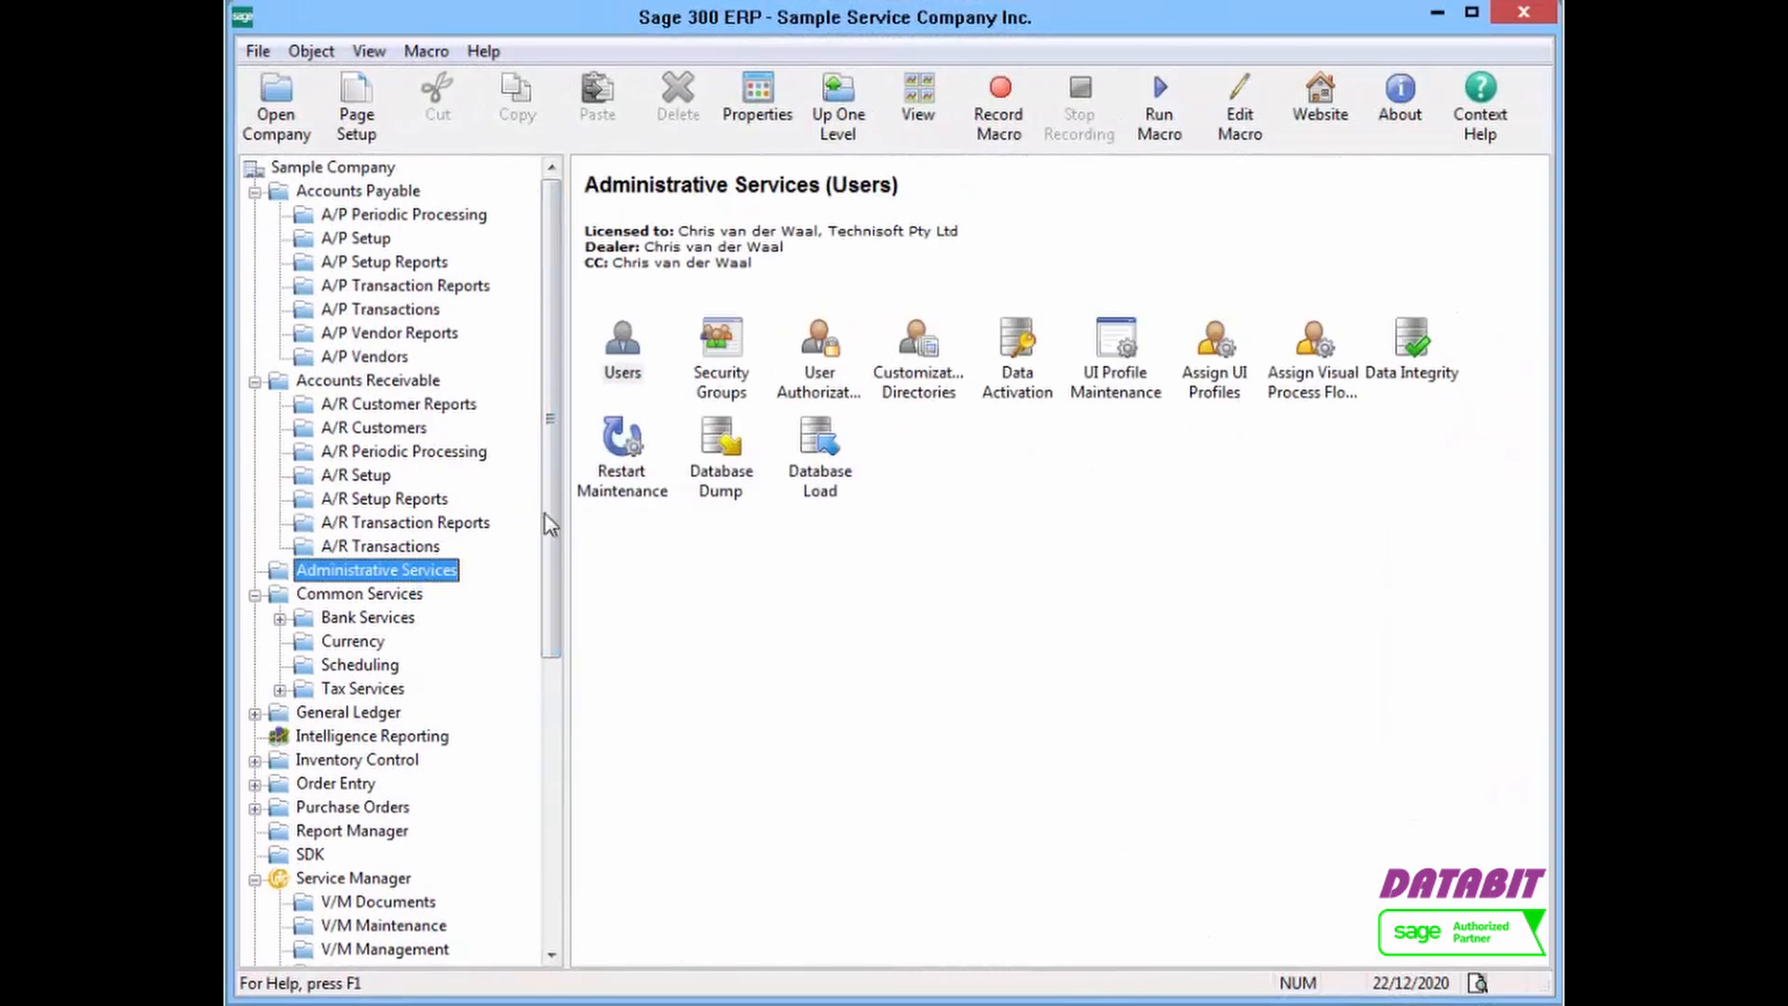
Open the Security Groups and review the access rights of the first group for Technisoft Service Manager 6.2A
click(722, 389)
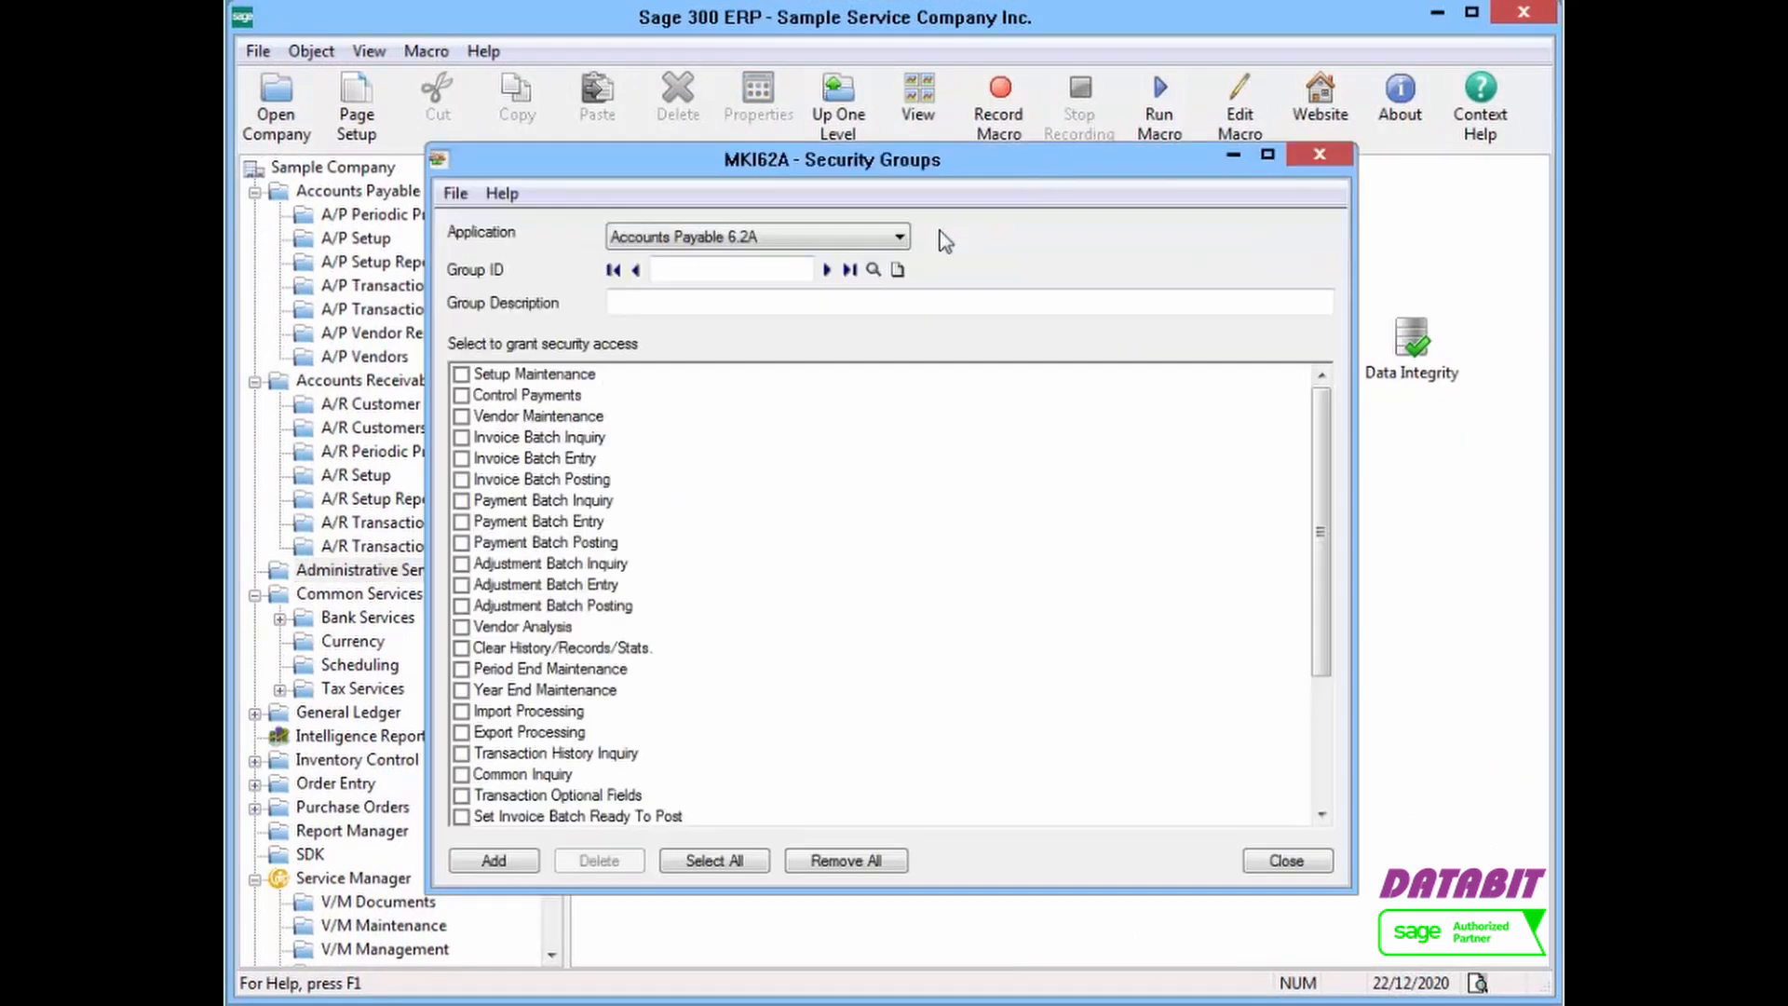
click(900, 238)
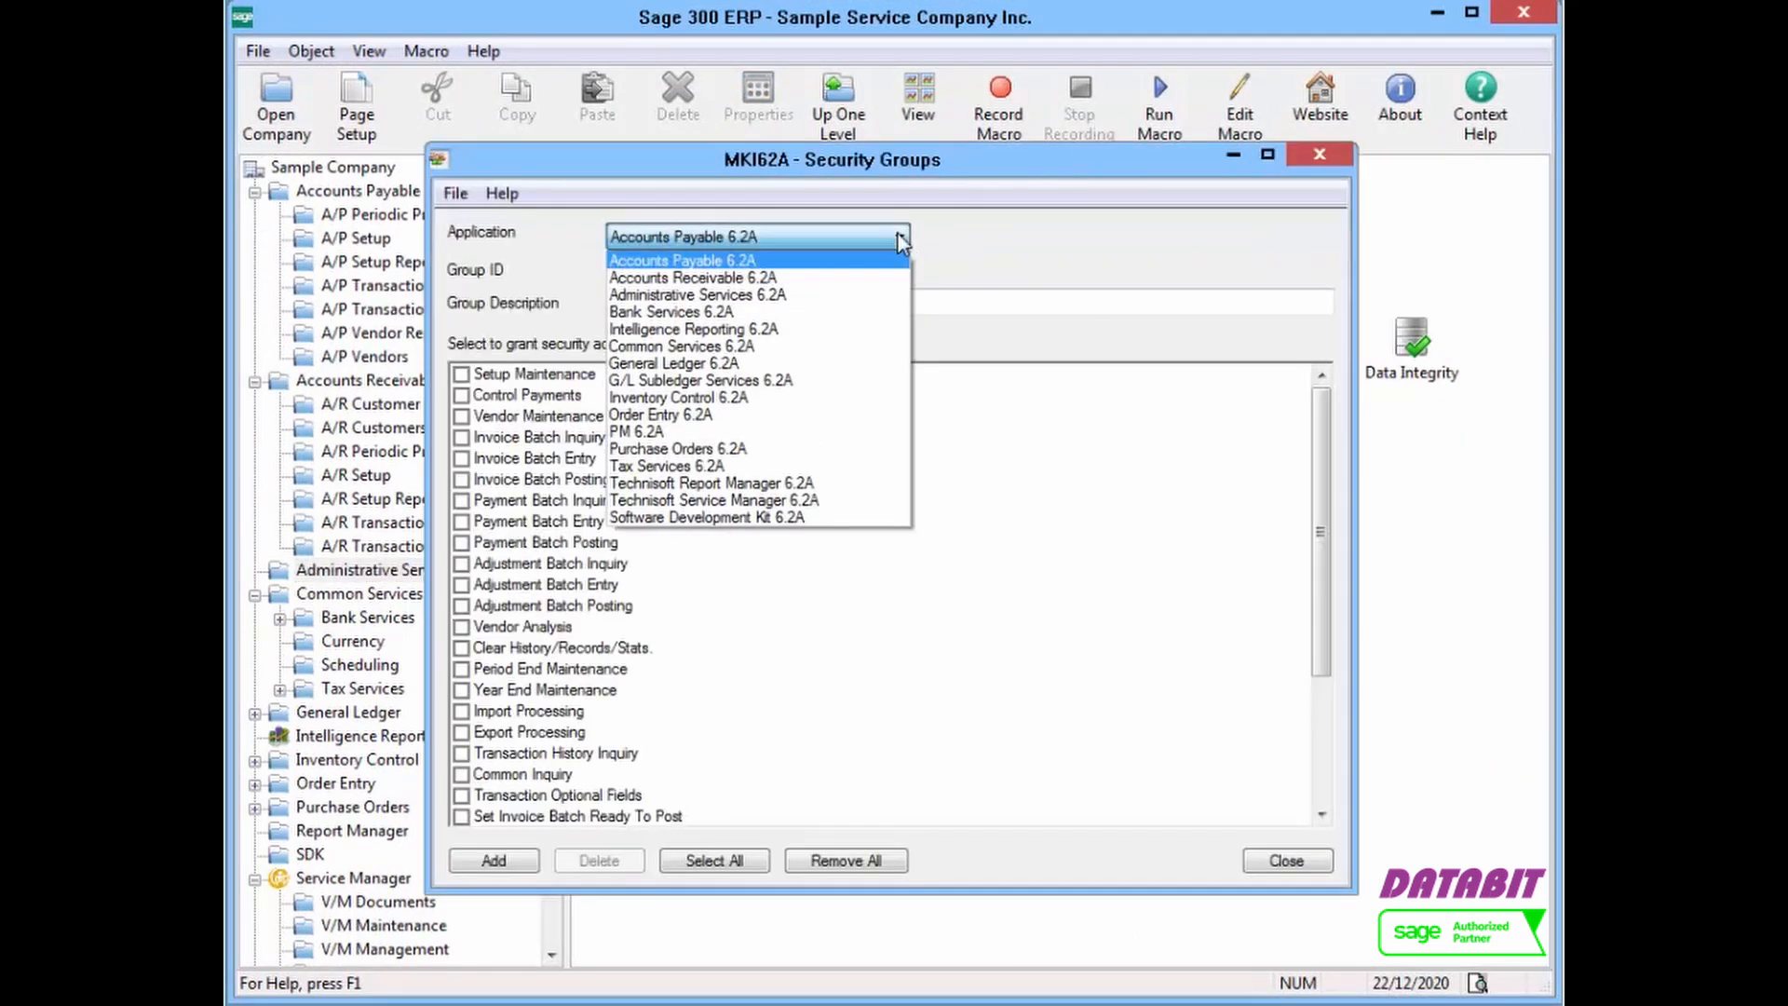
click(806, 502)
click(827, 270)
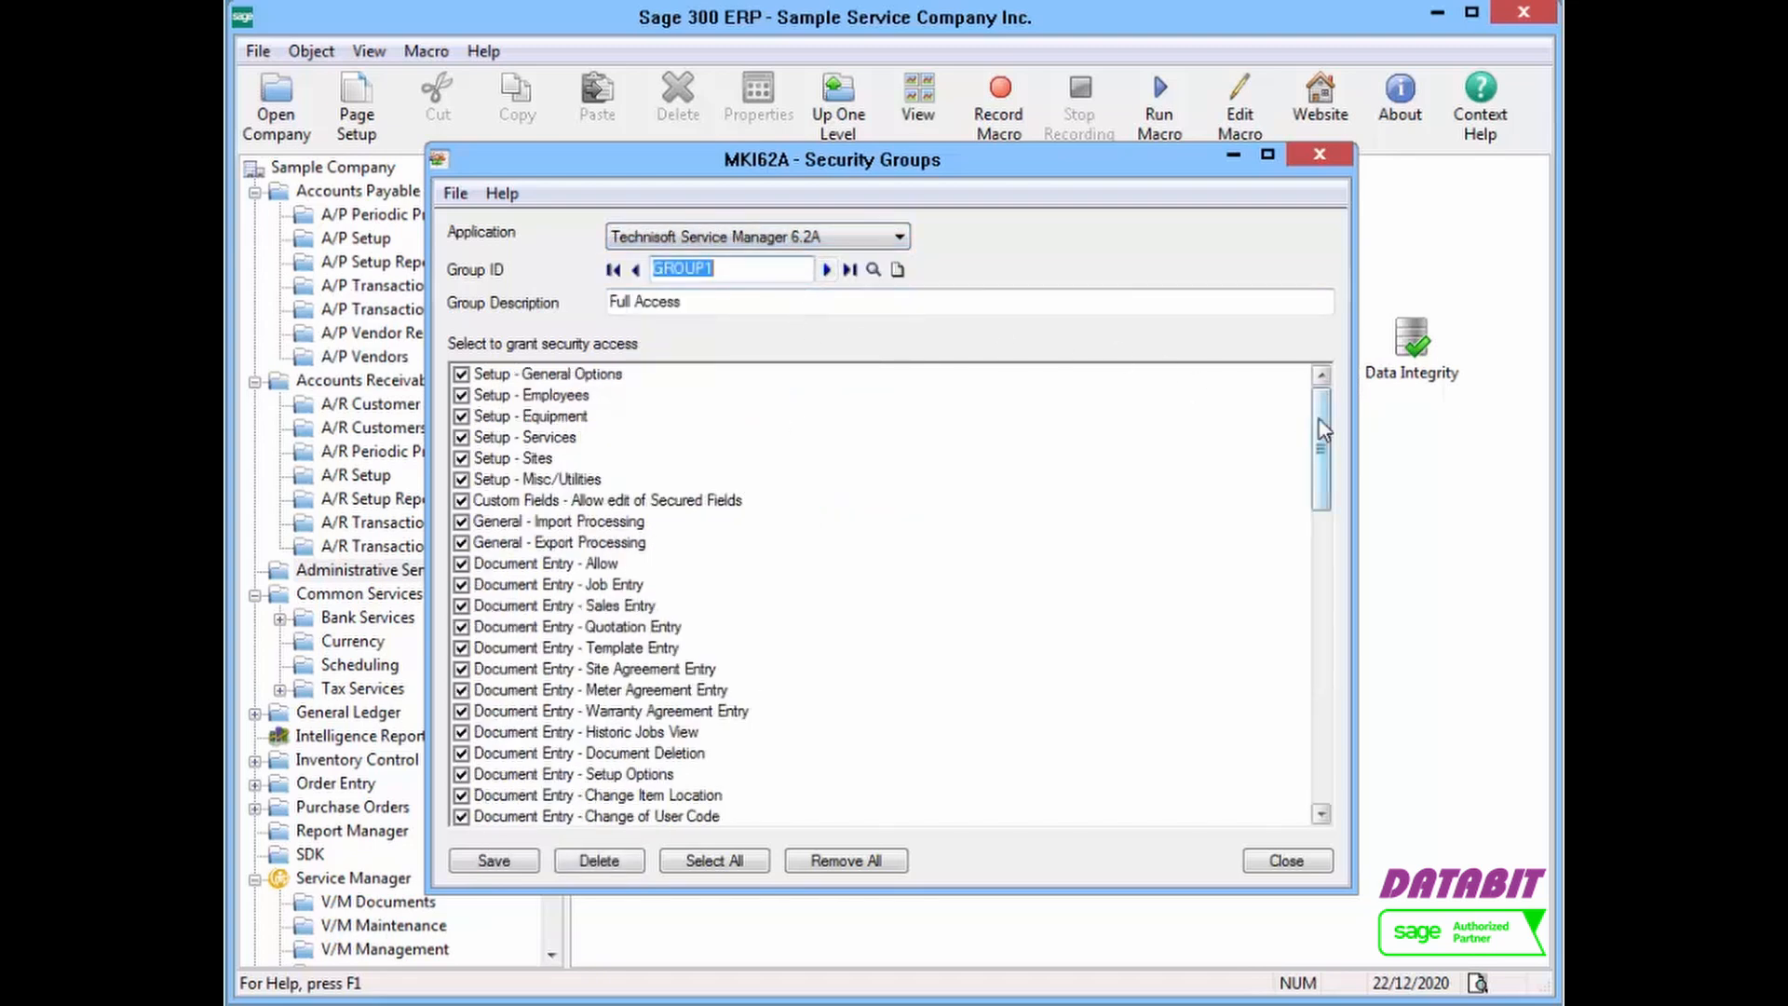
drag(1322, 439, 1323, 745)
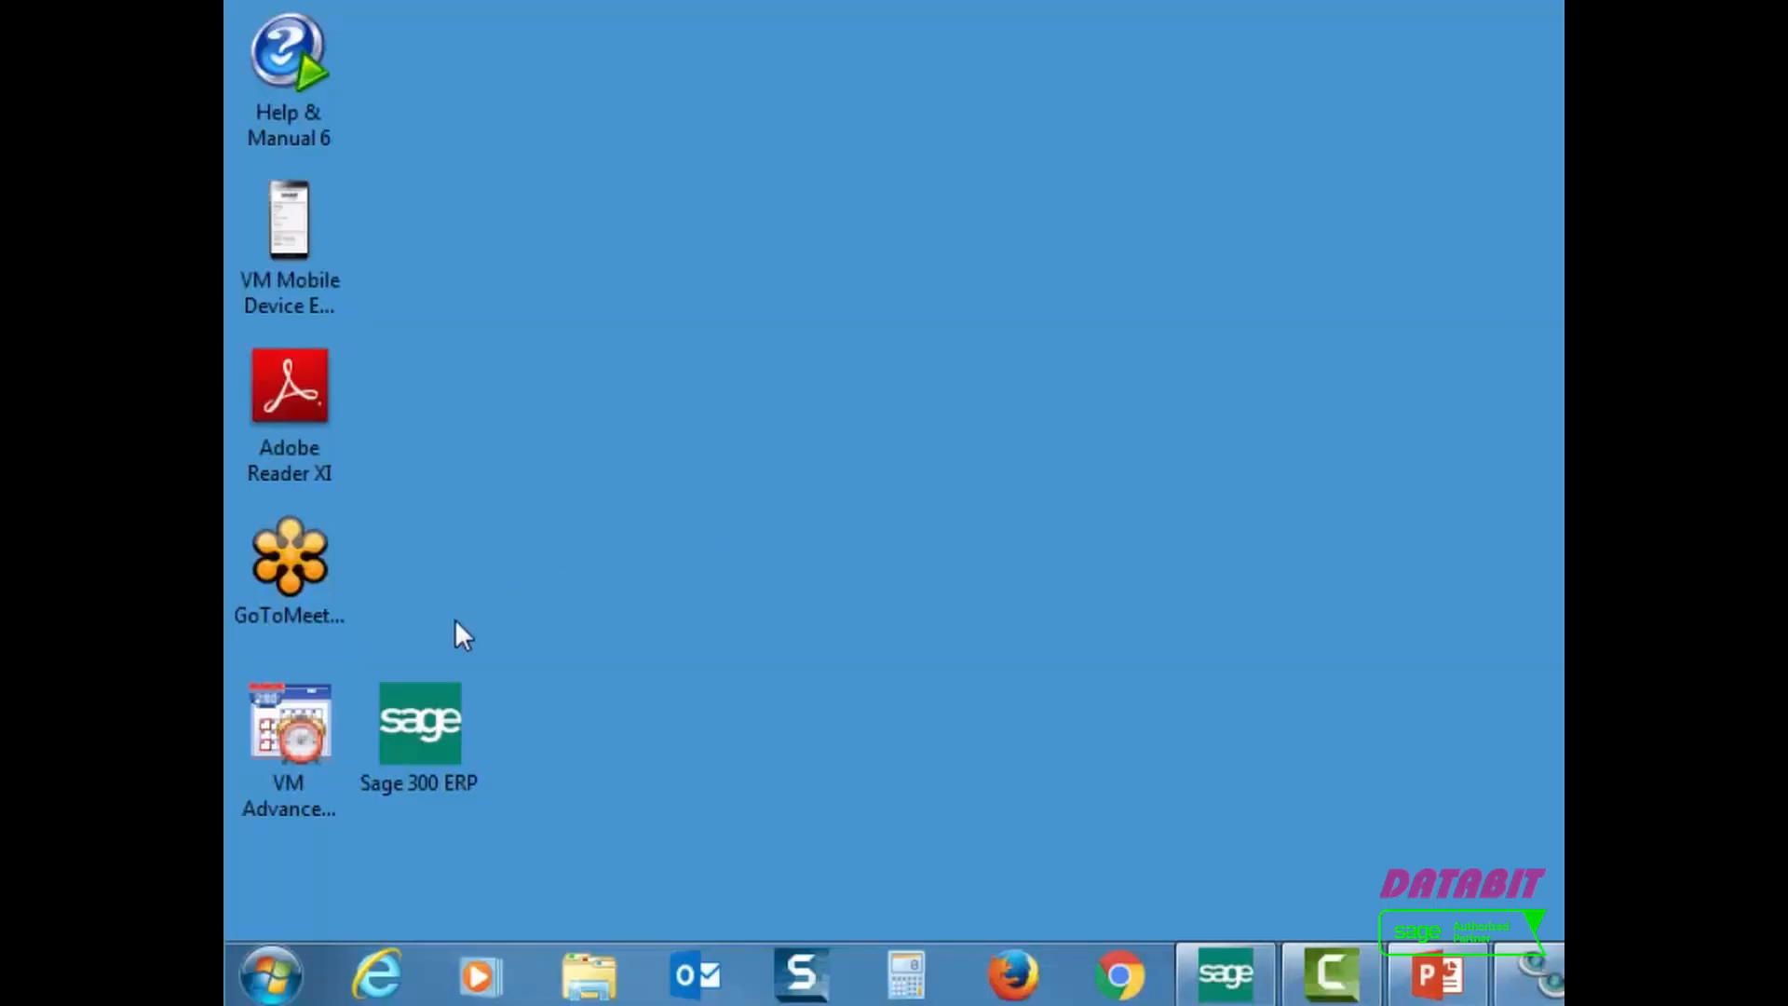
Launch Advanced Scheduling from the V/M Management folder of Service Manager
click(294, 732)
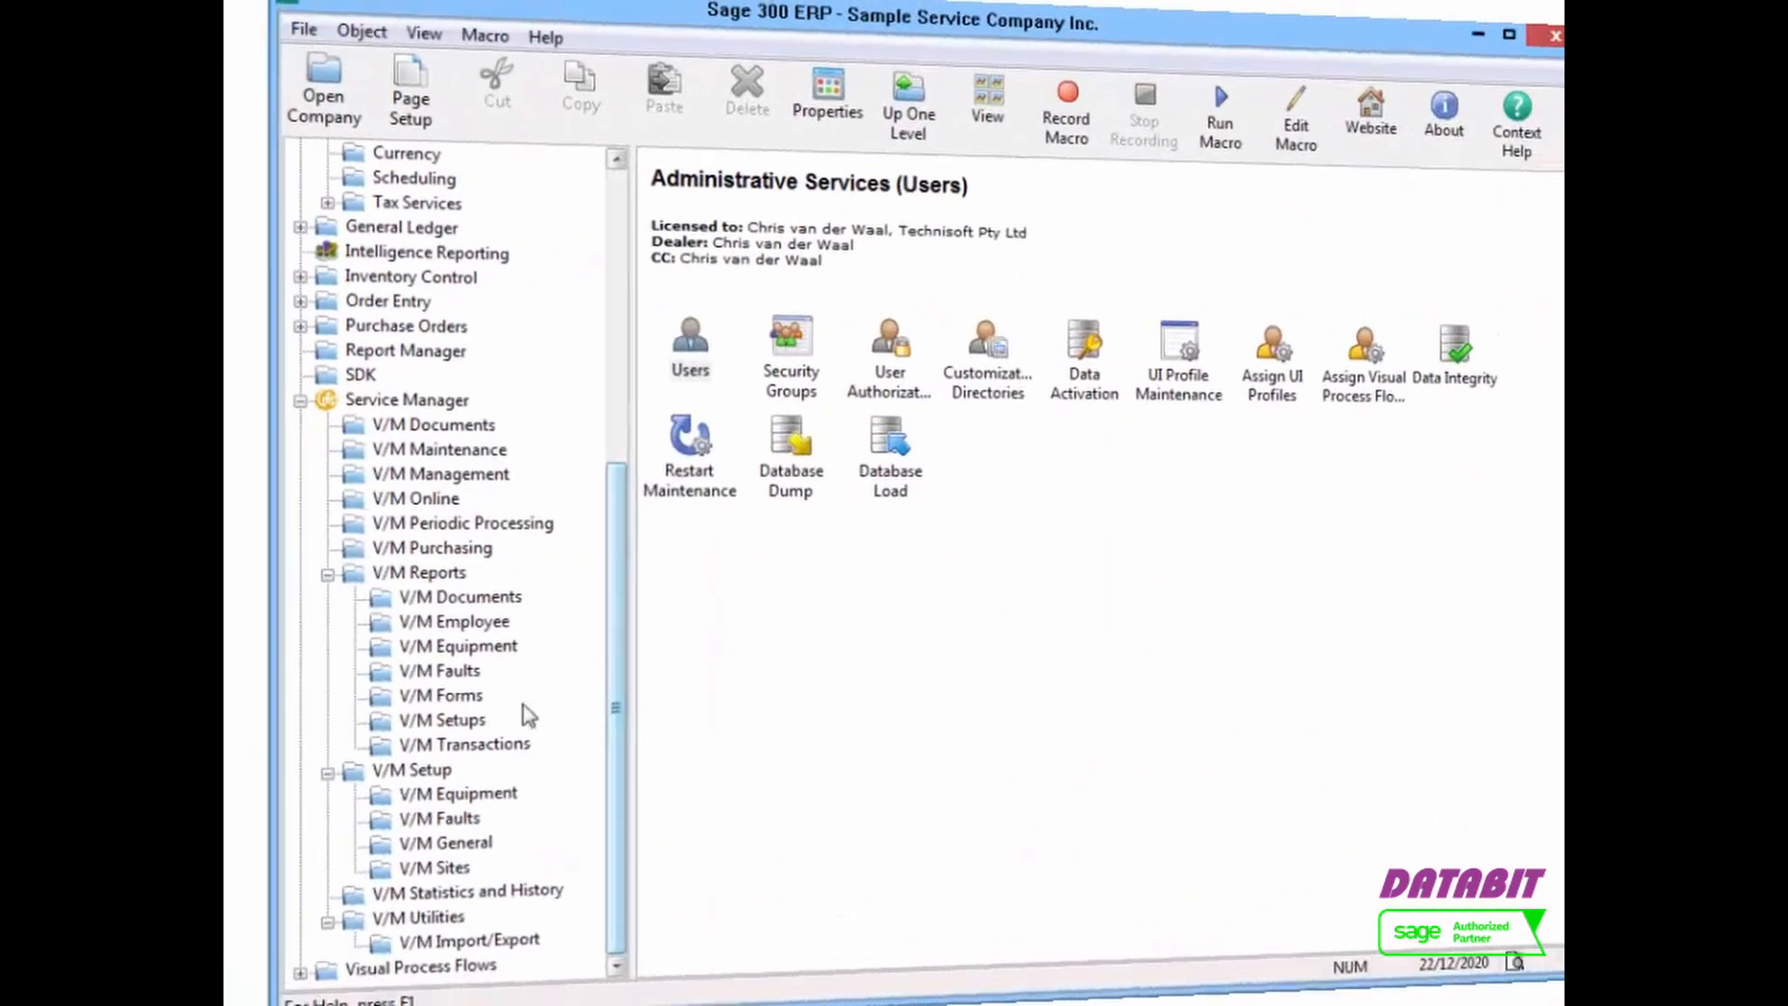
click(416, 482)
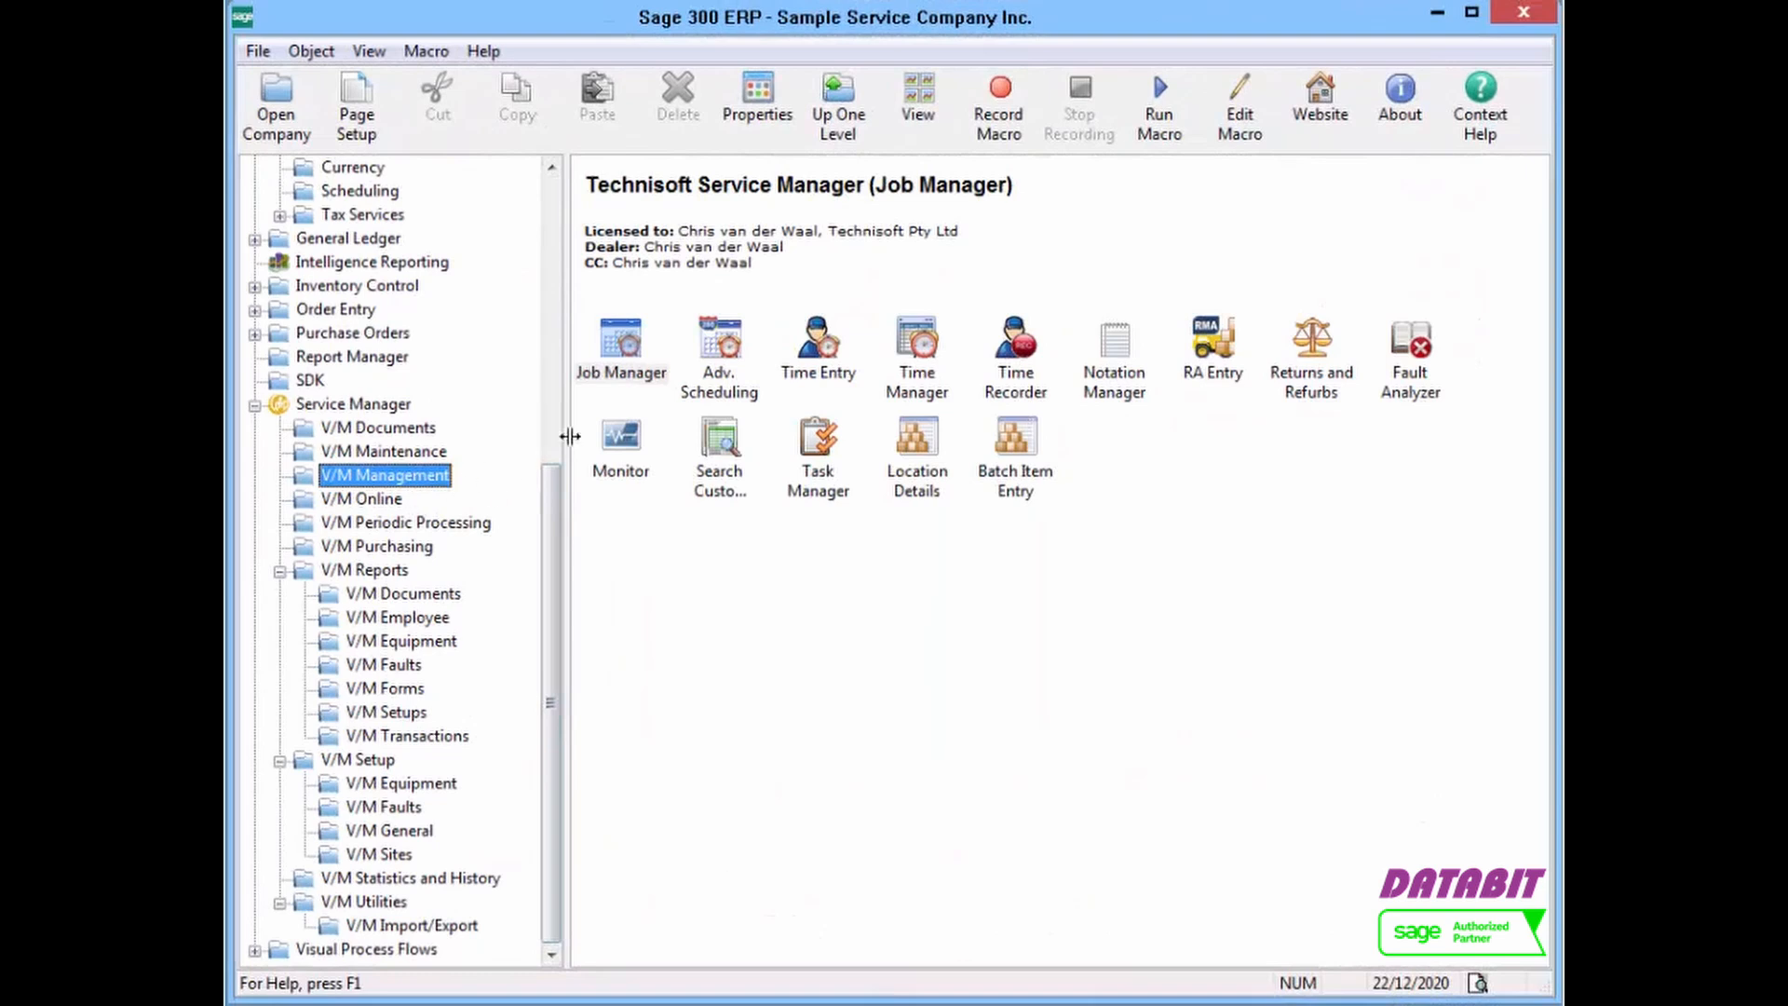
double_click(713, 368)
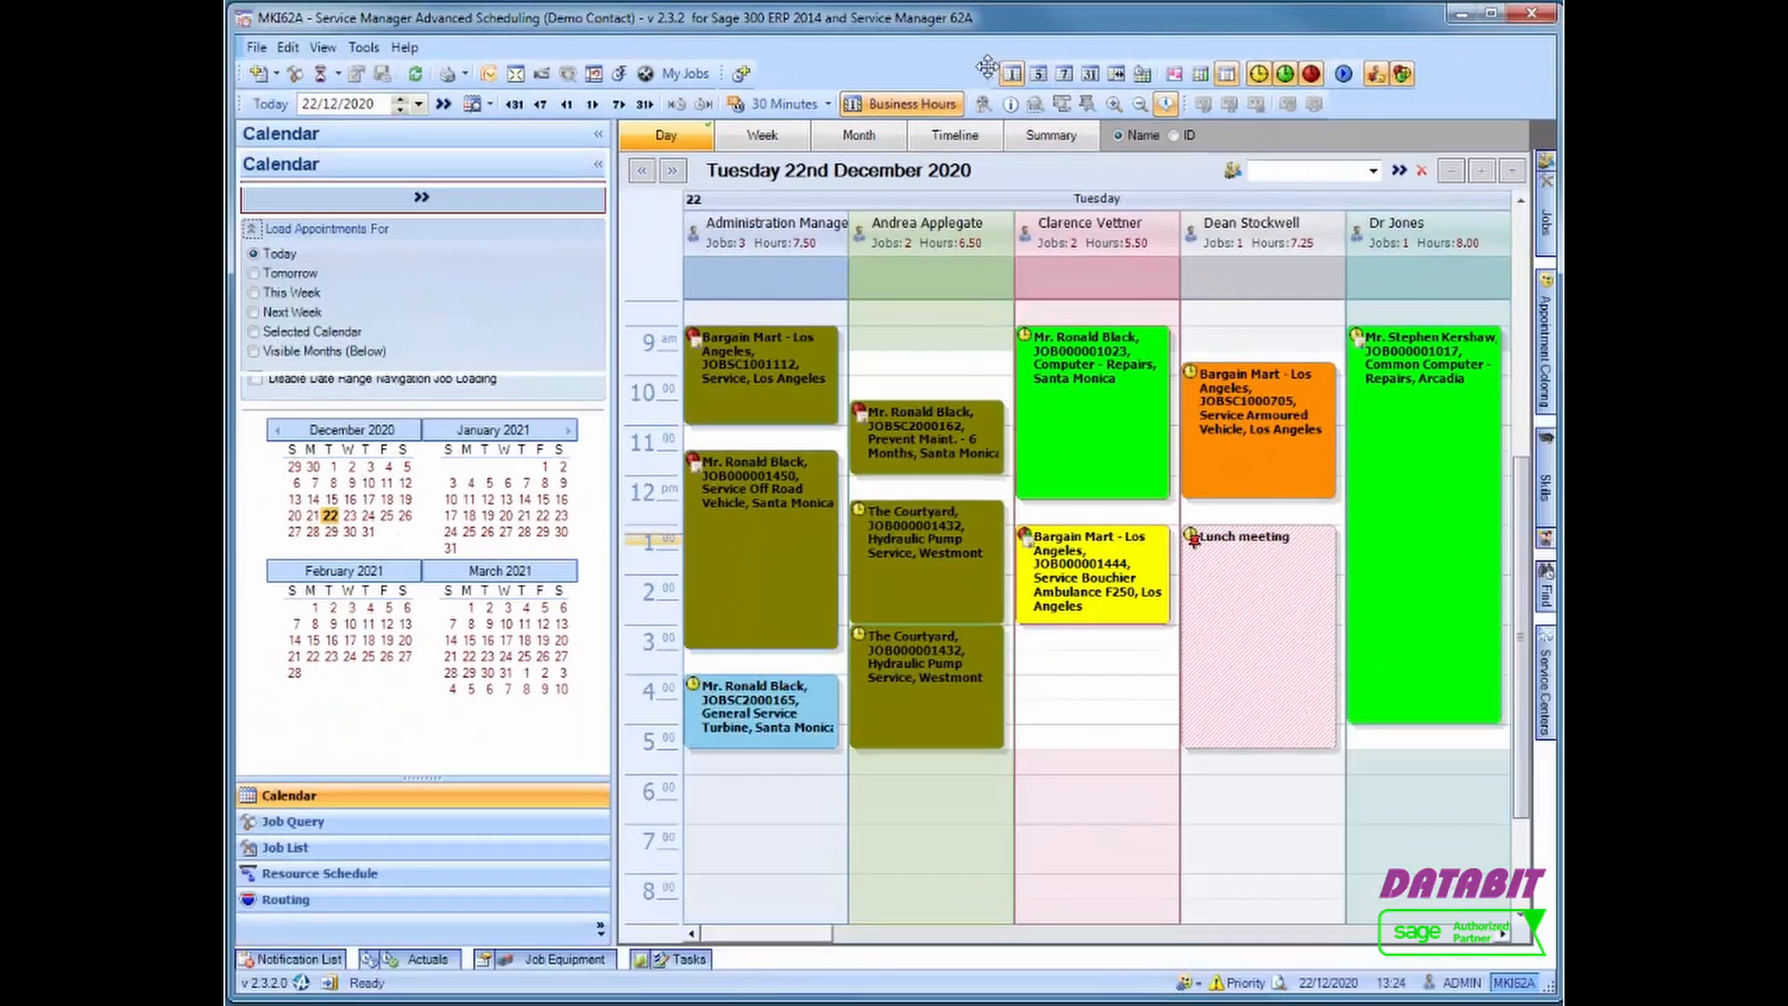
Float the Calendar View Toolbar over the calendar and dock it again beside the Business Hours toolbar
drag(987, 67, 956, 908)
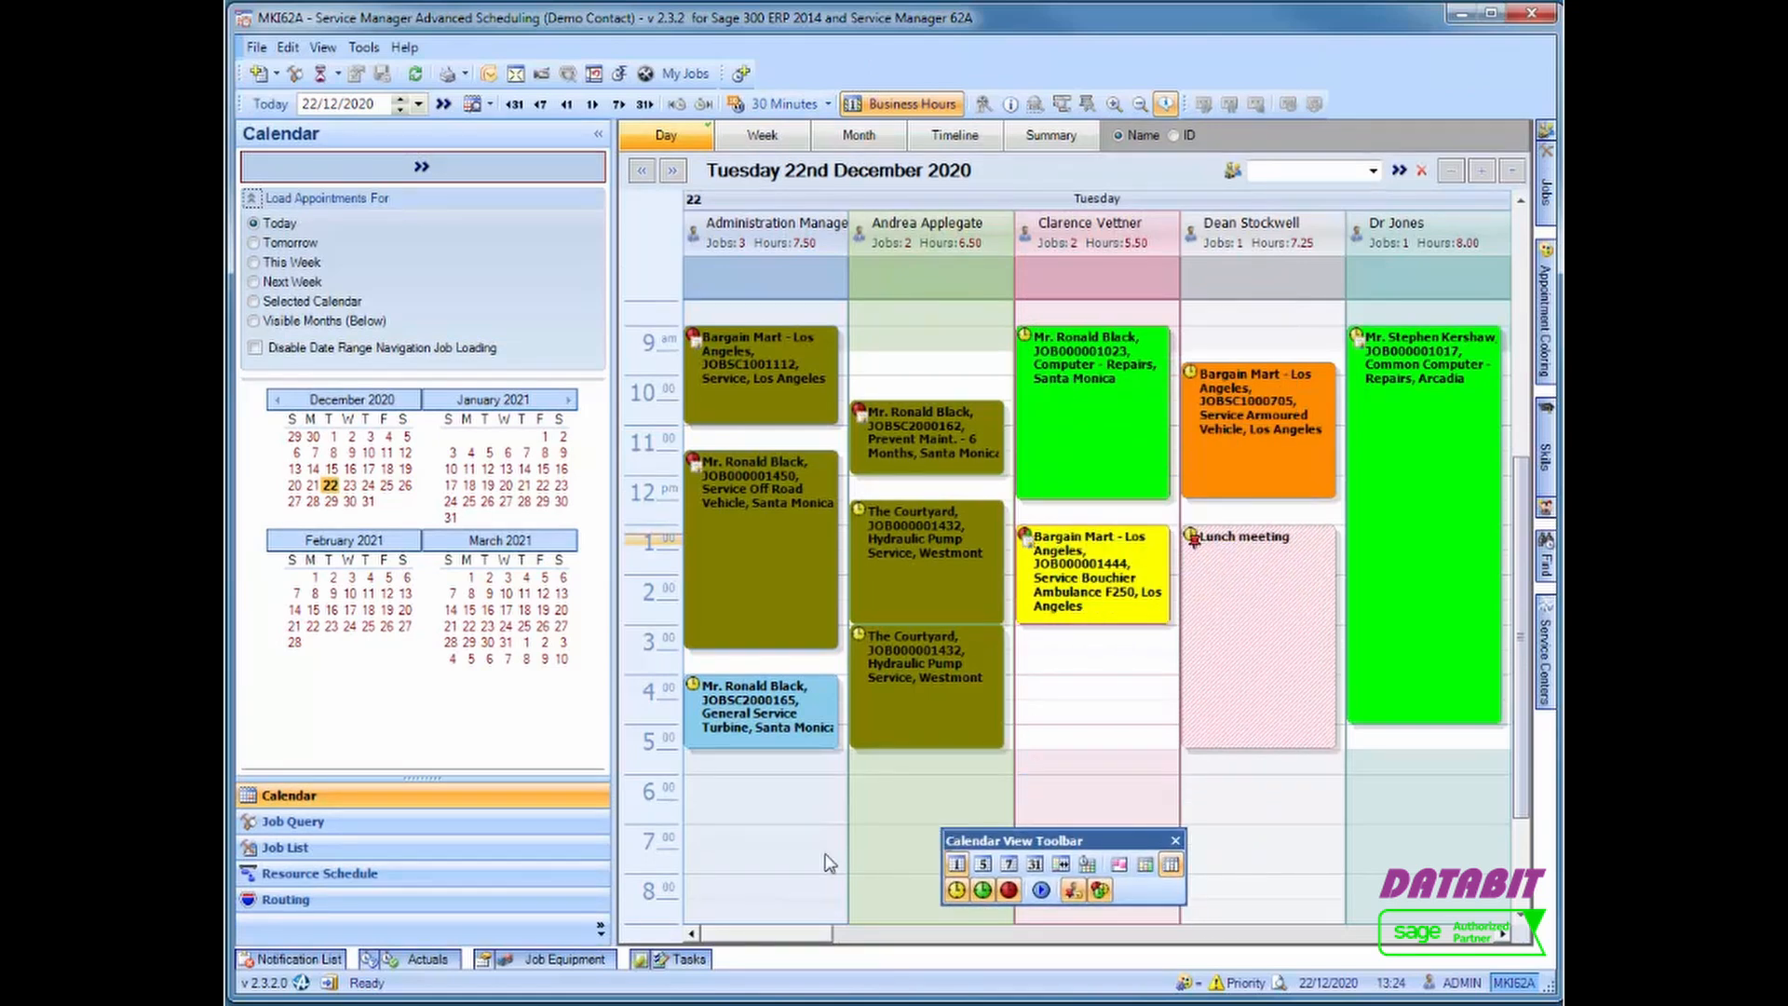
drag(972, 837, 1311, 104)
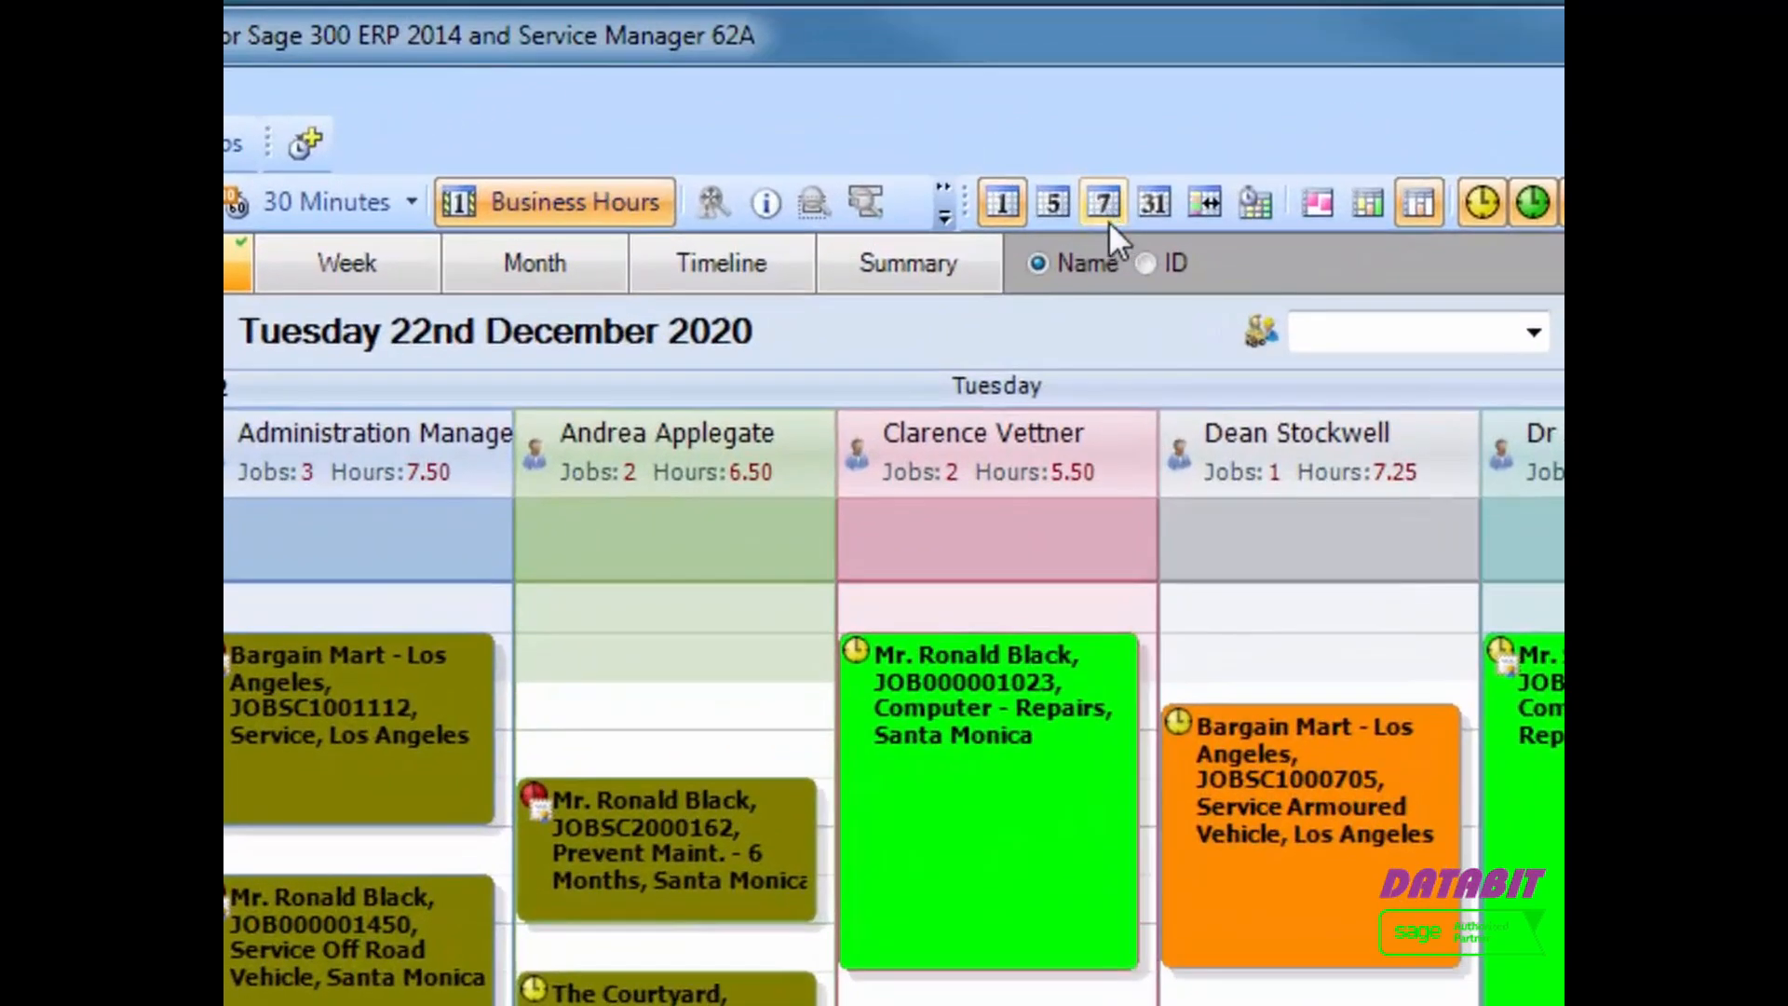
Look at the toolbar customization options and close them without changing anything
right_click(1108, 221)
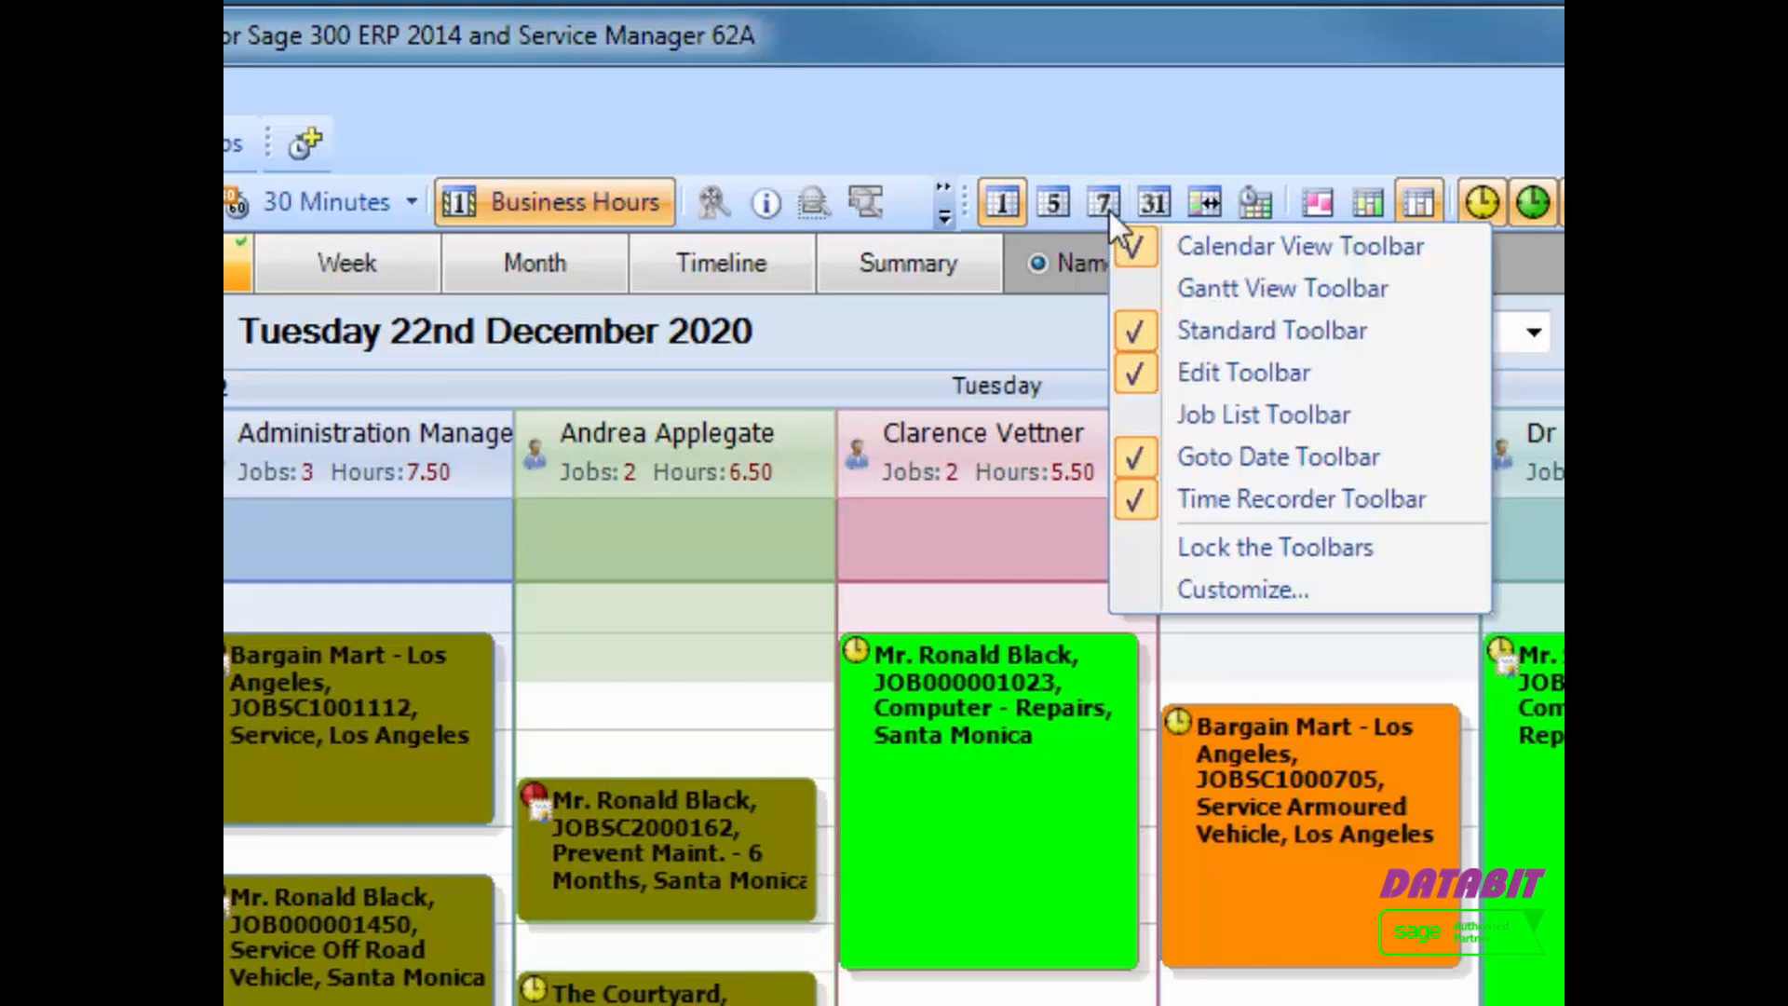
click(1260, 589)
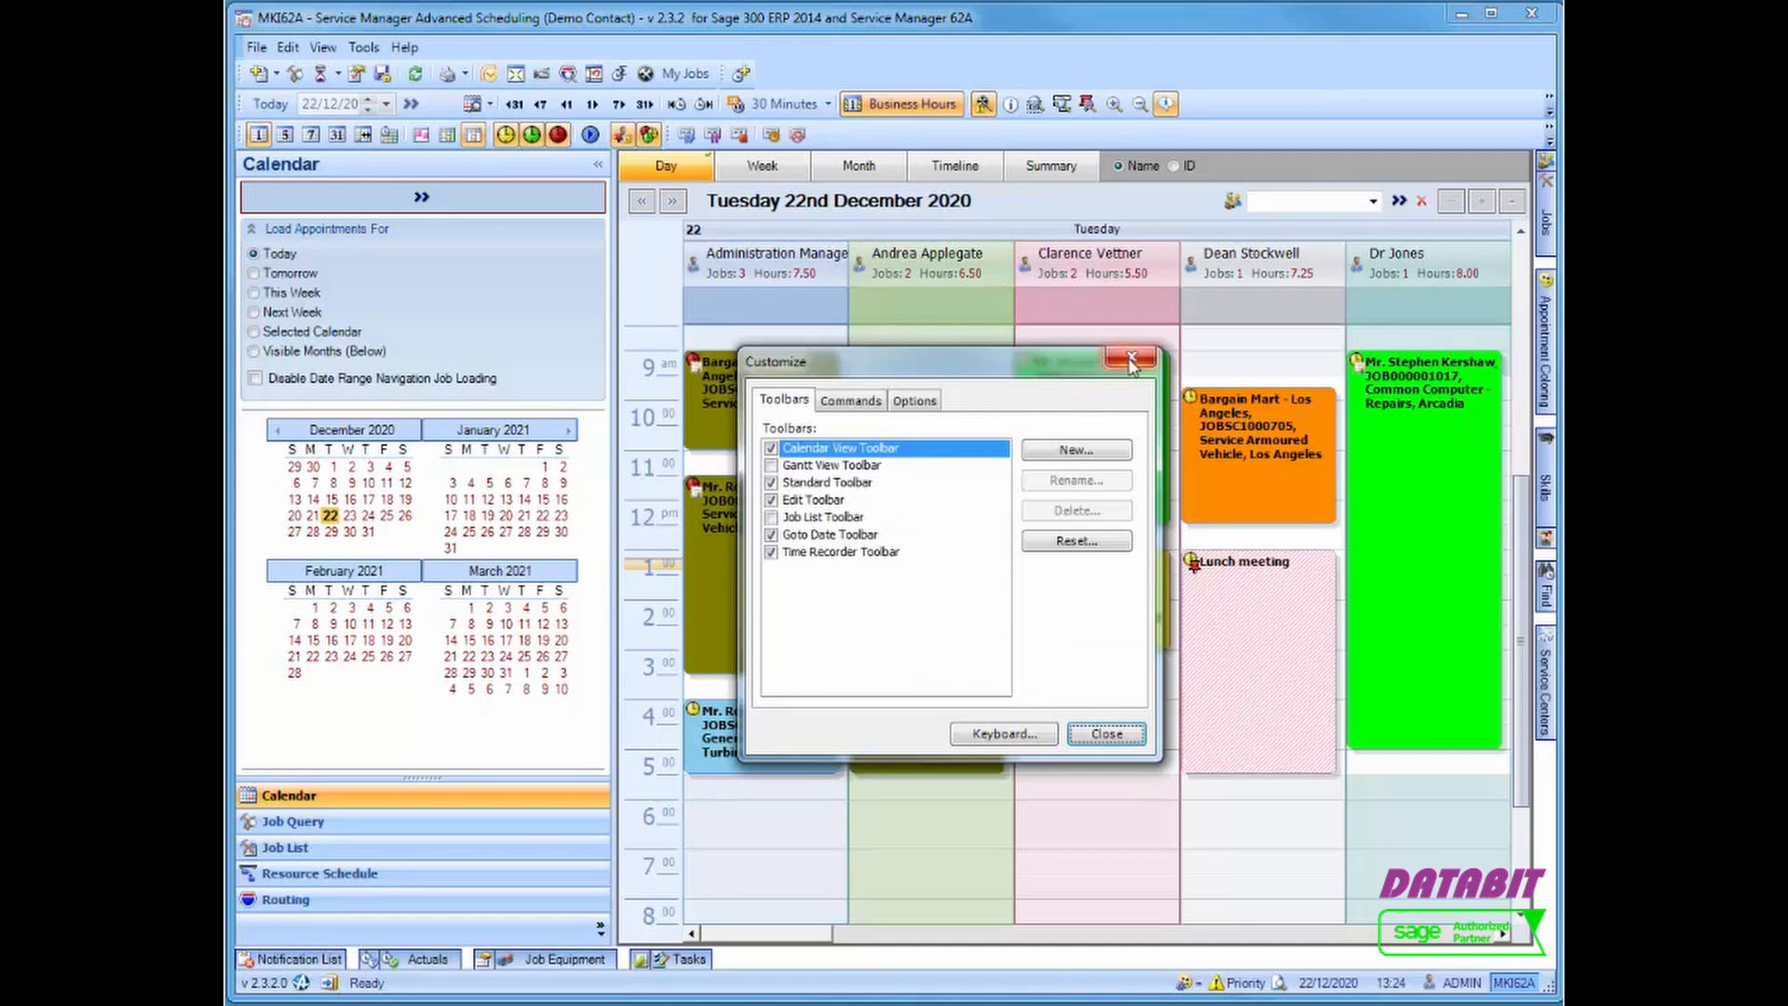
click(1132, 360)
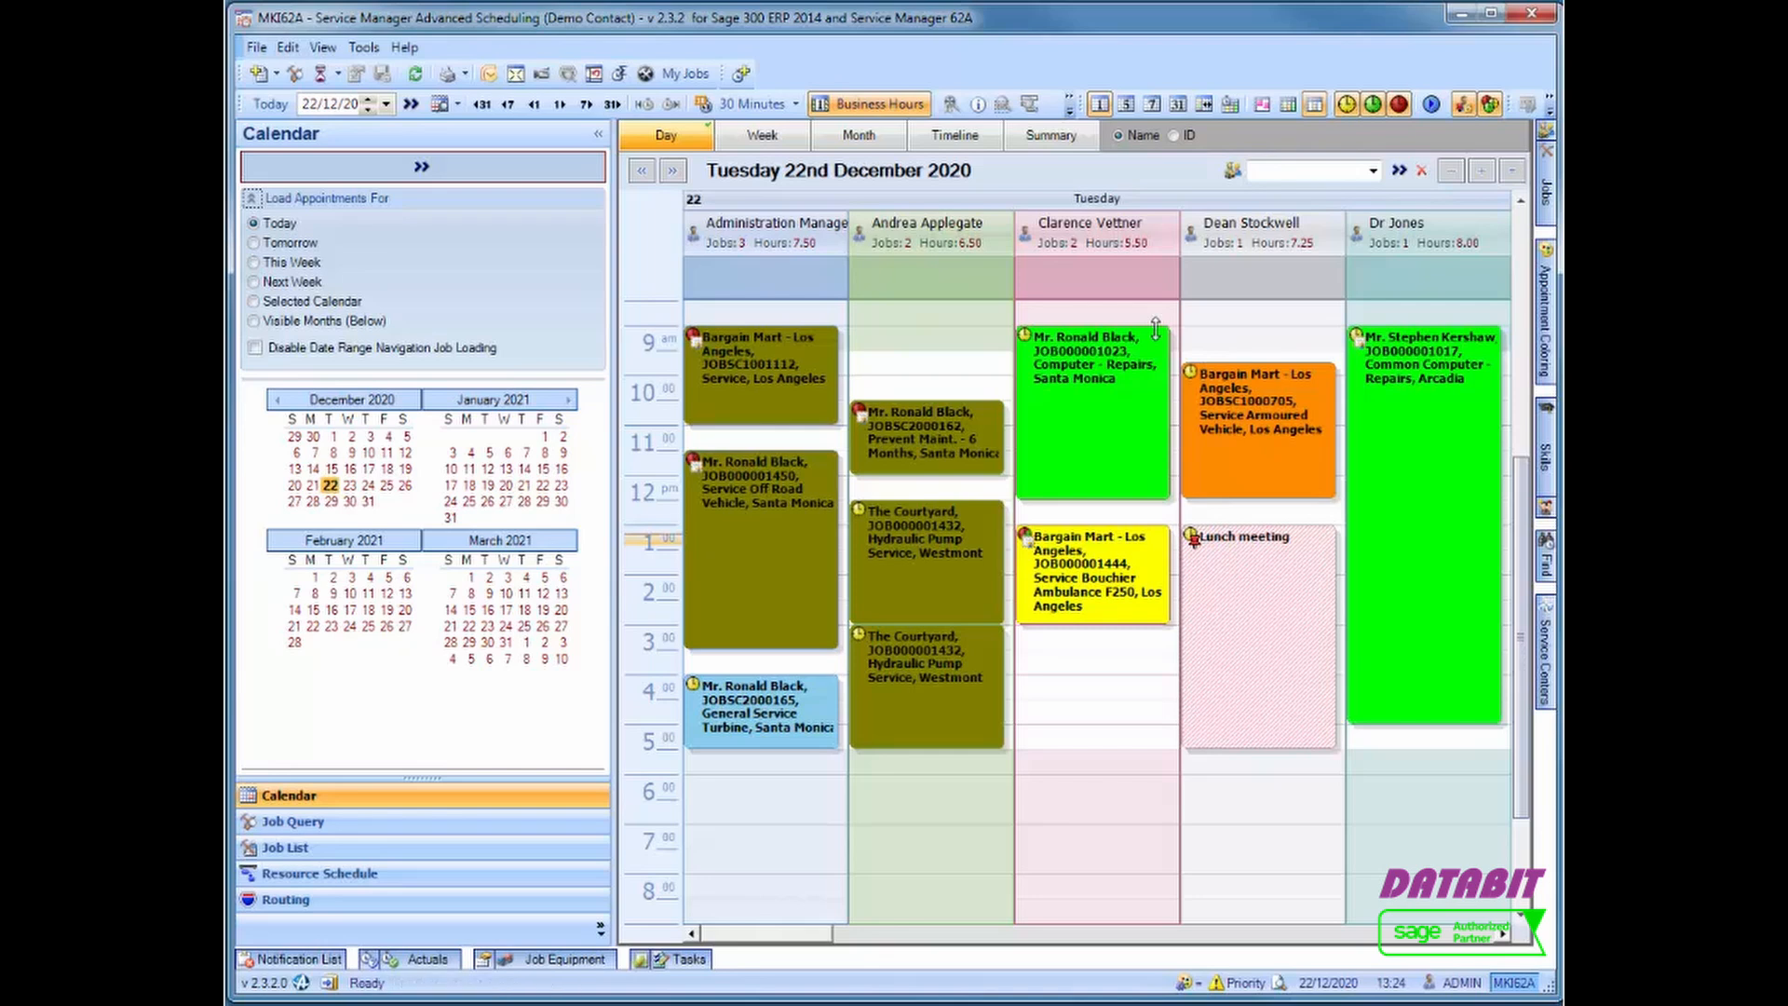
Look through the resource, job, appointment coloring, skills, work group, find and service center panes in turn
click(1550, 130)
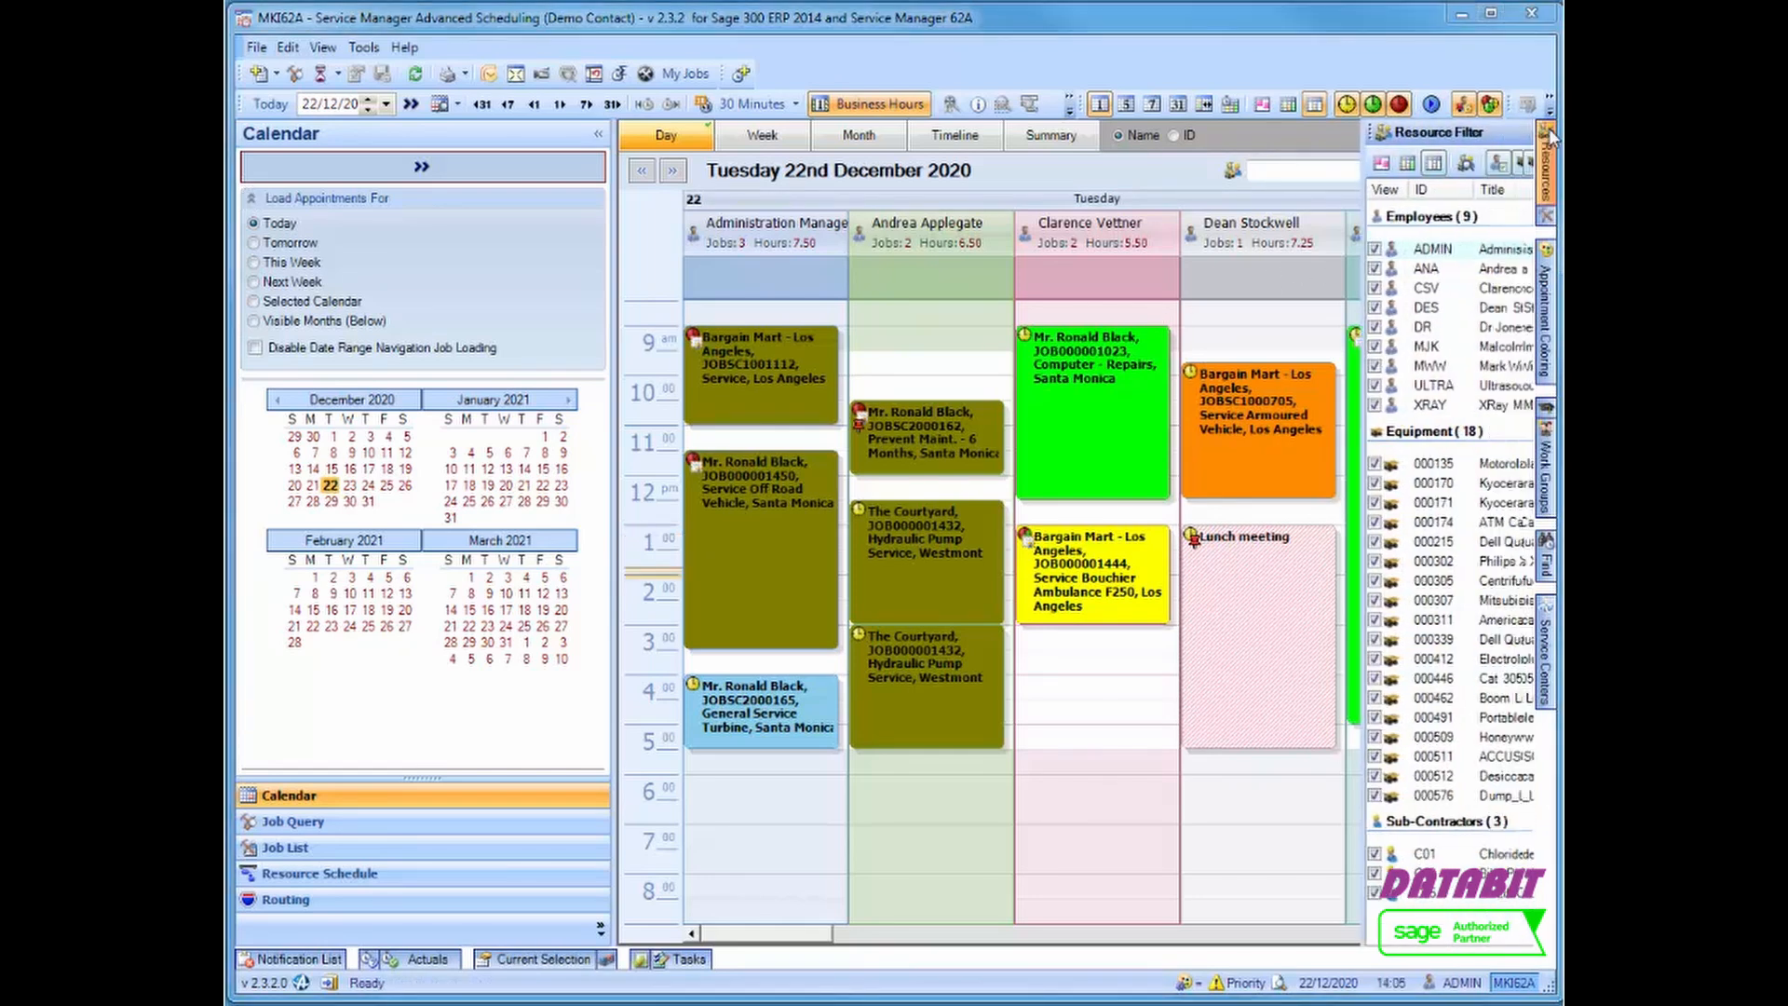
click(1549, 215)
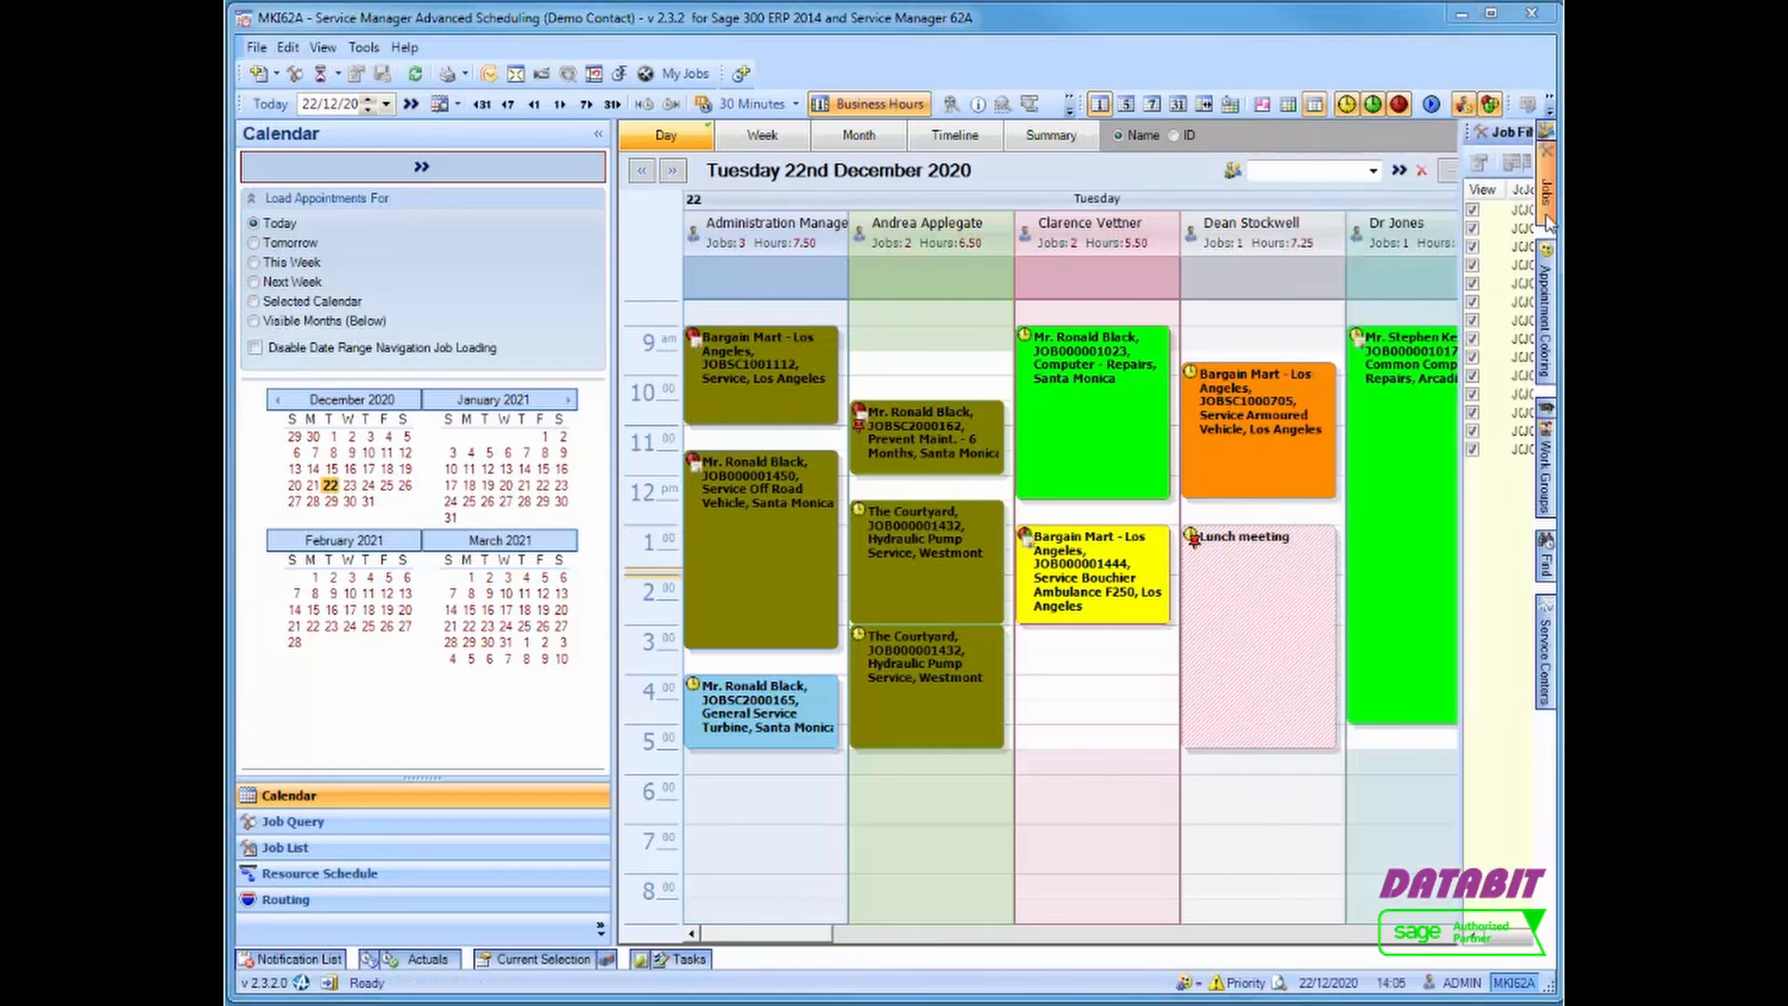
click(1548, 297)
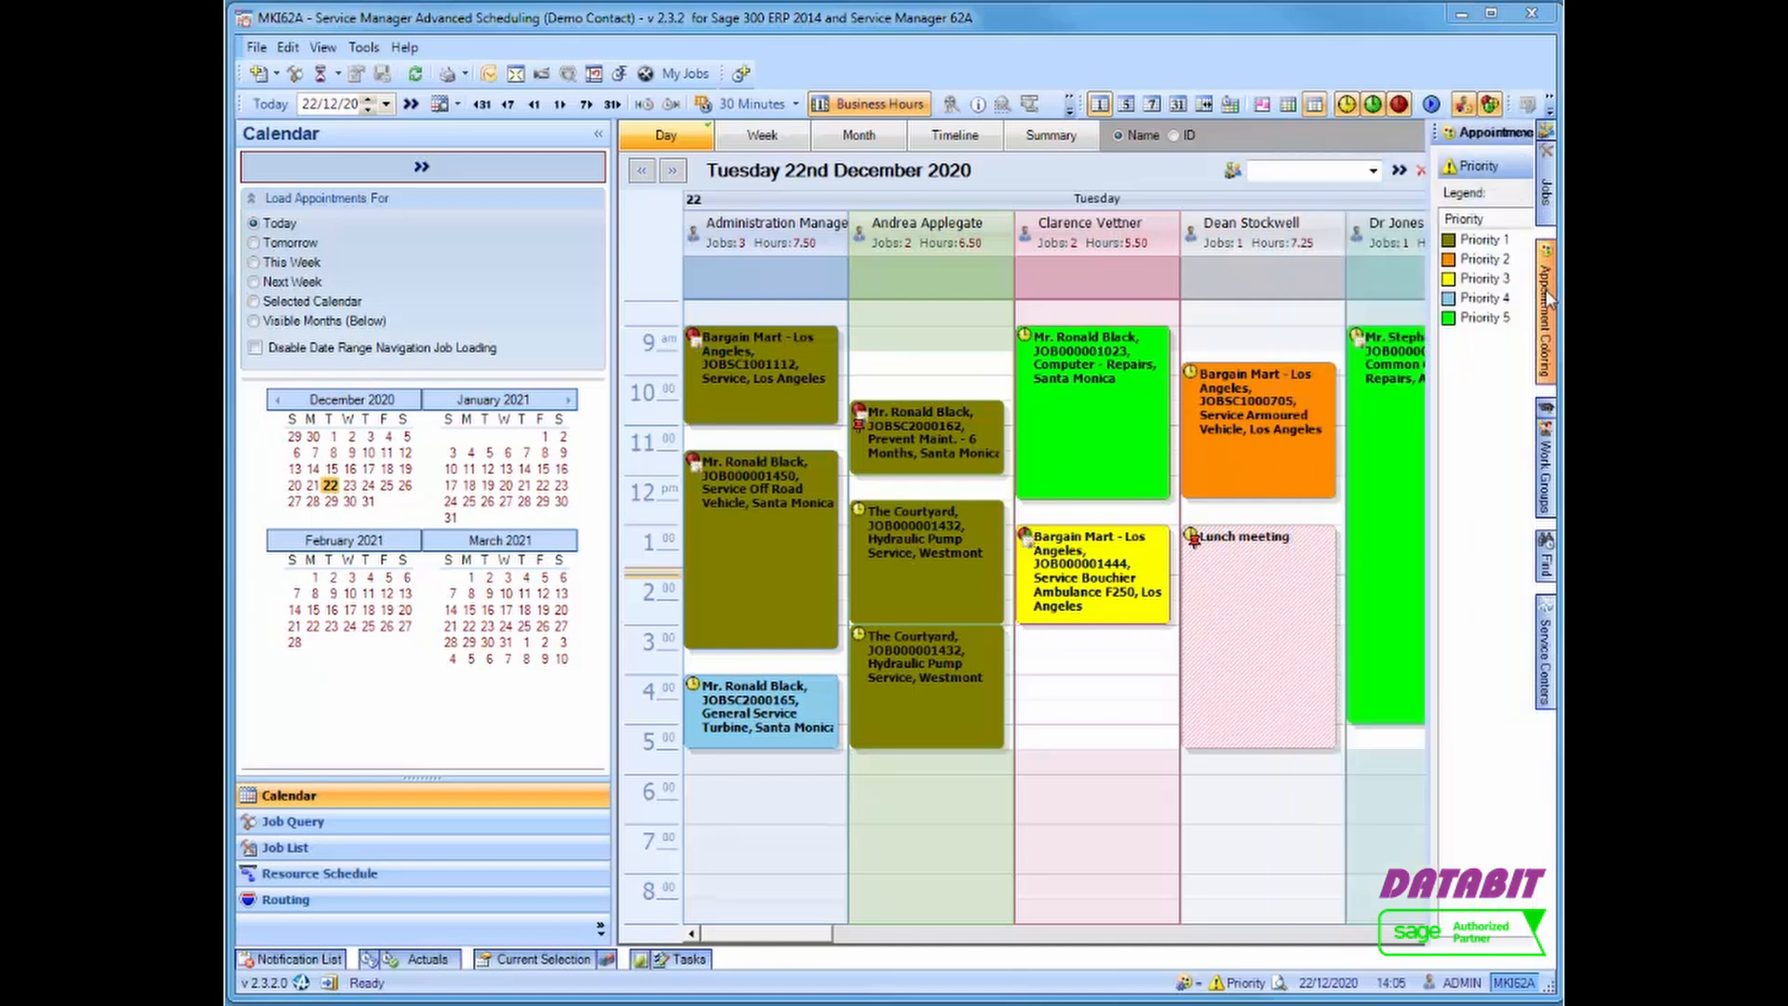
click(1549, 413)
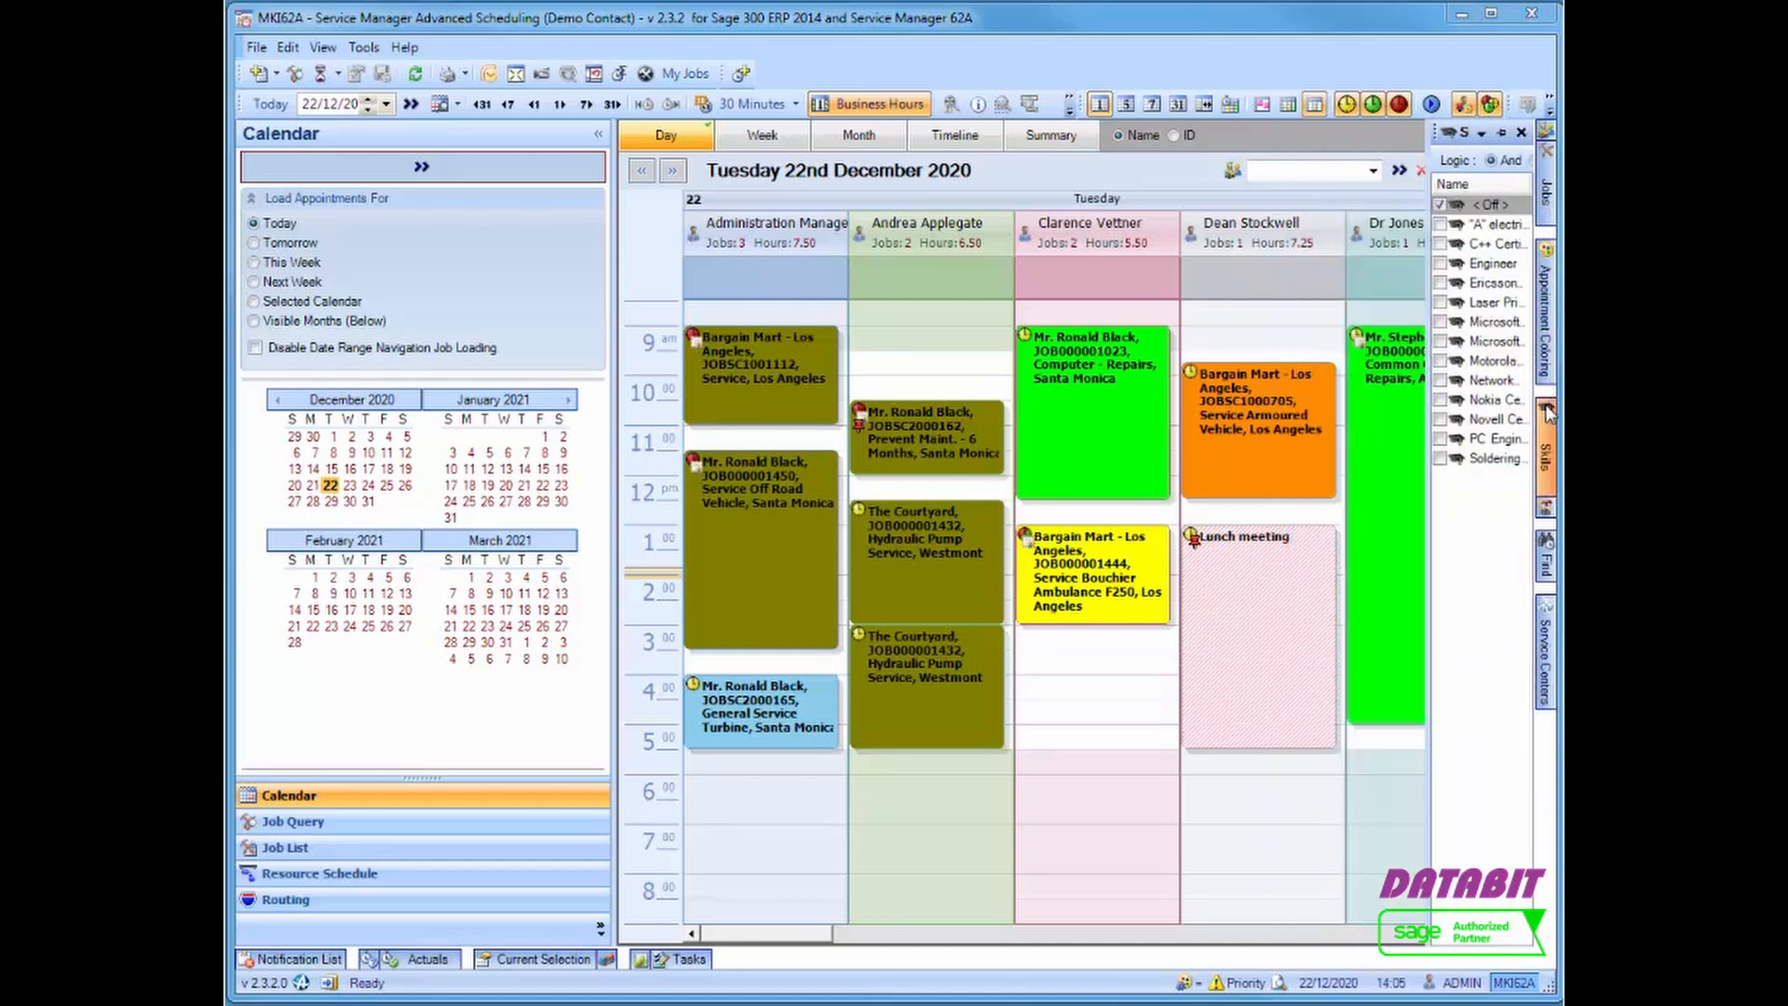
click(1549, 503)
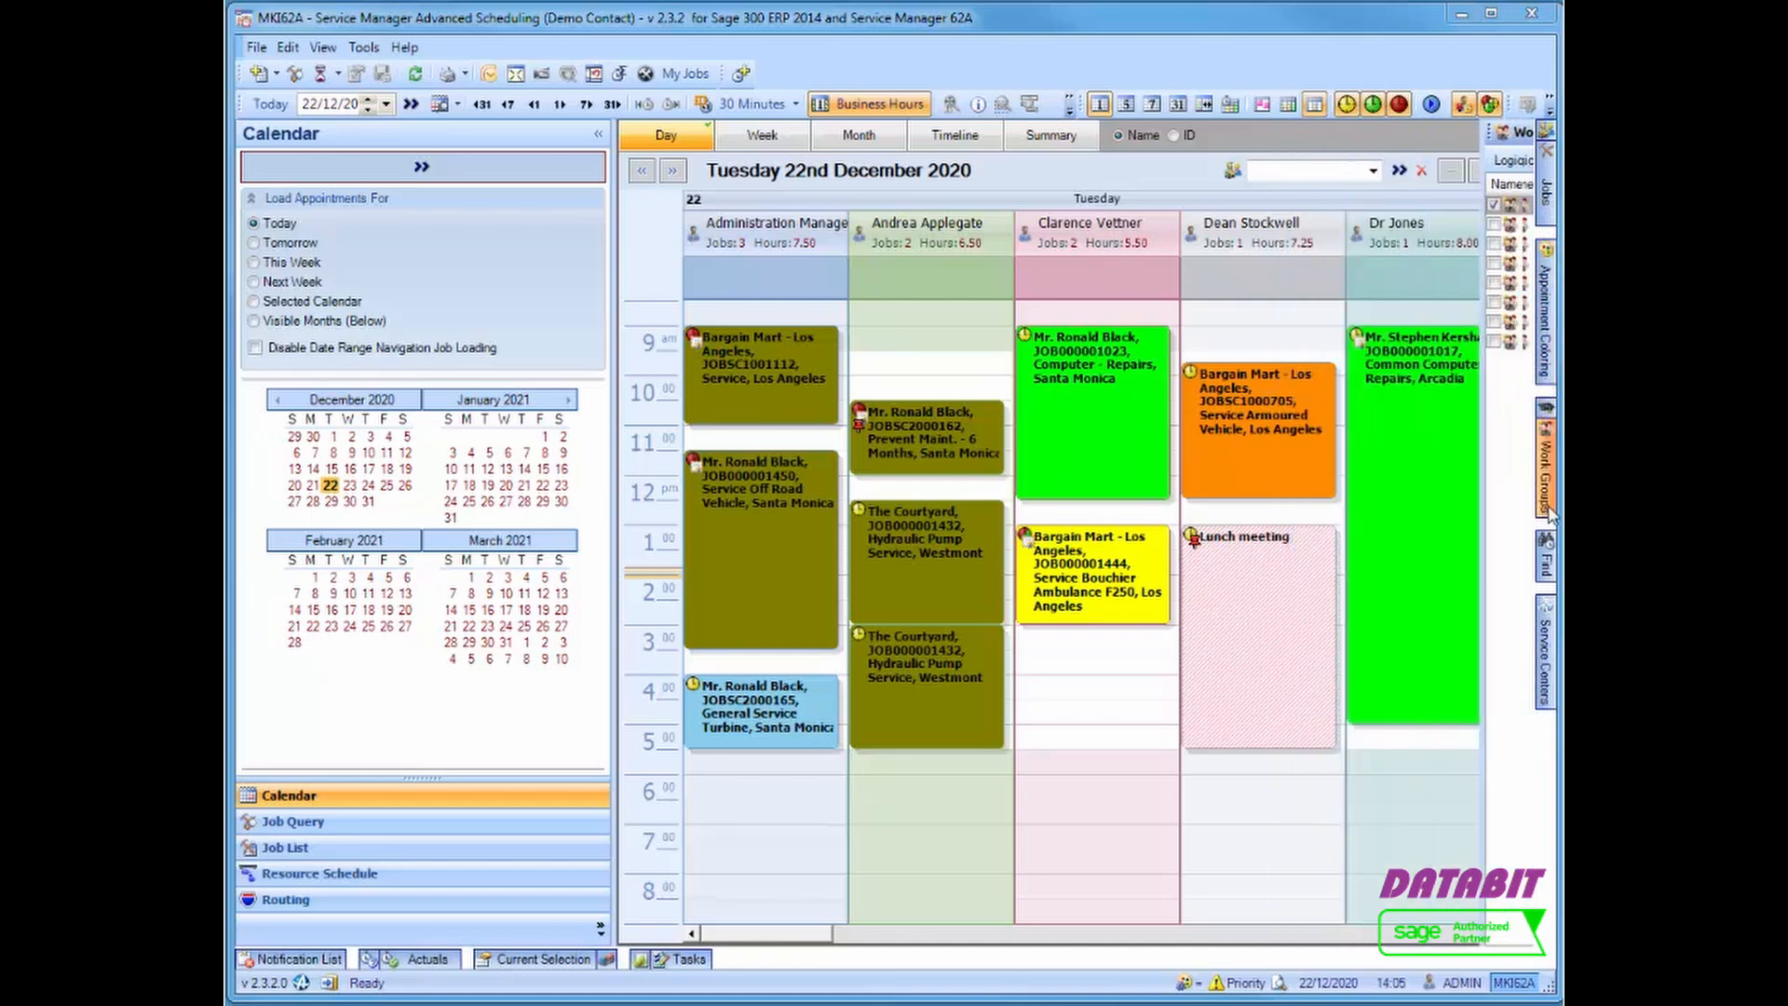
click(1549, 549)
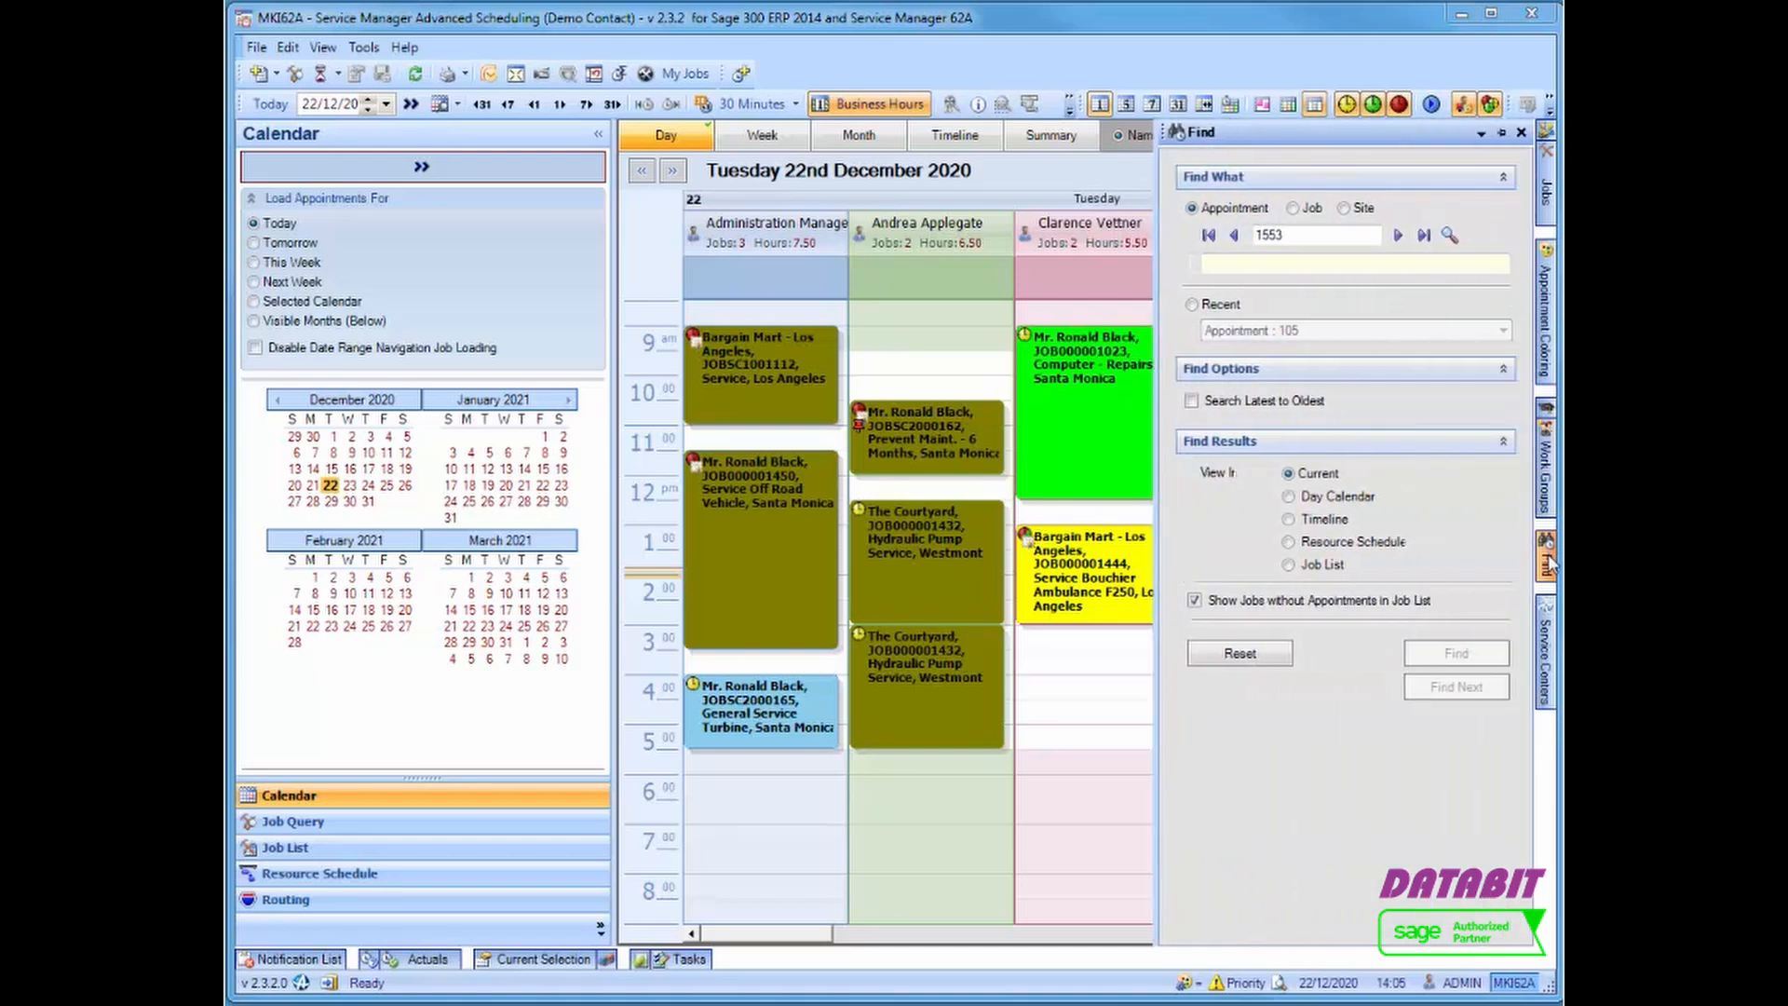
click(1546, 647)
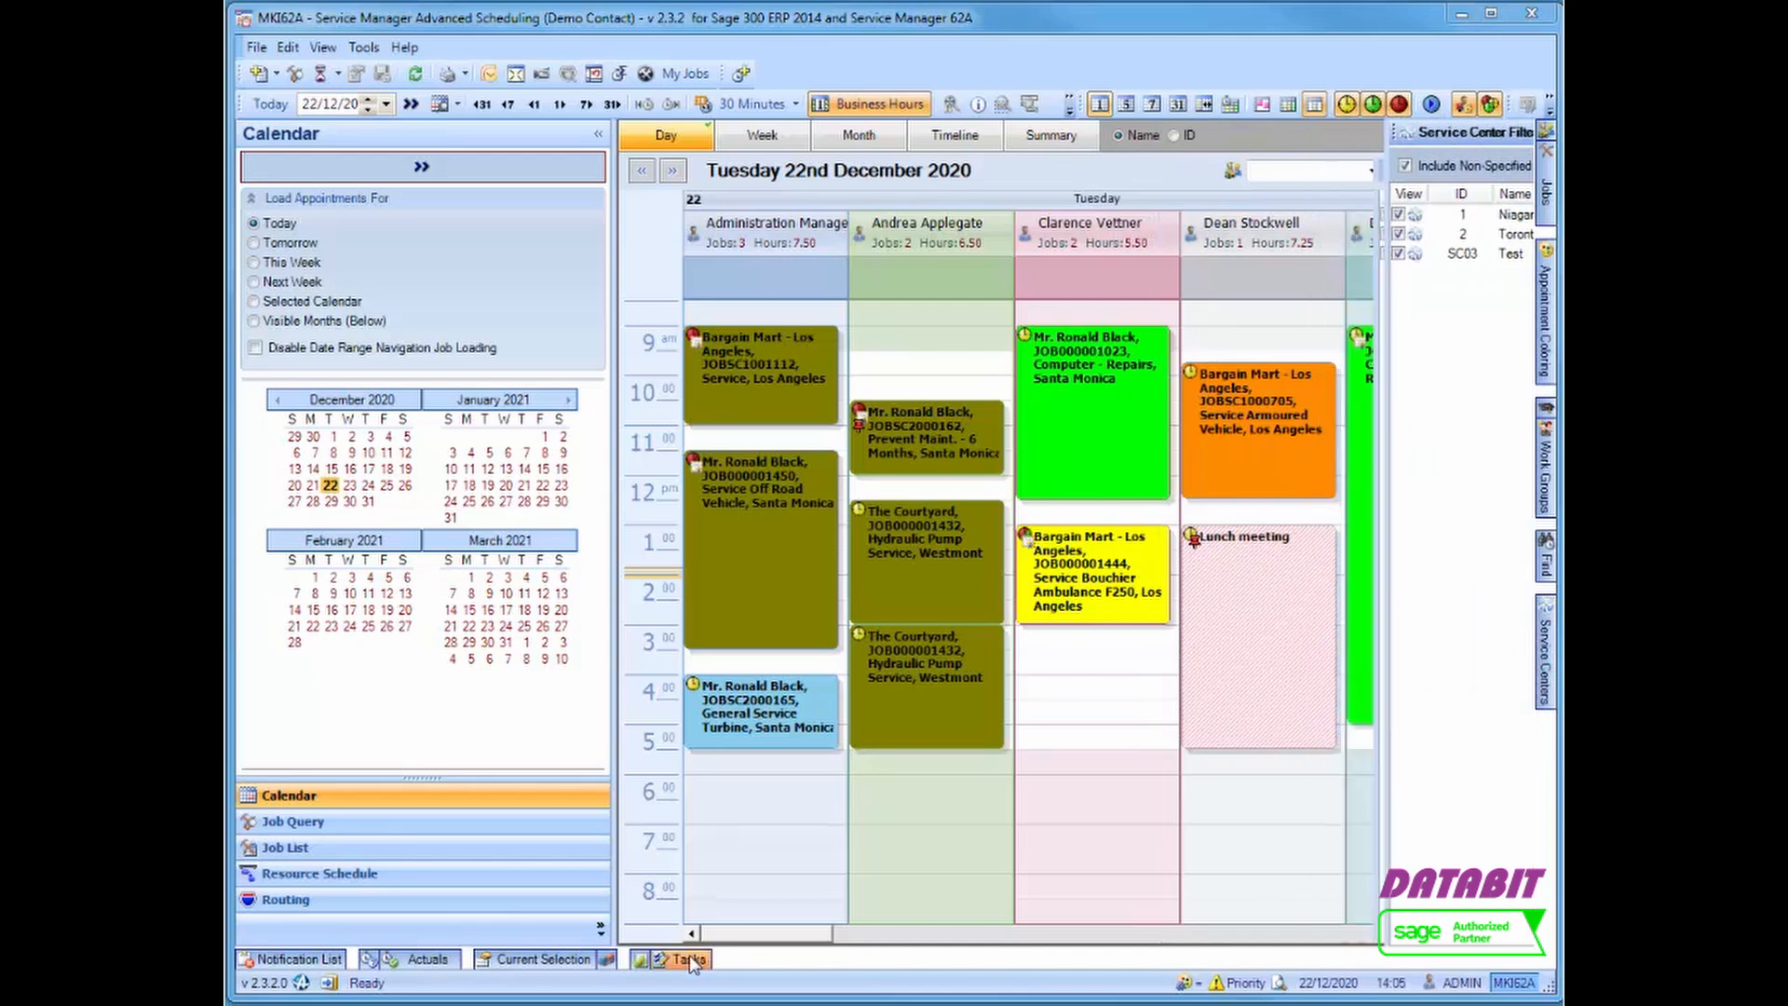
Look through the Tasks, Billing, Job Equipment, Current Selection, Actuals, Estimates and Notification List panes in turn
click(689, 958)
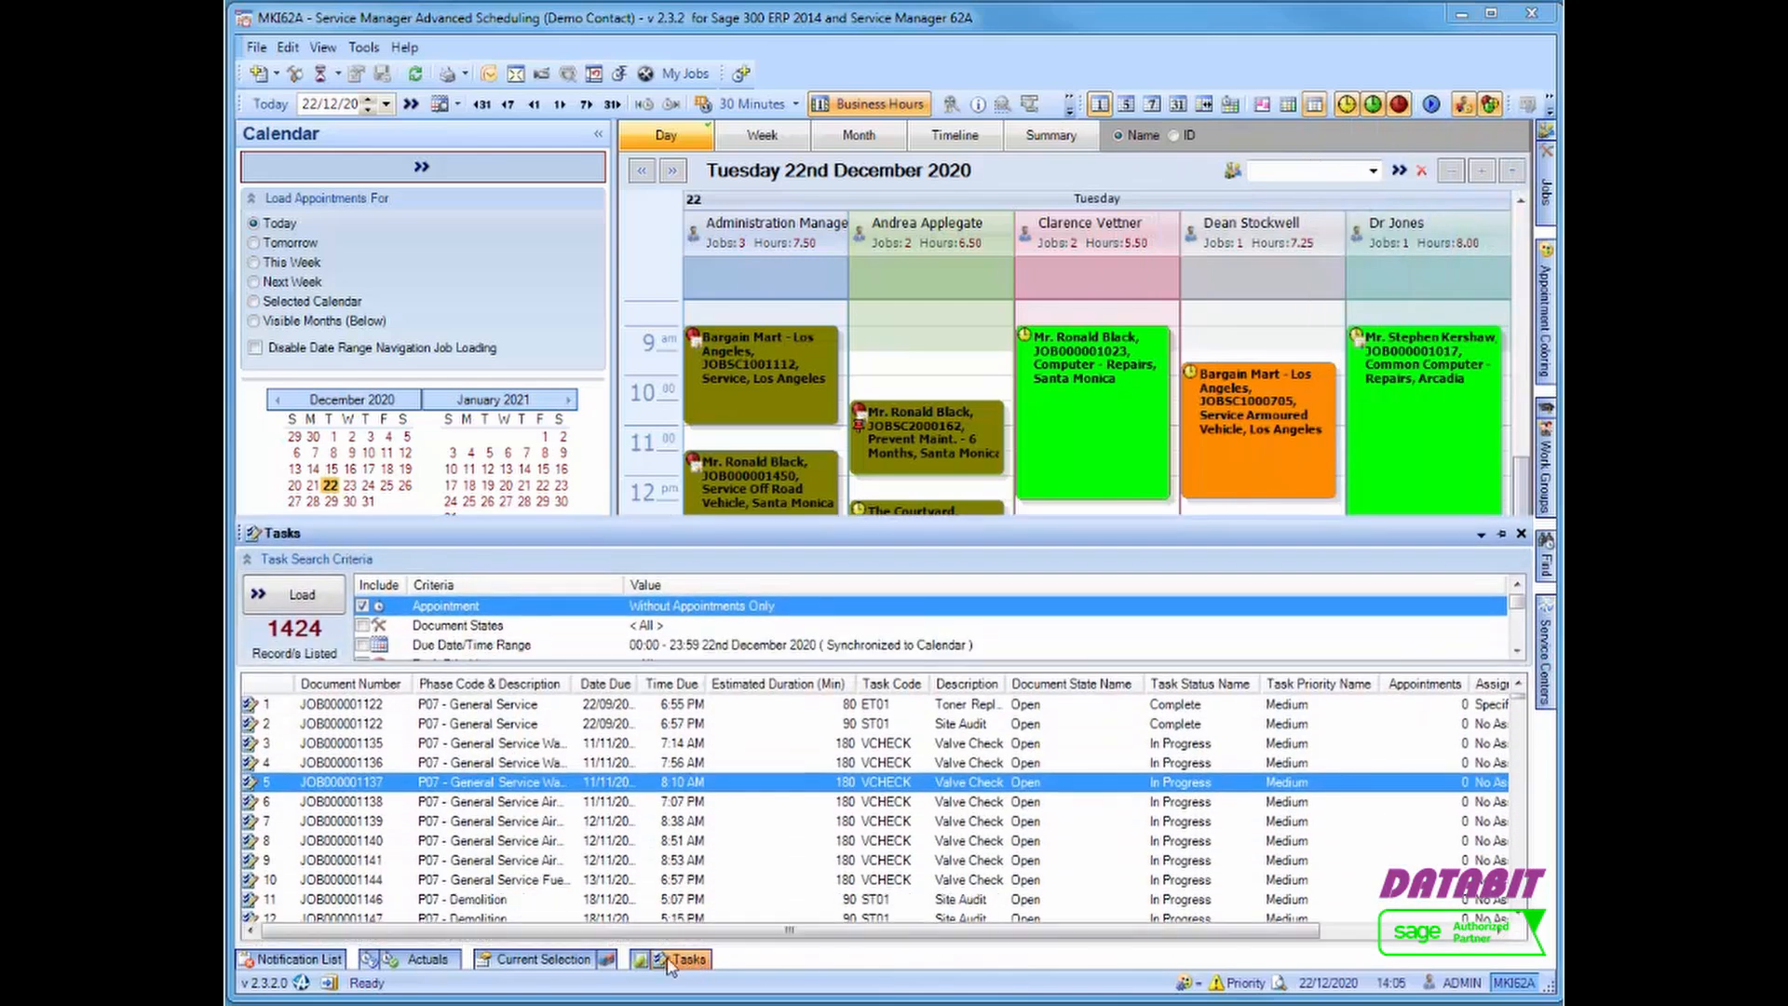
click(641, 959)
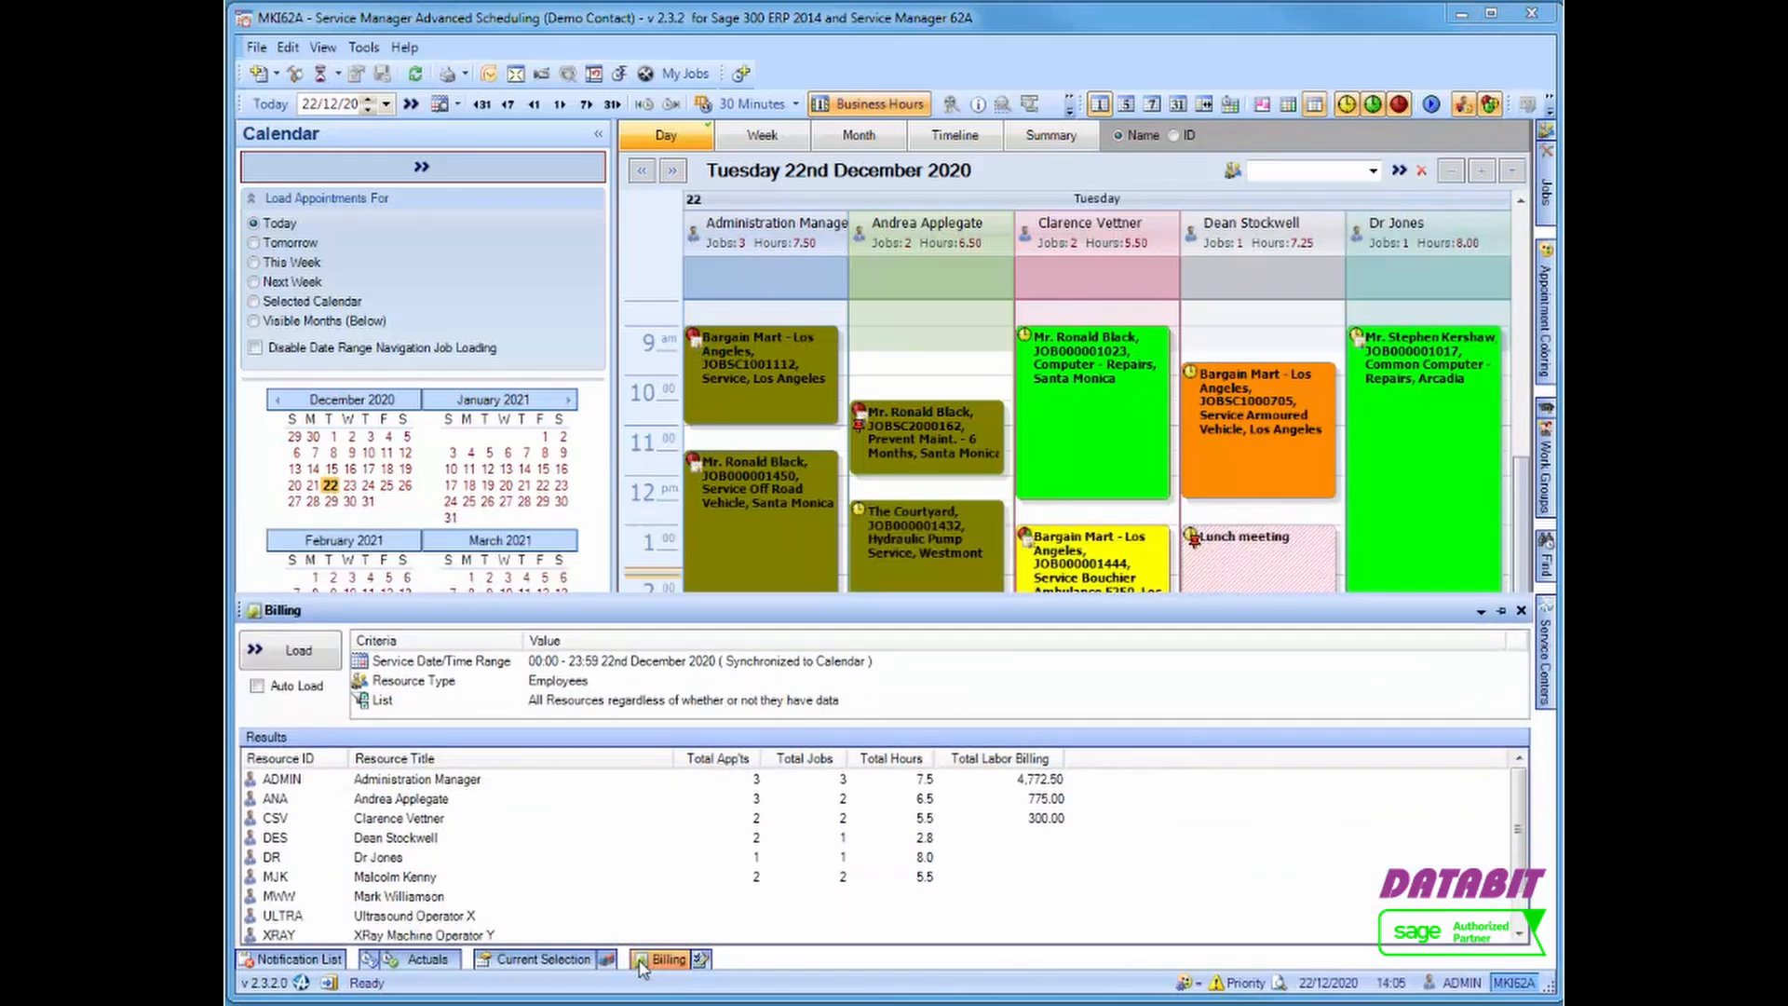
click(605, 961)
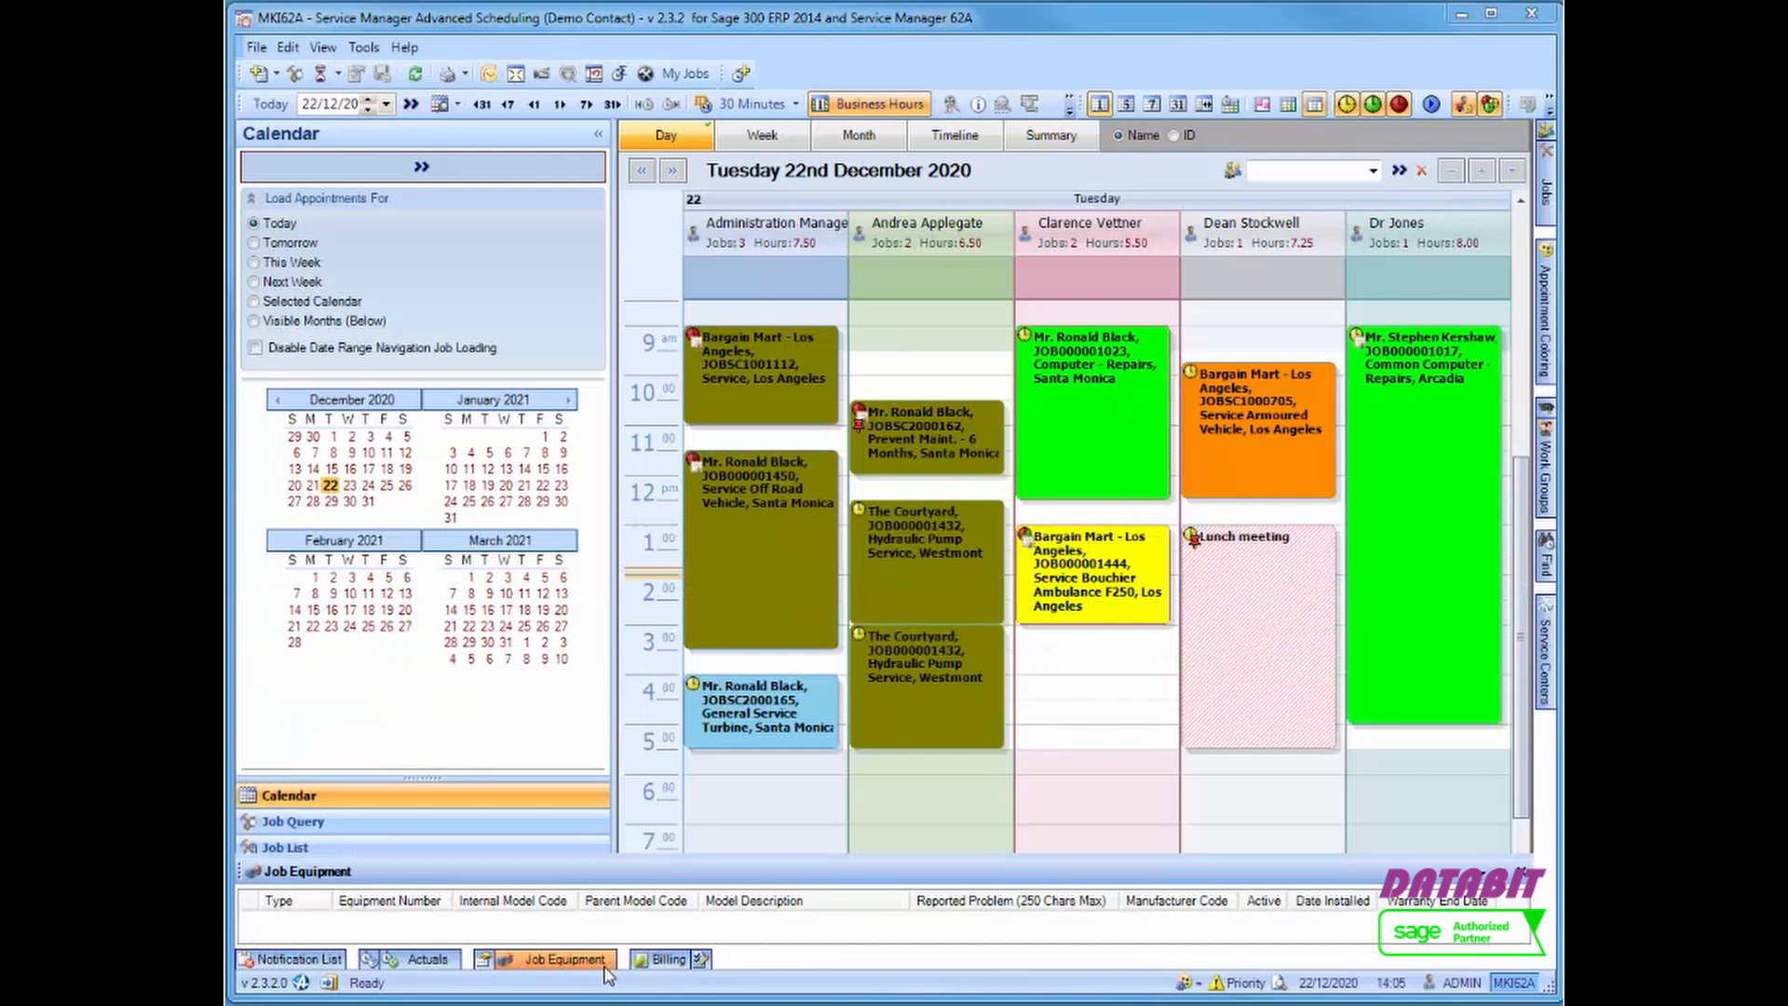
click(498, 966)
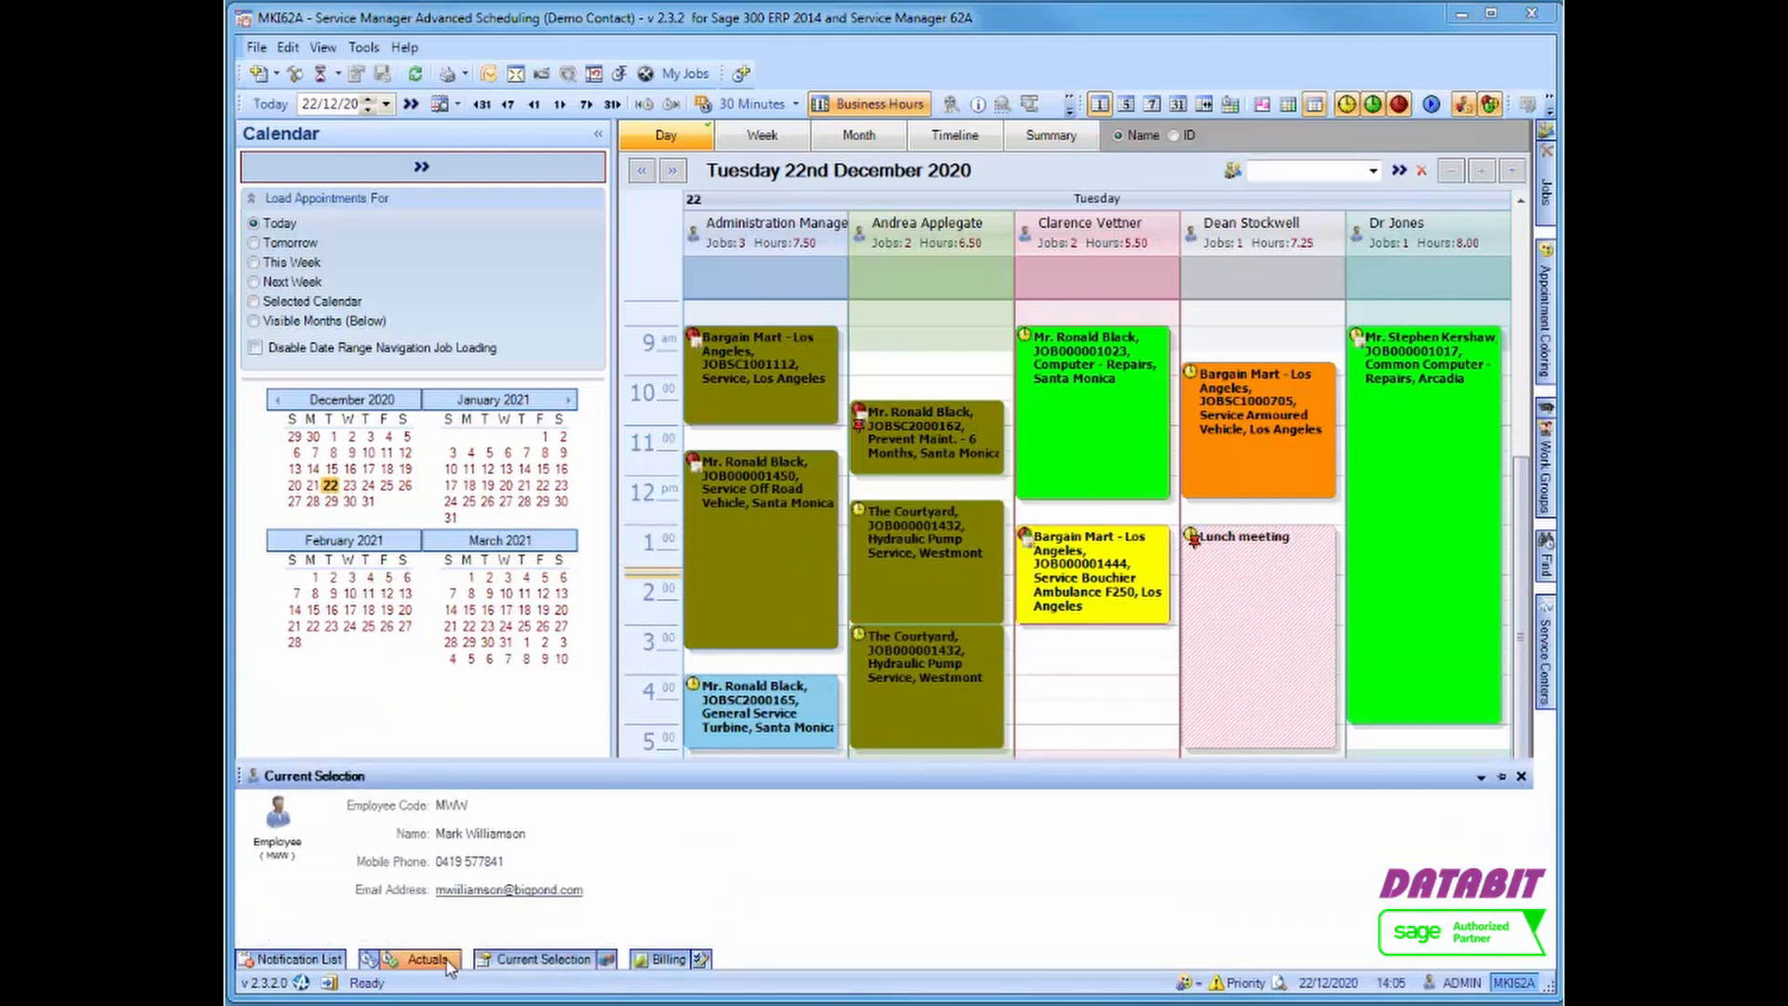
click(448, 965)
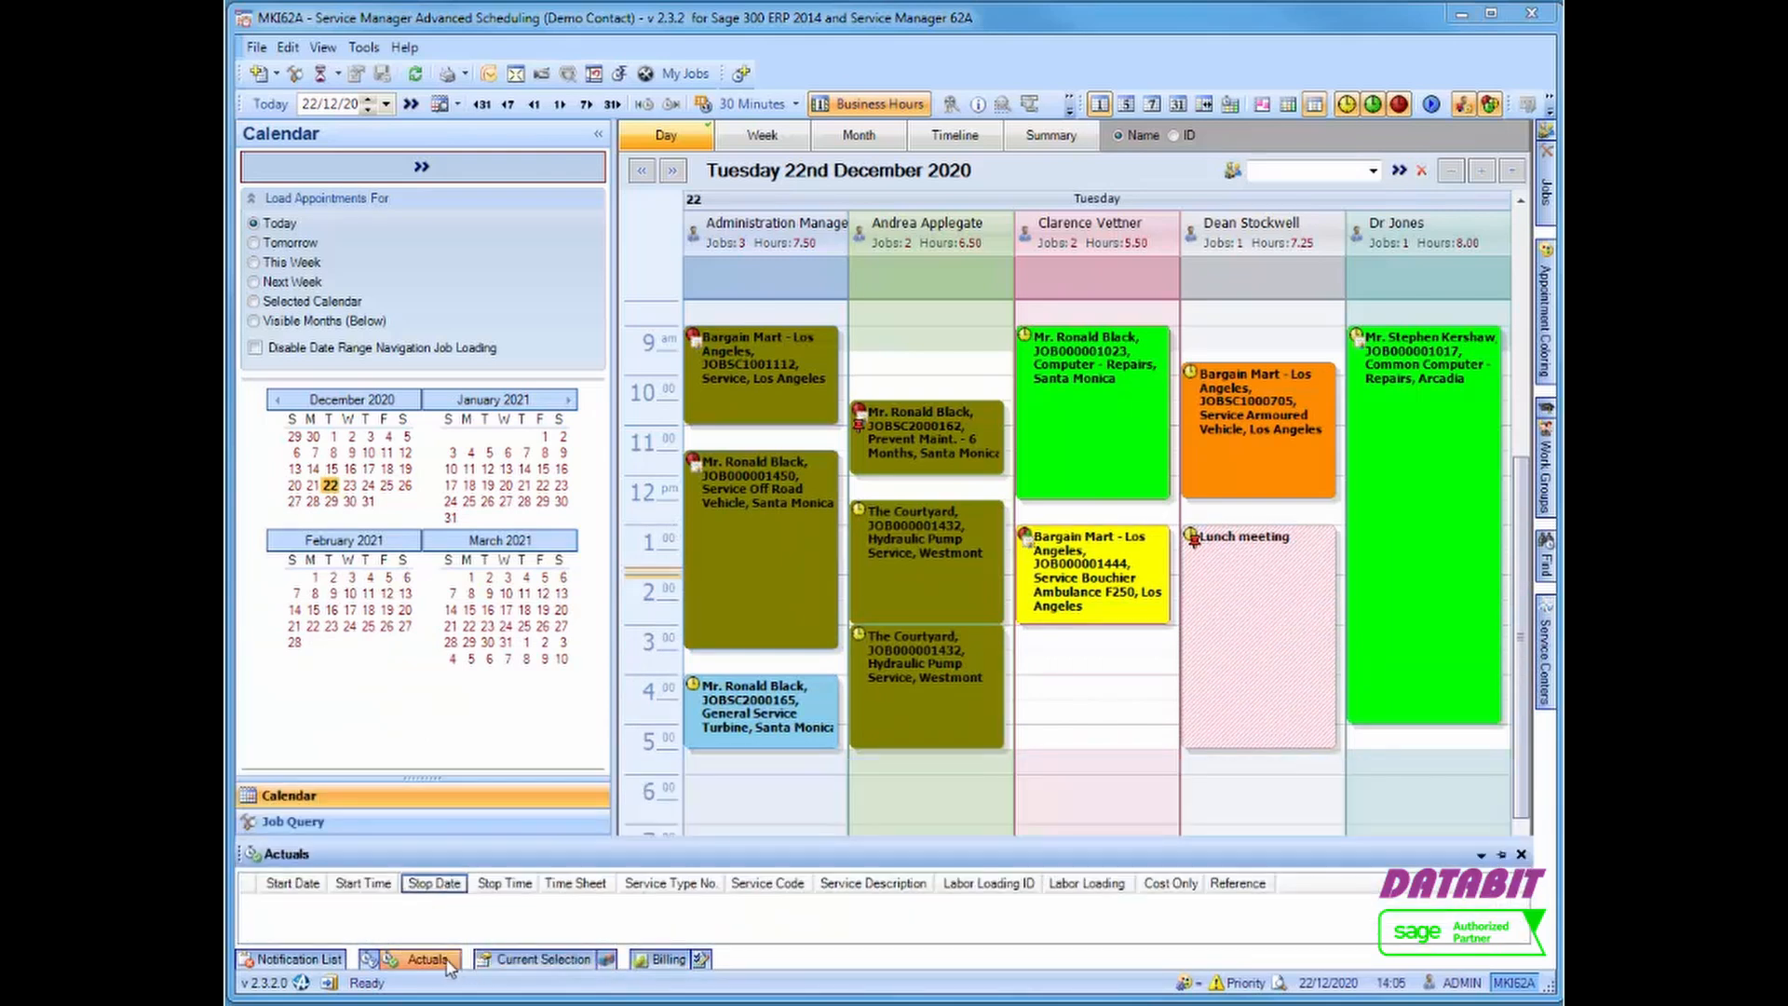
click(383, 967)
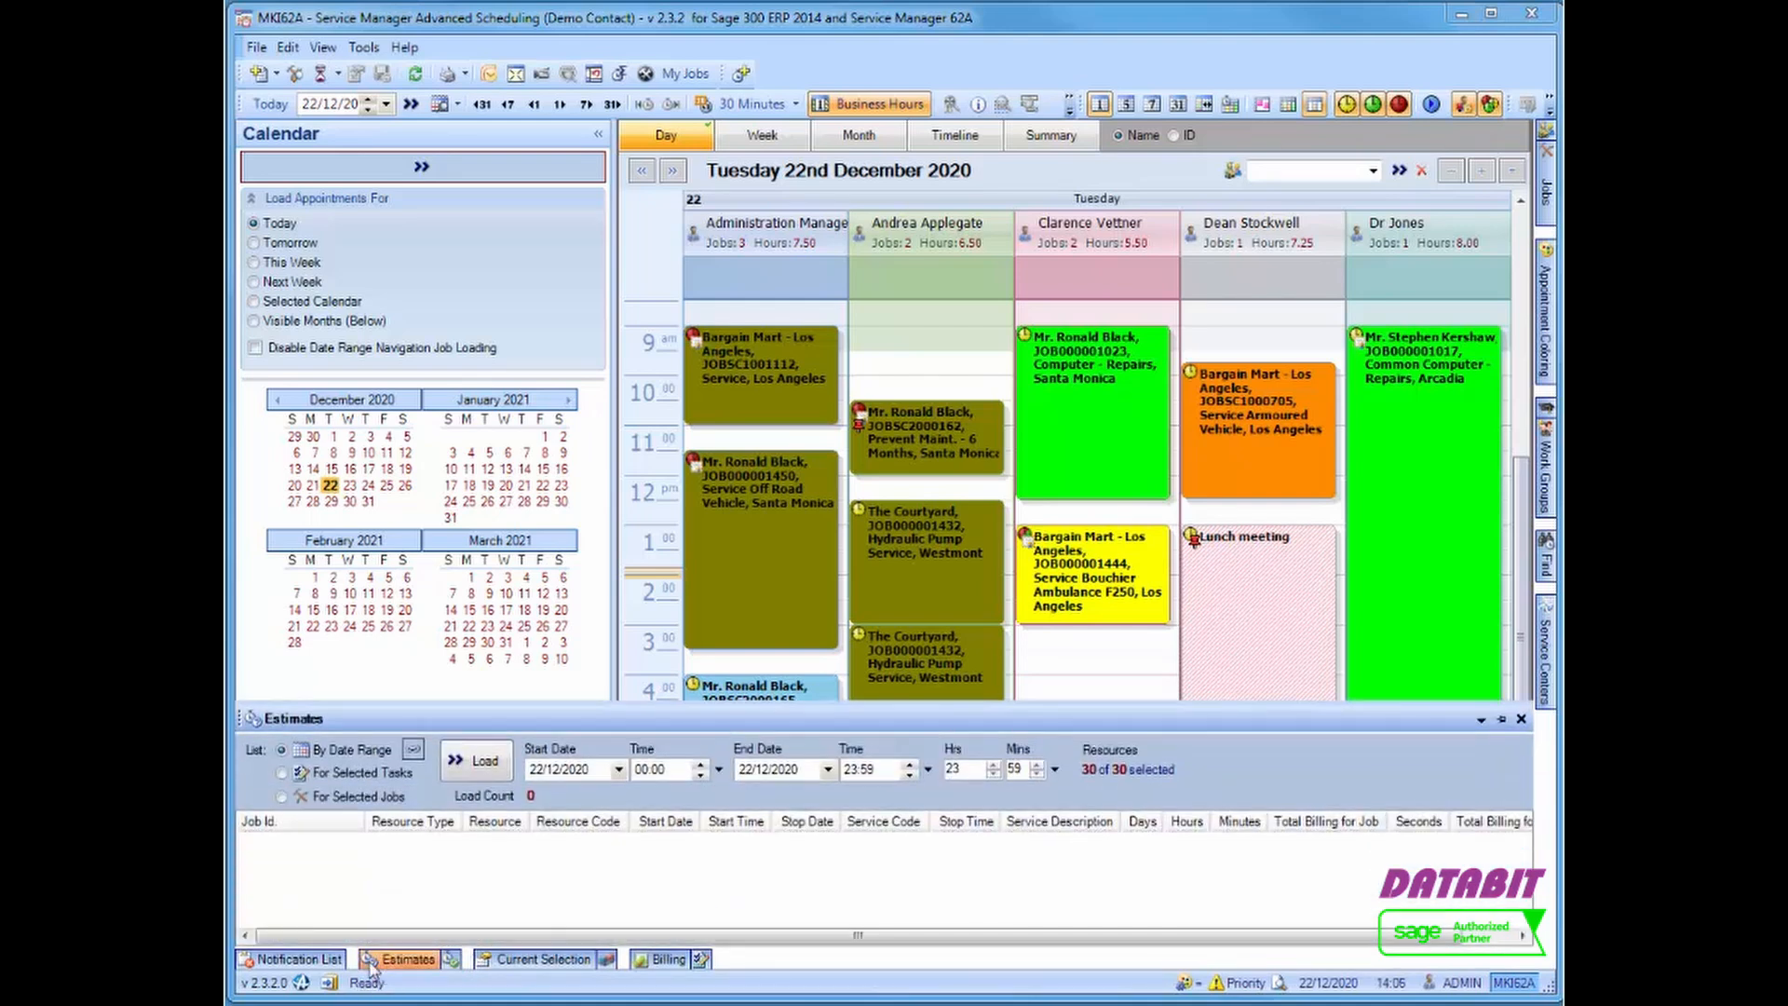
click(296, 963)
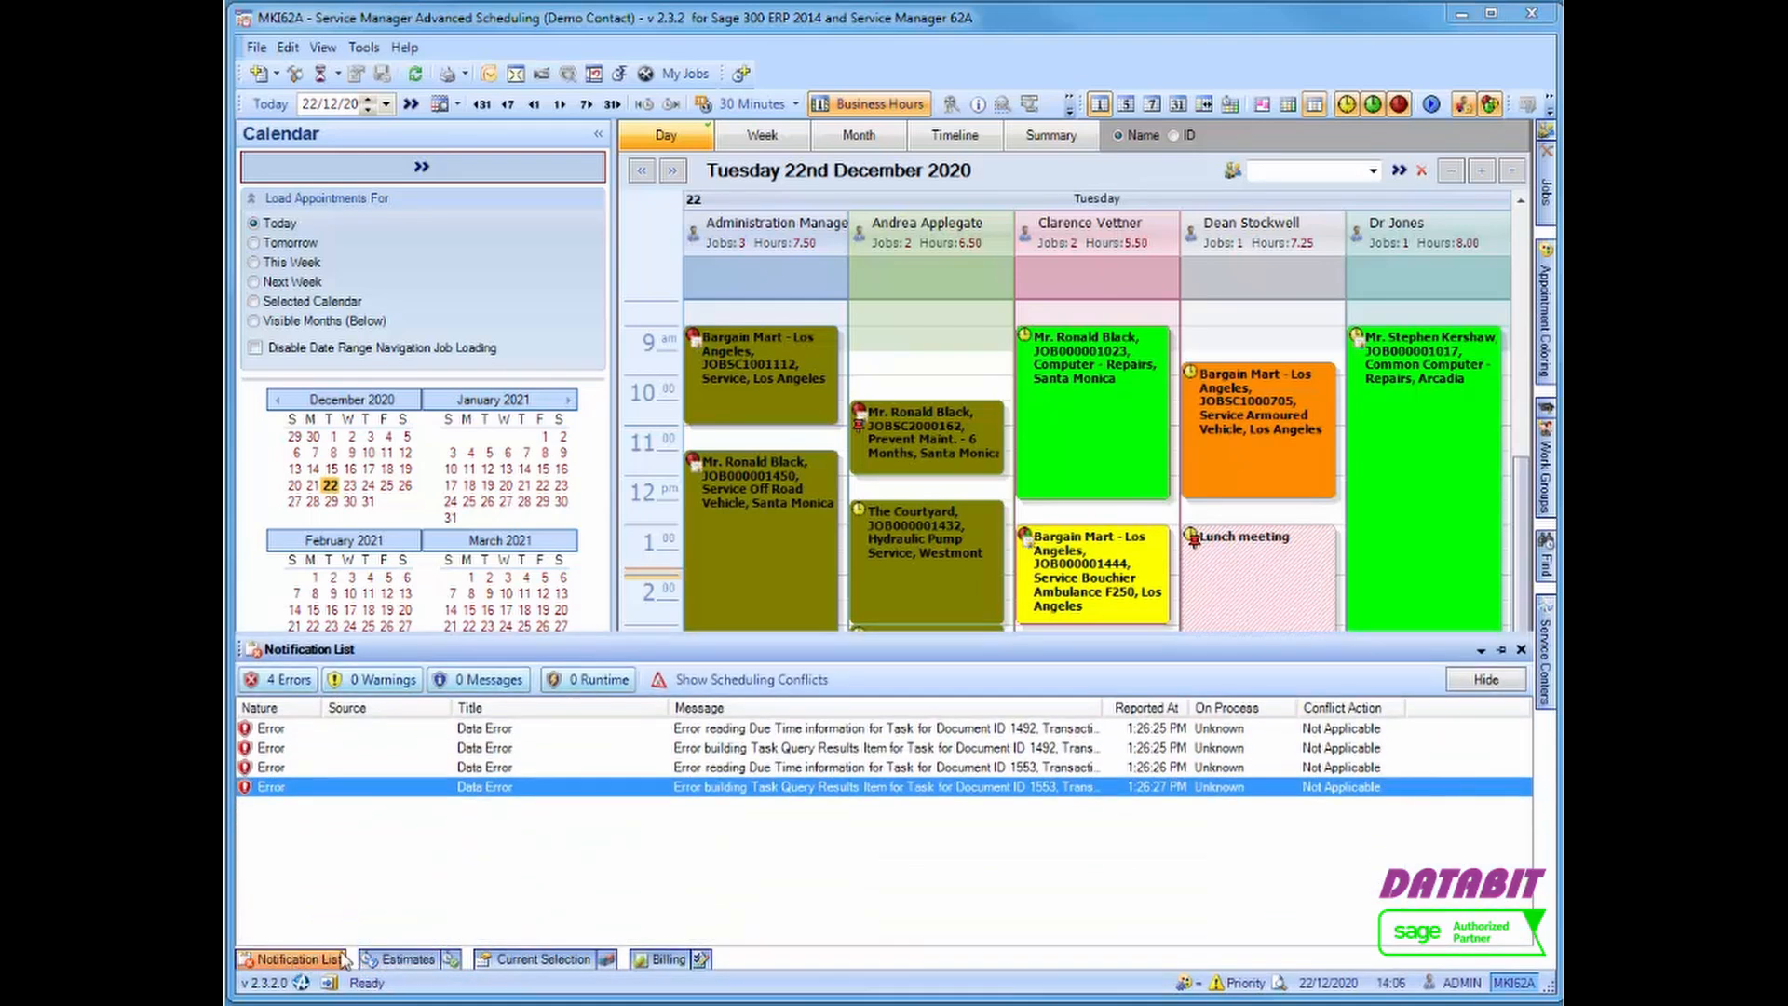
Show the current selection details of The Courtyard's 3:00 PM Hydraulic Pump Service appointment
click(504, 962)
click(875, 698)
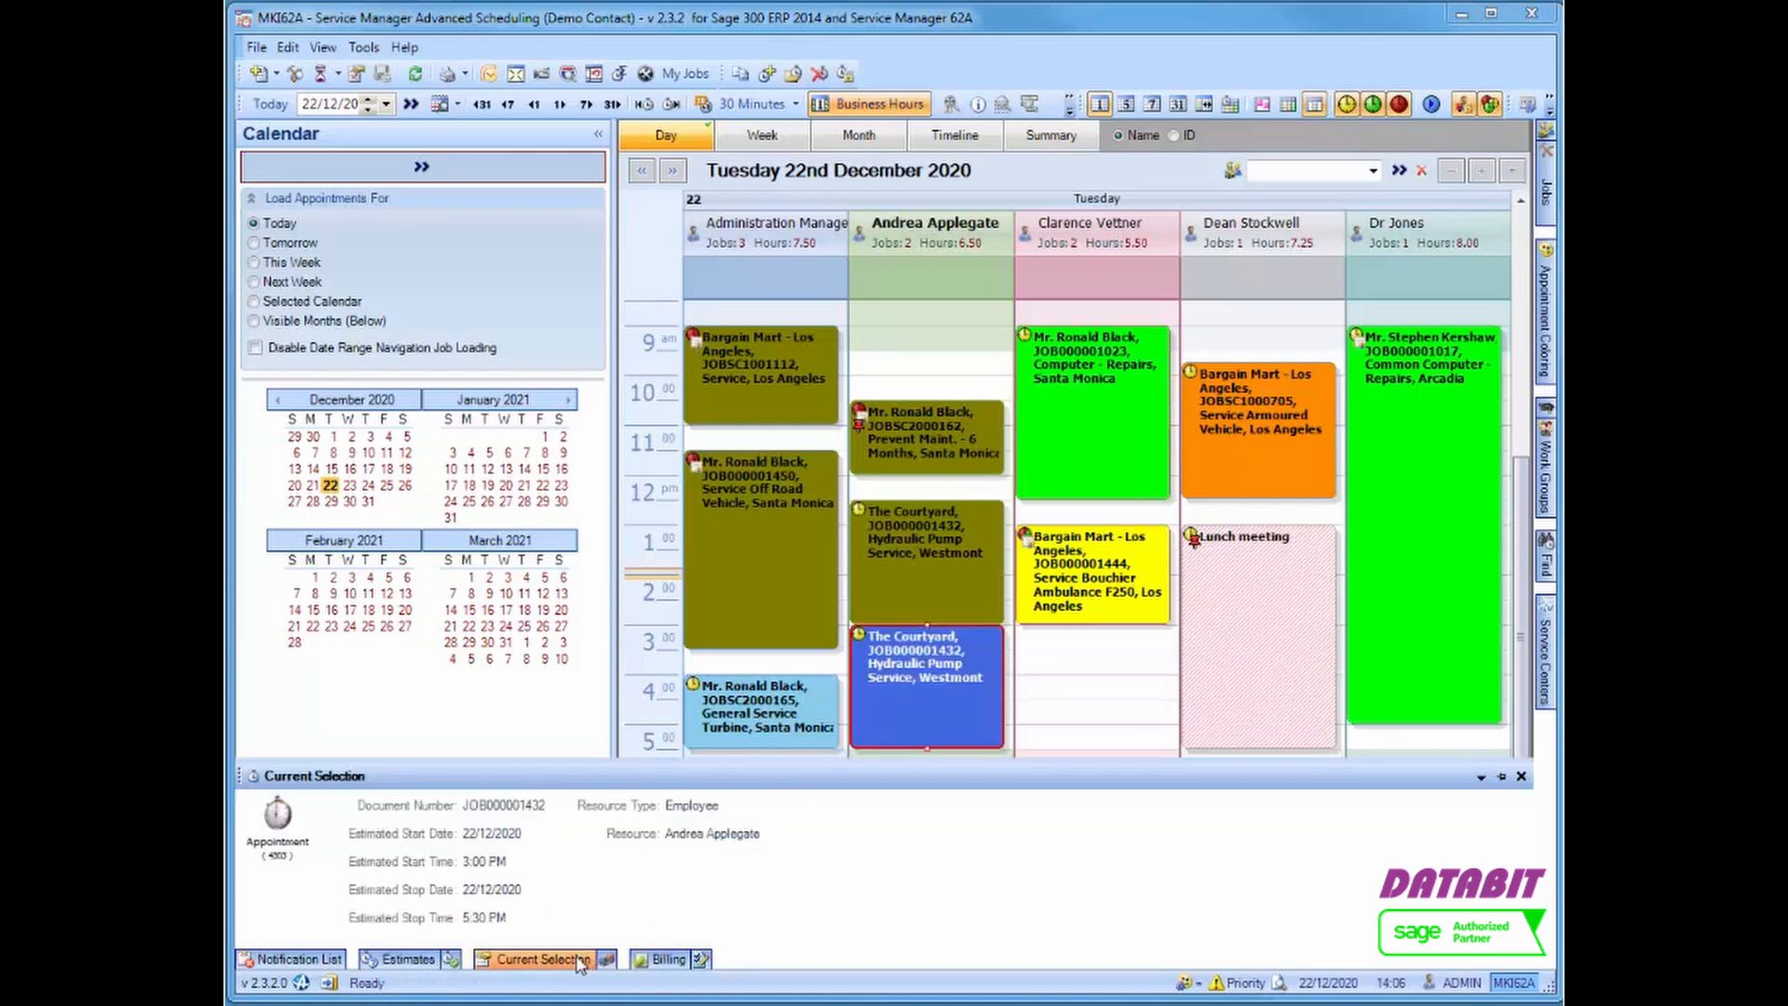
Load the billing results for all employees on 22nd December 2020 and select resource ANA
click(663, 961)
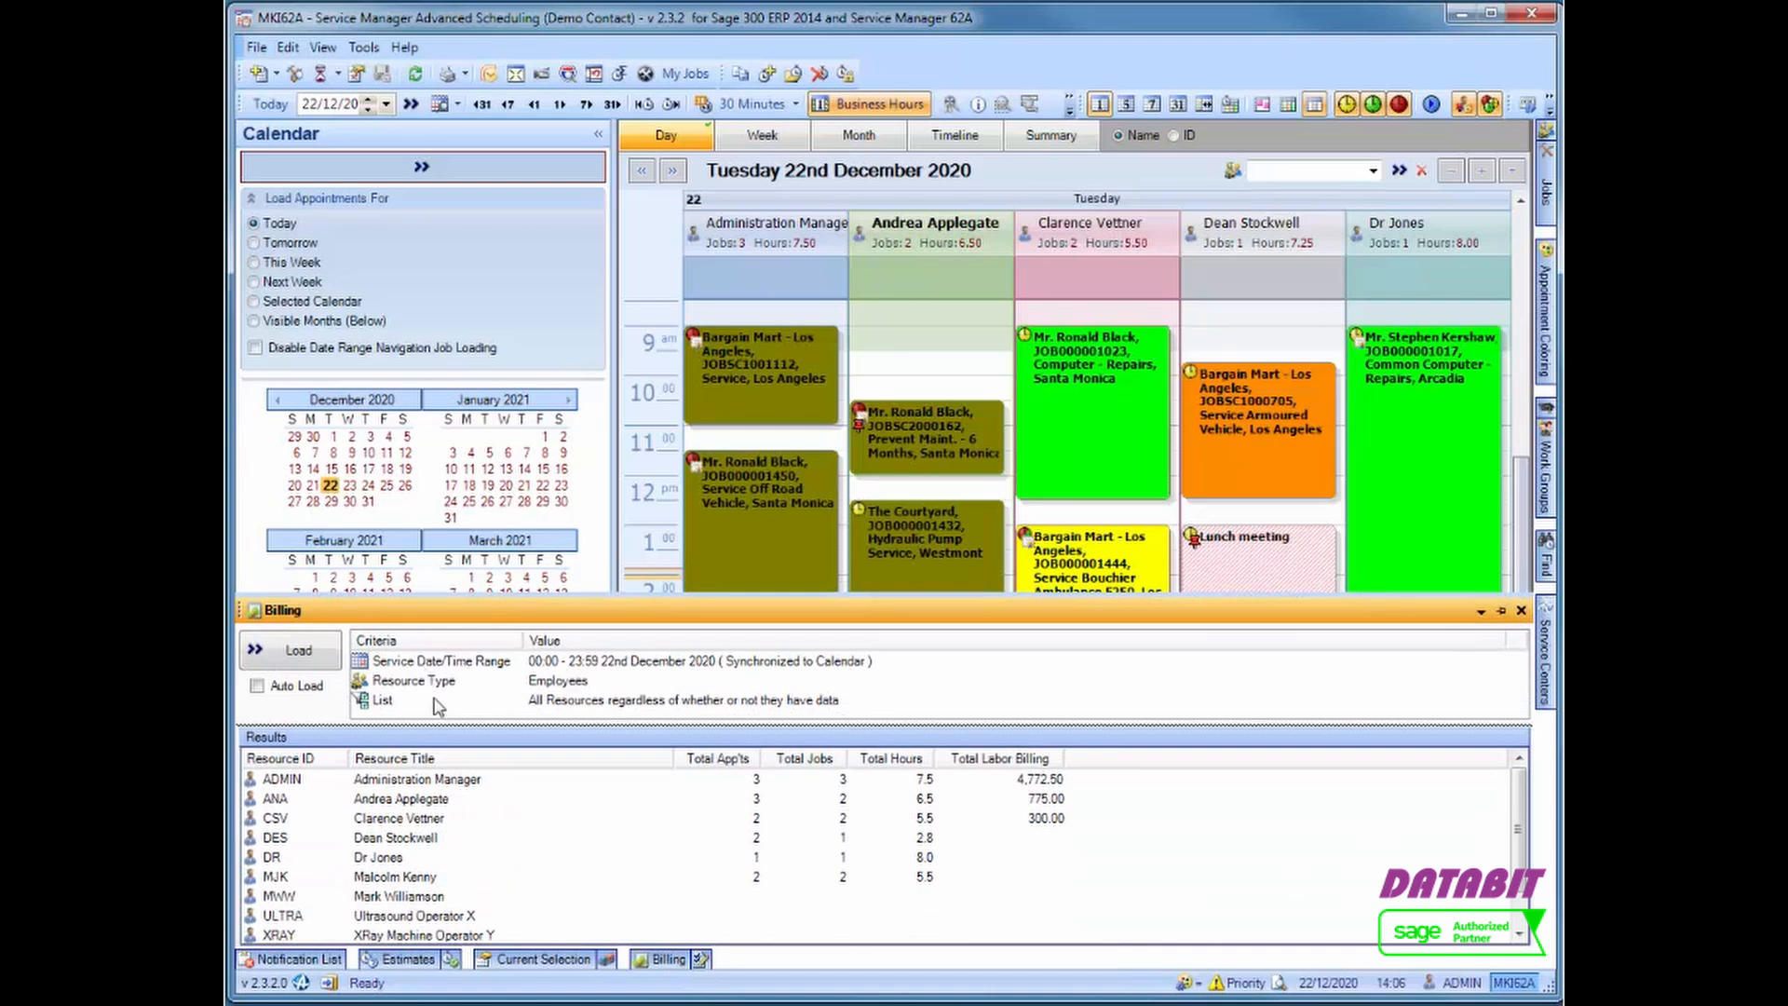
click(323, 652)
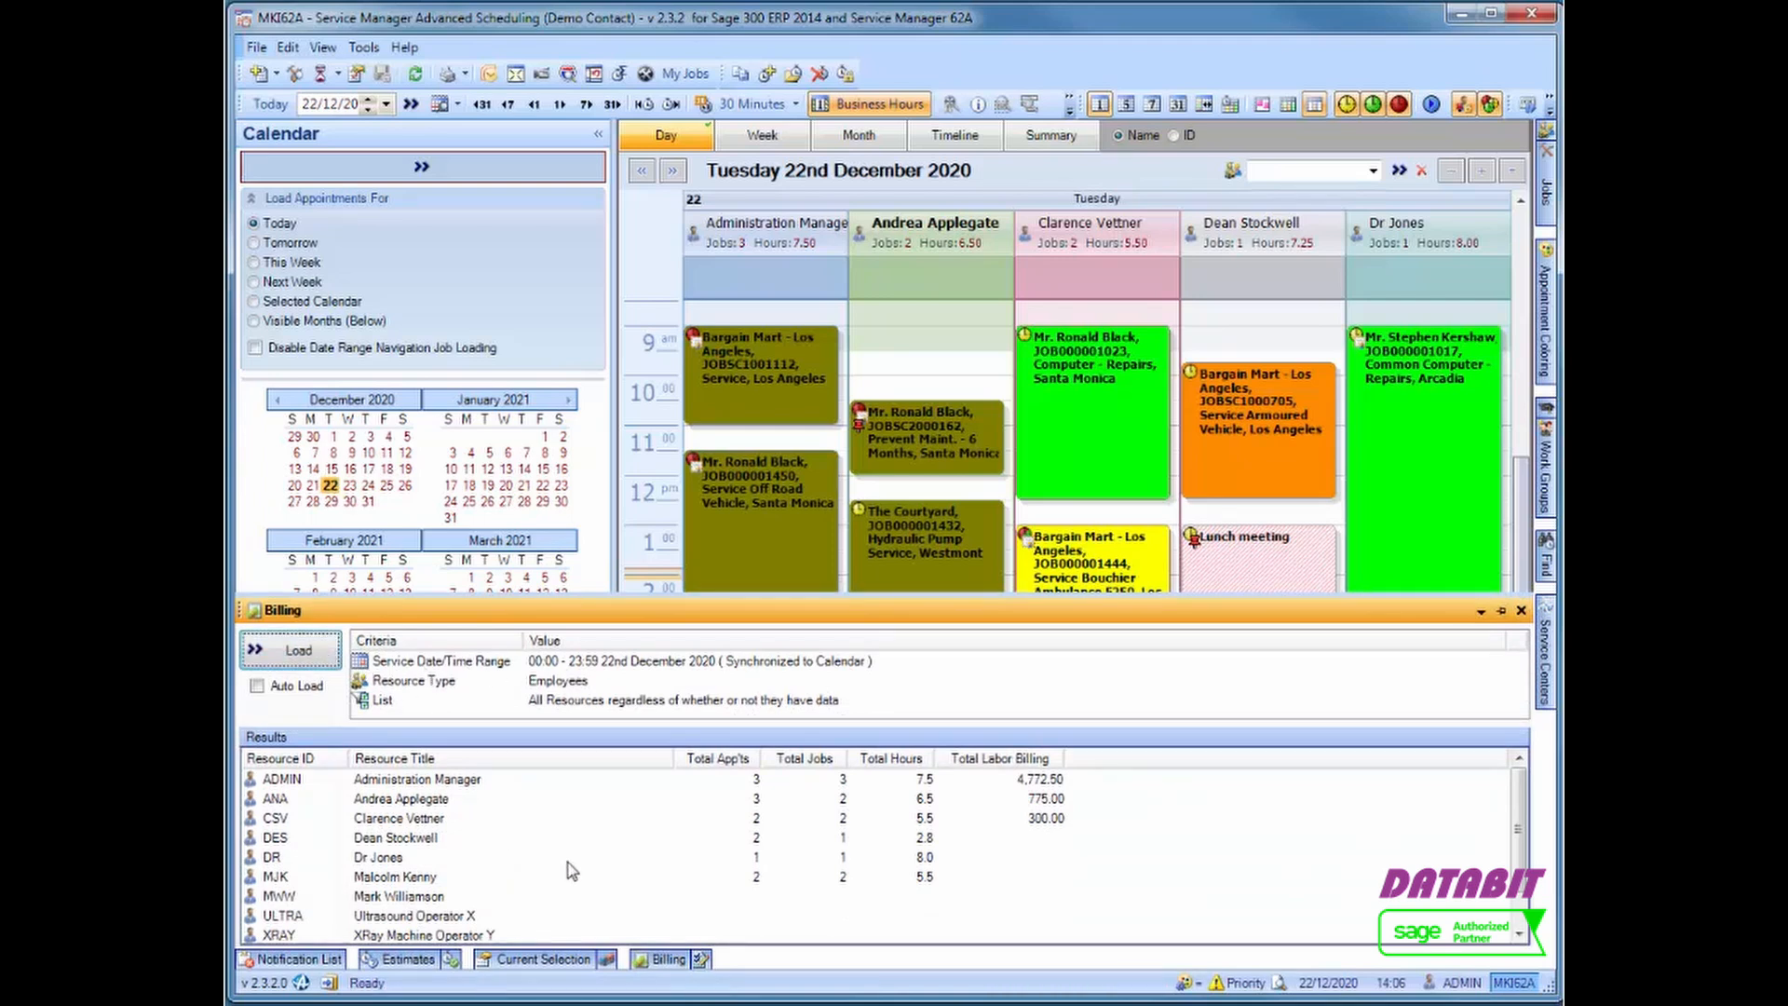
click(441, 802)
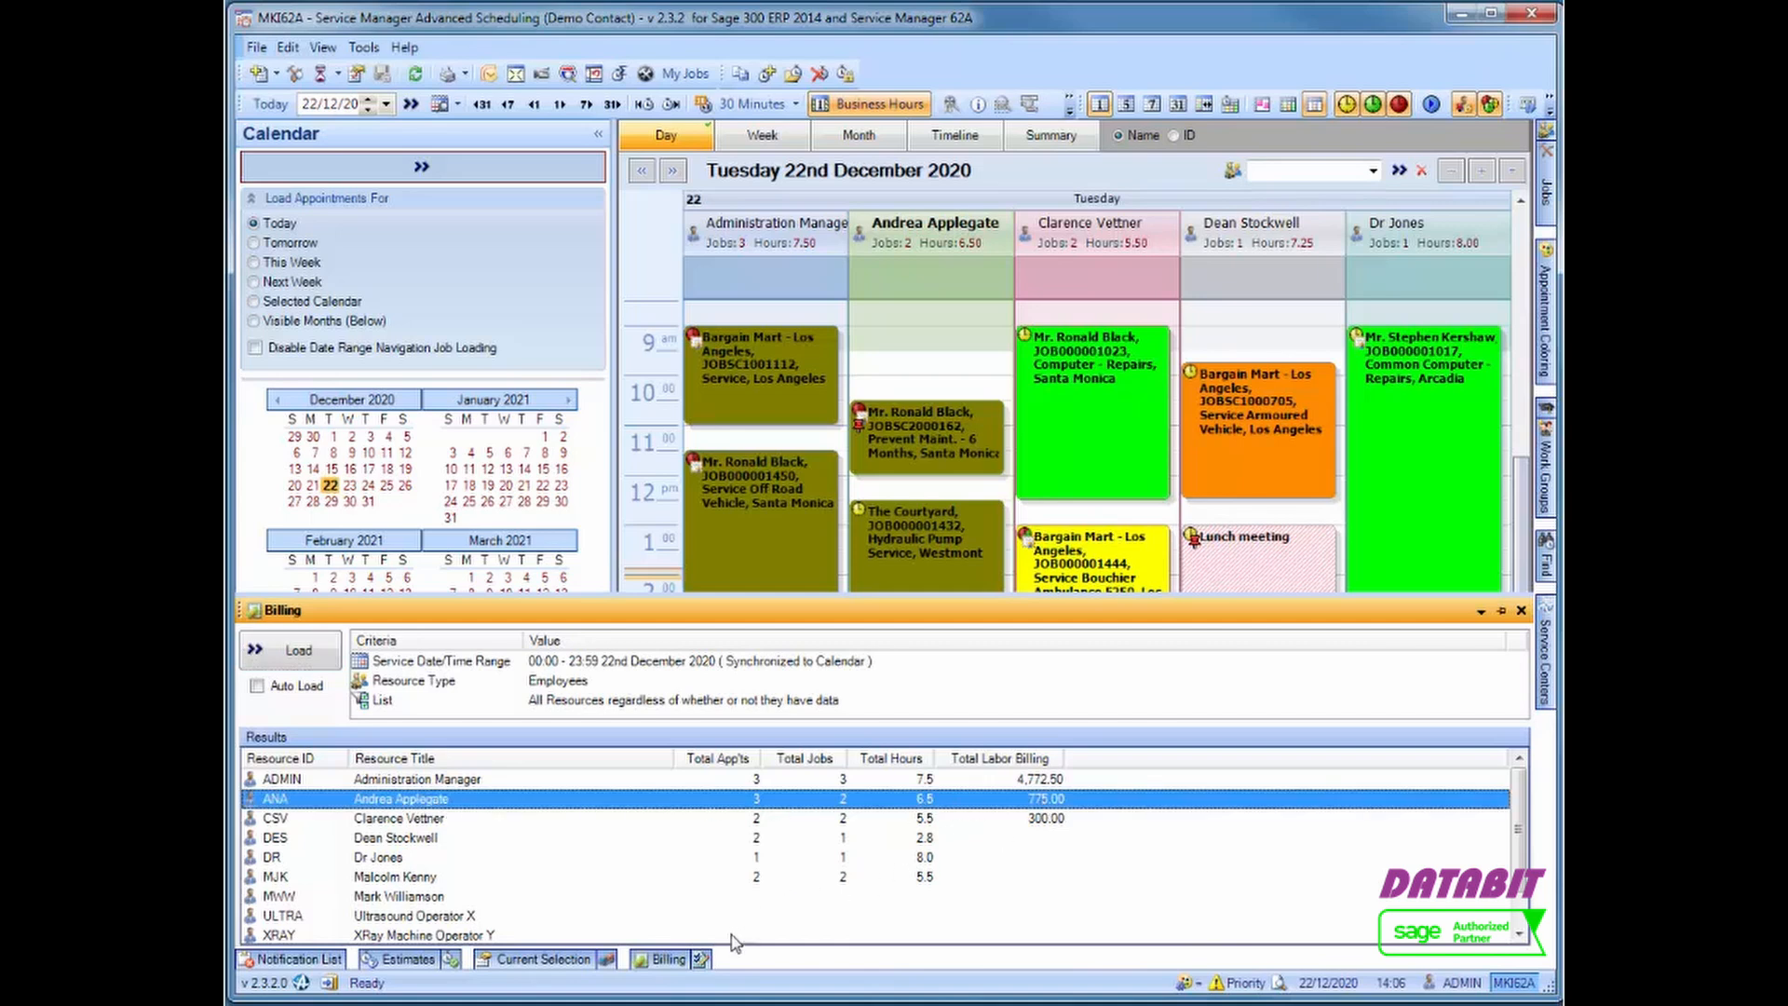
Schedule the fifth listed task, a washing machine Valve Check, as a new appointment for resource ANA at about 9:30 AM
click(701, 960)
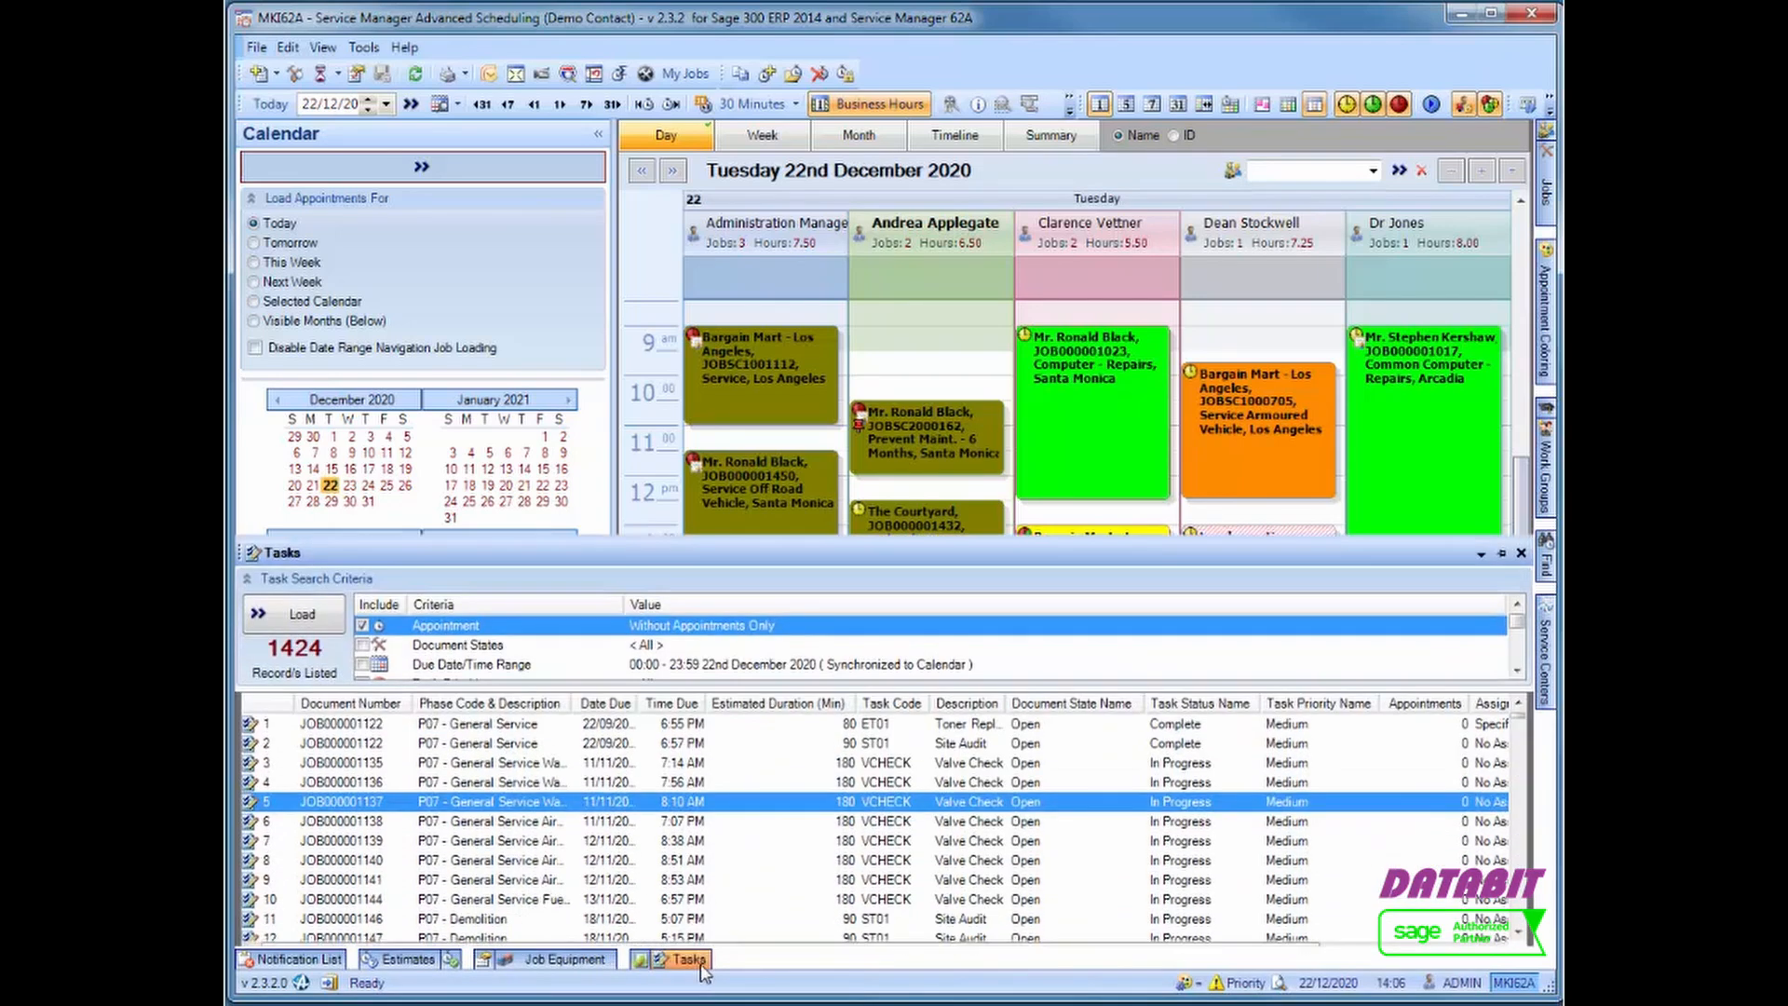
drag(688, 789, 932, 360)
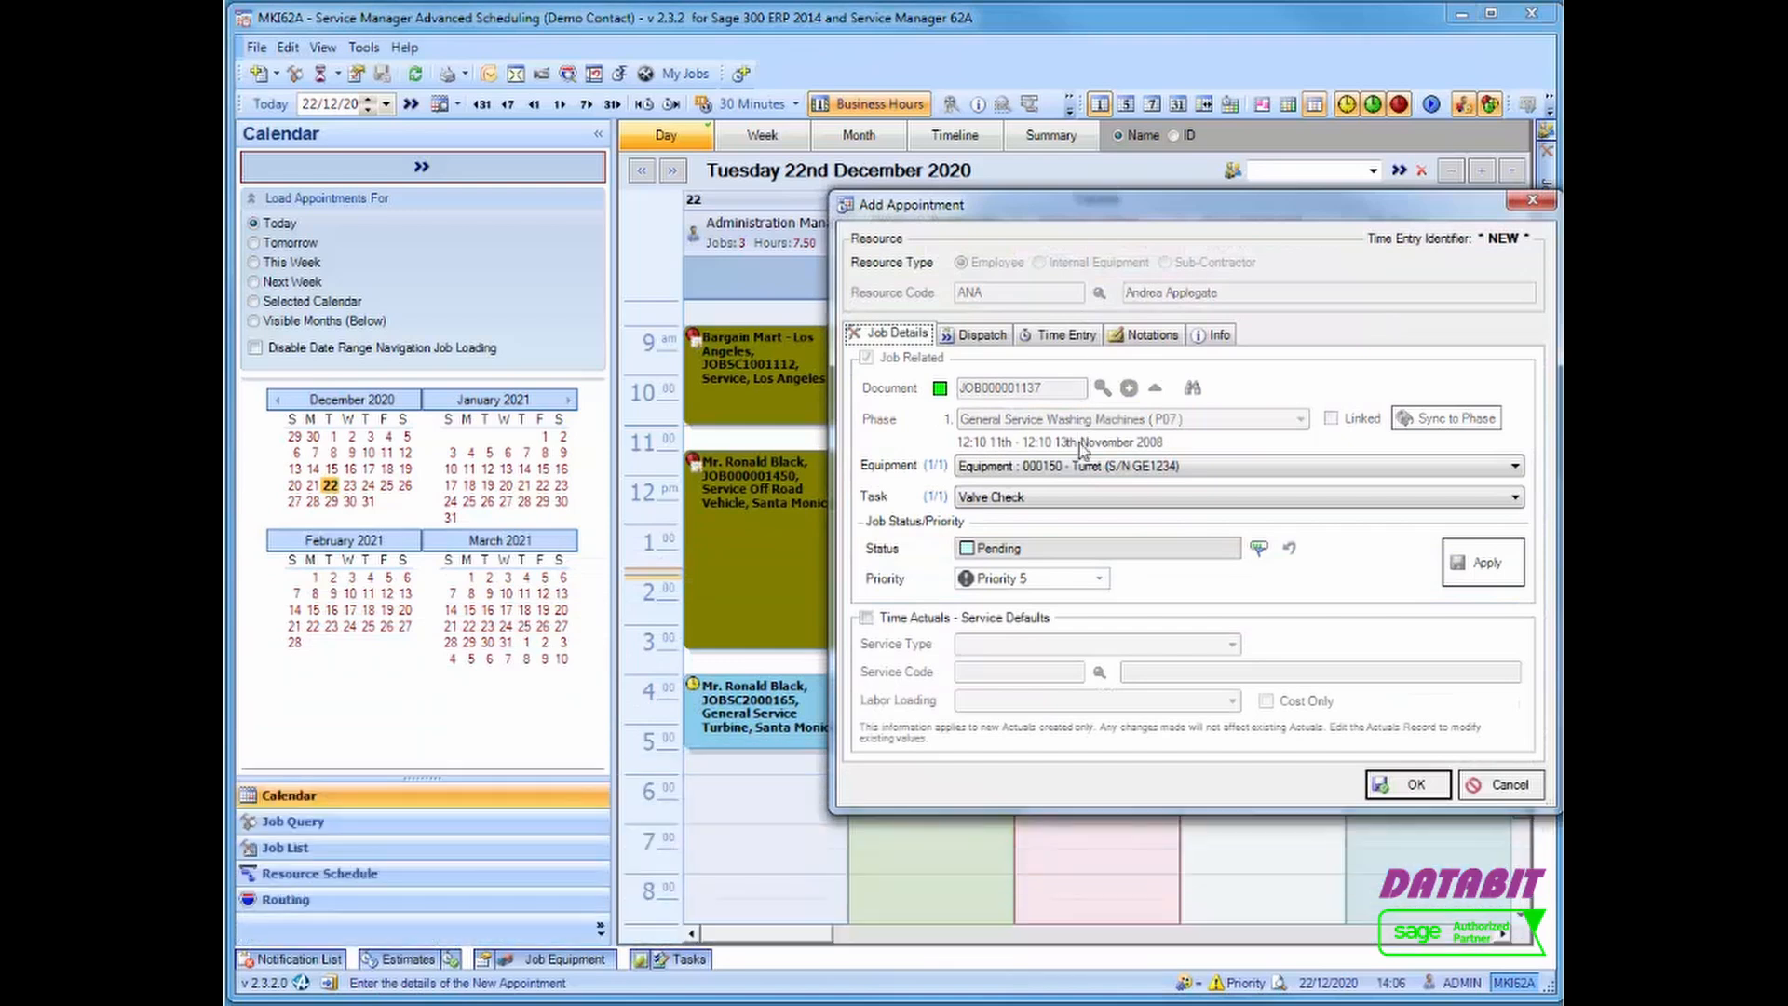
click(1071, 500)
click(1071, 530)
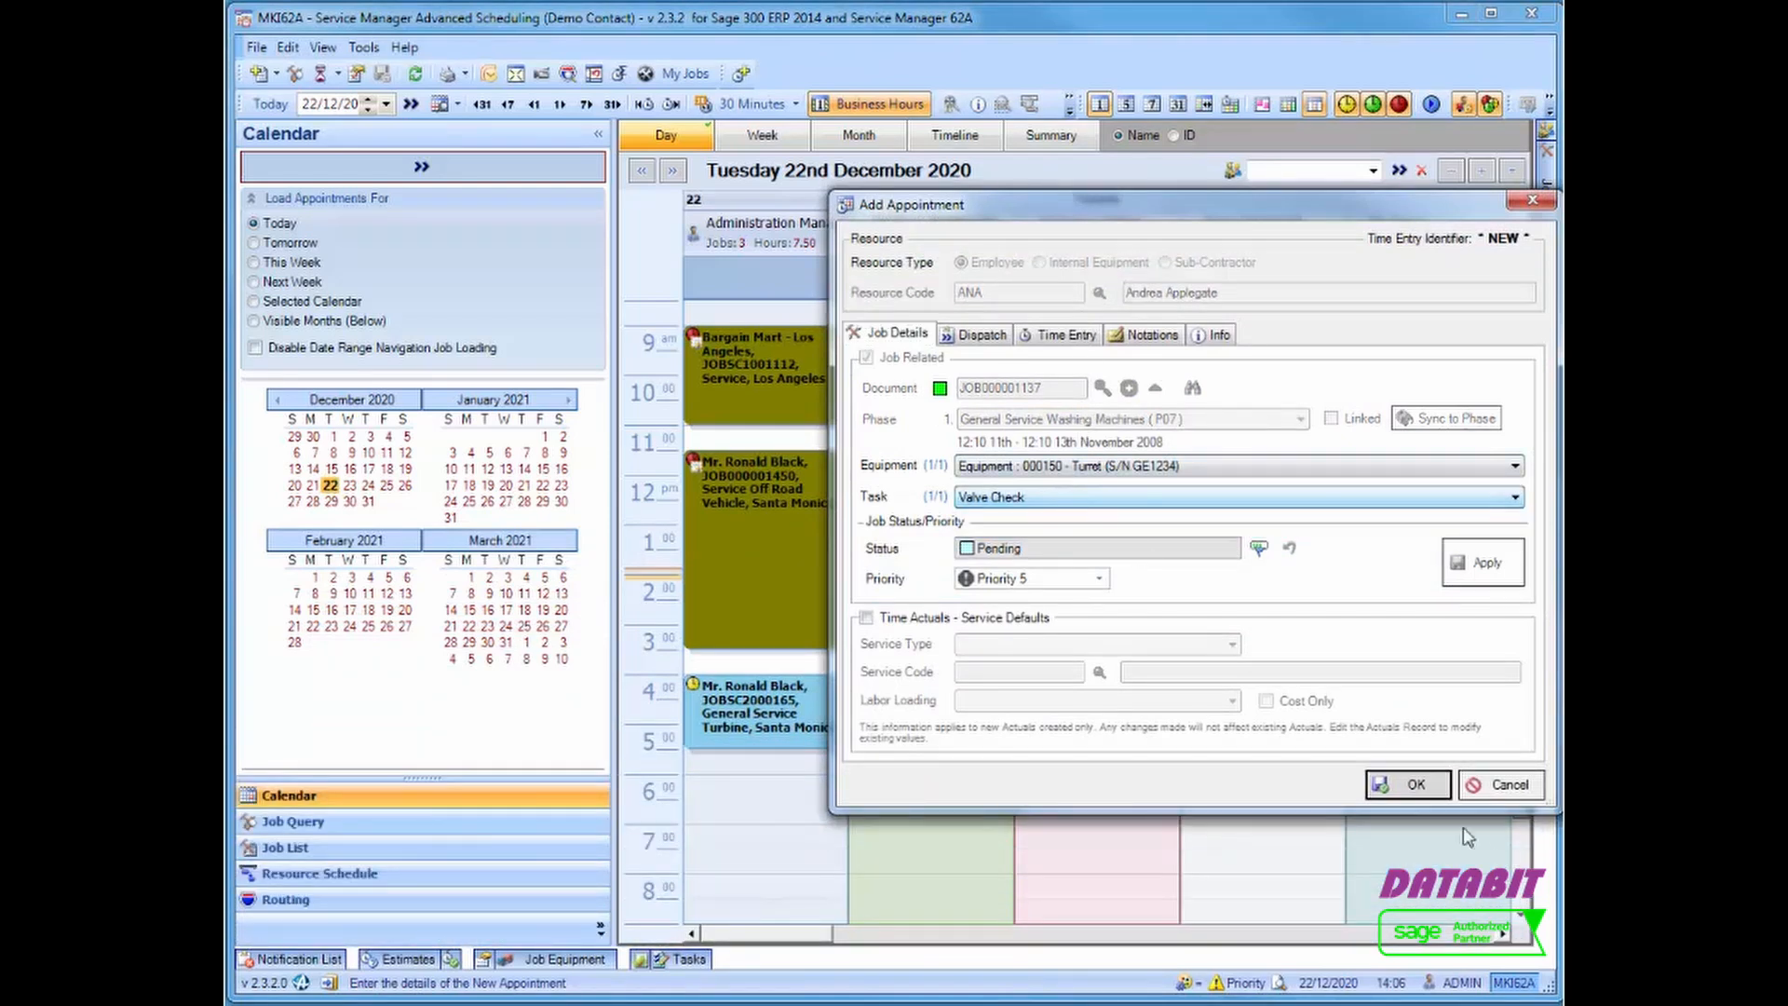
click(1416, 785)
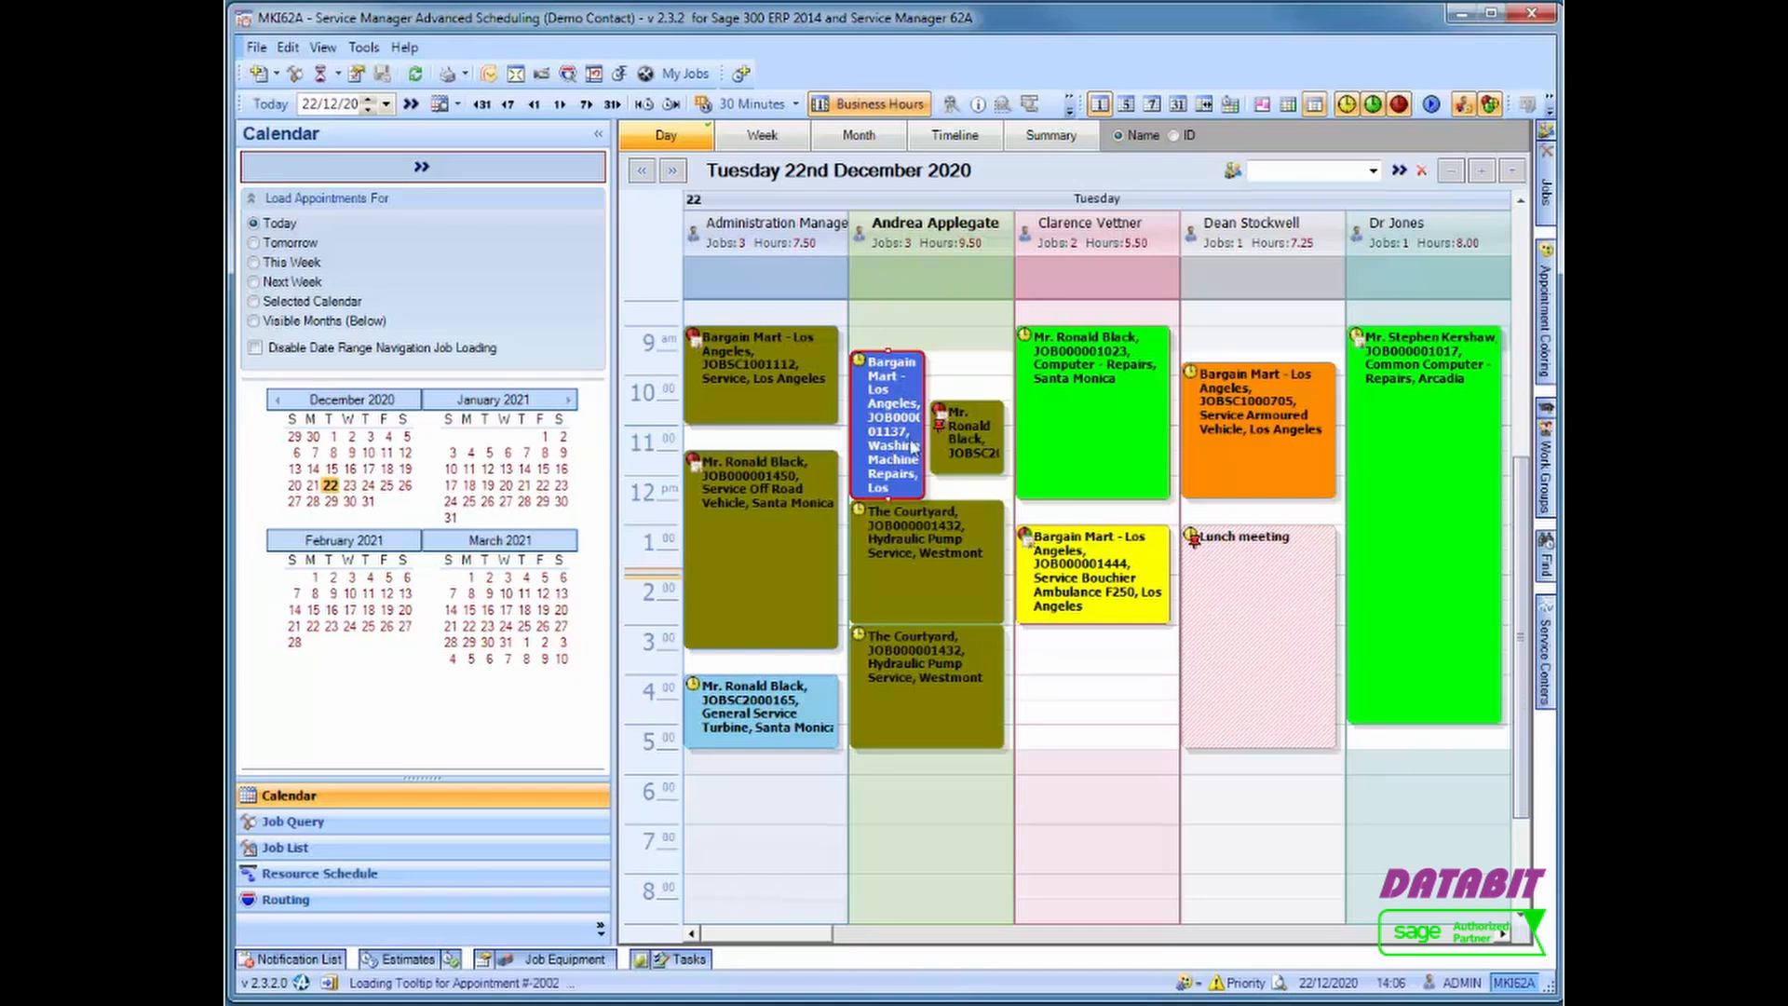
Show the resource filter and toggle the visibility of employee ANA off and back on
click(1550, 137)
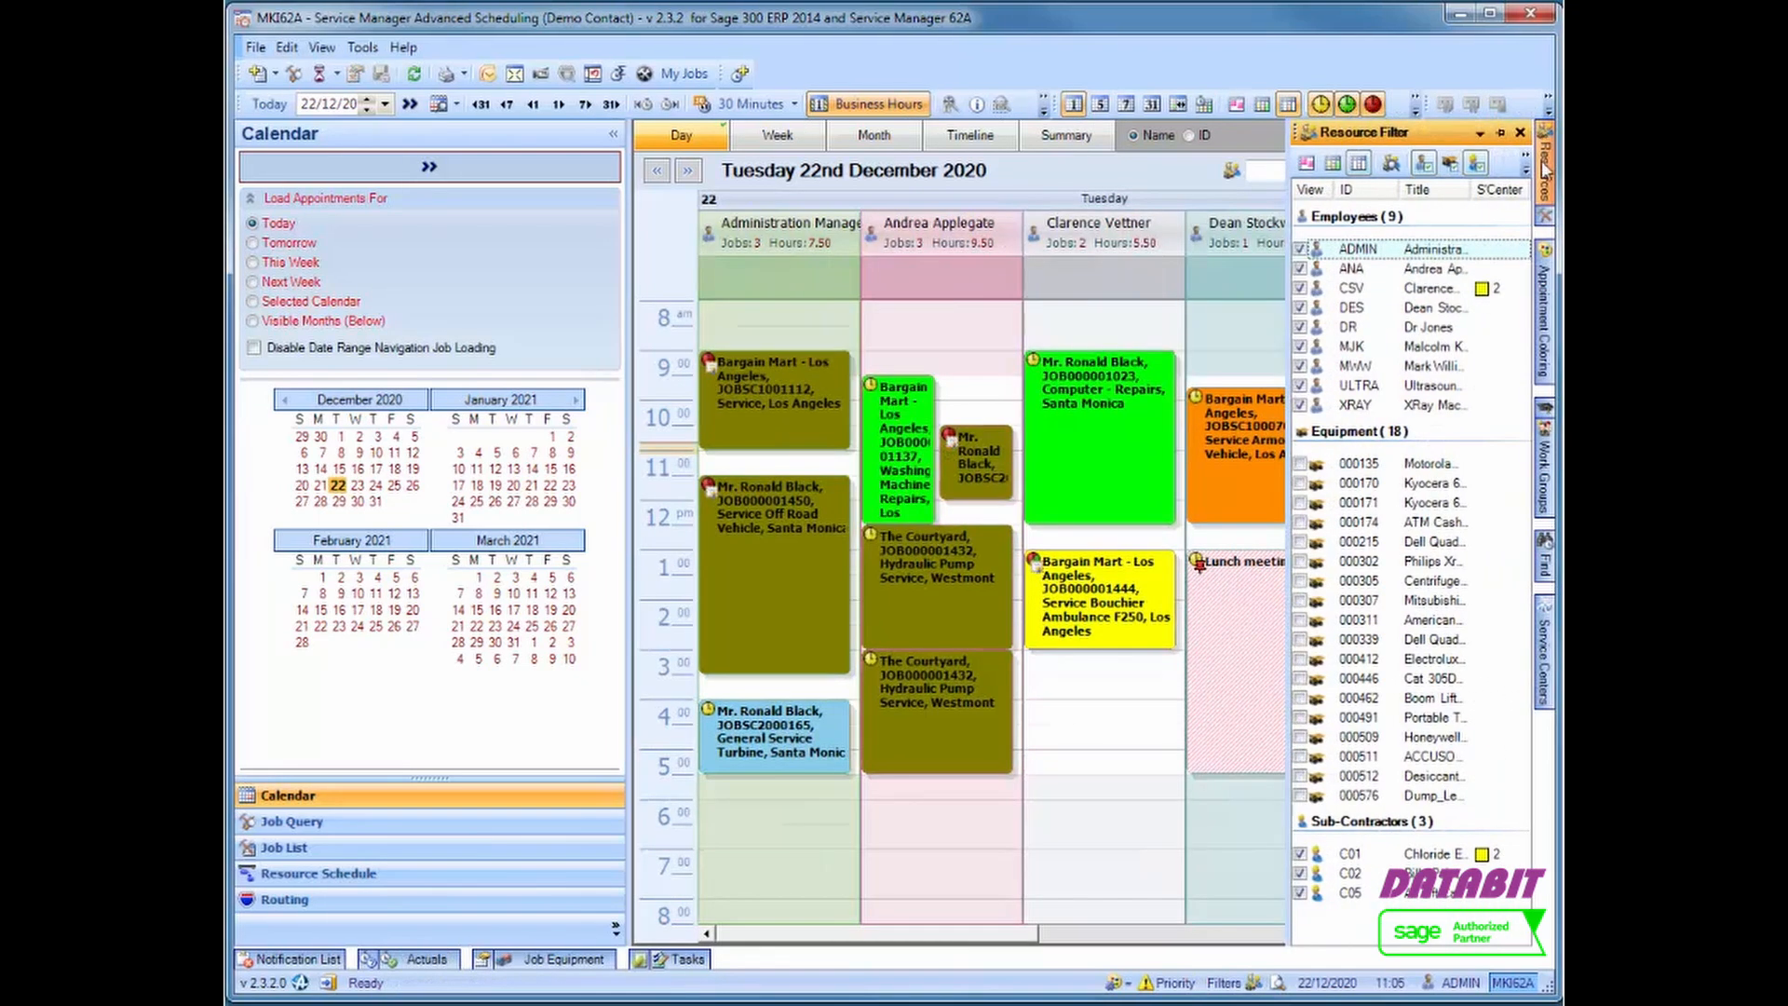
click(1300, 269)
click(1301, 269)
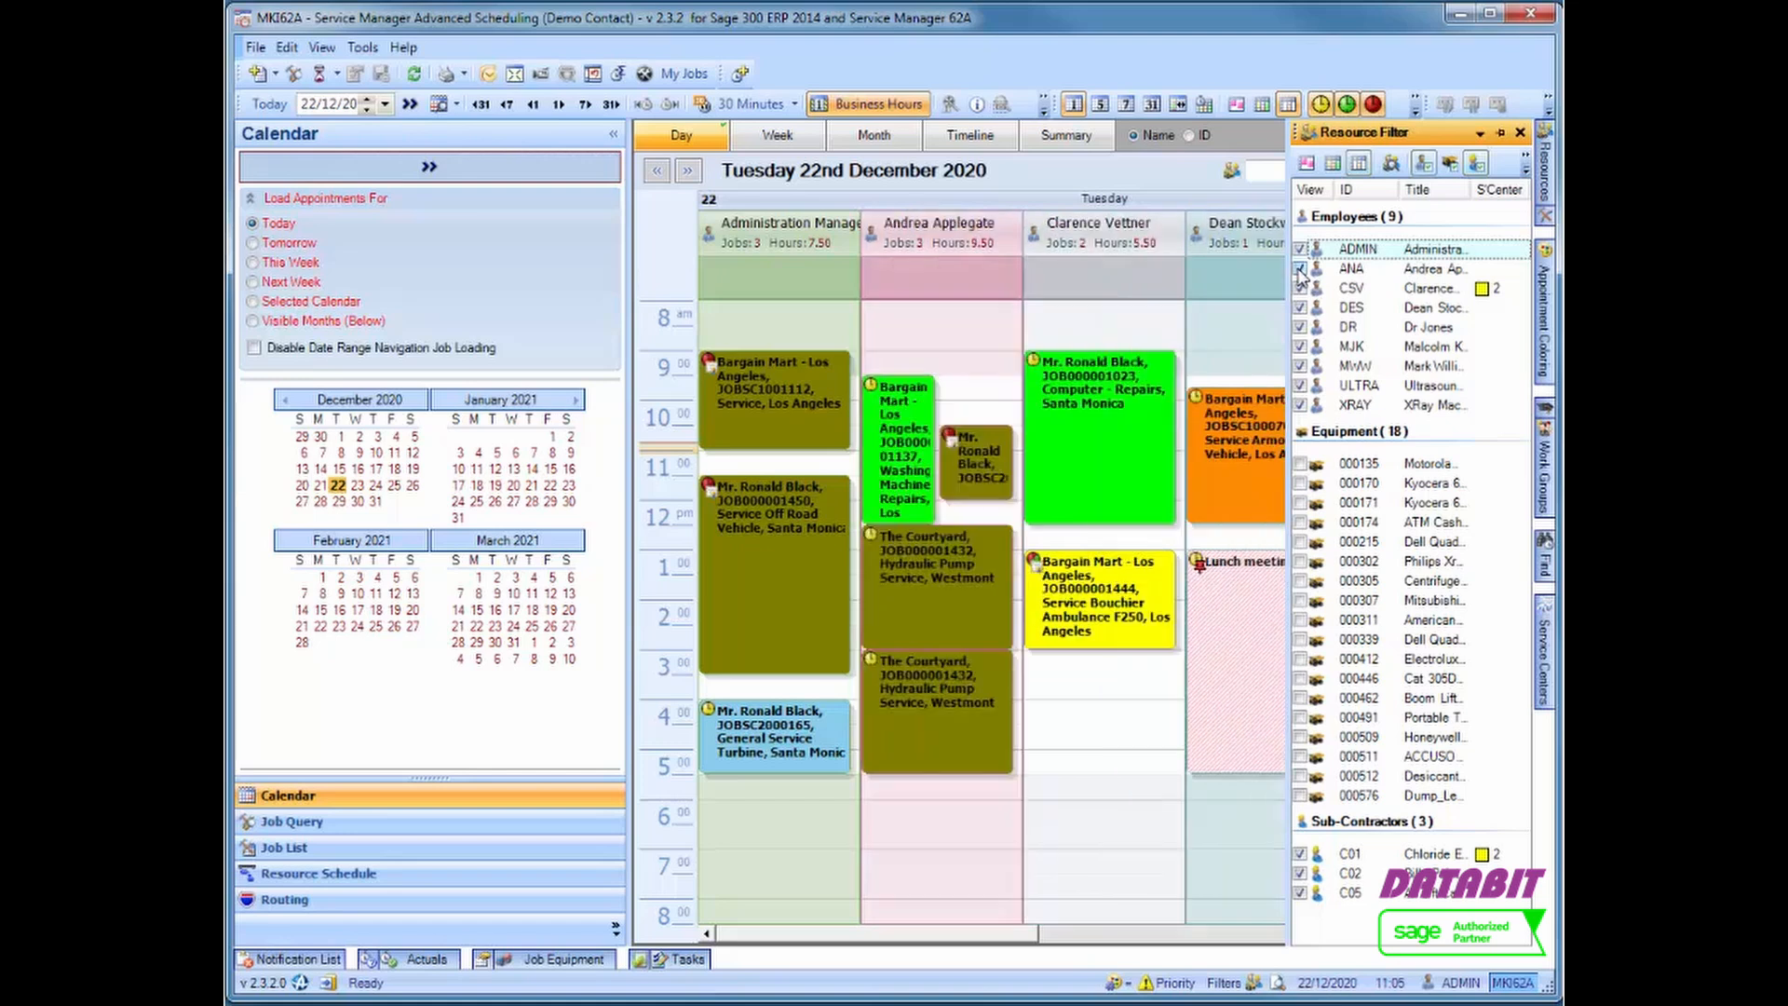
Filter the calendar's resources by the Administration work group and clear that filter again
mouse_move(1549, 479)
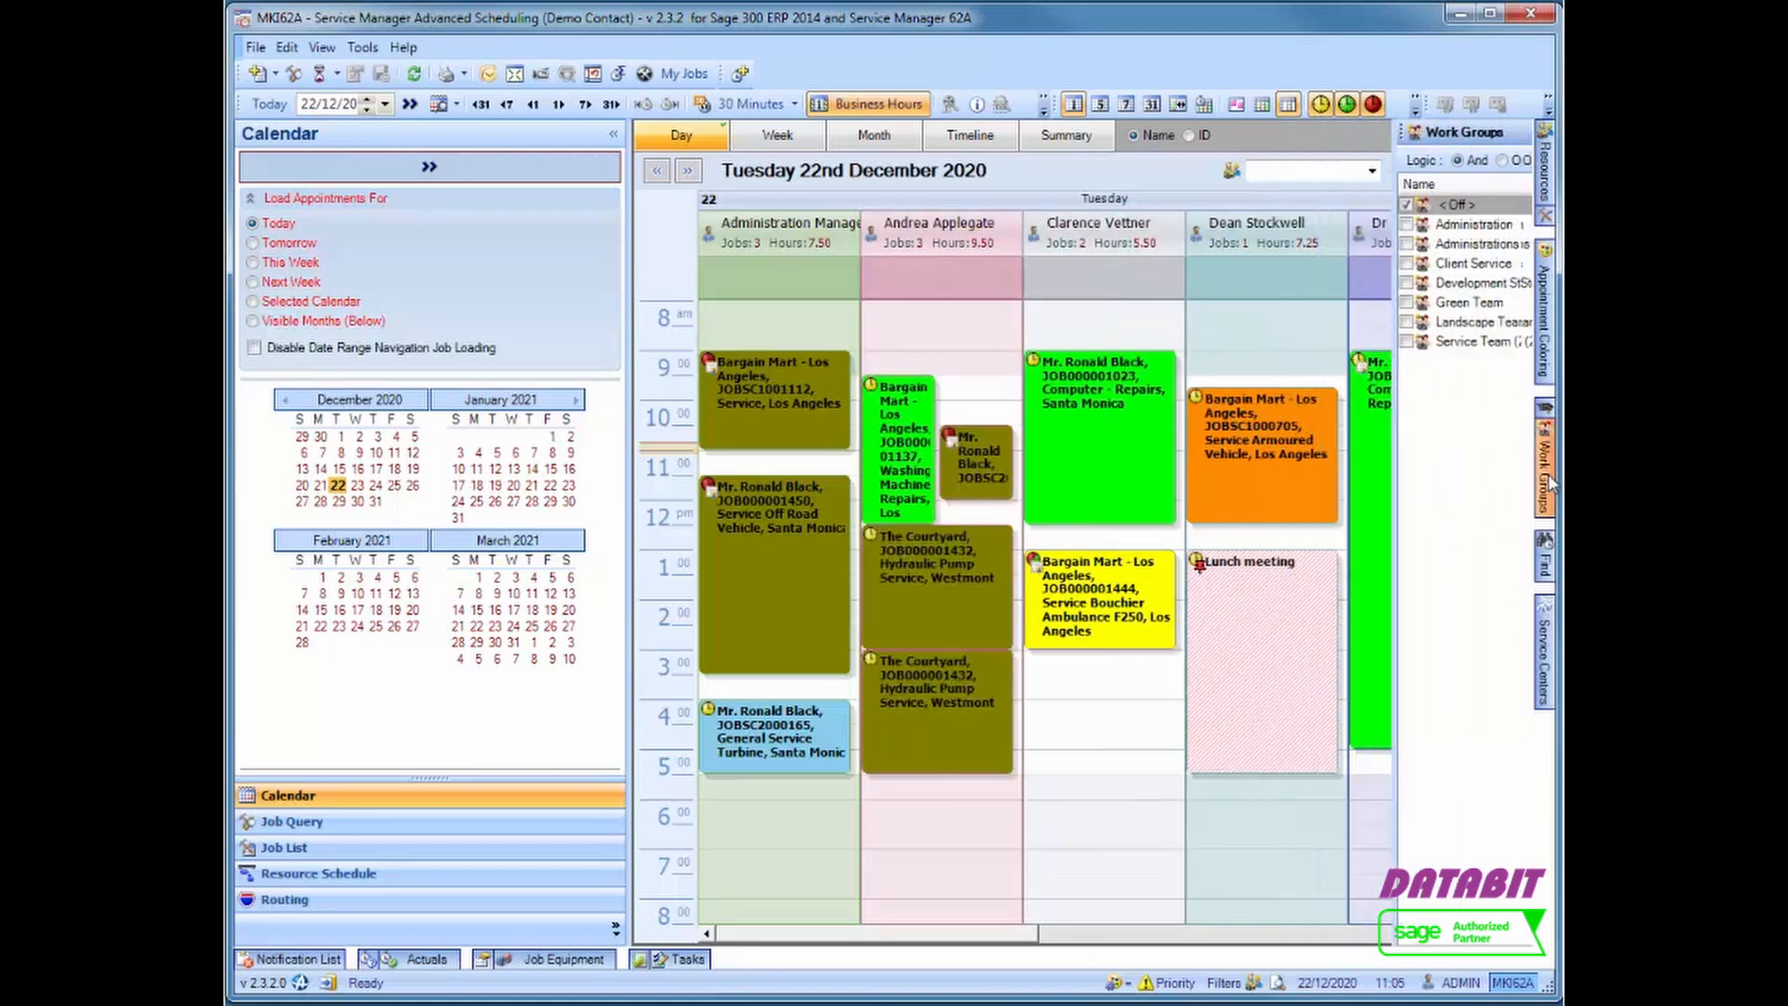
click(1344, 225)
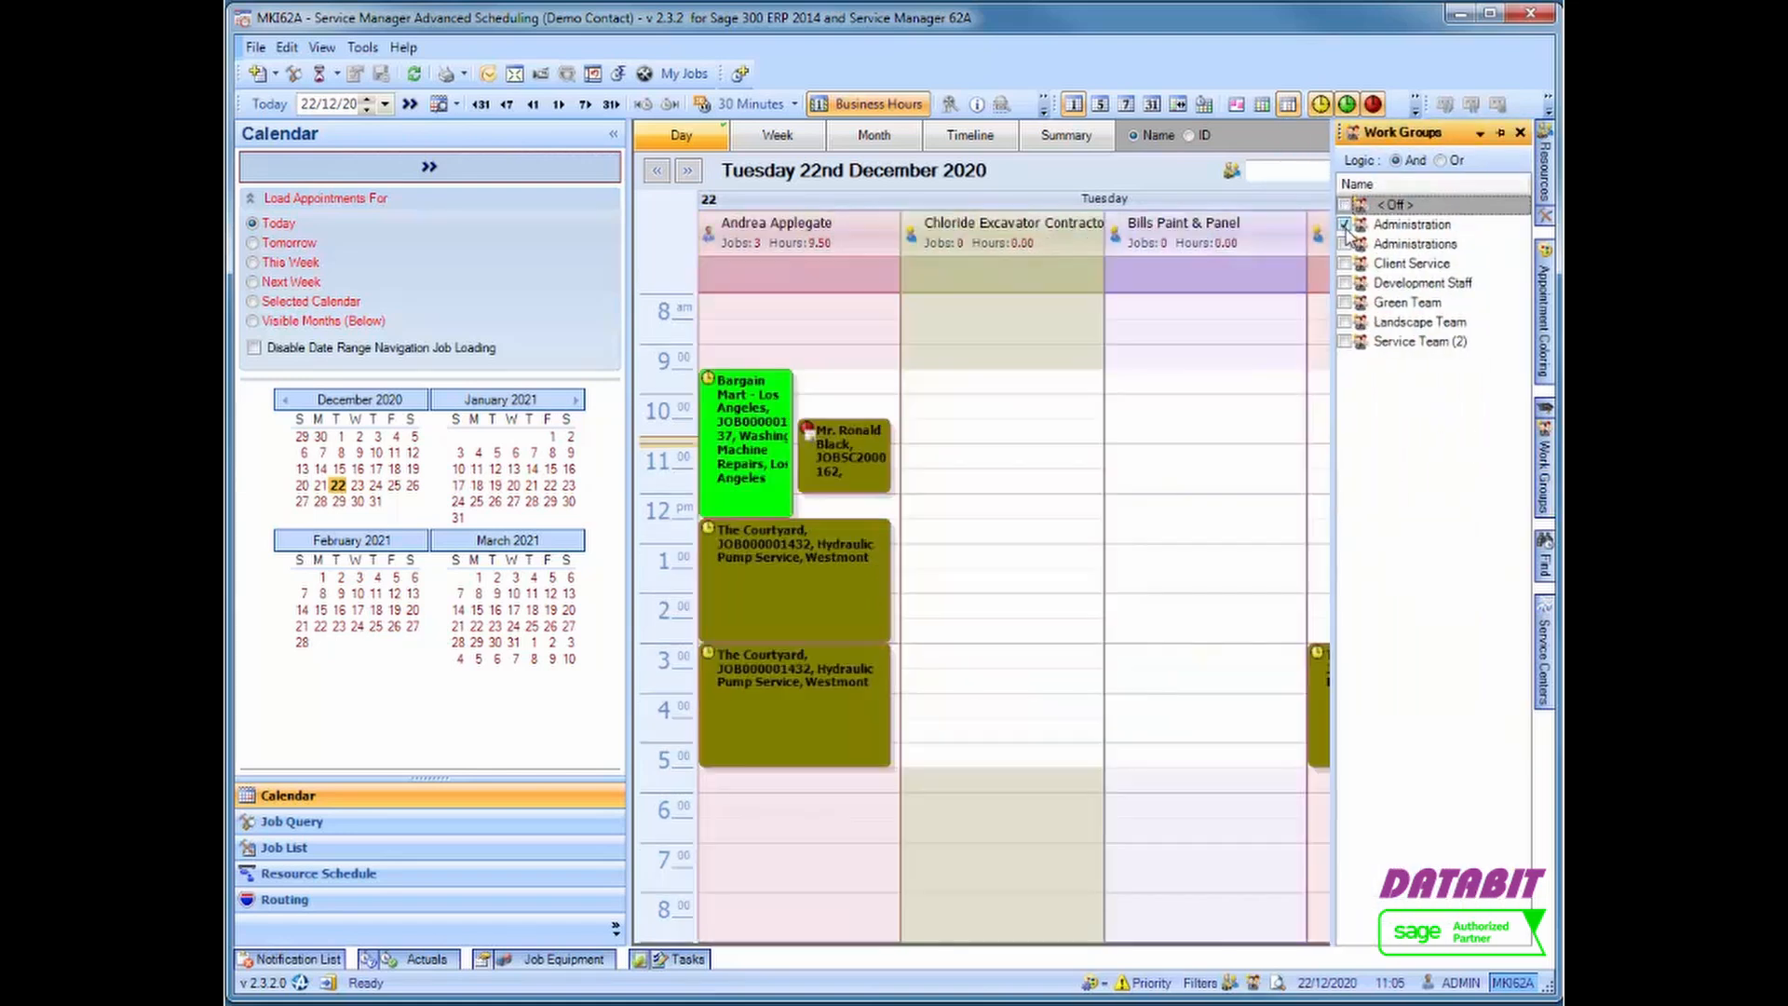
click(1344, 226)
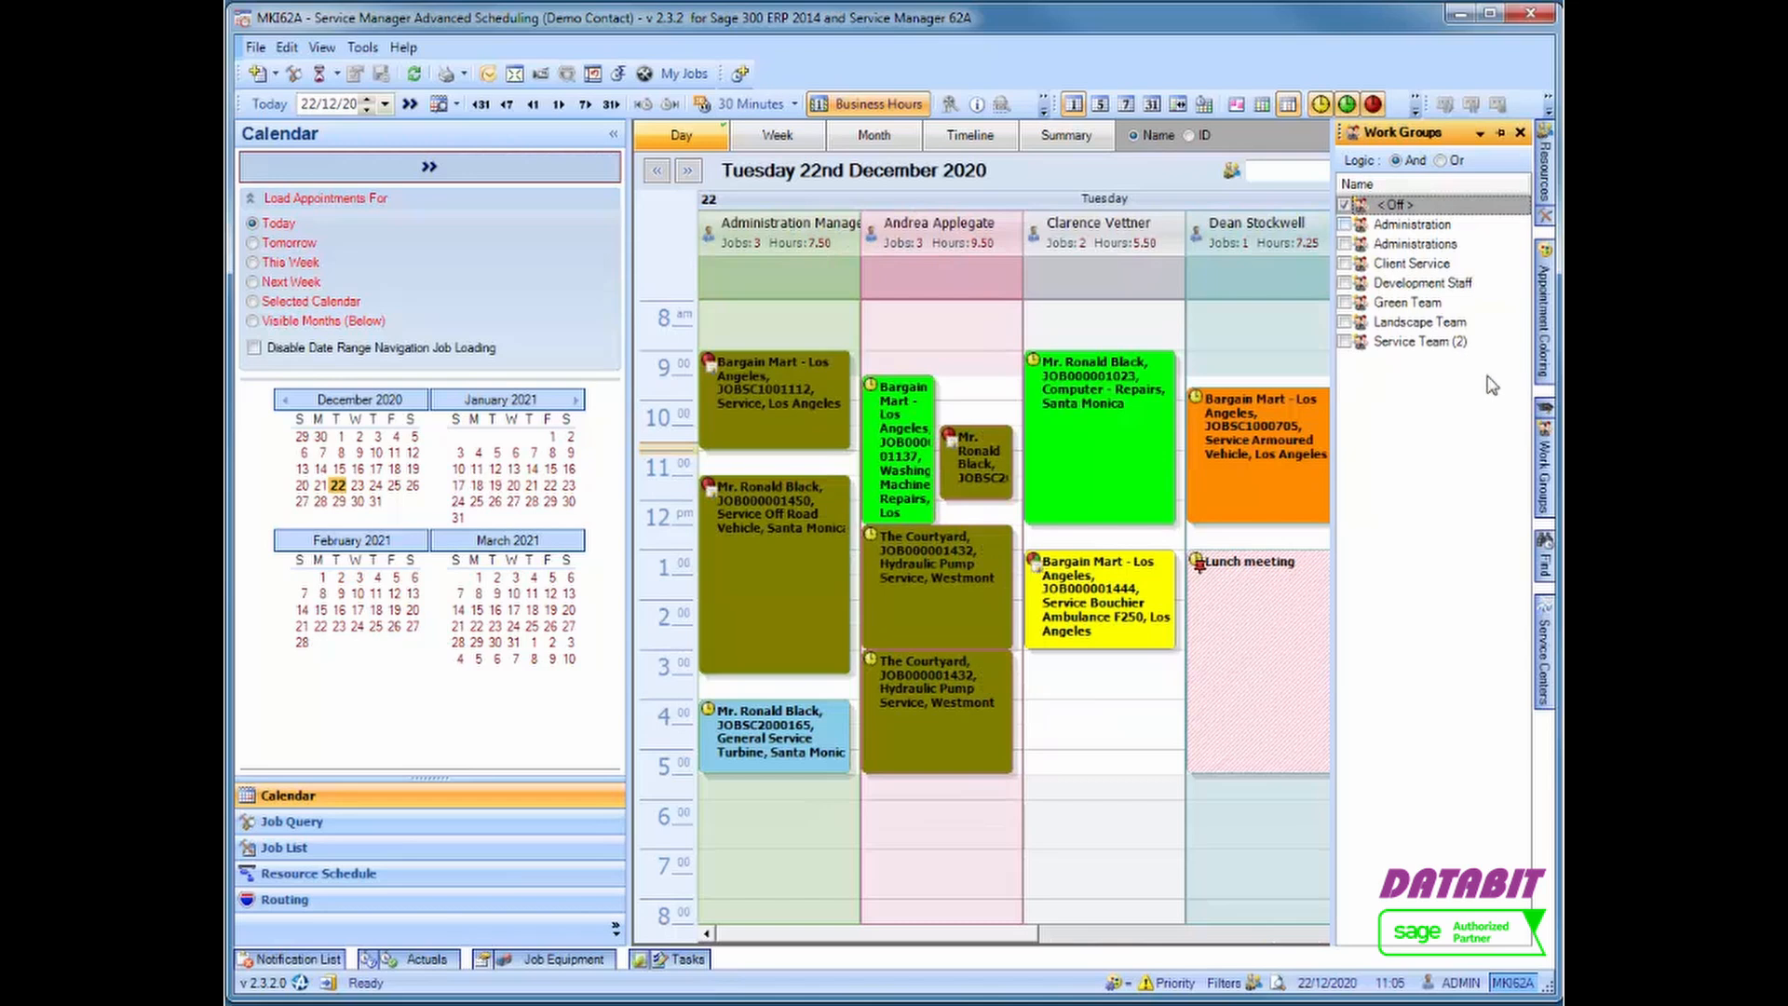
Filter the calendar's resources by the "A" electrical certificate skill, and widen and pin the Skills pane
mouse_move(1549, 419)
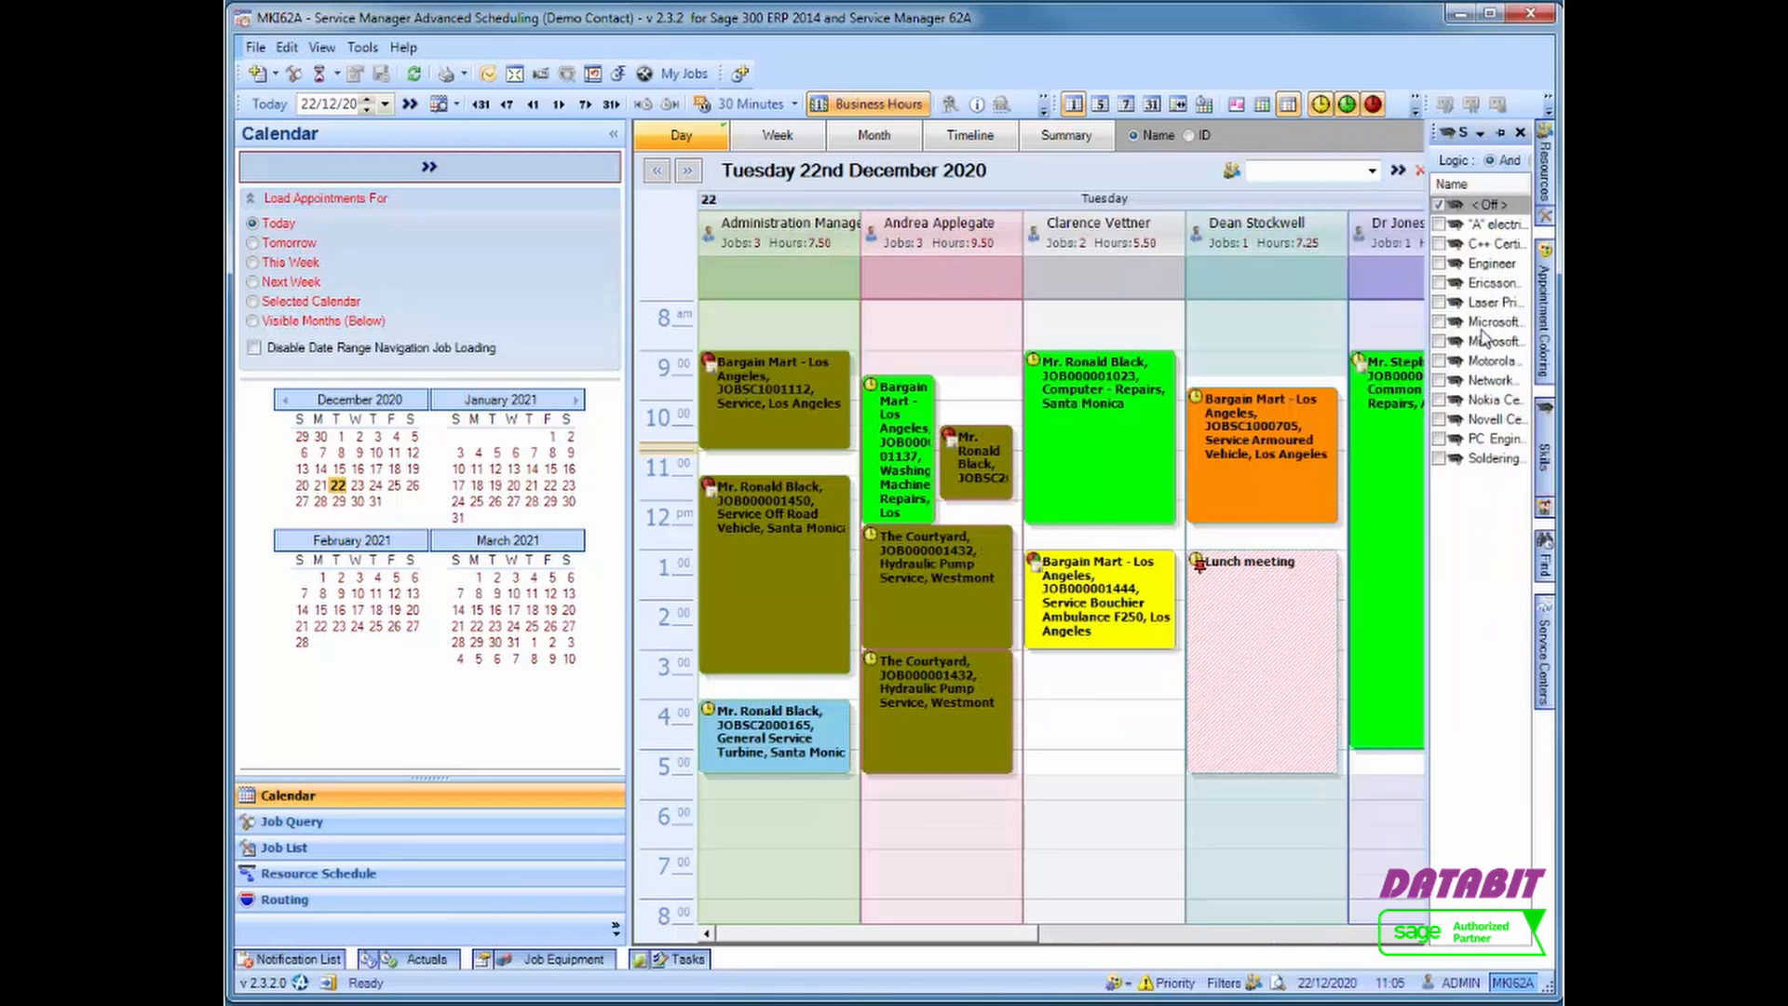
click(1440, 224)
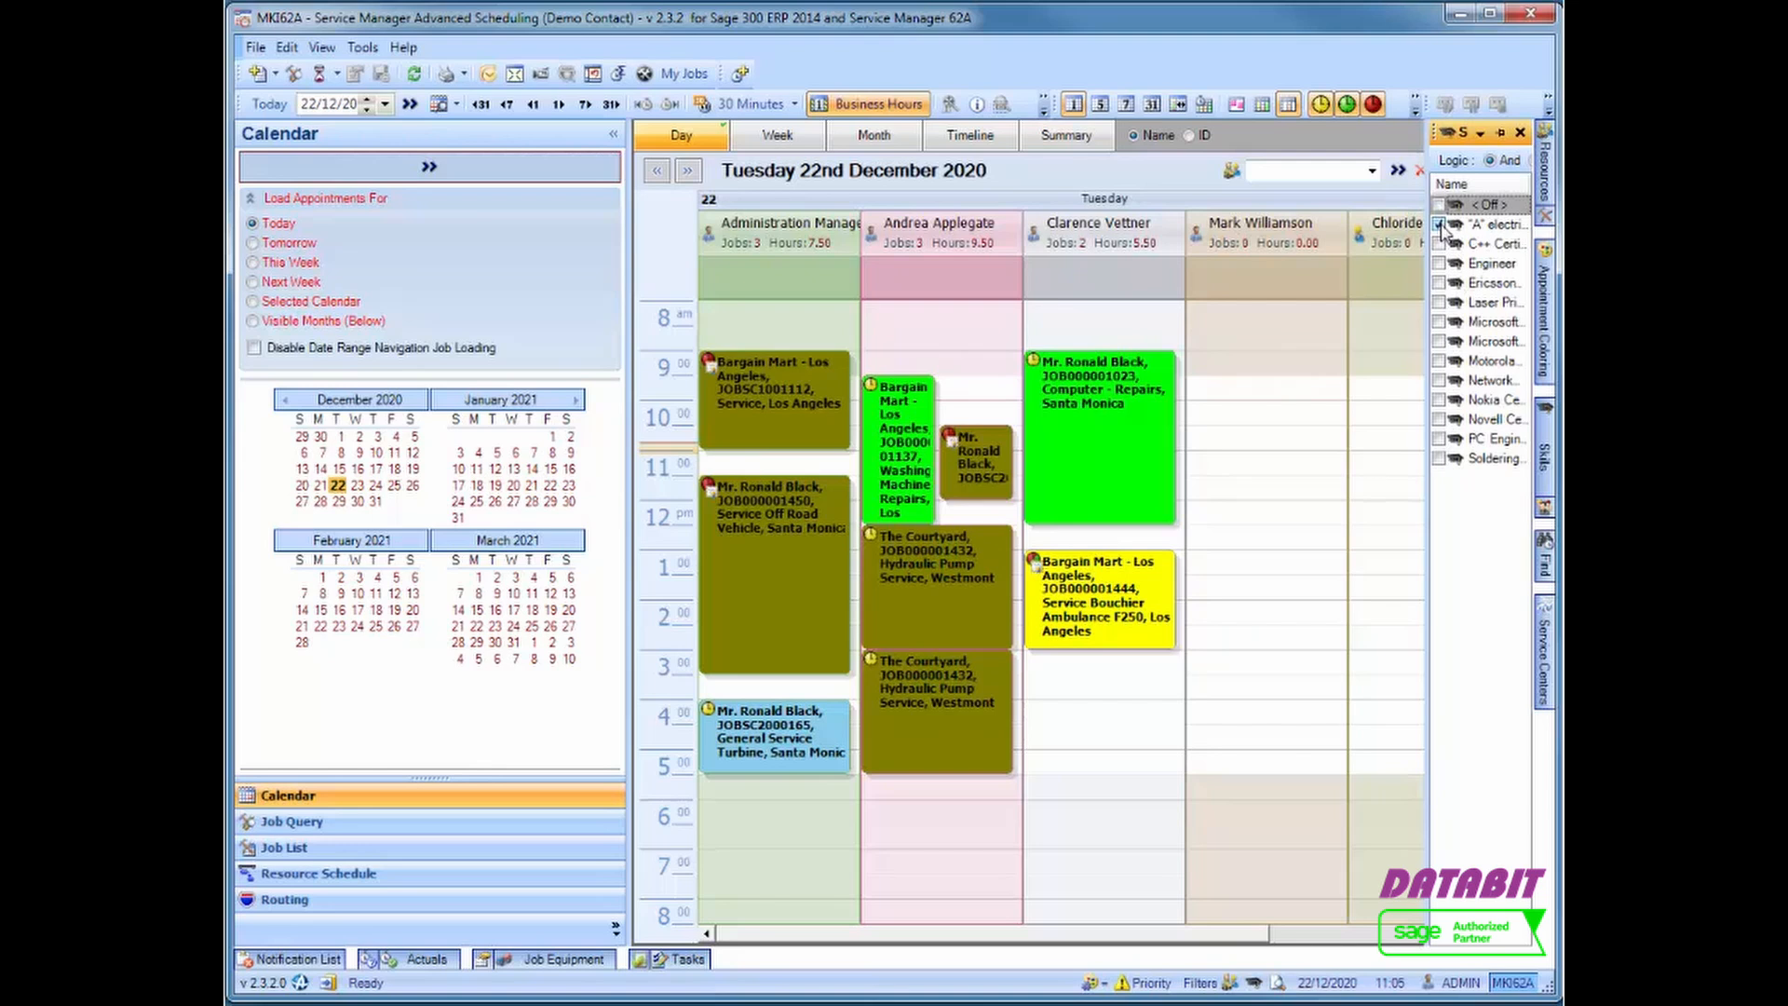
drag(1428, 229, 1320, 228)
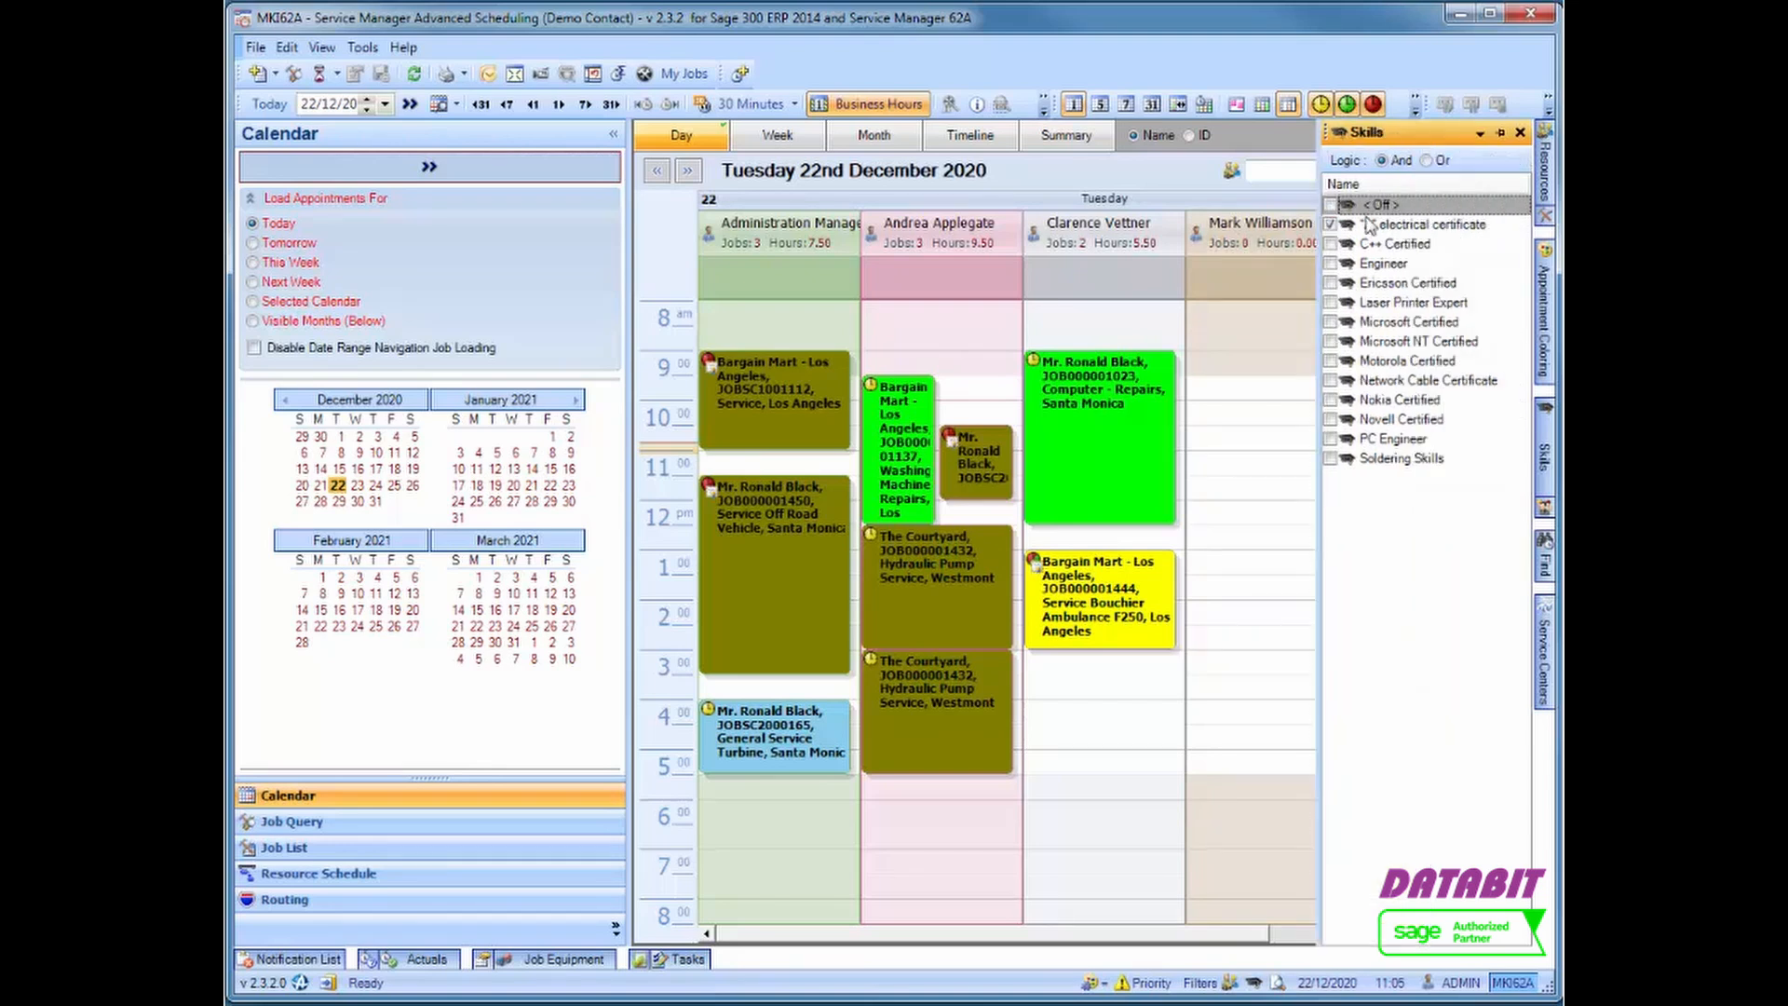
click(1502, 135)
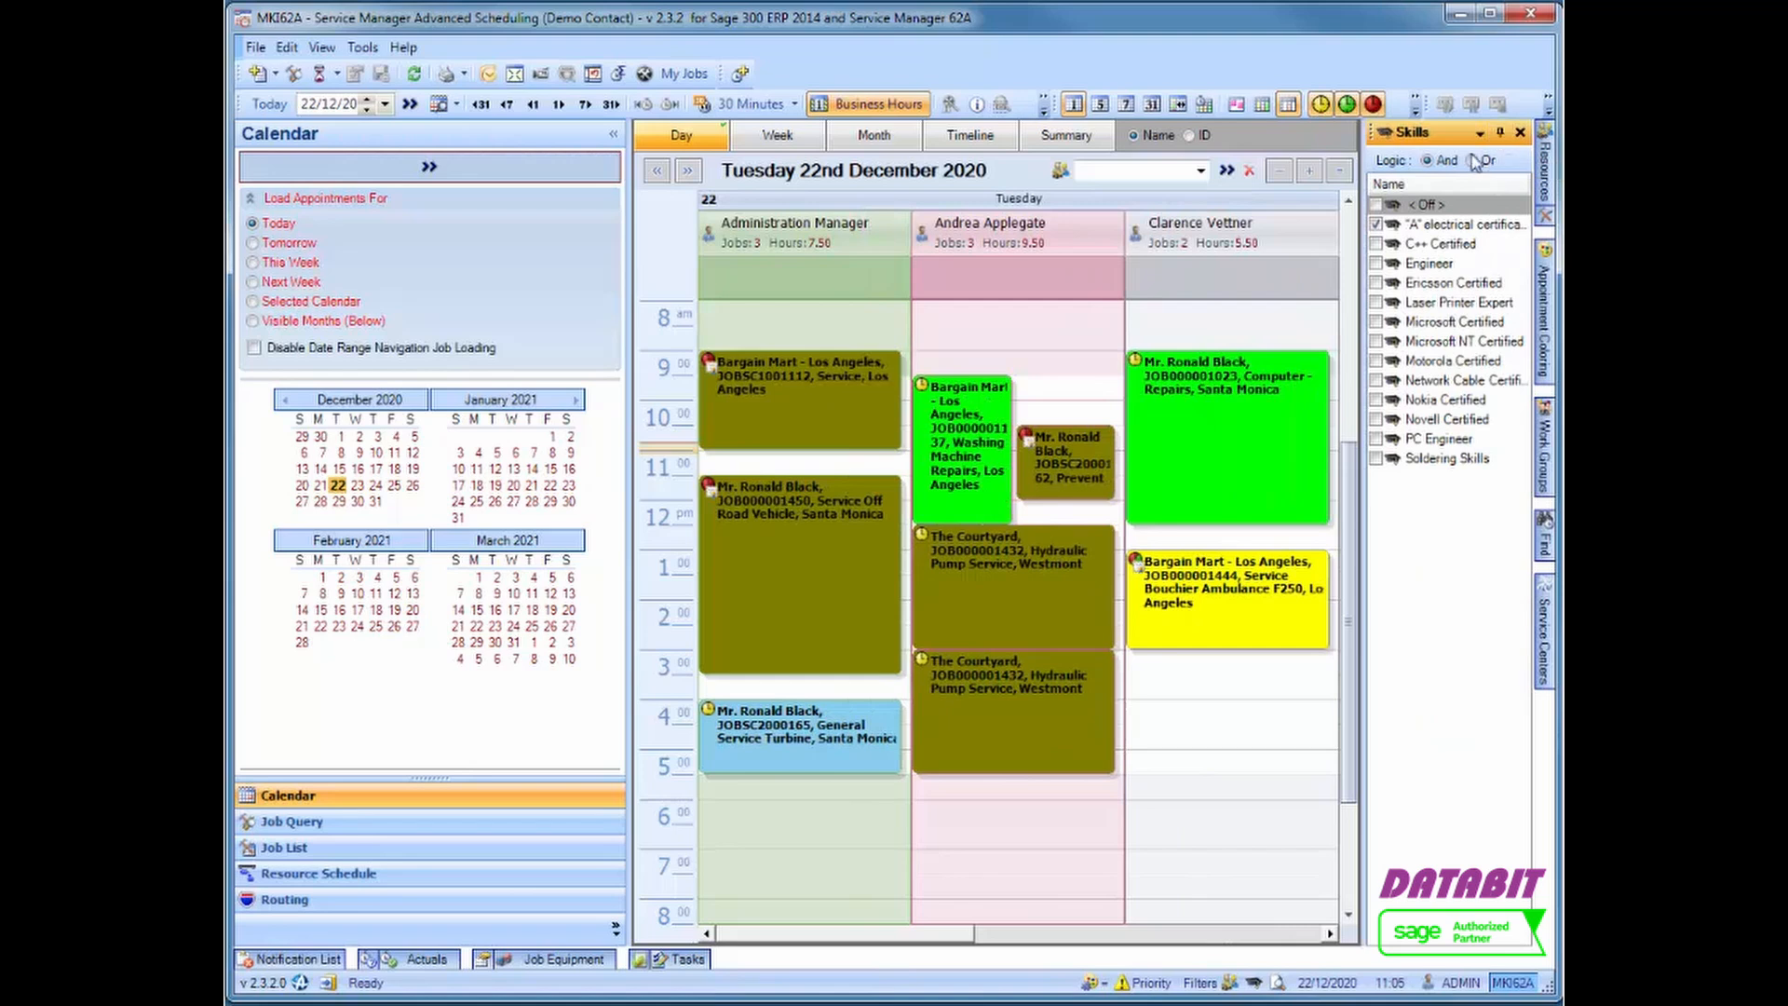
Try docking the Skills pane beneath the calendar and return it to its place beside the calendar
drag(1372, 131, 983, 570)
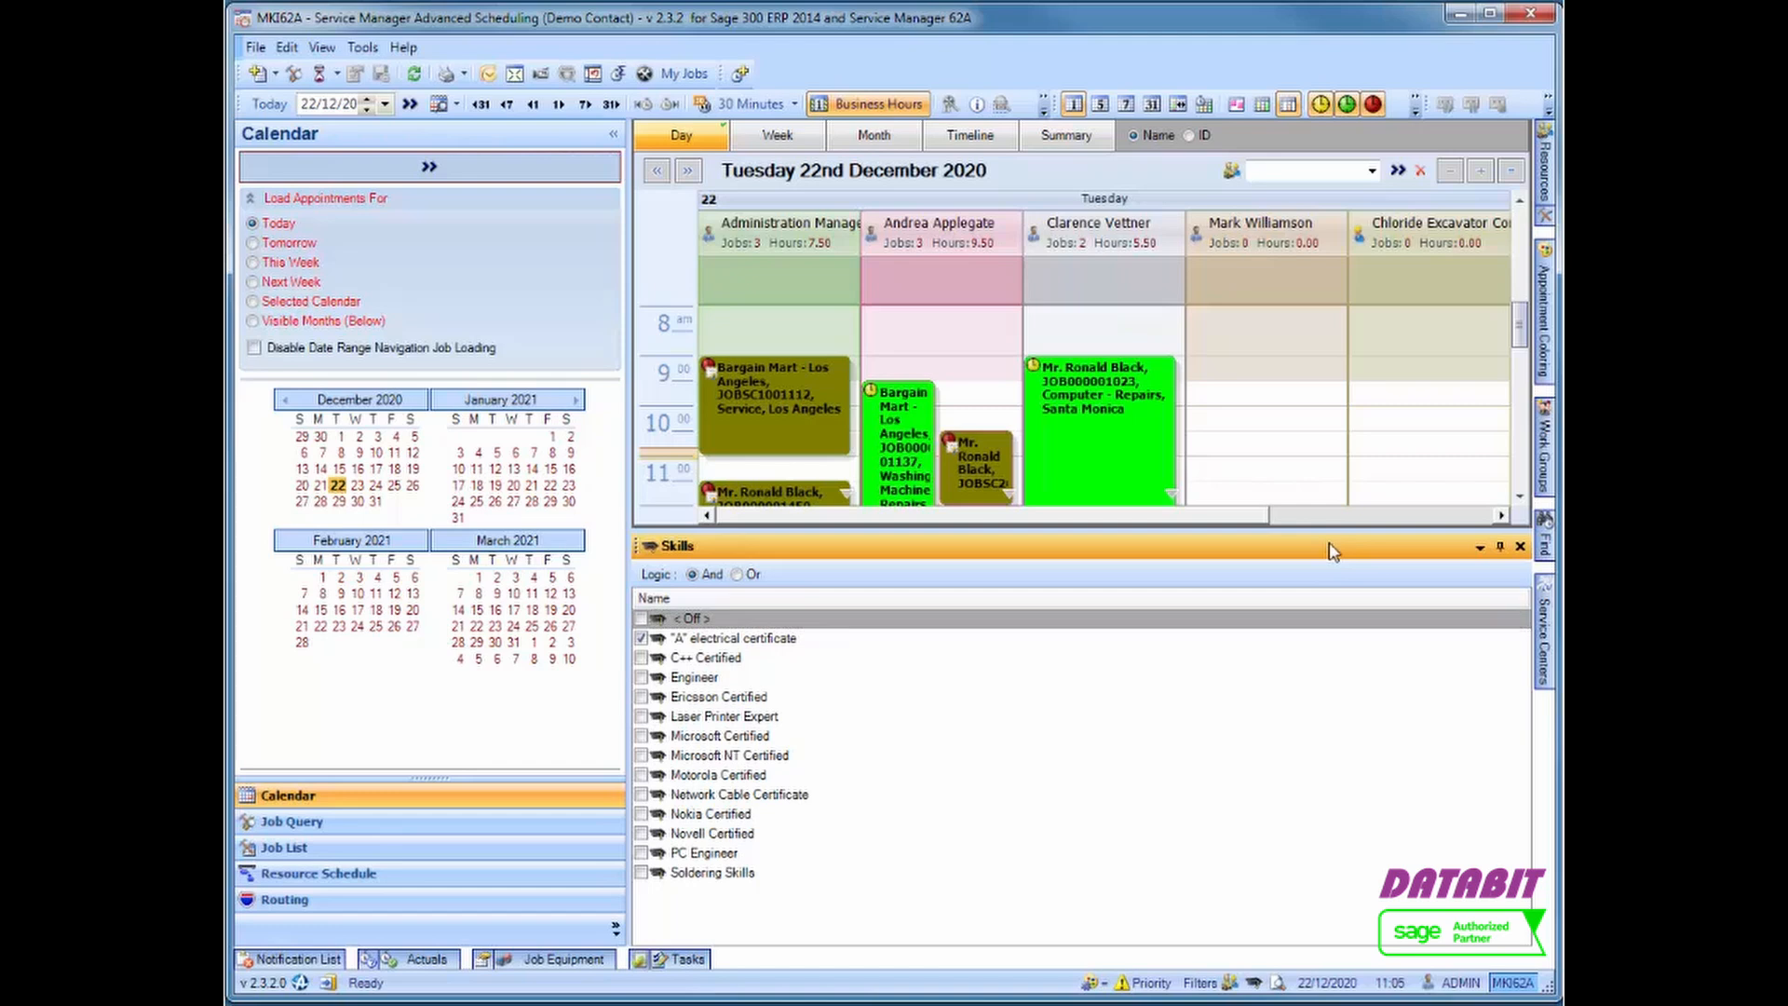
drag(1335, 549, 1508, 533)
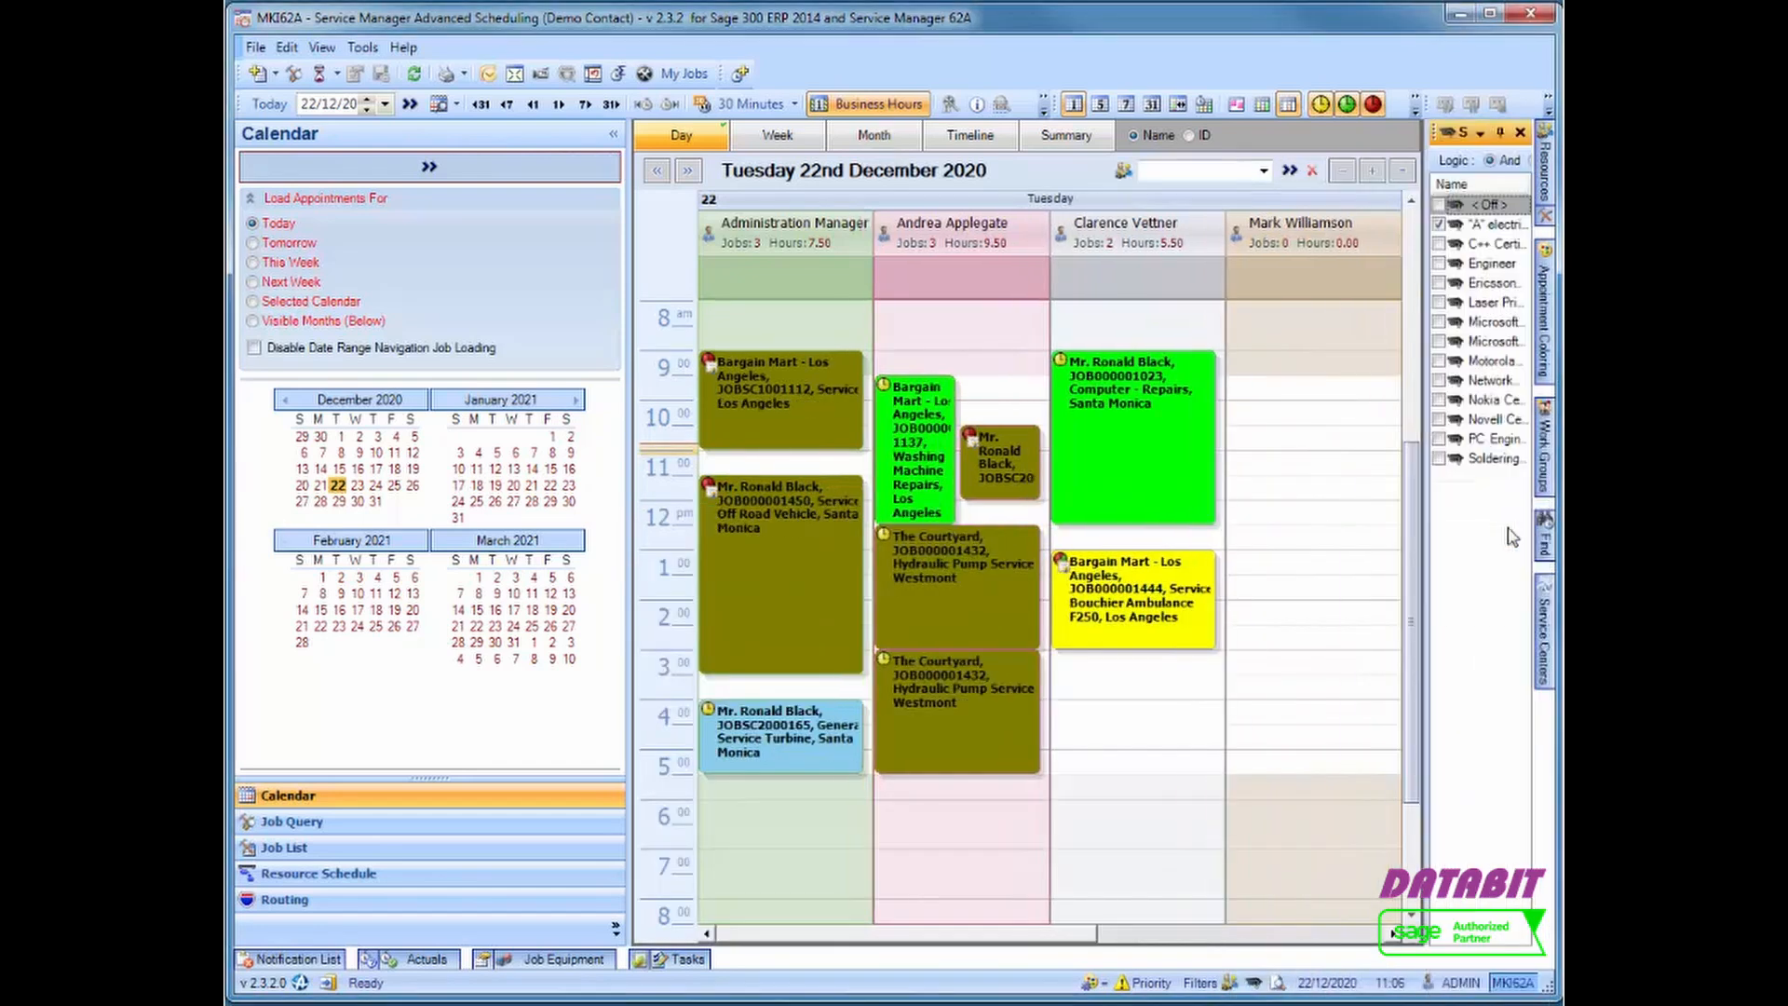
Dock the Resource Filter pane beneath the Skills pane, widen both, and group Service Centers and Work Groups with Skills
mouse_move(1543, 184)
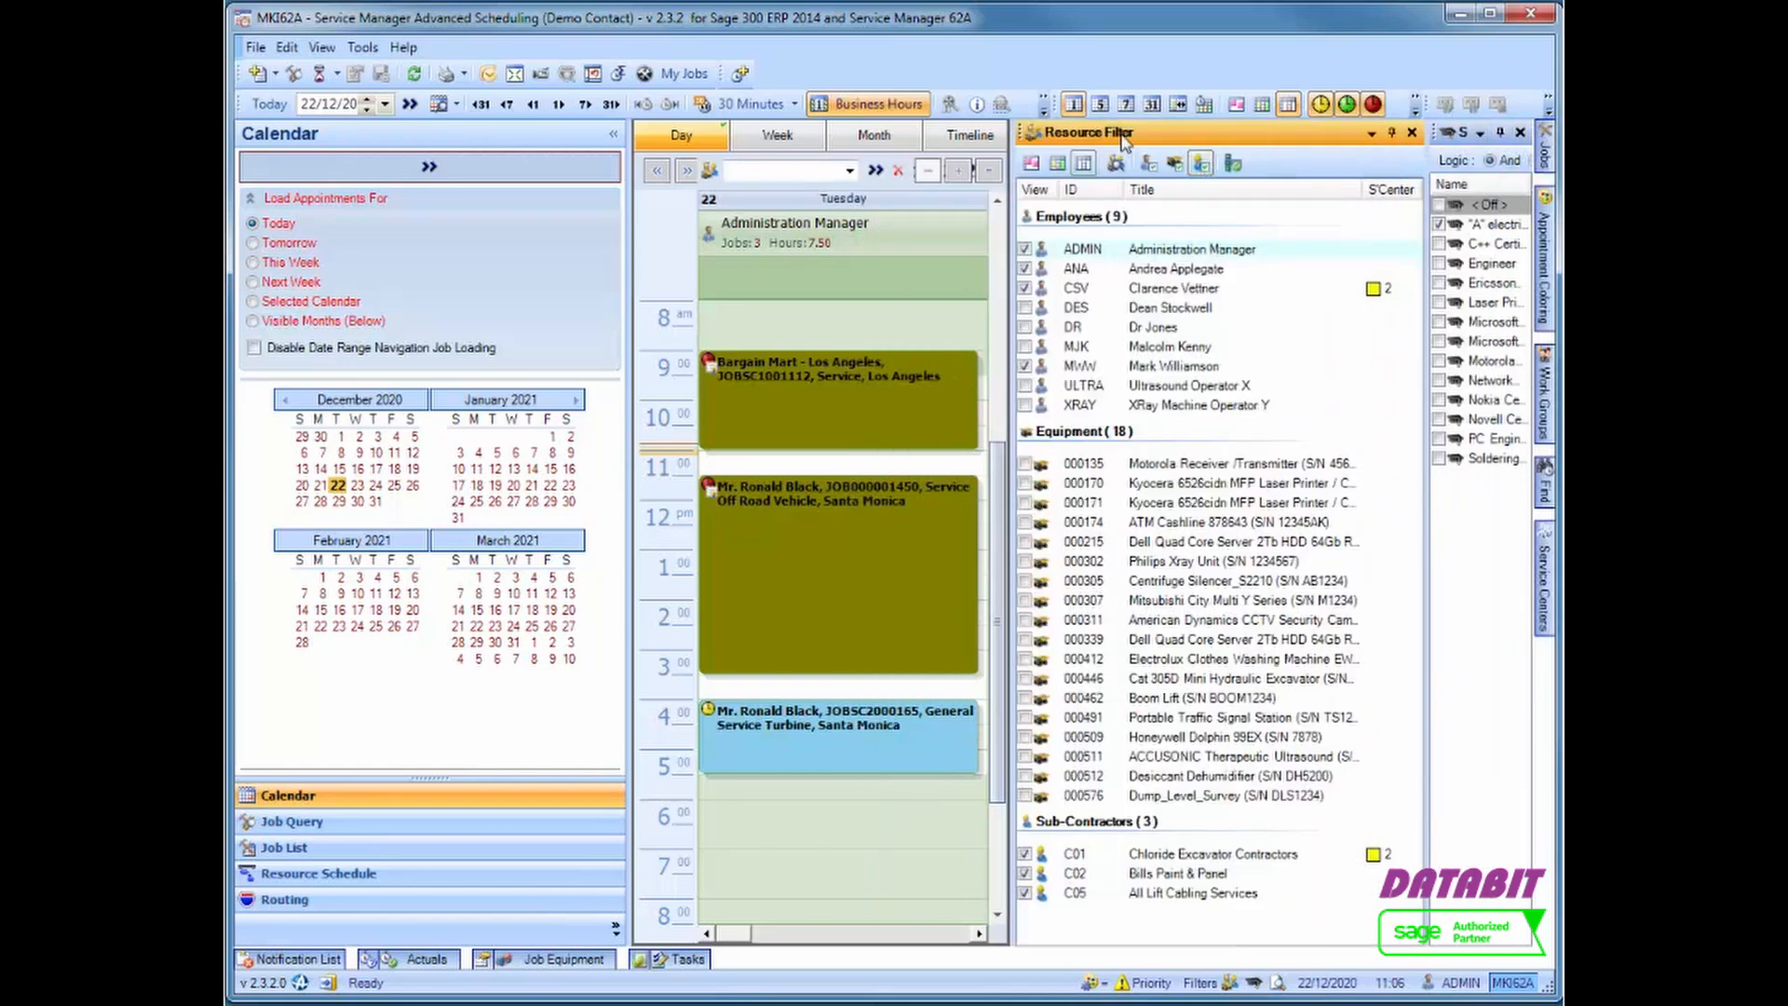
drag(1127, 135, 1483, 589)
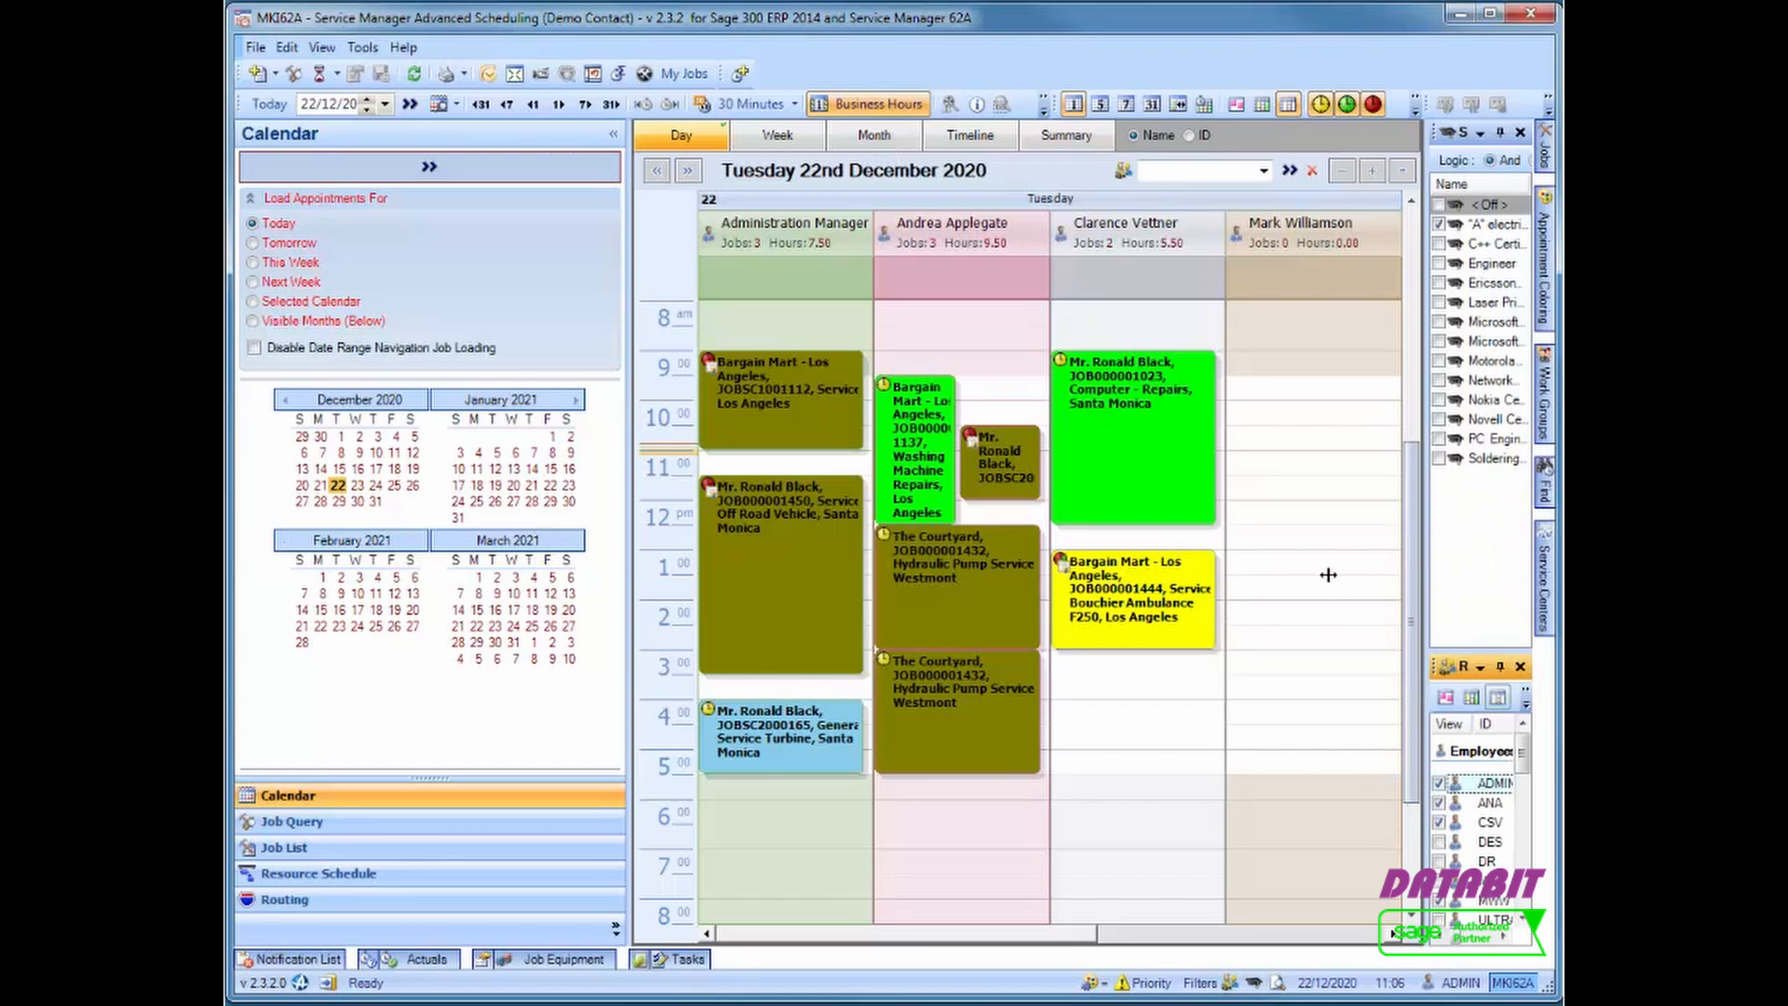
drag(1328, 575, 1168, 570)
mouse_move(889, 329)
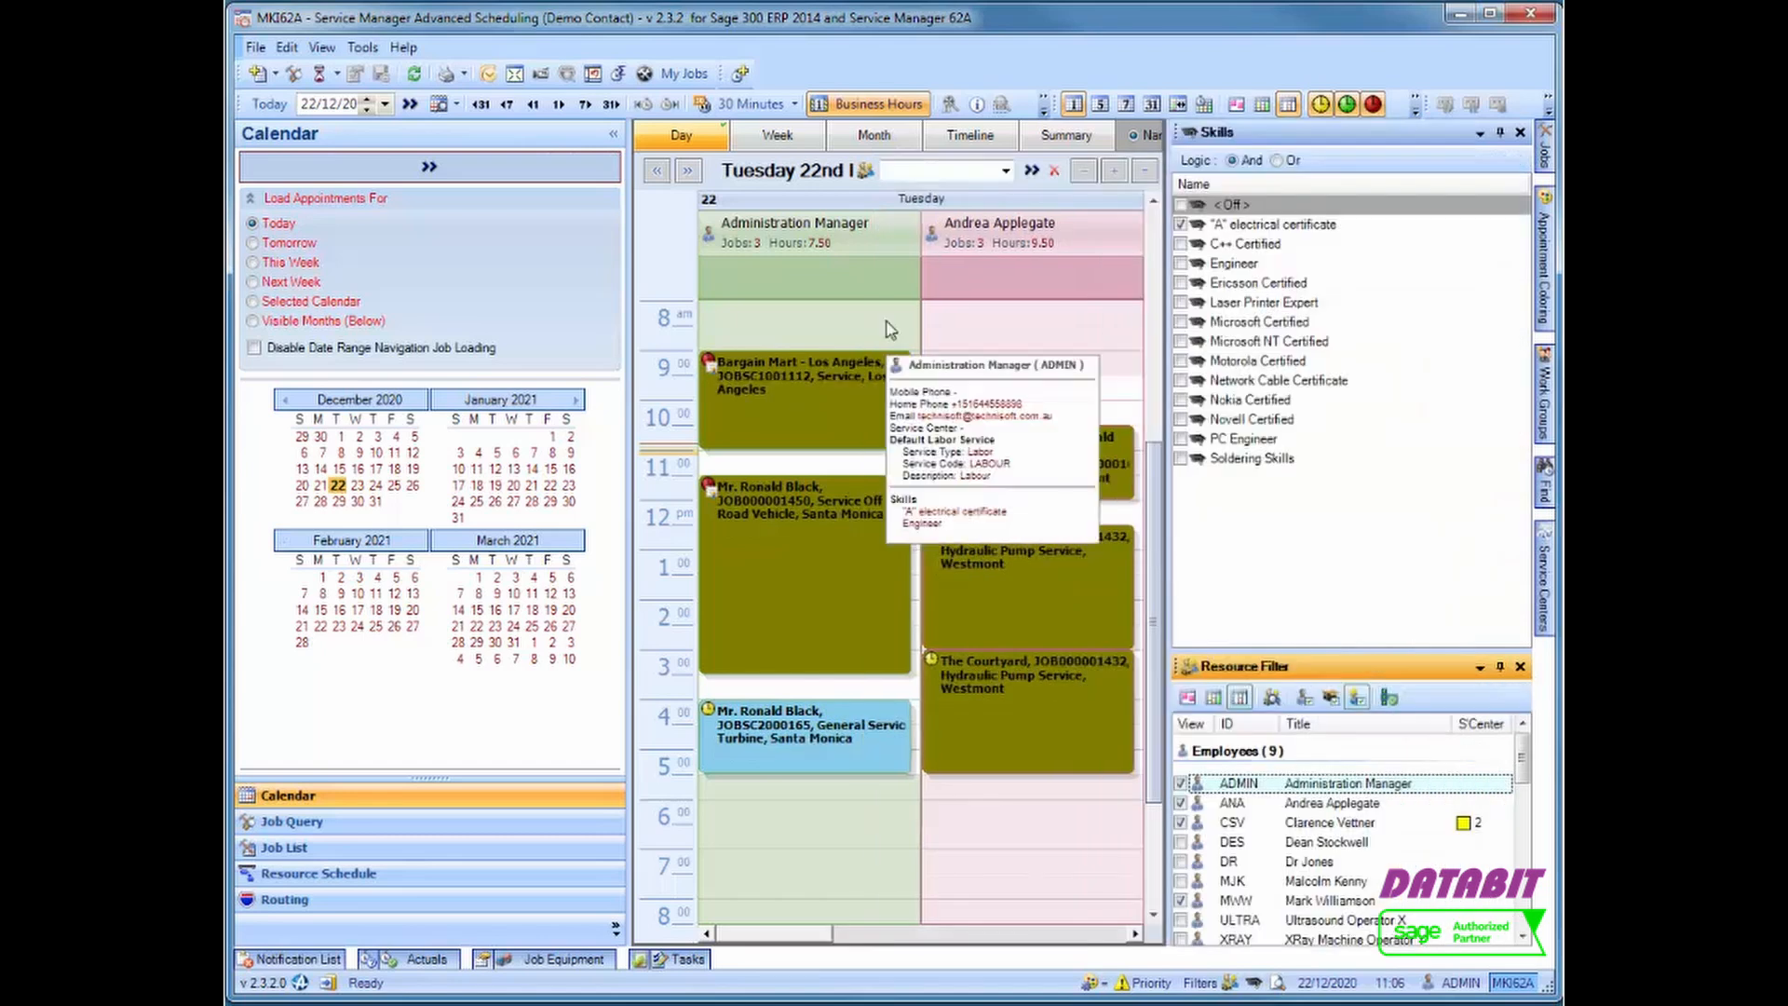
key(ctrl+l)
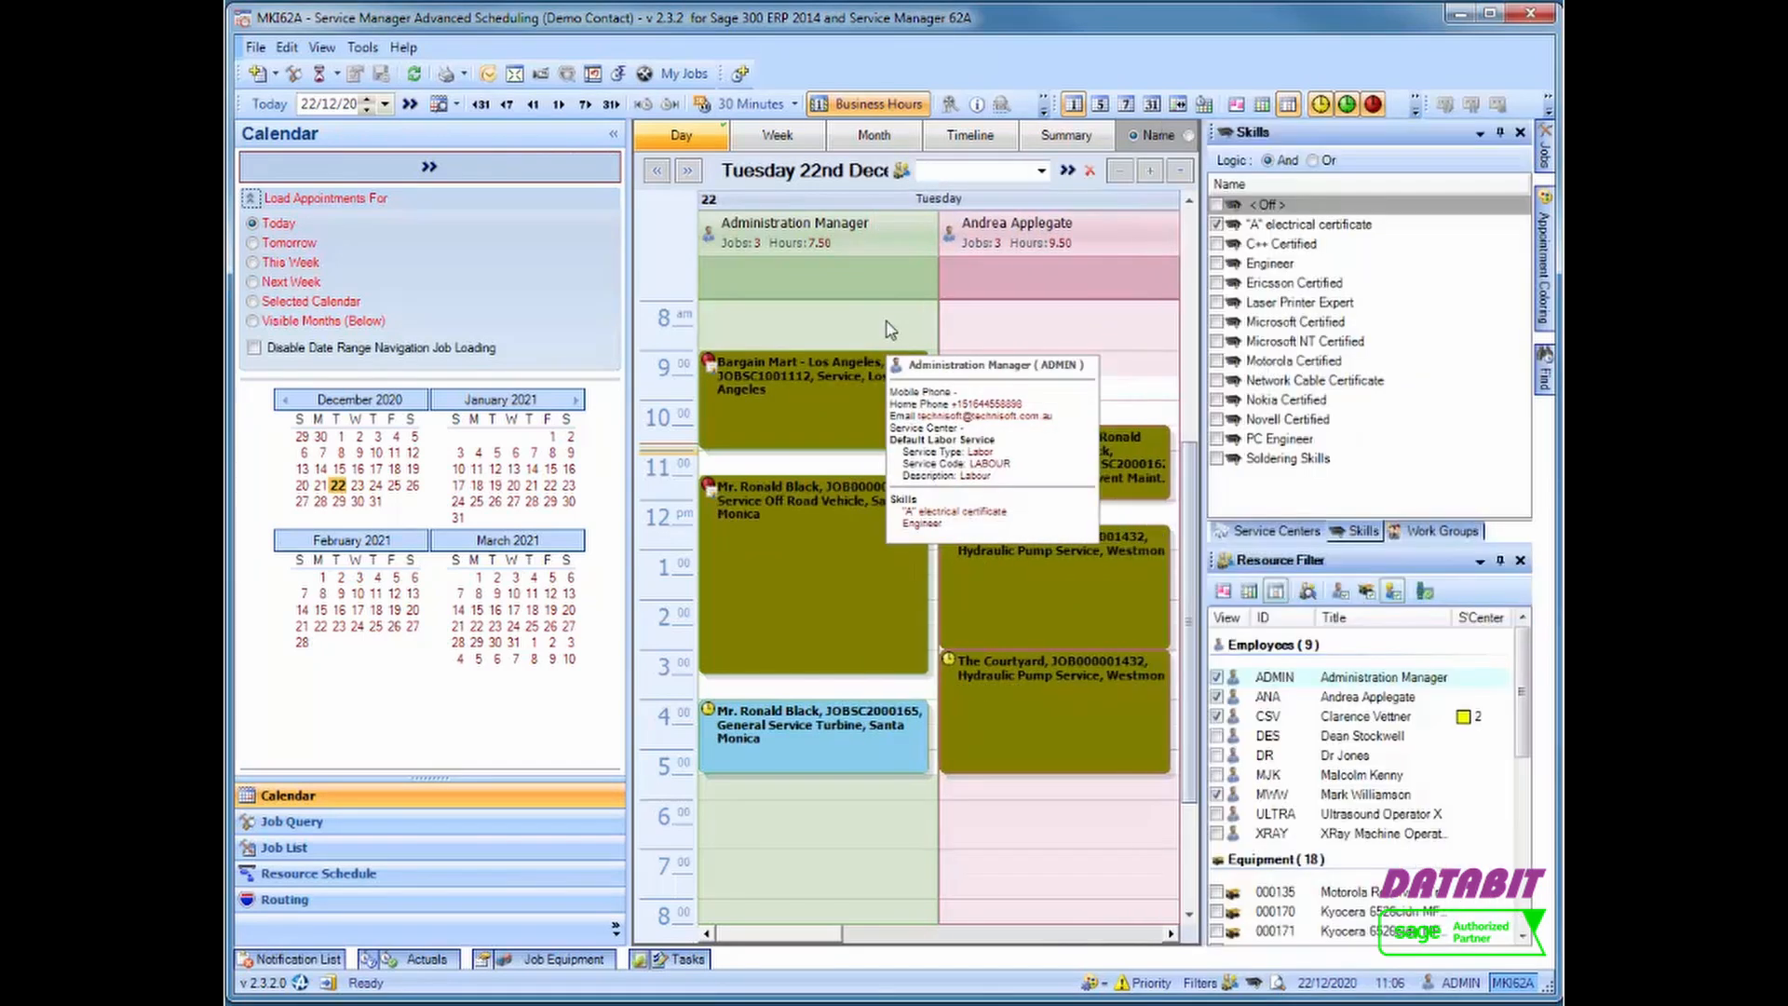
Look through the grouped Service Centers, Skills and Work Groups panes
click(1276, 531)
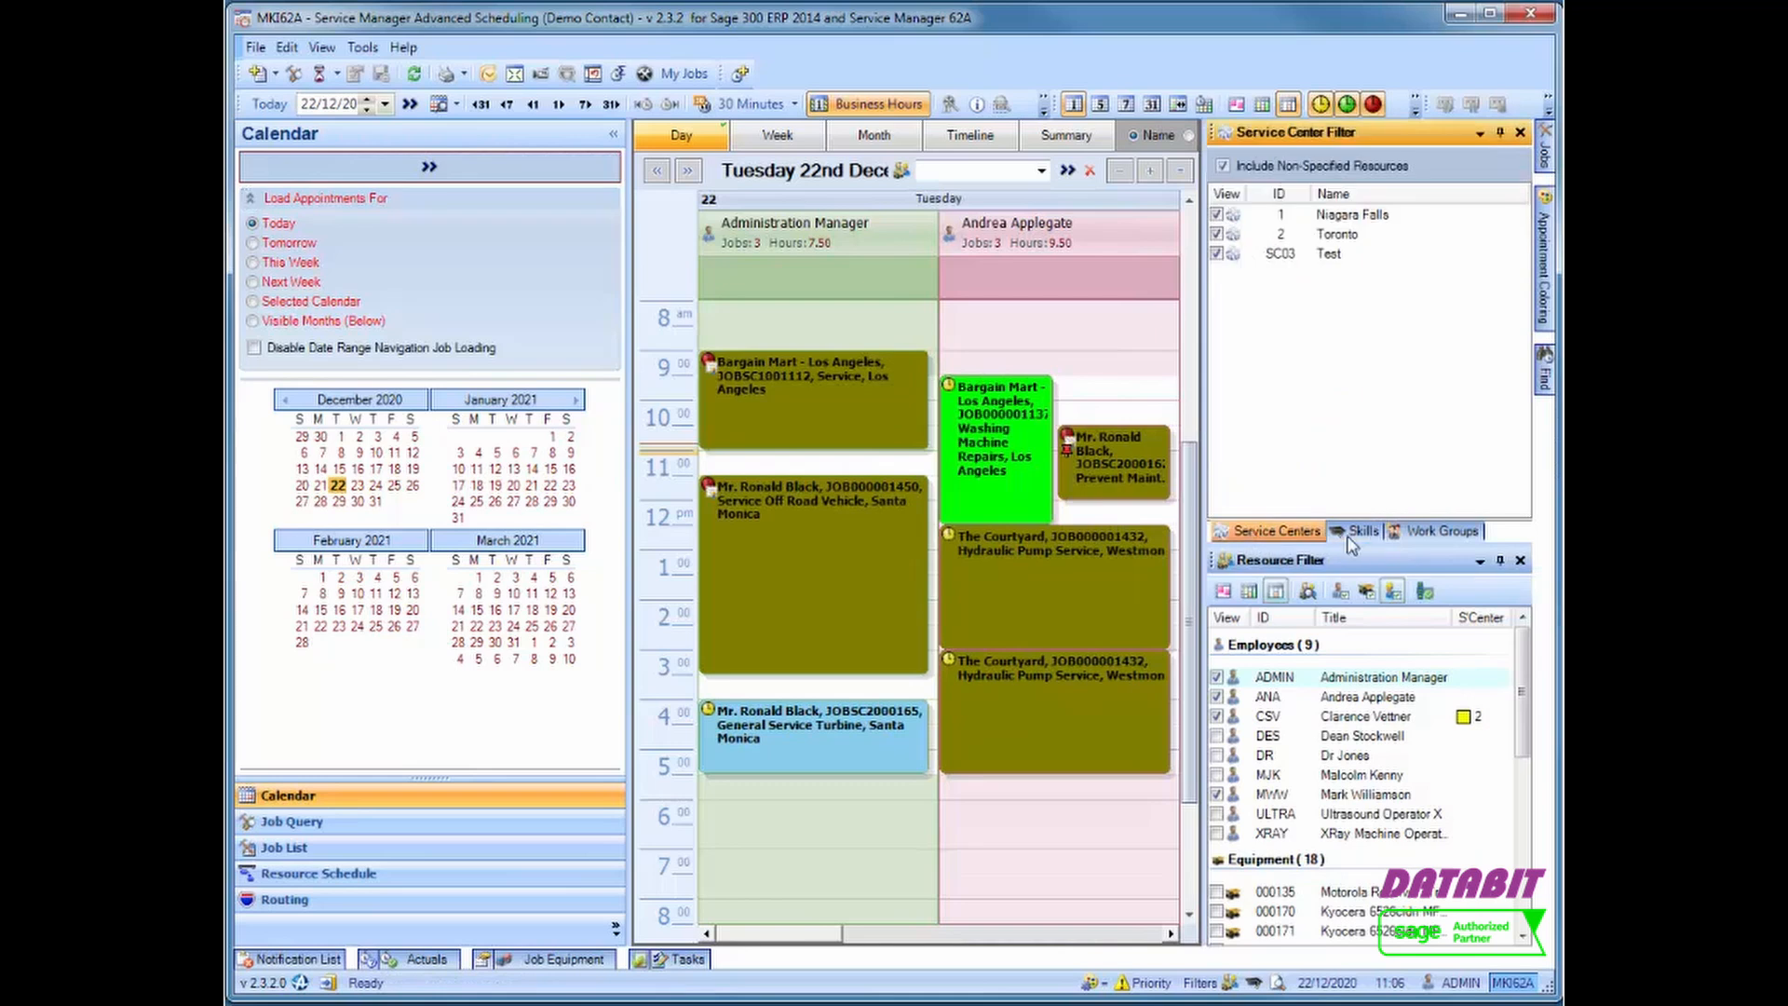
click(1364, 534)
click(1420, 532)
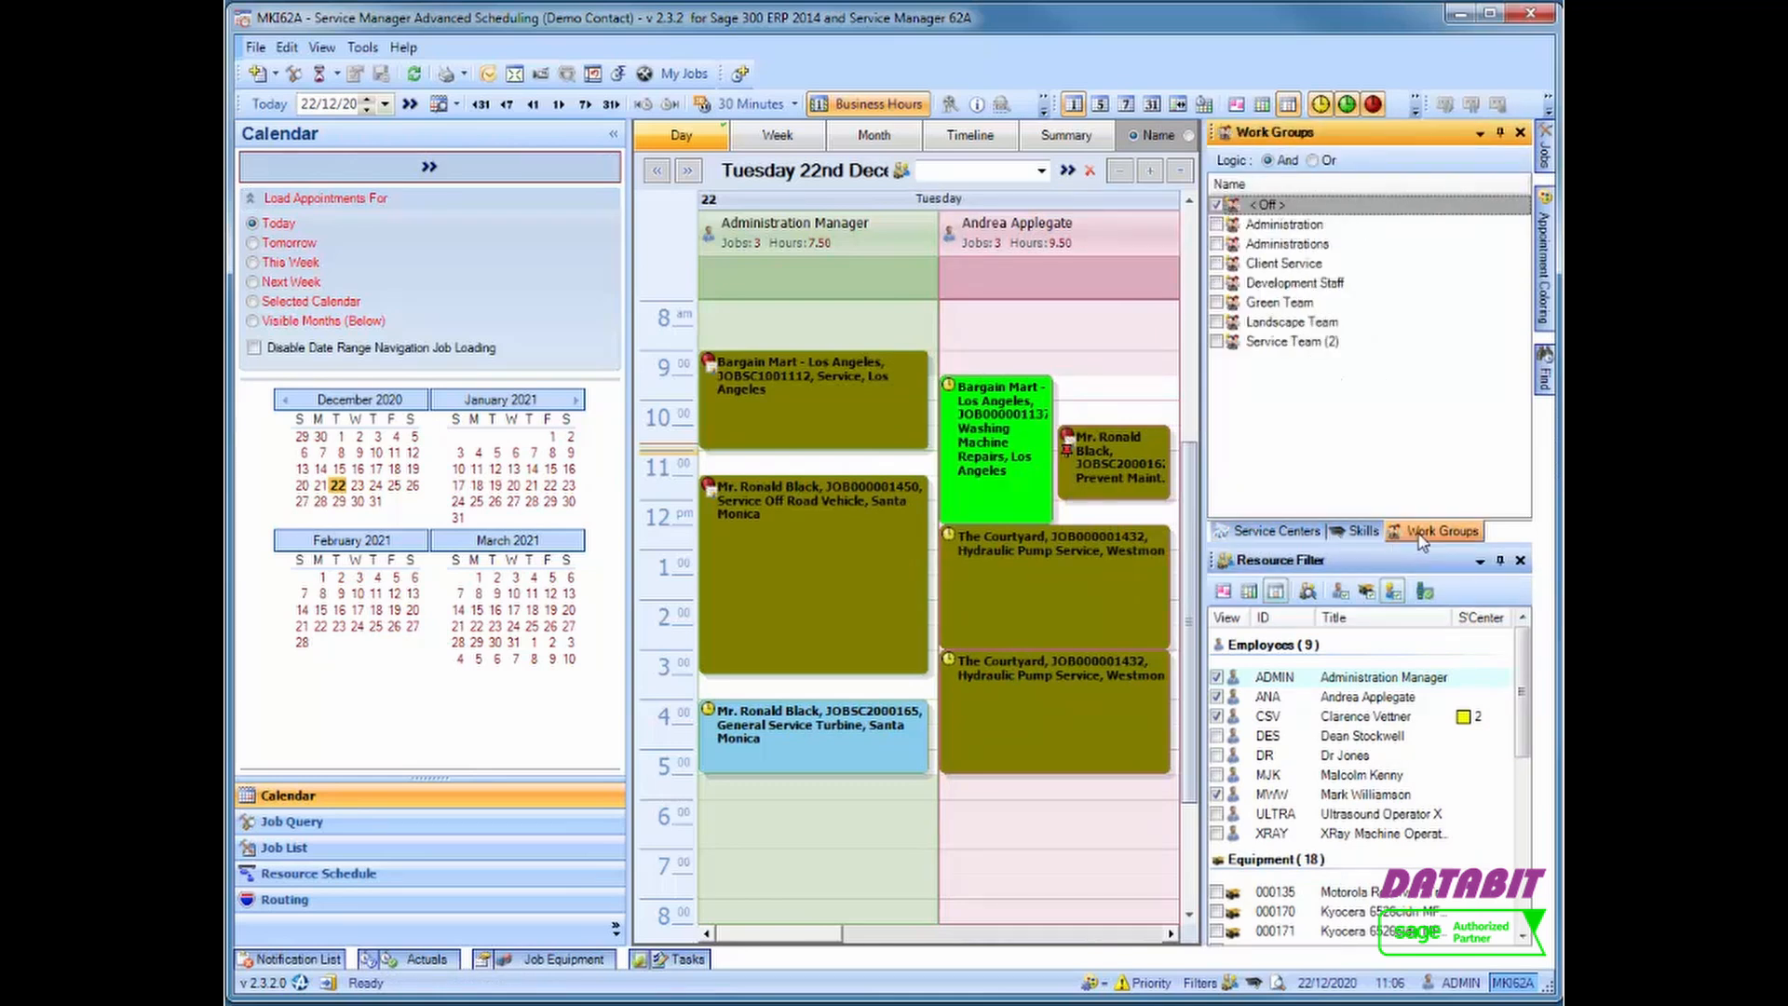
Try bulk-creating appointments on 22nd December 2020 for the employees in the Client Service work group
click(1252, 265)
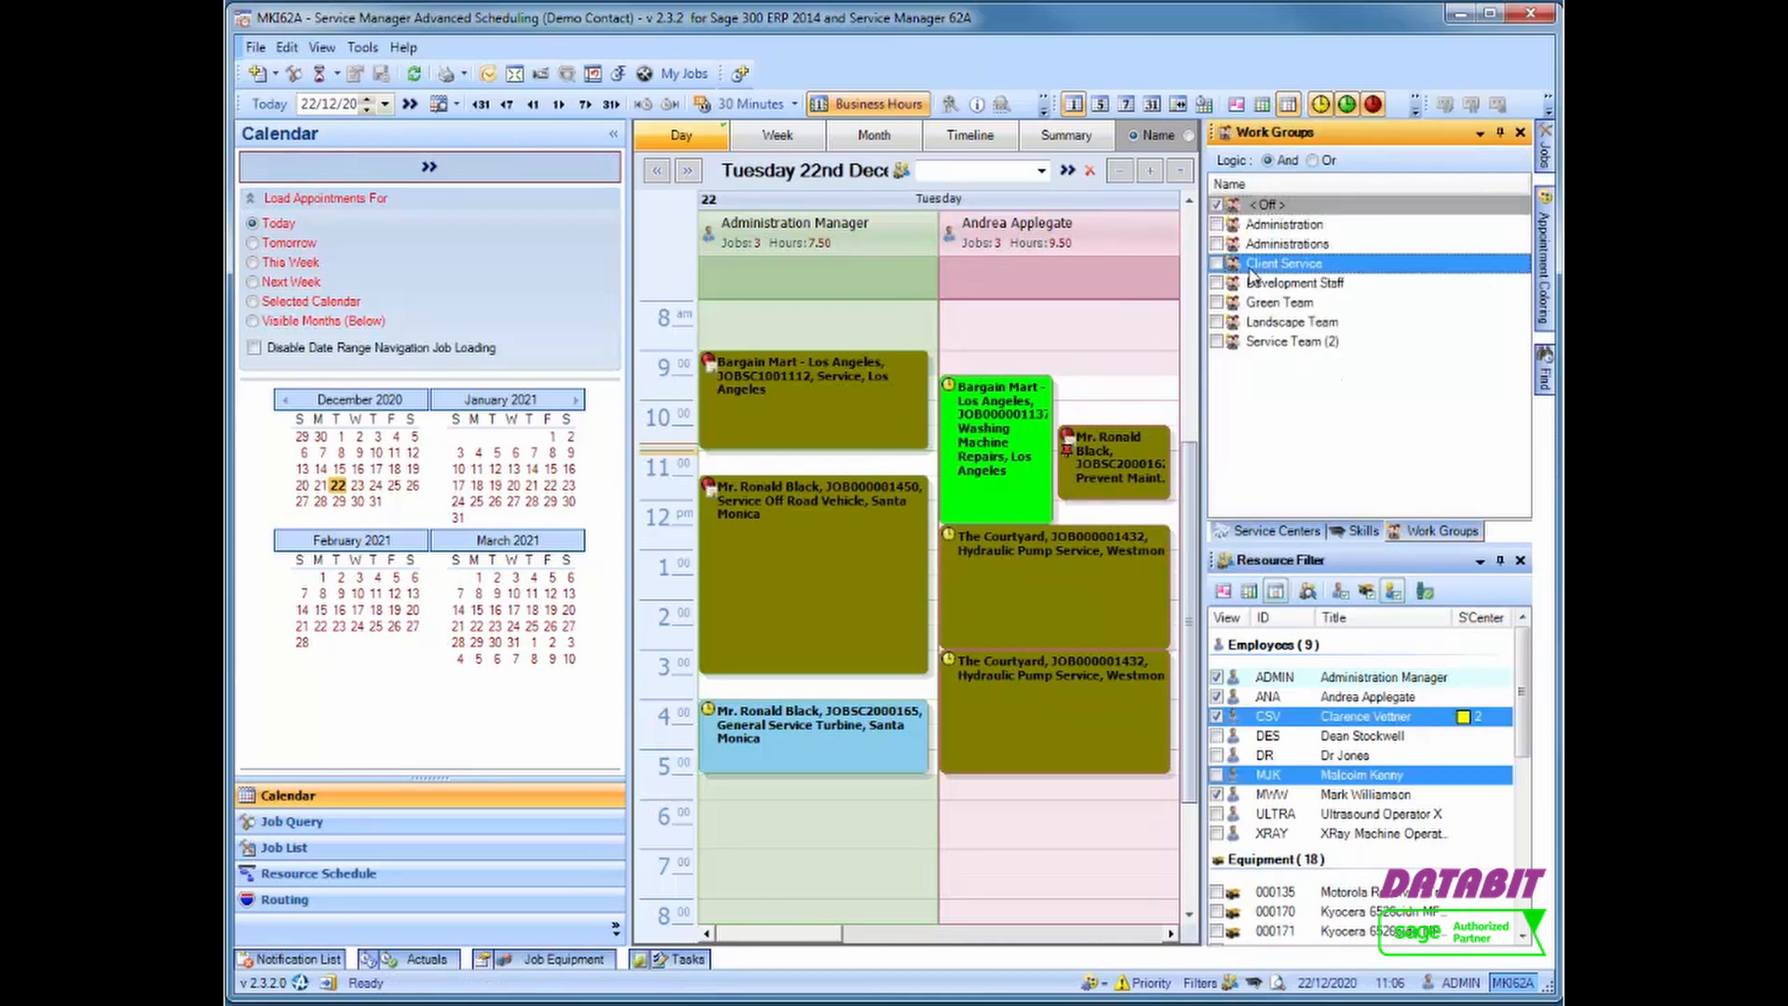
double_click(1010, 338)
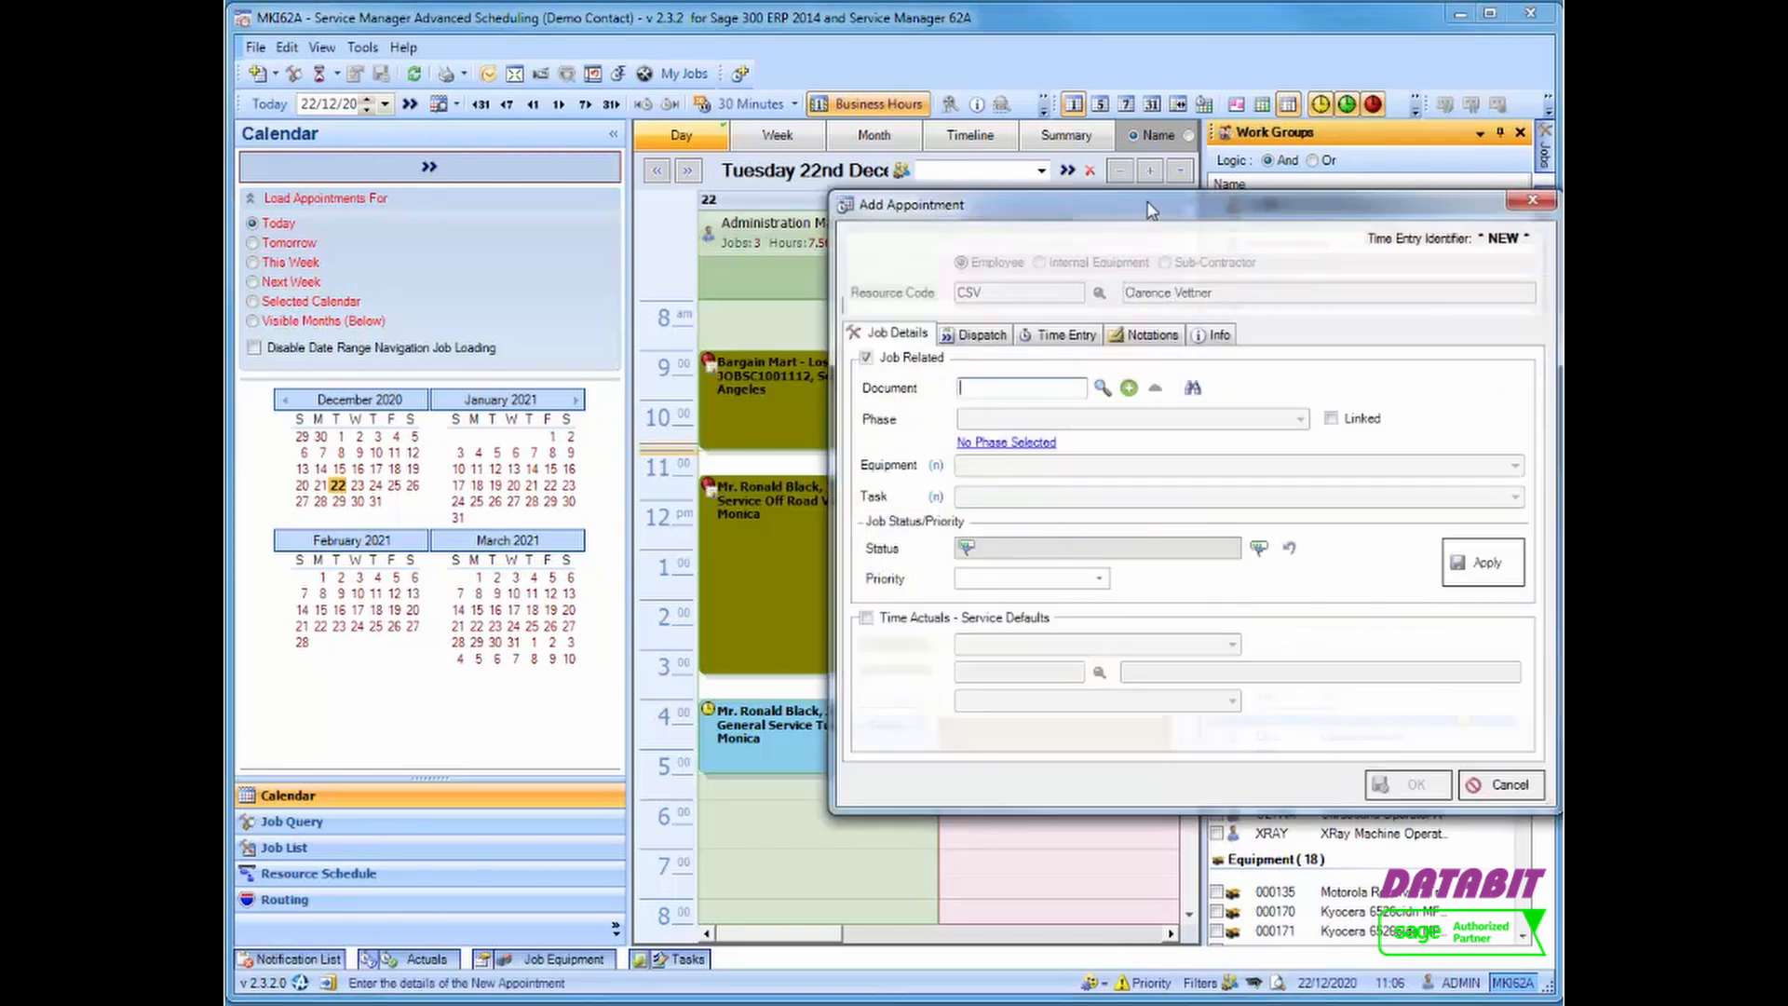
click(1395, 200)
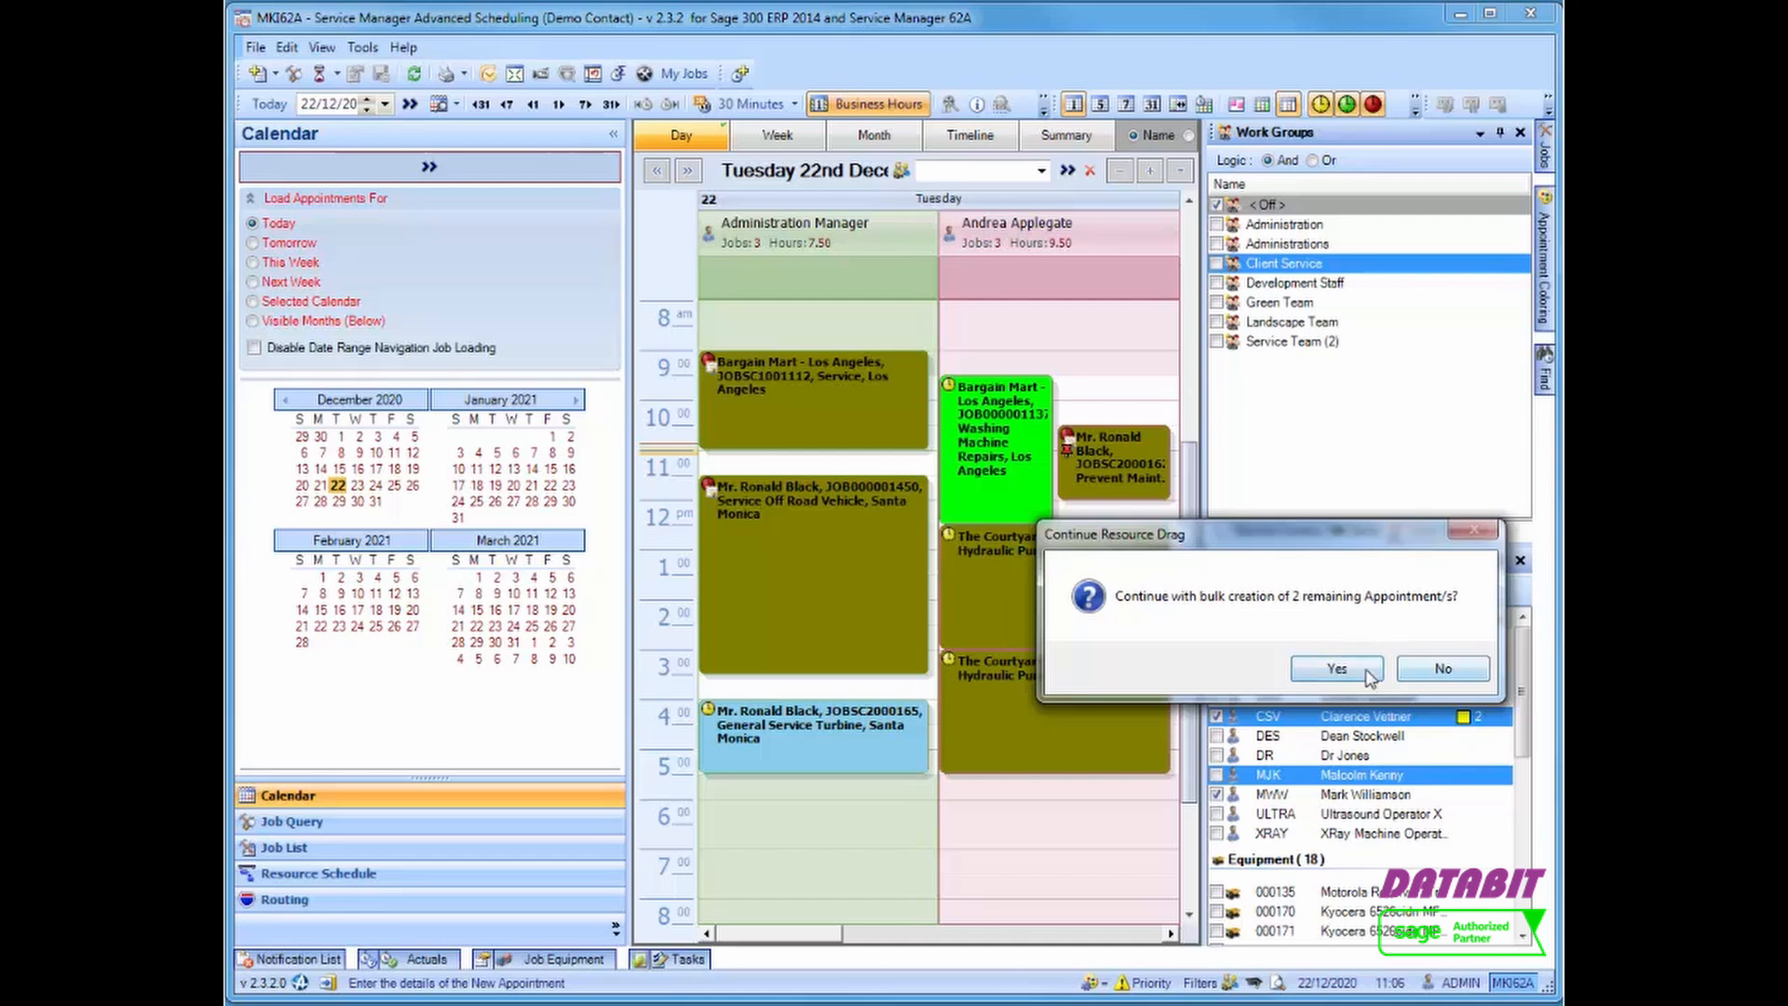
click(1399, 672)
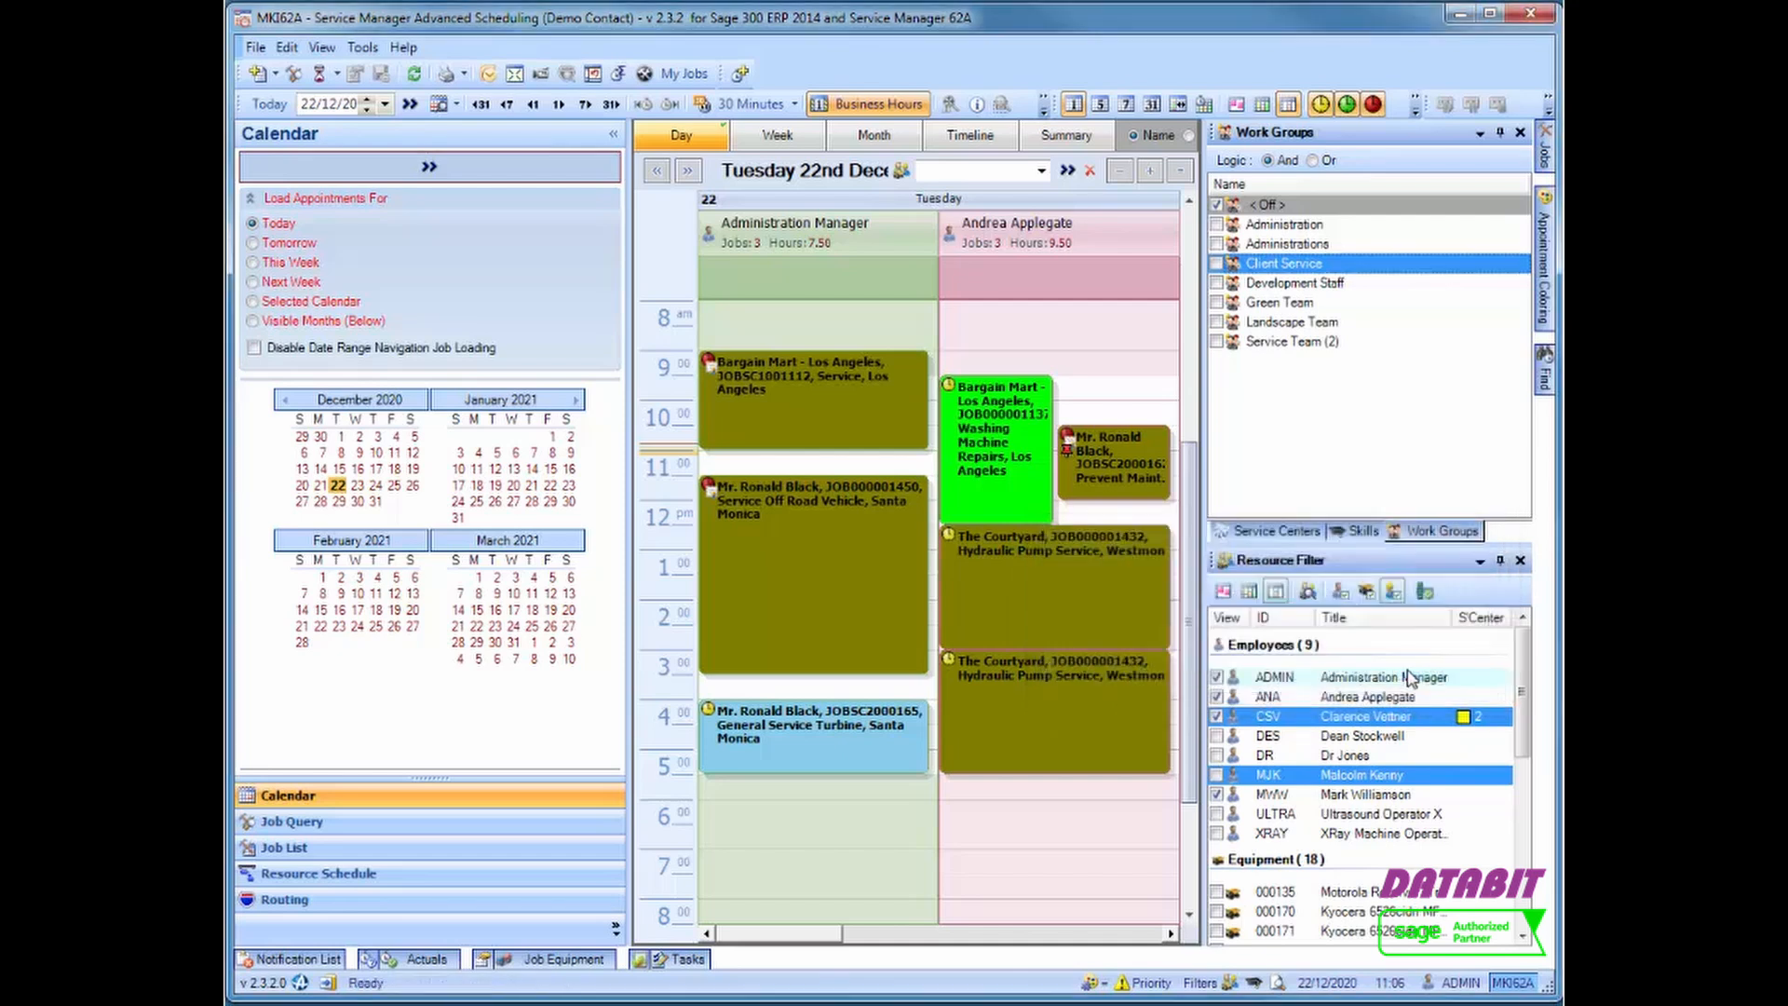
Start bulk appointments at 10:30 on 20 January 2021 for the resources holding the "A" electrical certificate skill
click(514, 489)
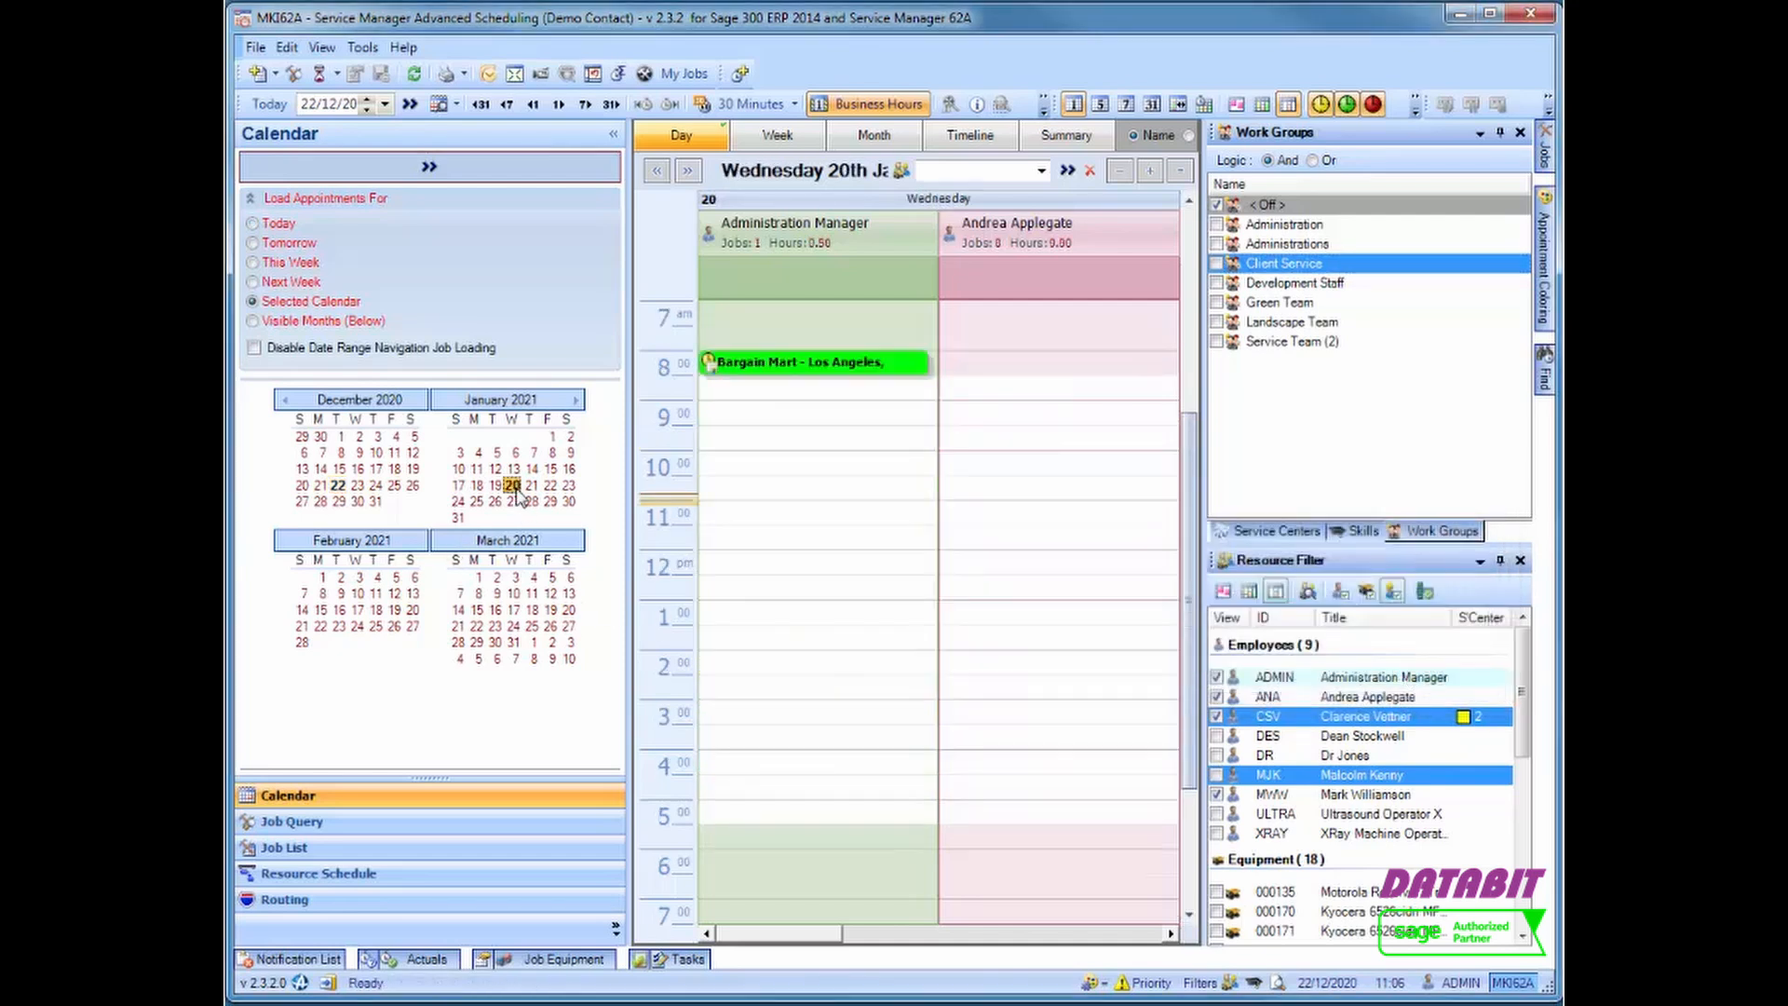
click(1410, 537)
click(1360, 531)
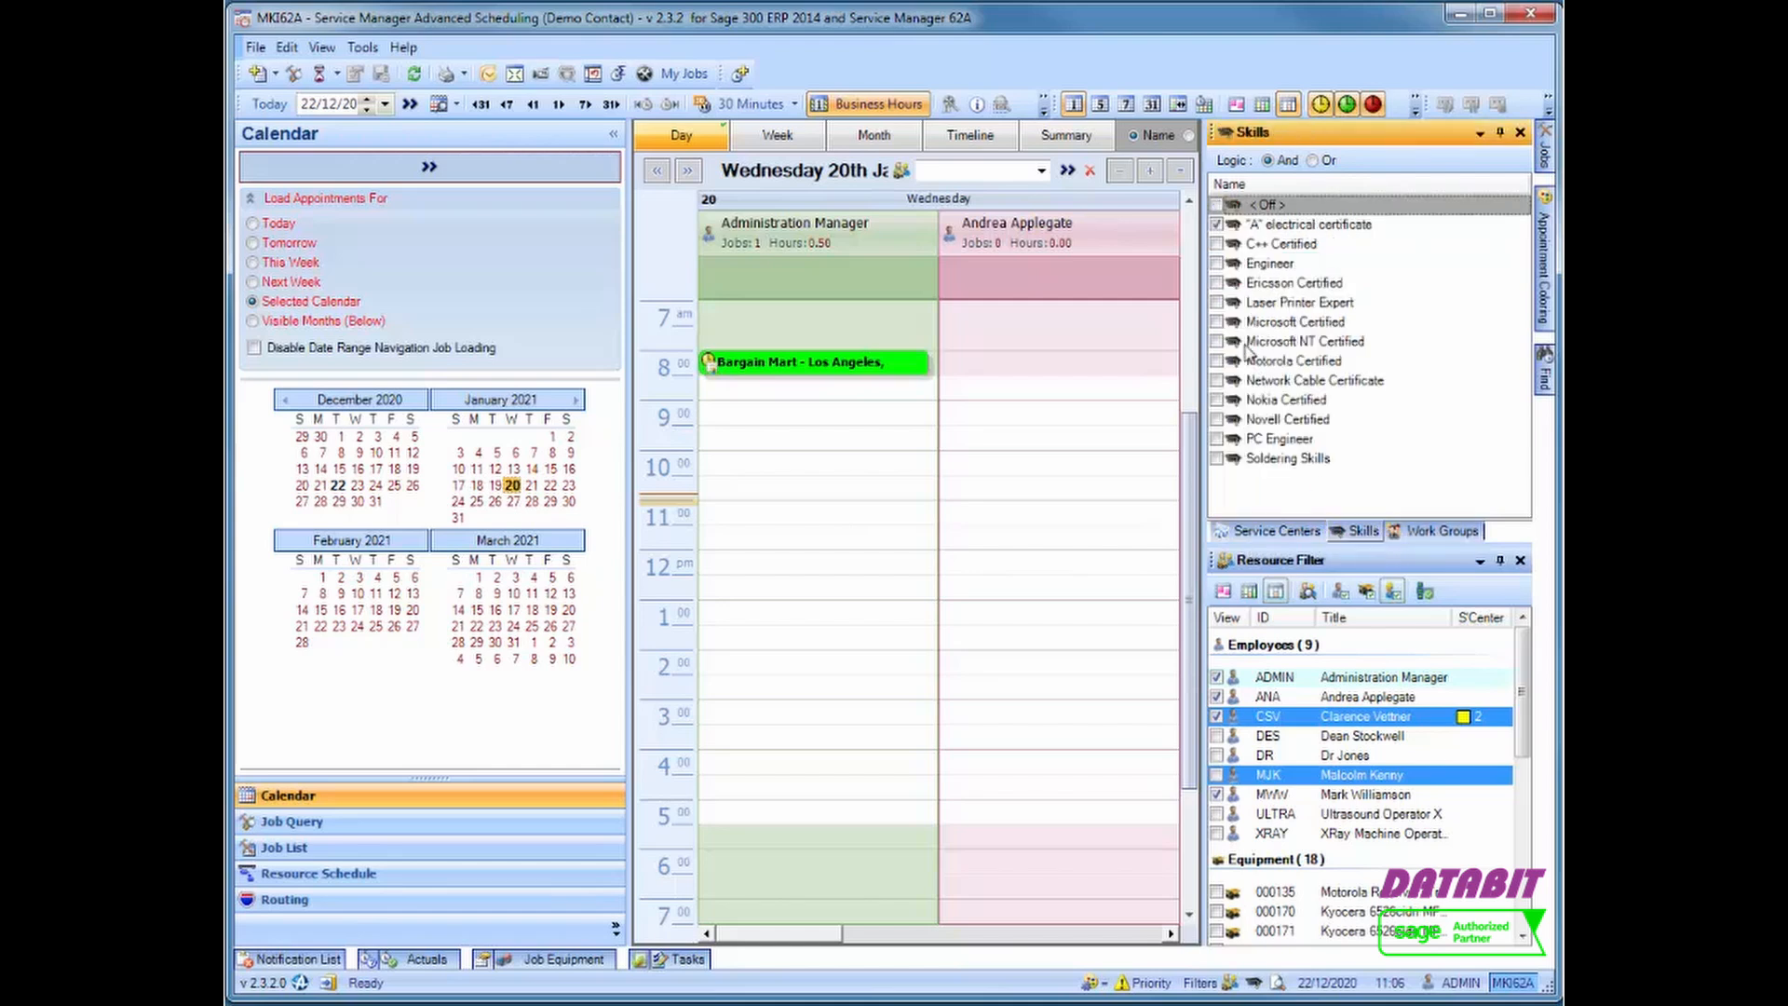
click(1256, 227)
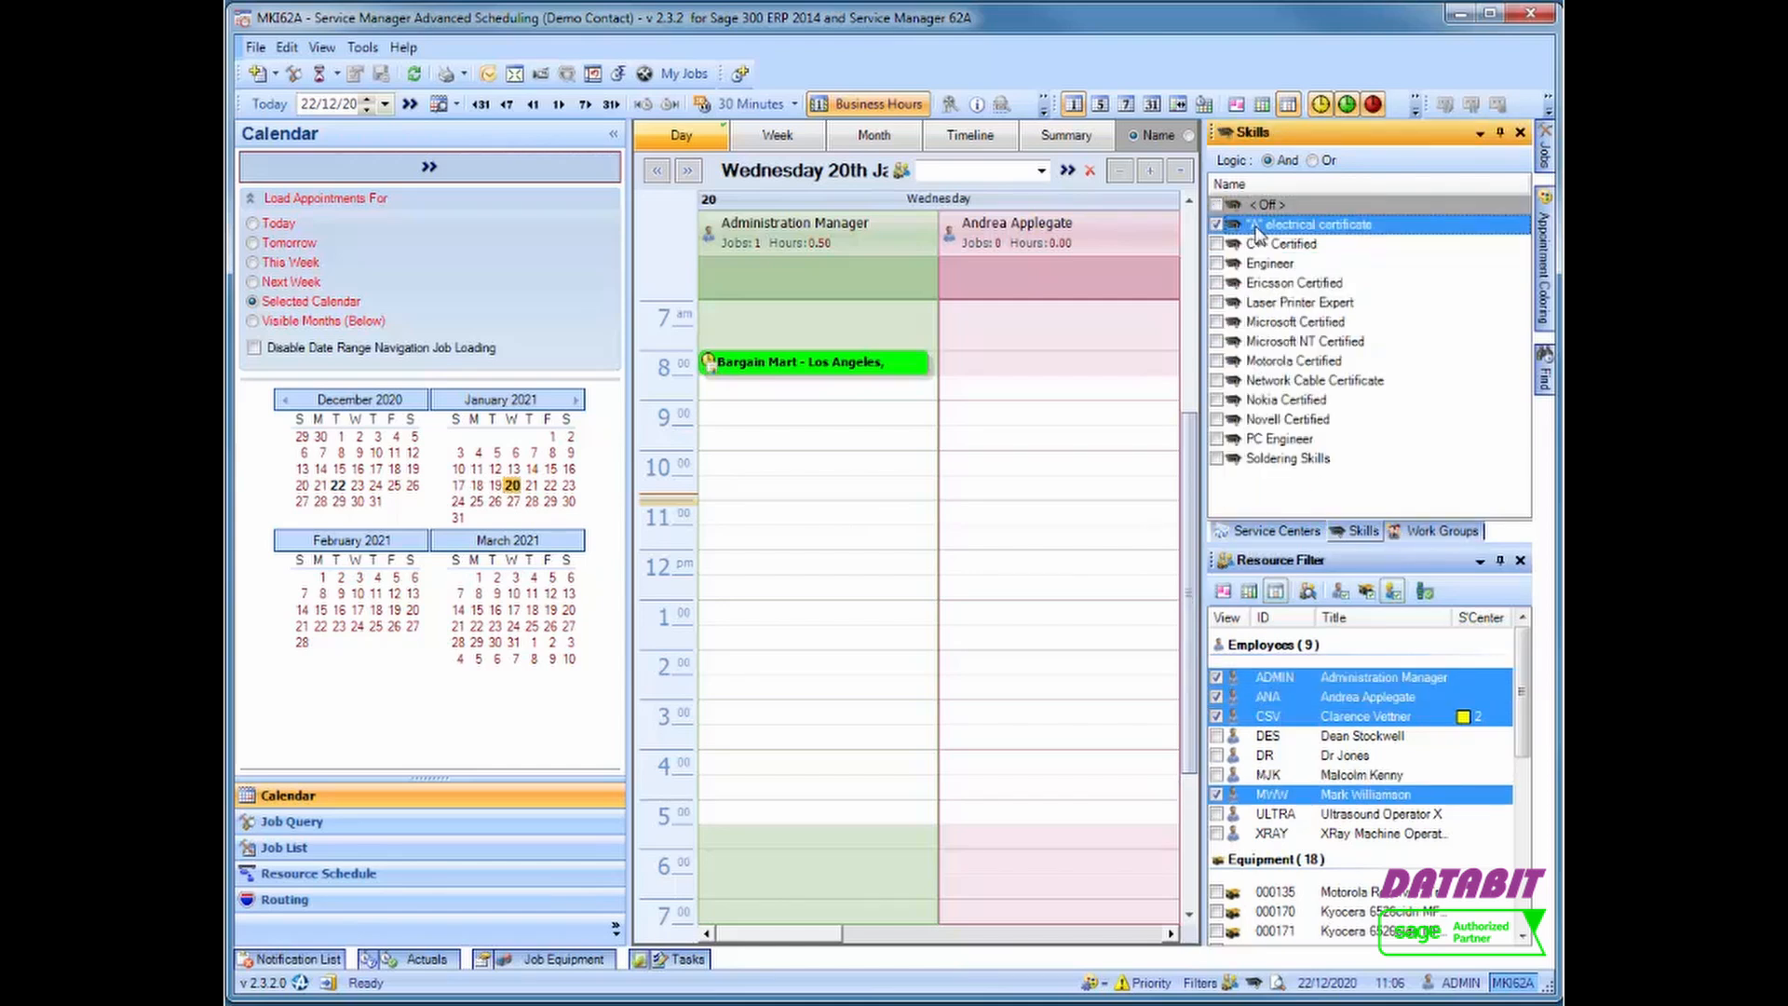
drag(1255, 233, 792, 488)
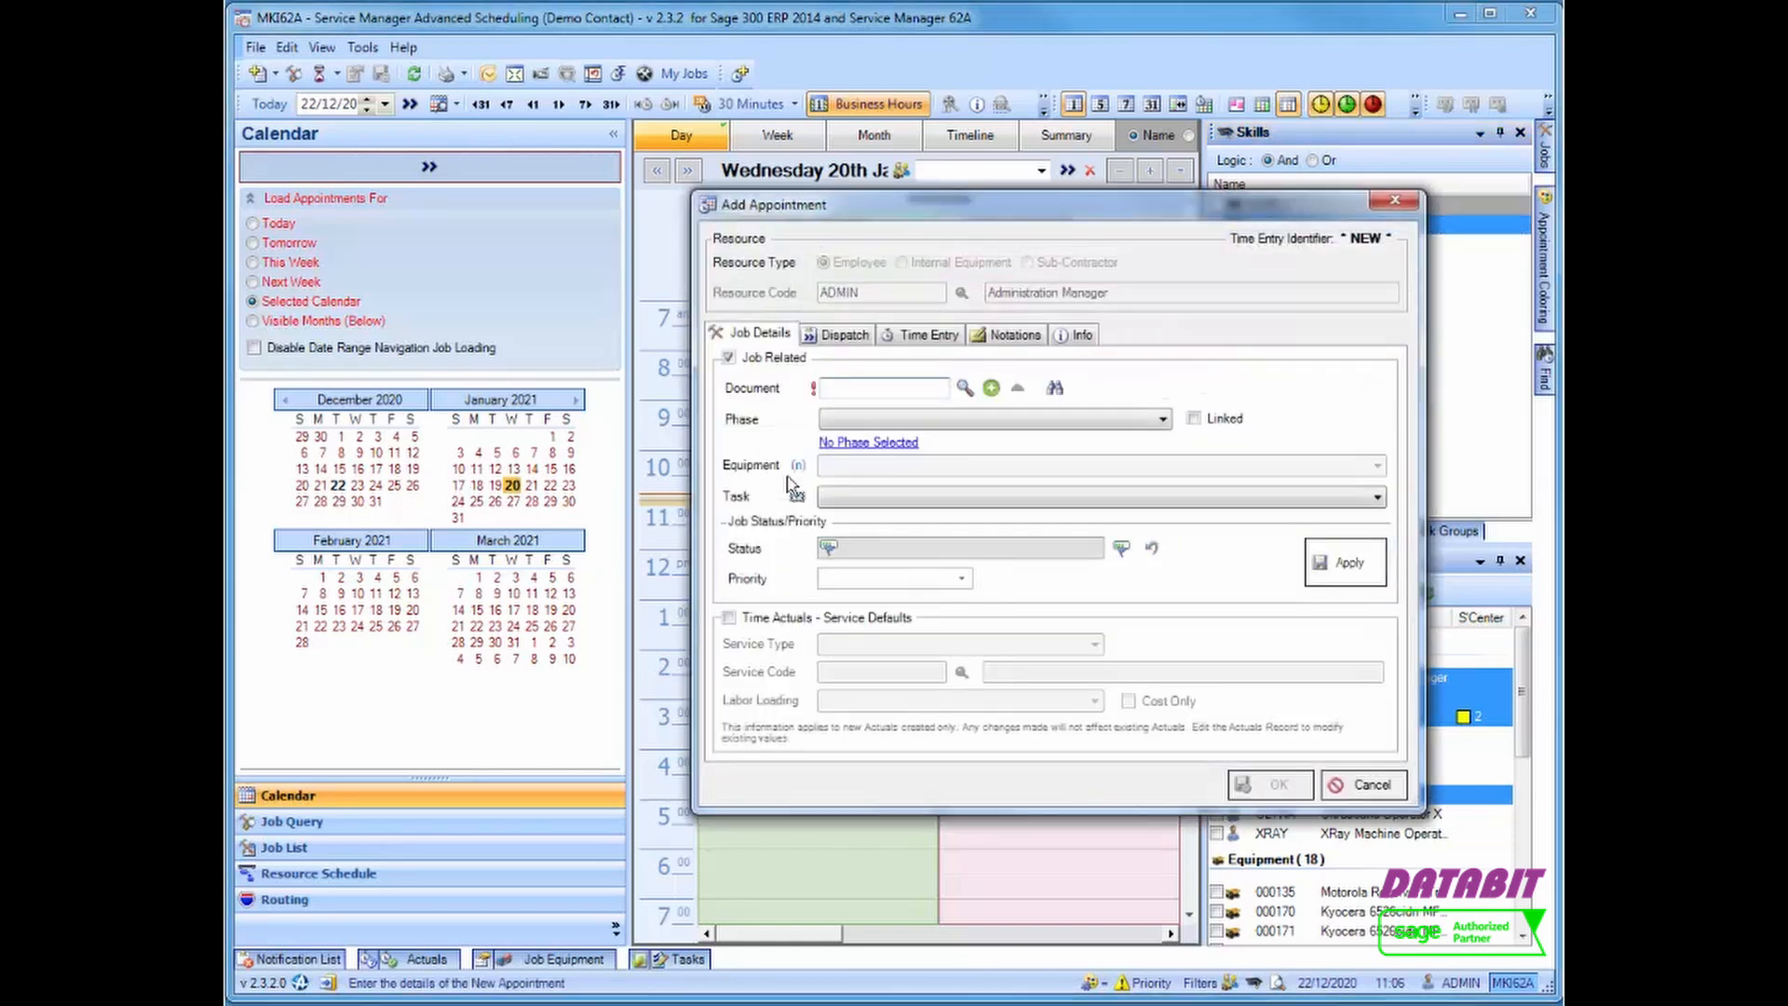
Assign the job with phase Survey Construction Quantity Calculations (P07) to ADMIN's appointment and set its priority to Priority 2
click(967, 390)
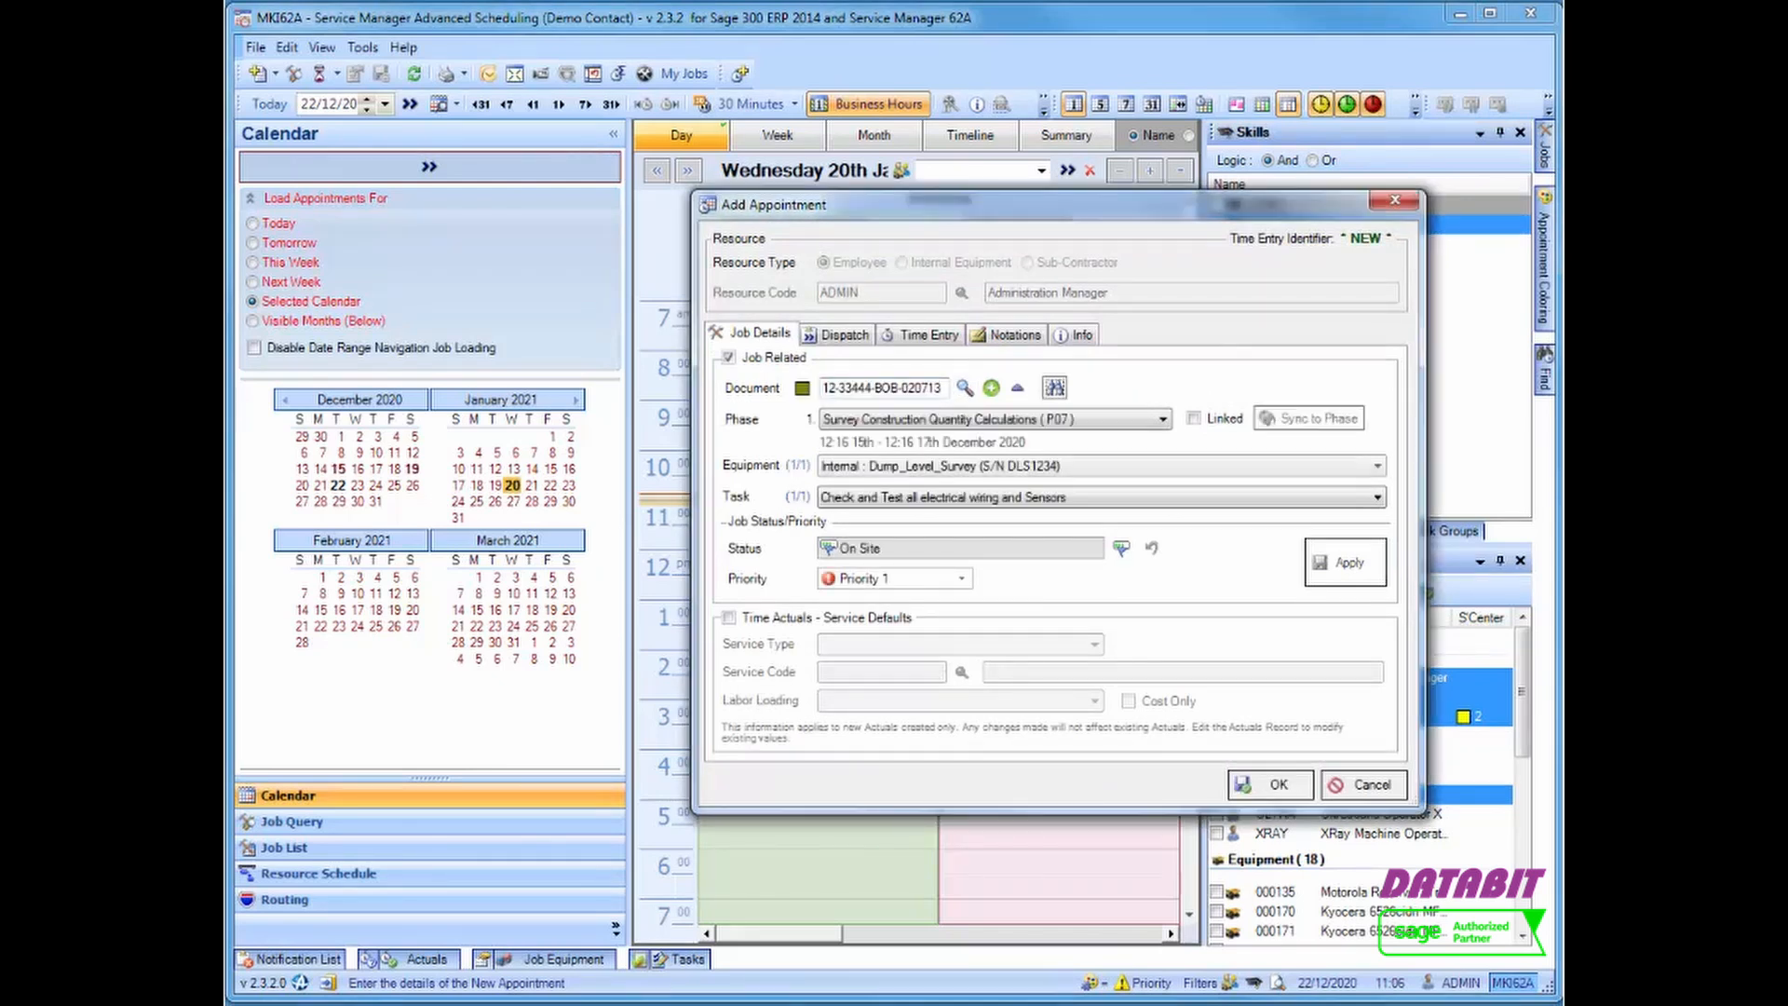
click(887, 578)
click(894, 613)
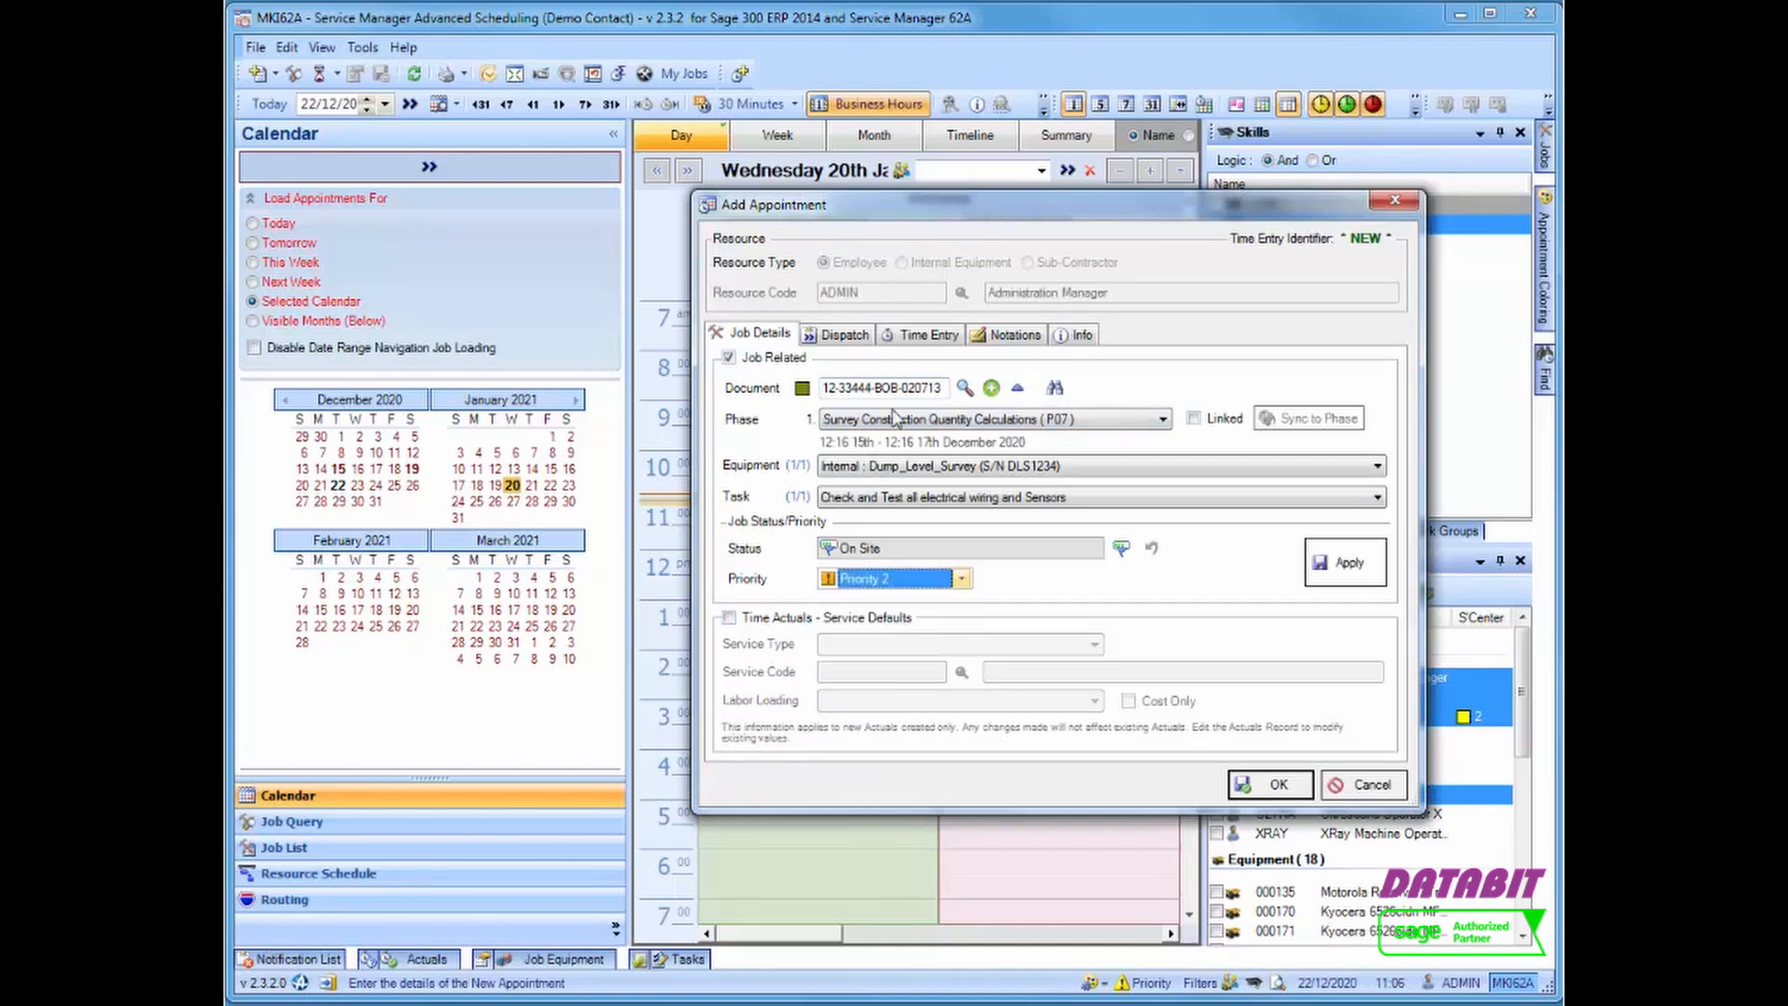
Set the estimated end time of ADMIN's appointment to 13:00, save it and continue the bulk creation
click(918, 337)
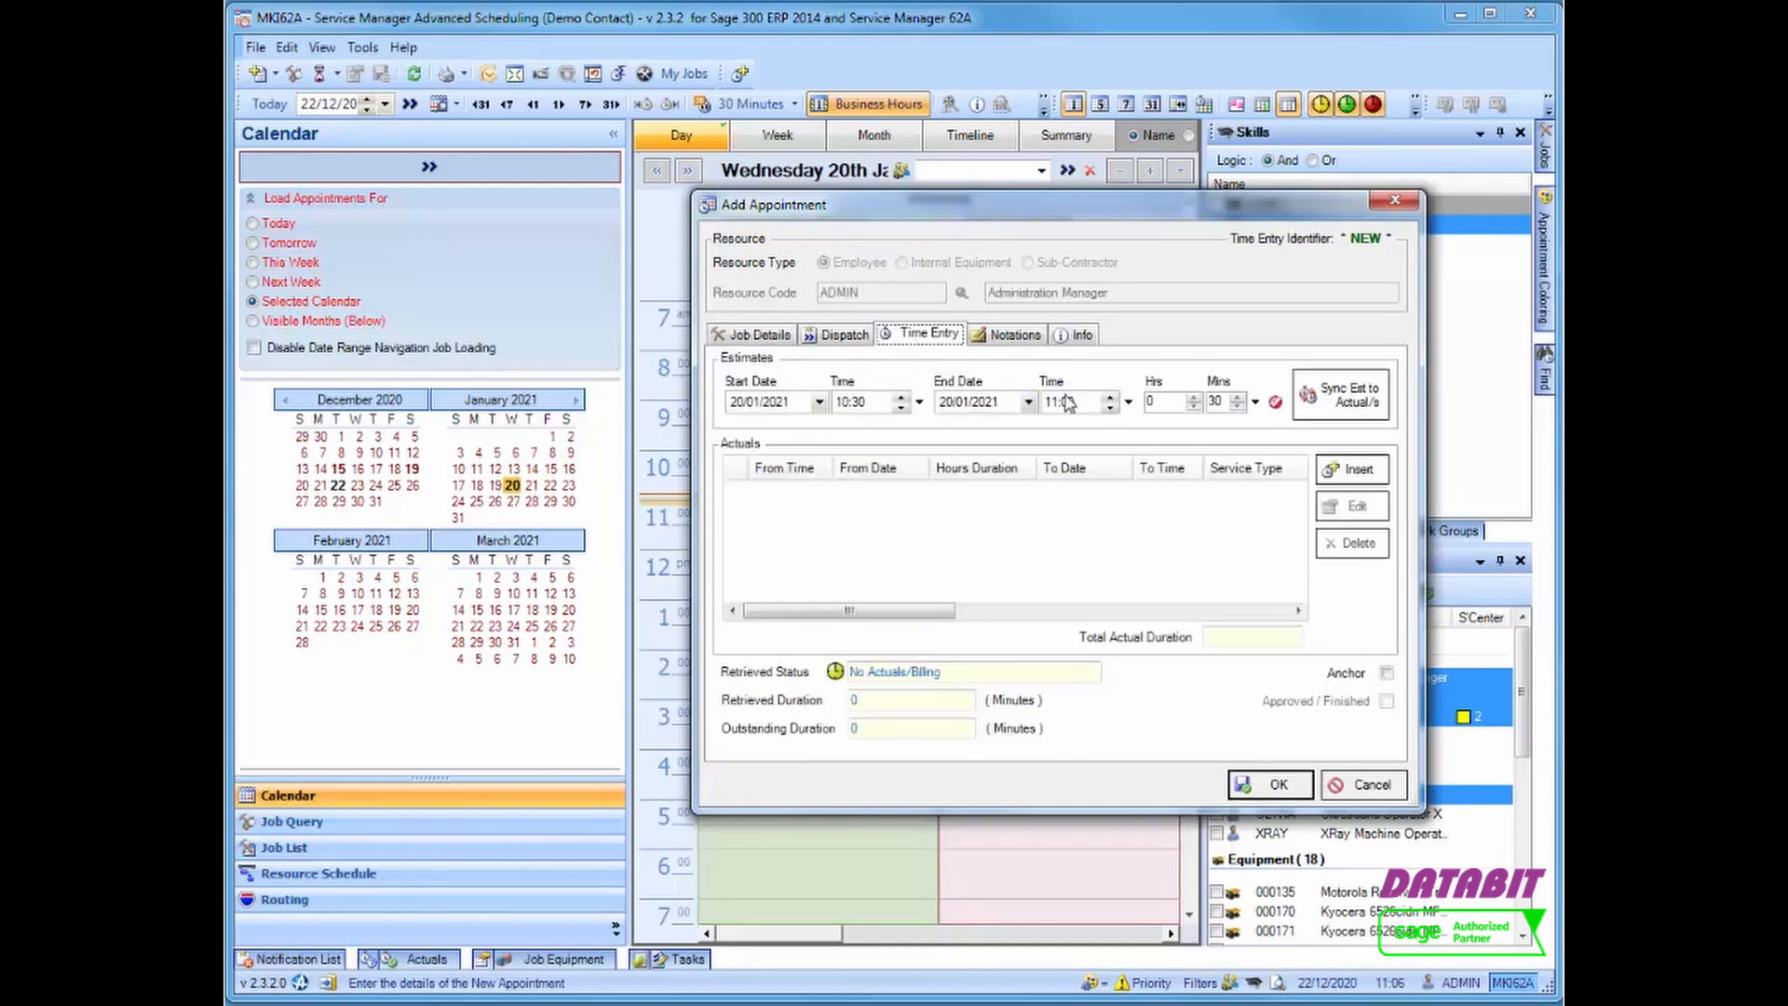
click(1111, 397)
click(1111, 397)
click(1271, 784)
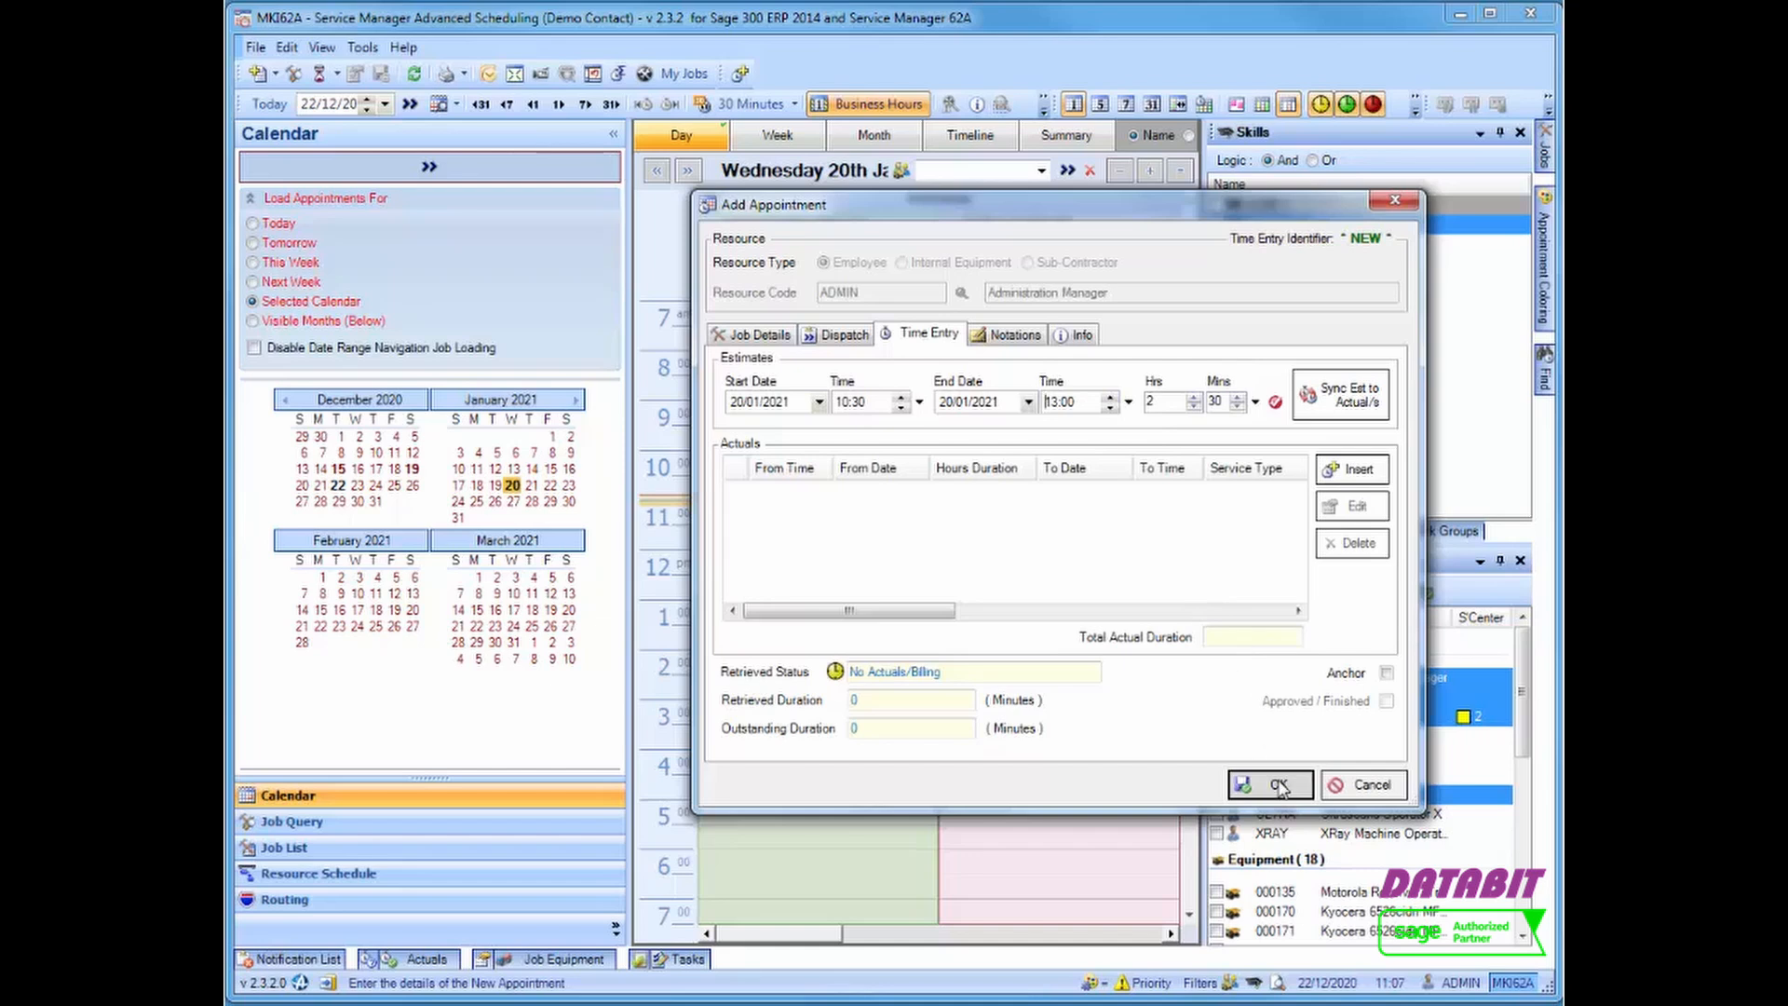
click(1183, 668)
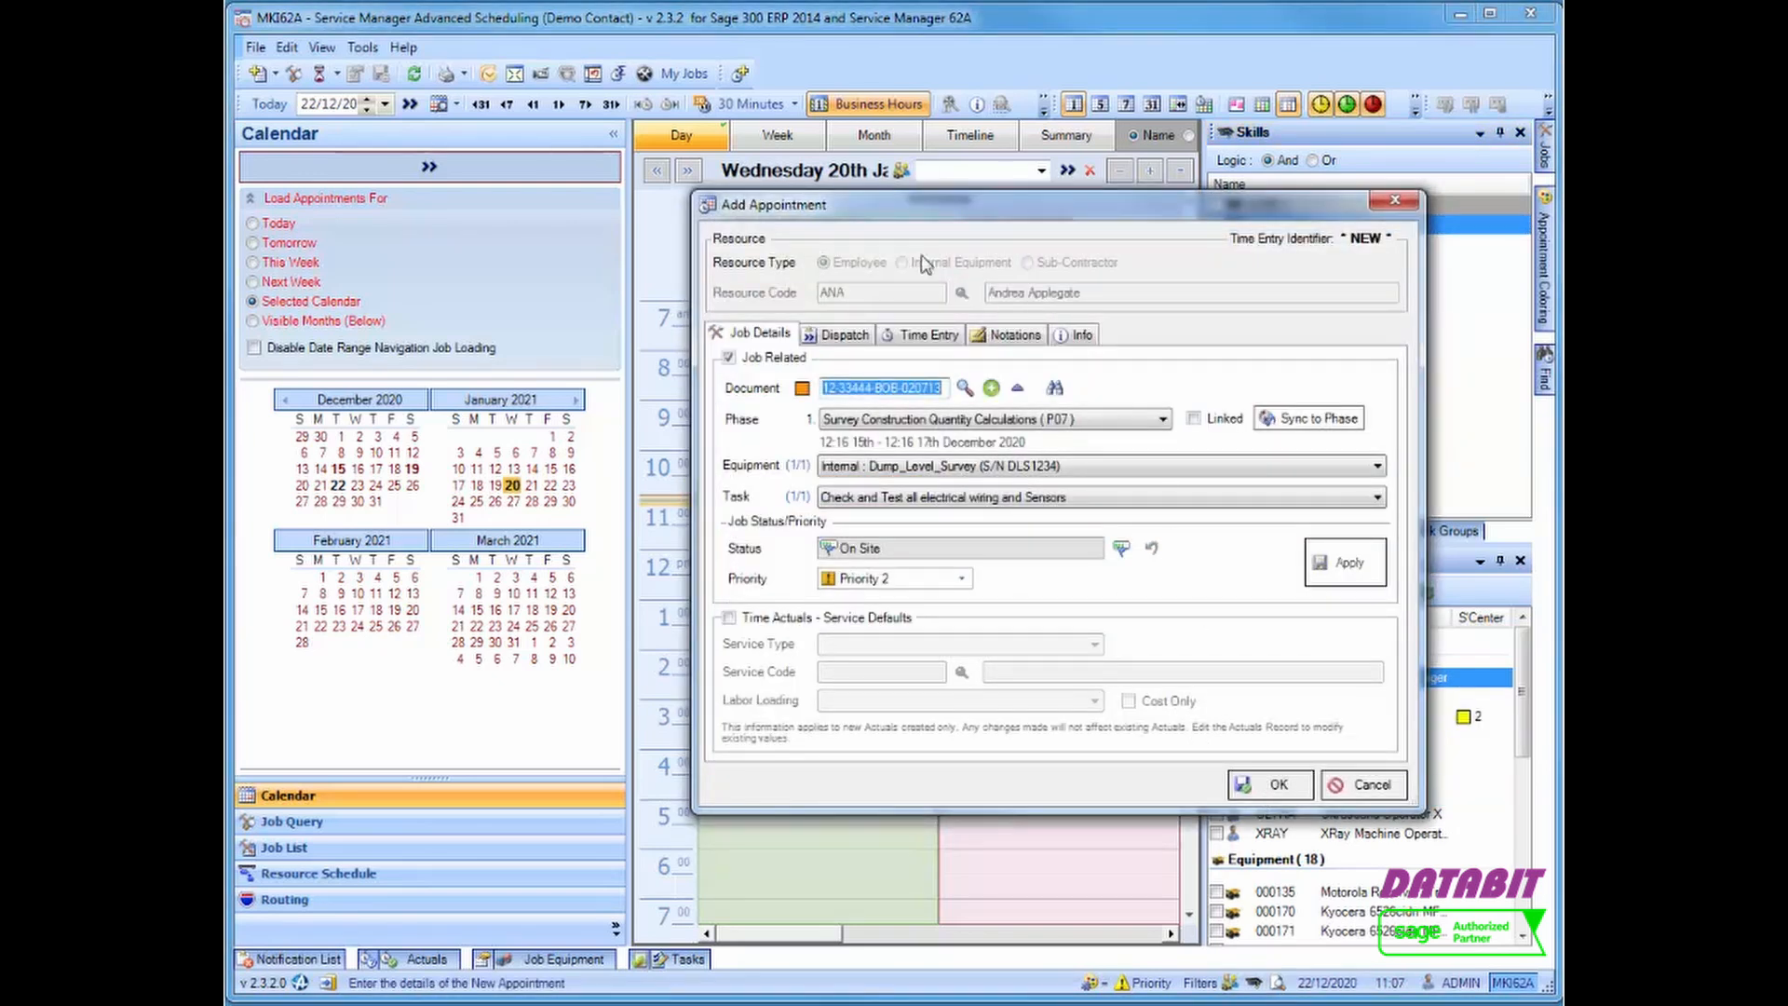
Check the time entry for ANA and save the remaining appointments for ANA, CSV and MWW with the same job details
click(941, 338)
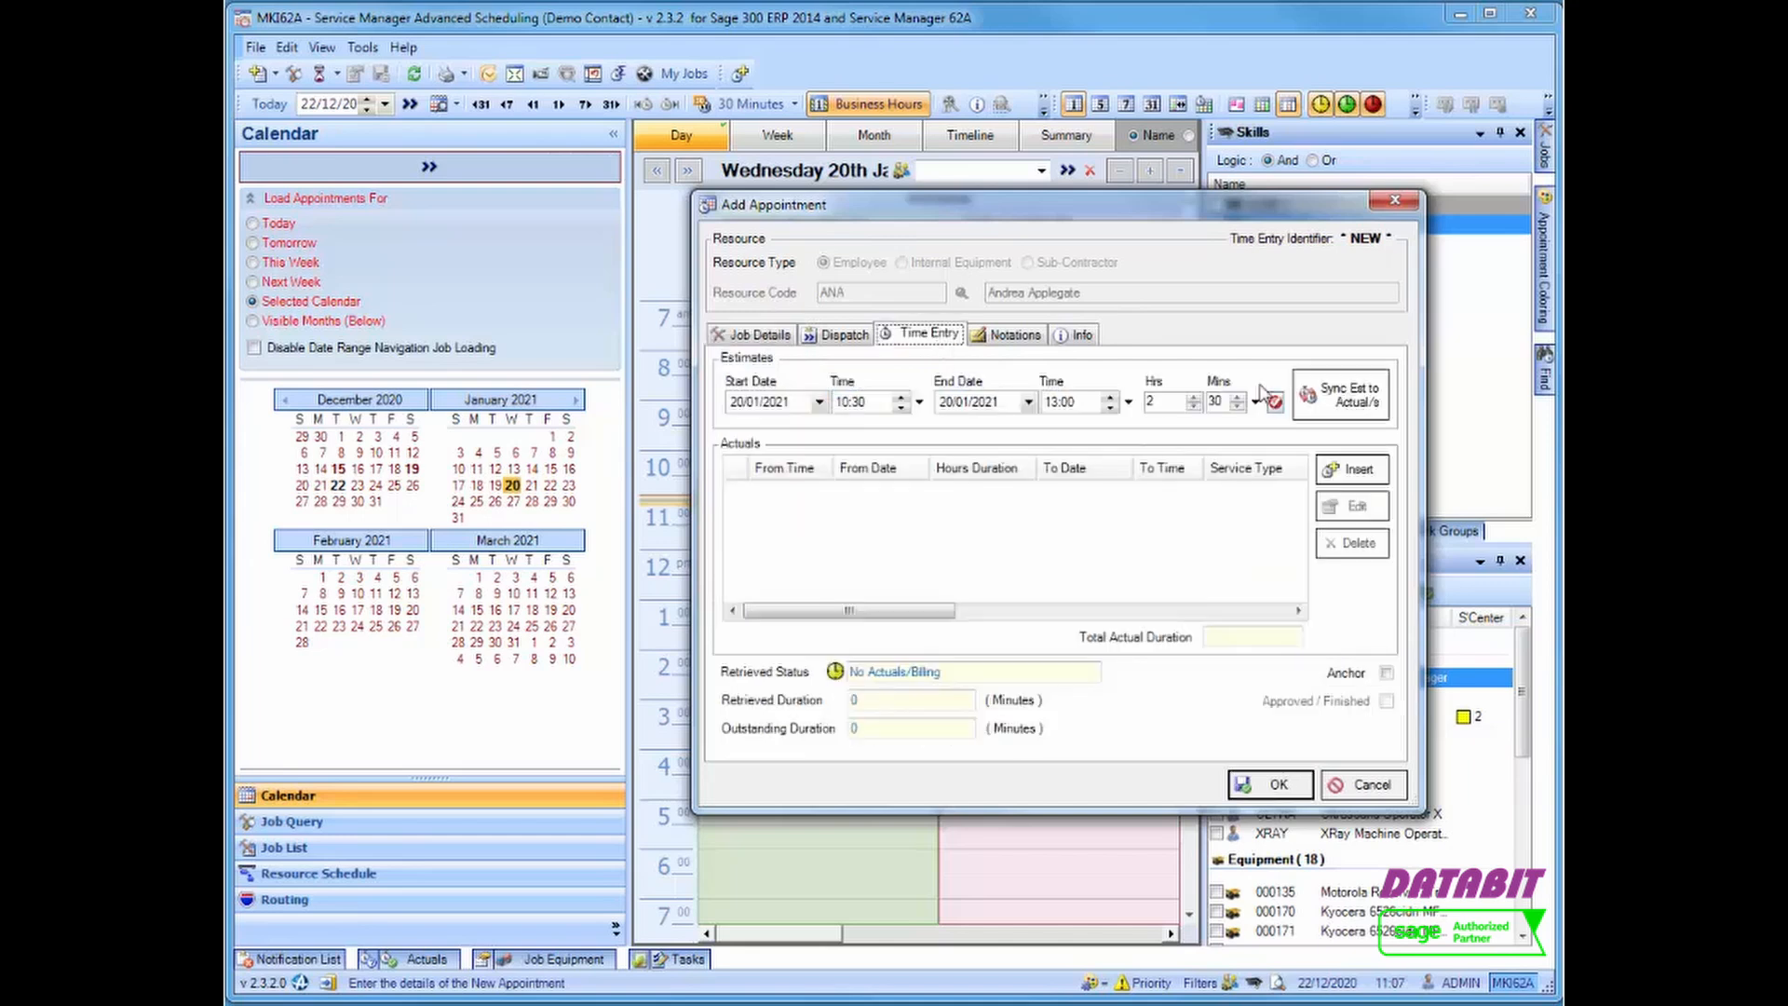
click(1254, 787)
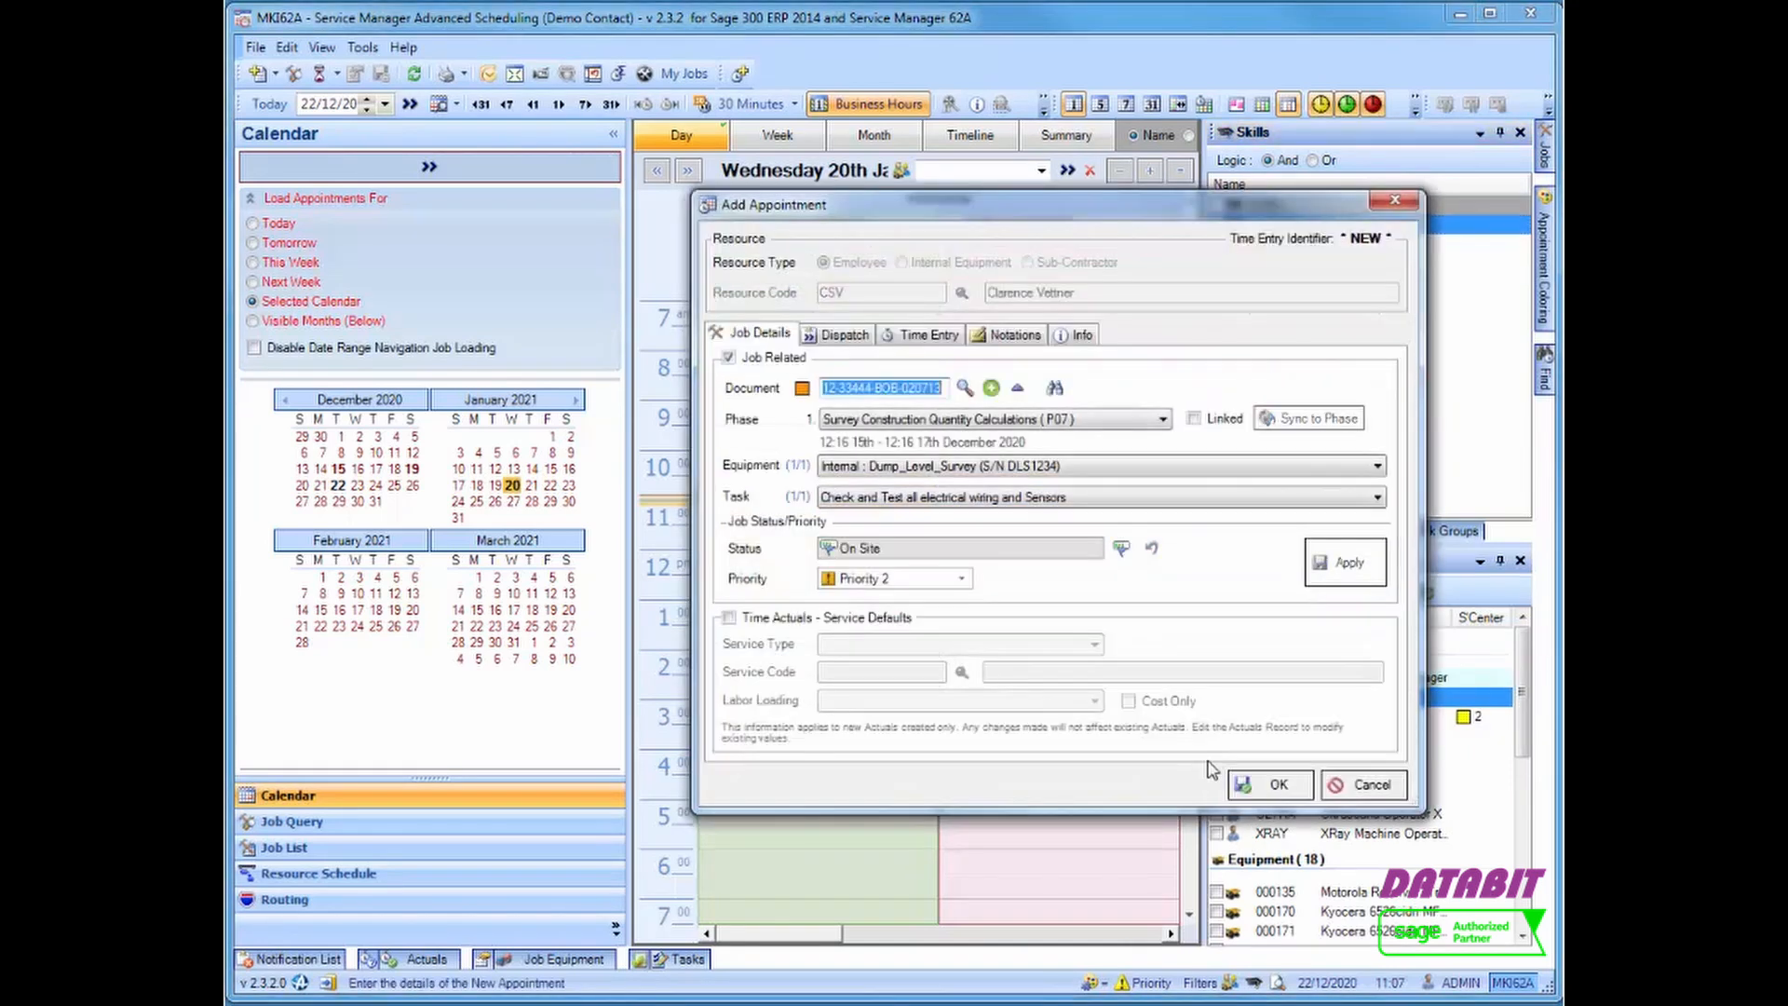
click(1254, 791)
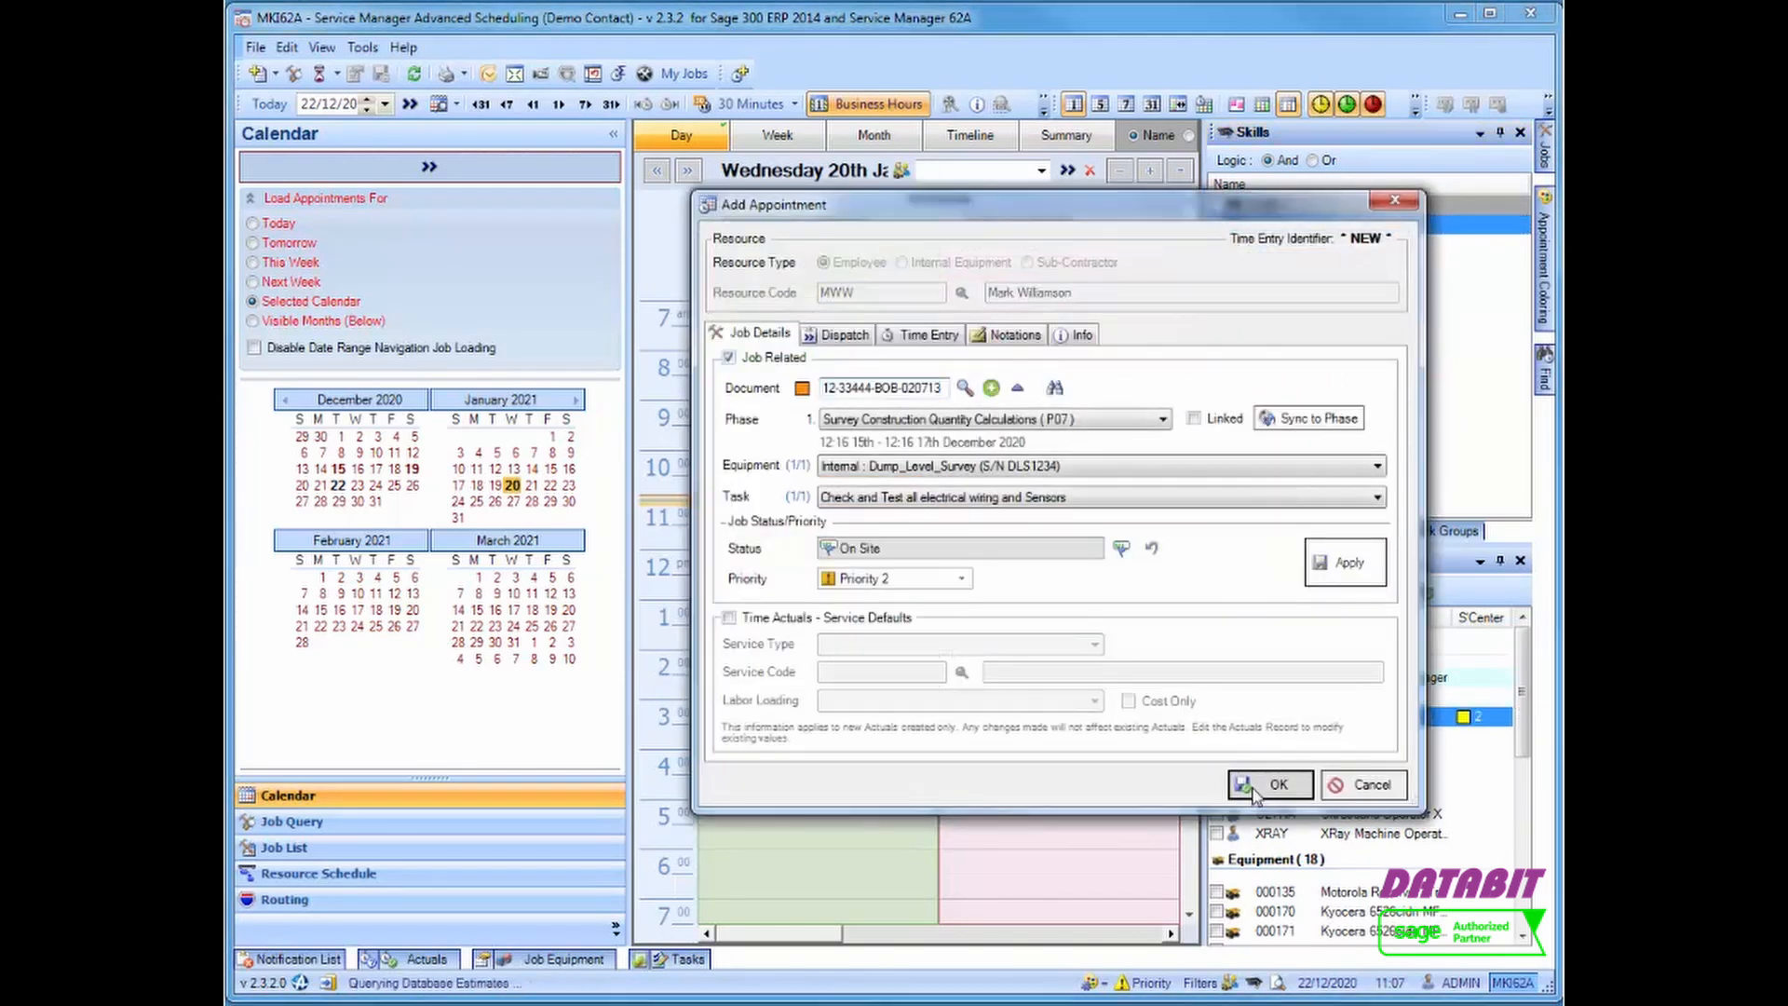
click(1254, 788)
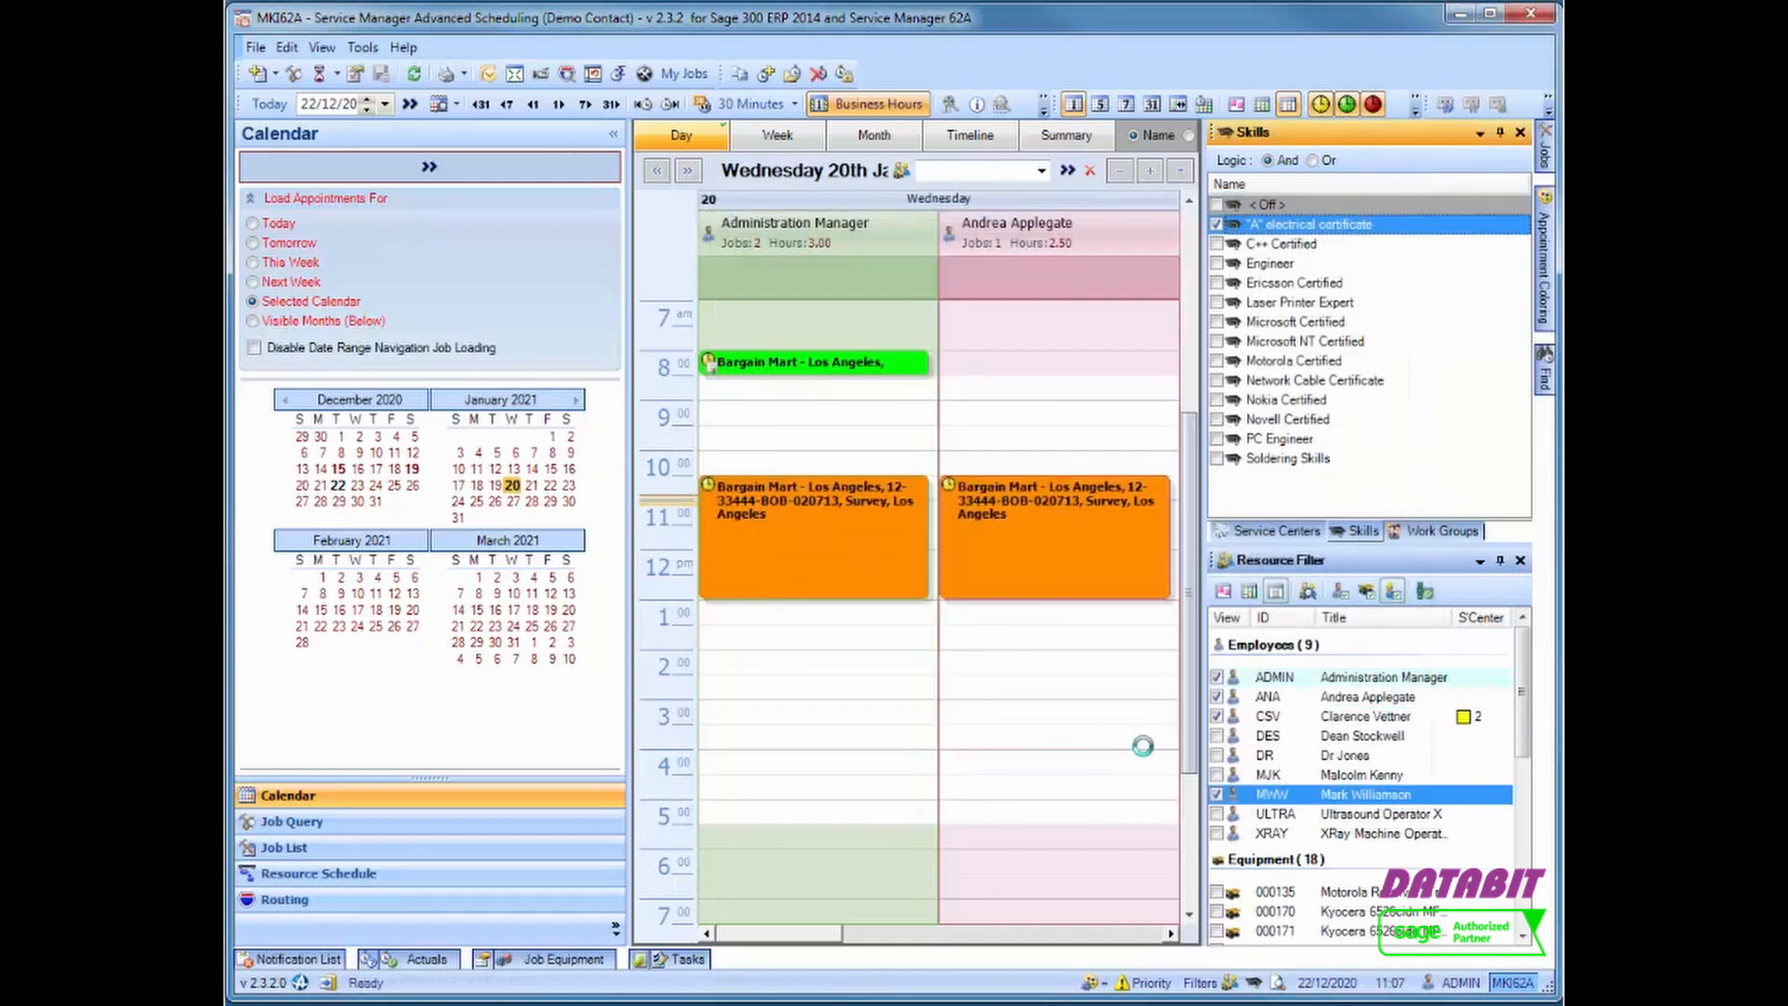
Close the Skills and Work Groups panes
click(1520, 133)
click(1520, 133)
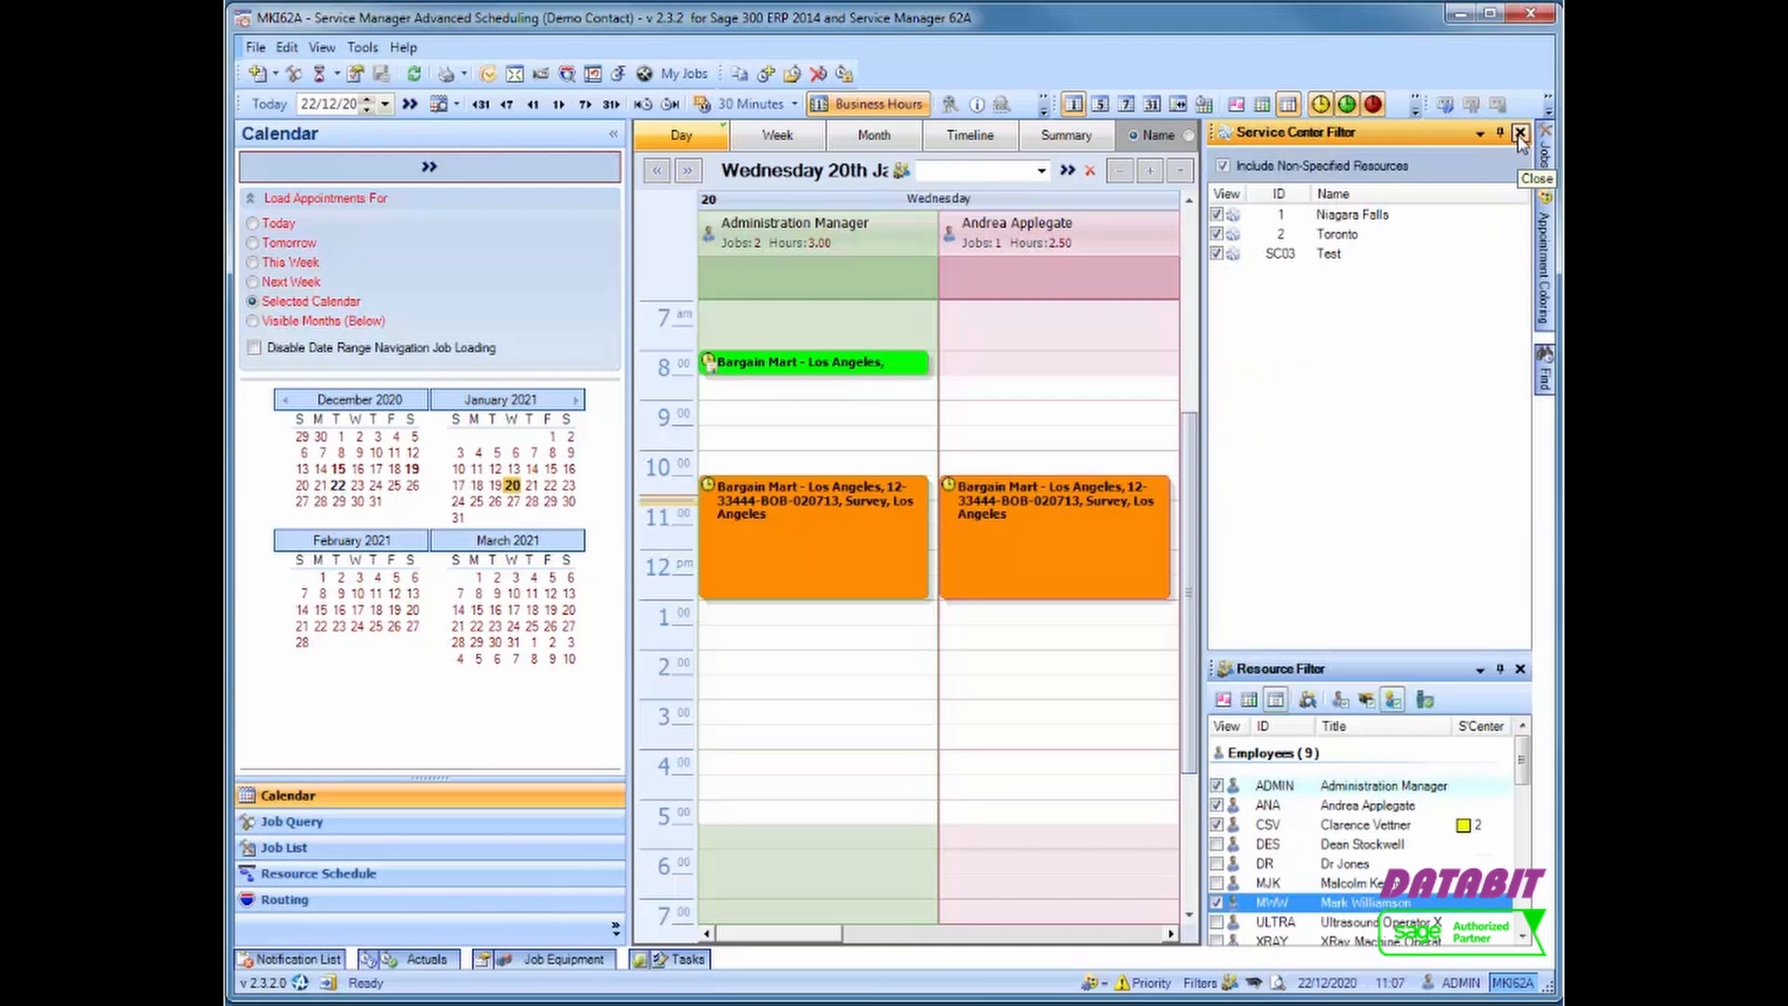
Close the Service Center Filter and Resource Filter panes, and reopen the Resource Filter pane
click(1520, 133)
click(1520, 134)
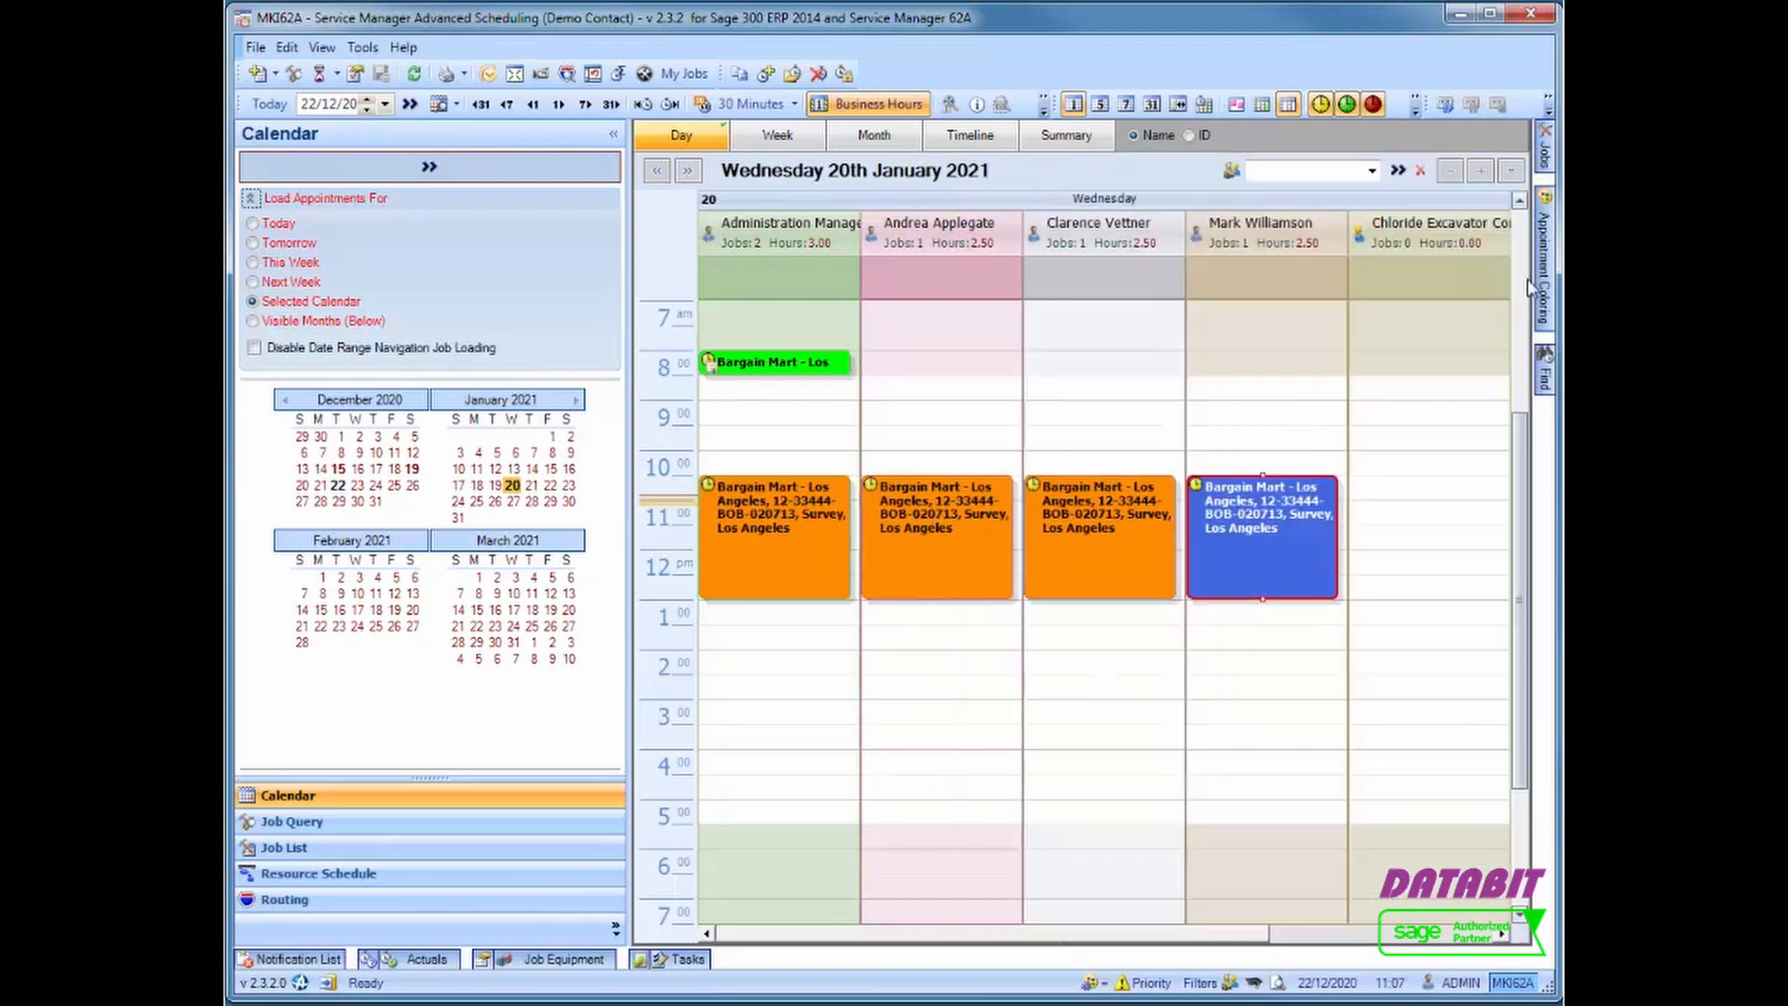
click(322, 48)
mouse_move(393, 427)
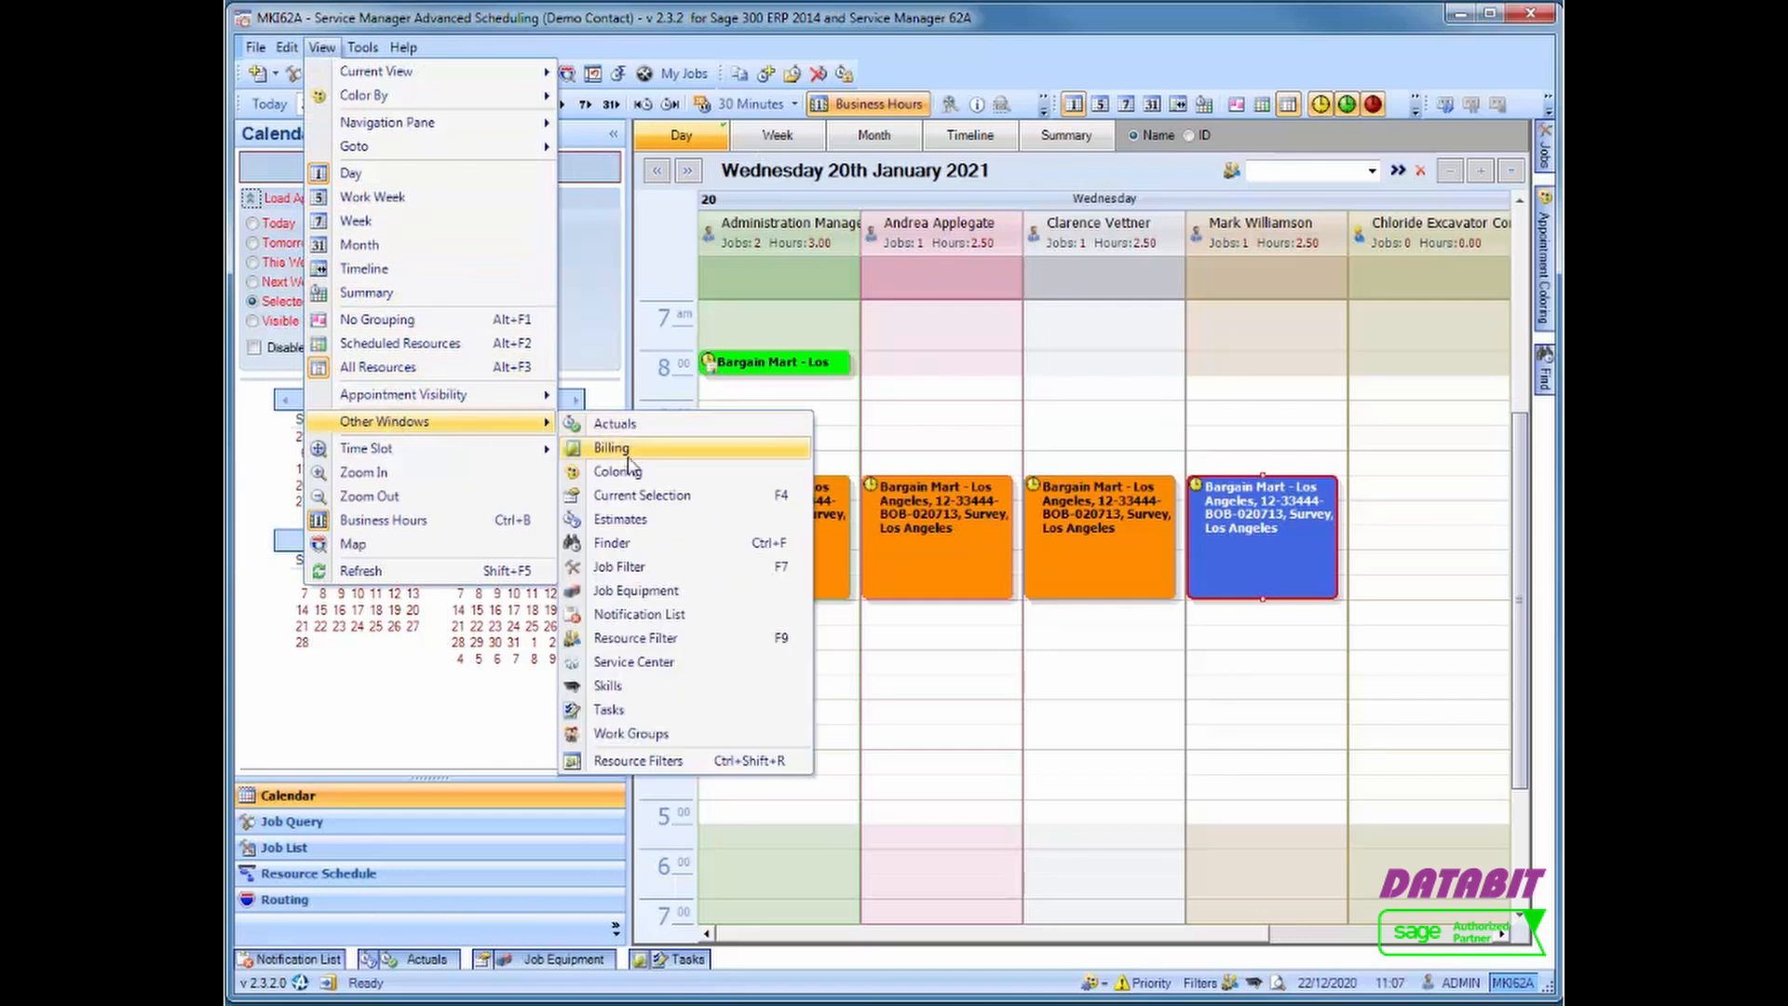
click(617, 639)
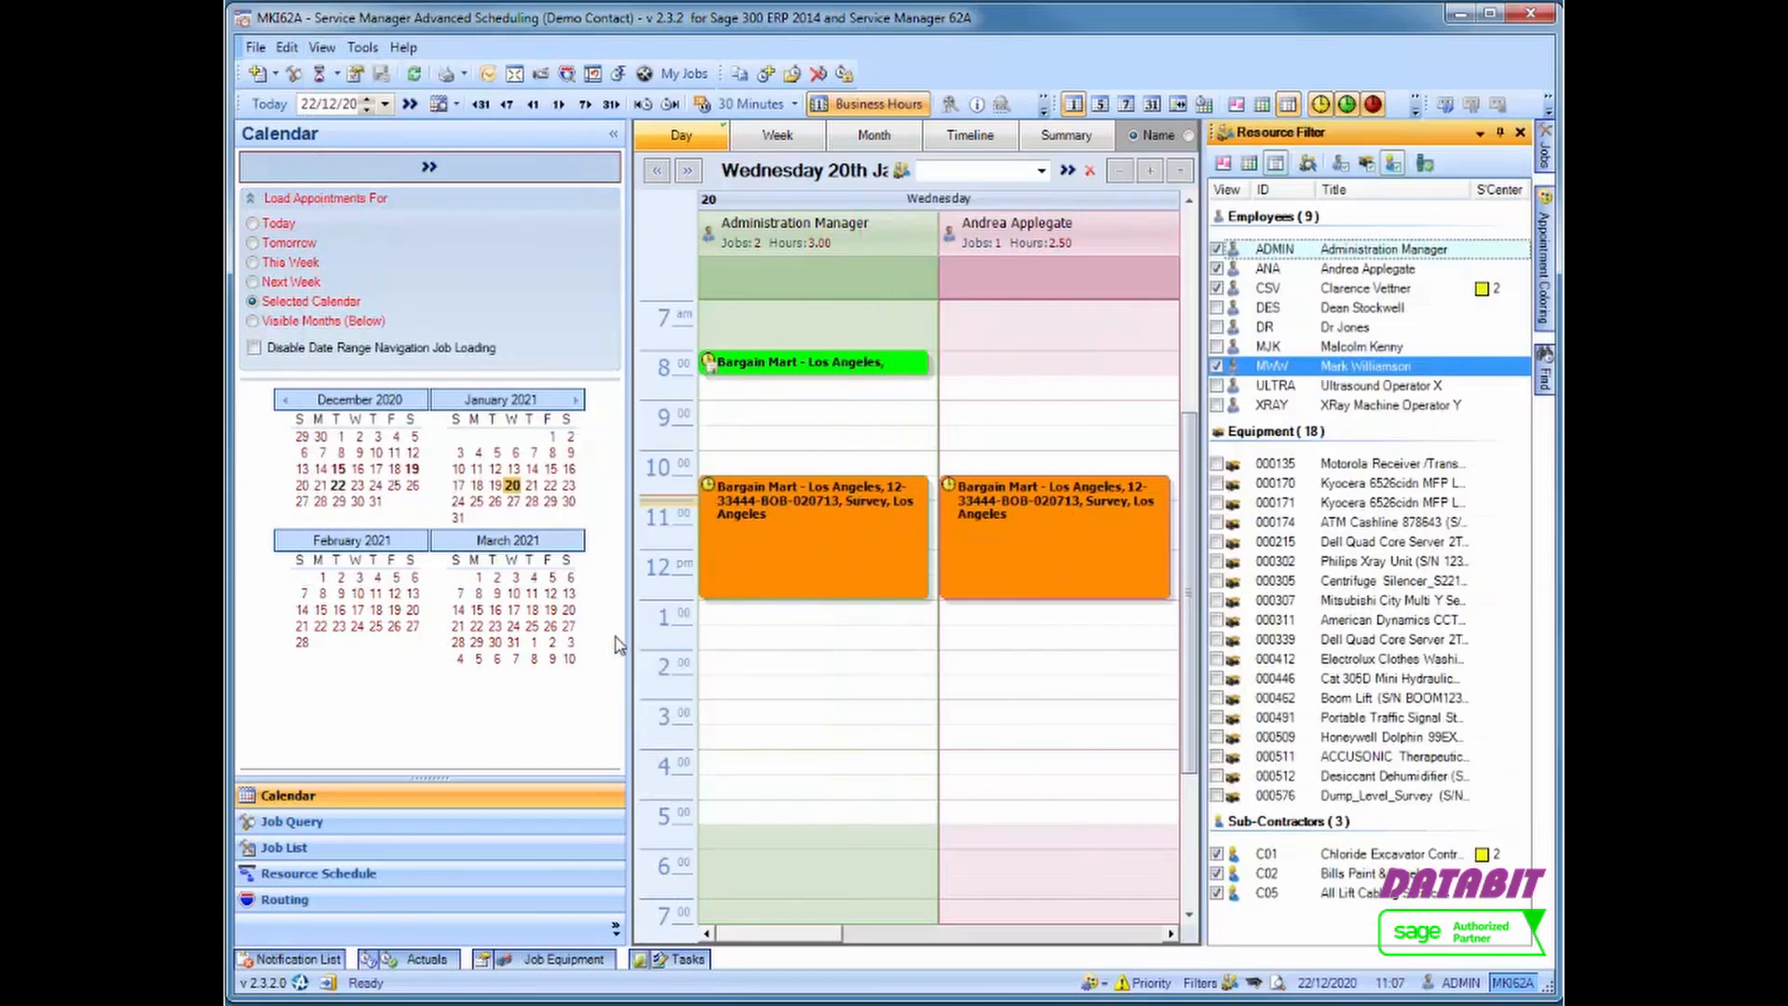
Review the items covered by Reset Interface, cancel the reset, and auto-hide the Resource Filter pane
click(362, 48)
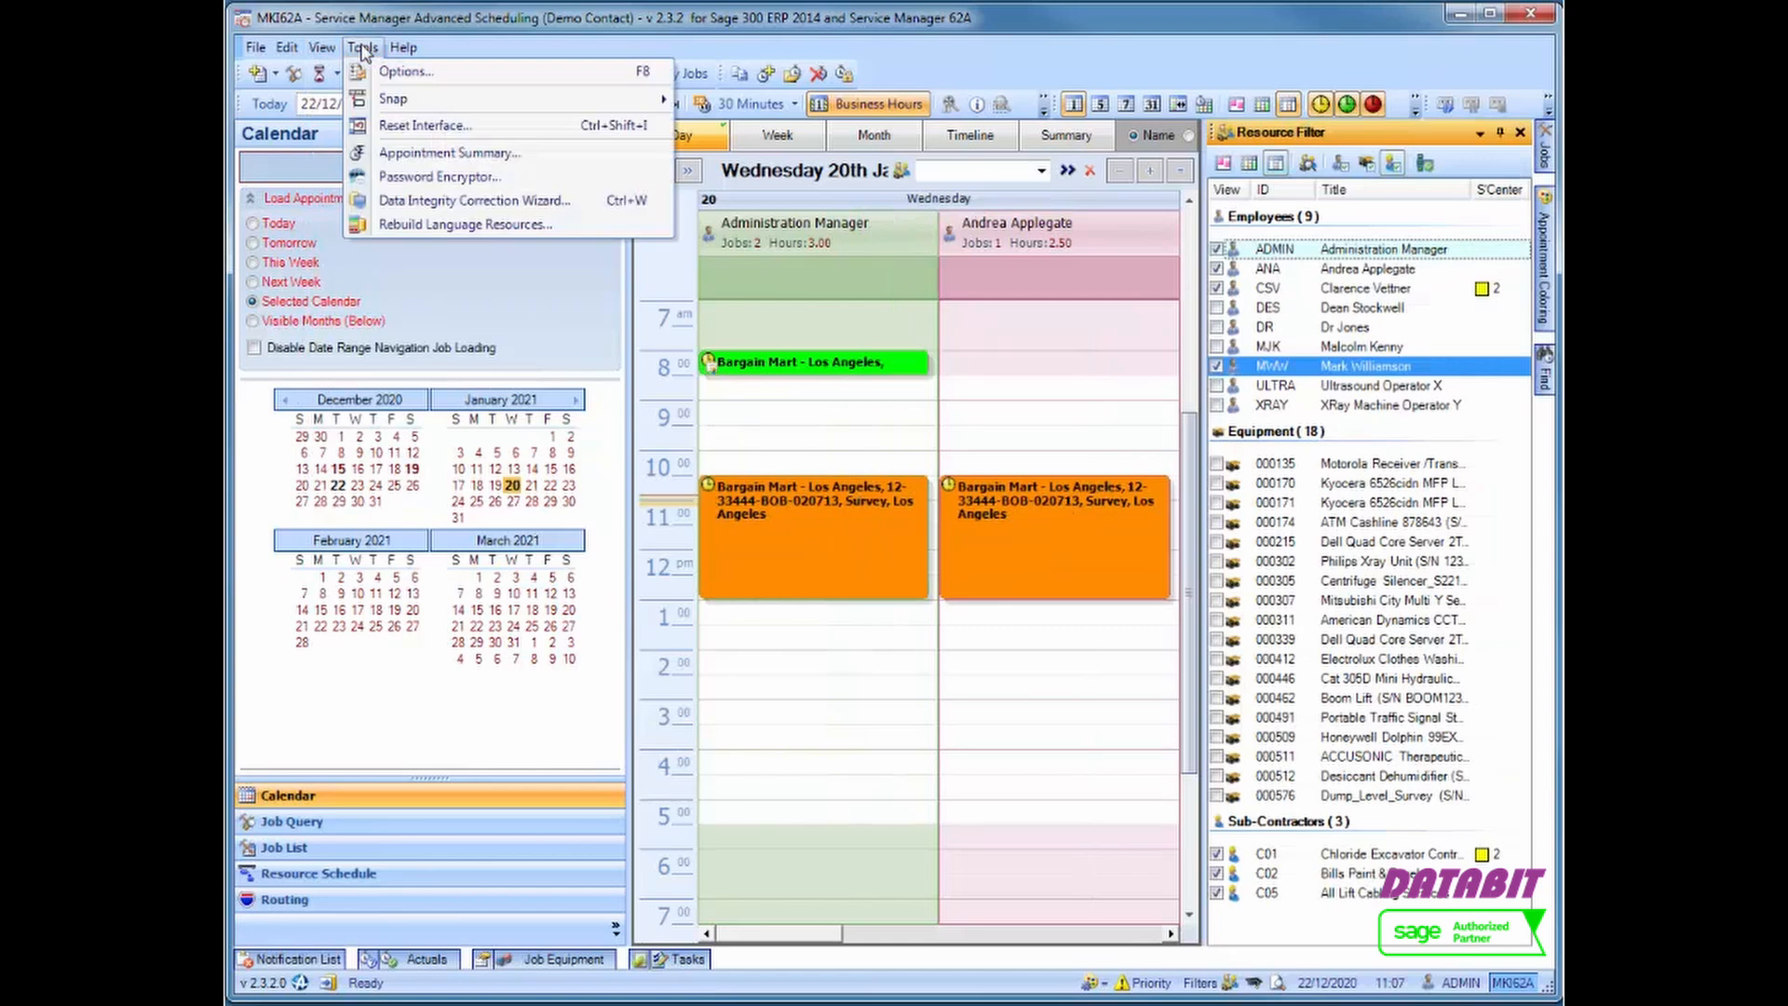
click(390, 126)
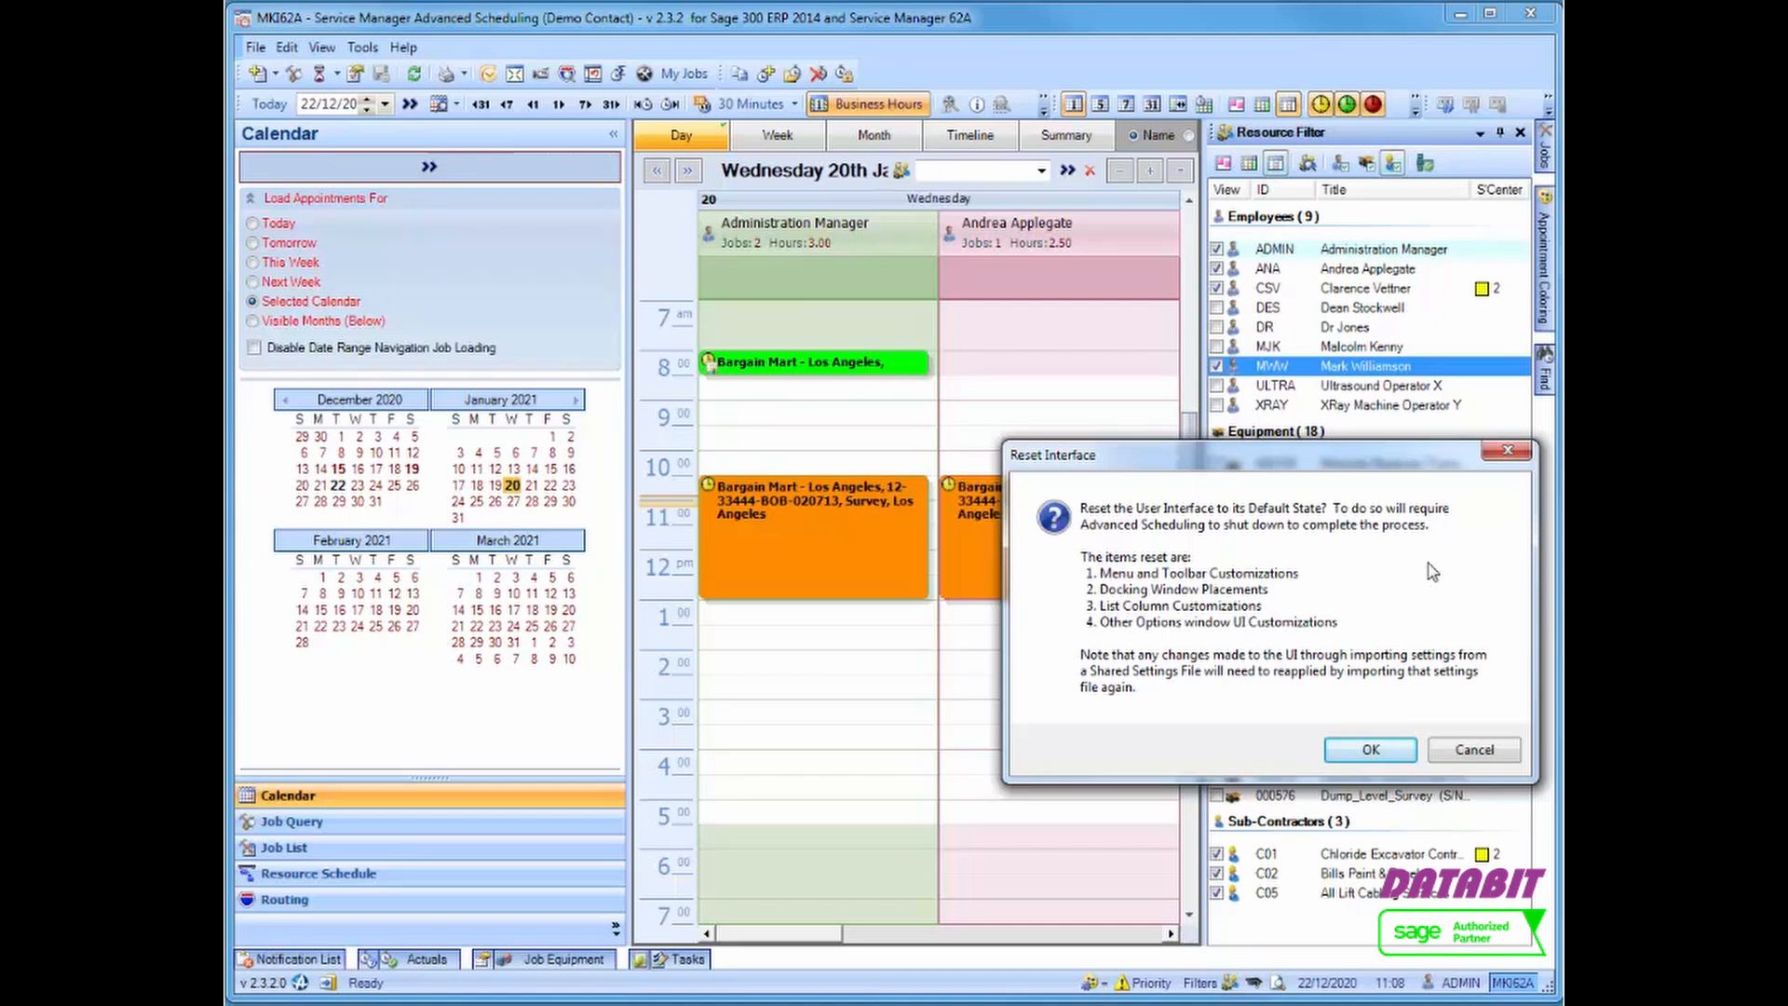
click(1471, 750)
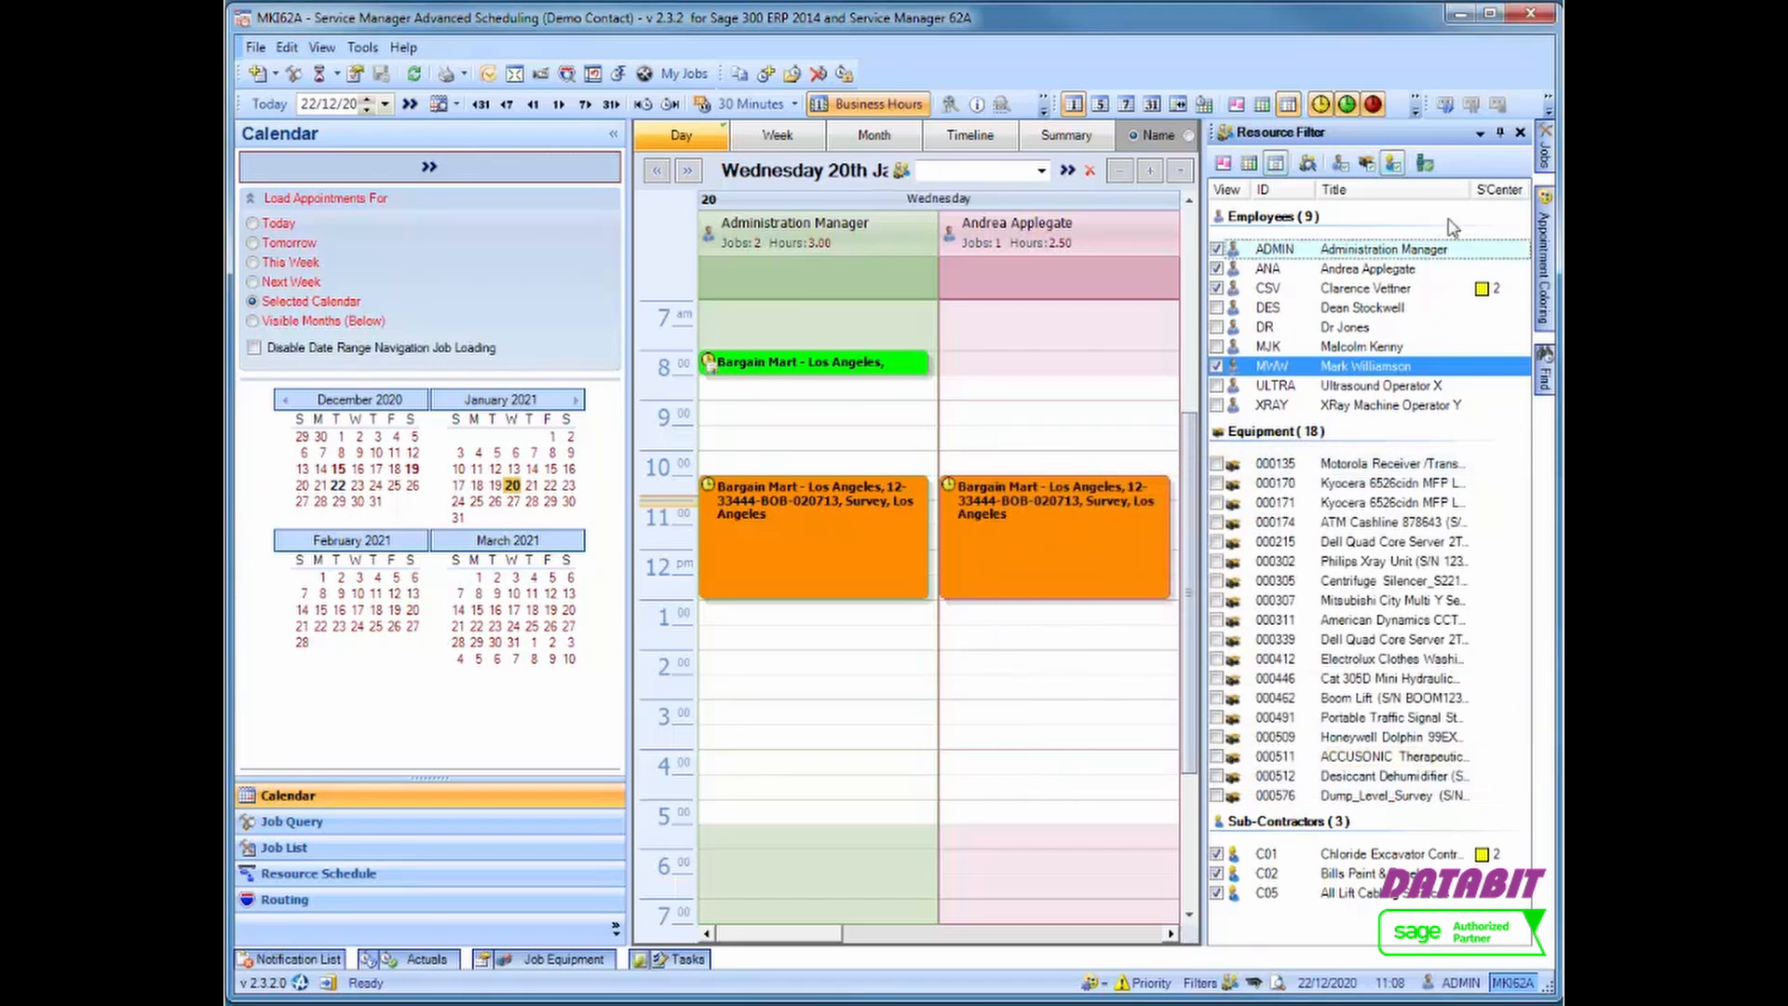
click(1499, 136)
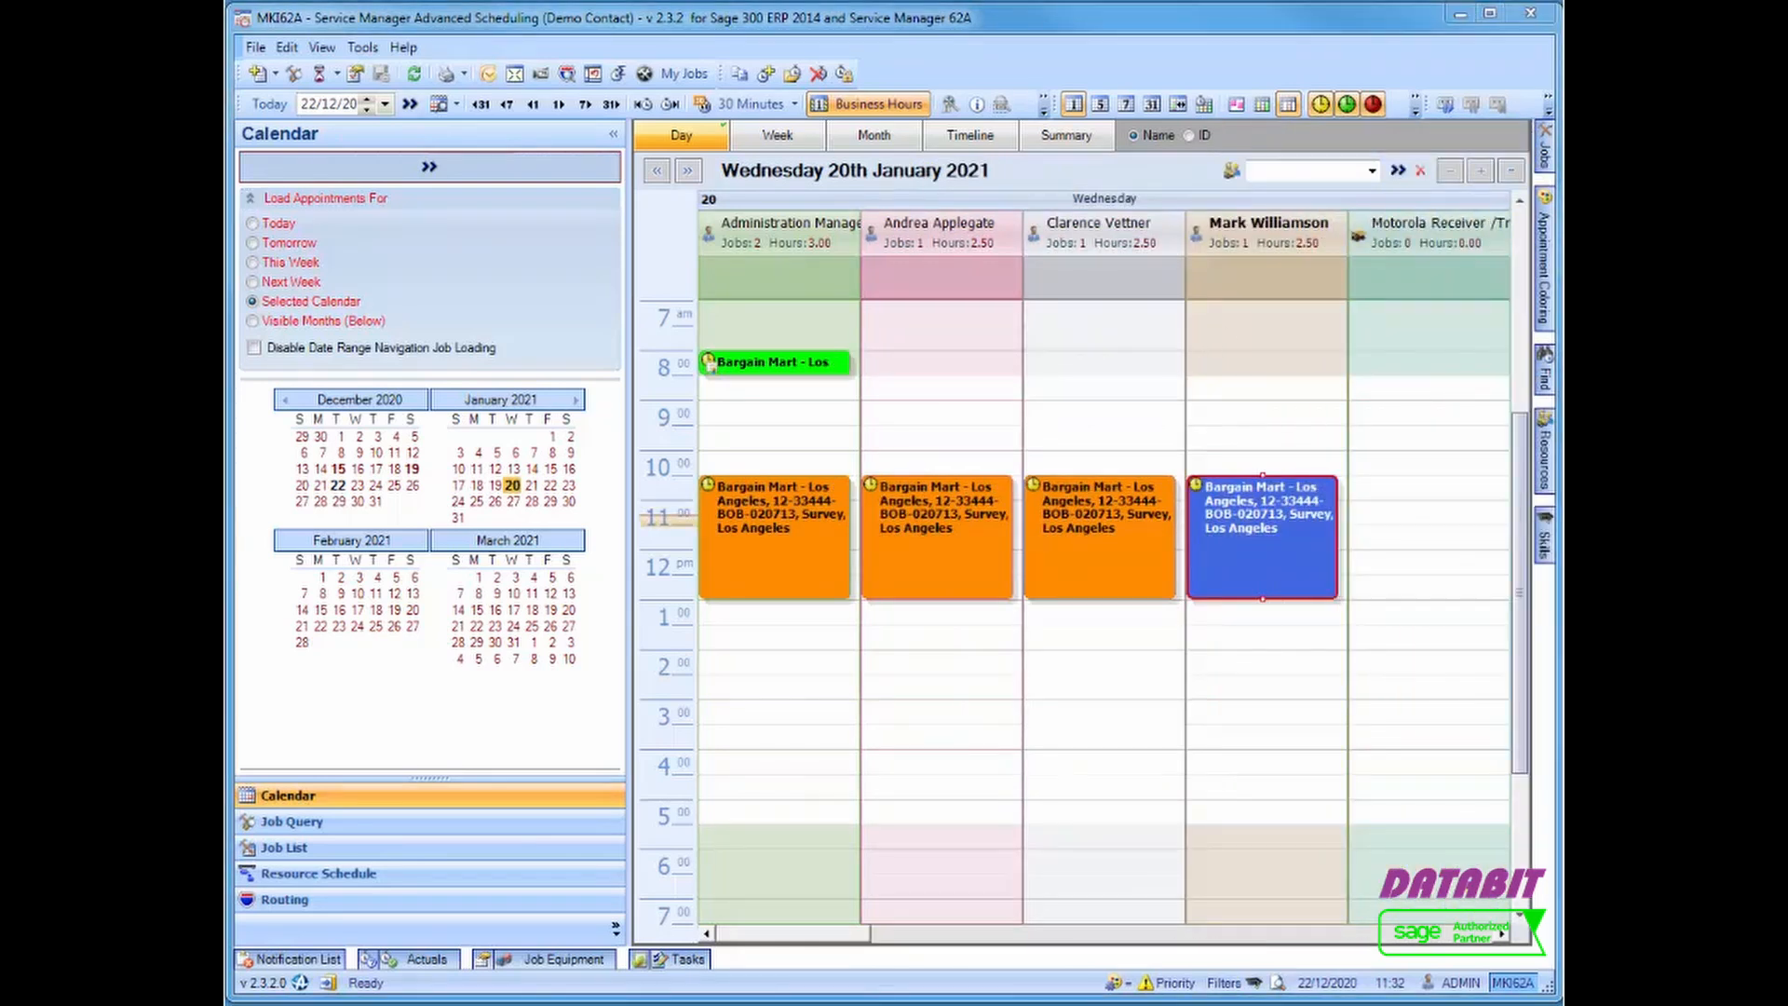
Display the schedule for 22 December 2020 and color its appointments by Job
click(336, 485)
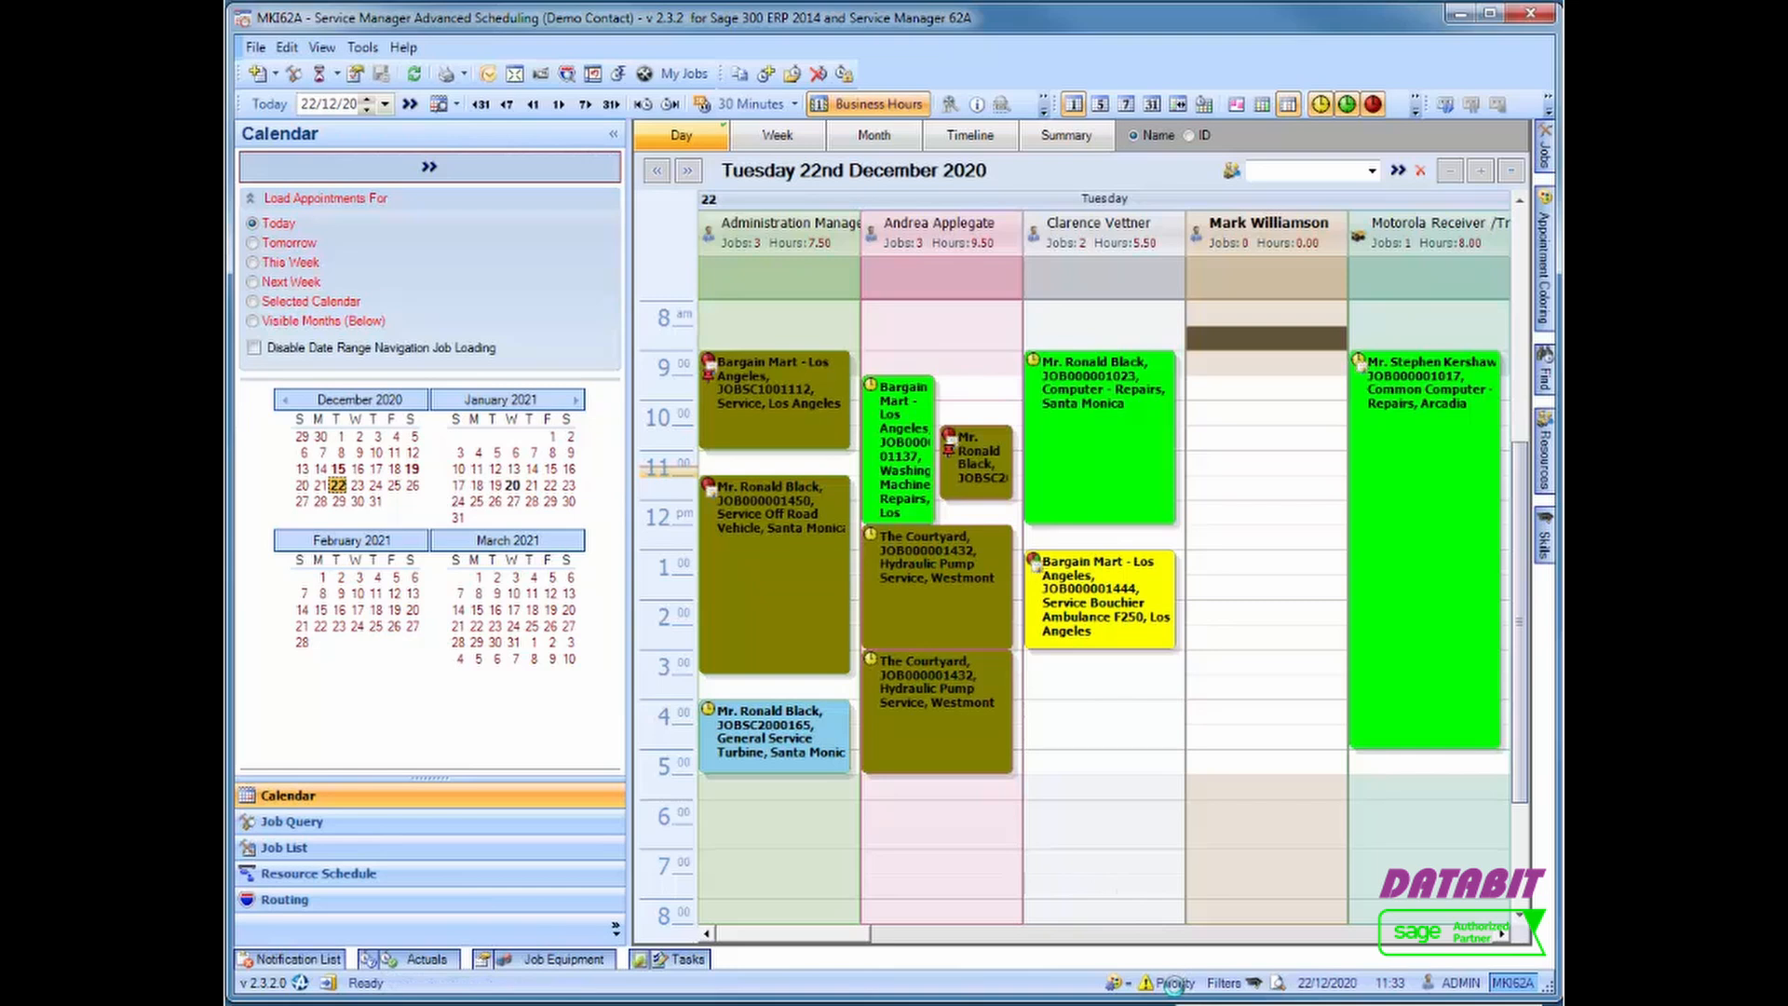
click(1174, 985)
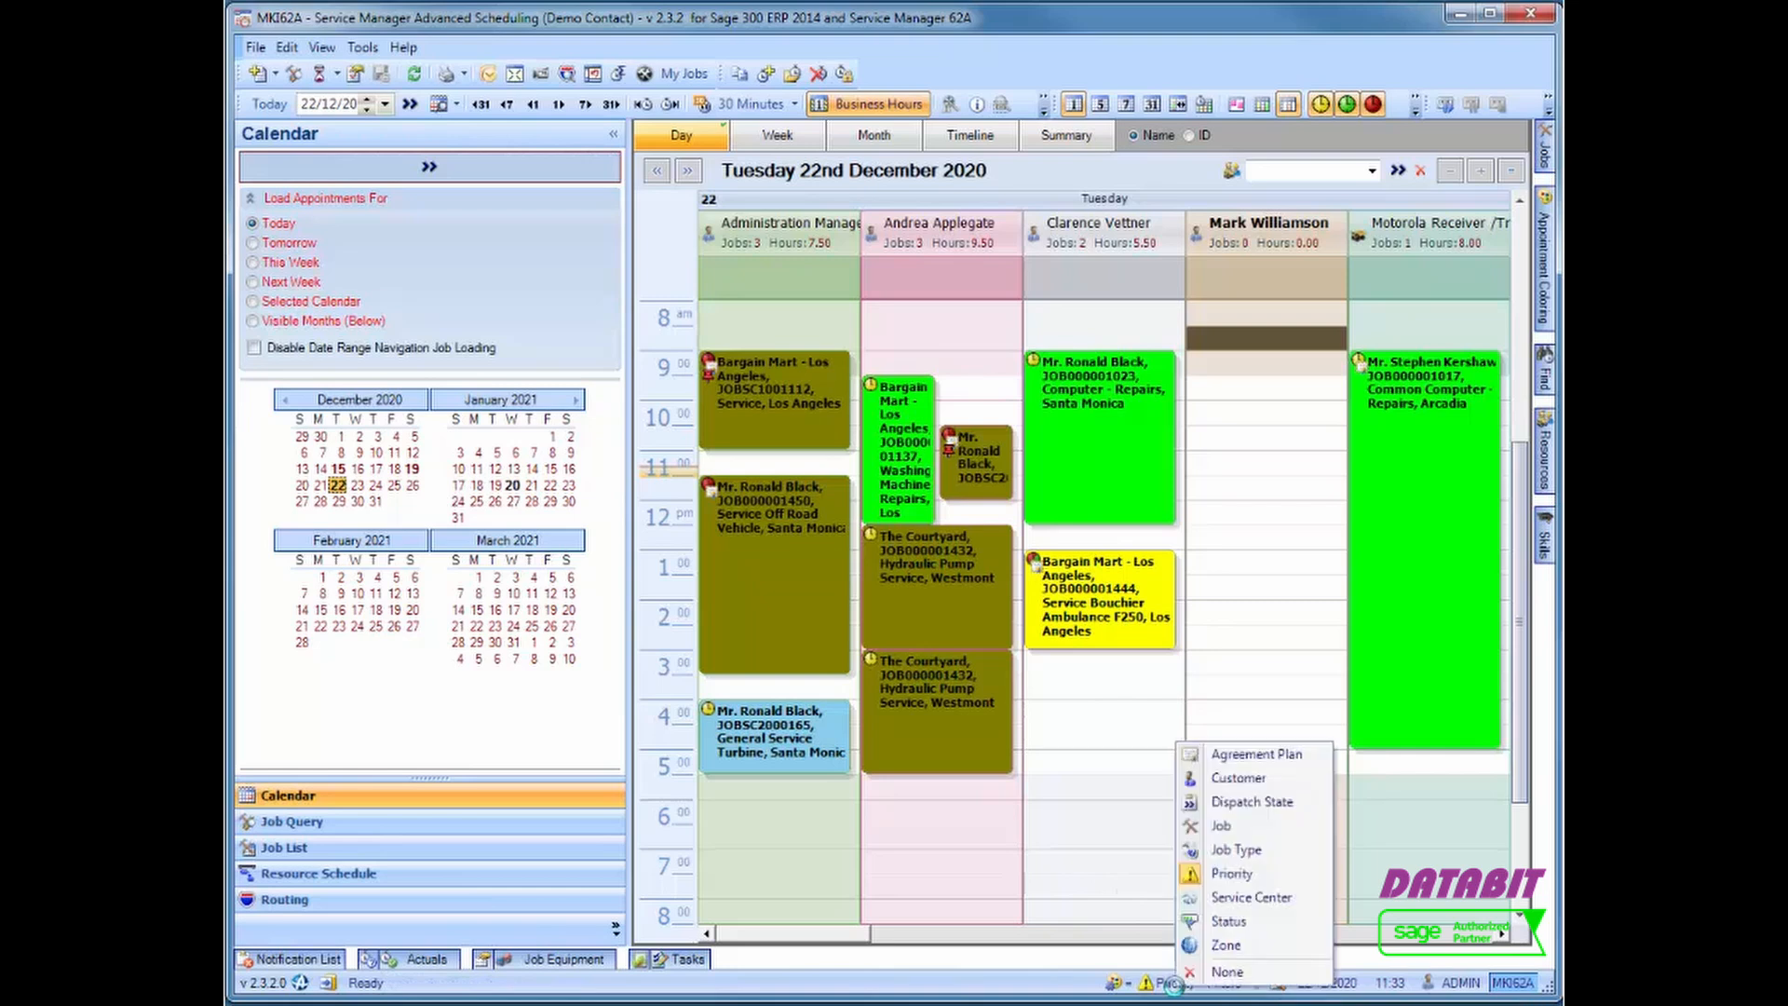
click(1243, 827)
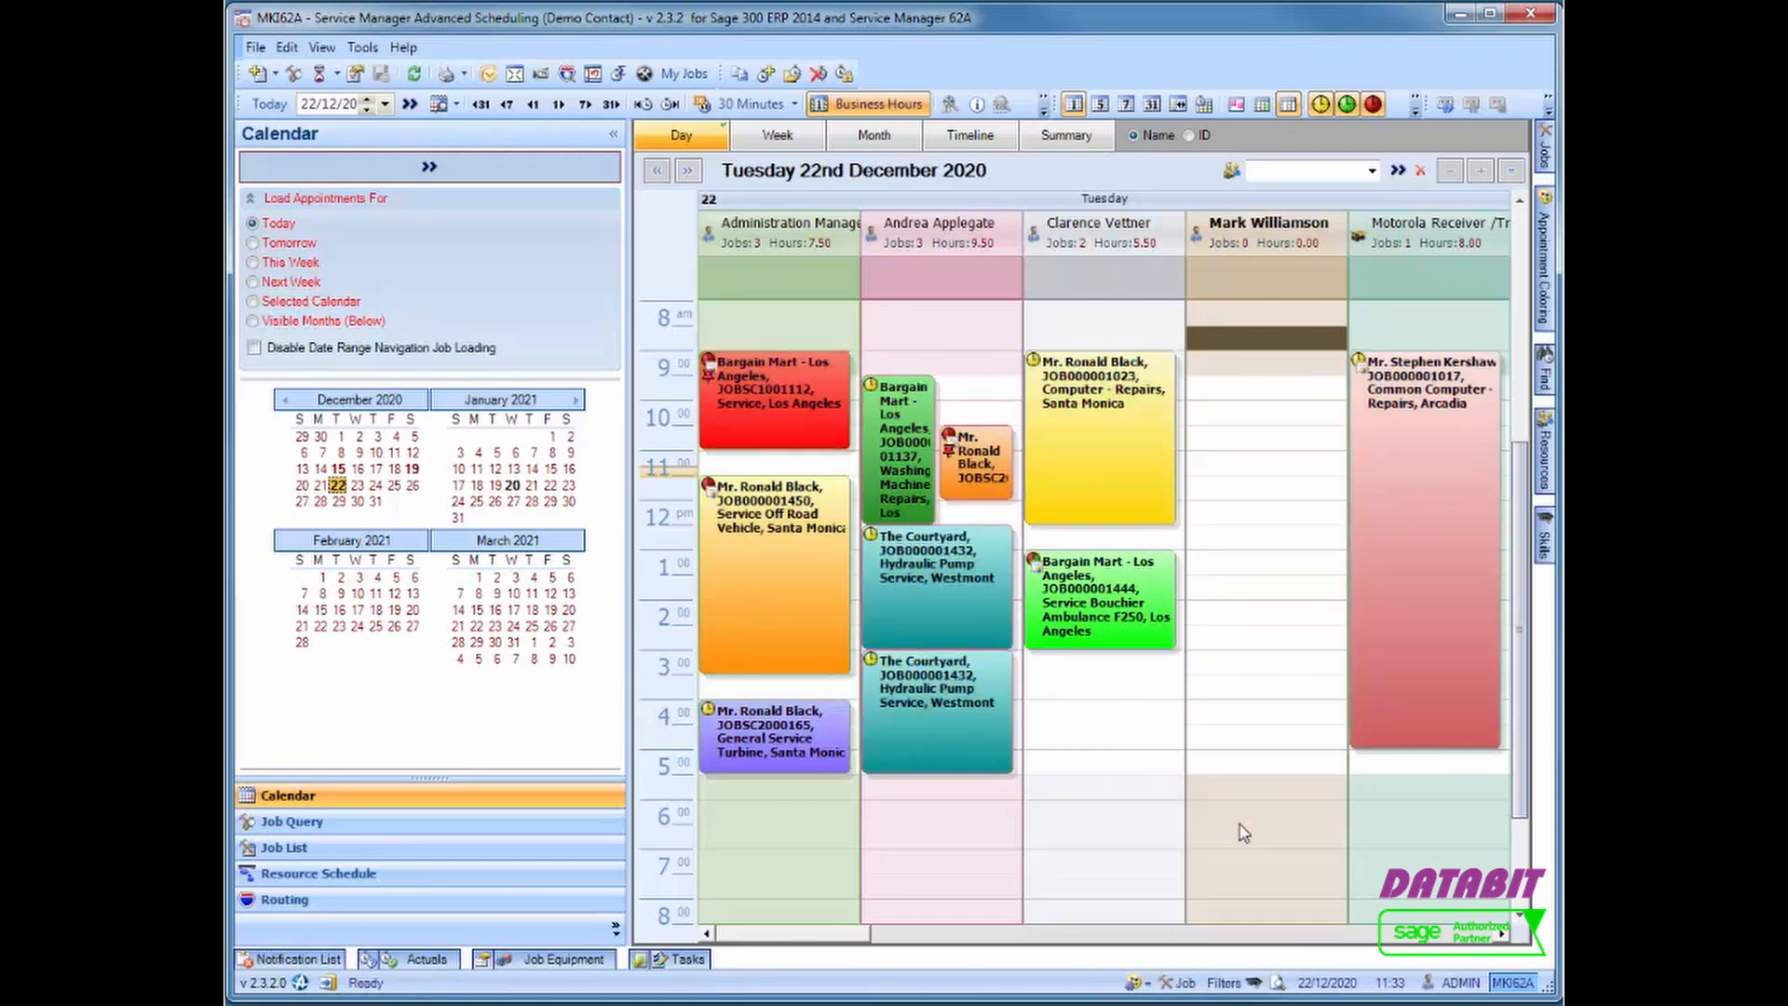
Change the appointment coloring to Dispatch State and select the 9 AM Computer - Repairs appointment for JOB000001023
click(1537, 298)
click(1517, 165)
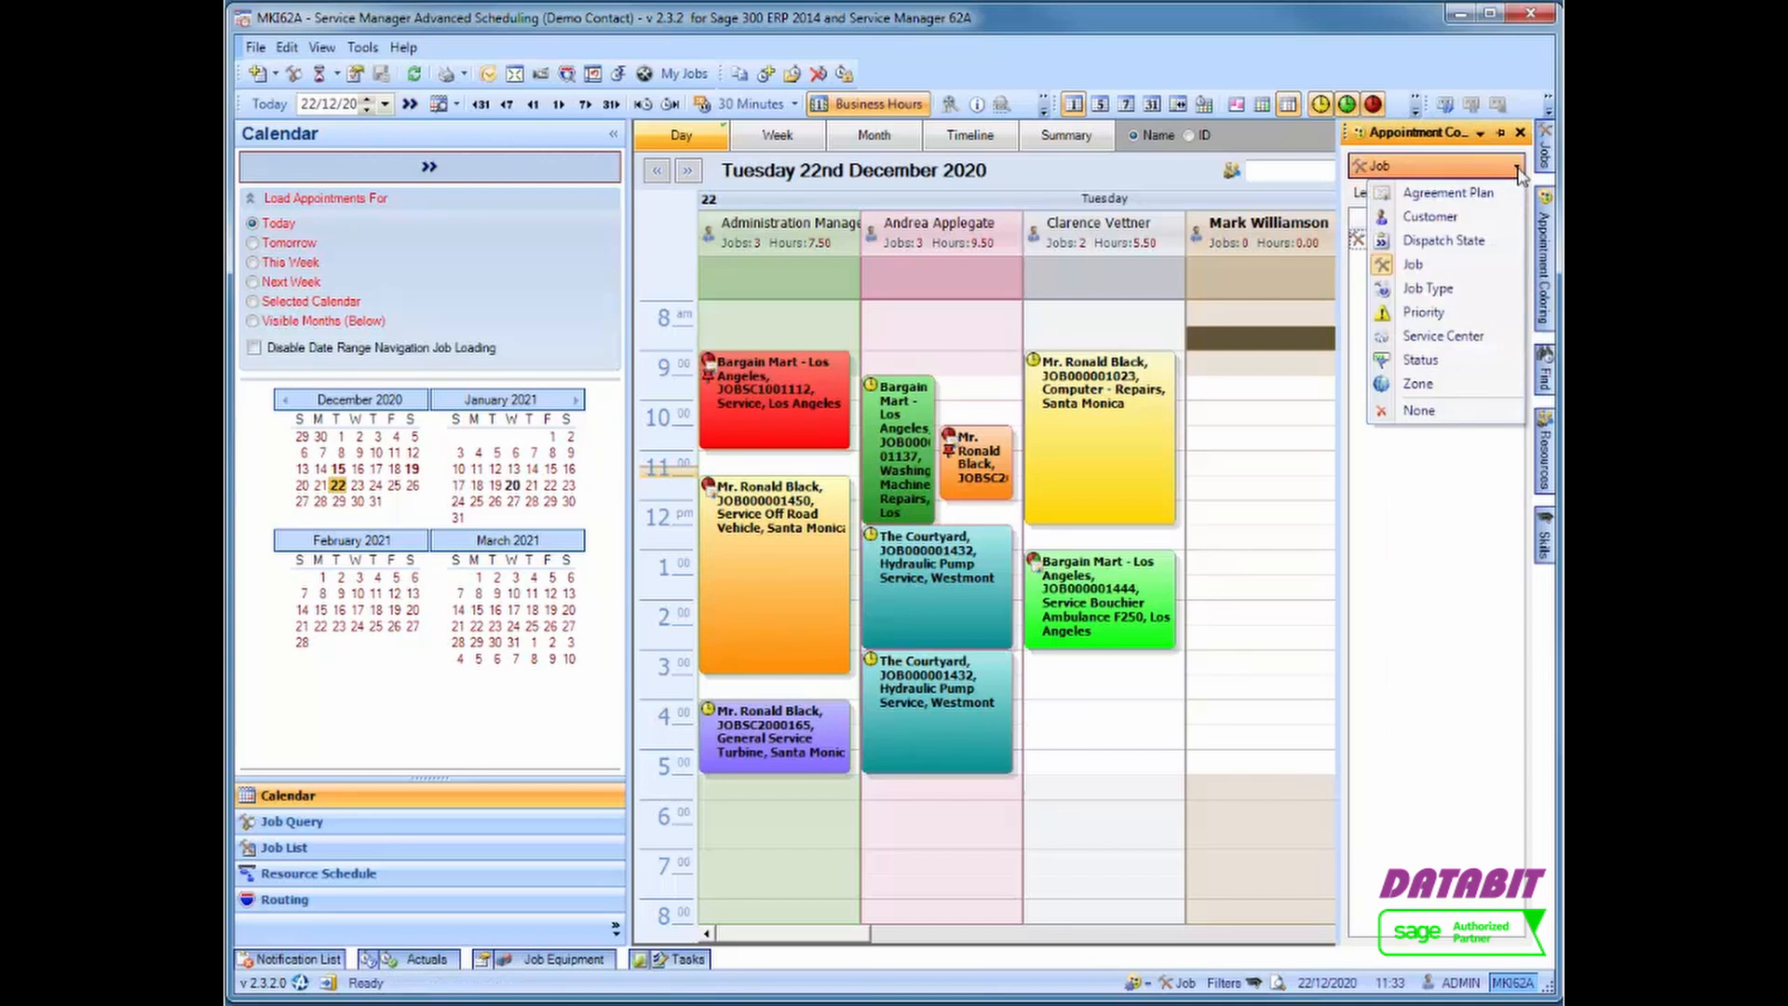
click(1467, 242)
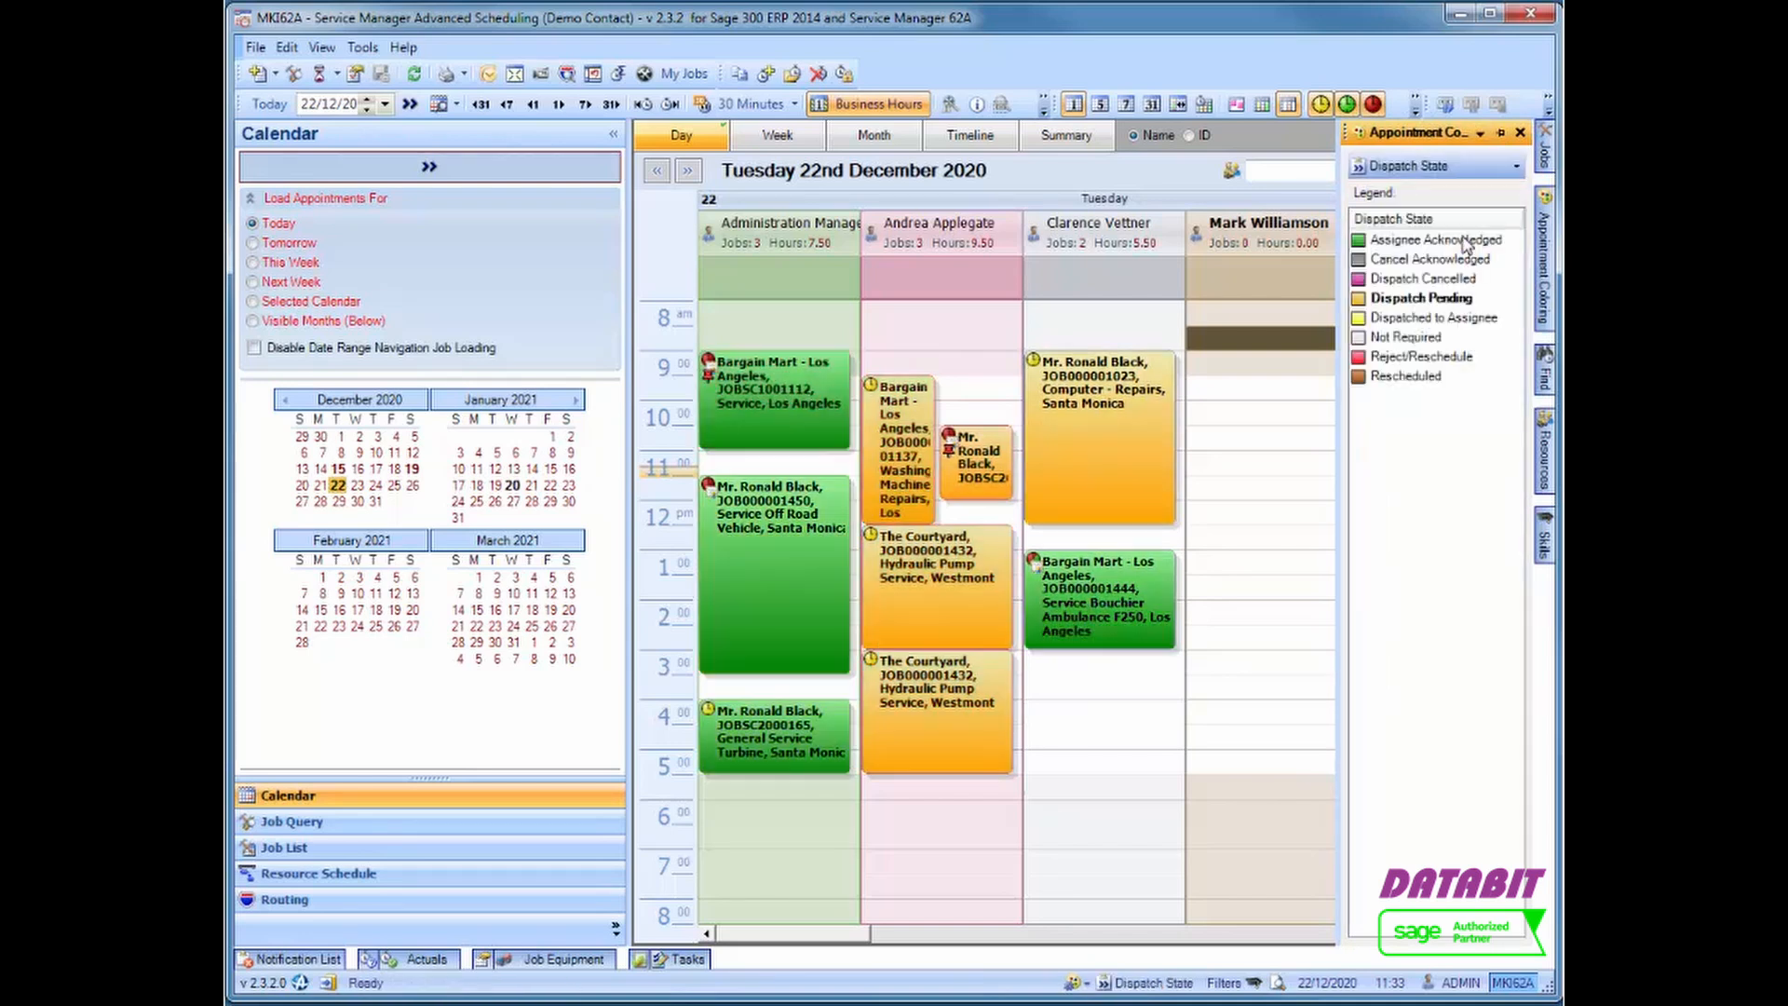
click(1140, 443)
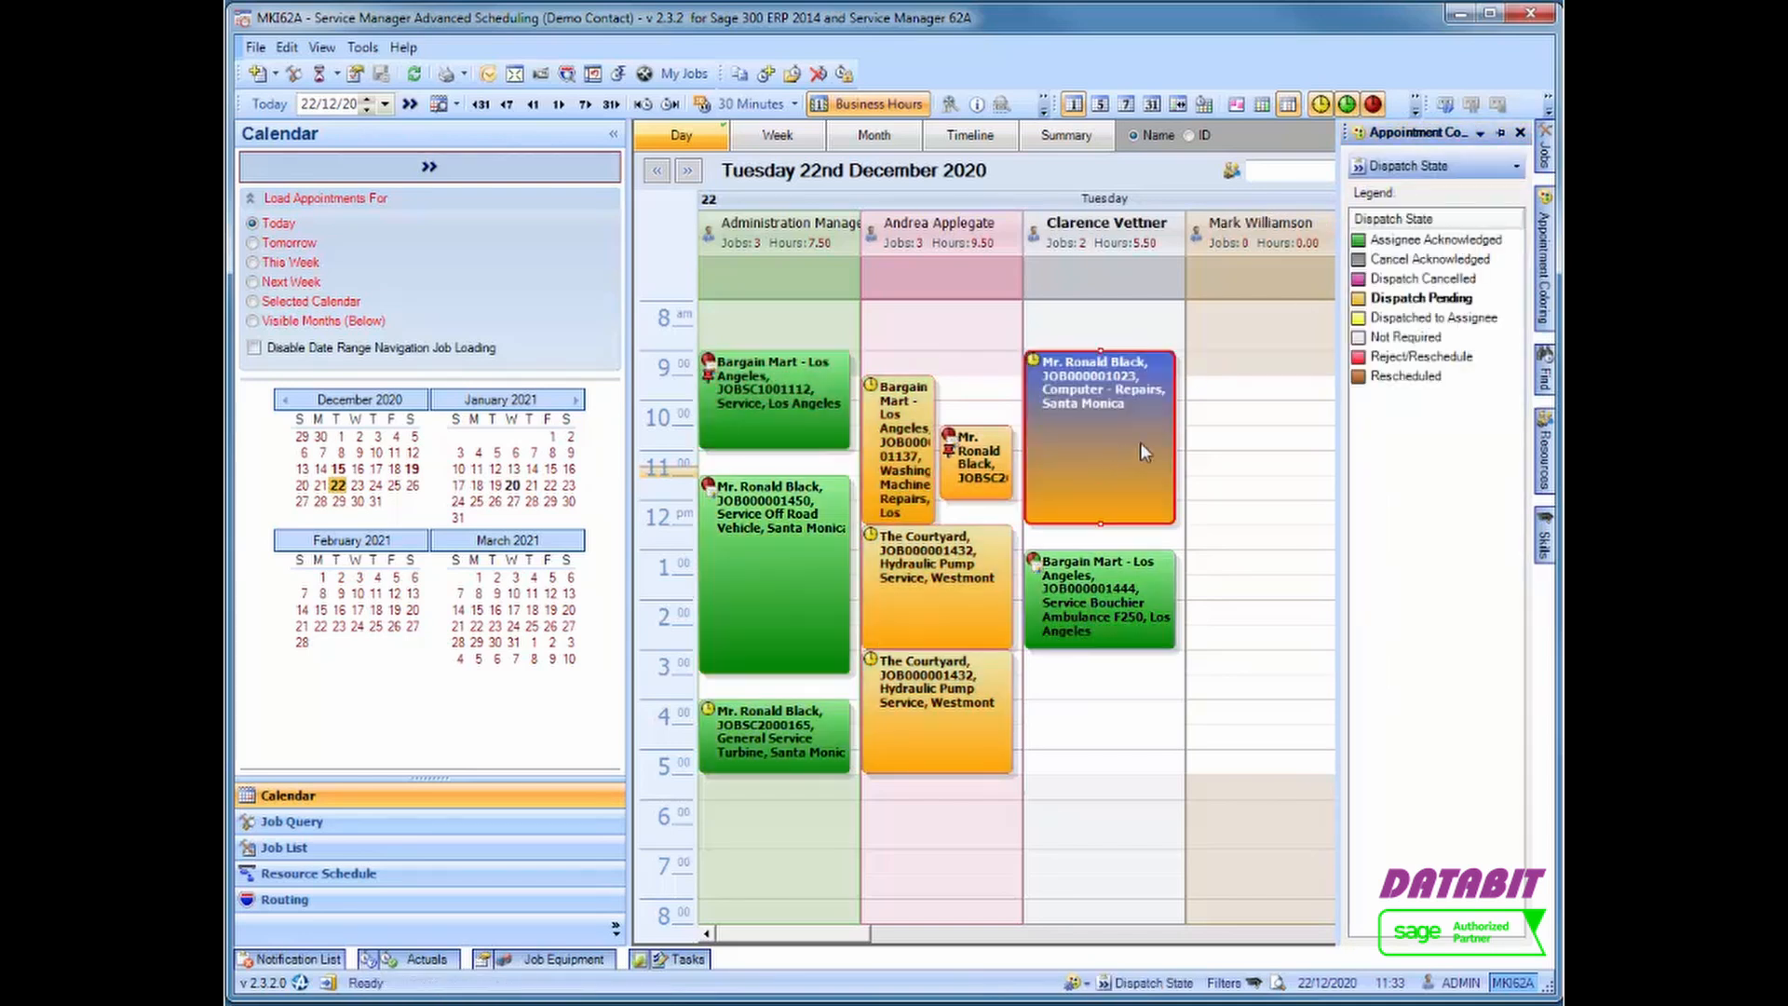
Open the Dispatch Pending color pattern for editing, review its background color and style settings, and cancel
mouse_move(1544, 261)
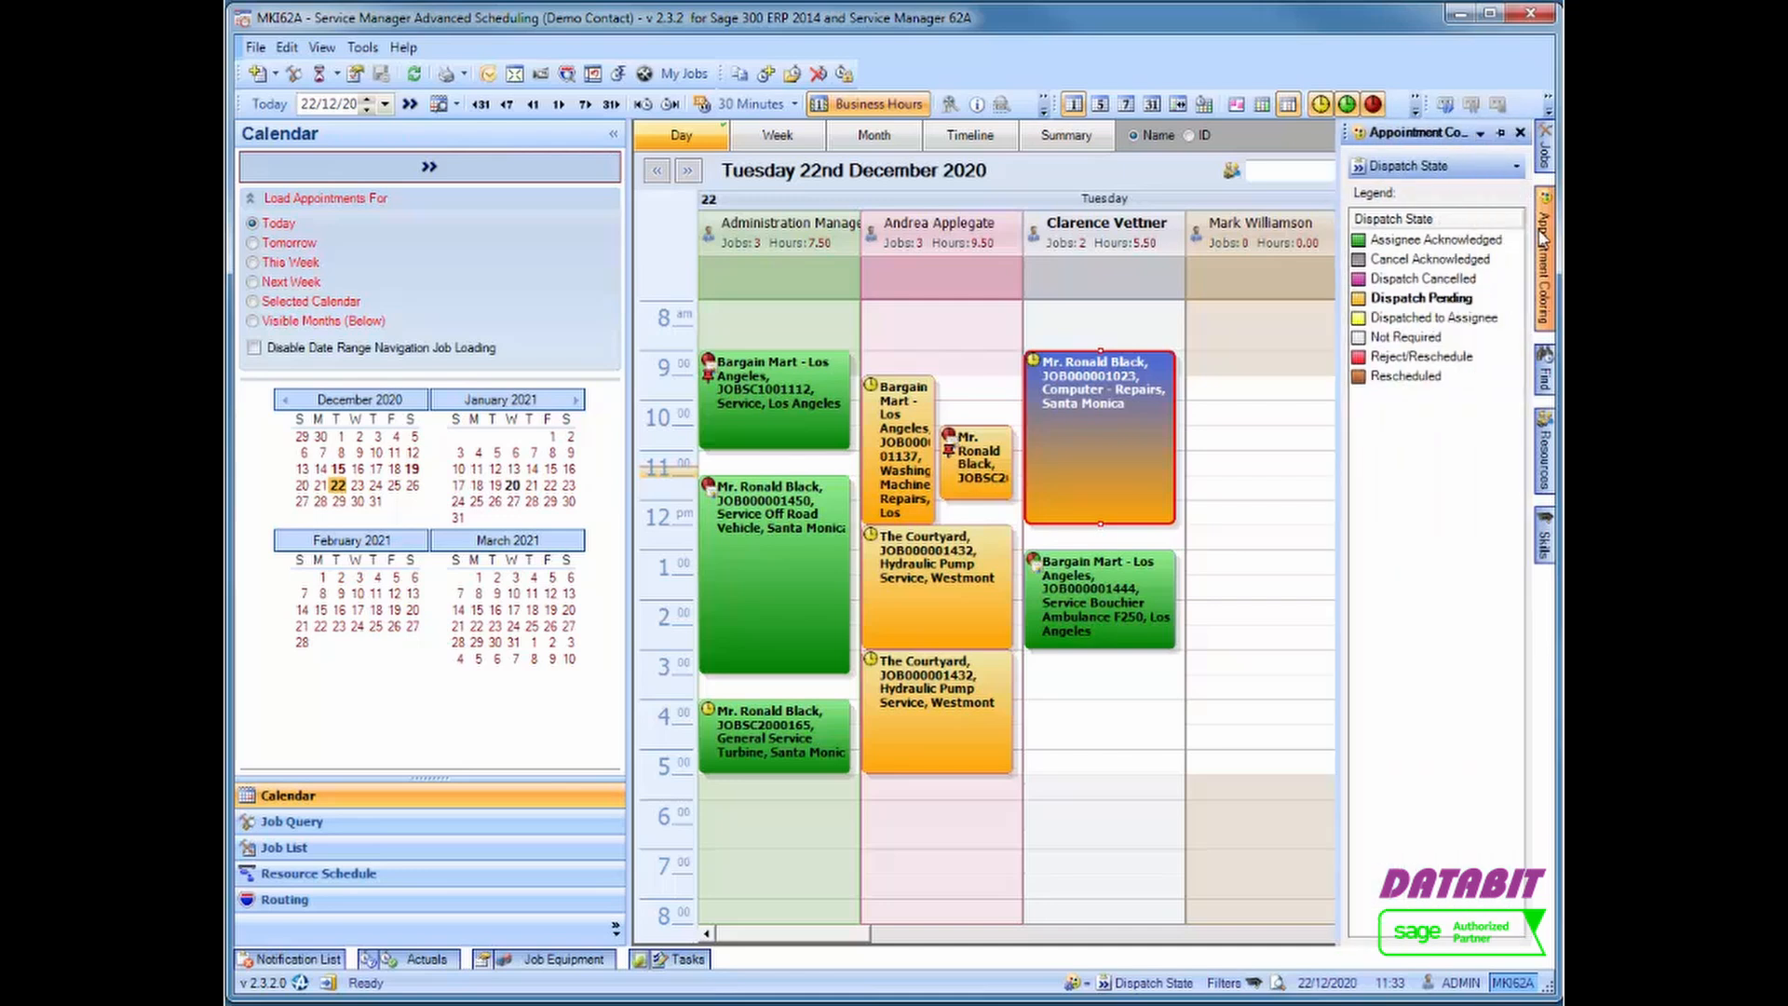
right_click(1434, 299)
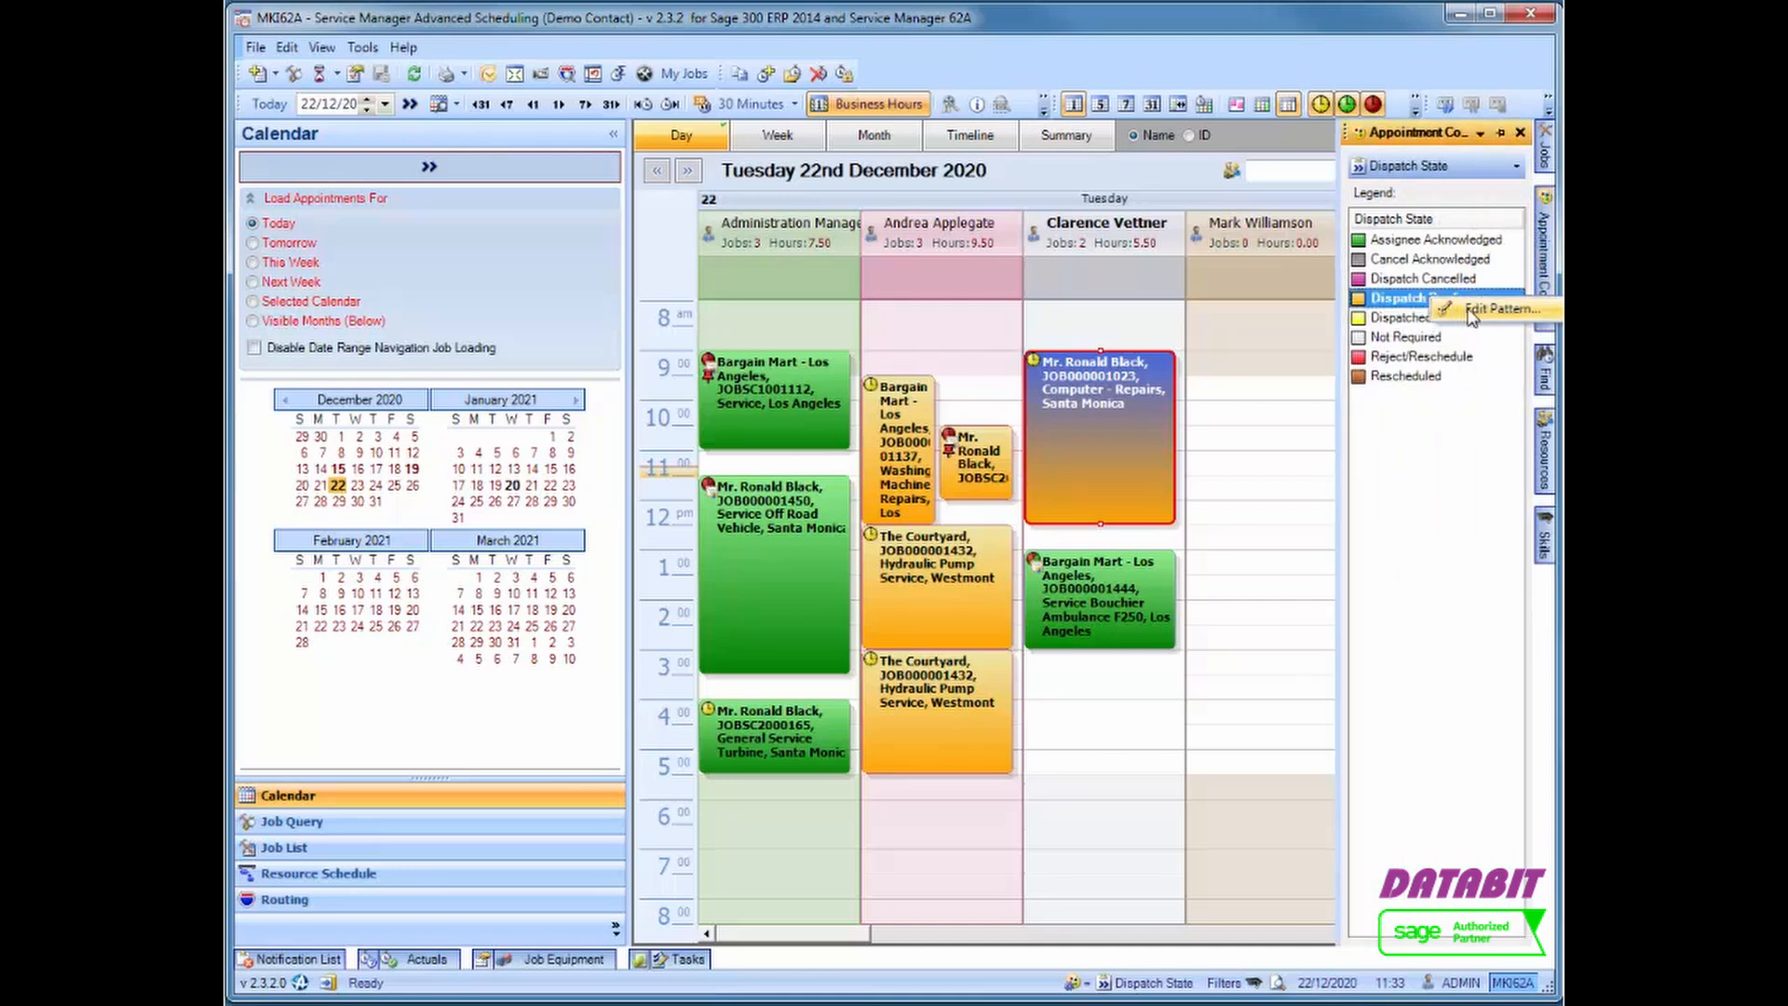
click(1467, 313)
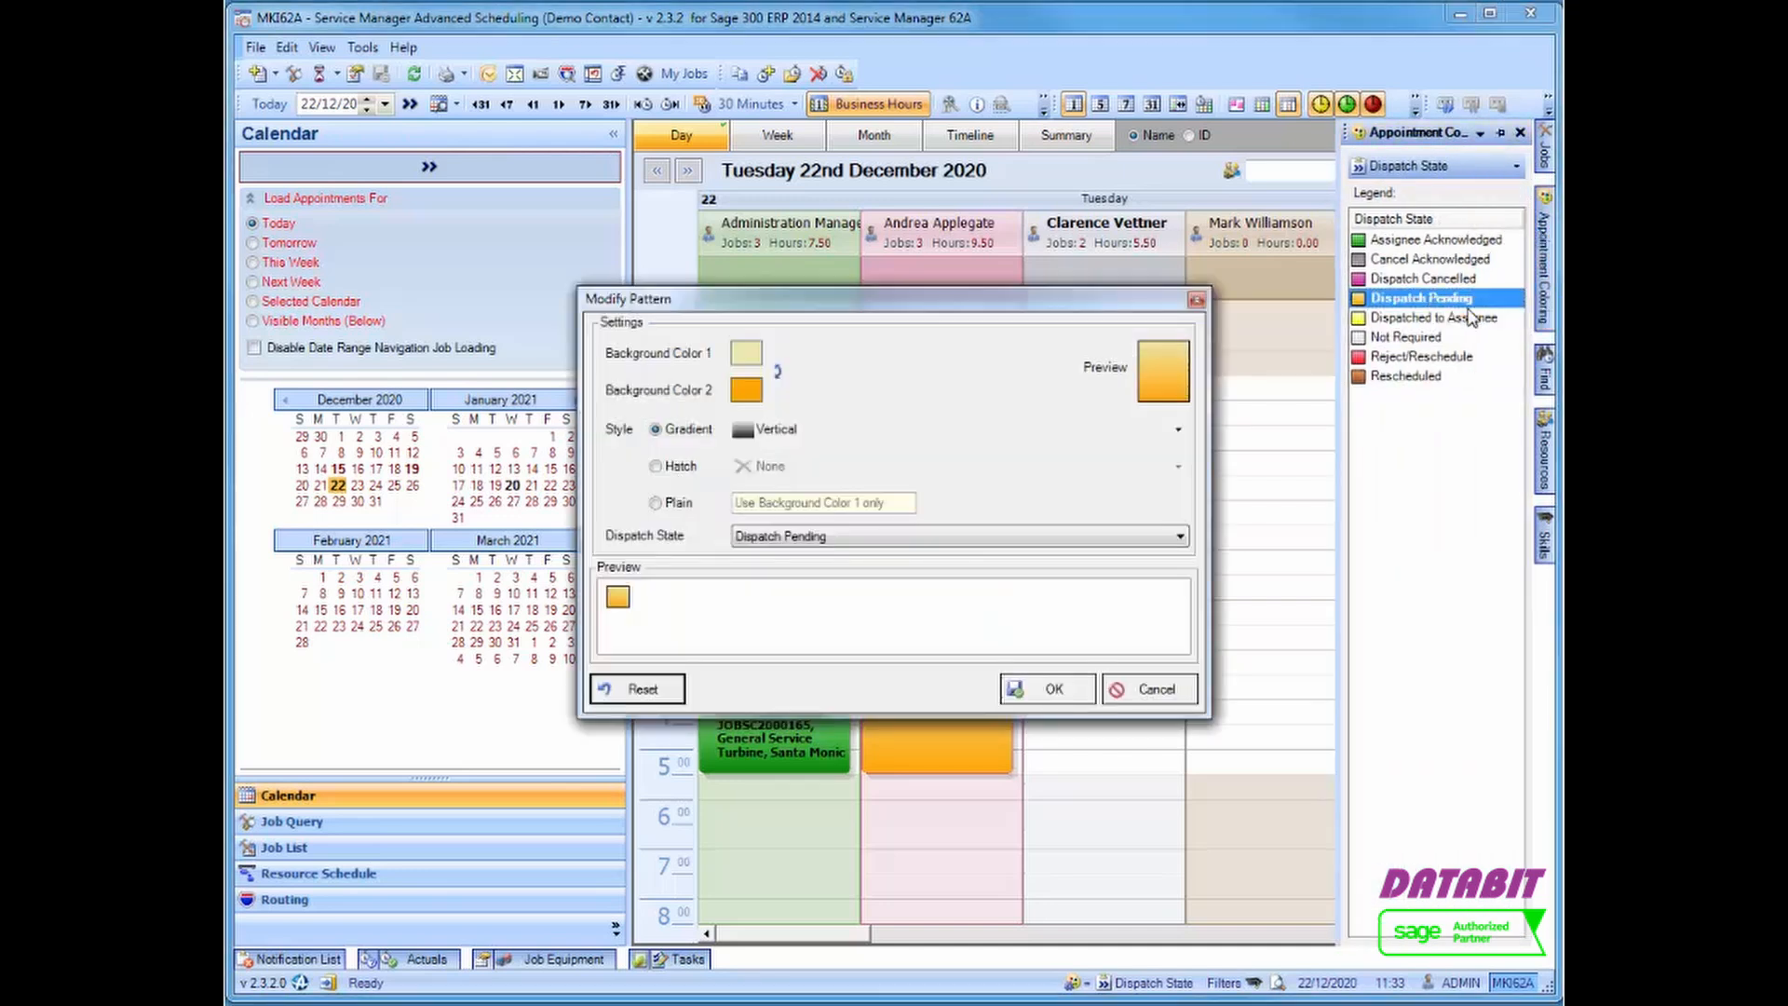
click(1161, 690)
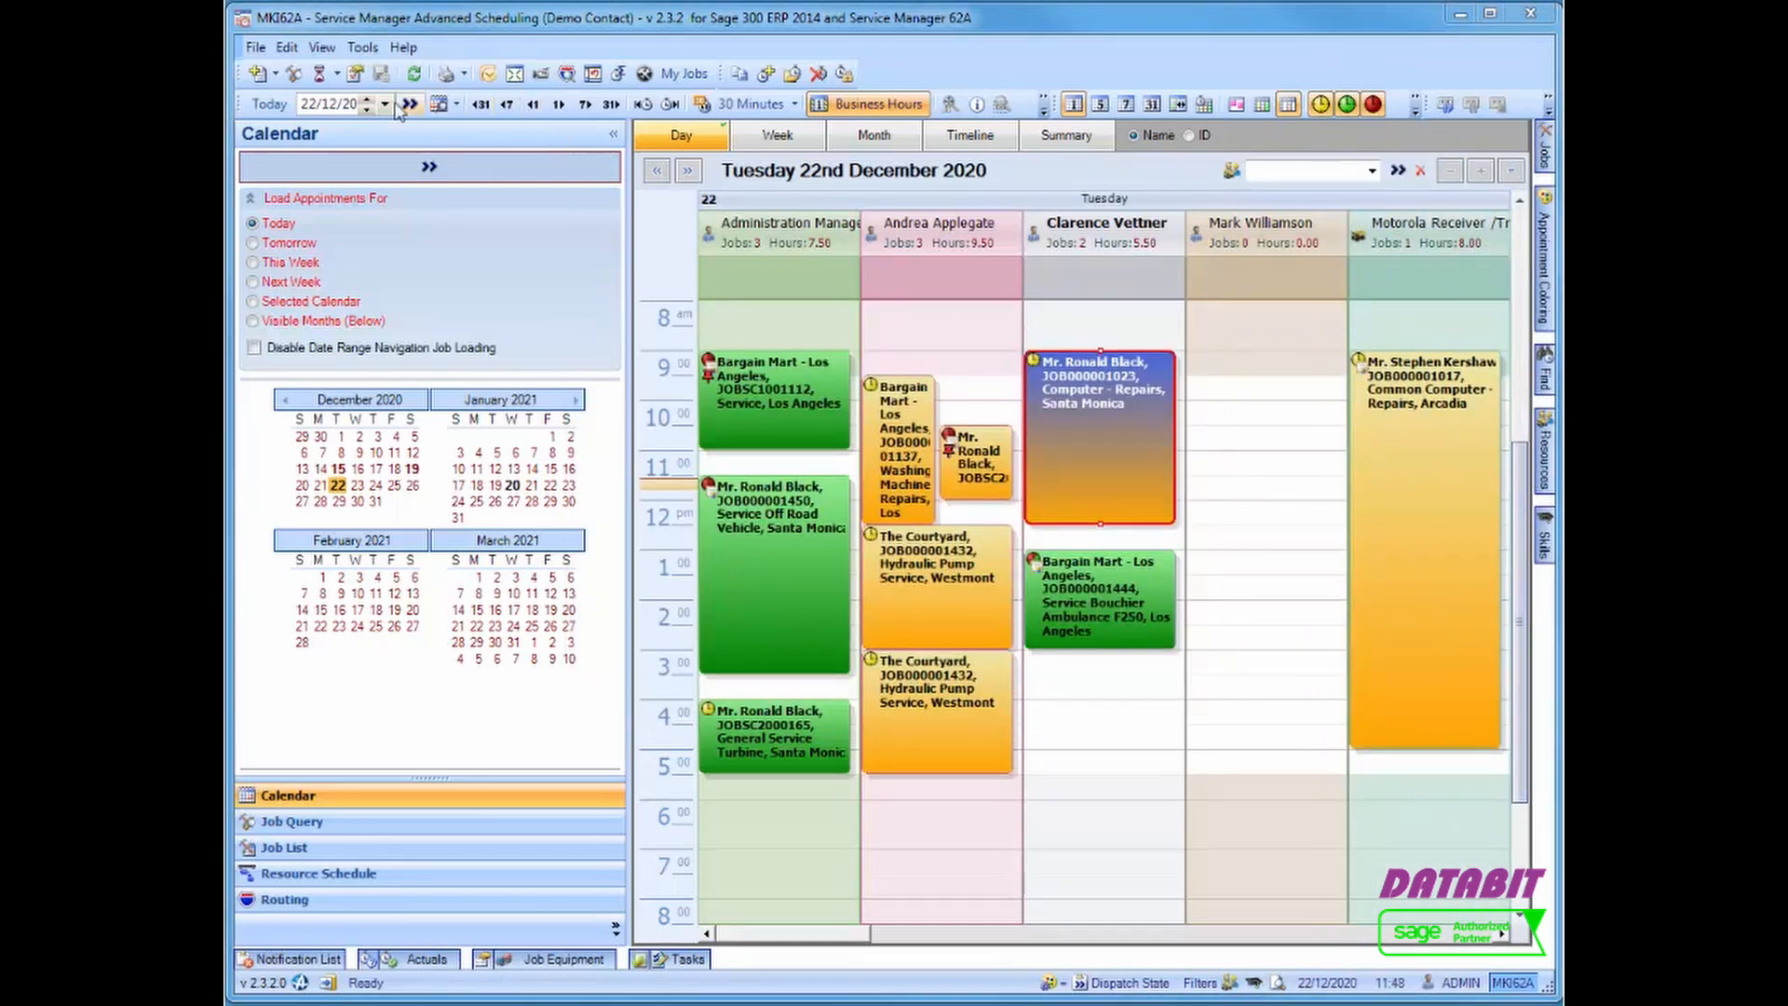
Open the Work Groups pane and auto-hide it, and apply the employee selection in the Resource Filter
click(326, 54)
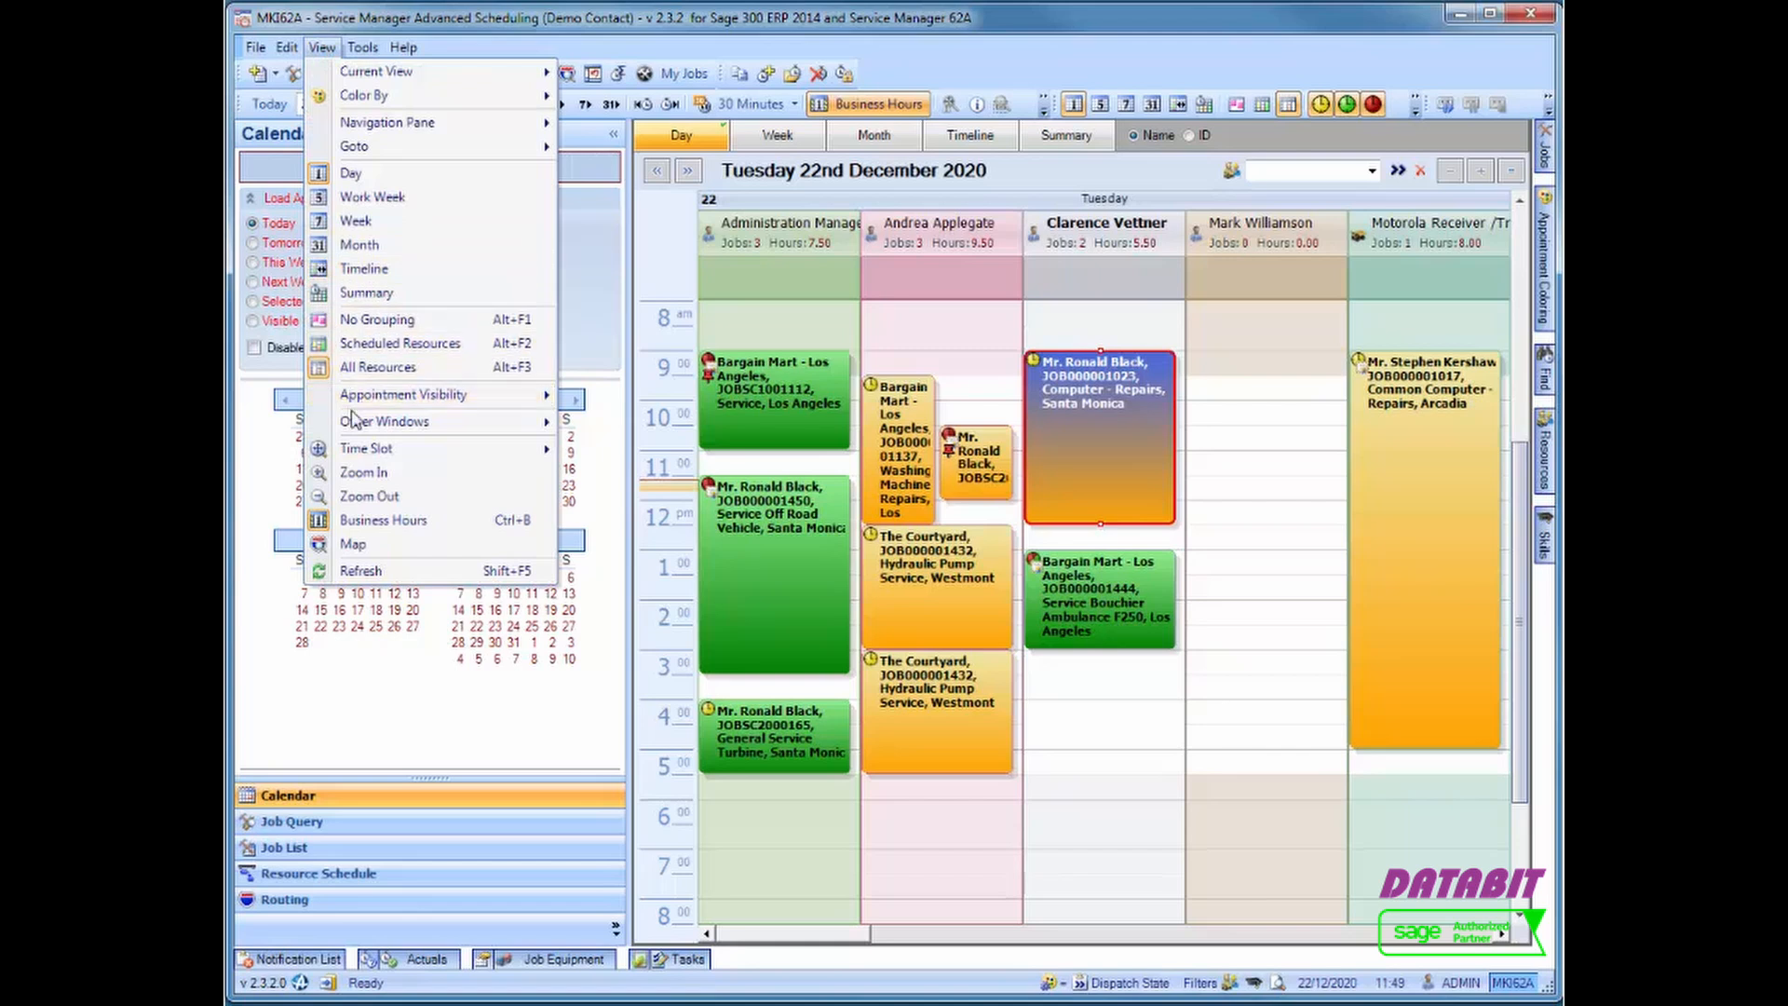
mouse_move(448, 429)
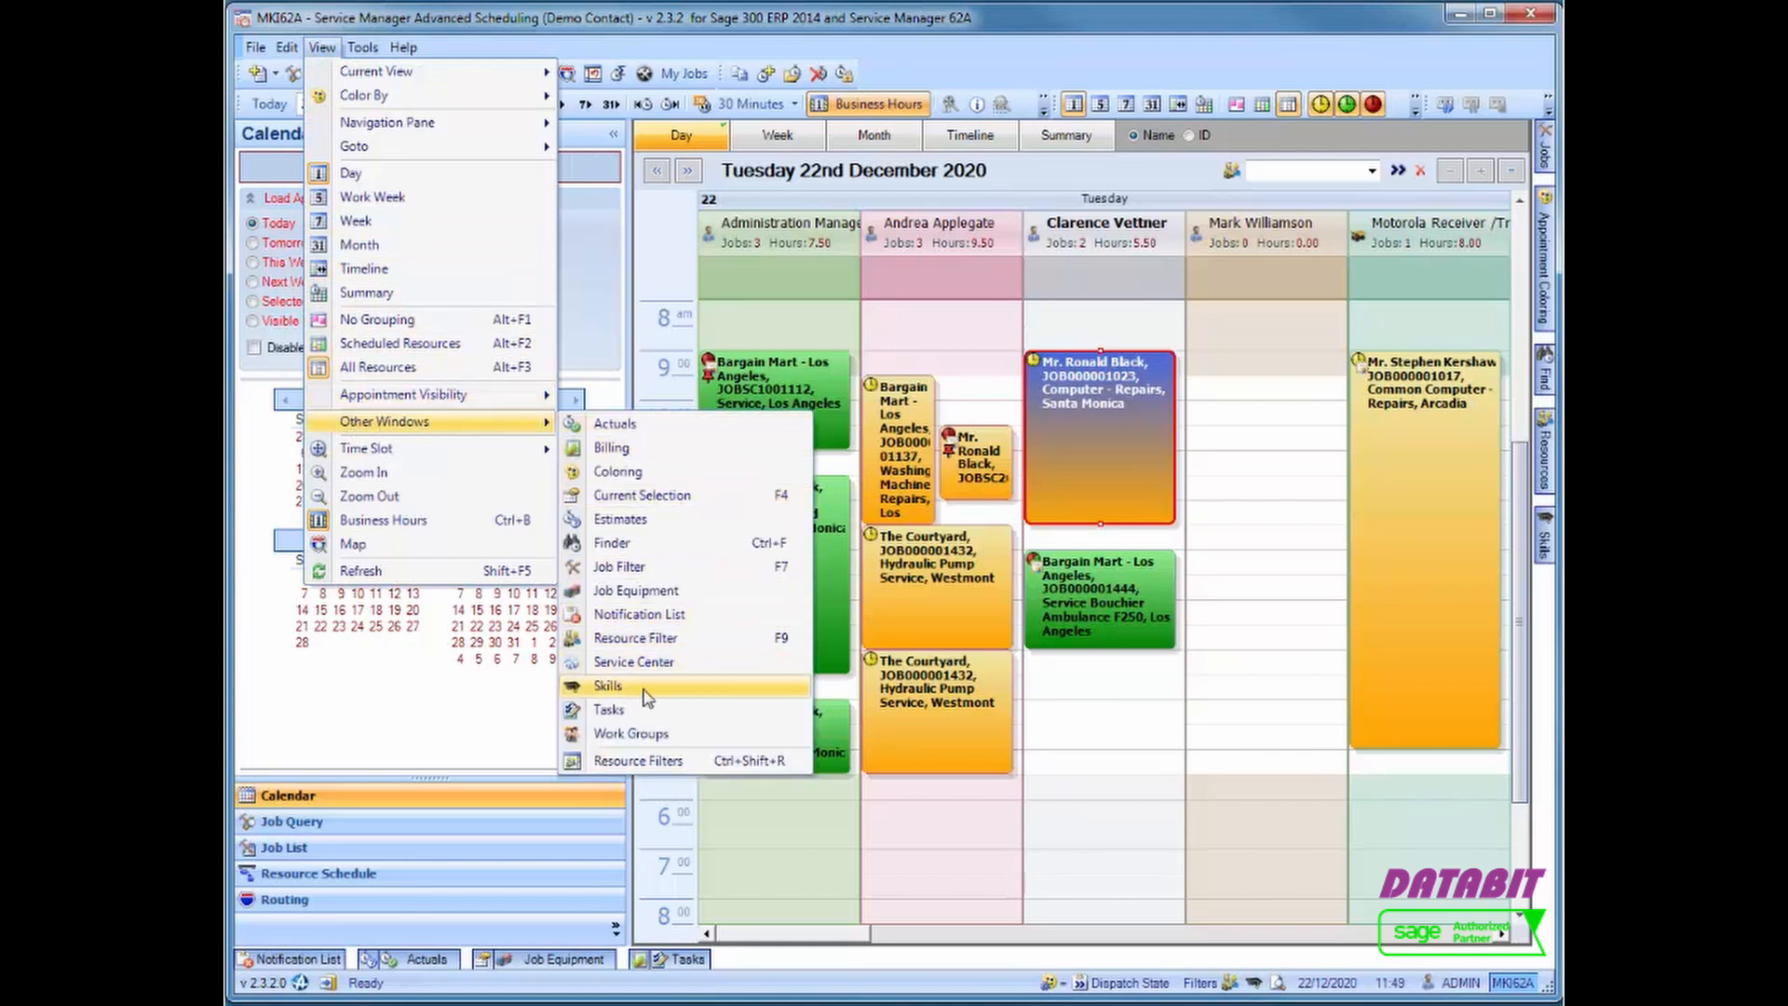
click(630, 734)
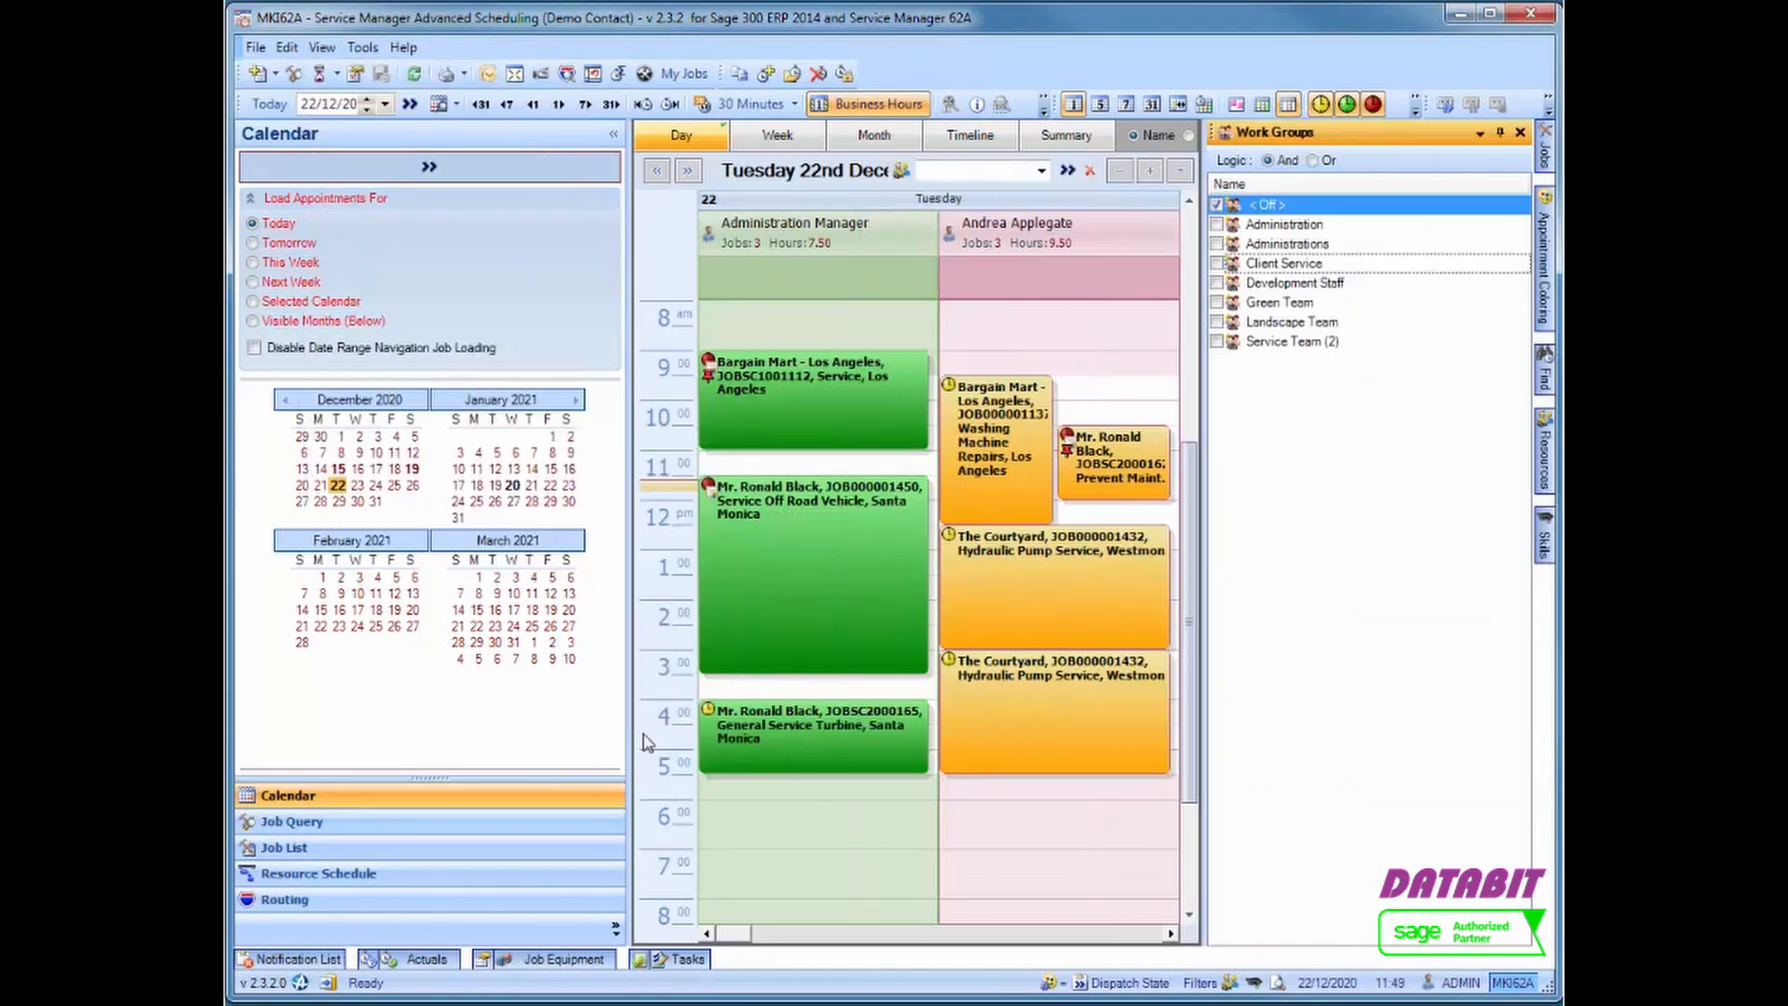
click(1501, 132)
mouse_move(1545, 476)
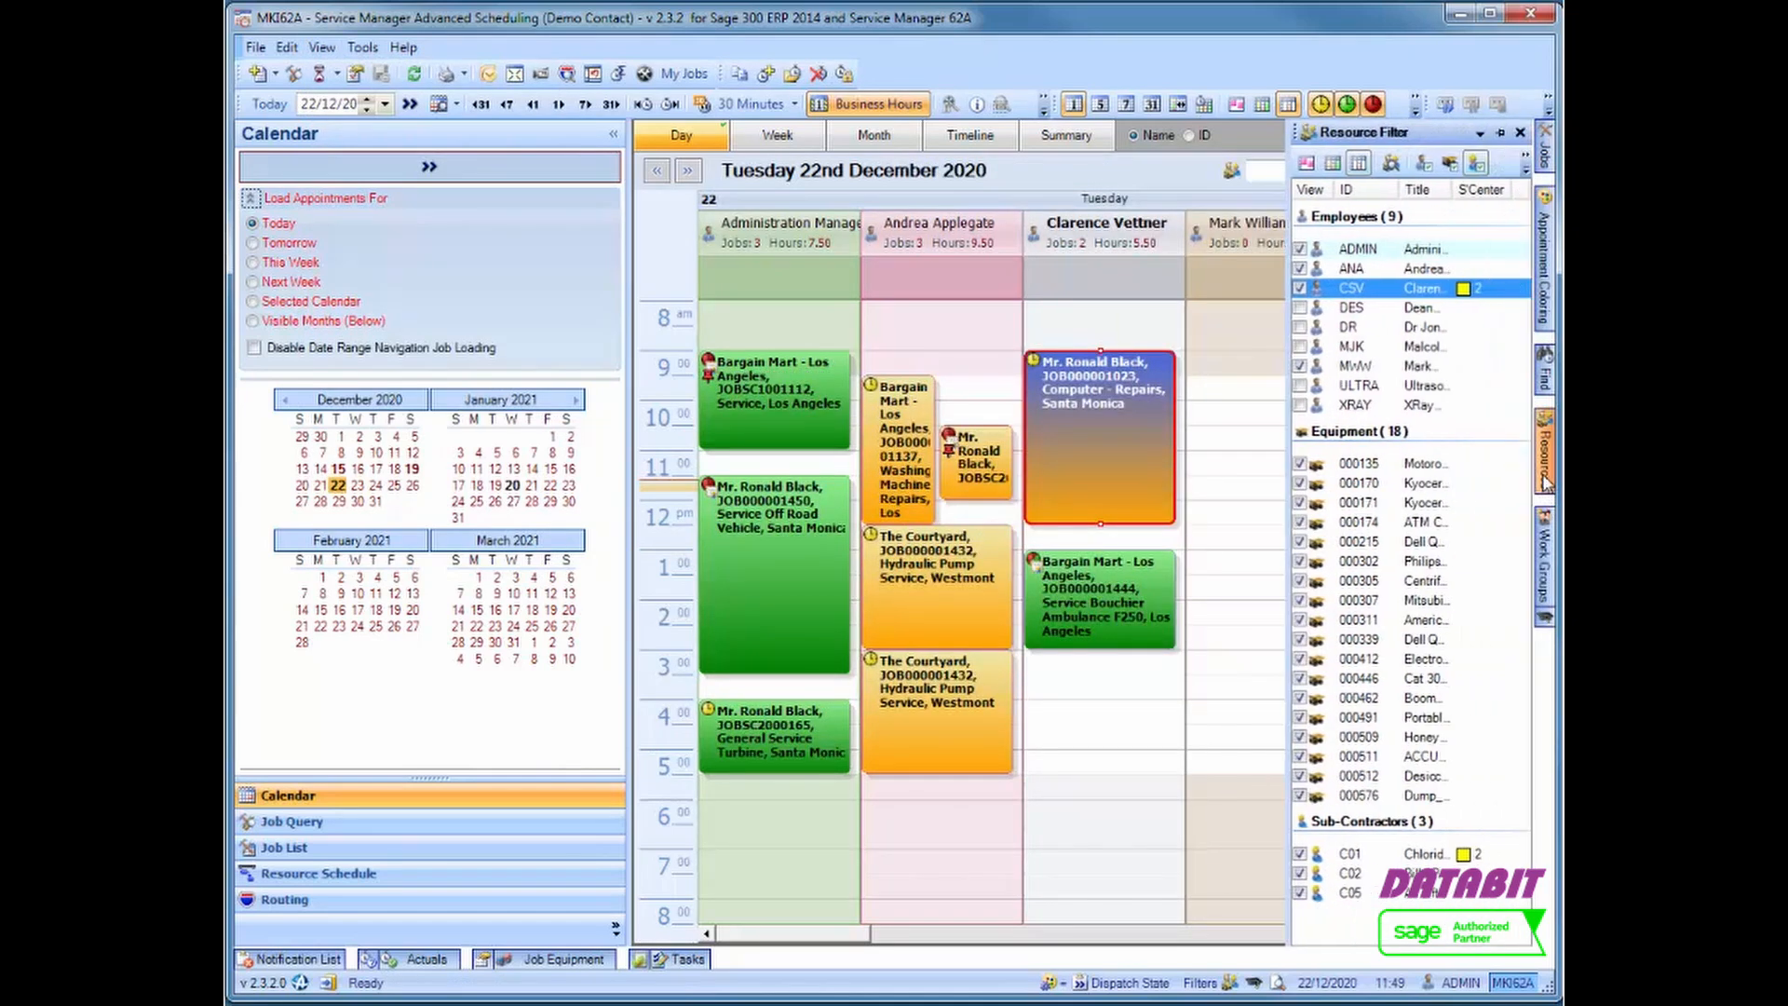
click(1428, 165)
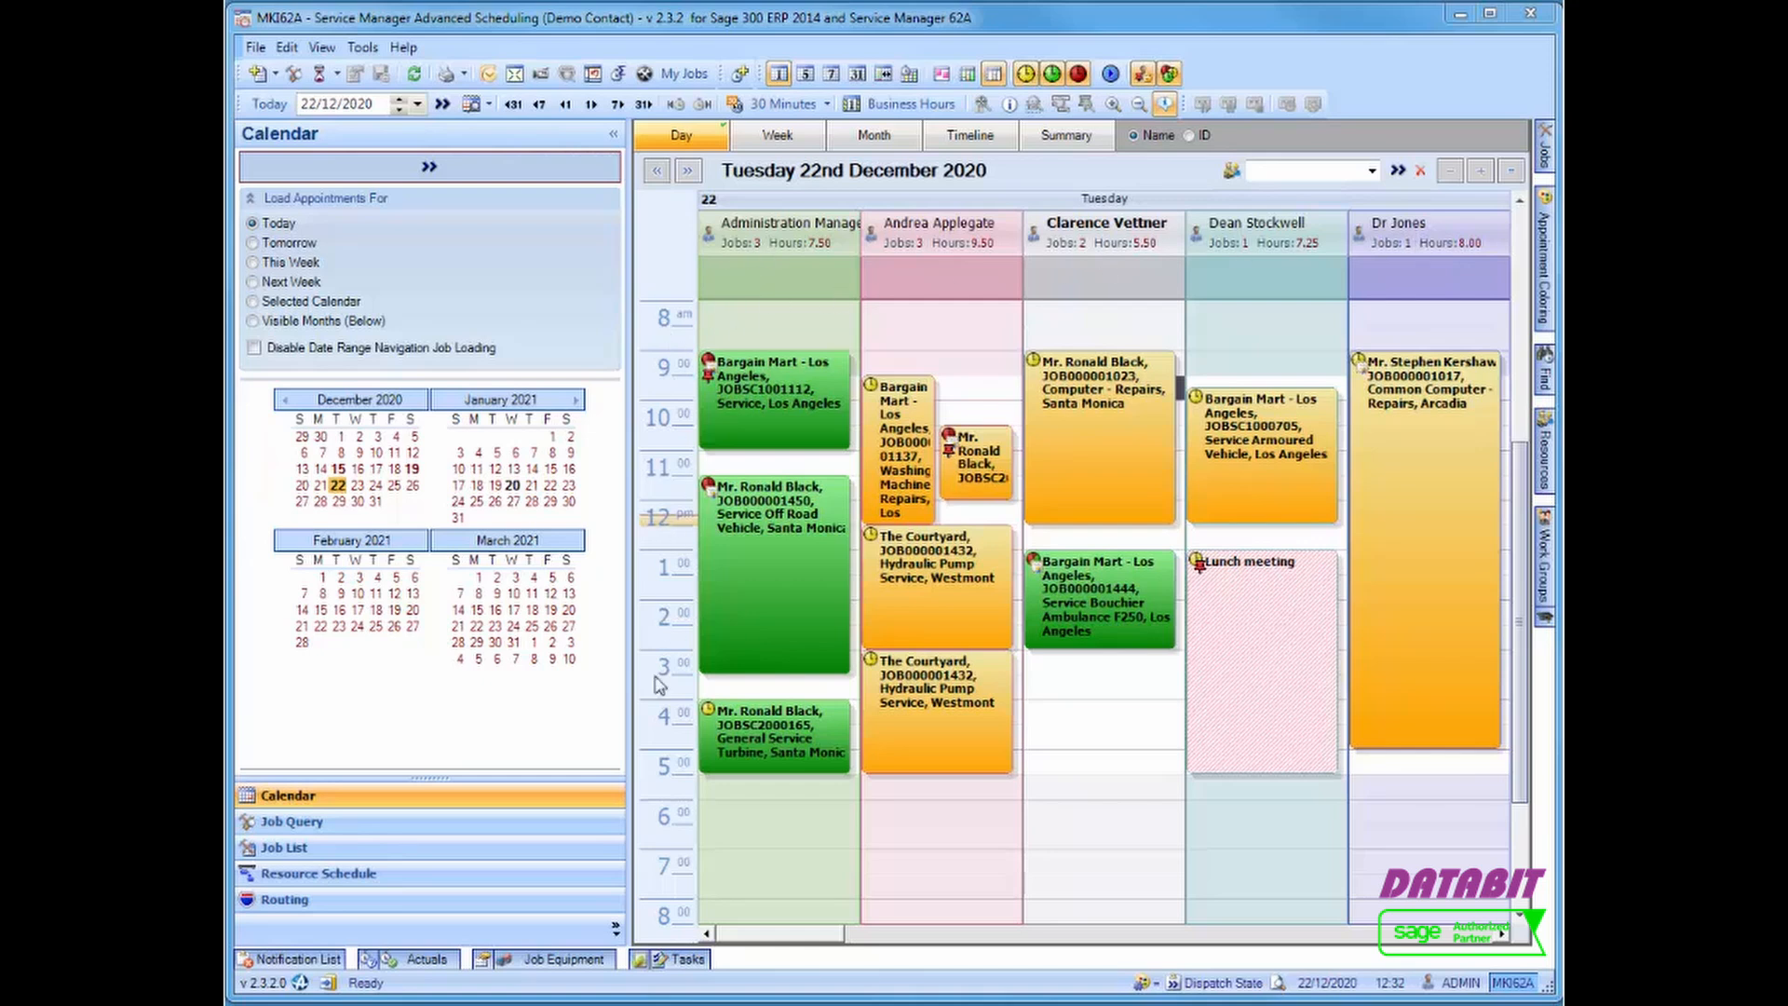
Set the calendar's time slot to 1 Hour, zoom in to 20 Minutes, and zoom back out to 30 Minutes
click(822, 104)
click(775, 394)
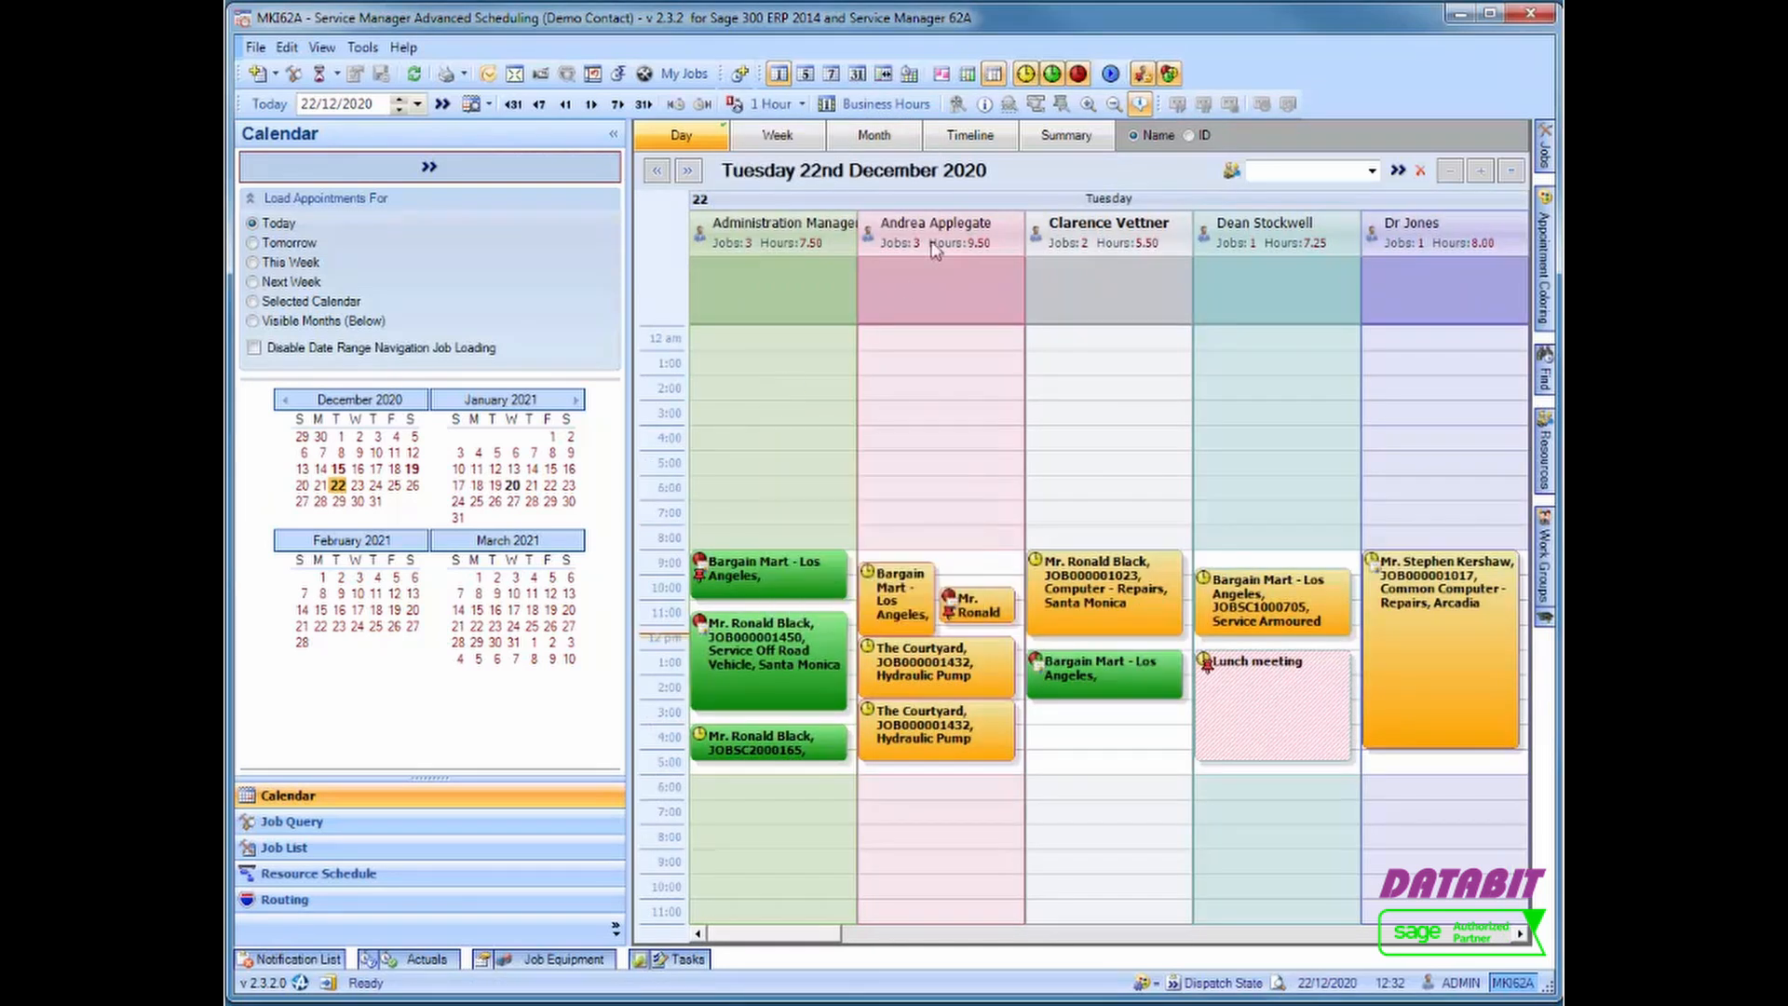
click(1087, 104)
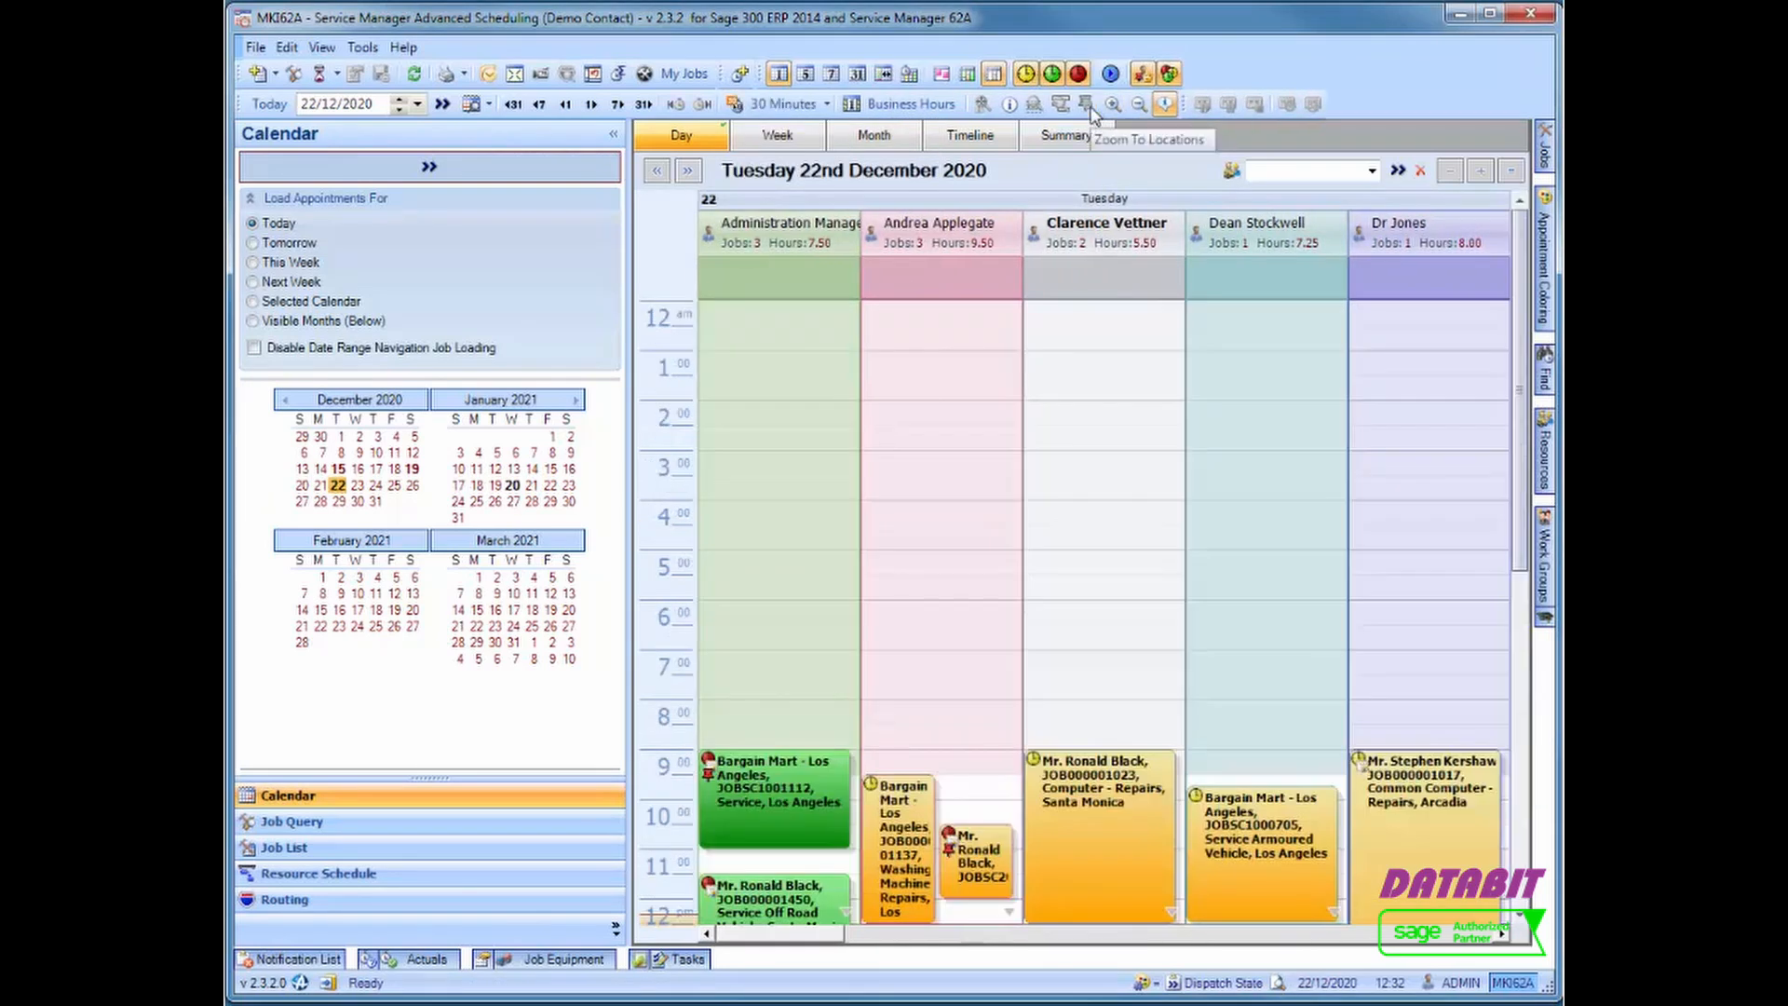
click(1112, 104)
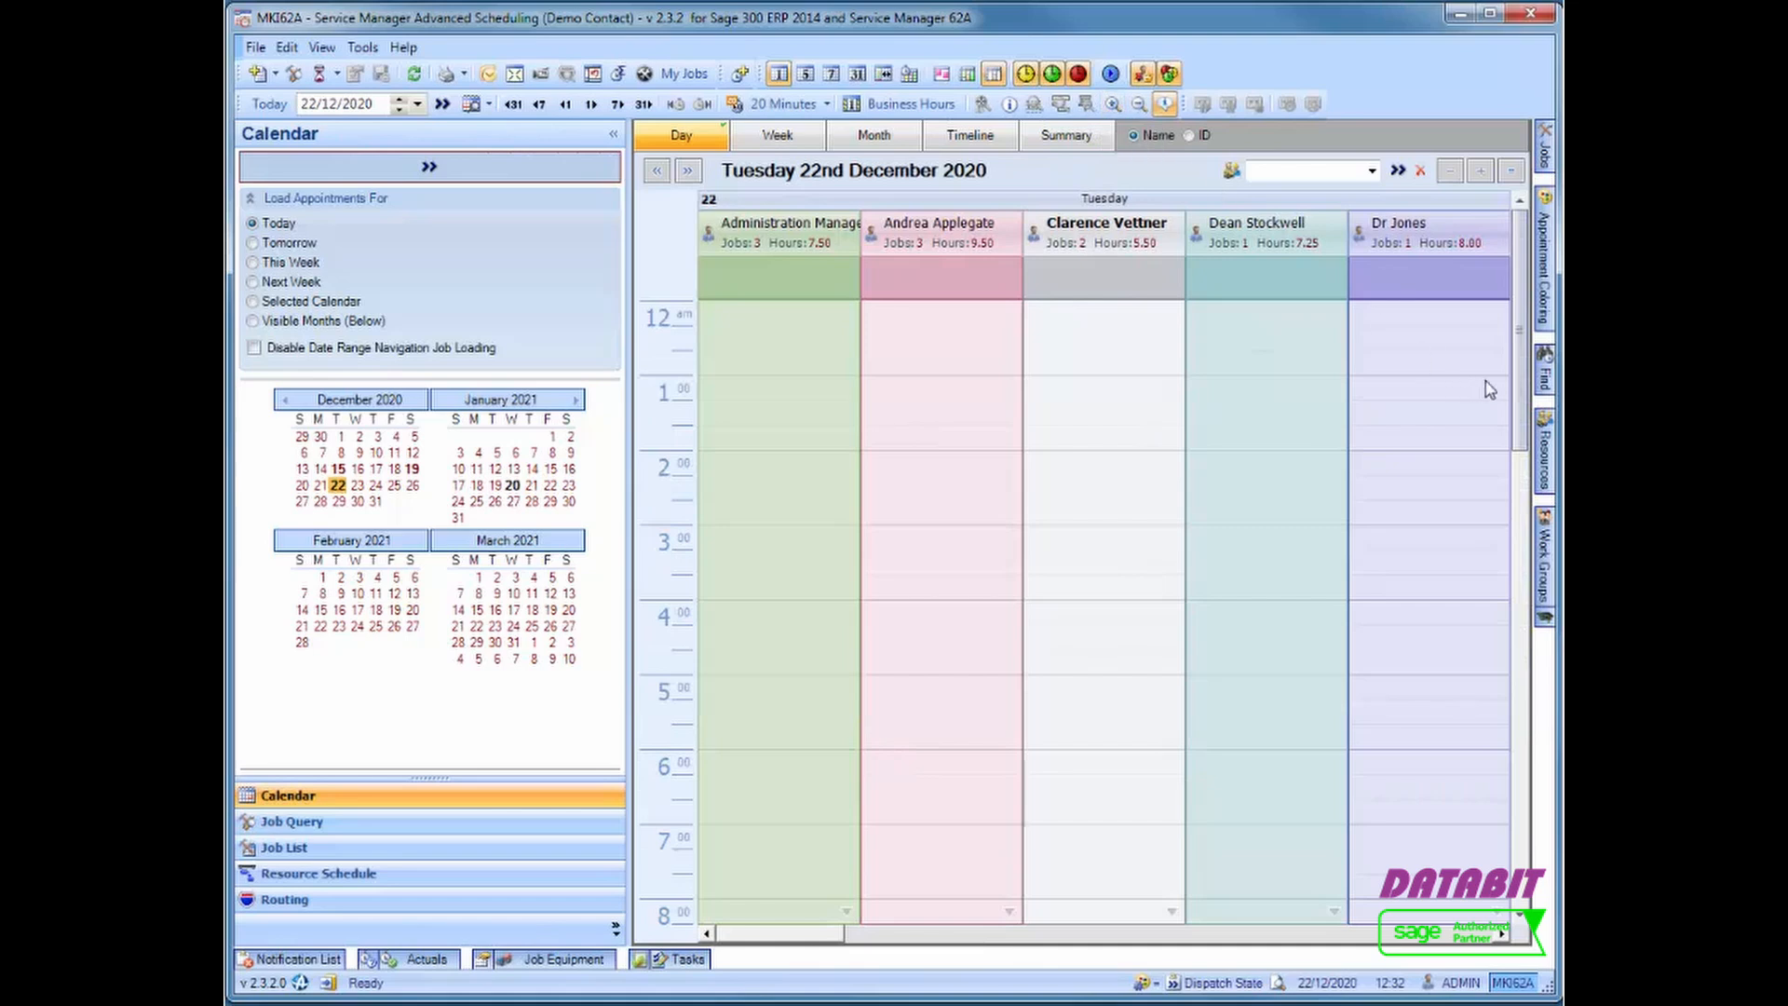
drag(1519, 390, 1524, 616)
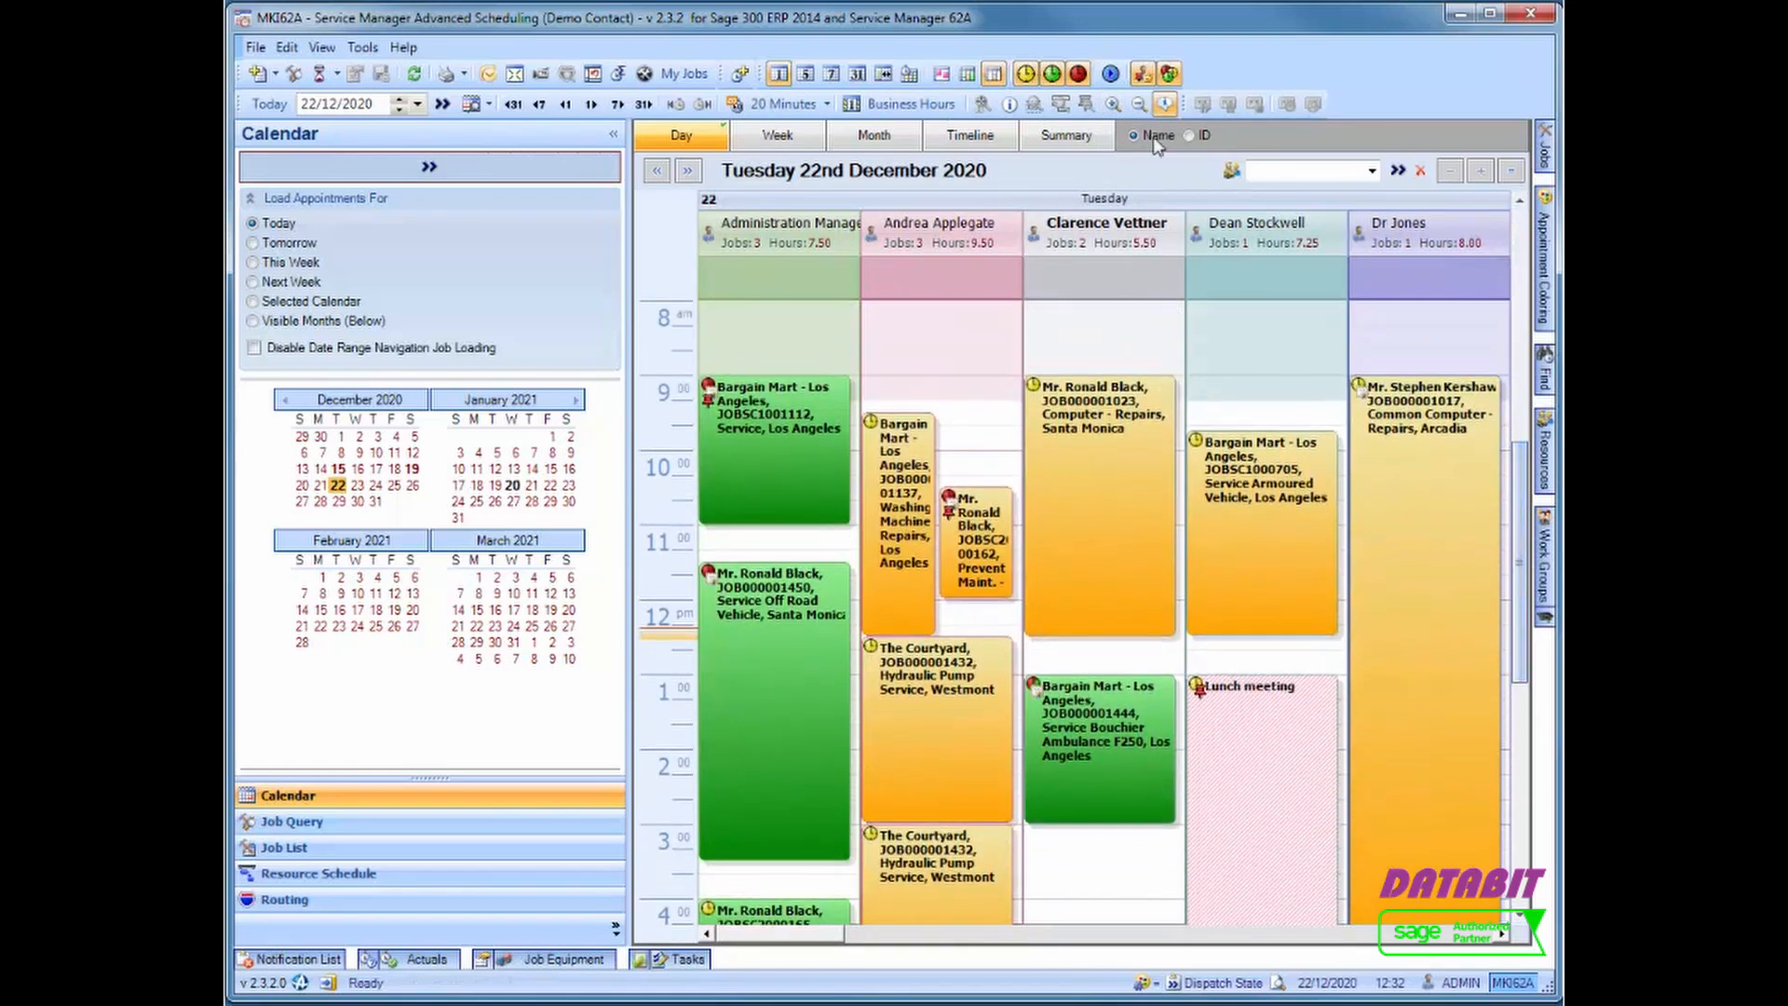
click(1138, 105)
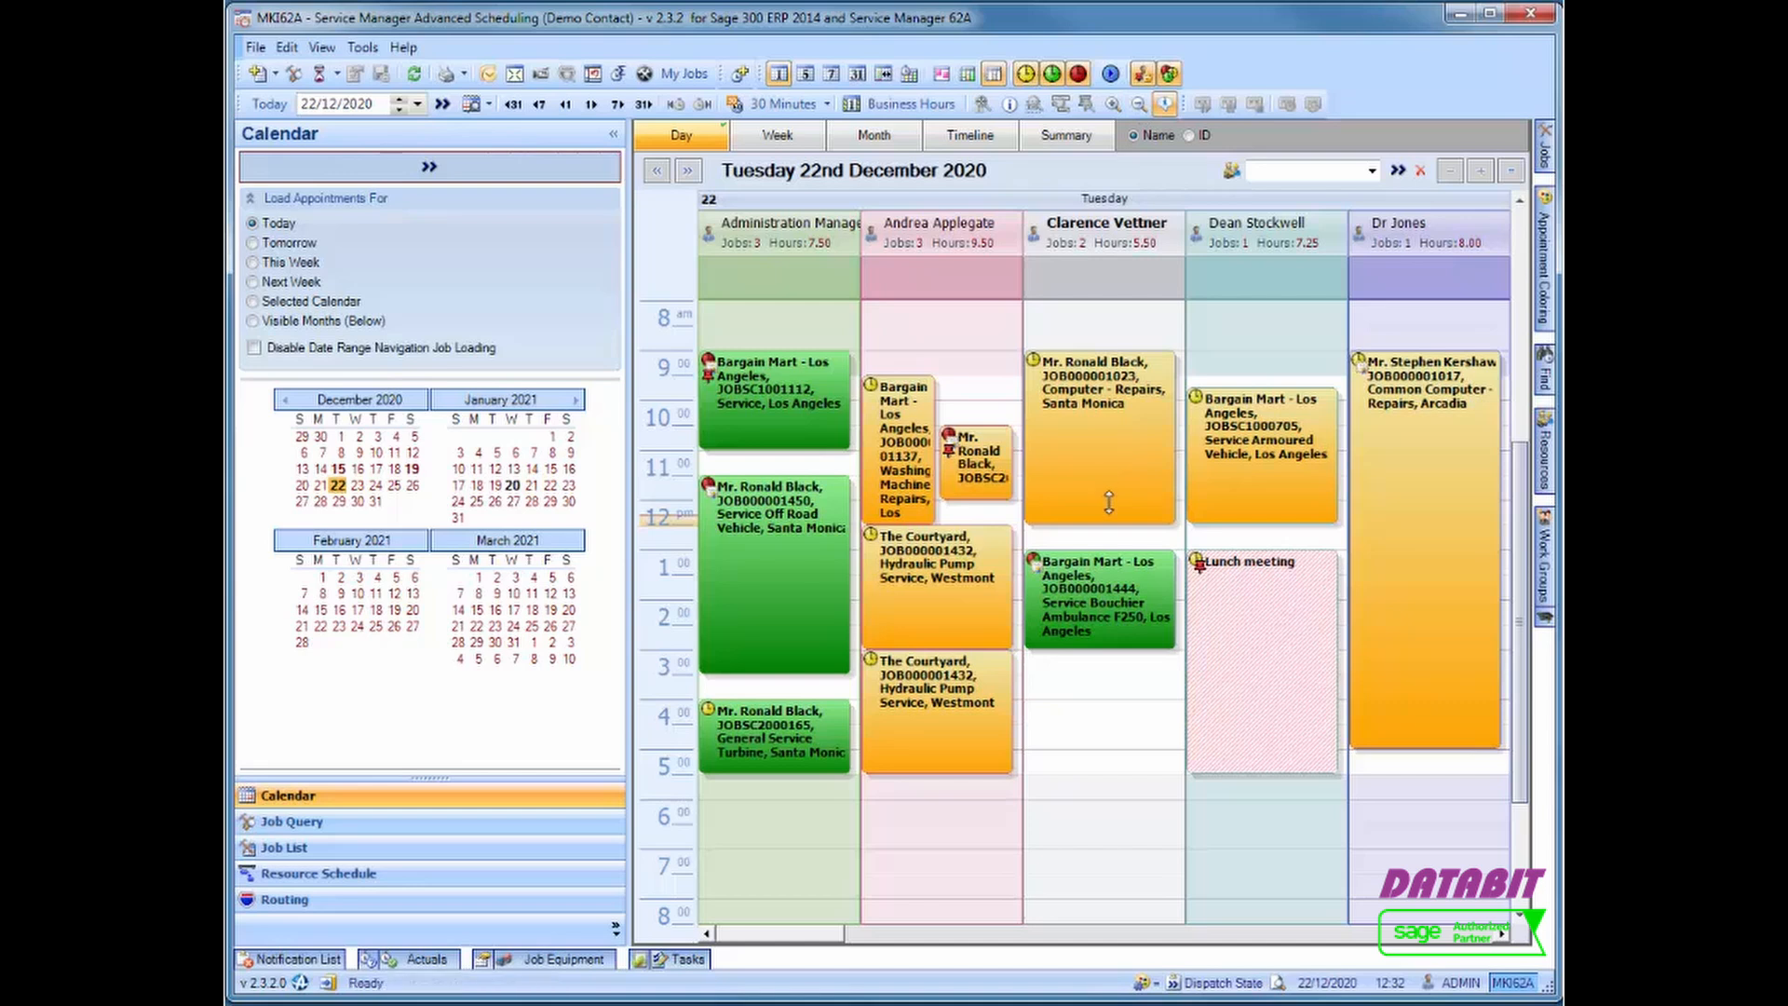
View the following day's schedule, return to 22 December 2020, and look at 23 and 24 December from the date navigator
mouse_move(1110, 503)
click(687, 169)
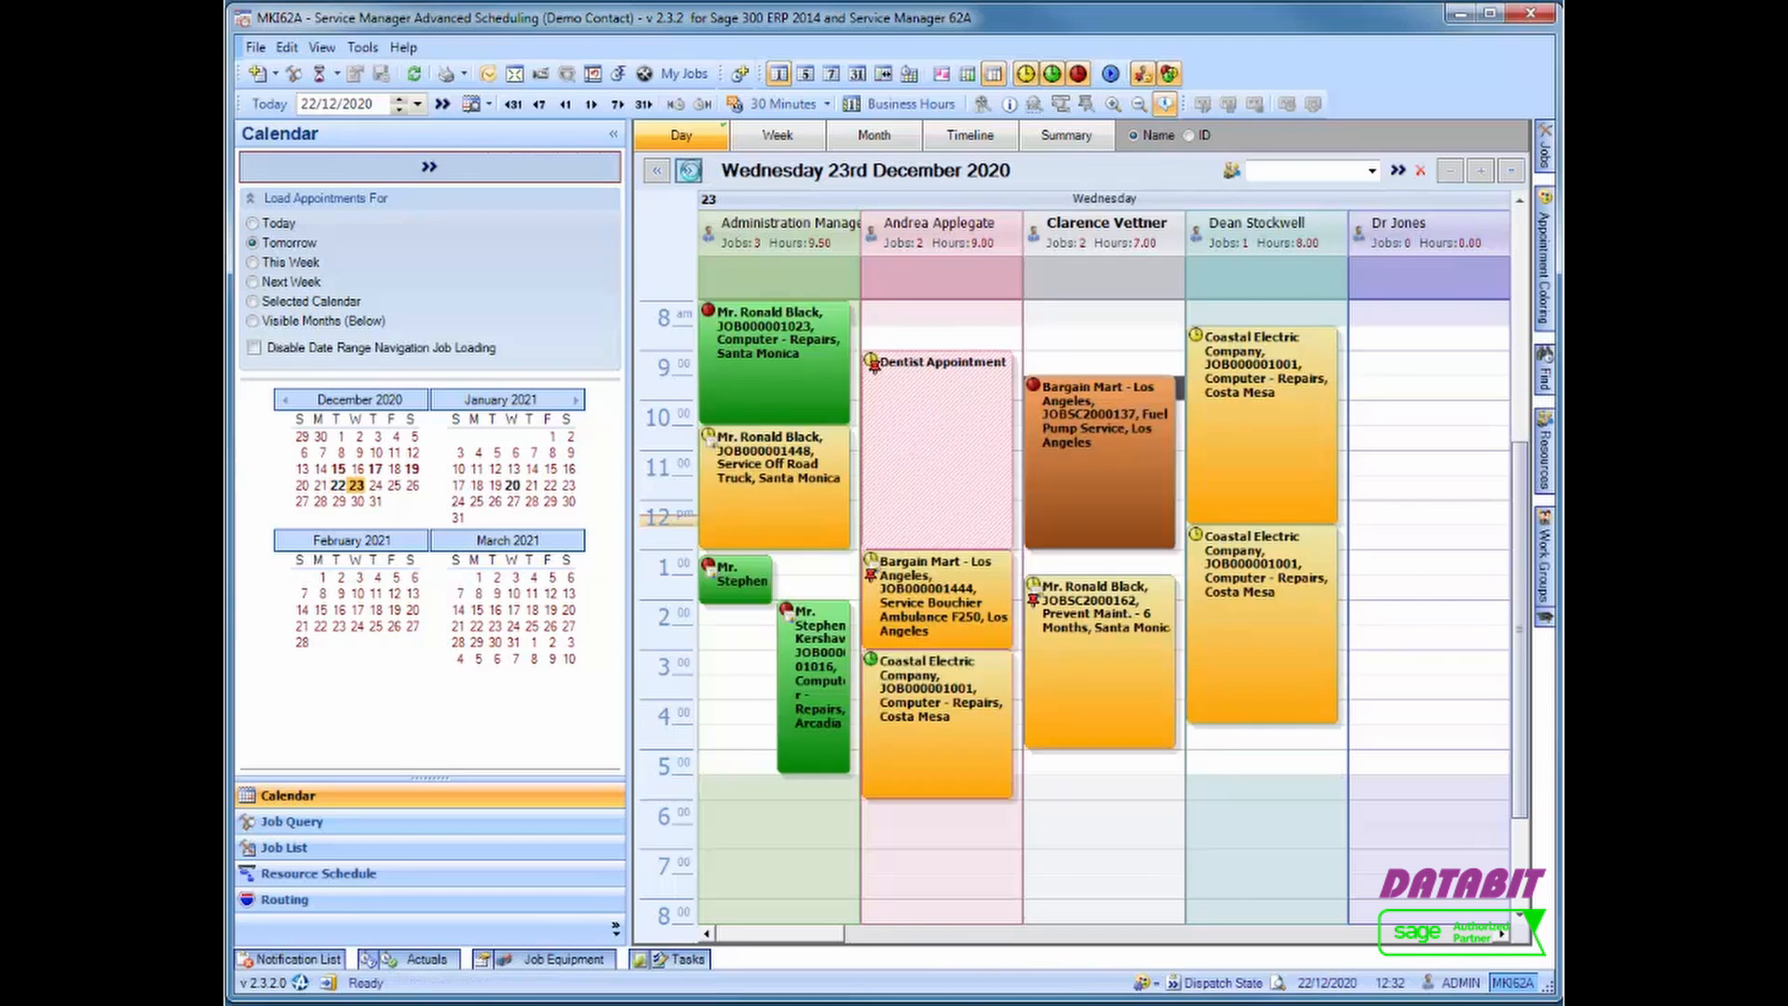
click(658, 170)
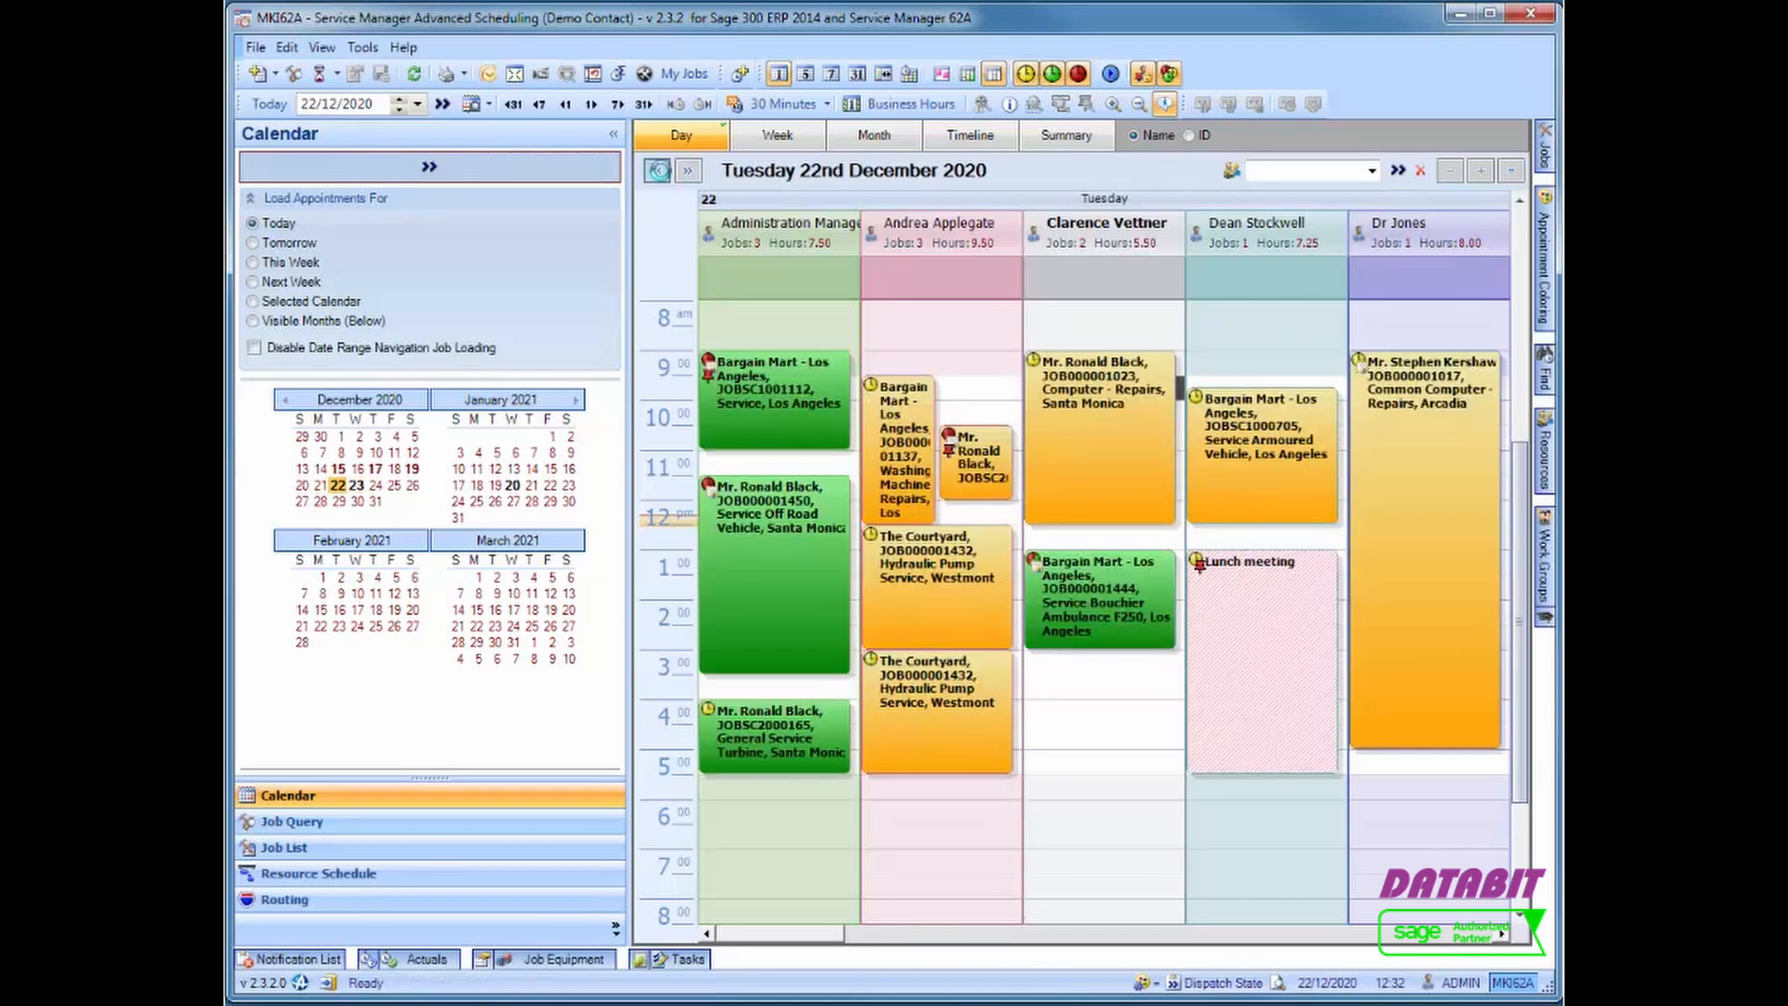
click(358, 488)
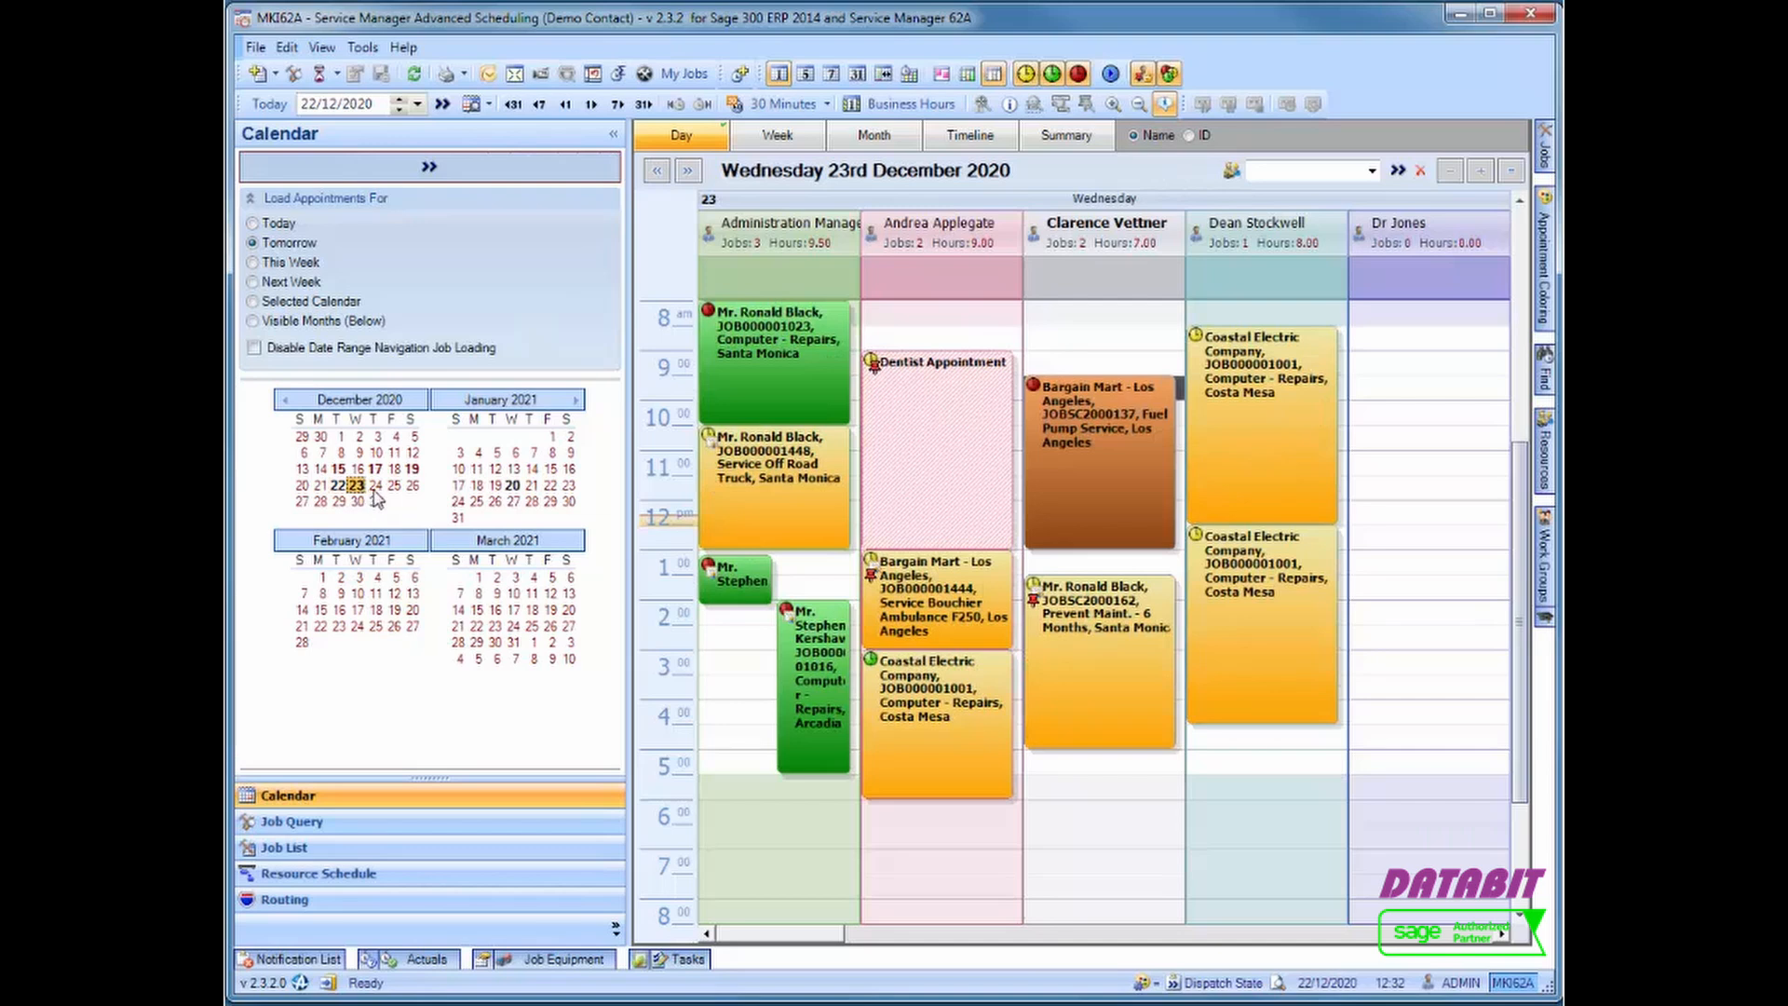
click(374, 487)
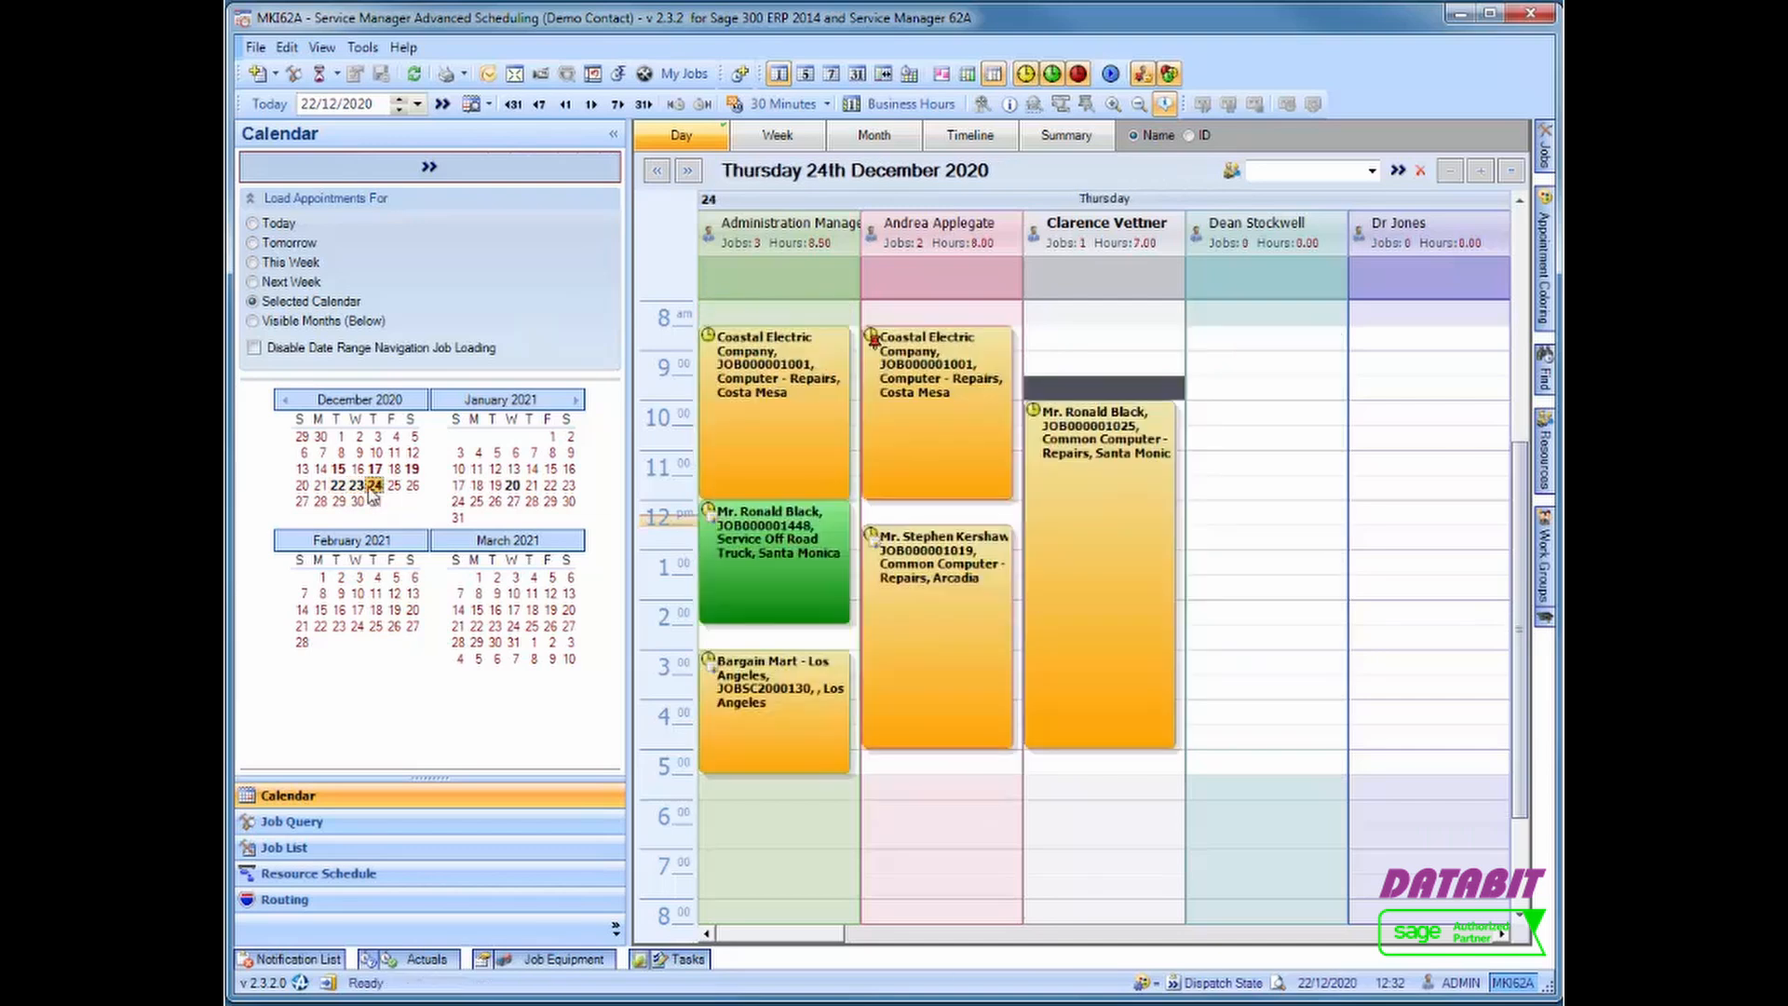
Load the schedule for the entered date 23/12/2020 and return to 22/12/2020 the same way
click(398, 99)
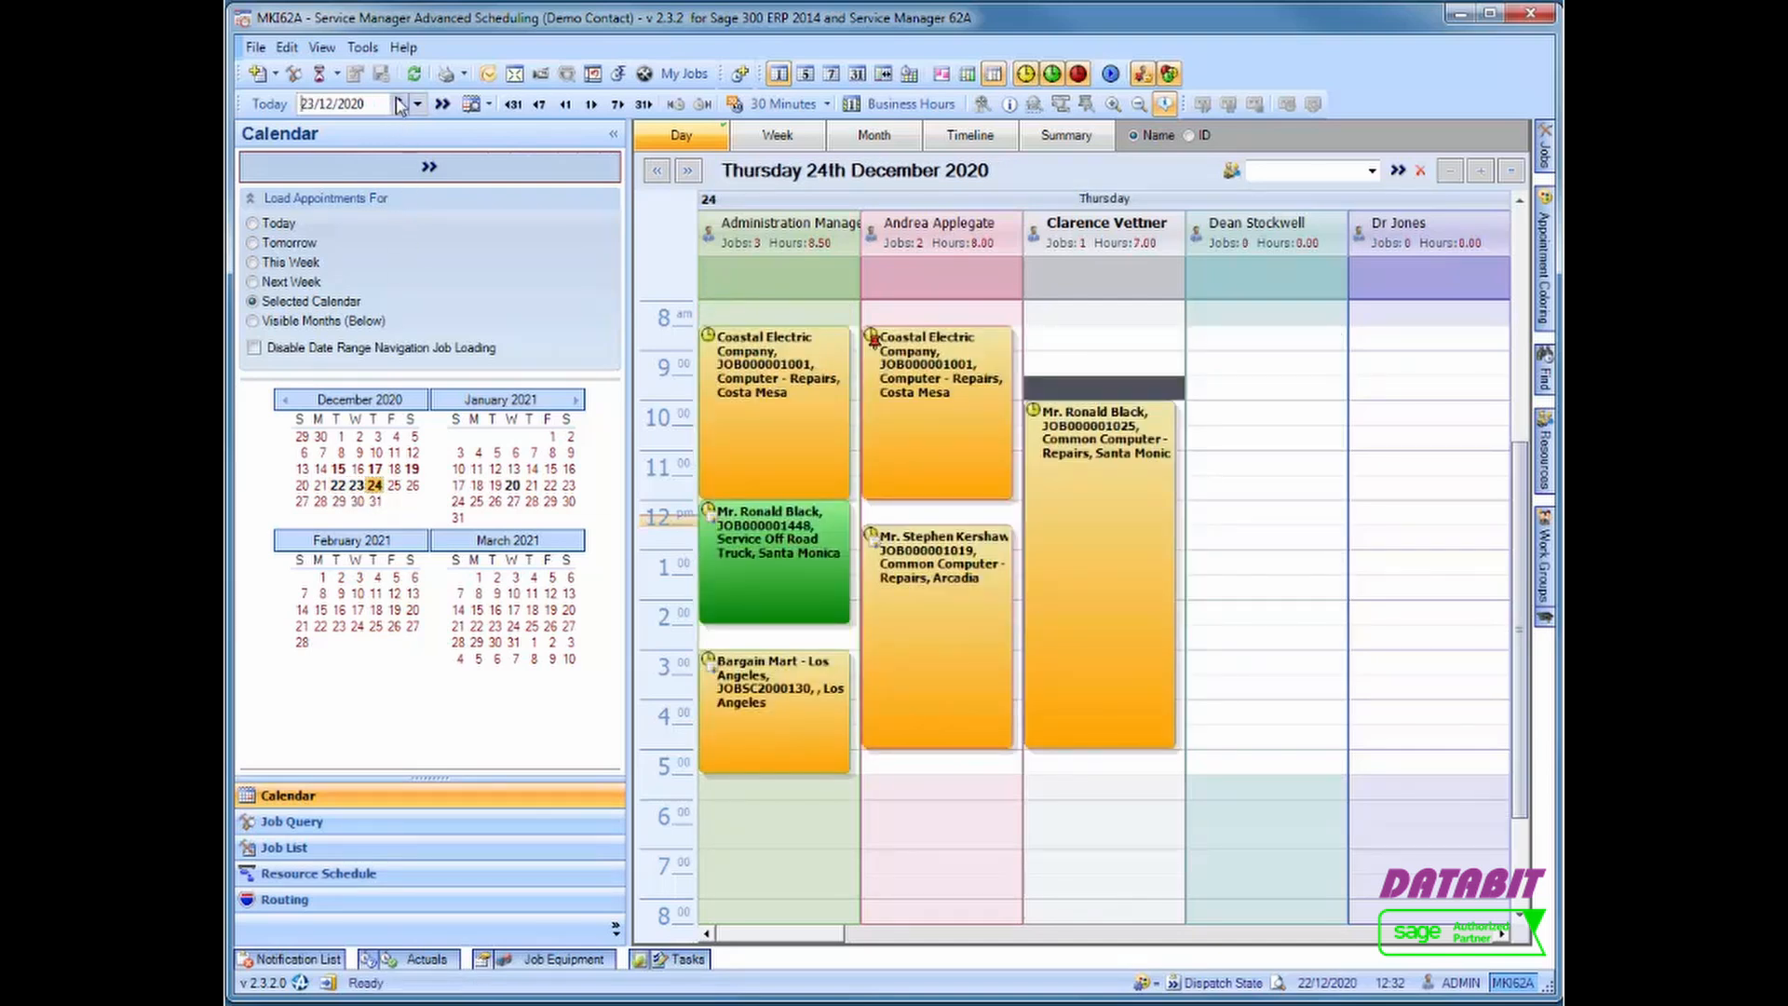
click(442, 104)
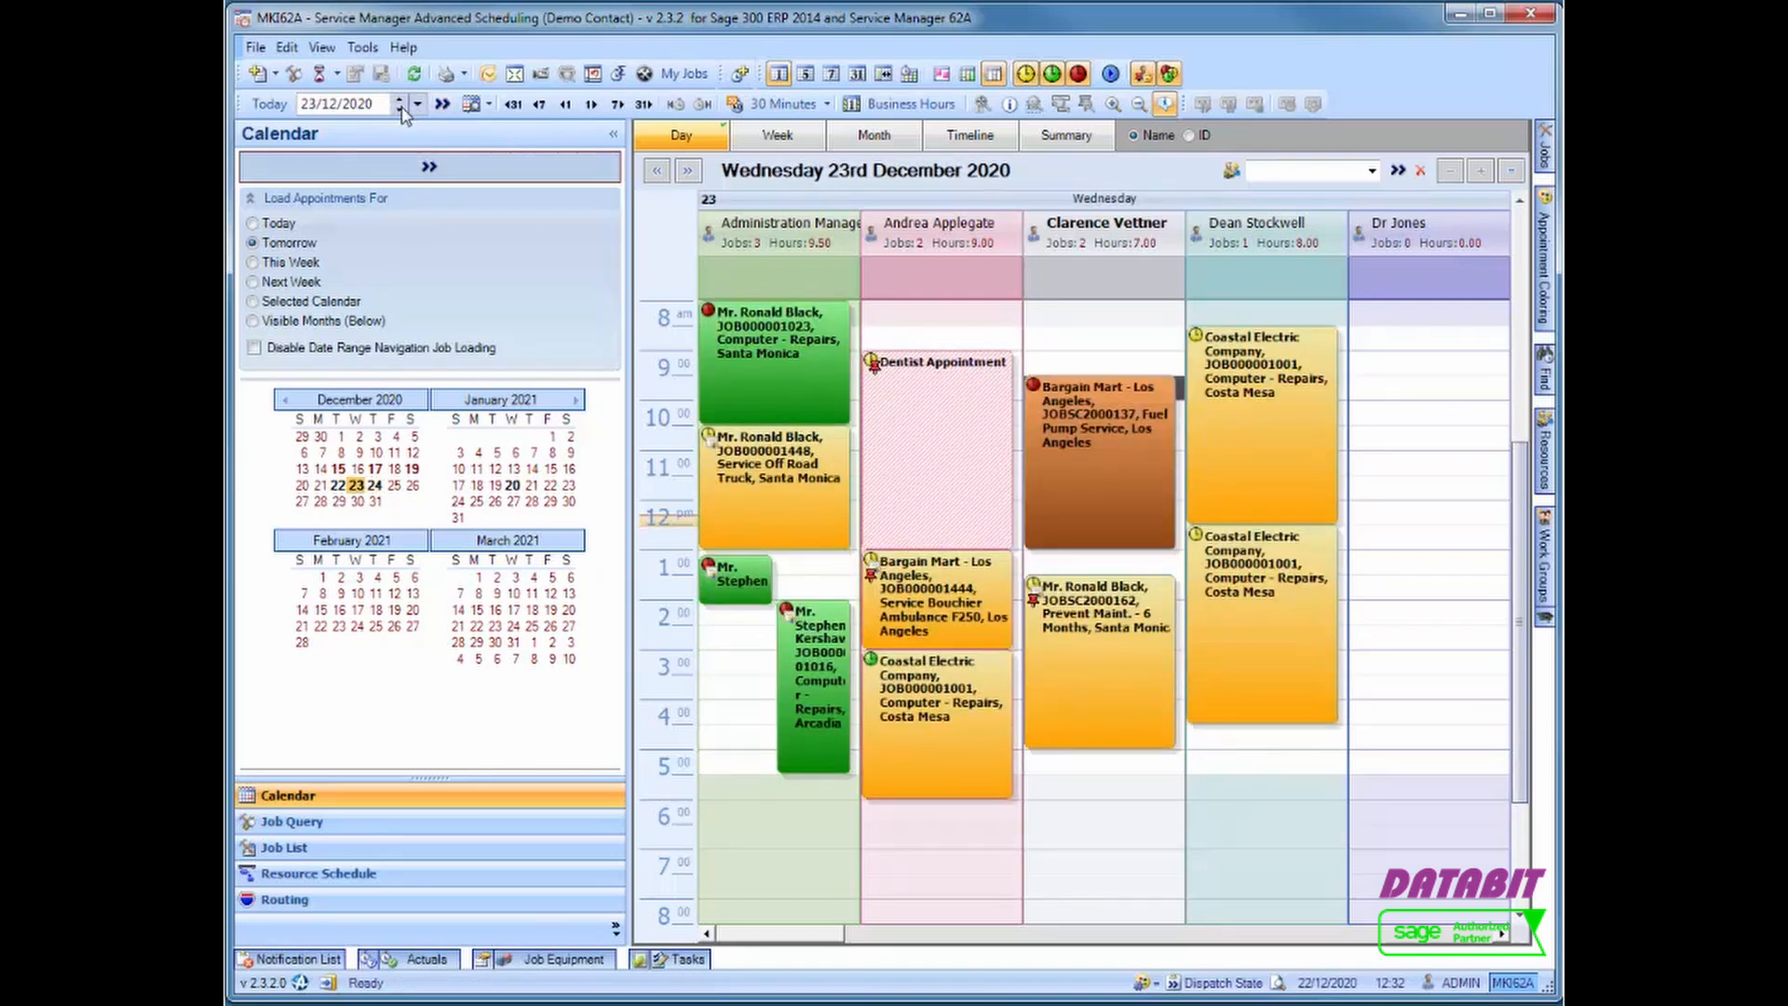
click(400, 109)
click(443, 105)
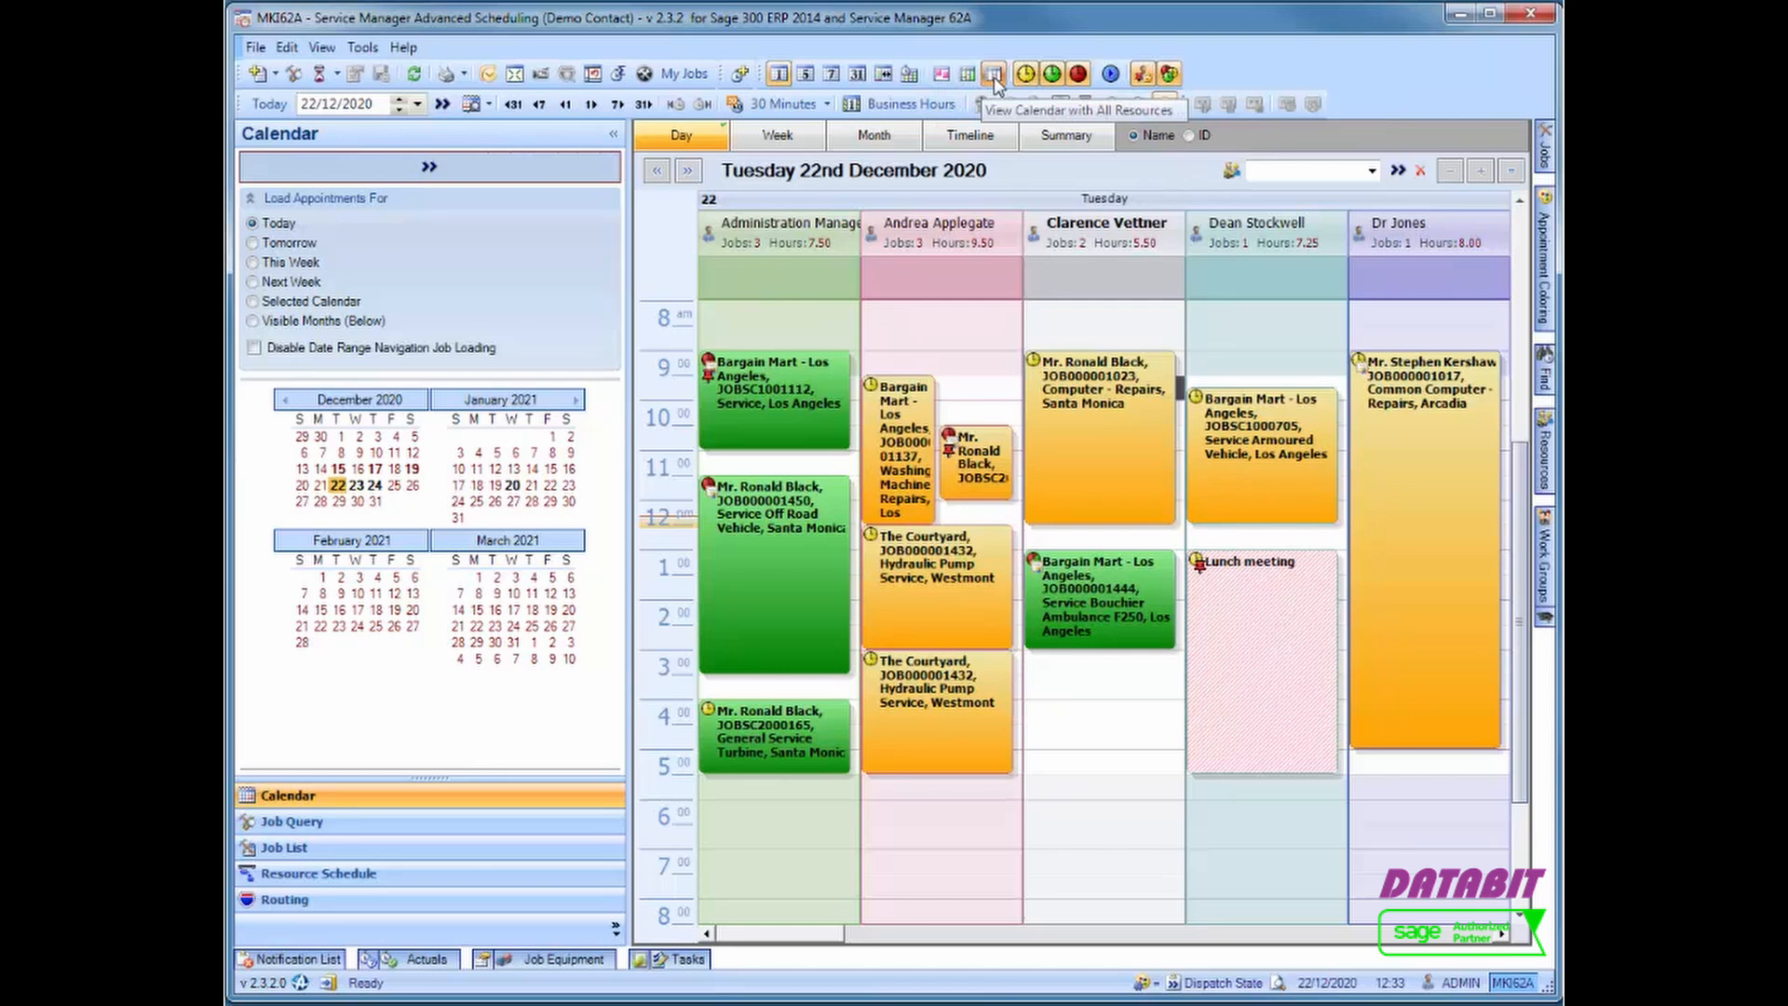
Show the day calendar for 22 December 2020 without grouping by resource
click(942, 74)
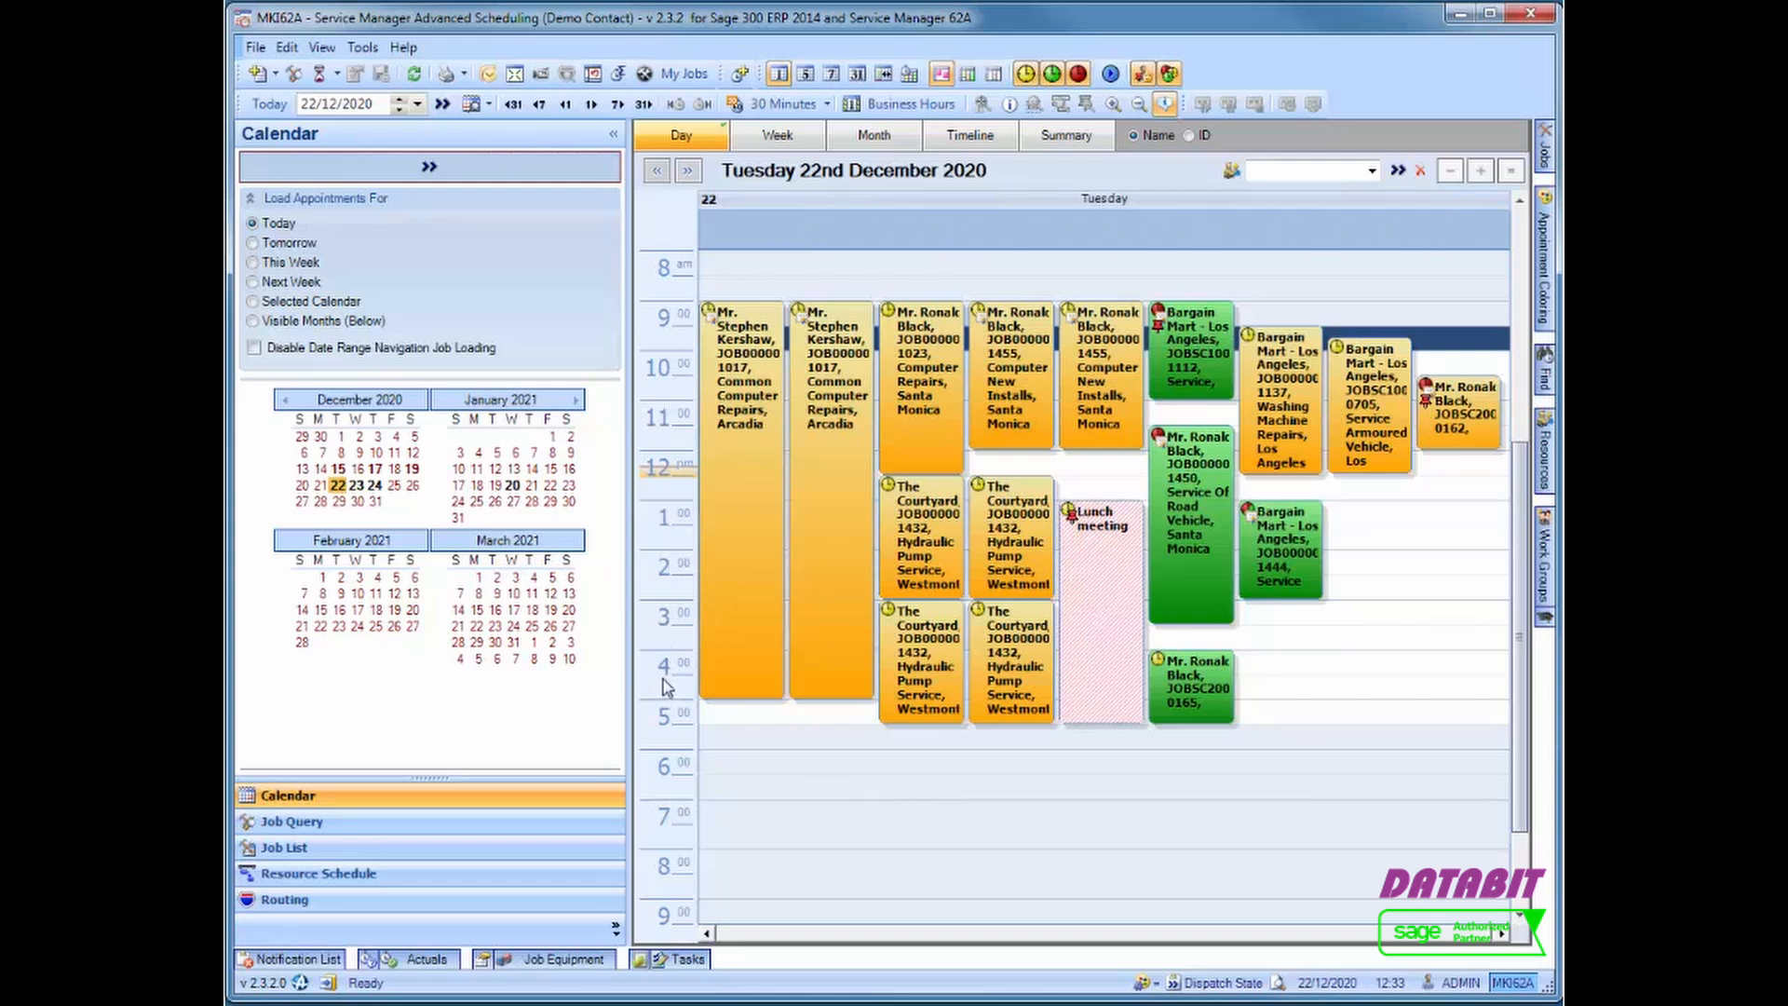
Group the day calendar for 22 December 2020 by resource, trying both grouped layouts and looking across the resource columns
click(972, 75)
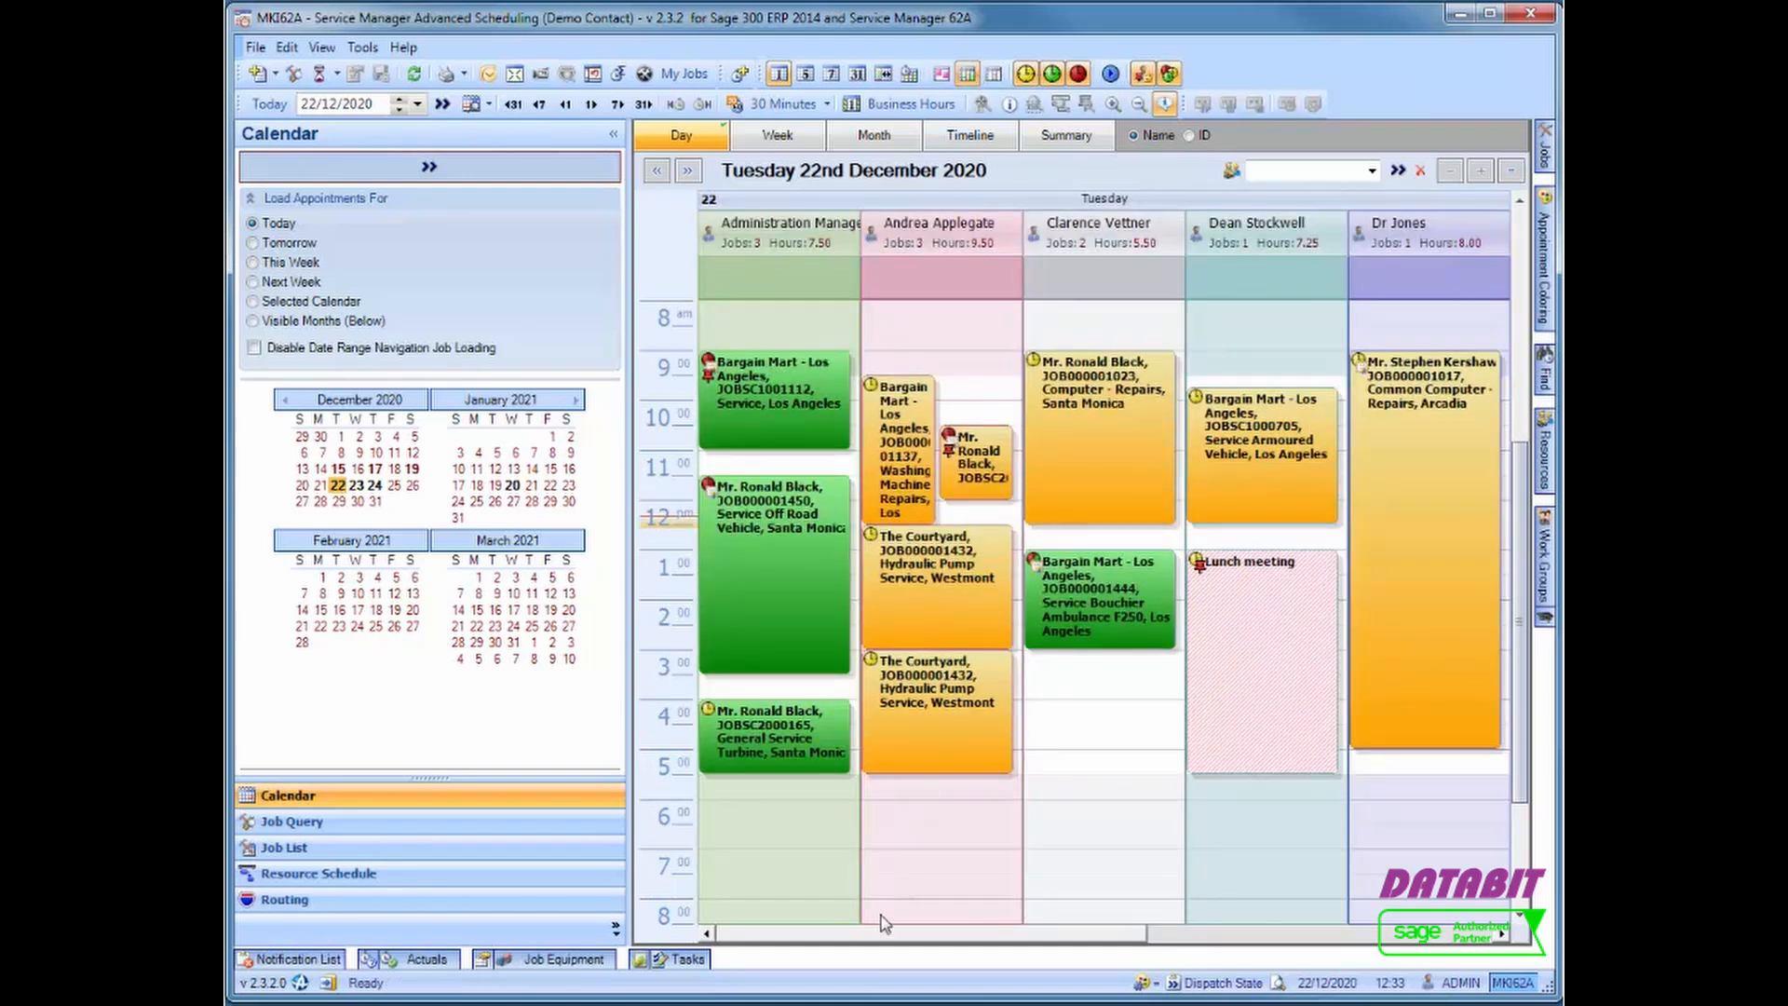
drag(911, 943, 864, 946)
click(998, 76)
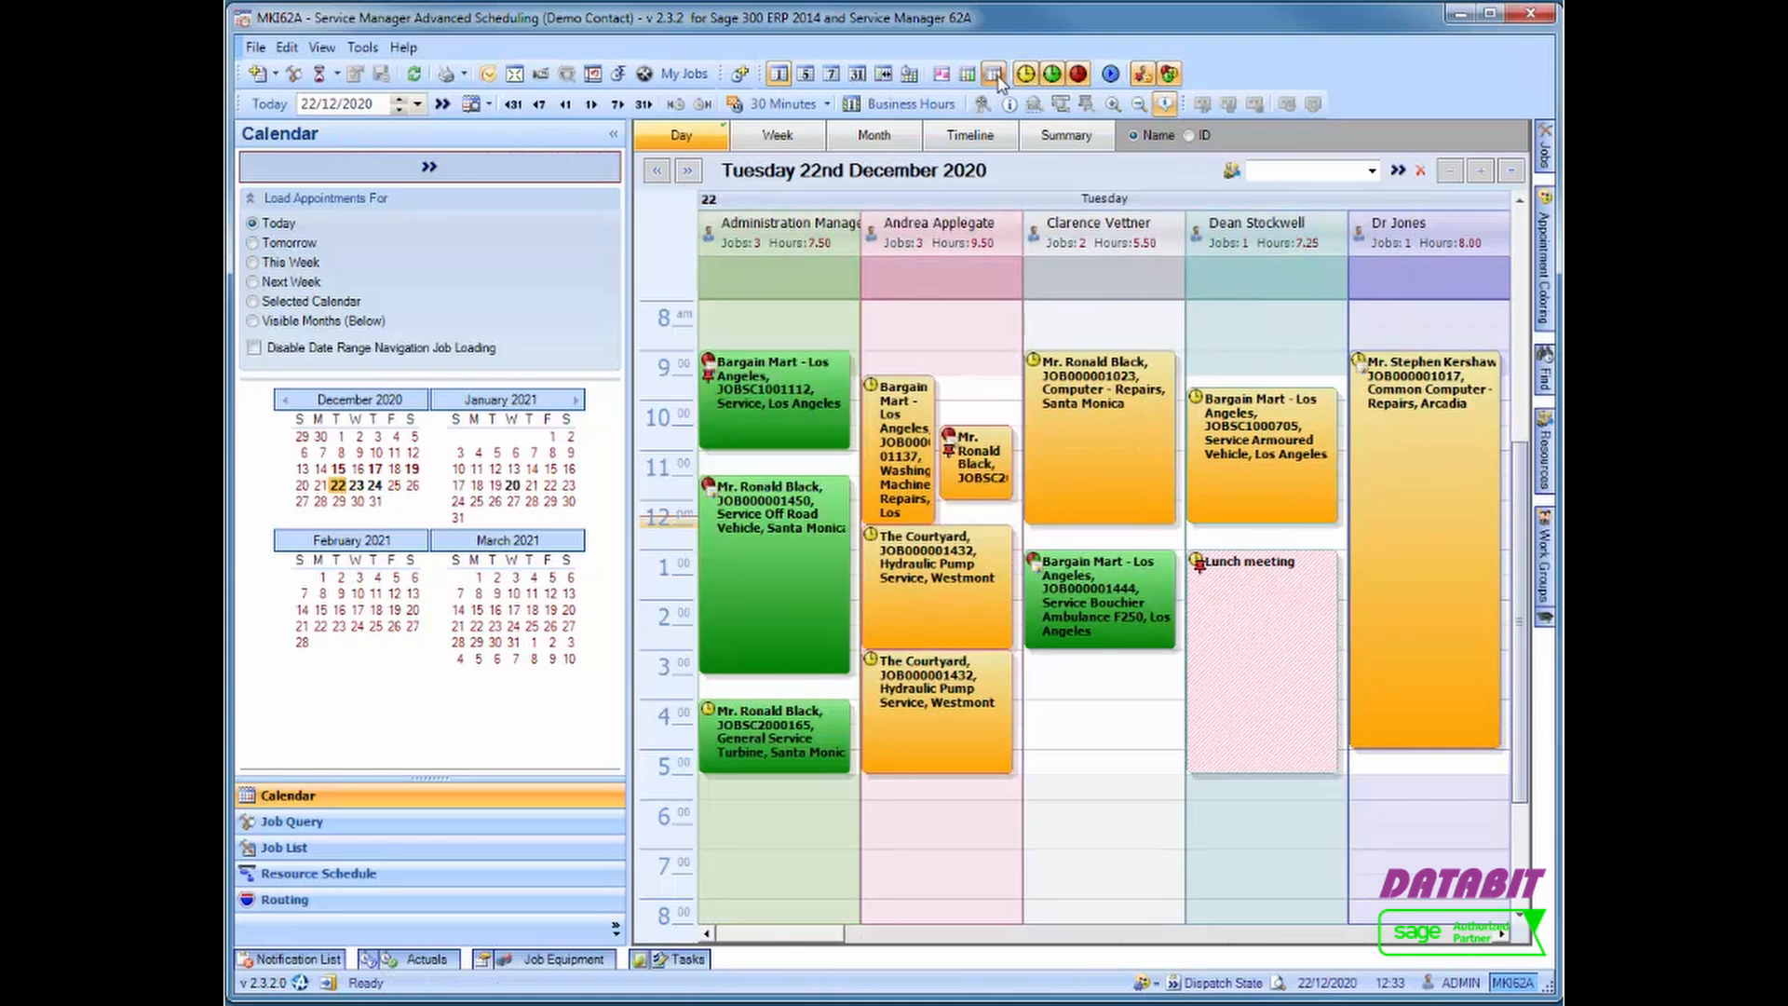
mouse_move(769, 944)
mouse_down()
mouse_move(852, 944)
mouse_move(761, 945)
mouse_up()
Show the full week of 21–27 December 2020, limit it to the work week, and look across the days and resources
click(798, 139)
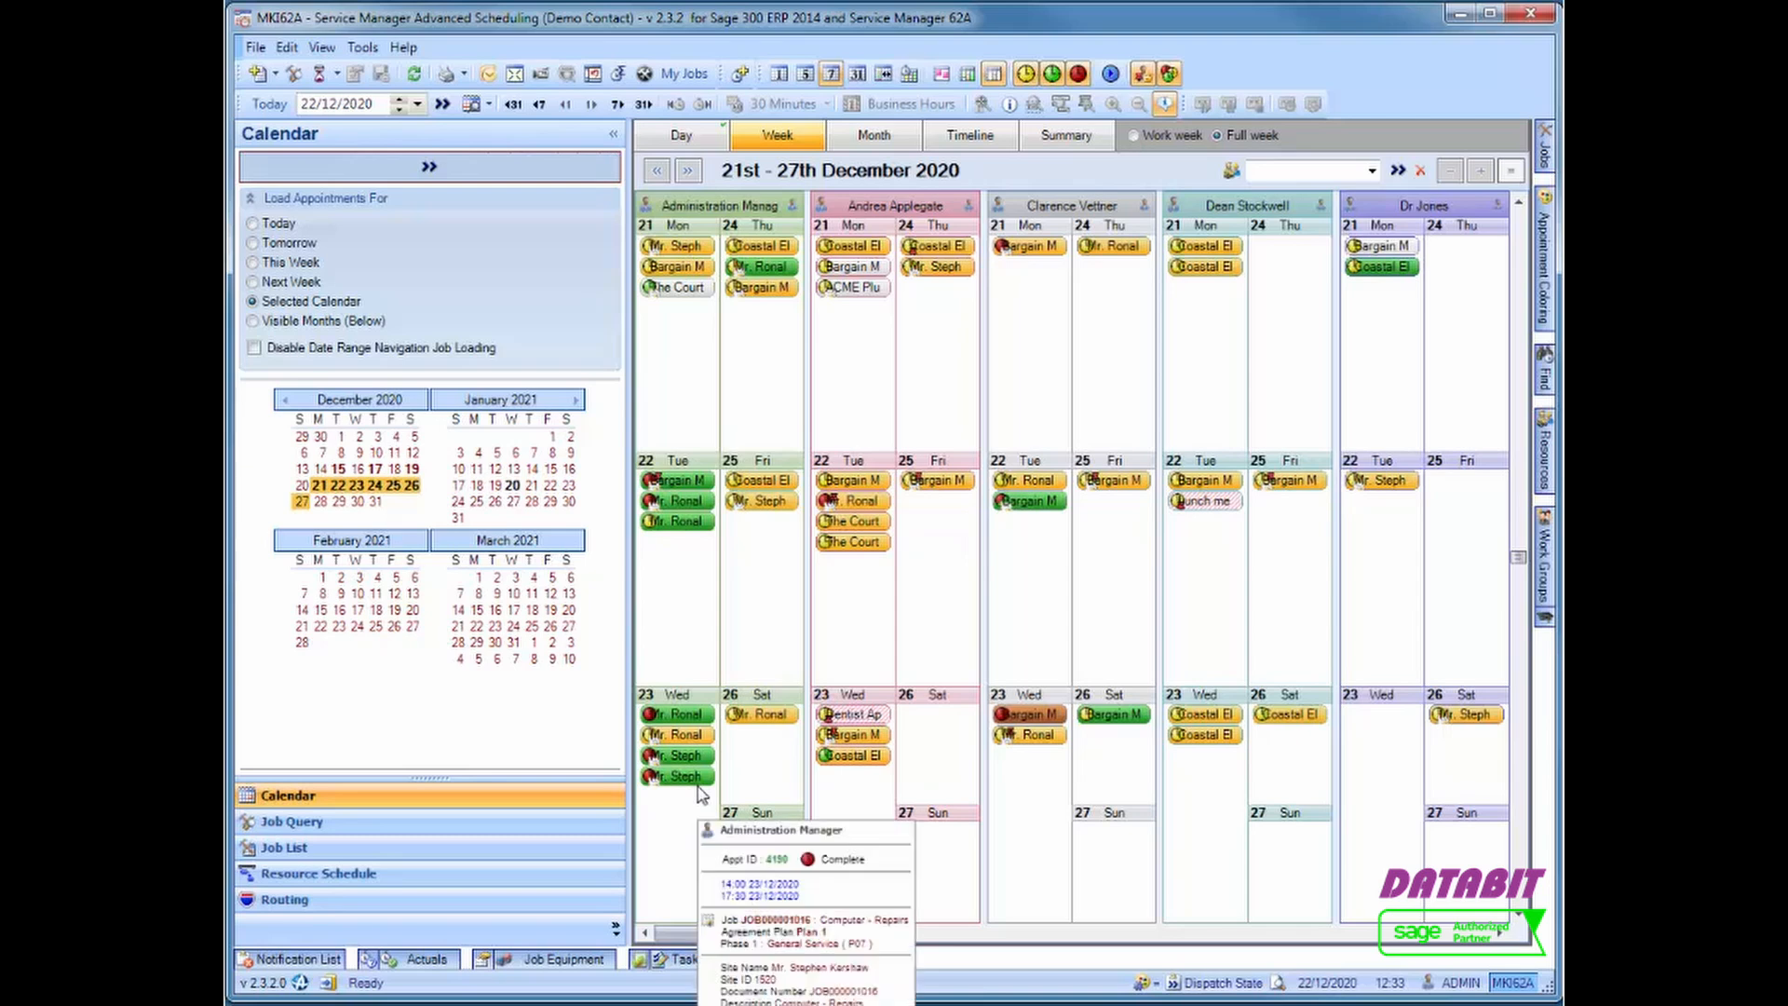
click(1136, 136)
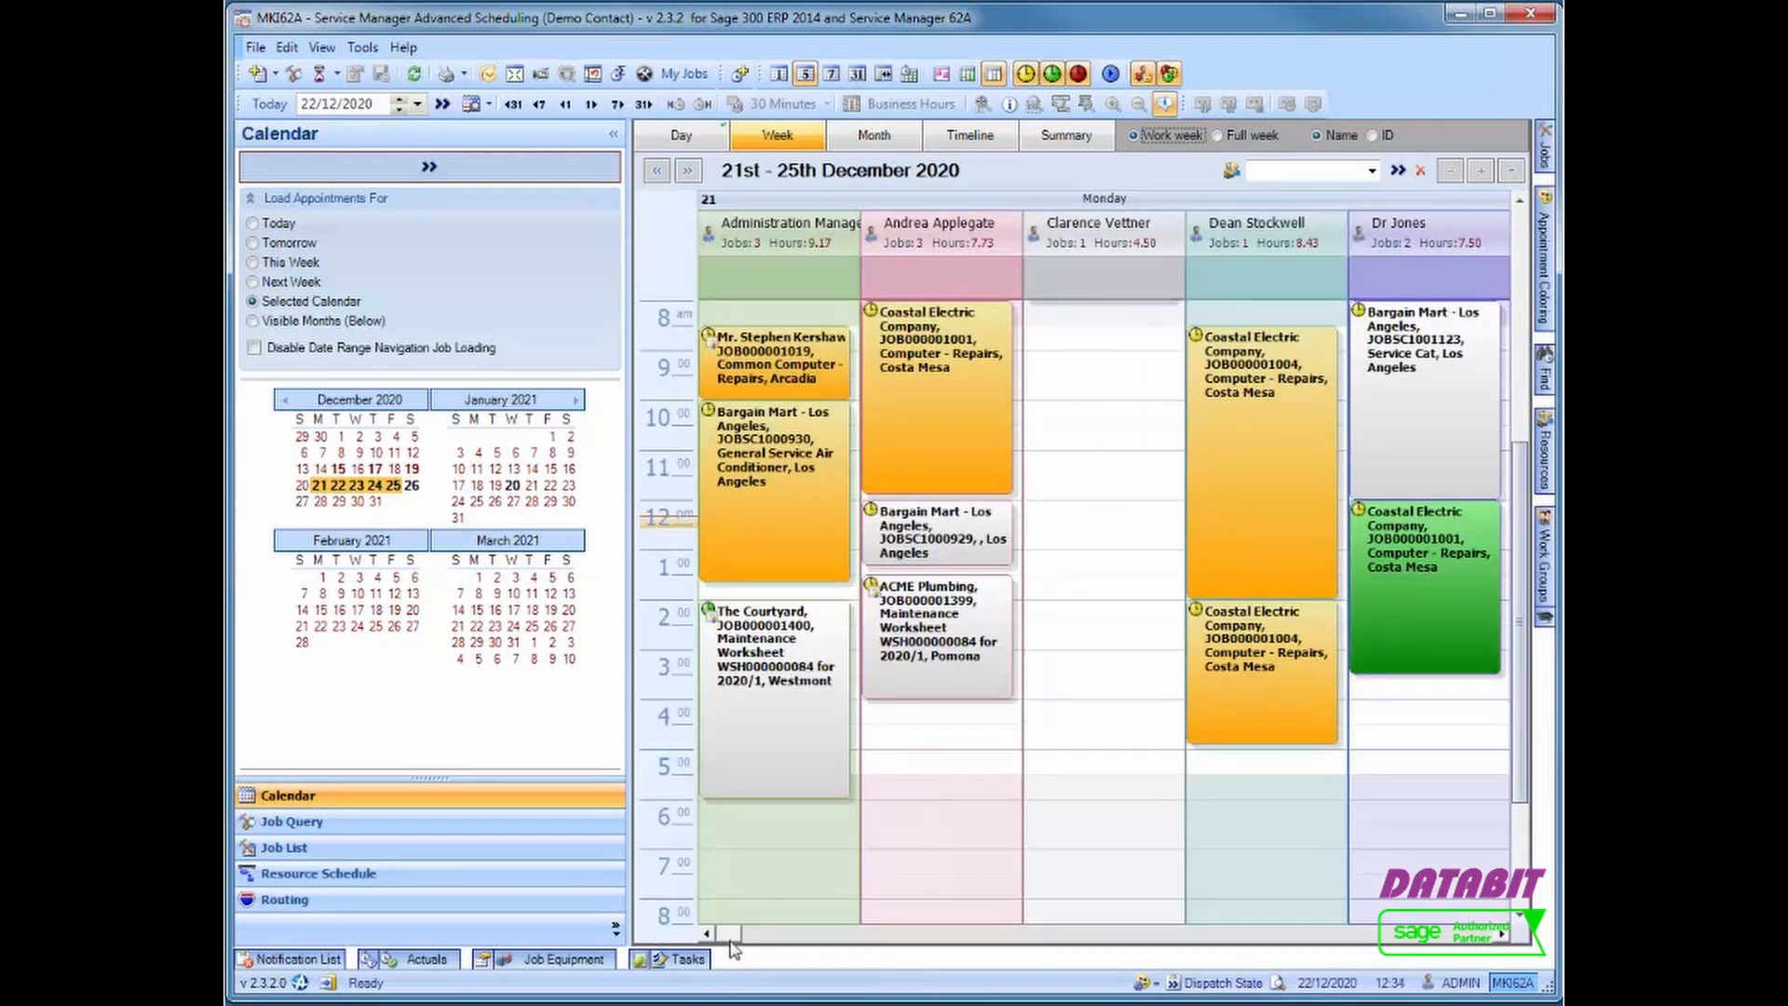
drag(733, 937, 926, 934)
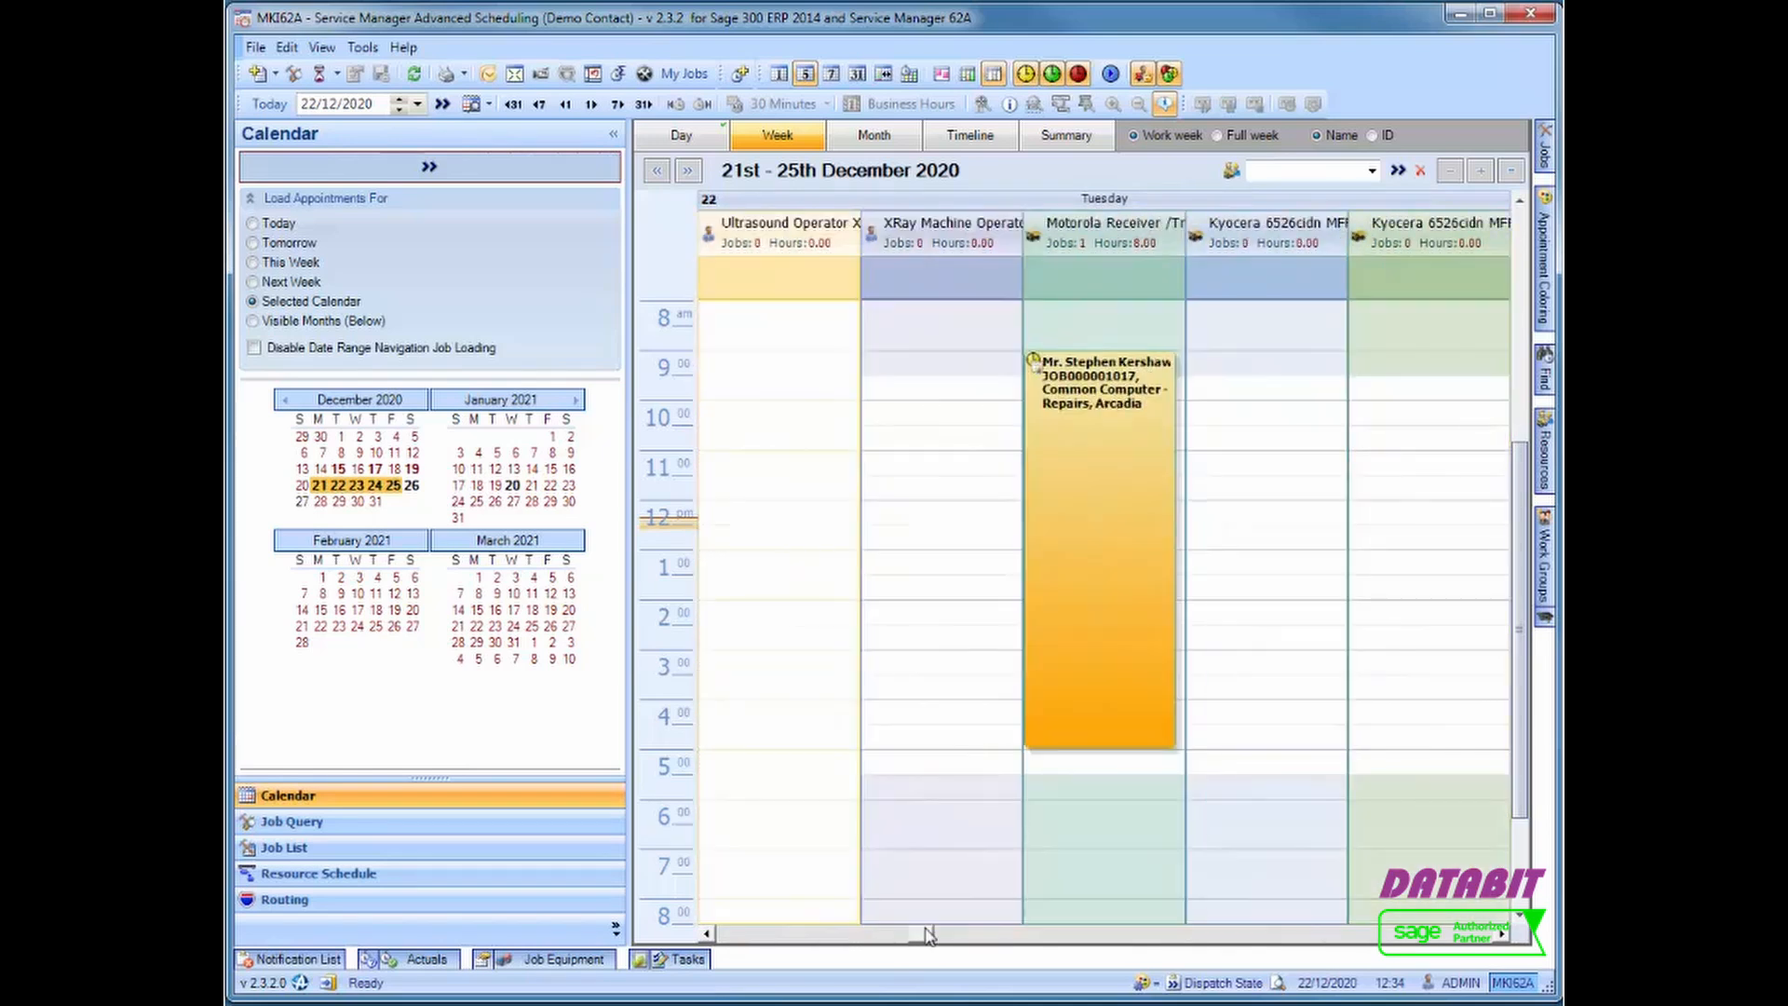
Show the December 2020 month view, open the second resource's 8 December appointment, and close it without changes
click(875, 137)
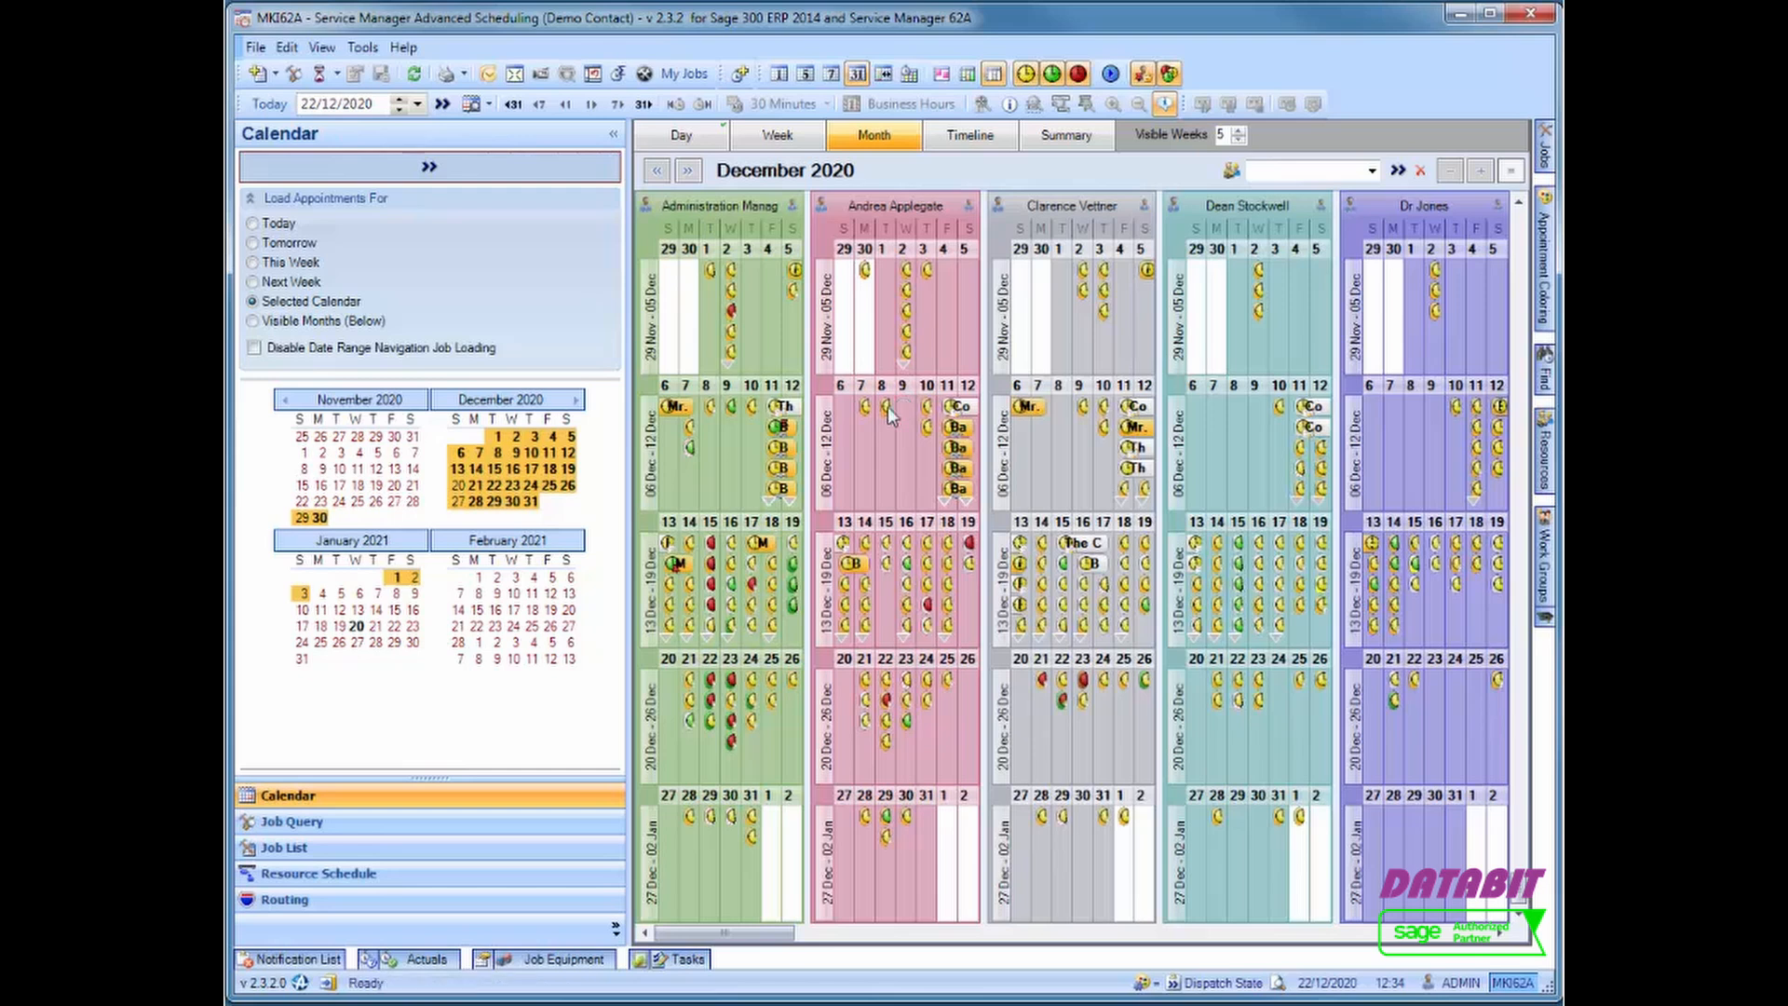
double_click(886, 406)
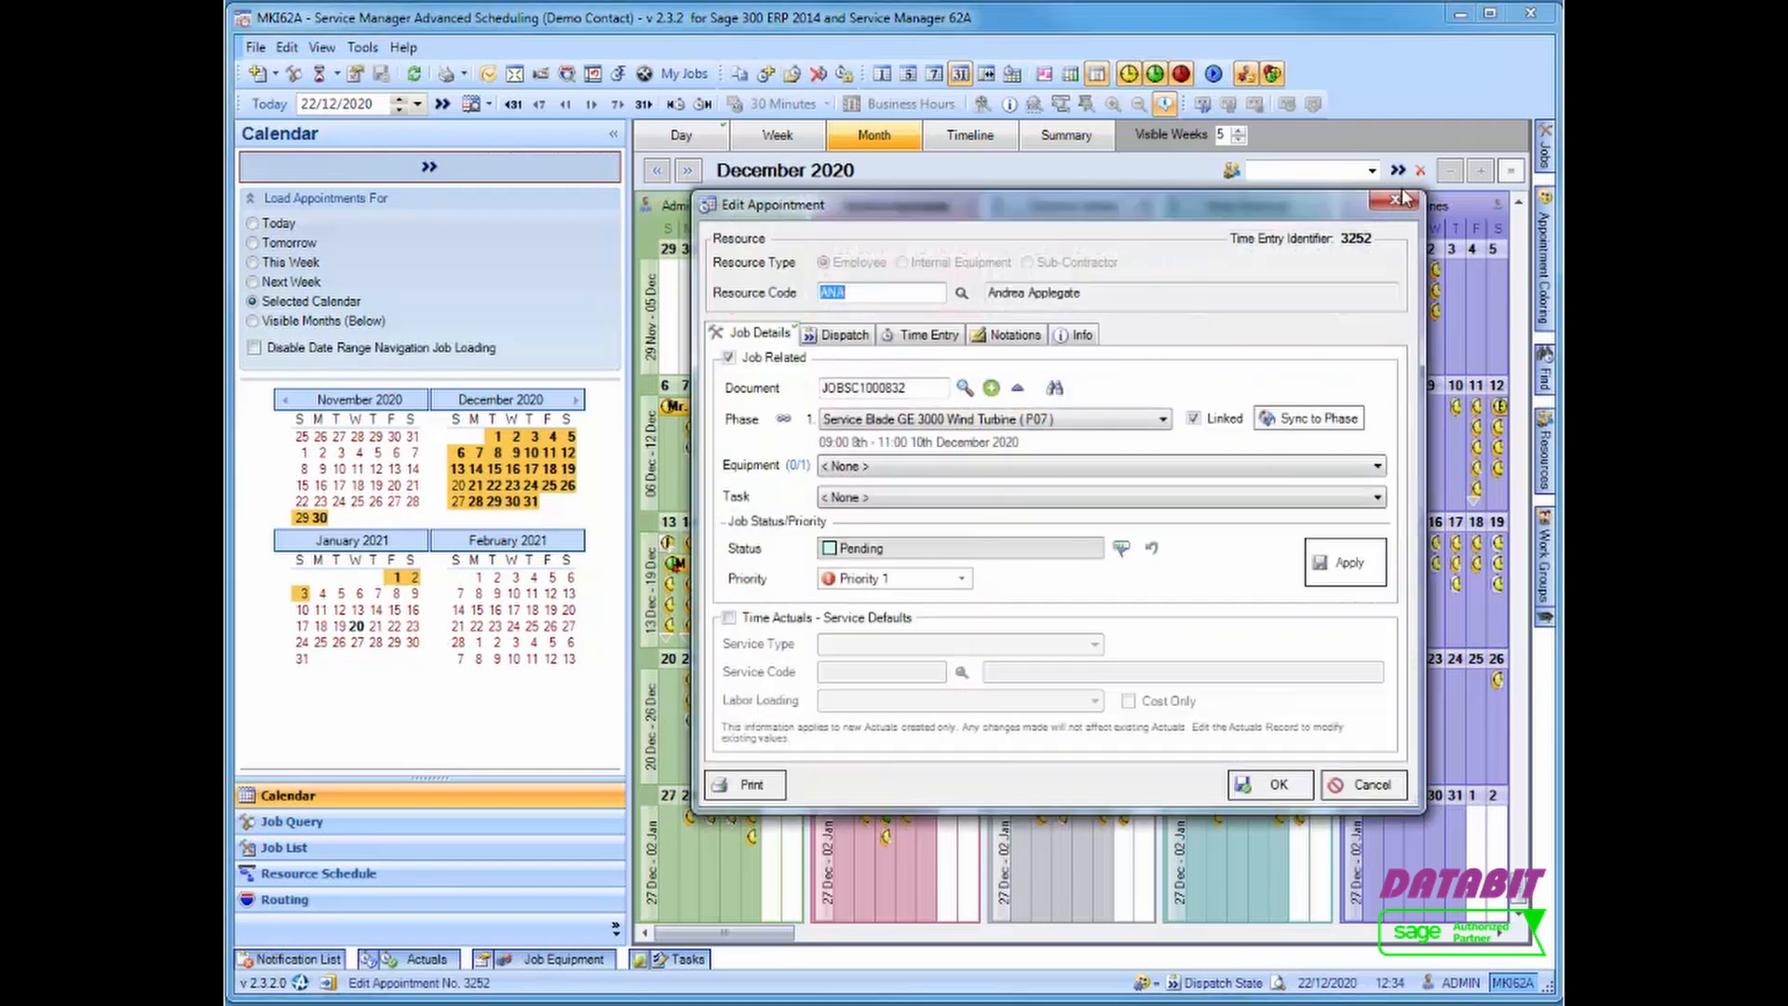
click(1402, 199)
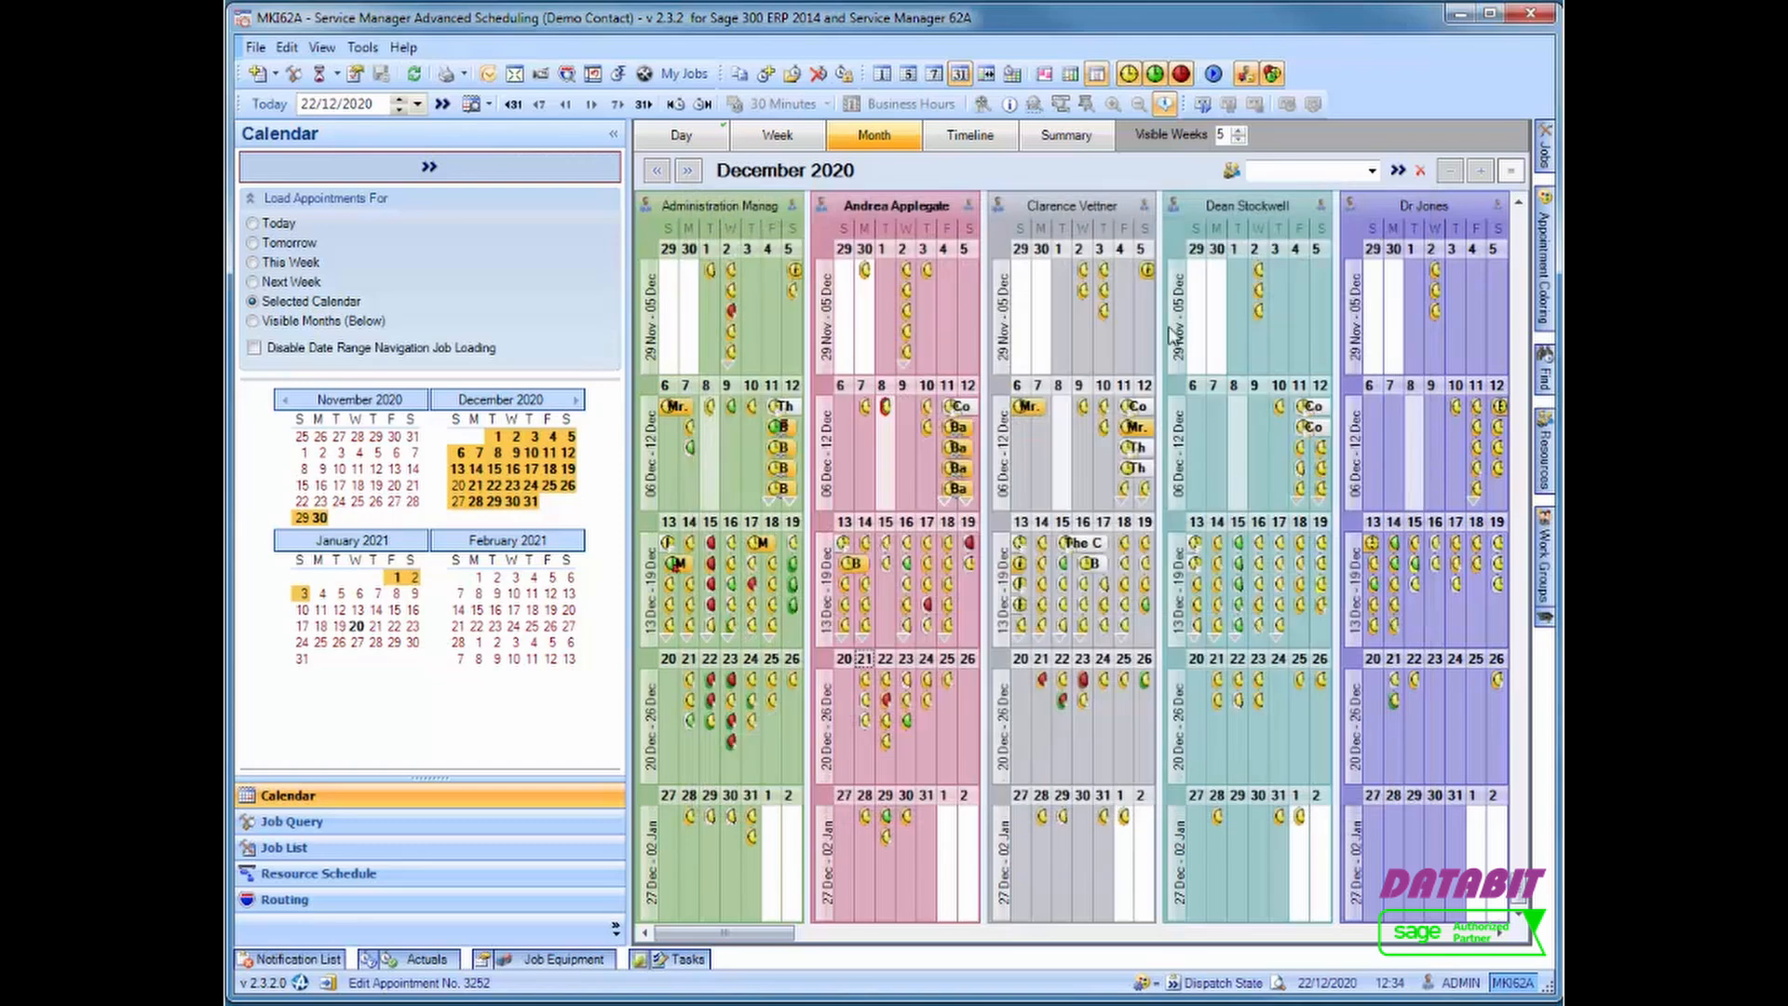
Open the day schedule for 9 December 2020 from the month calendar and return to the month view
double_click(902, 443)
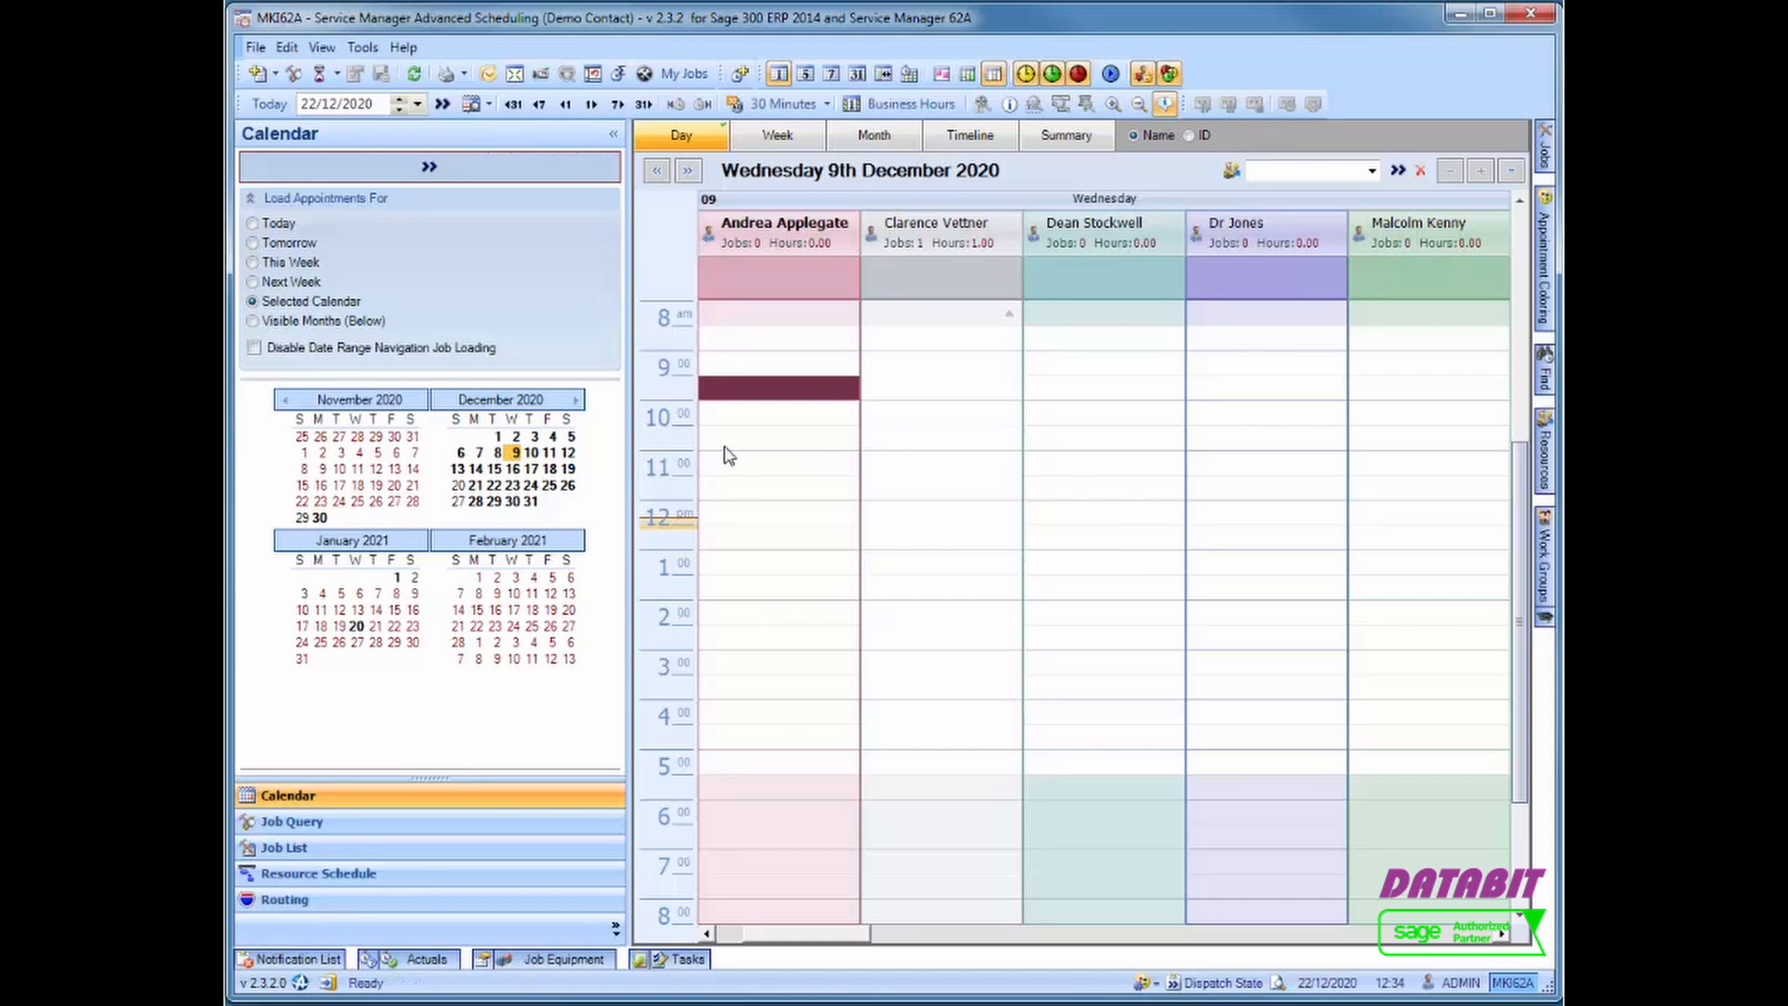
click(892, 140)
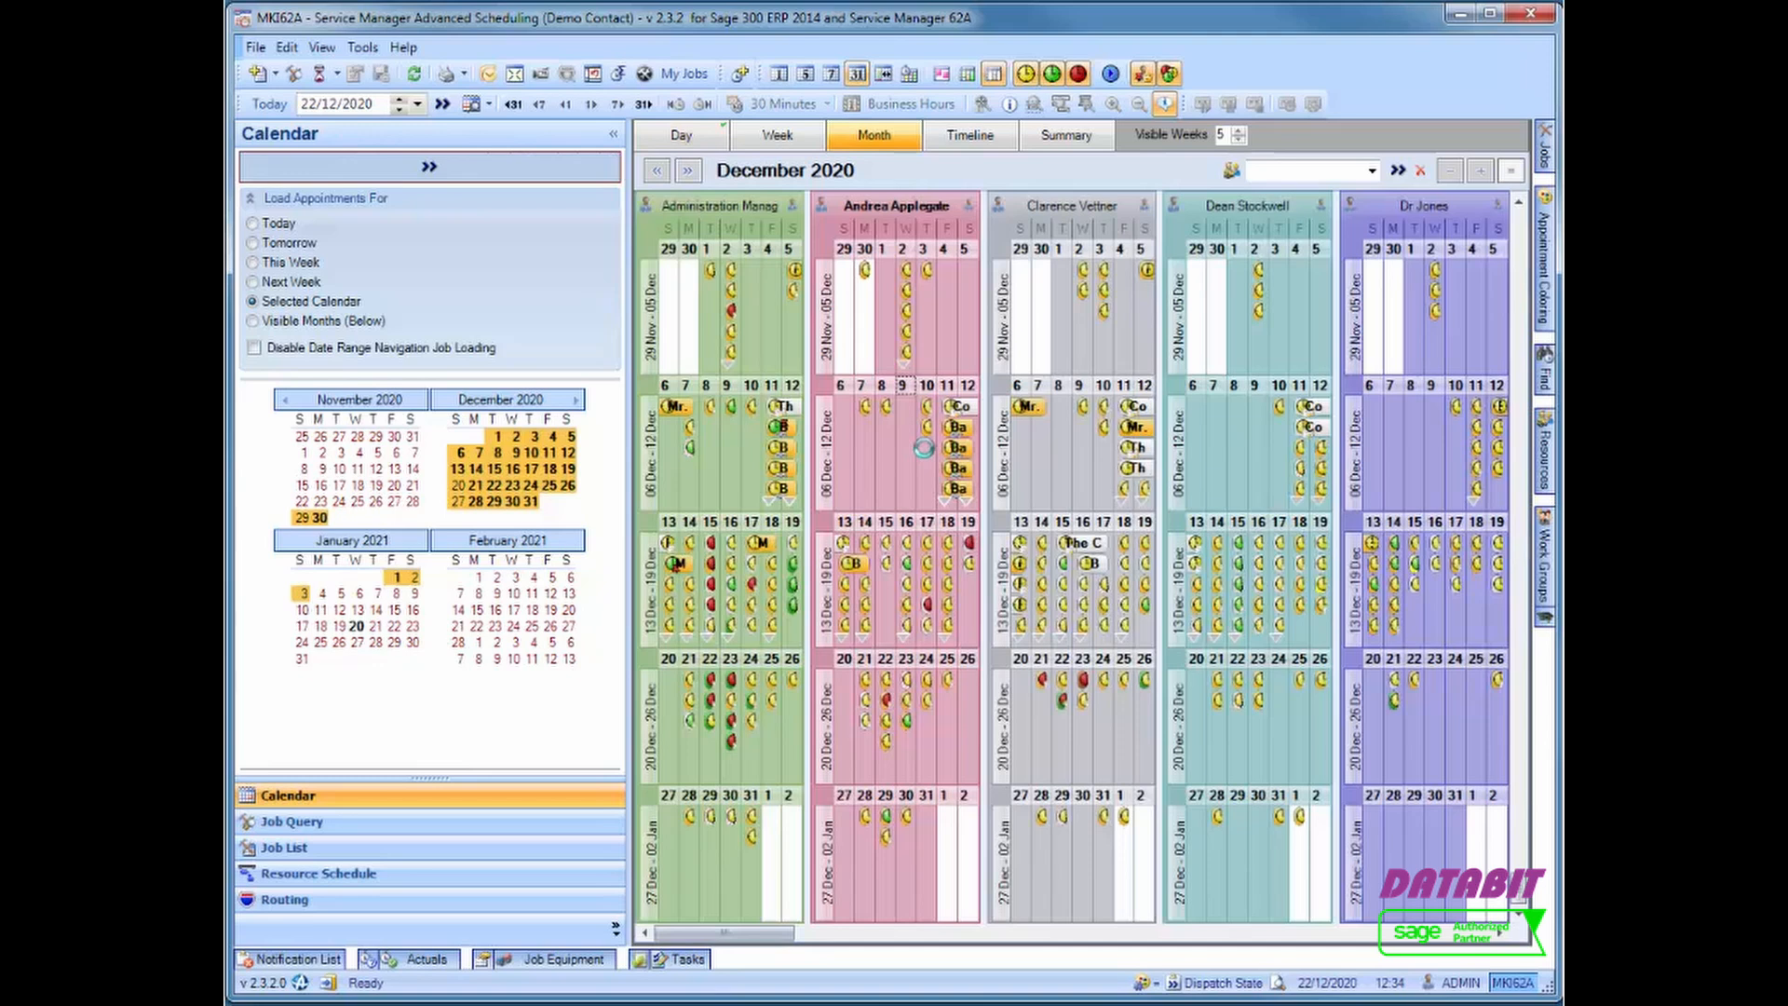
Show the timeline with resources labelled by ID and scroll through the overlapping appointments in ANA's row
click(956, 137)
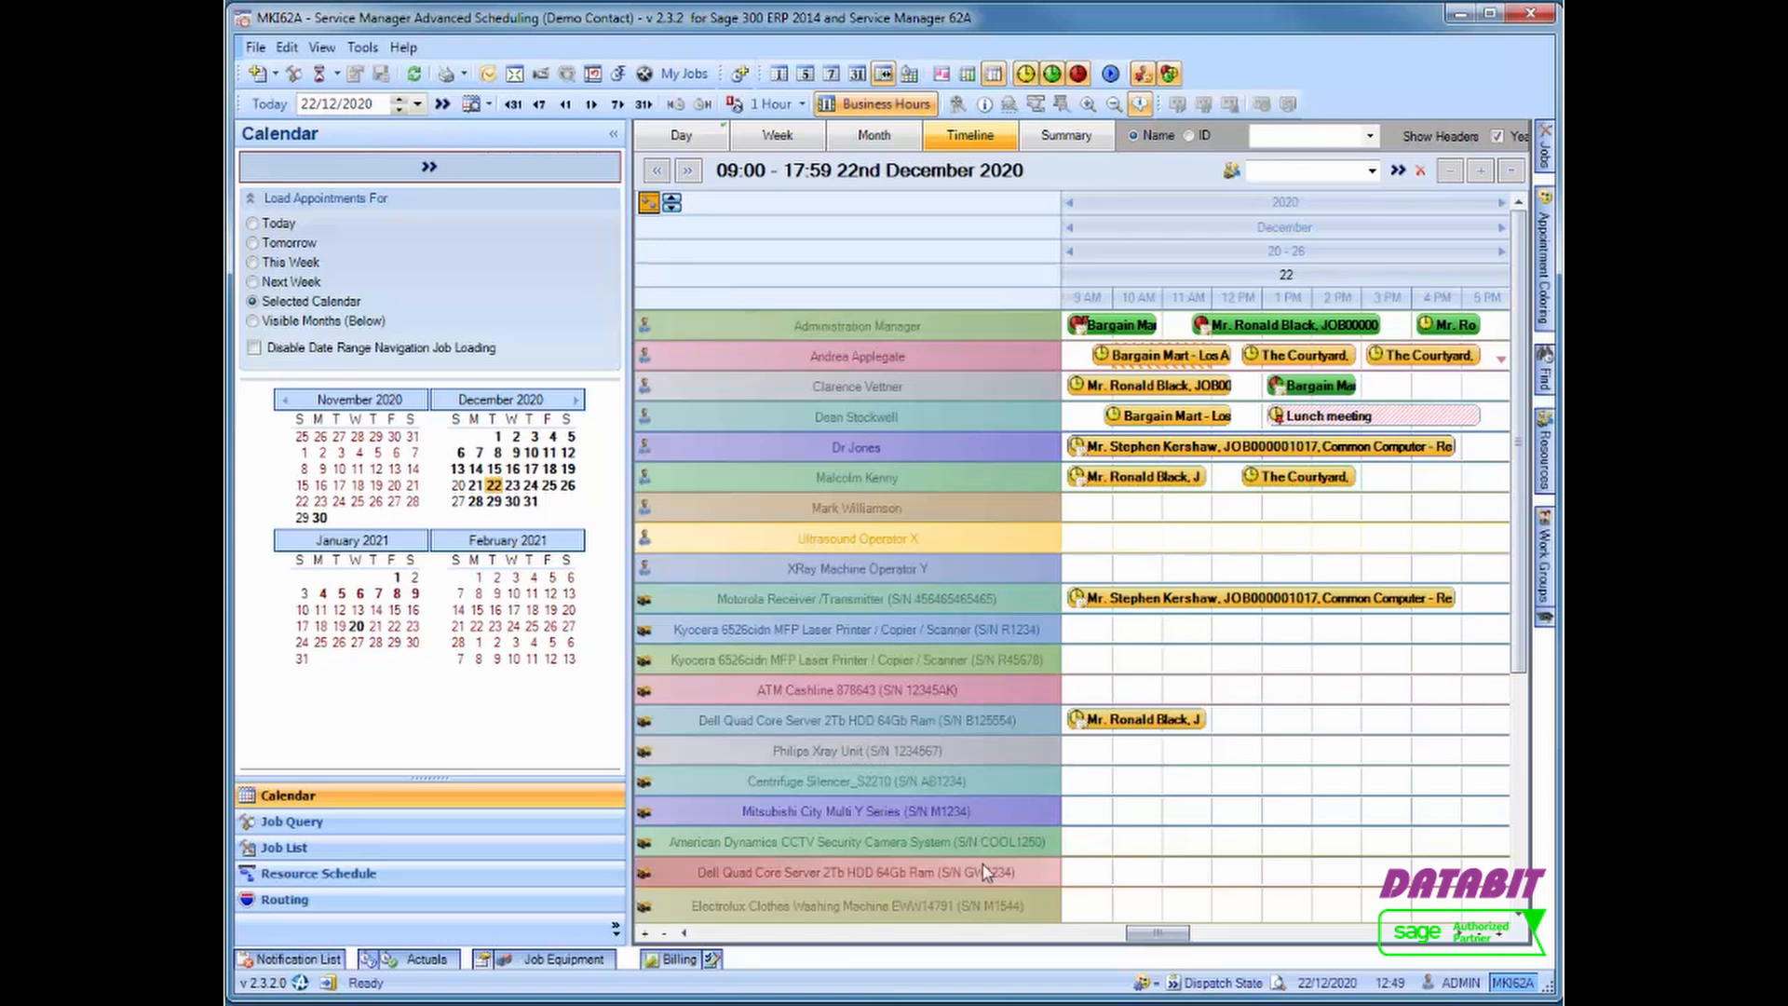
click(1192, 137)
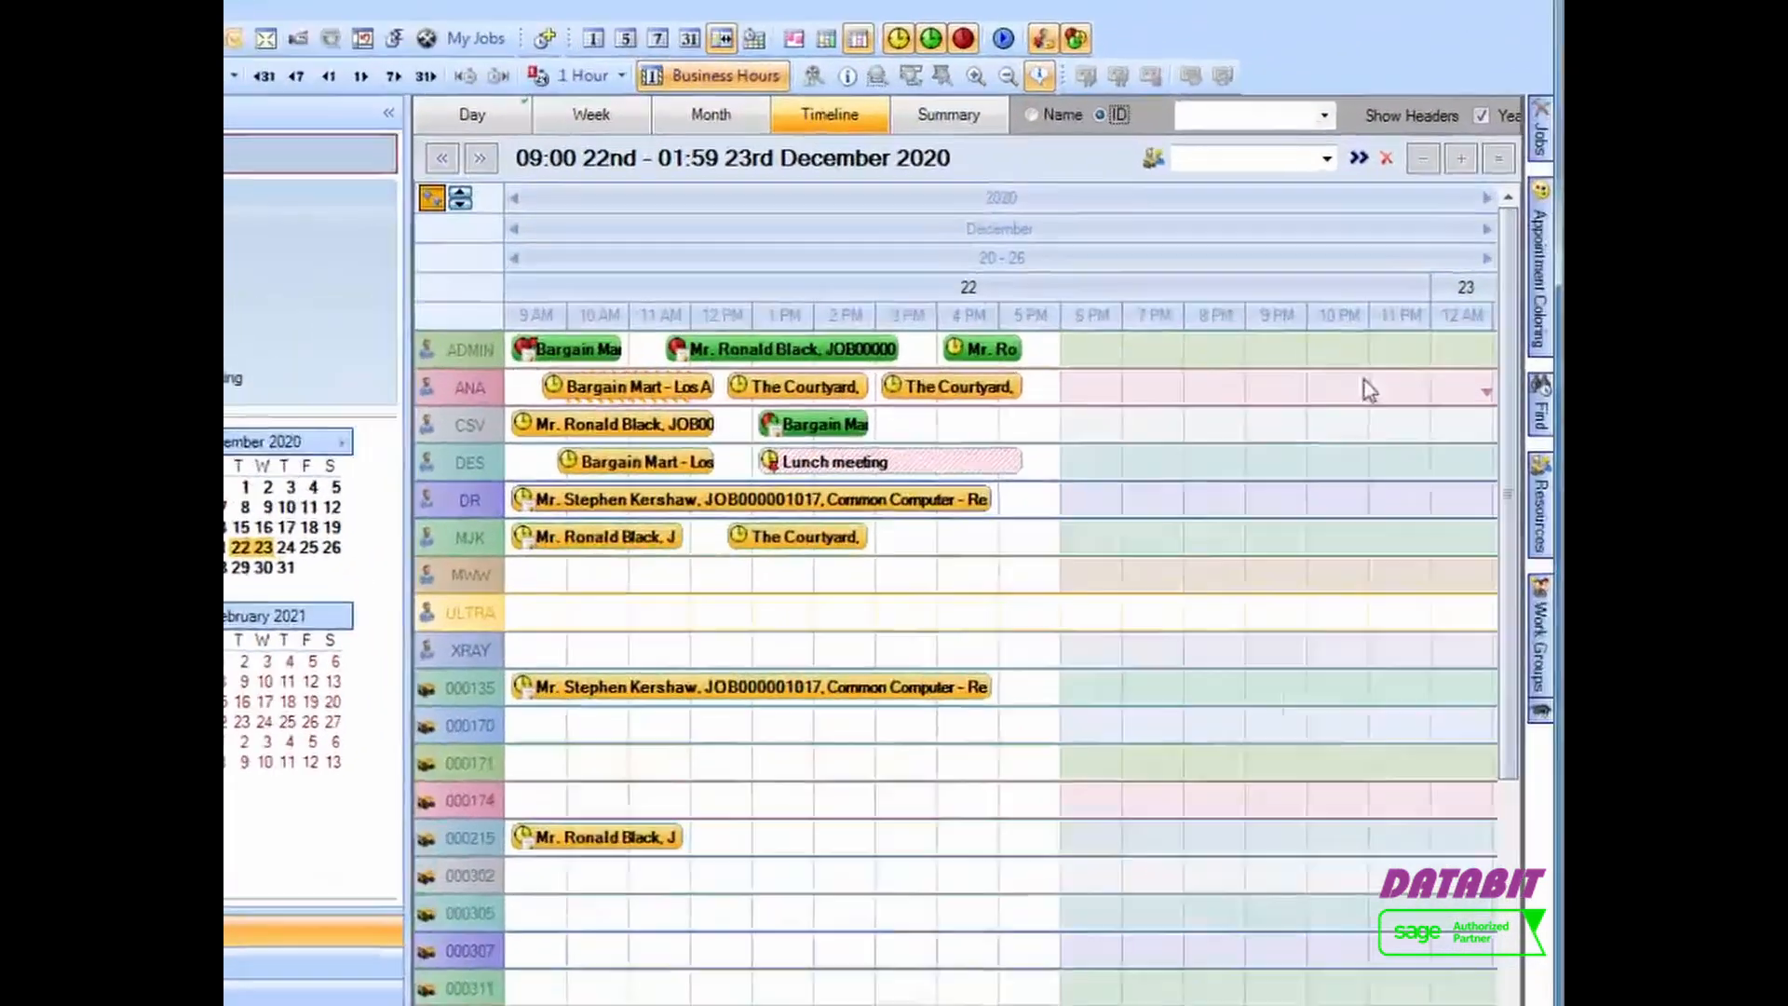
click(1486, 391)
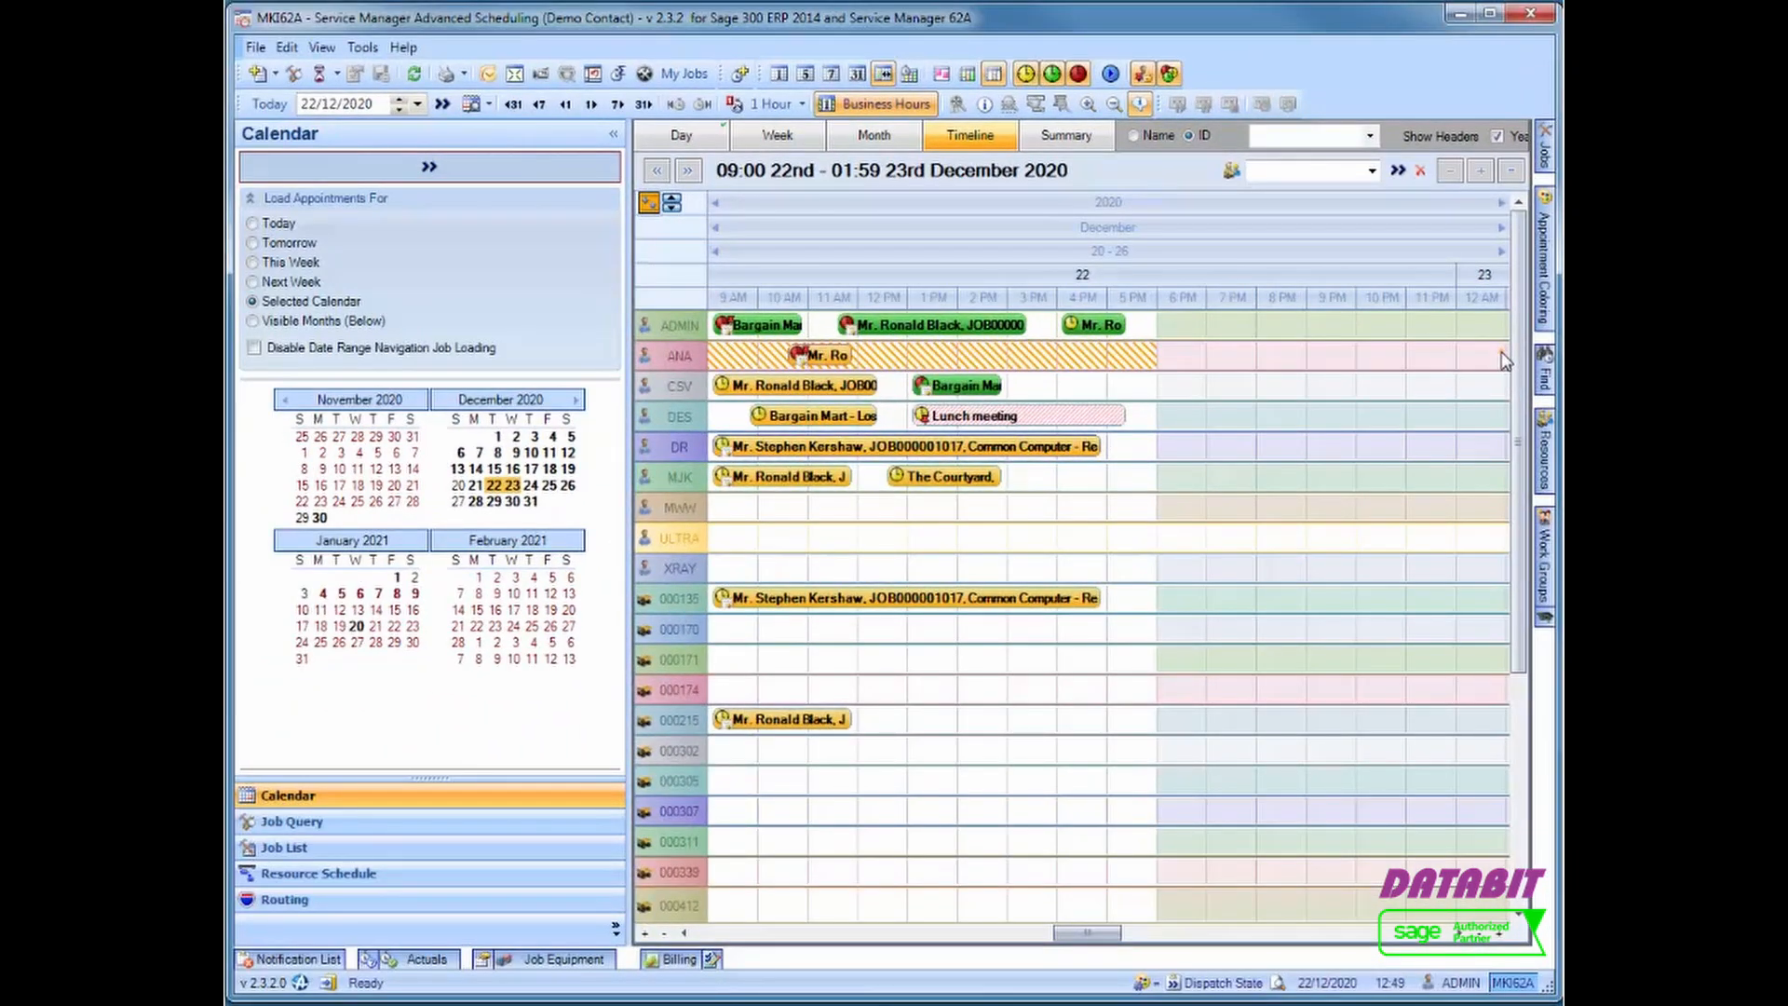
click(1501, 354)
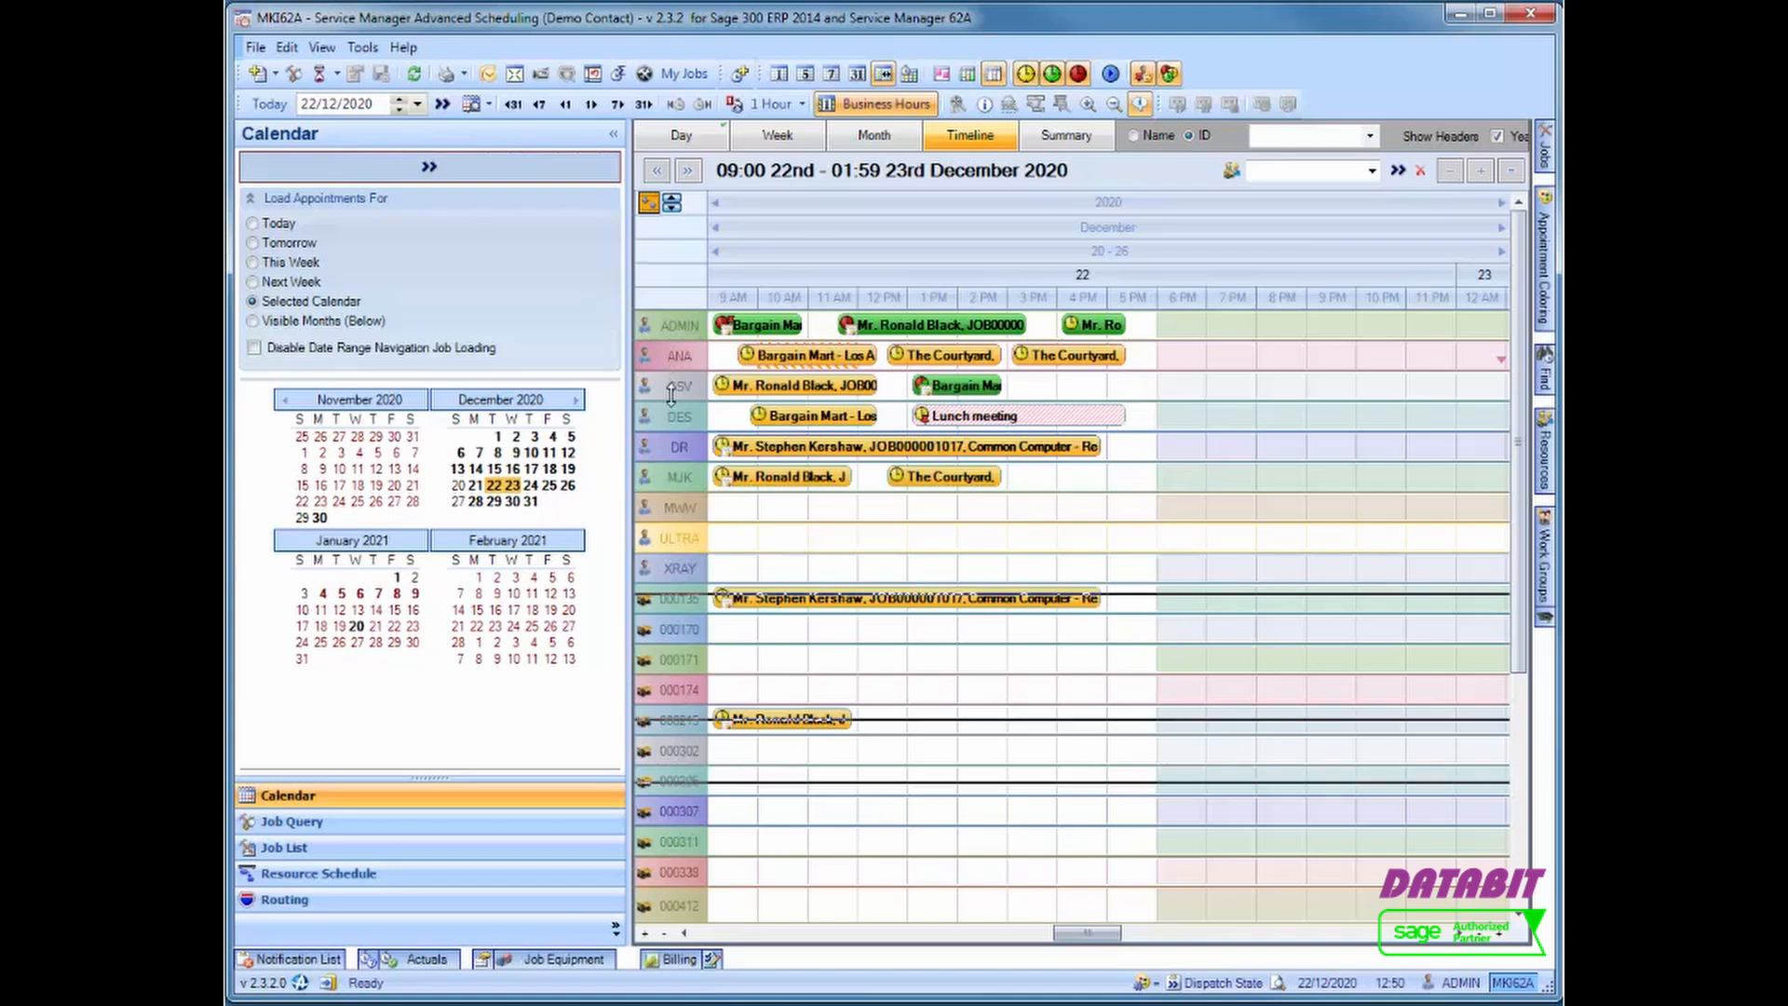
Expand the timeline's resource rows to show overlapping appointments, and restore the automatic row height
click(673, 202)
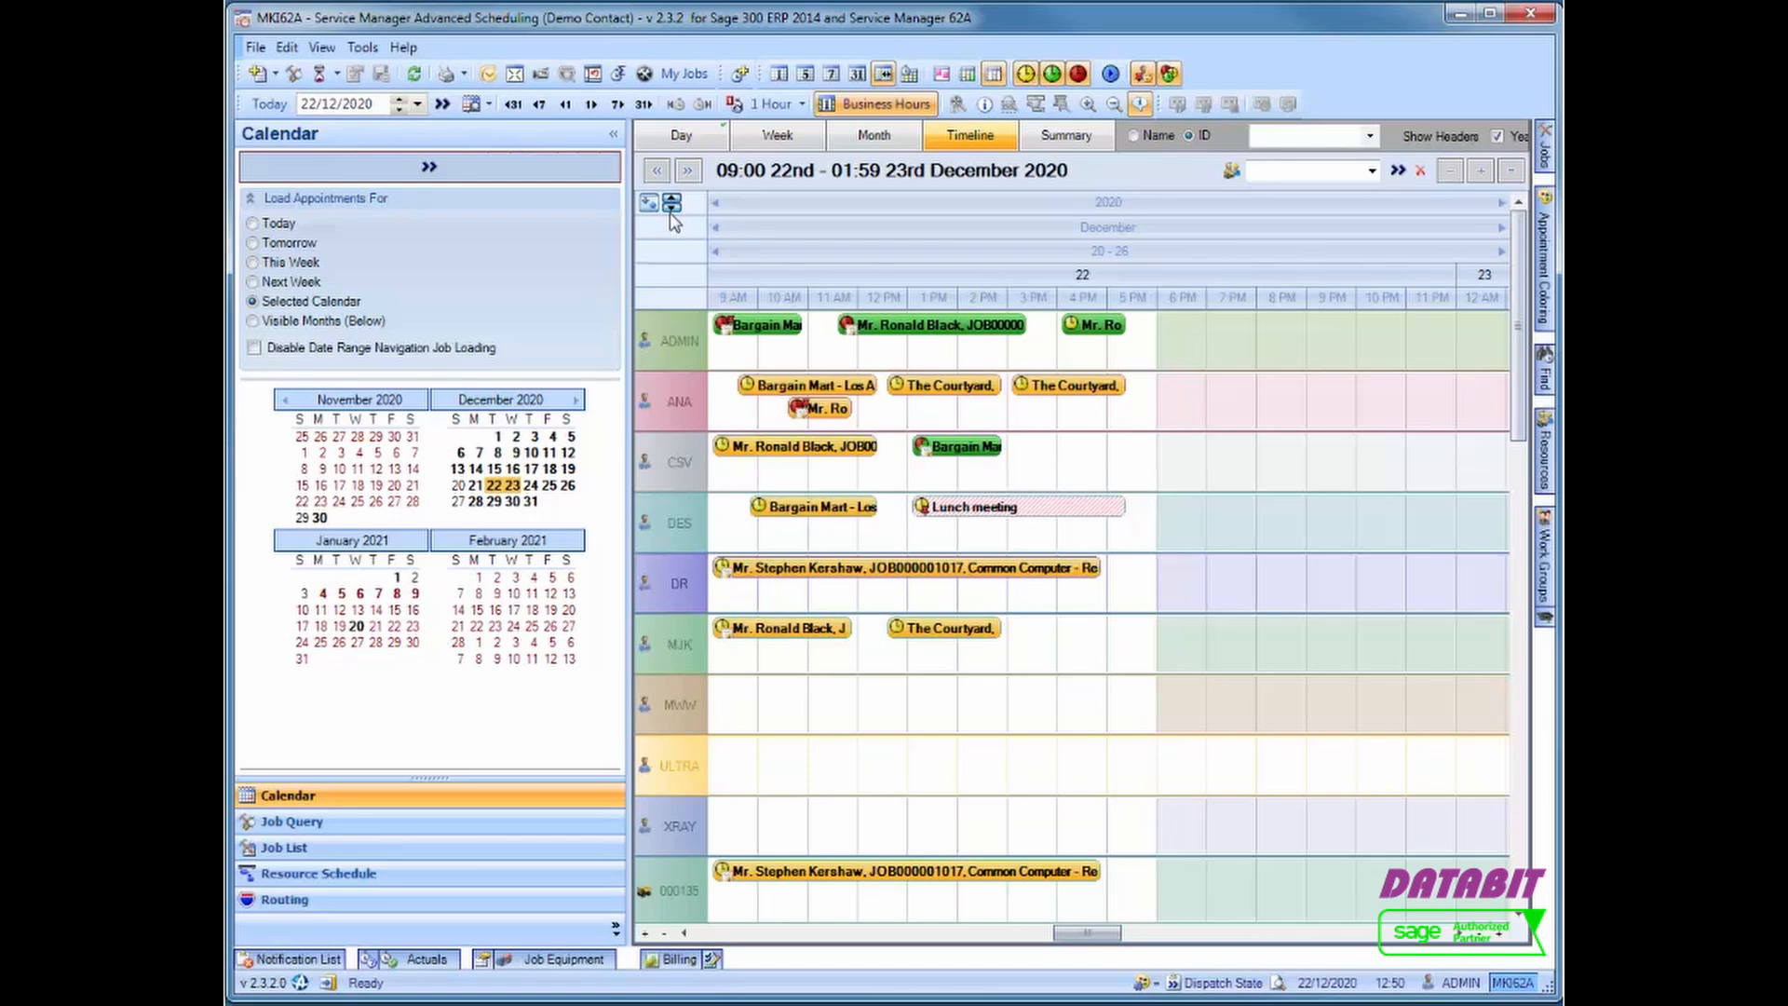
click(650, 204)
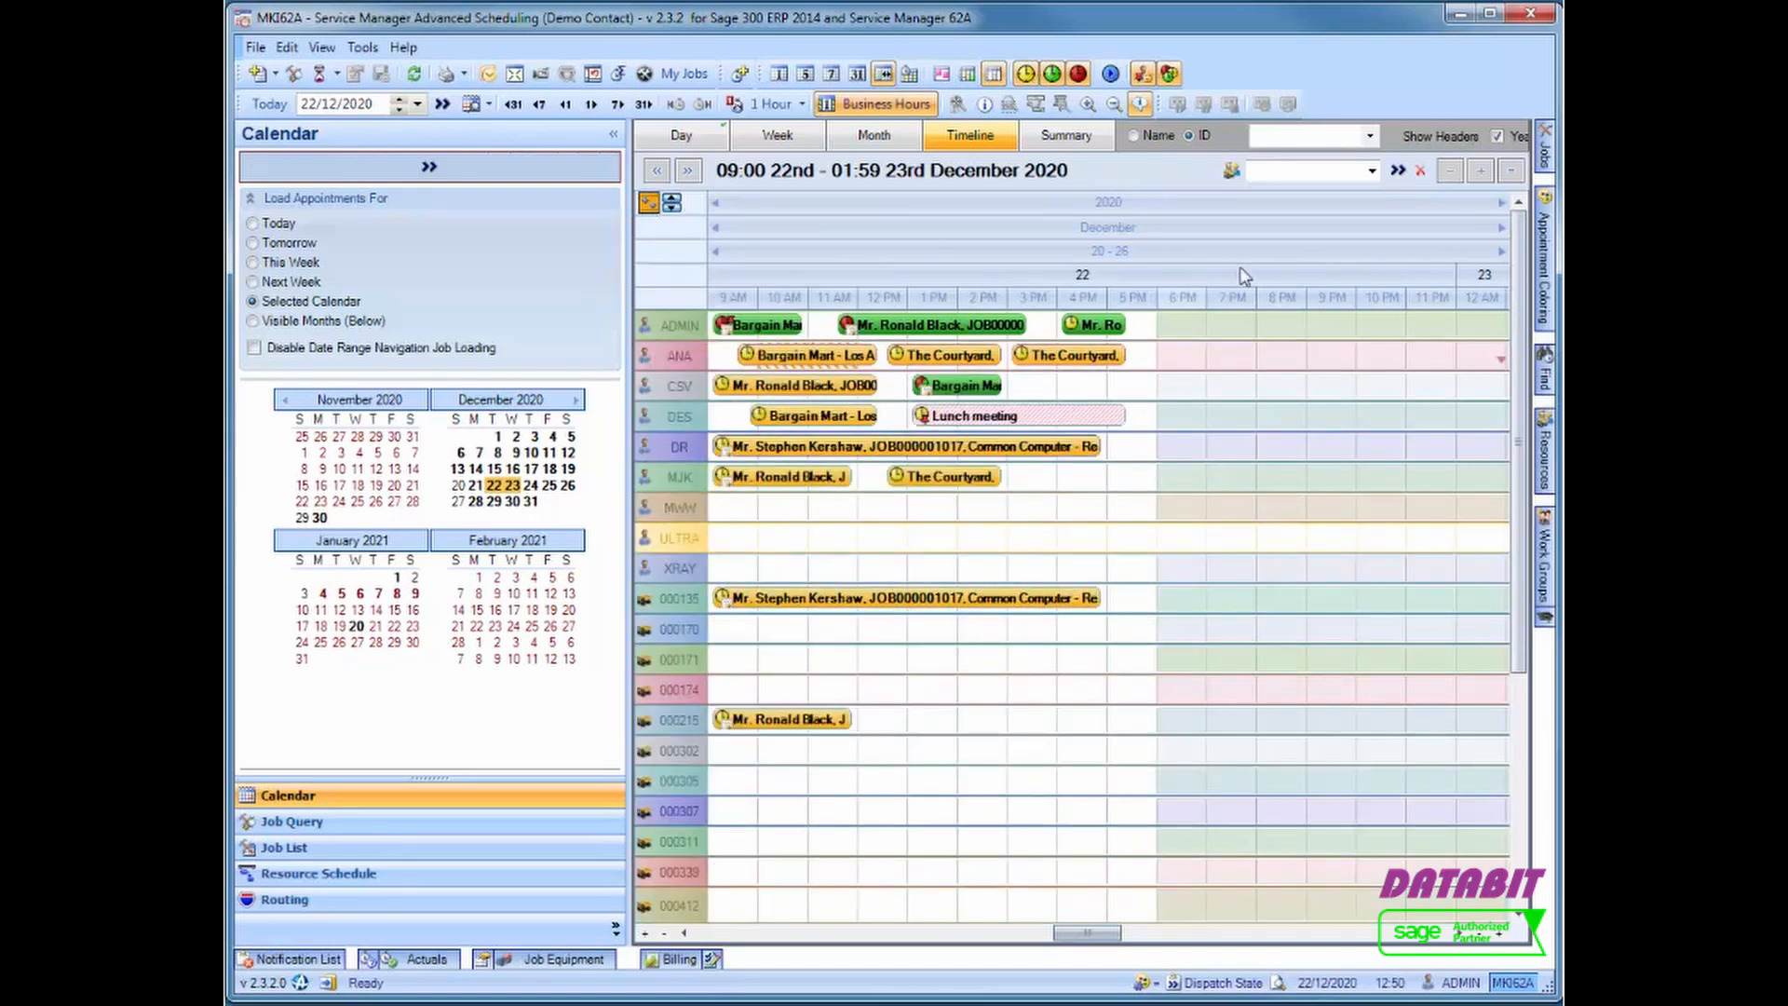
Try a longer visible time span on the timeline, and narrow it to 09:00–16:59 on 22 December 2020
click(1479, 177)
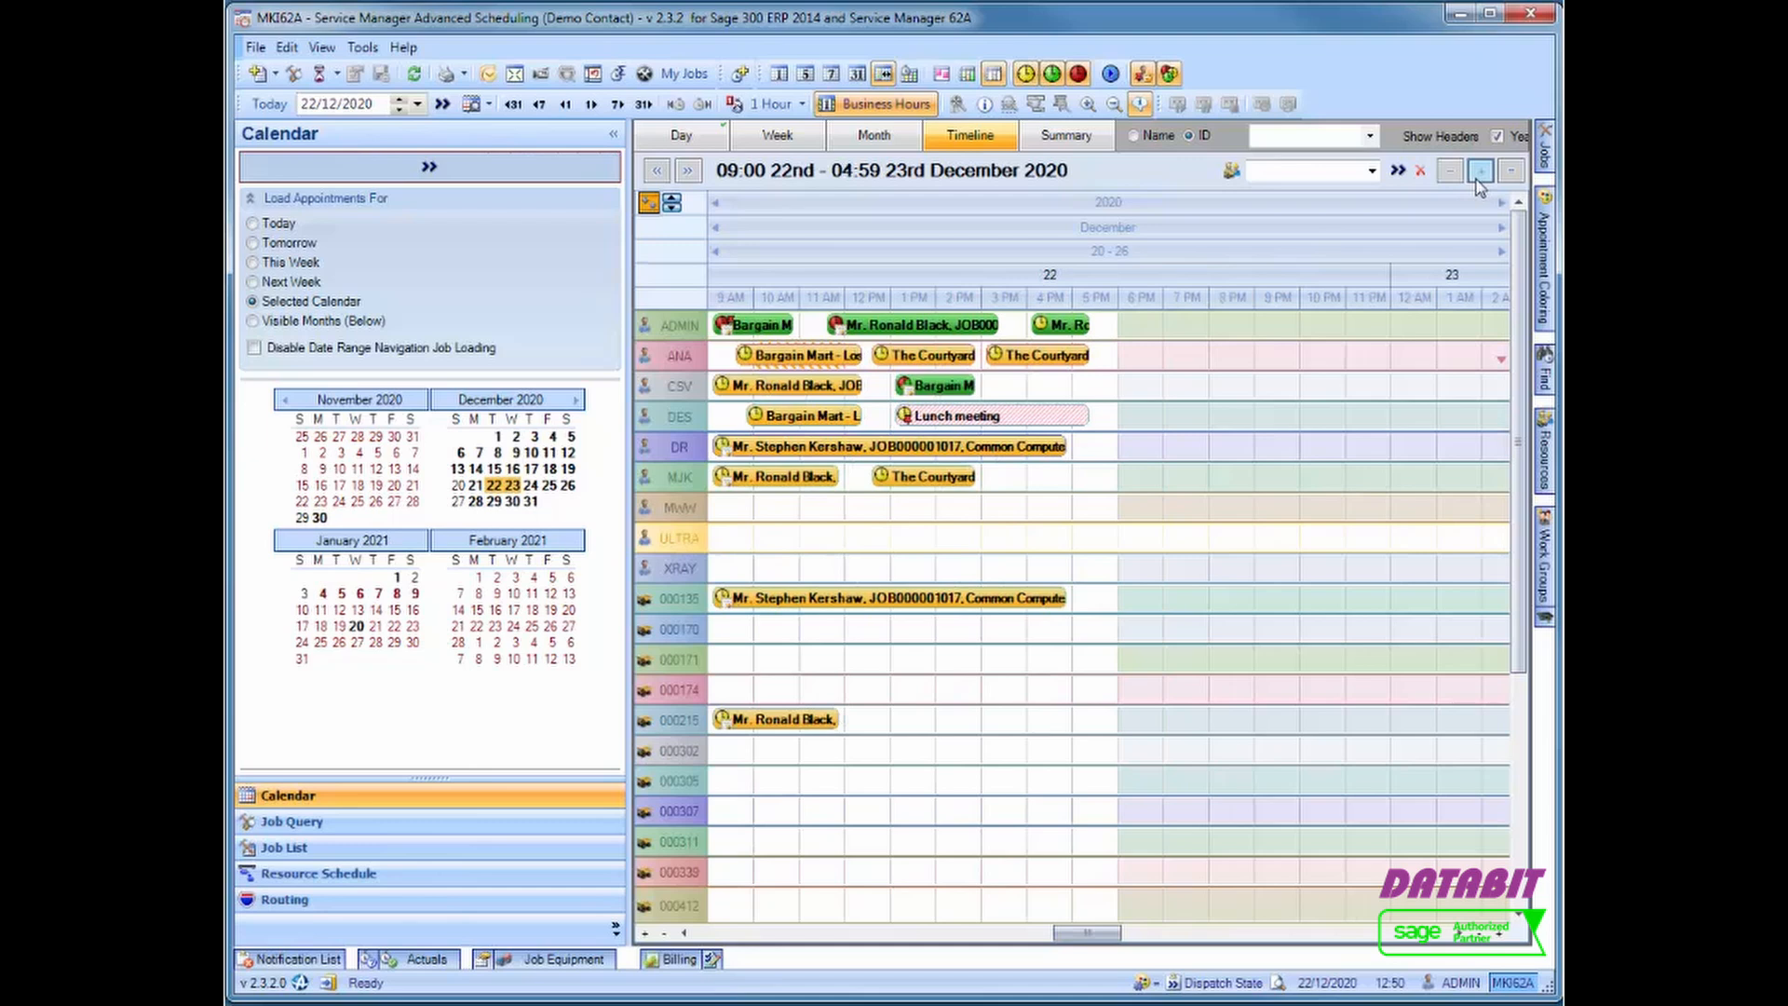
click(1452, 175)
click(1453, 175)
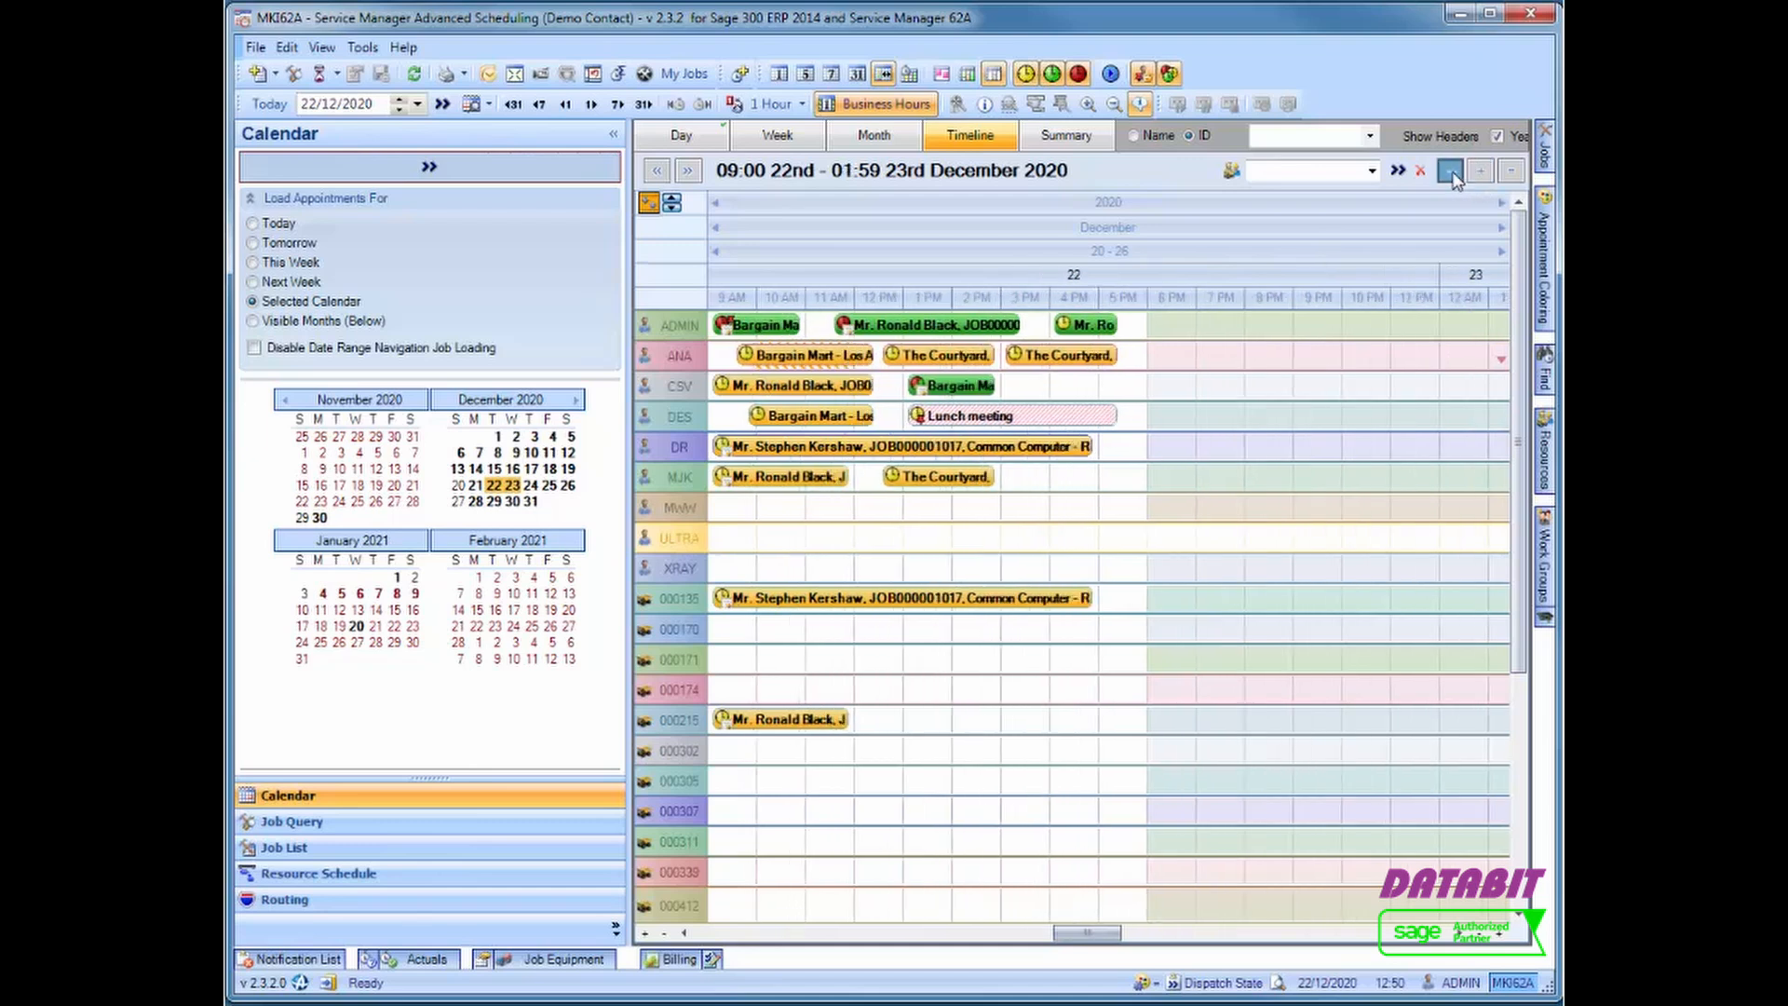
click(1453, 175)
click(1452, 175)
click(1453, 175)
click(1452, 175)
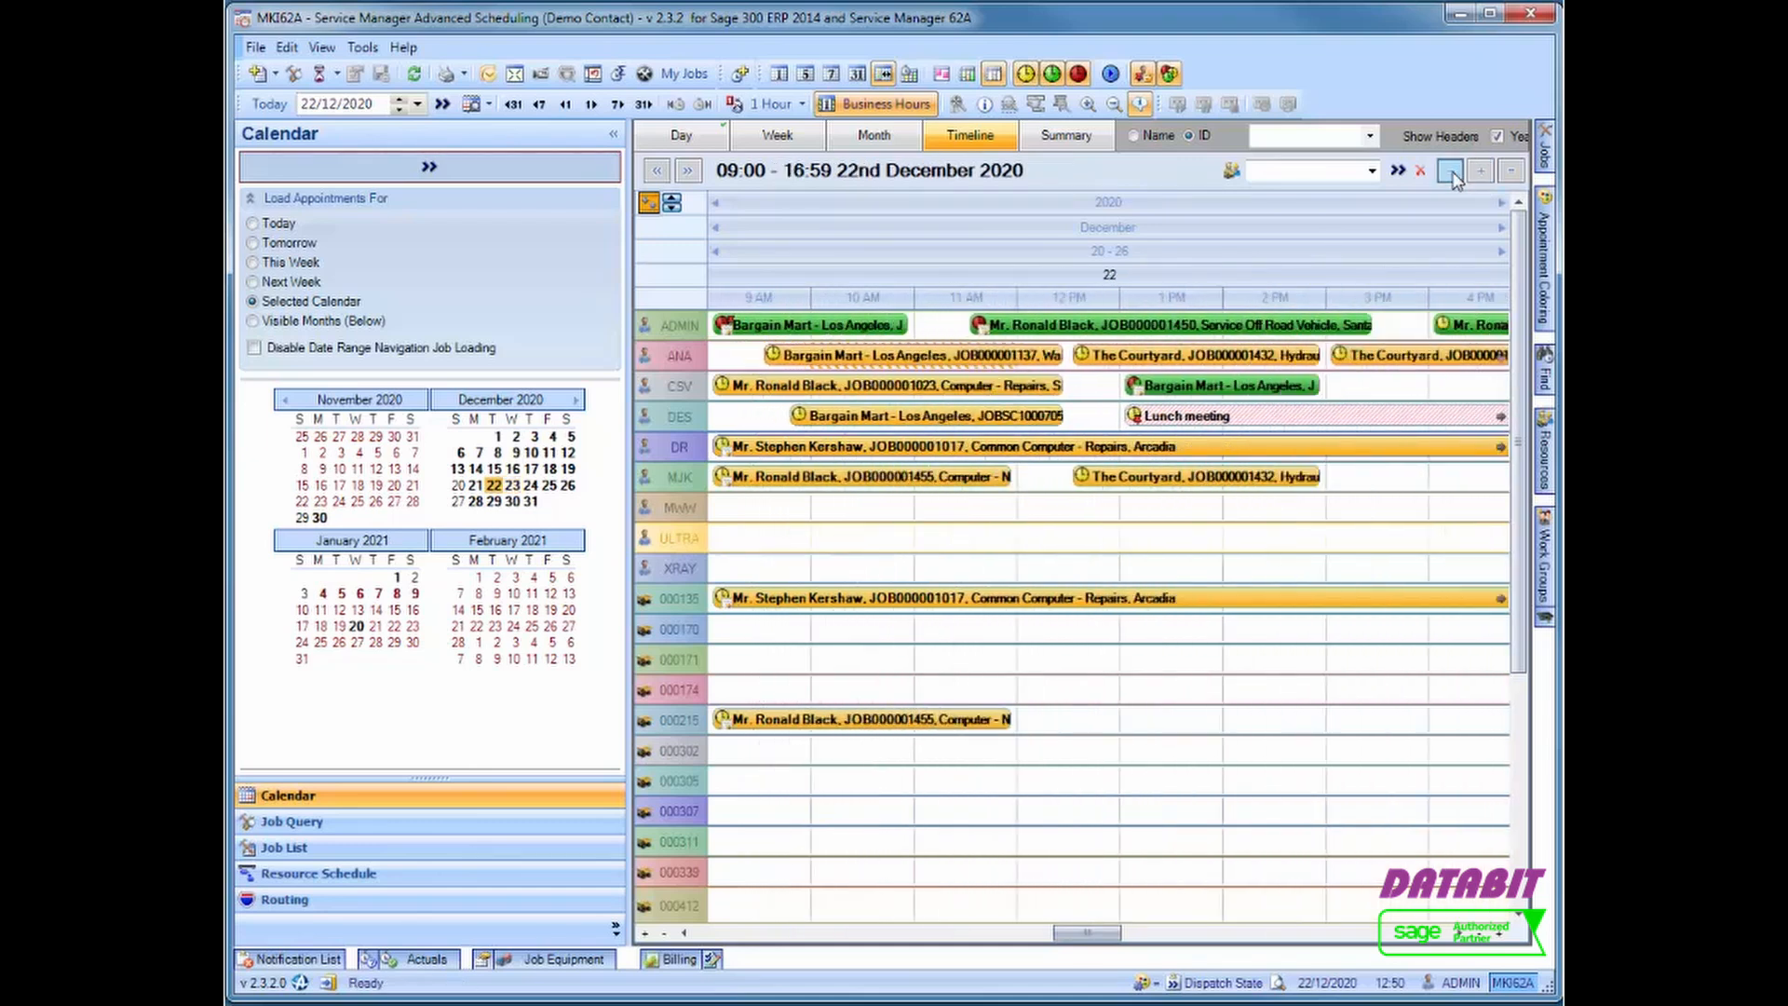
Load the resource summary for 22/12/2020 to 1/01/2021 by Total Hours, and reload it by Utilization
click(1071, 138)
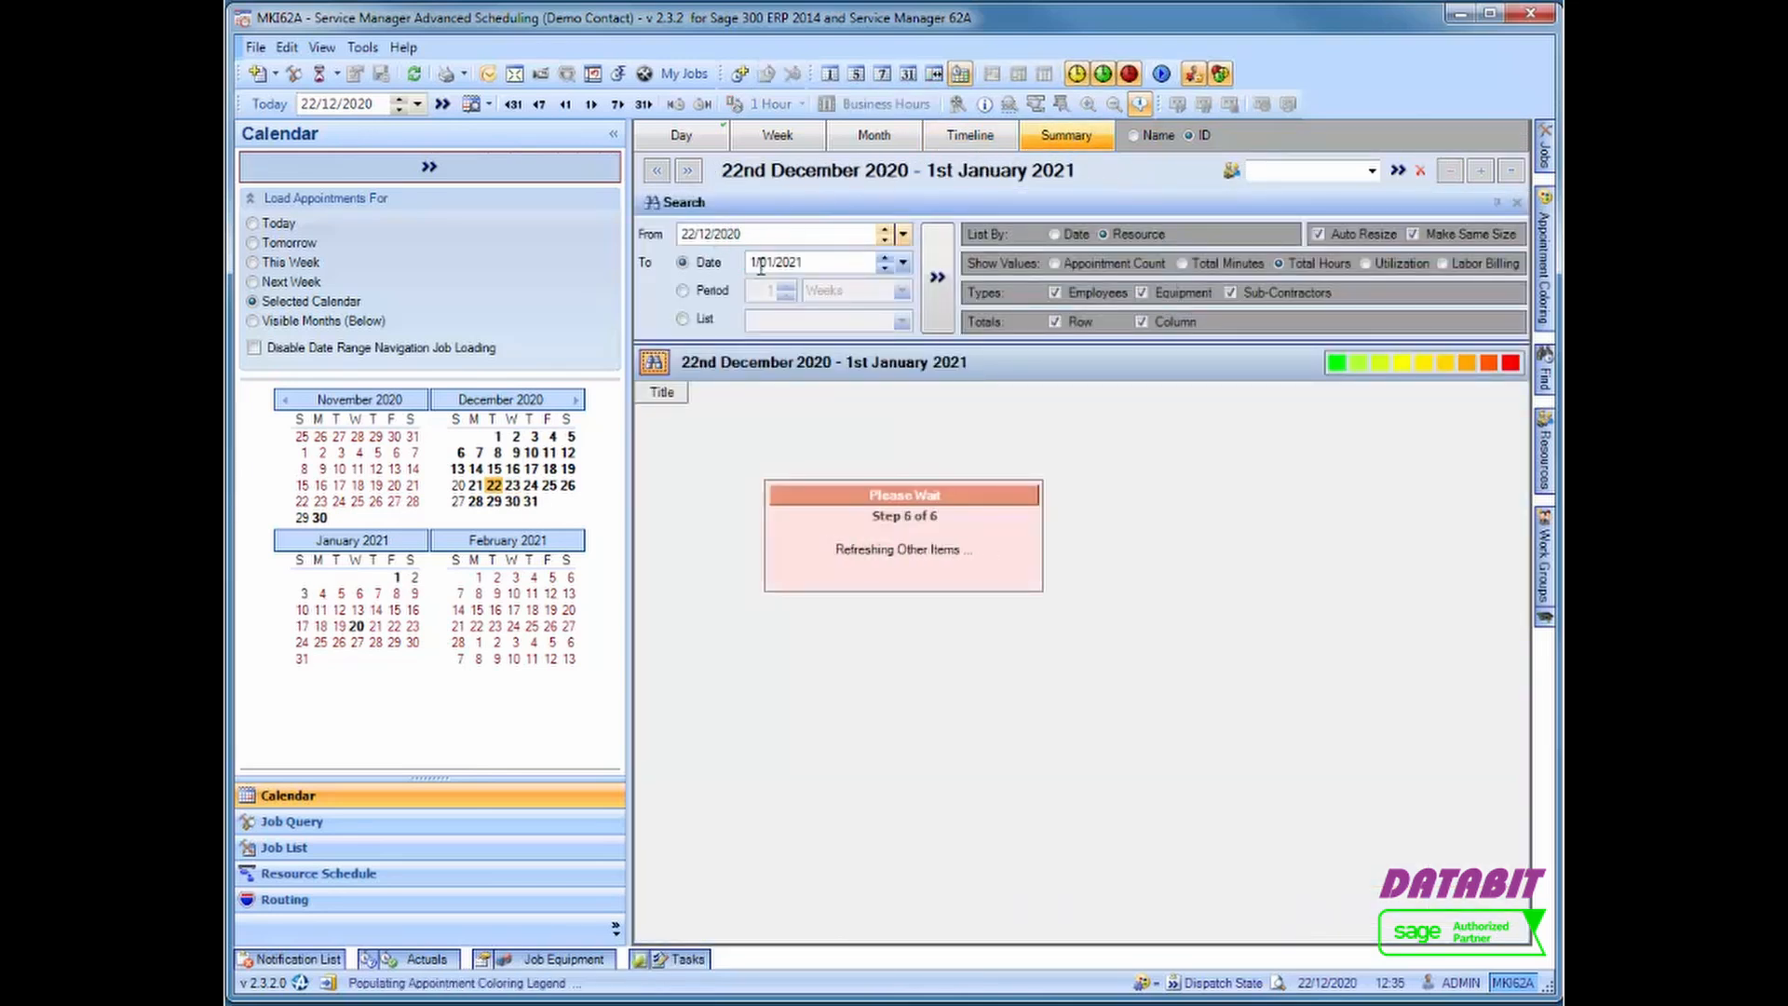
click(938, 279)
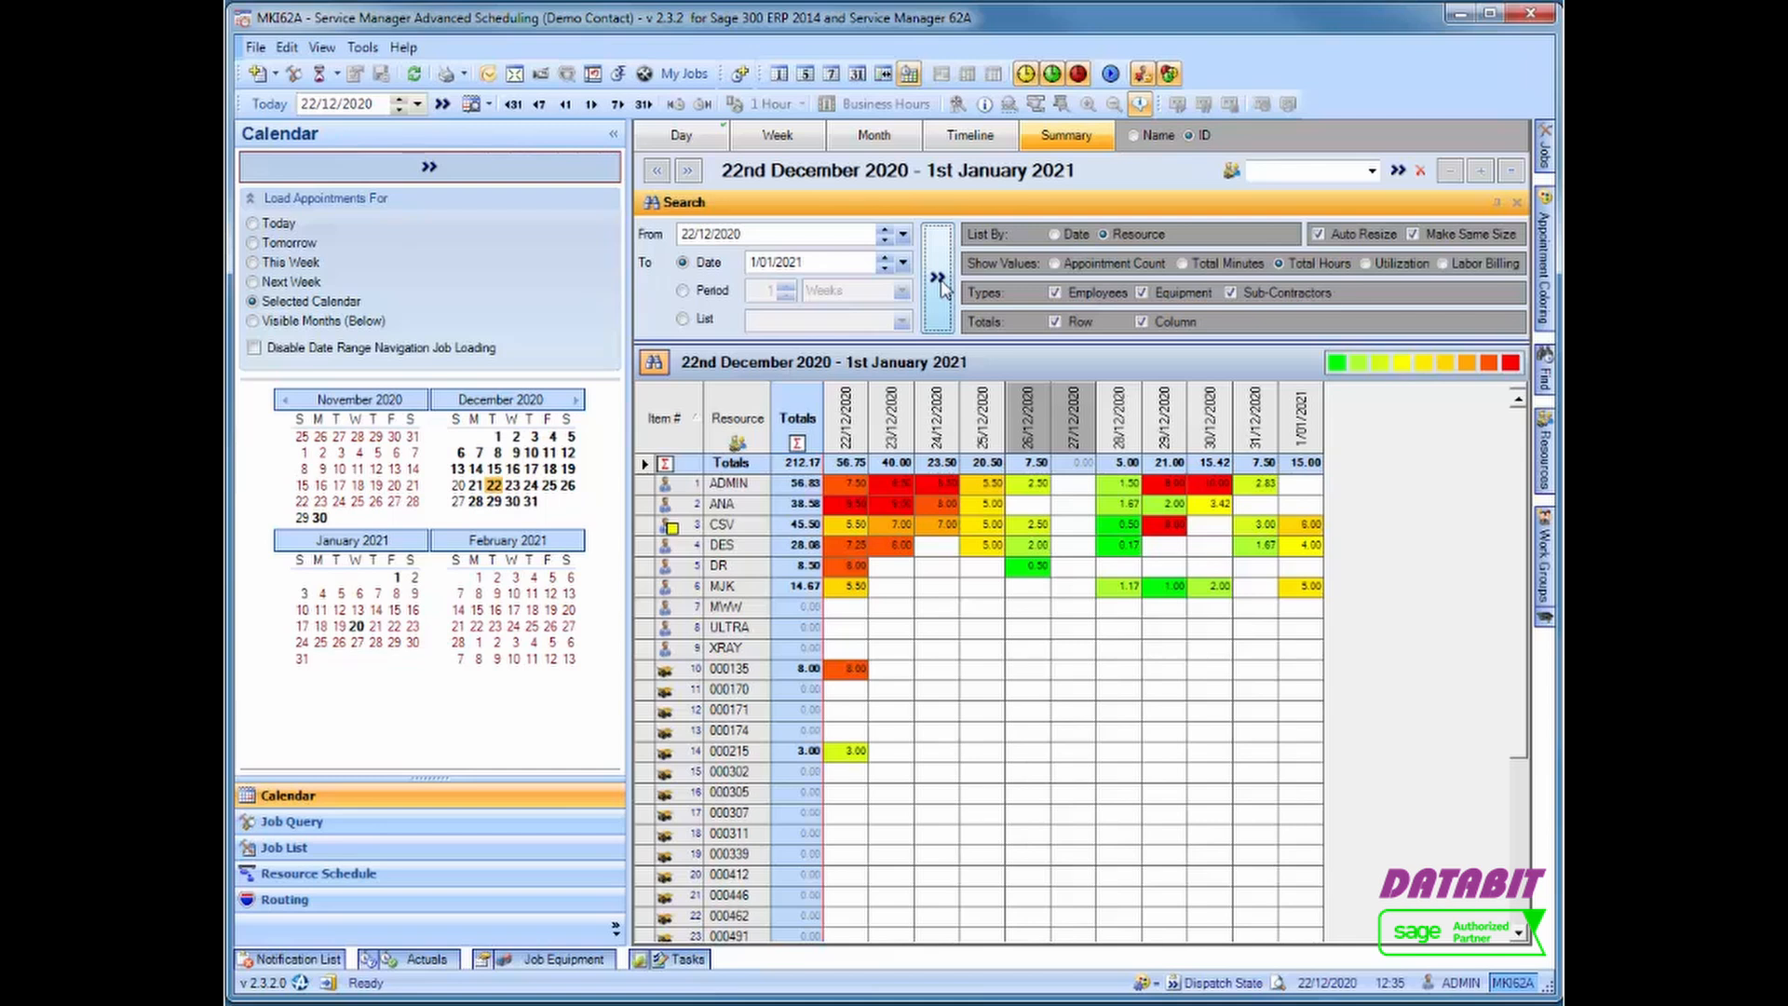
click(1401, 265)
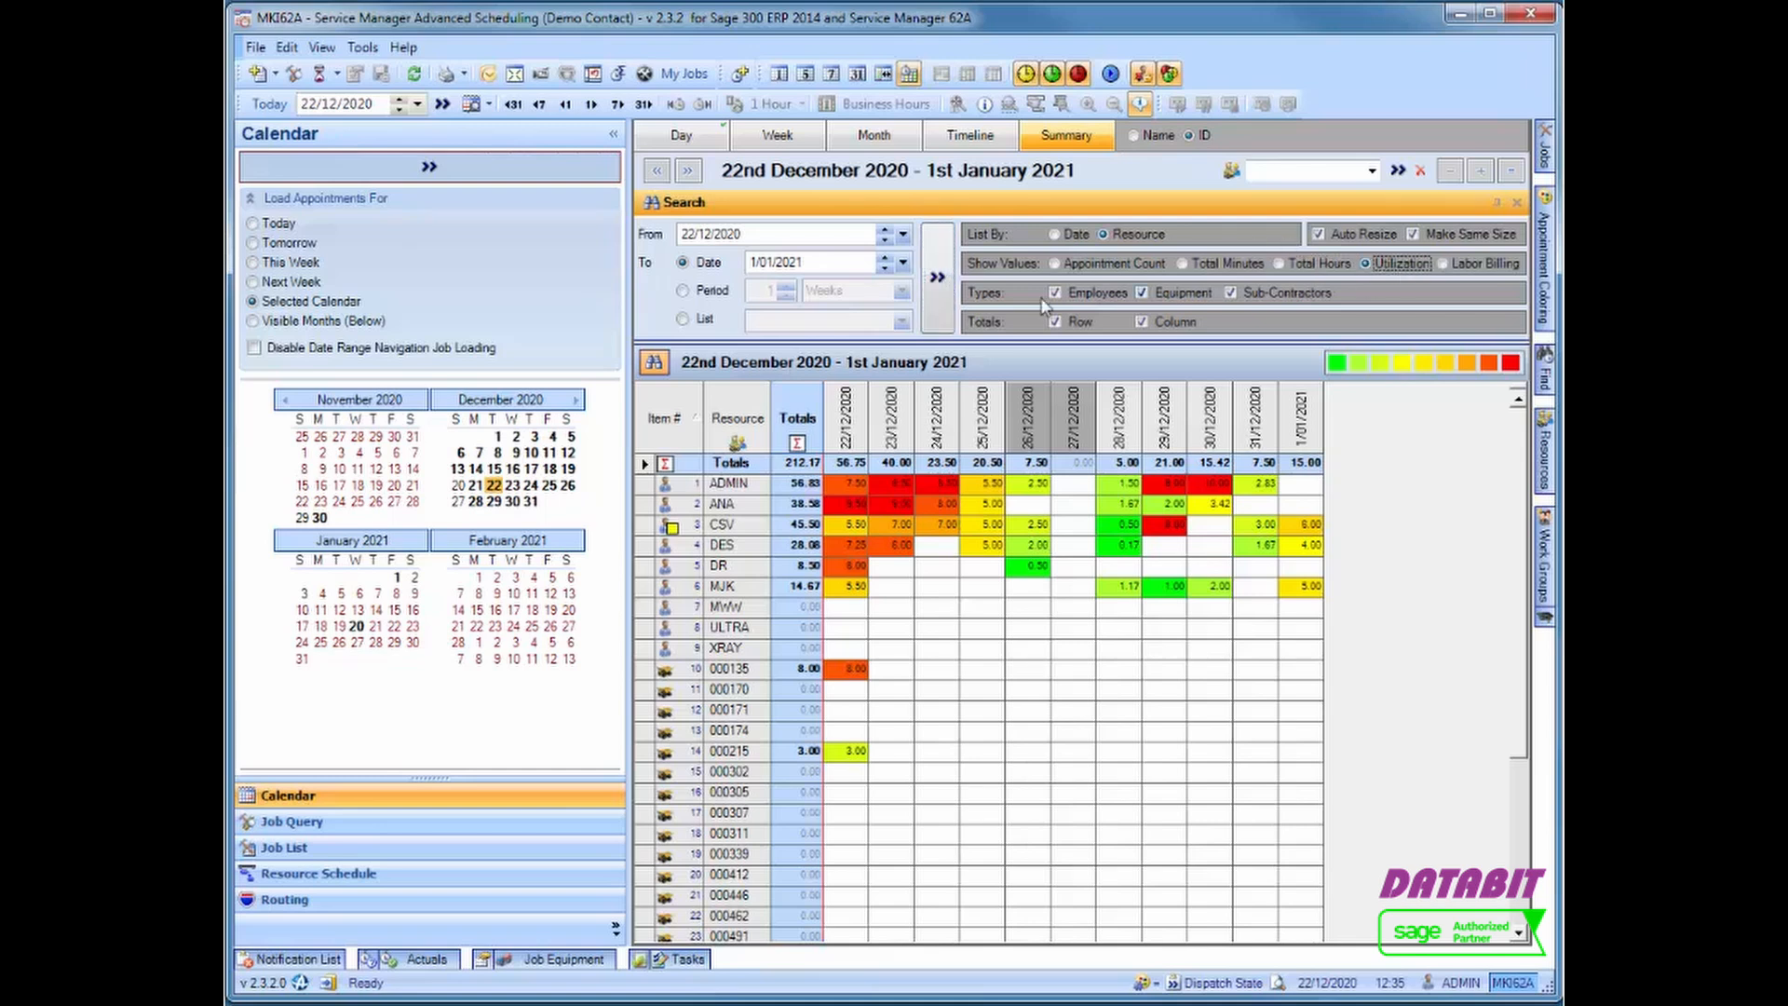
click(934, 304)
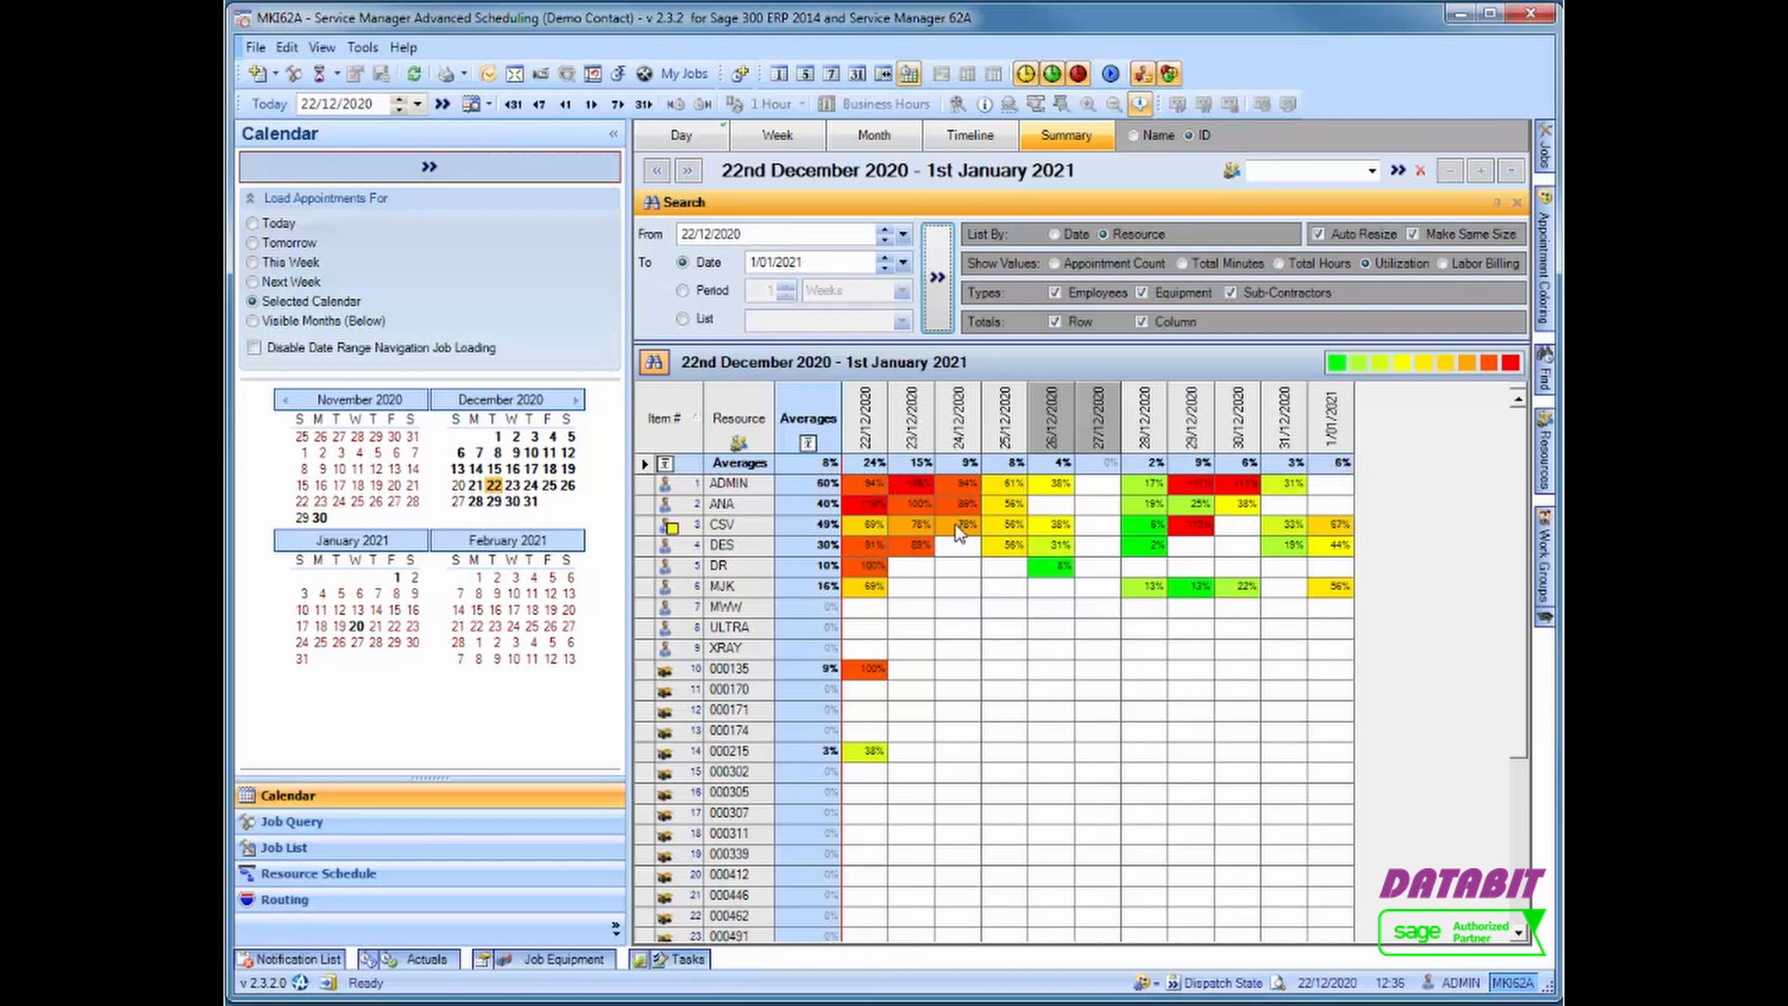
View CSV's schedule for 22/12/2020 from the summary, return, and reload the summary by Labor Billing
double_click(866, 532)
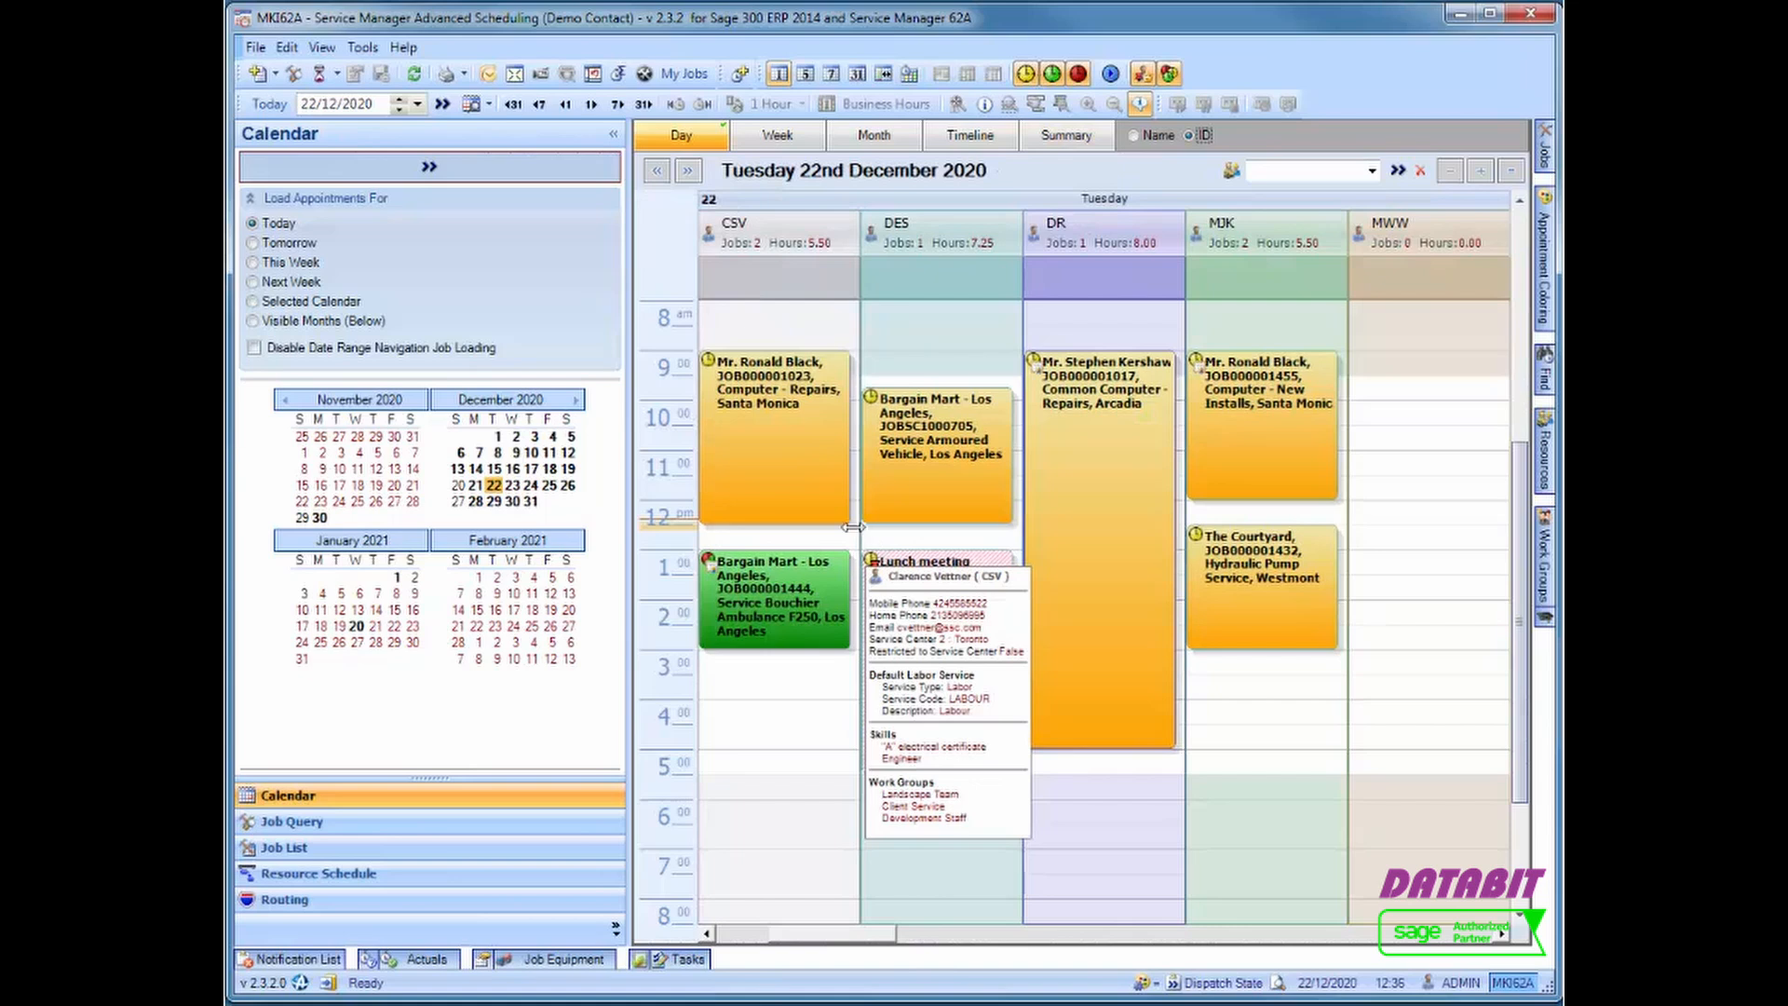
click(1065, 136)
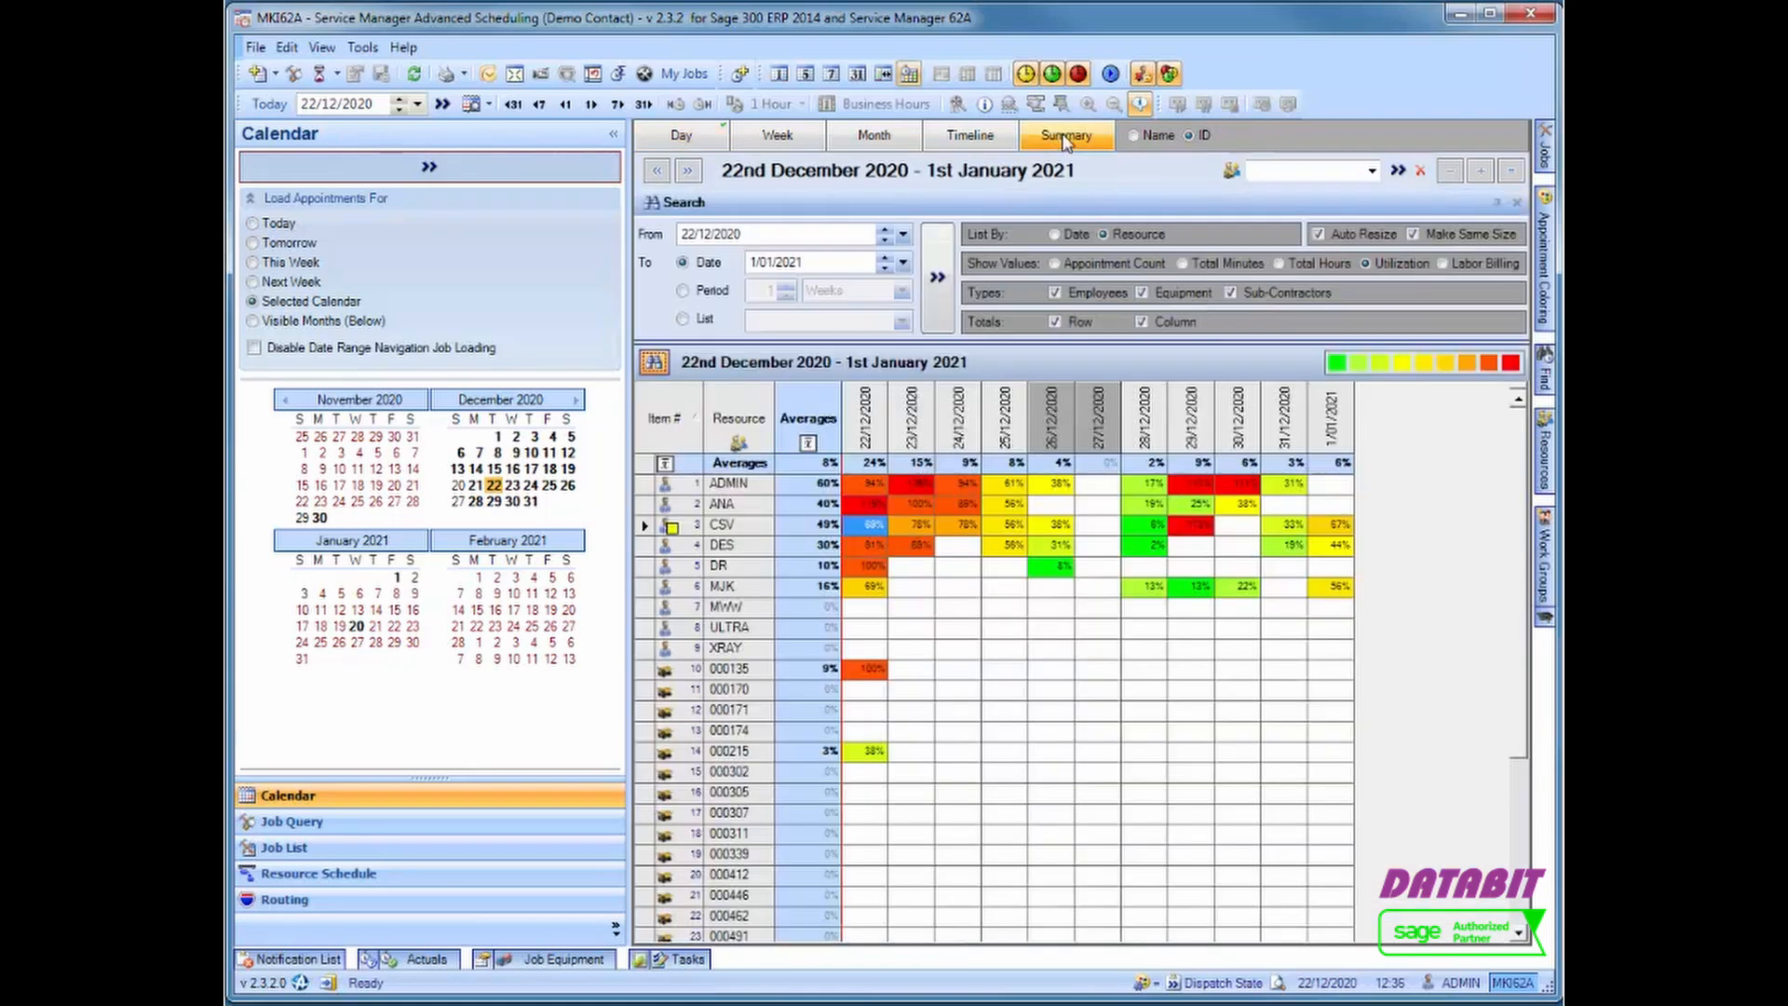
click(1475, 264)
click(937, 277)
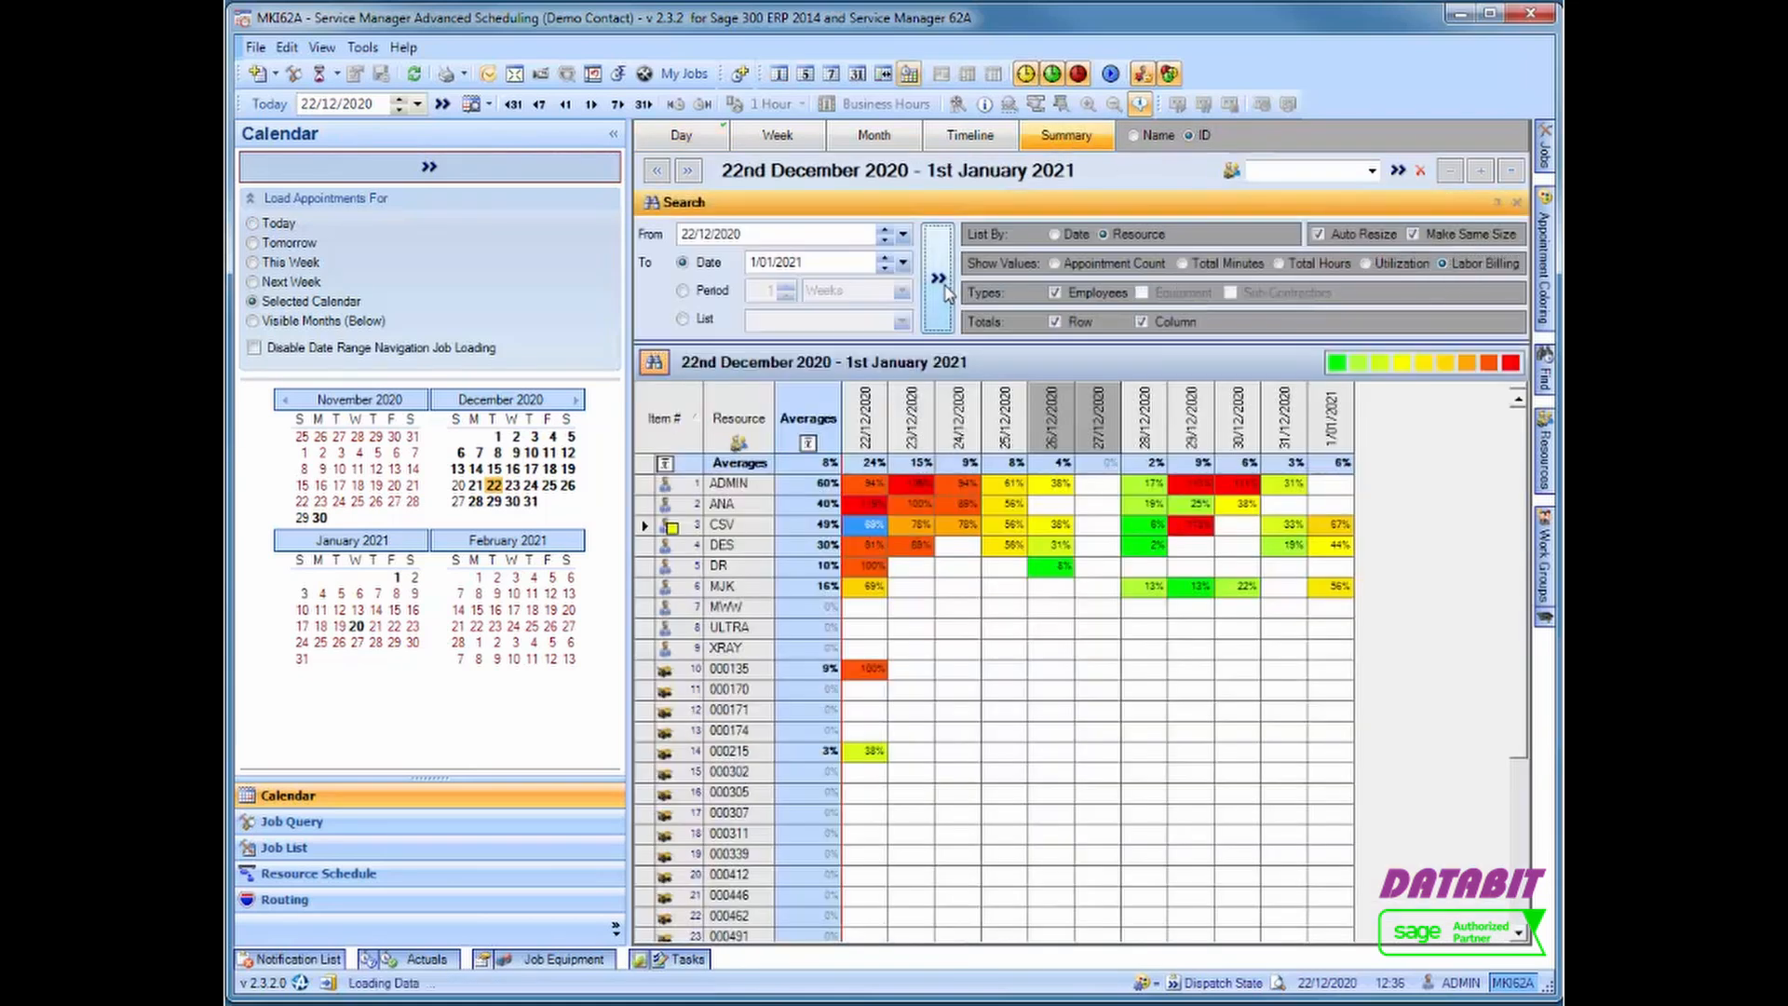
Pin the Billing pane below the summary, load its employee results, and select ADMIN's billing entries in both for comparison
click(639, 958)
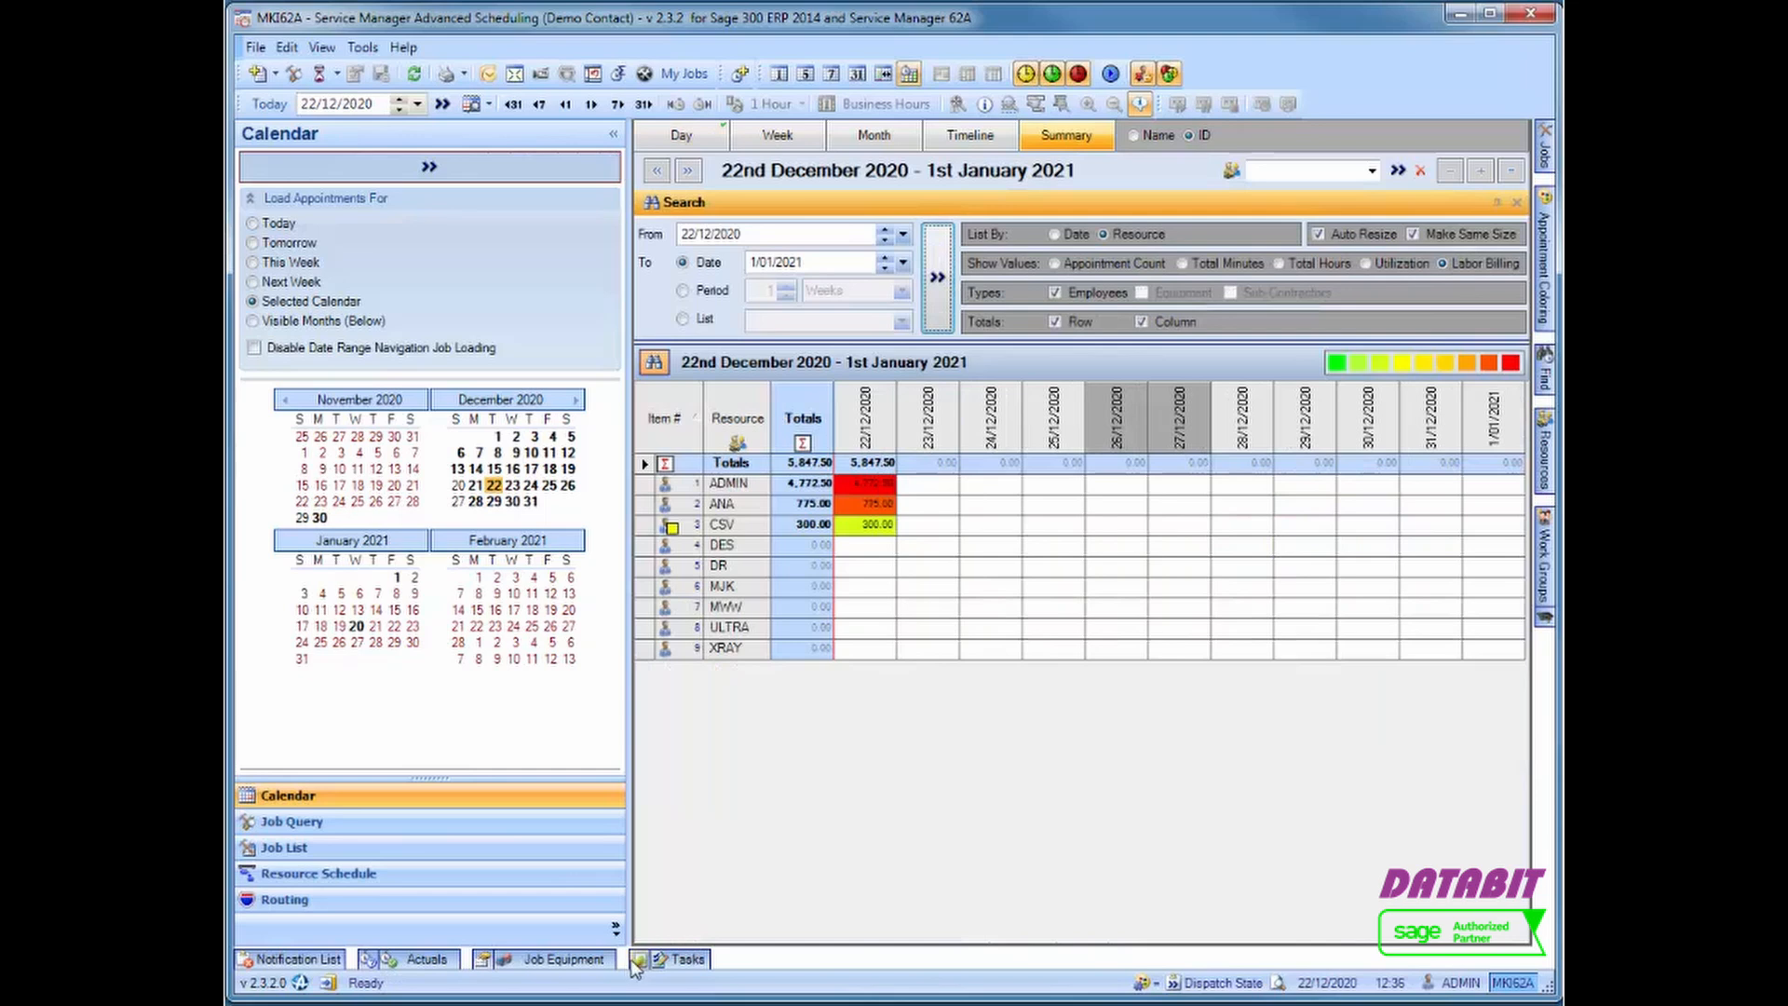
click(1499, 768)
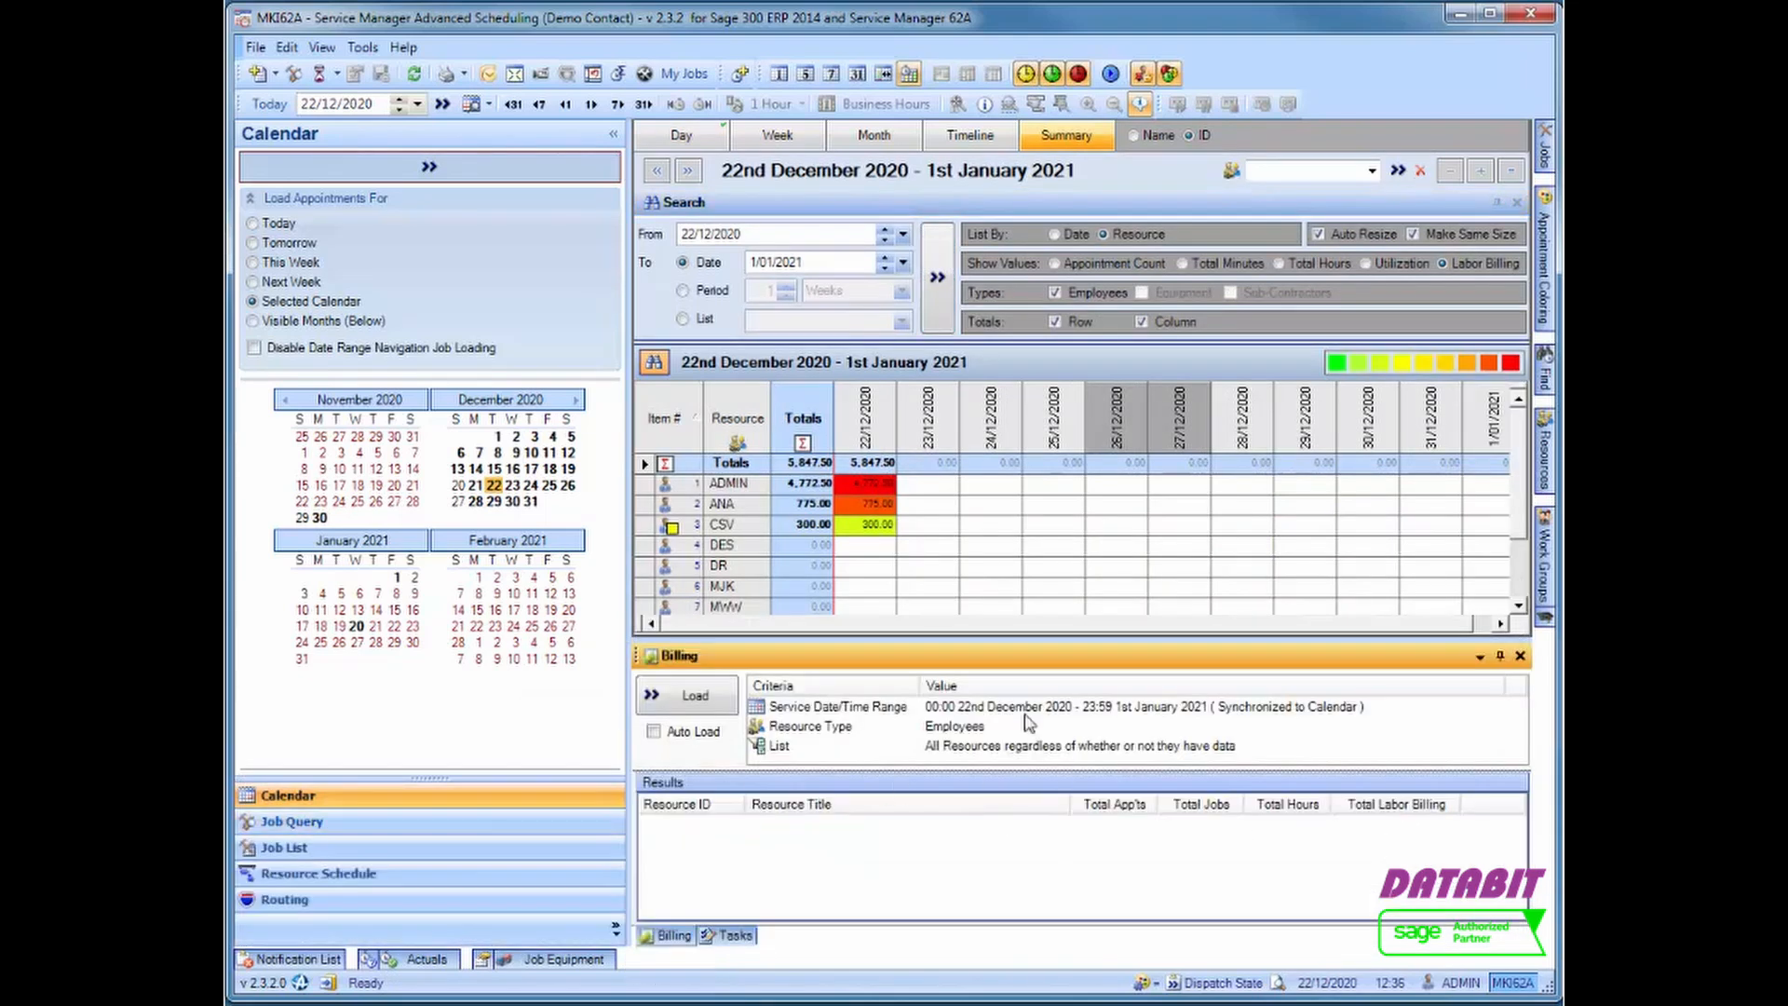
click(696, 699)
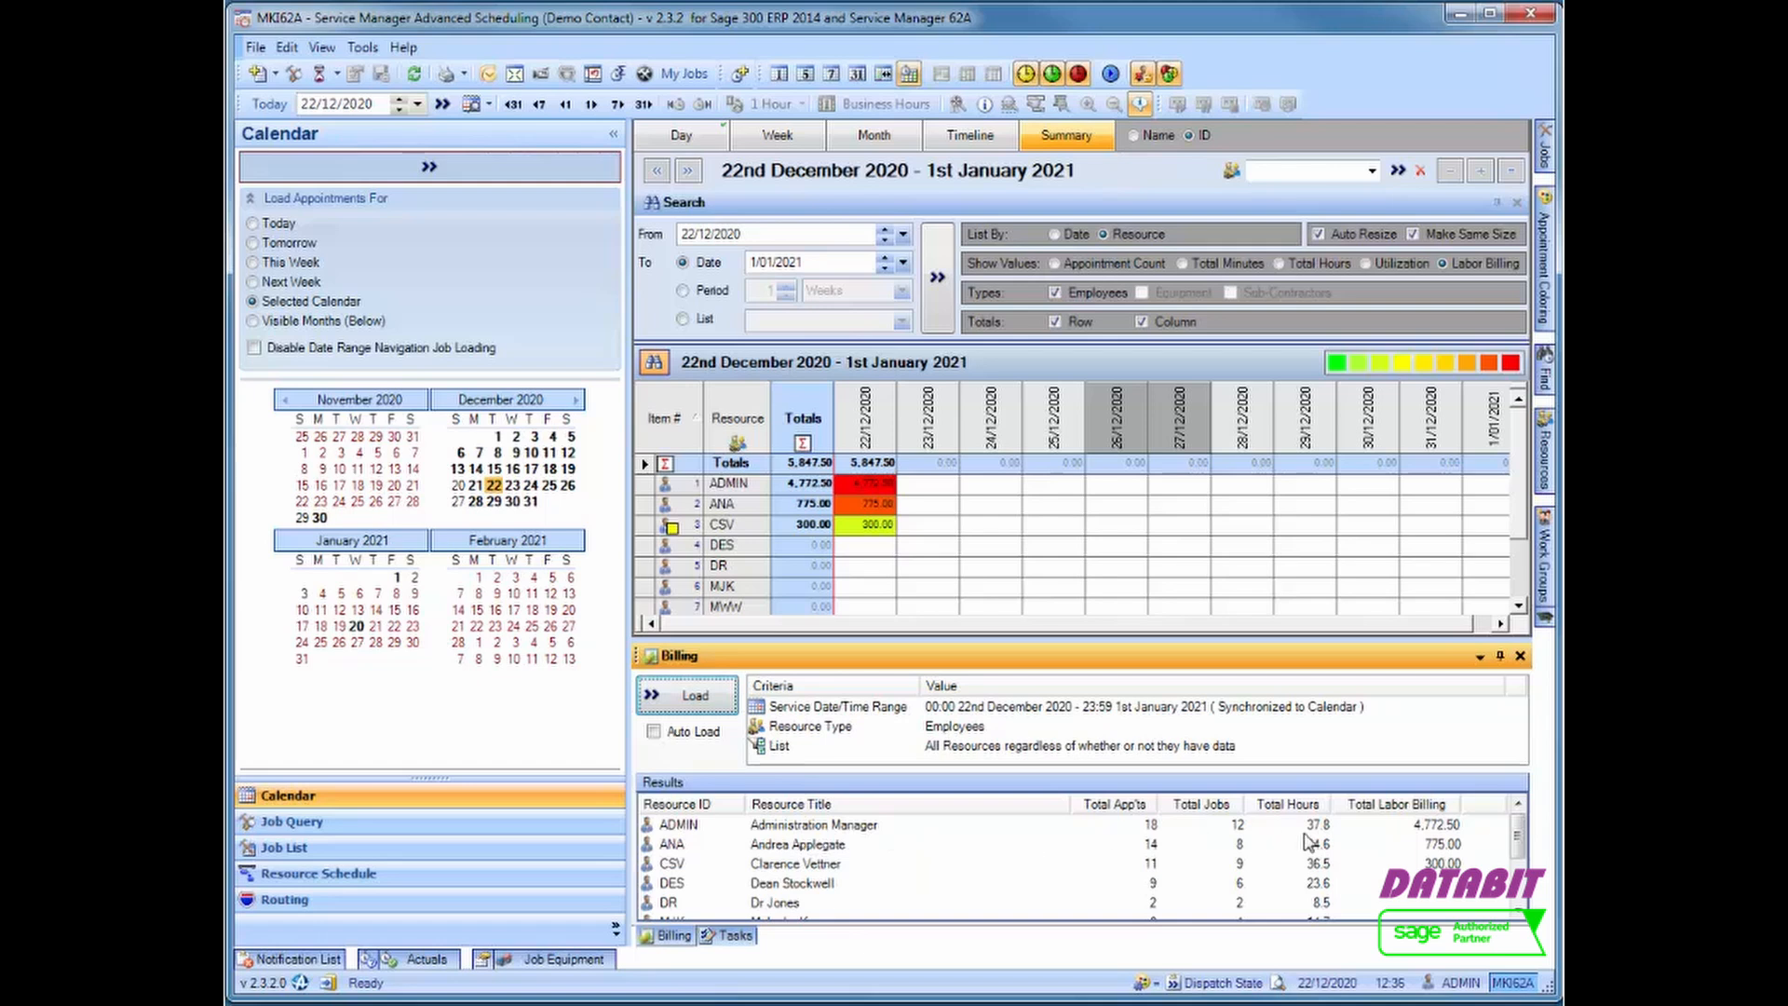
click(1304, 825)
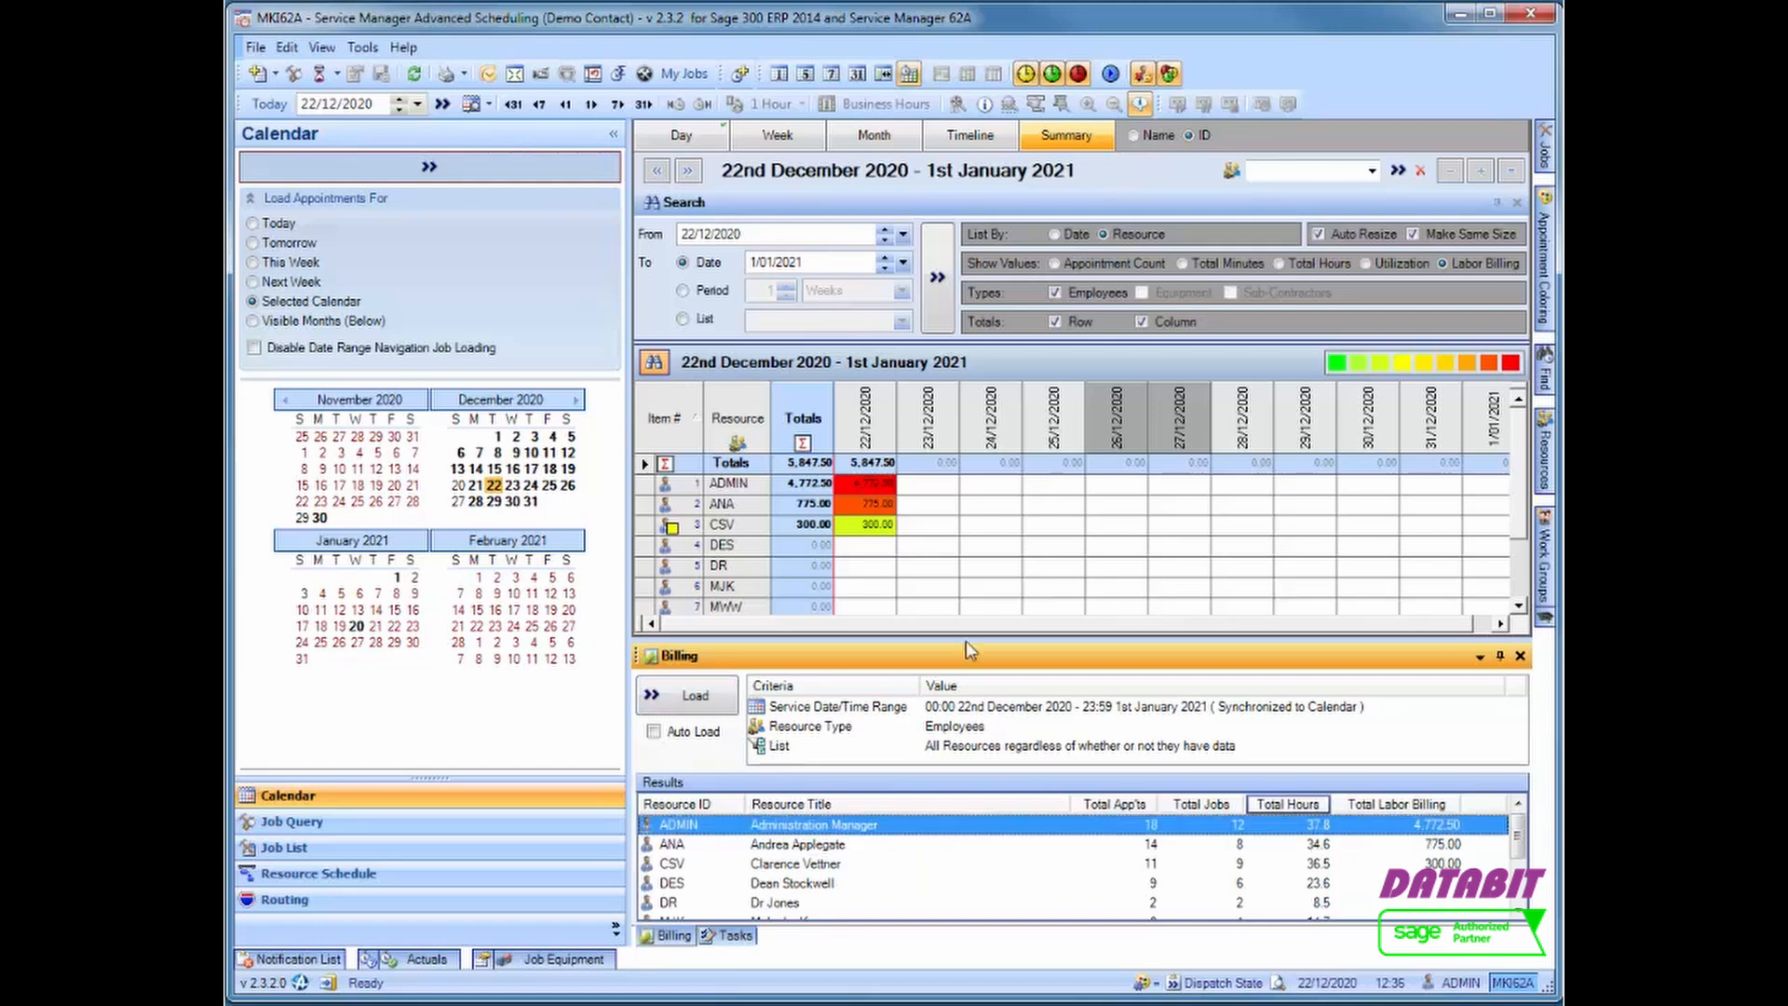
click(864, 485)
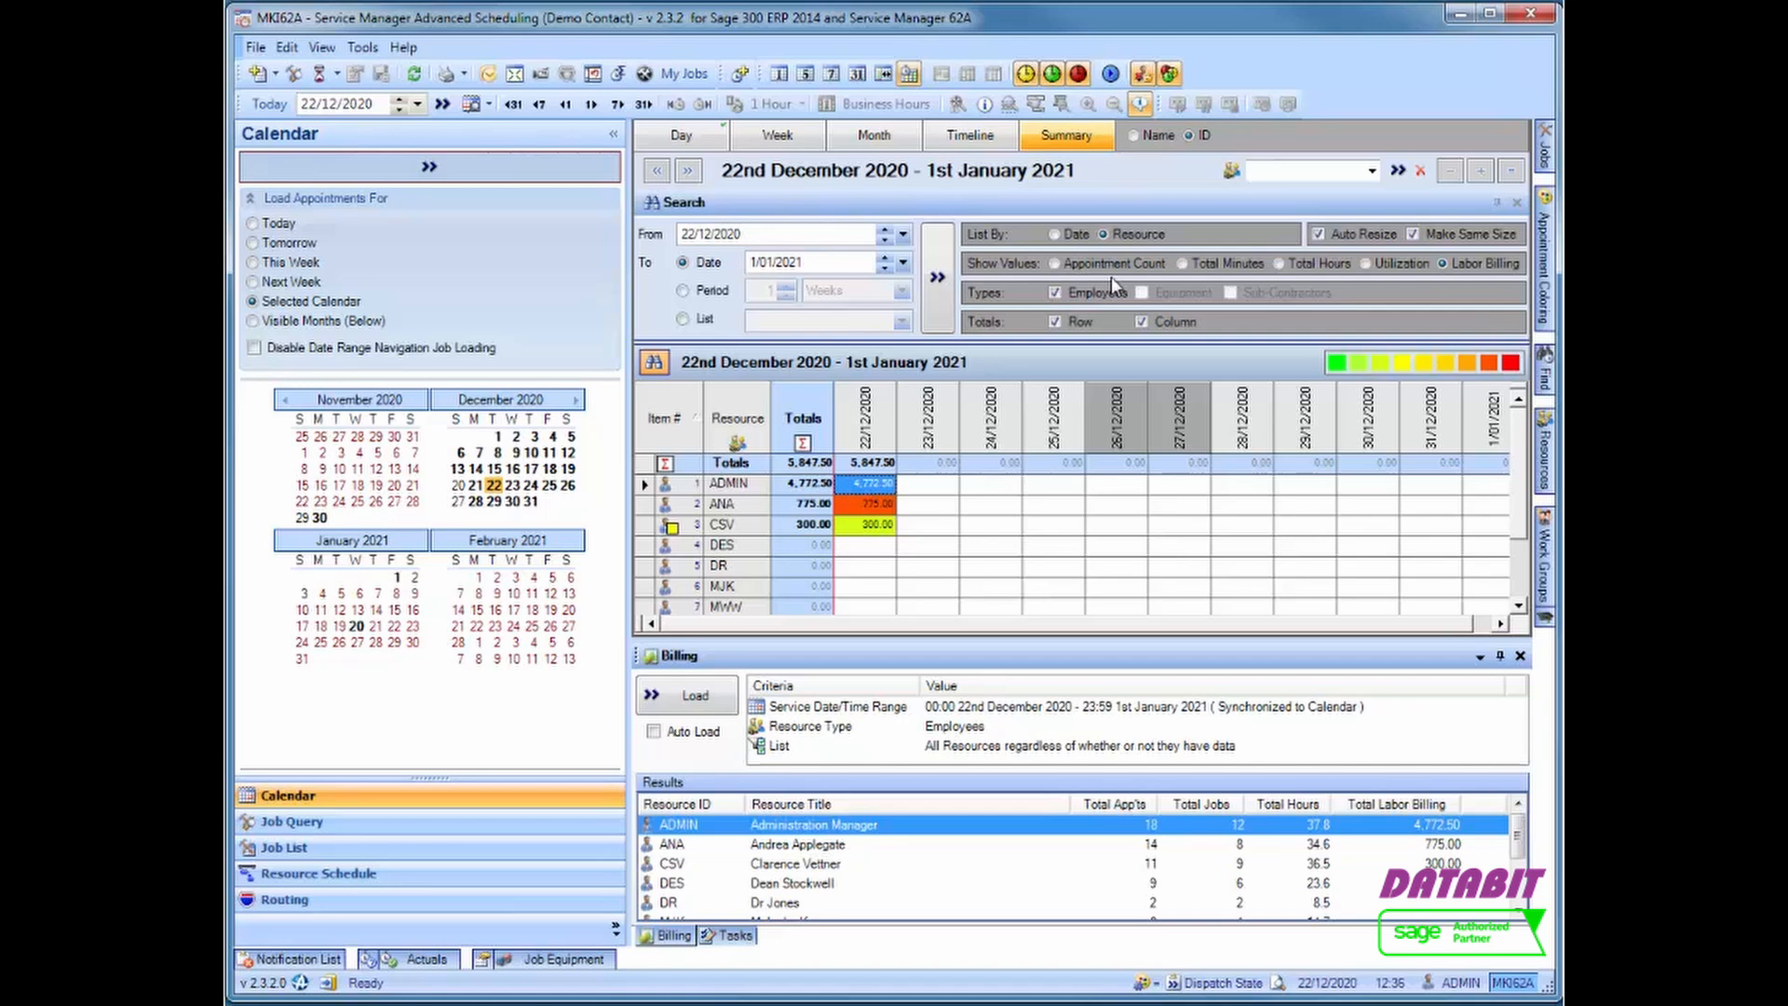
Open the Job List and load all of today's jobs
click(341, 849)
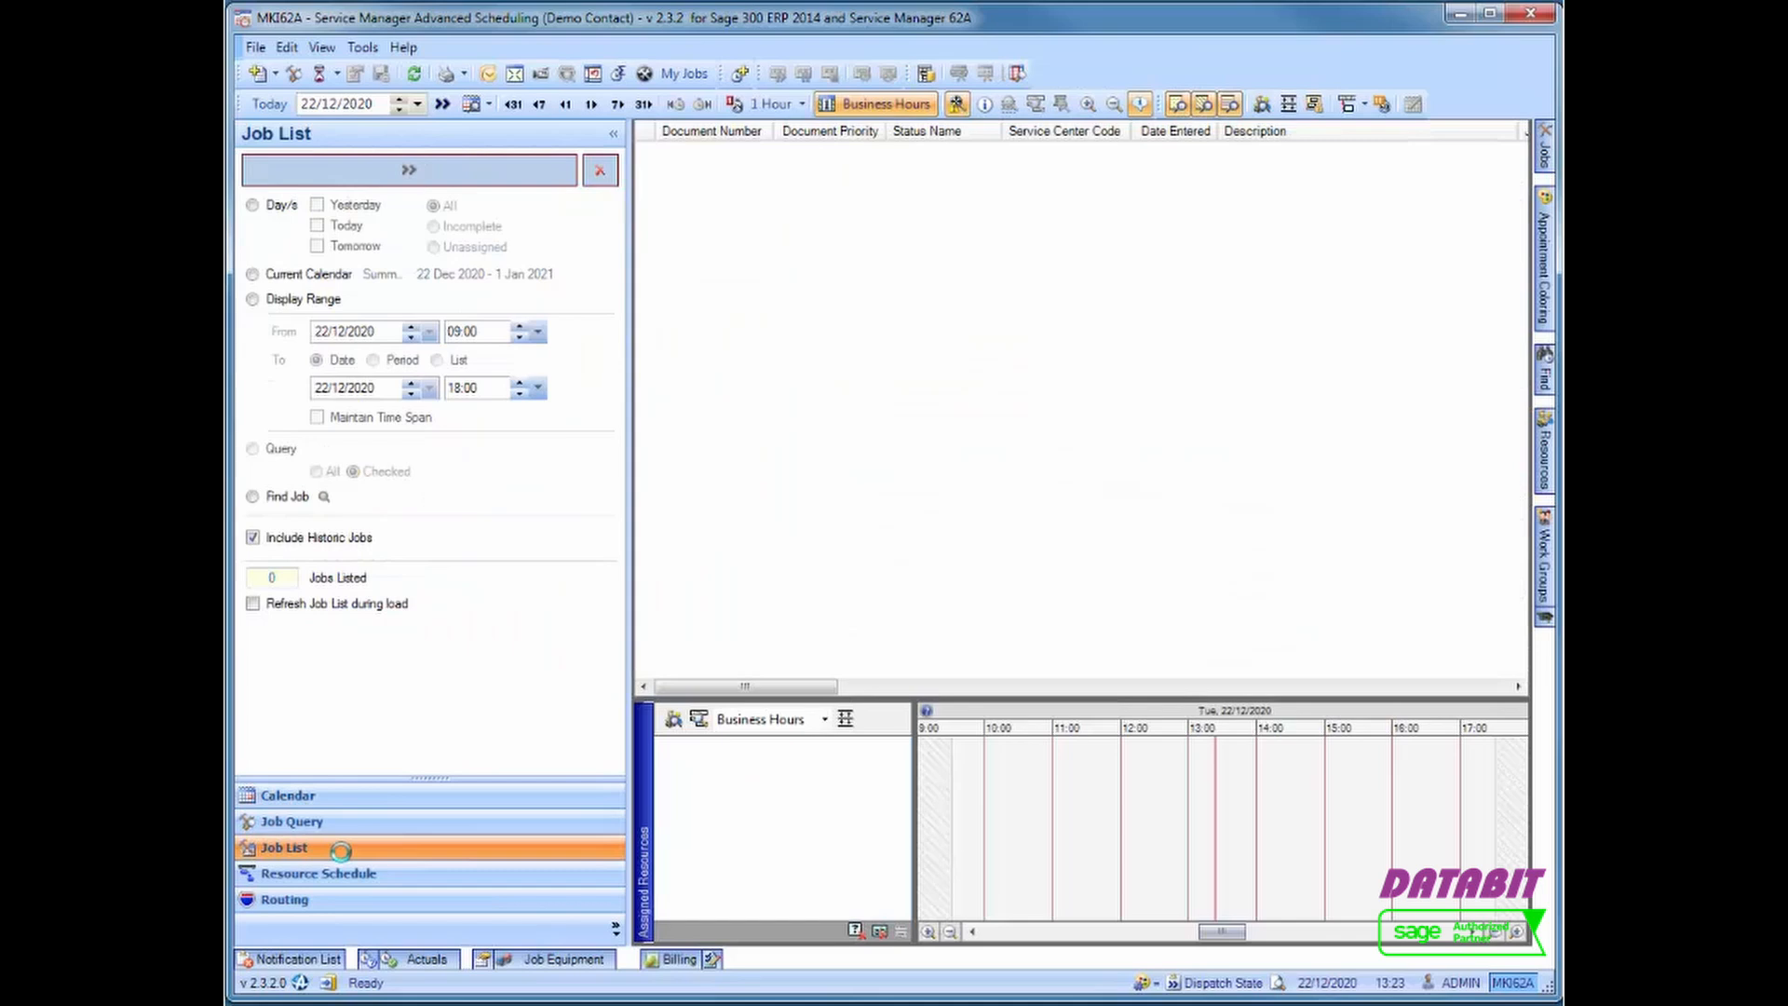
click(252, 206)
click(318, 226)
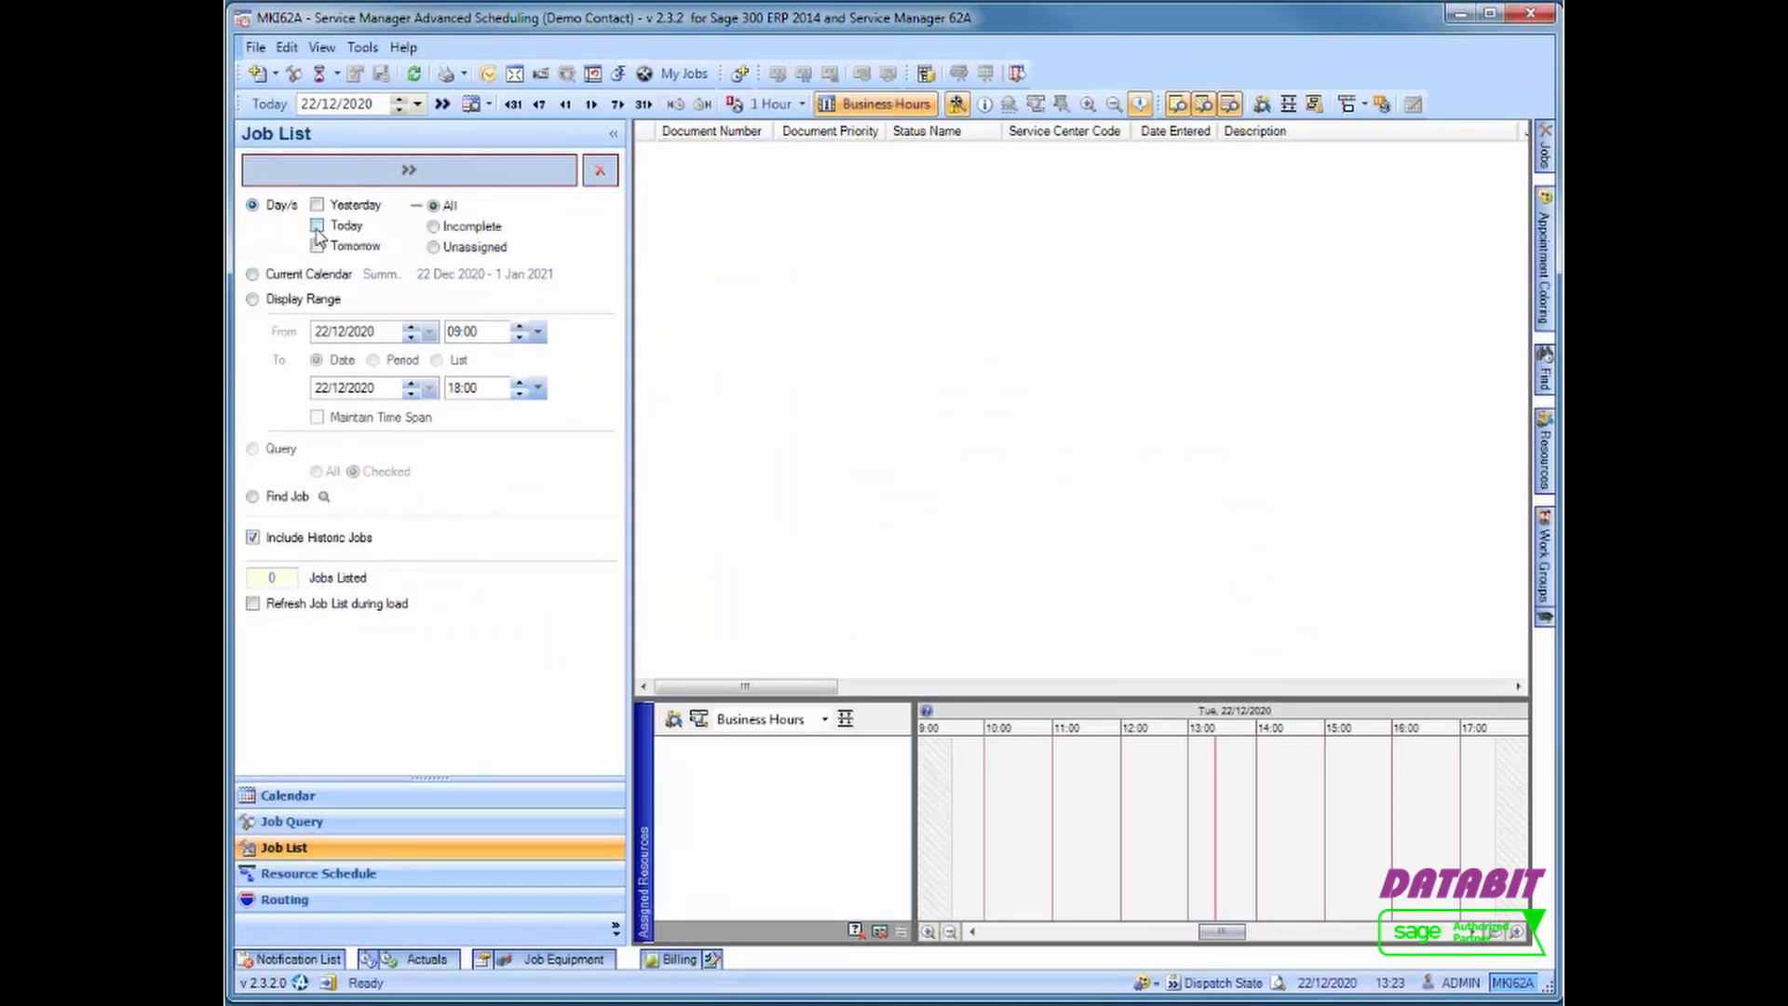
click(381, 174)
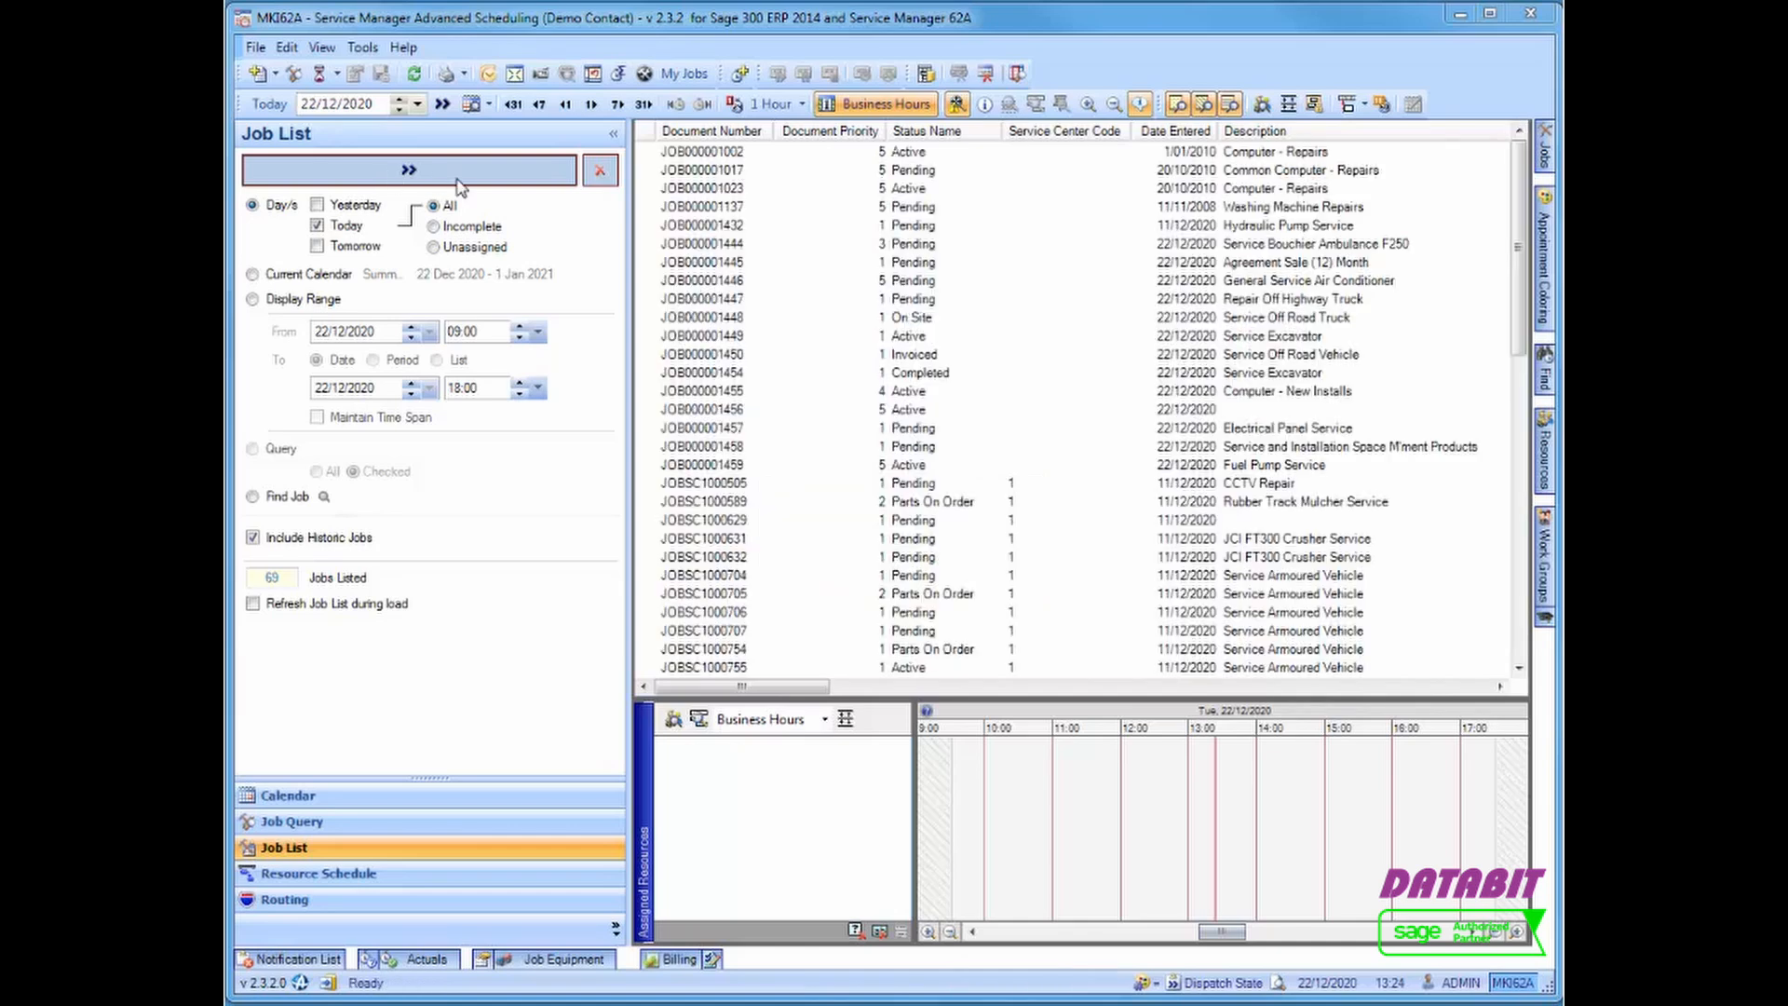
Try adding the Accumulated Costed To Date column above First Notation Line in the job list columns, and discard the change
right_click(1028, 131)
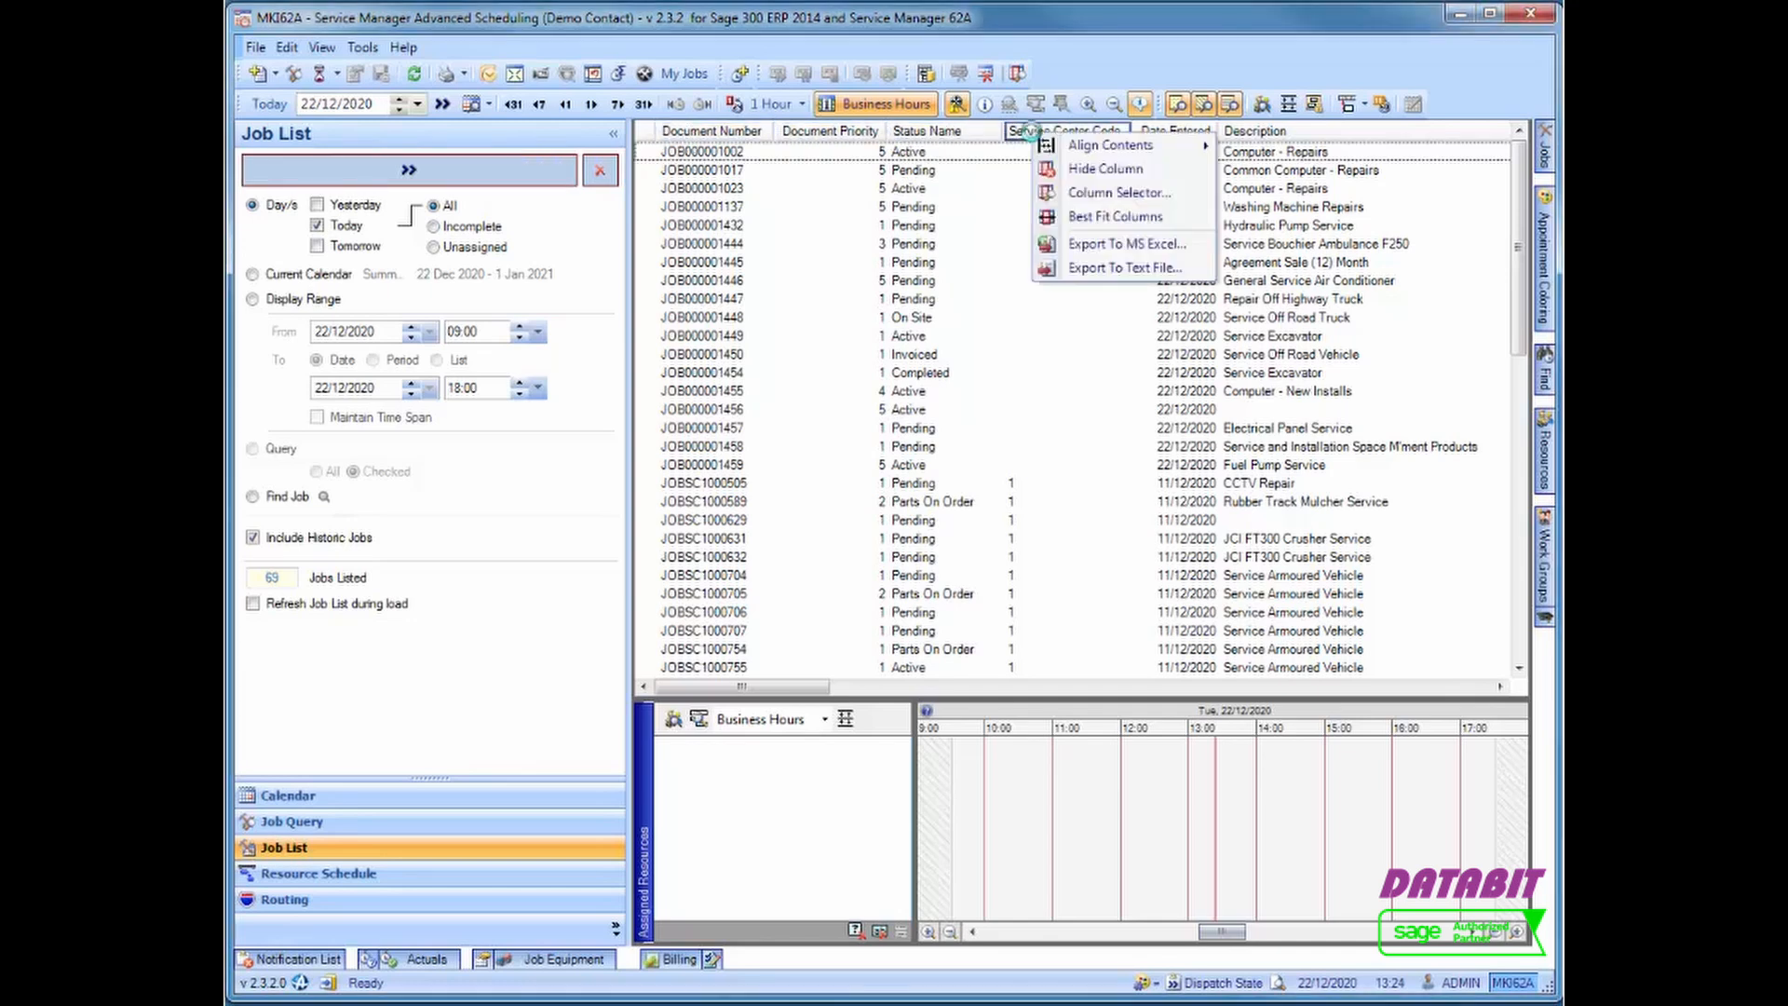
click(1075, 196)
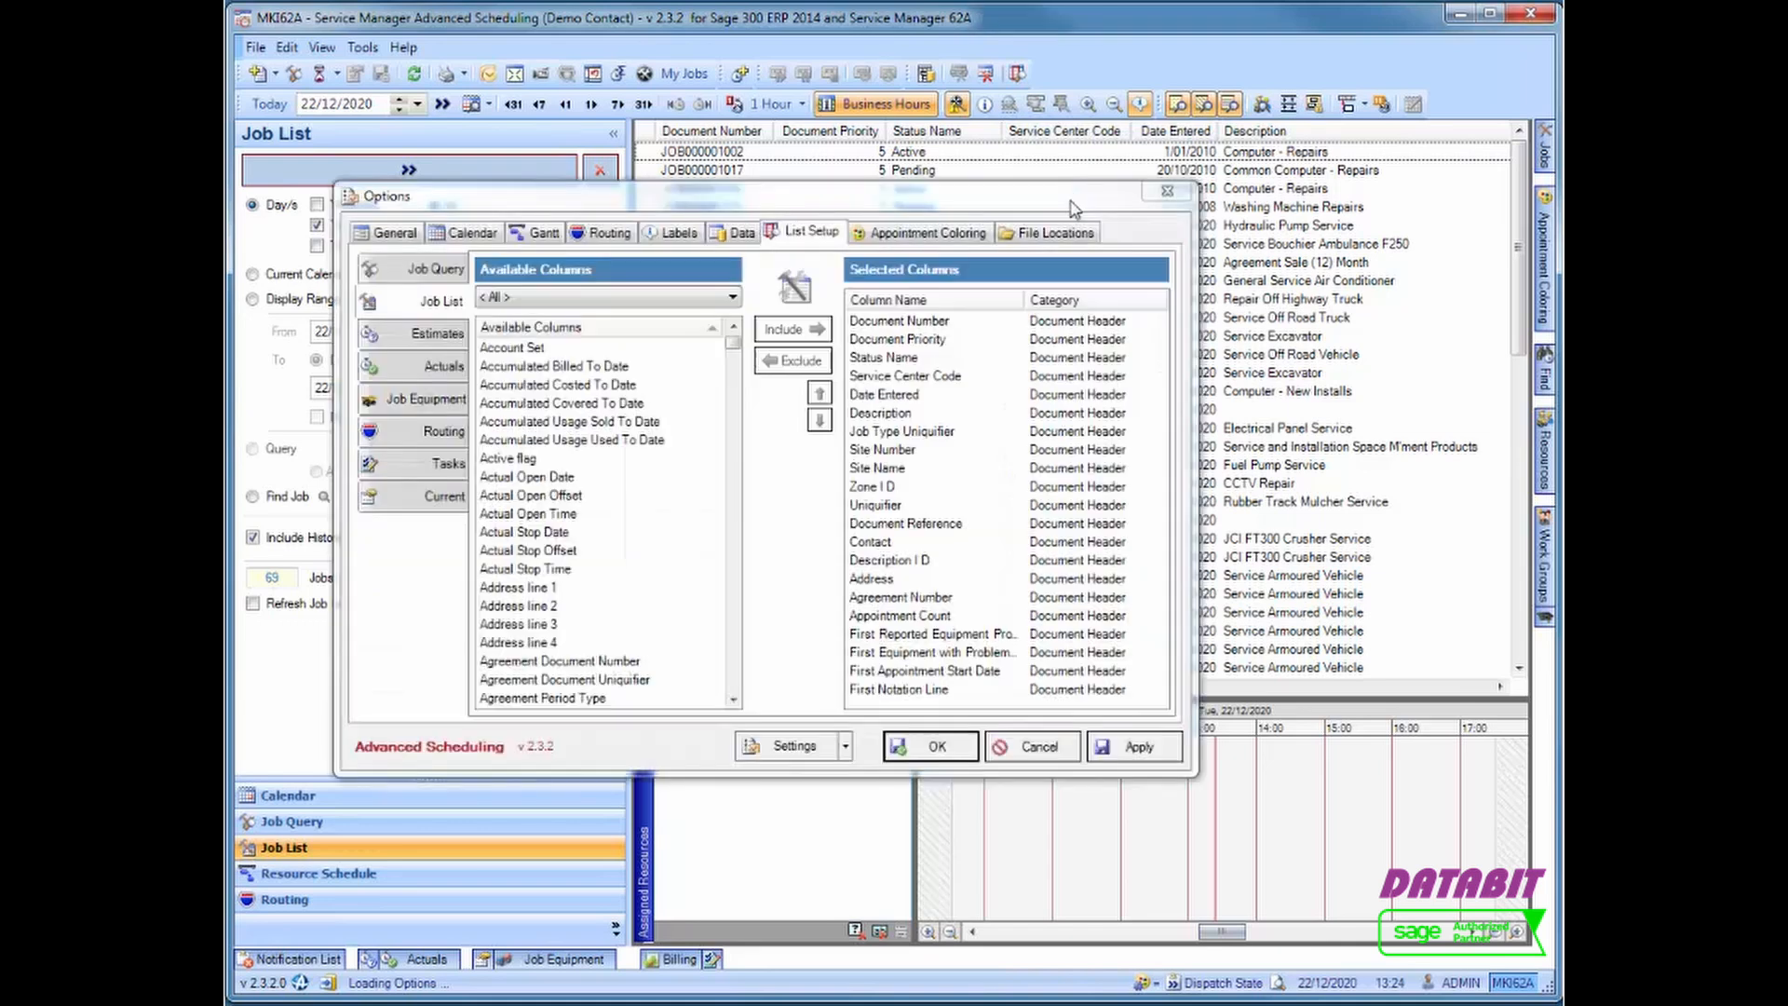
click(643, 384)
click(786, 332)
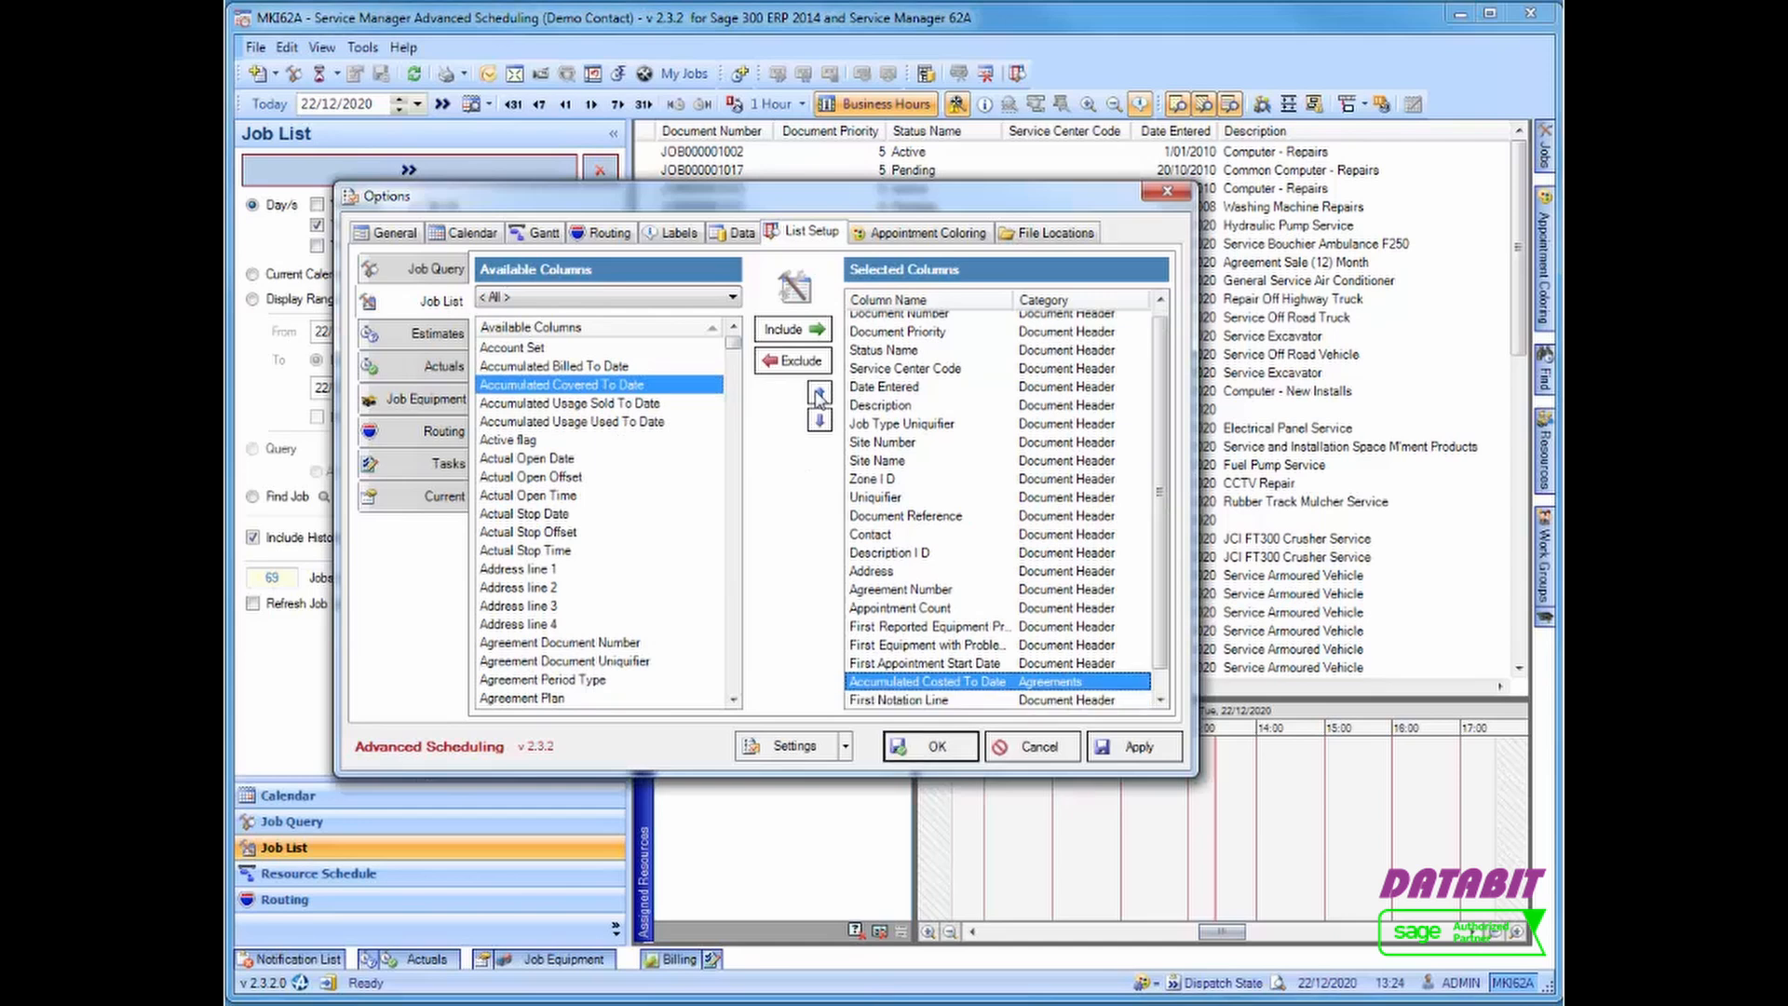
click(1050, 759)
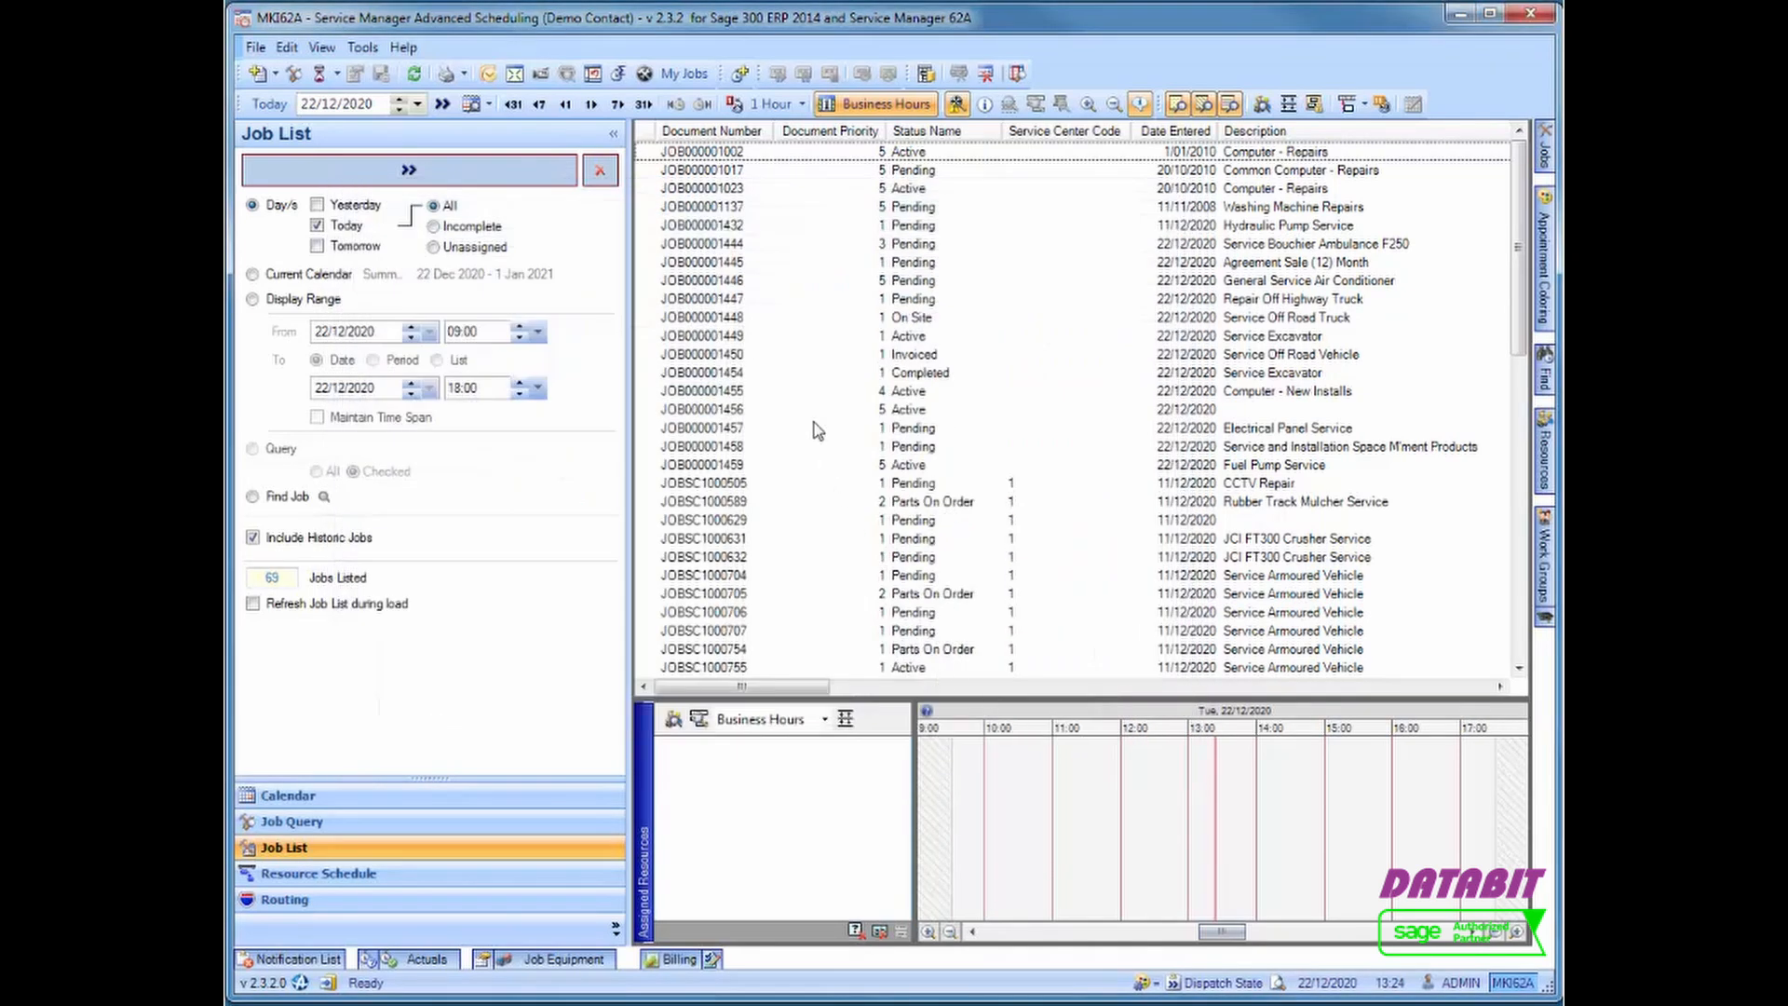
Select the pending Common Computer - Repairs job and load all employees as its available resources
click(700, 172)
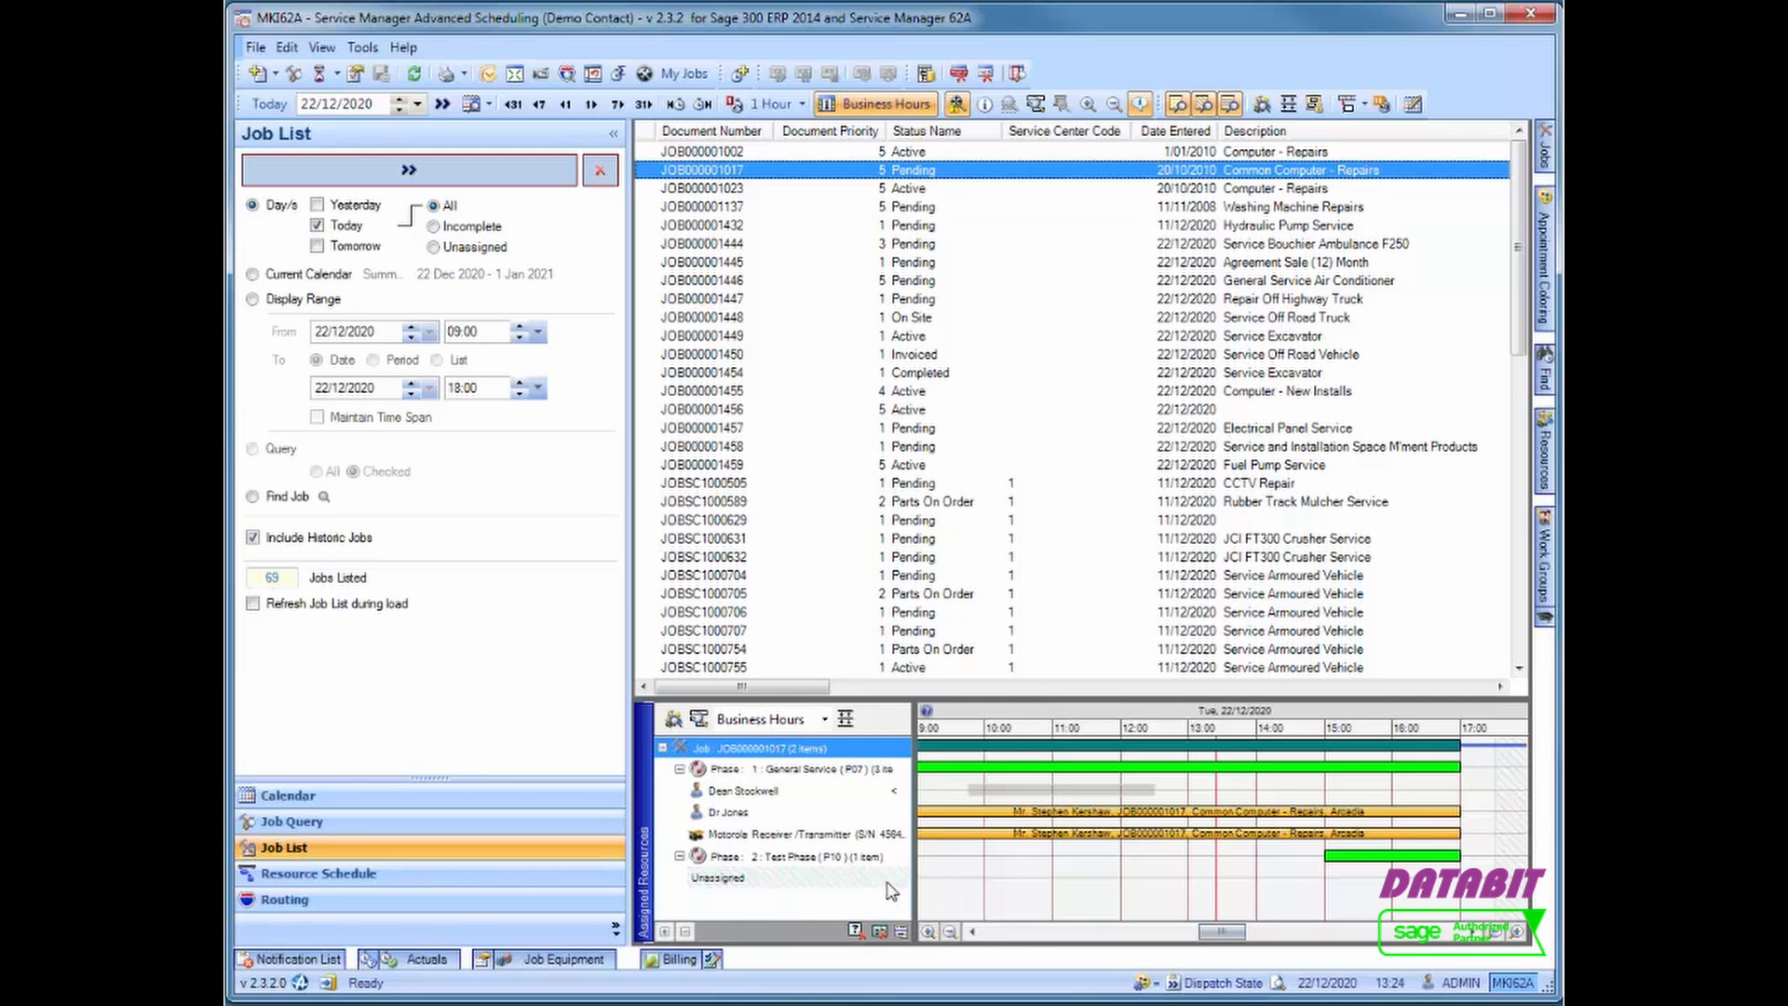
mouse_move(891, 891)
click(672, 719)
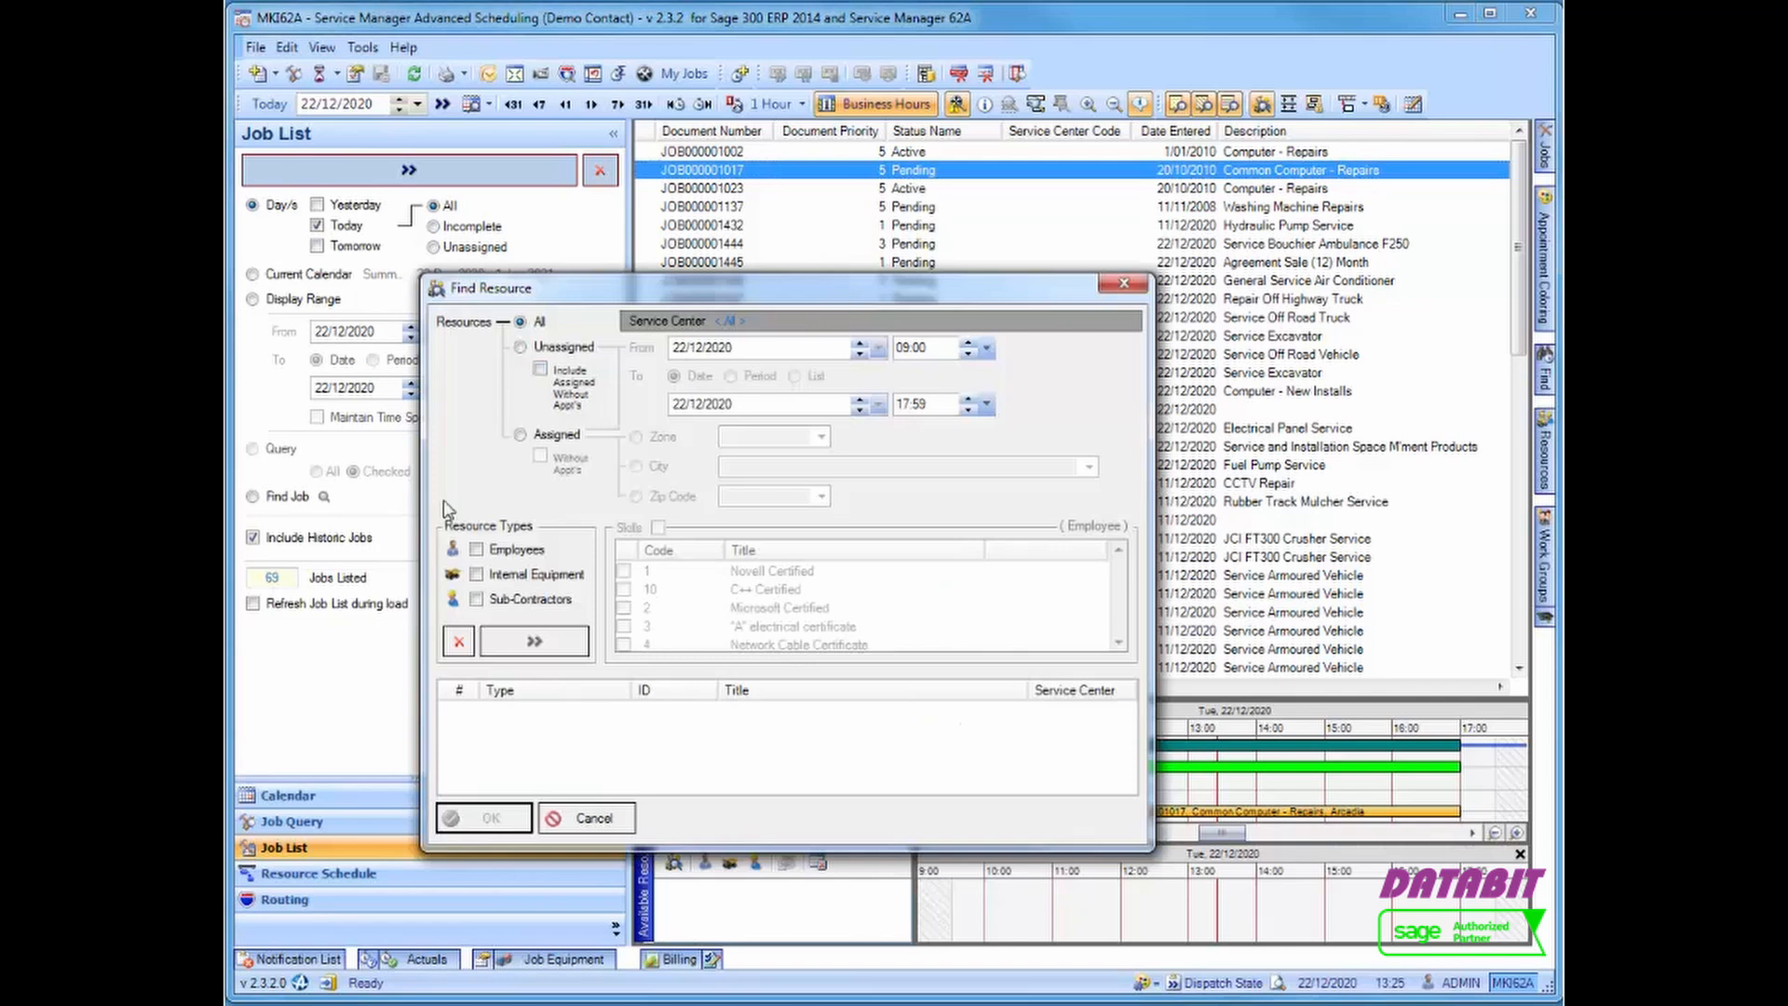
click(476, 549)
click(534, 640)
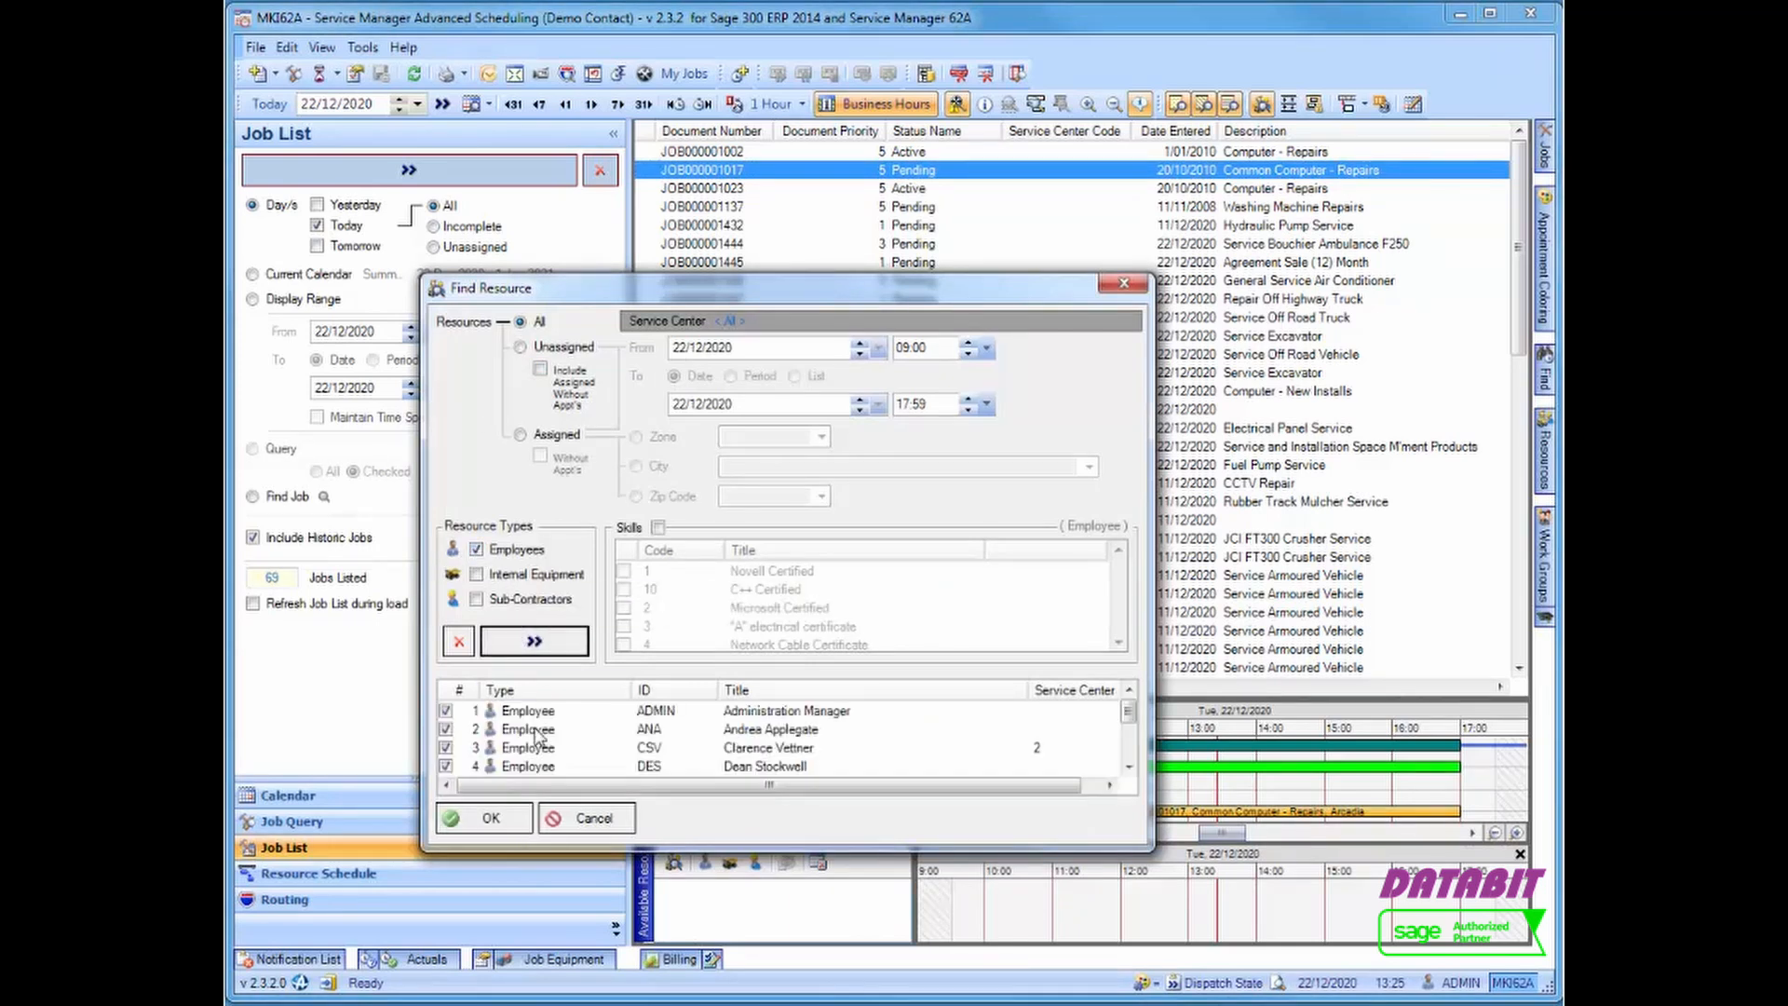
click(509, 821)
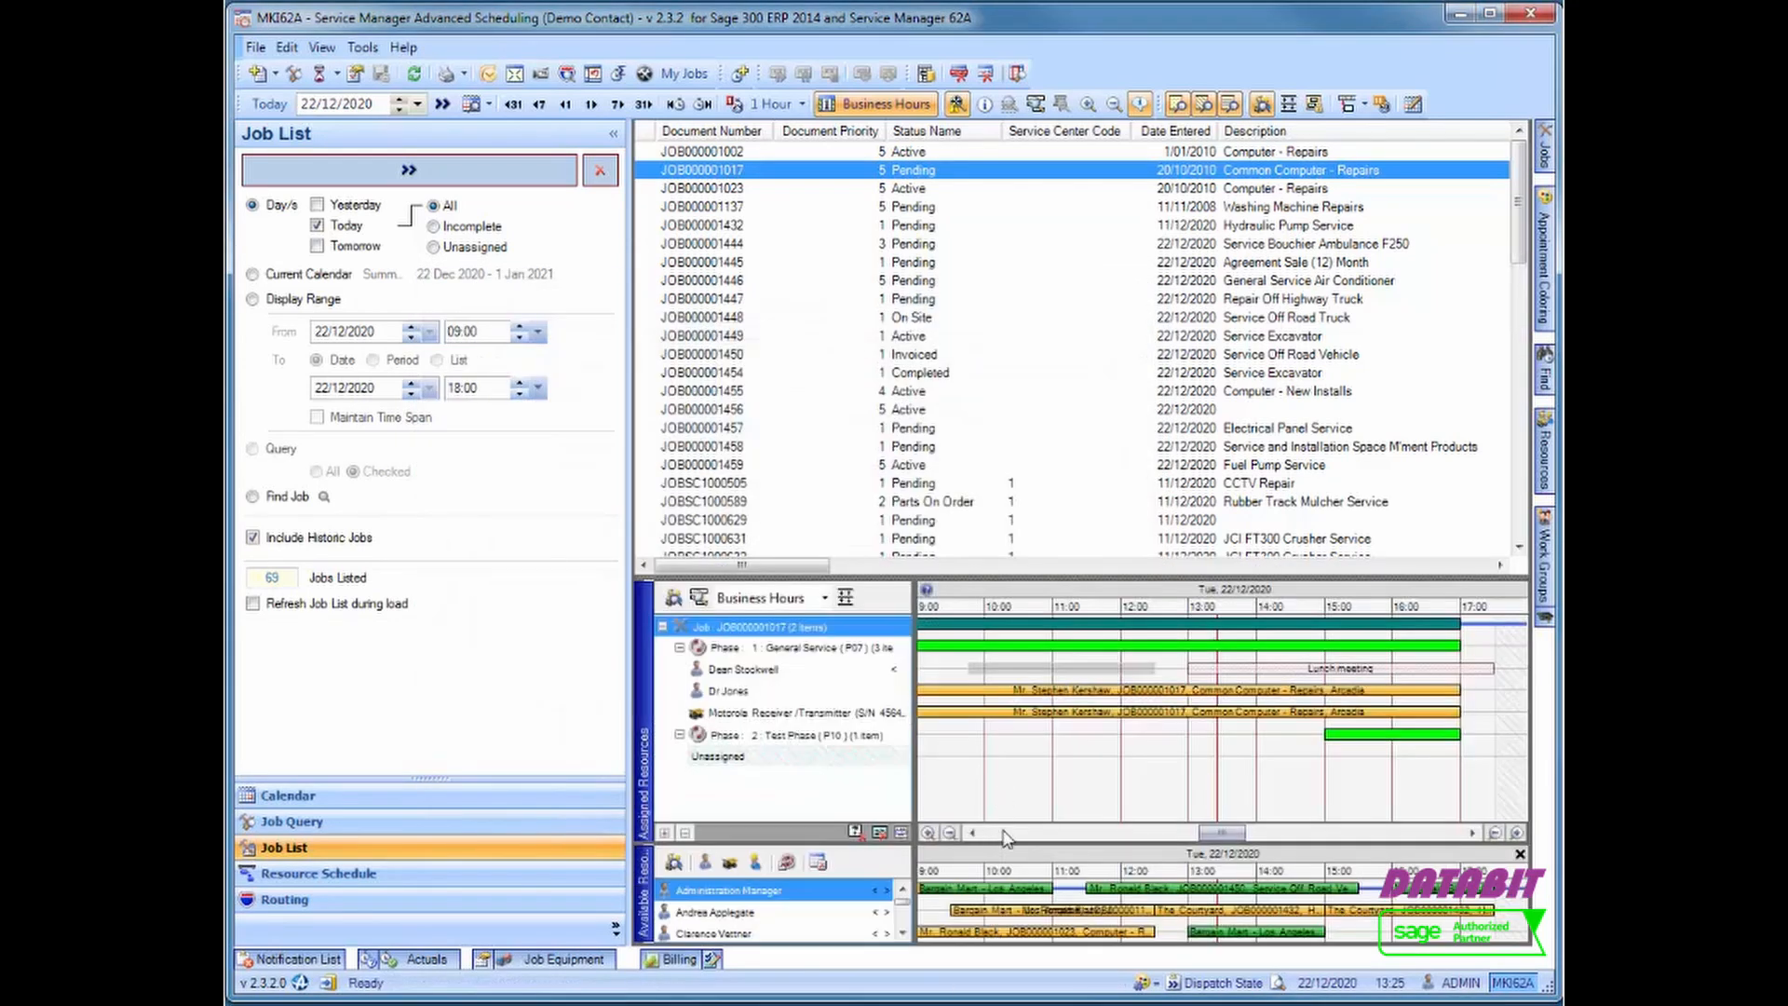
Enlarge the Available Resources pane and assign employee ANA to Phase 2, Test Phase, creating appointments that match the phase estimates
drag(1000, 843, 997, 804)
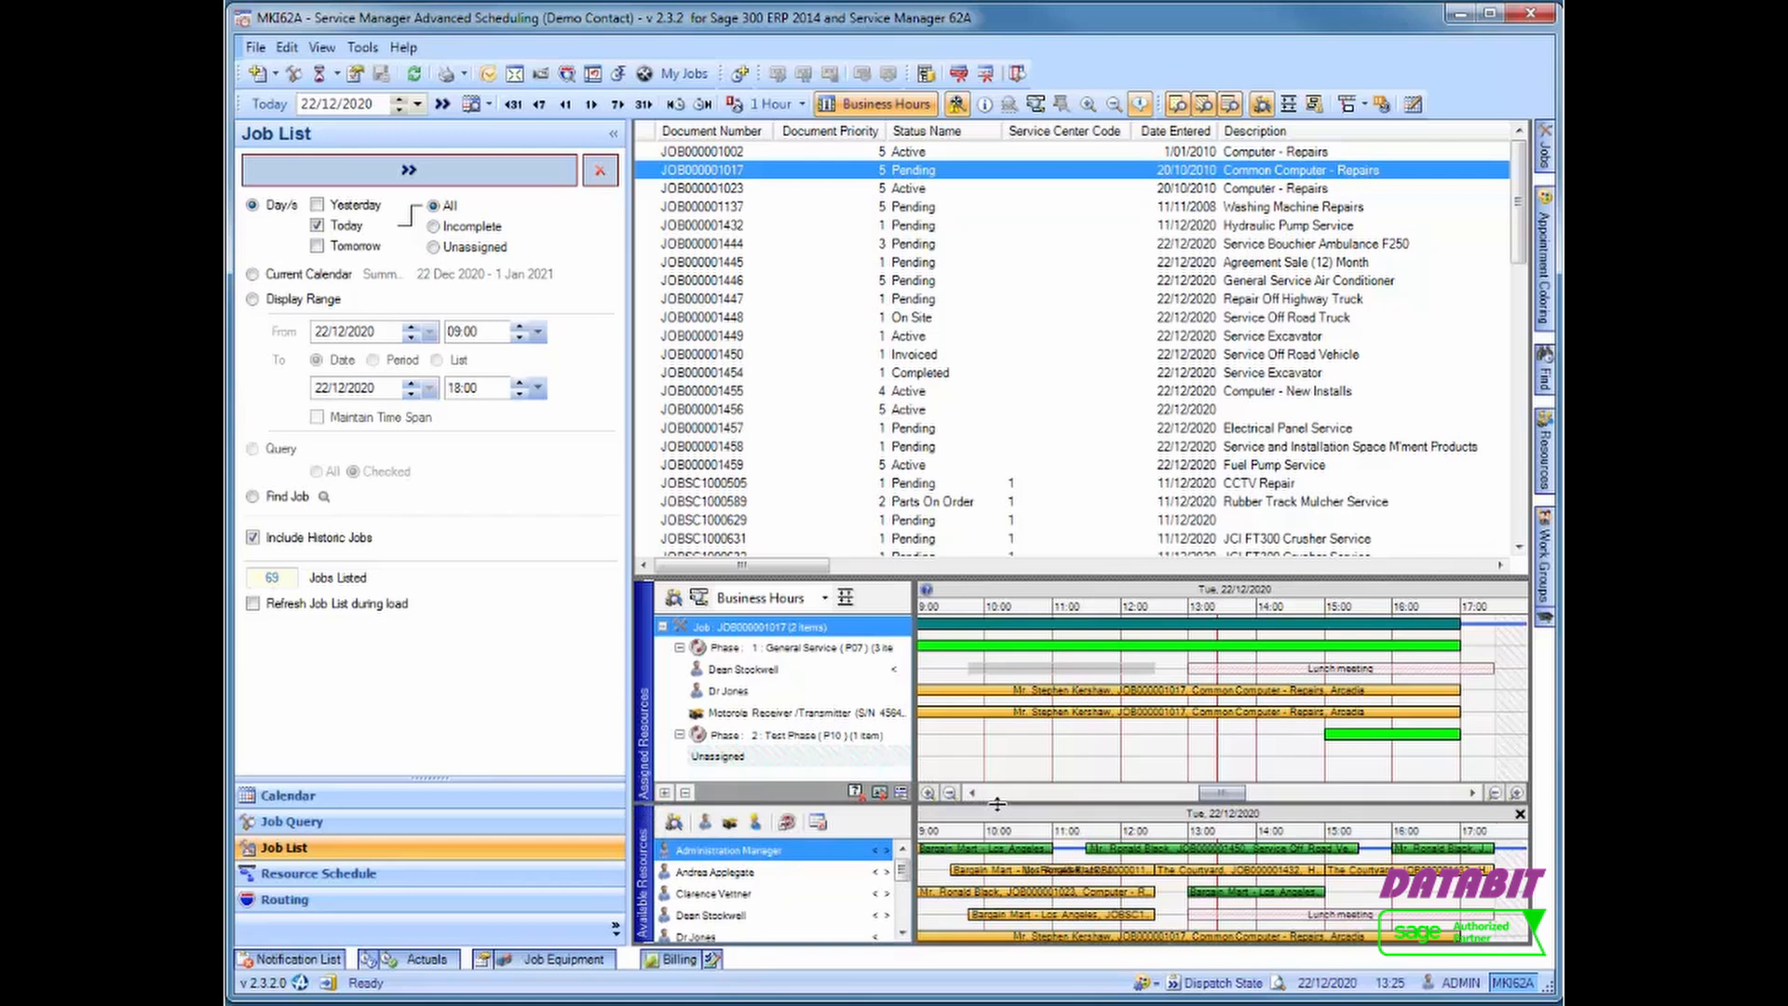
click(693, 875)
drag(694, 882, 705, 755)
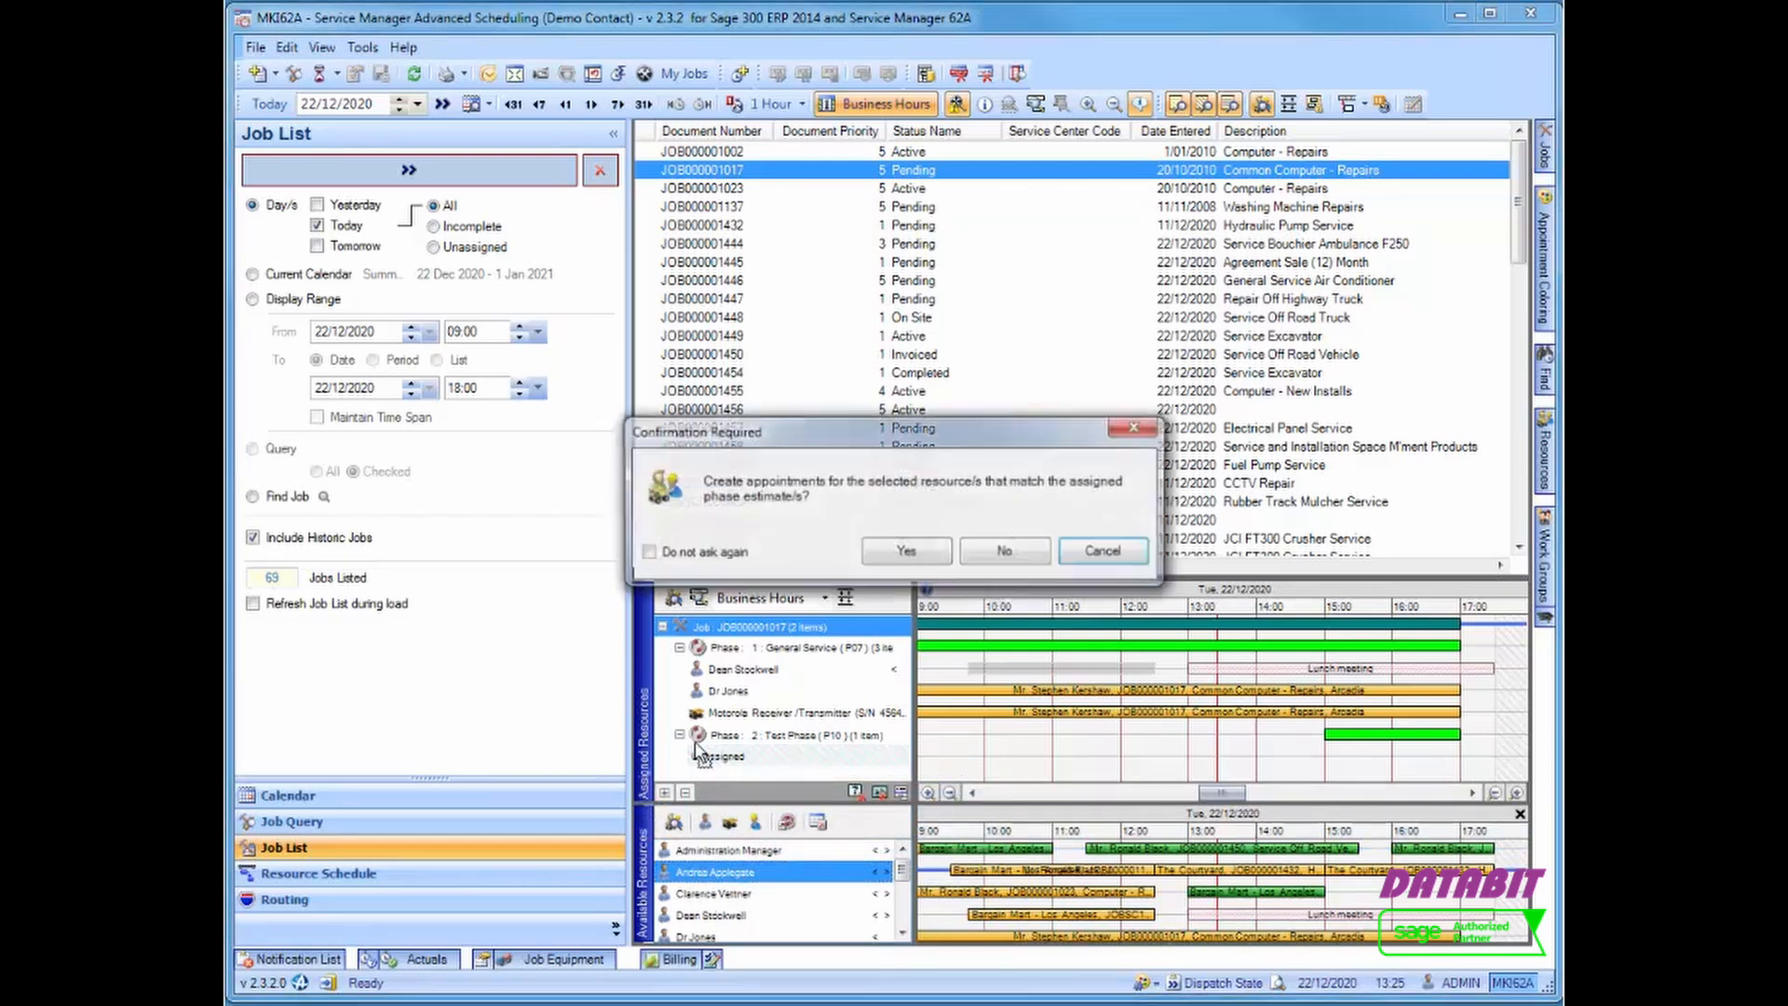
click(903, 552)
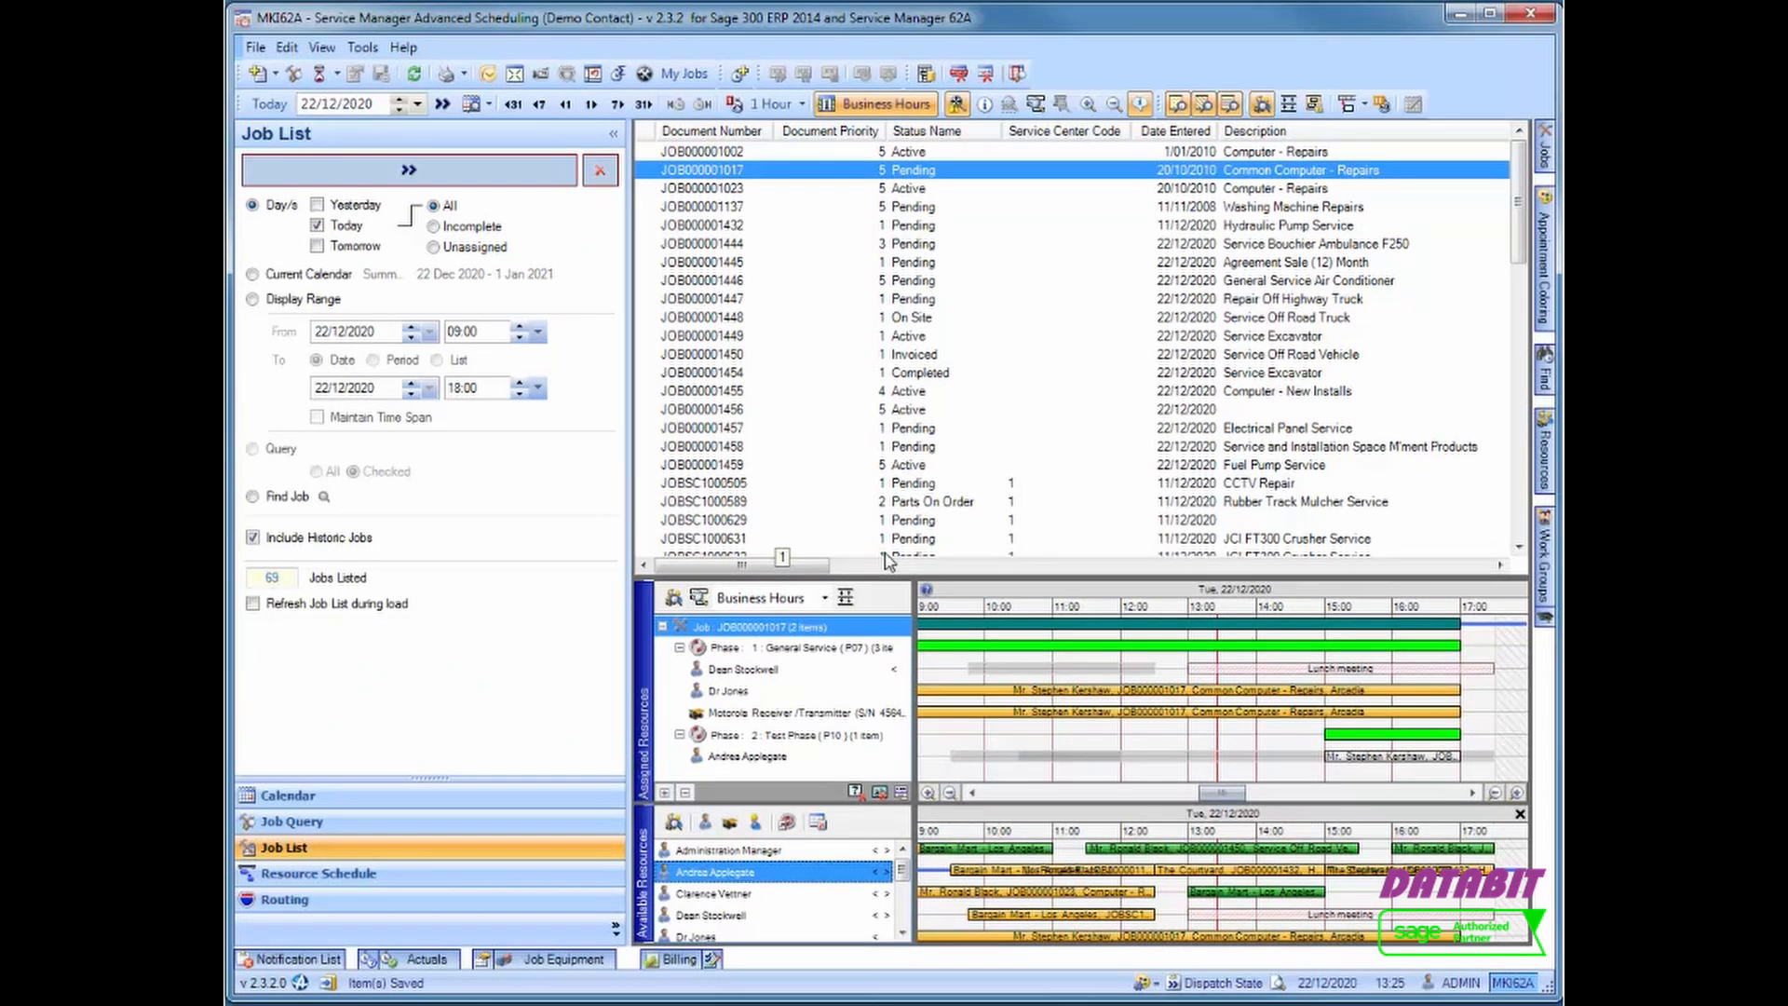
Assign employee MWW from the resource filter to Phase 1, General Service, with matching appointments, and enlarge the Available Resources pane further
click(1545, 450)
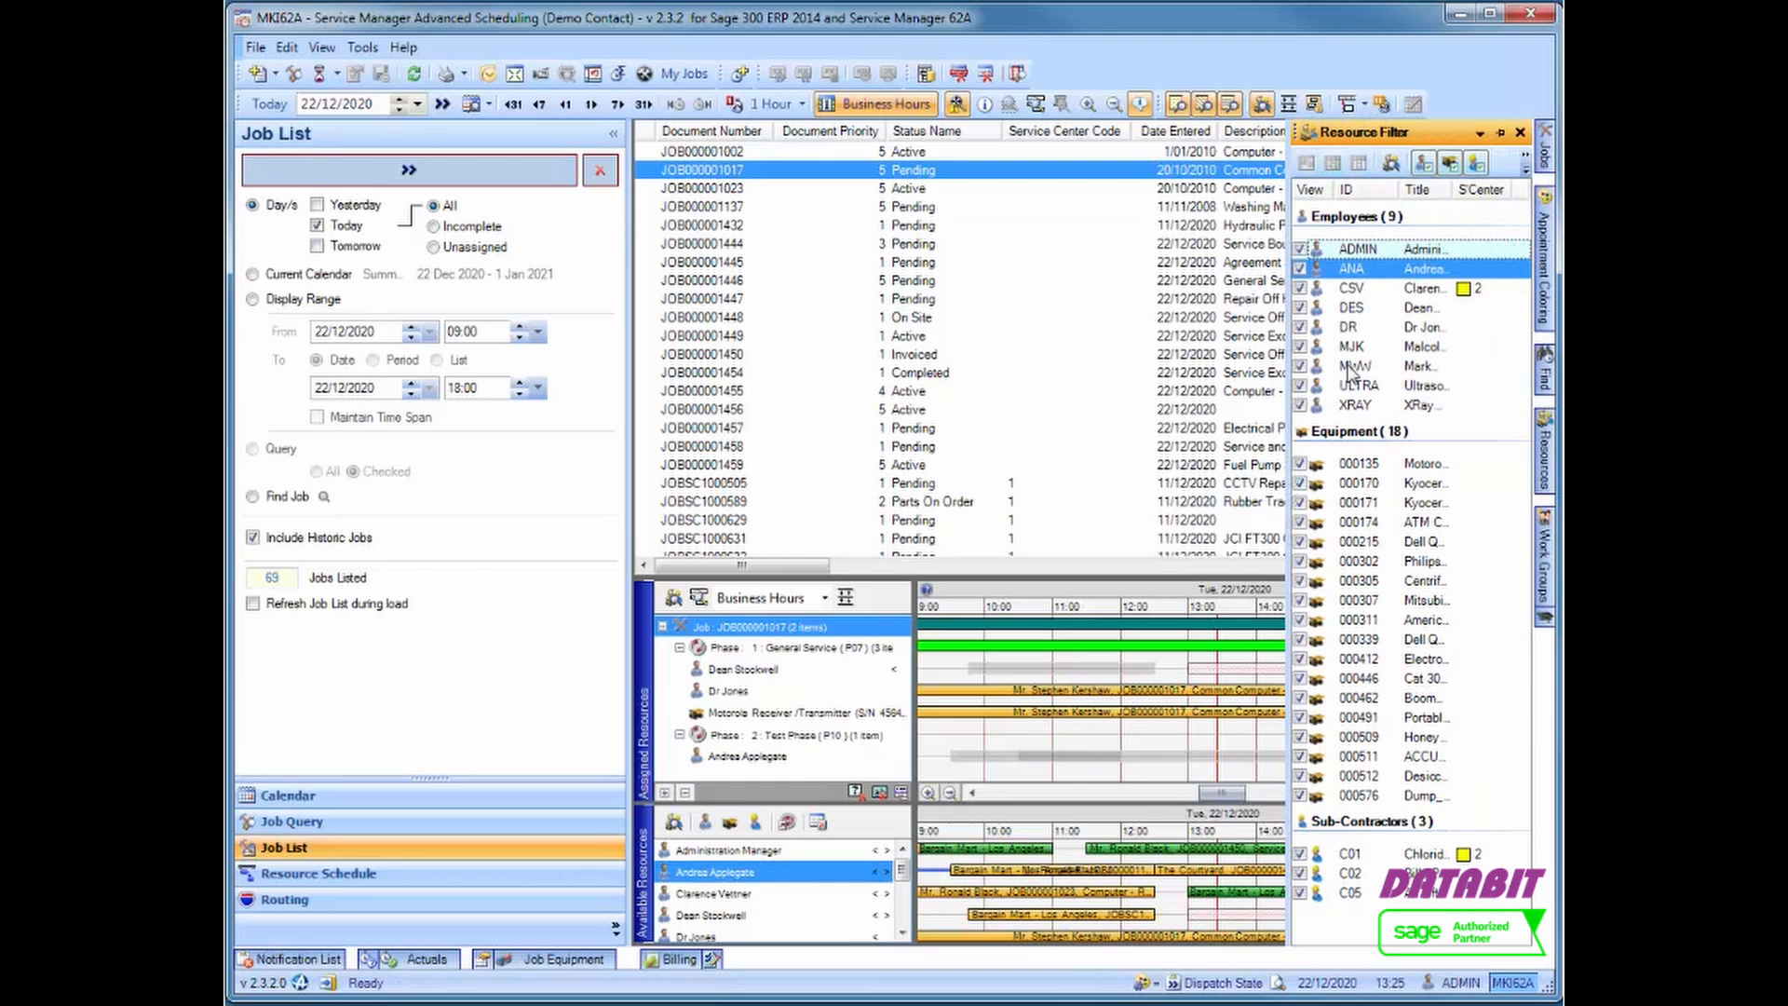
click(1352, 368)
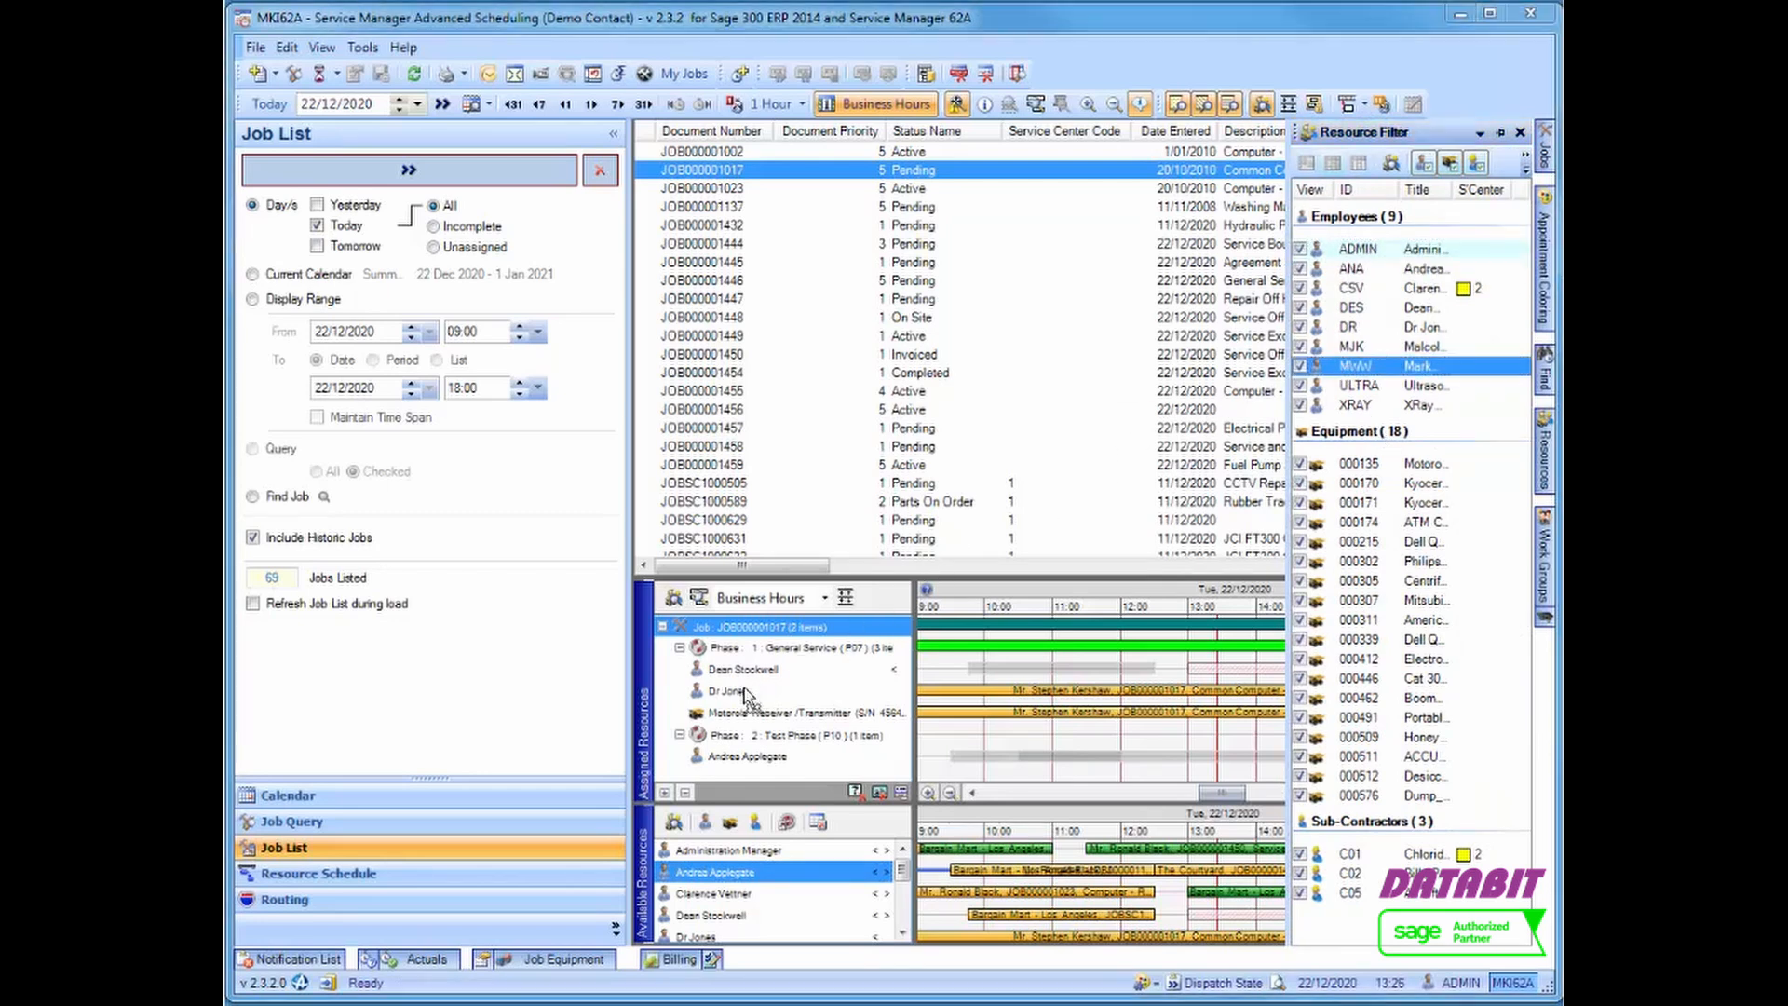
drag(745, 691, 745, 693)
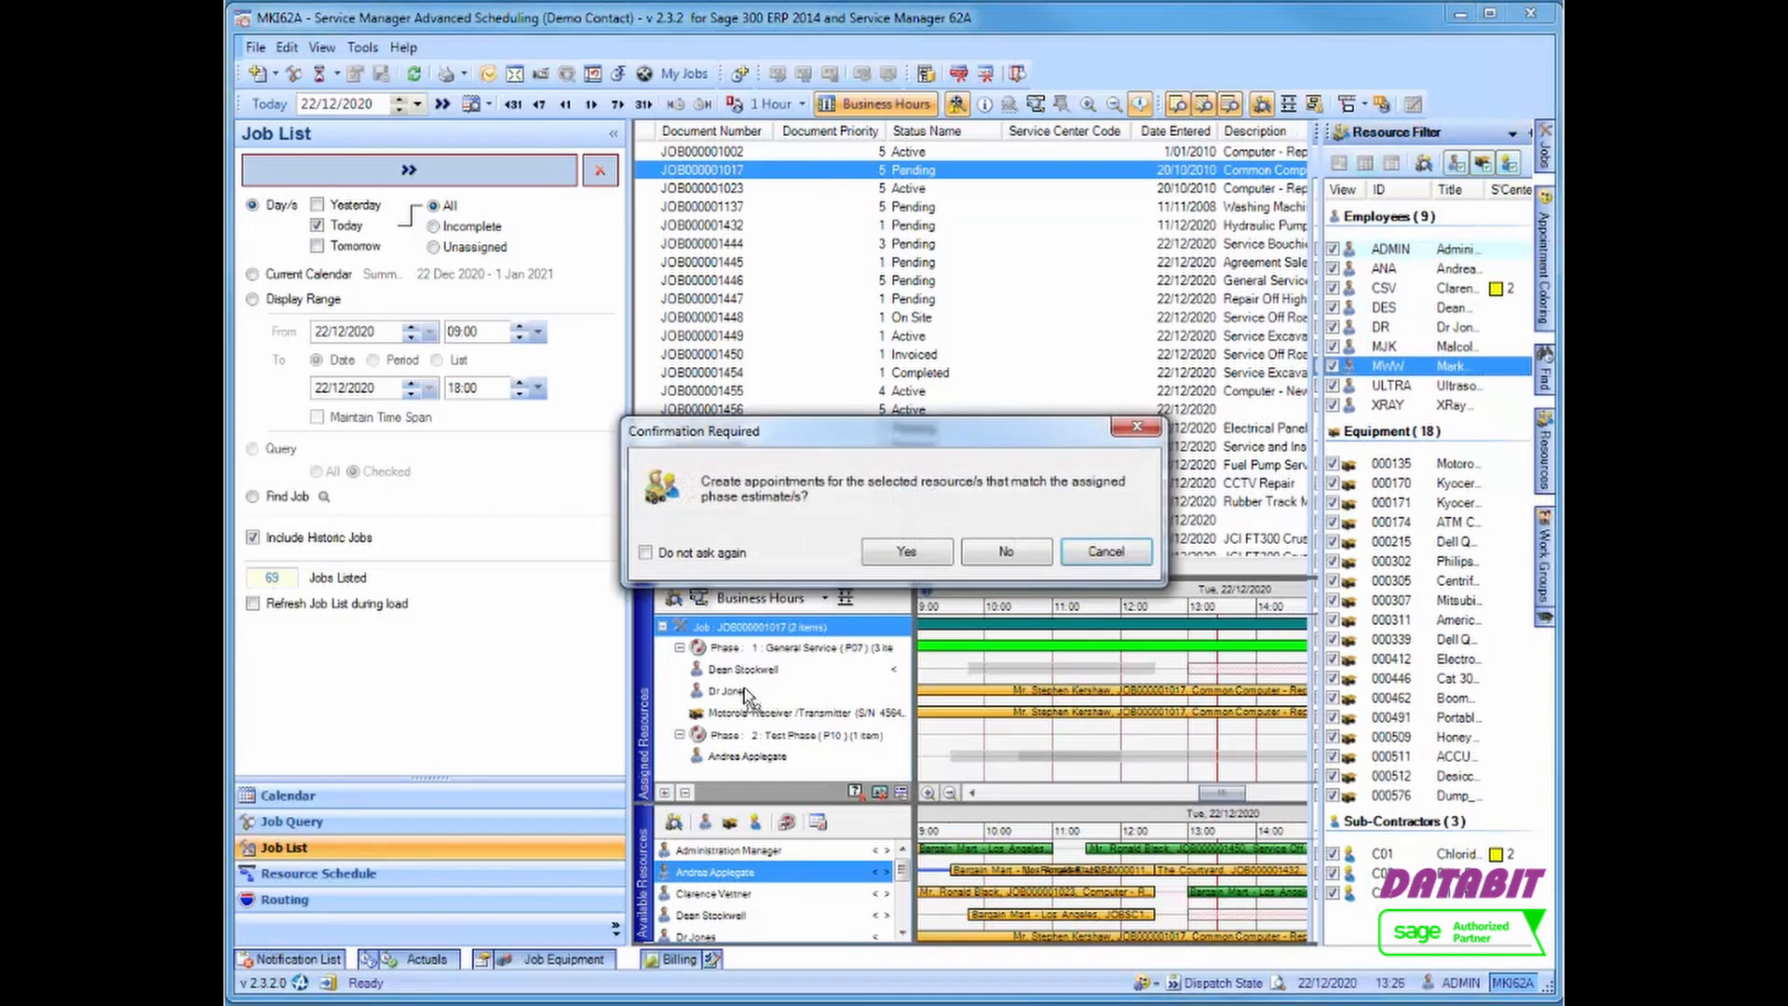
click(947, 553)
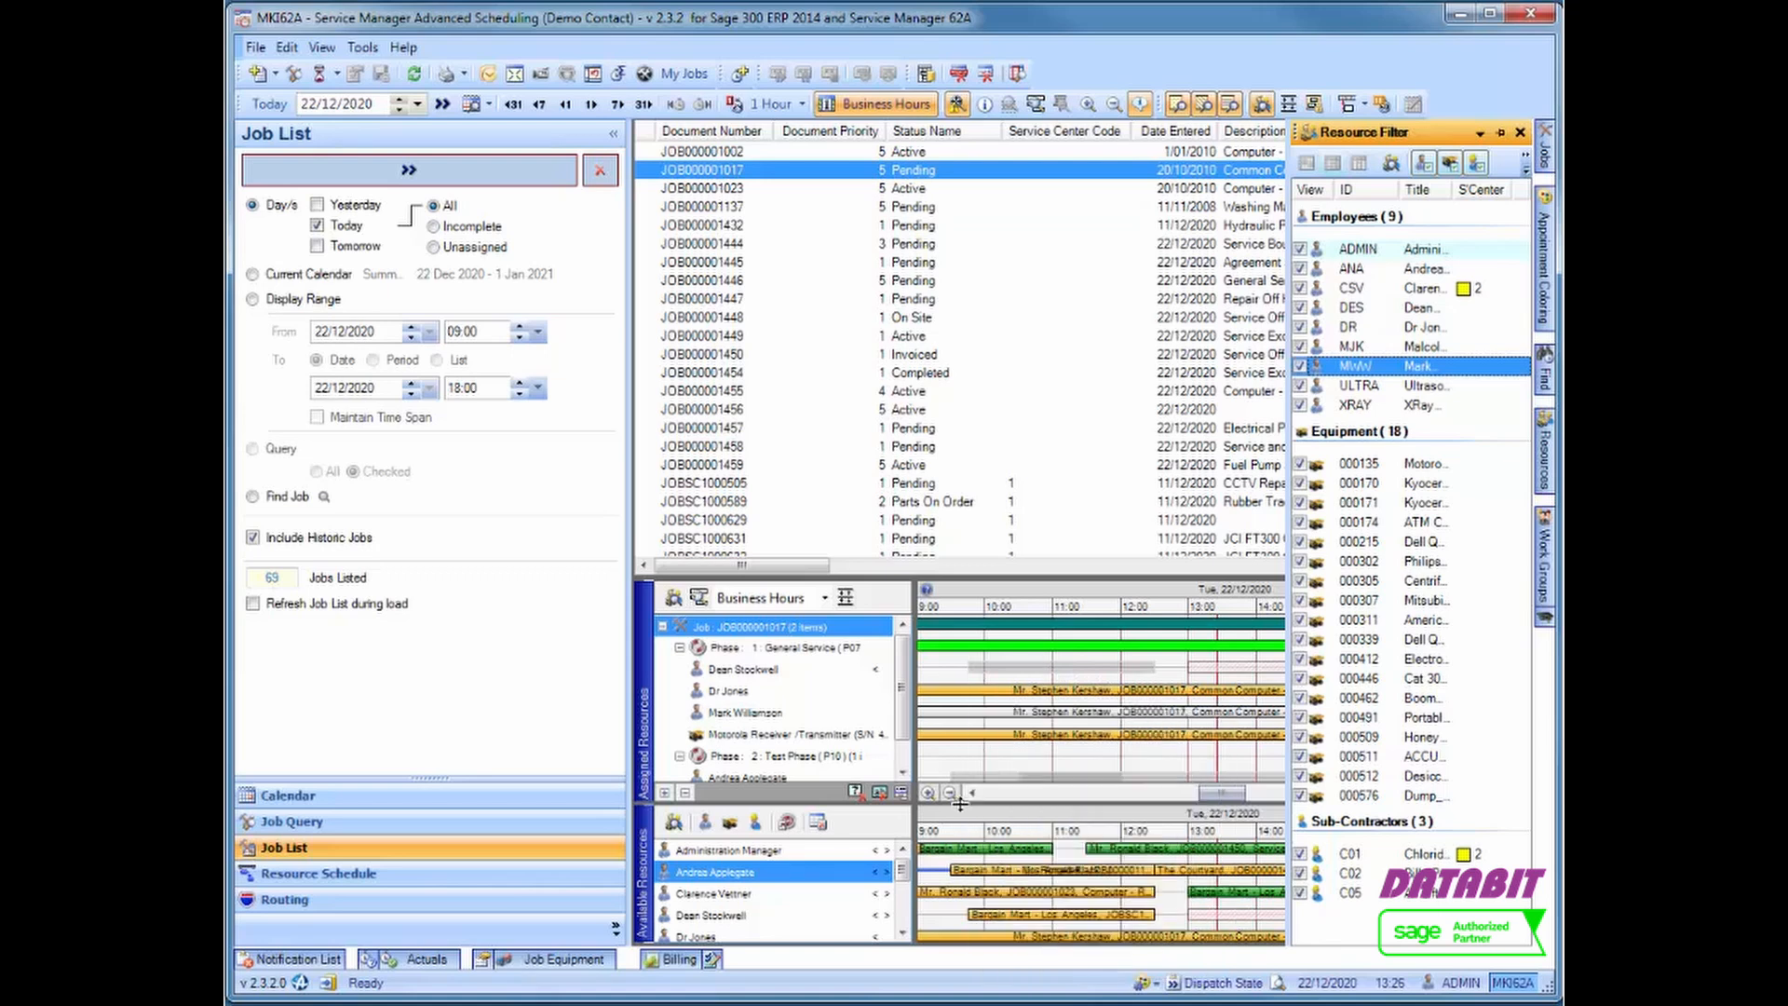
drag(964, 802, 964, 760)
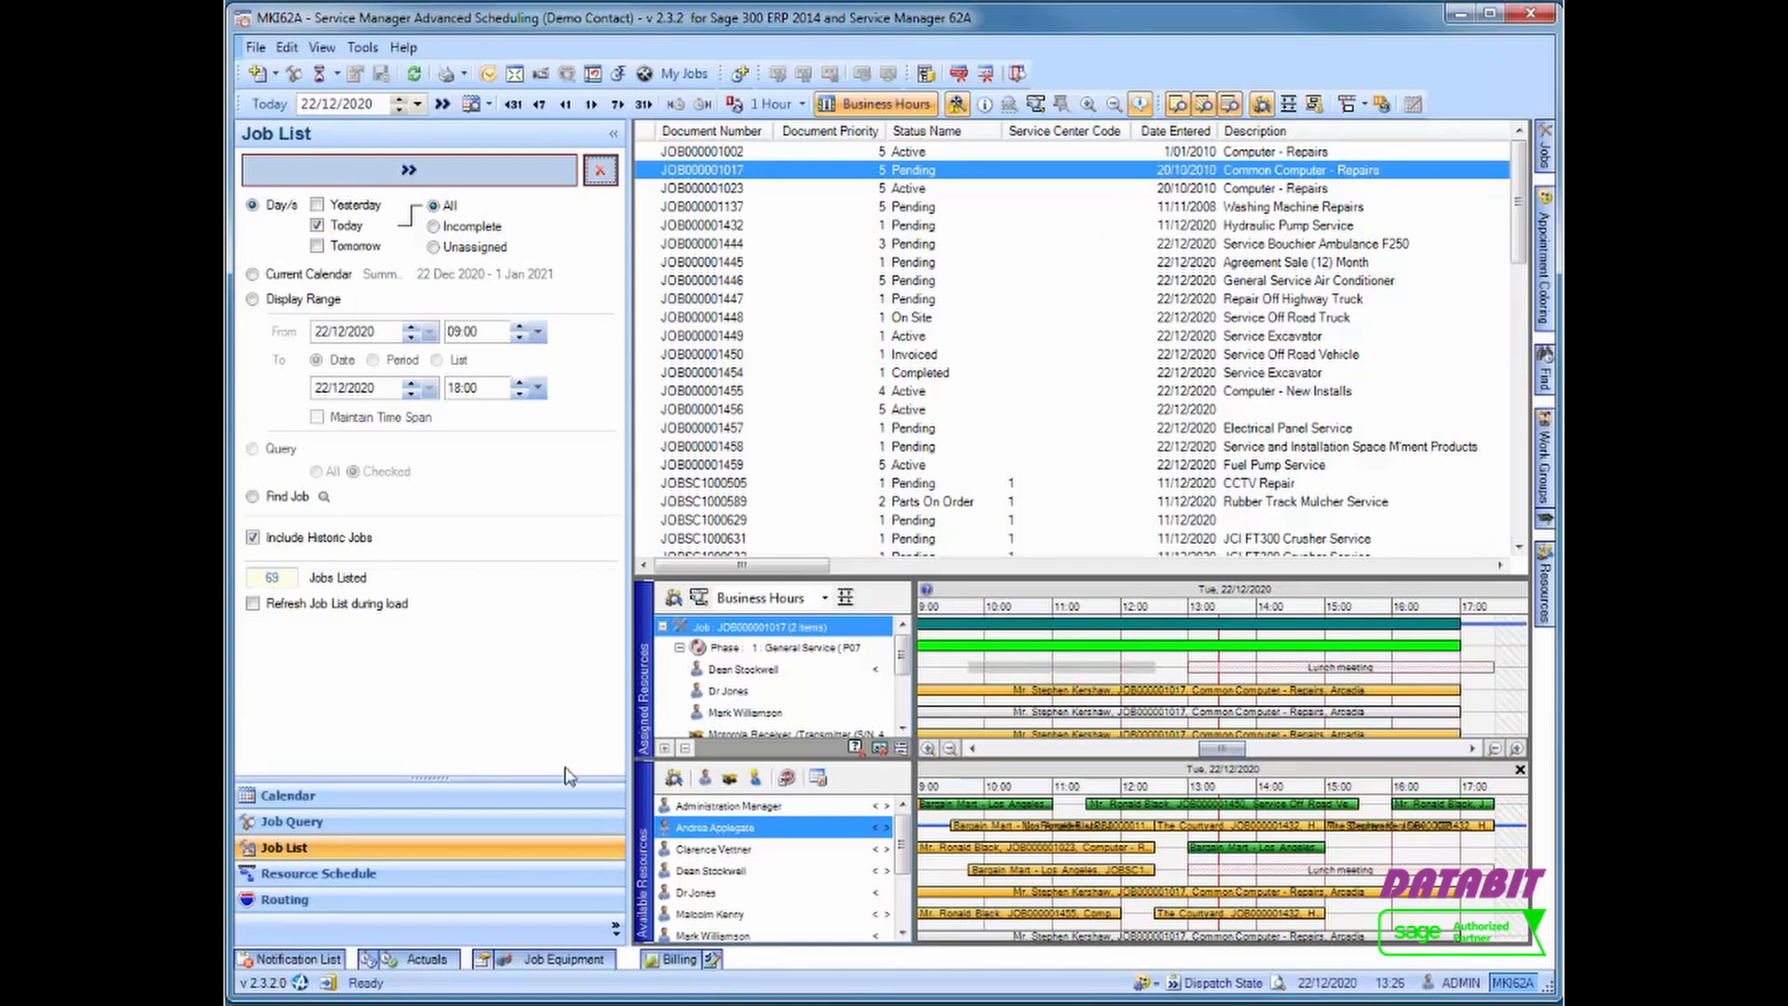
Load the Resource Schedule for Today and move employee DES's morning Bargain Mart appointment to start shortly after 10:00
click(370, 883)
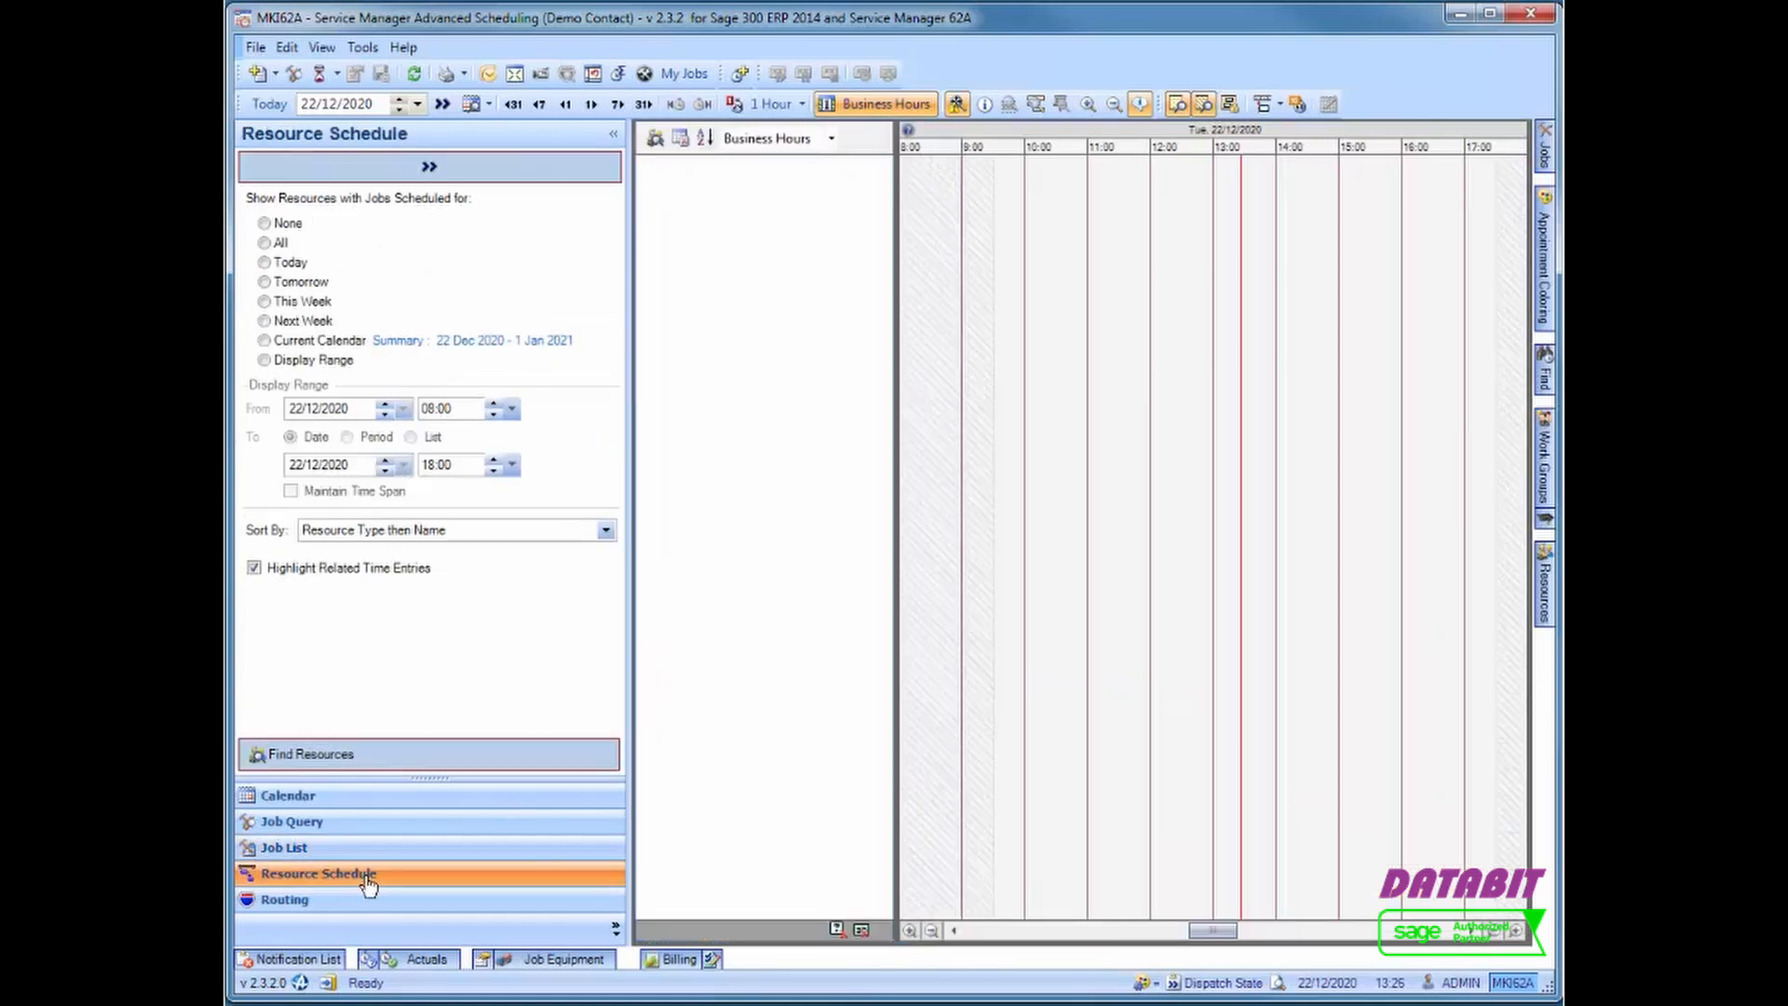
click(291, 263)
click(386, 171)
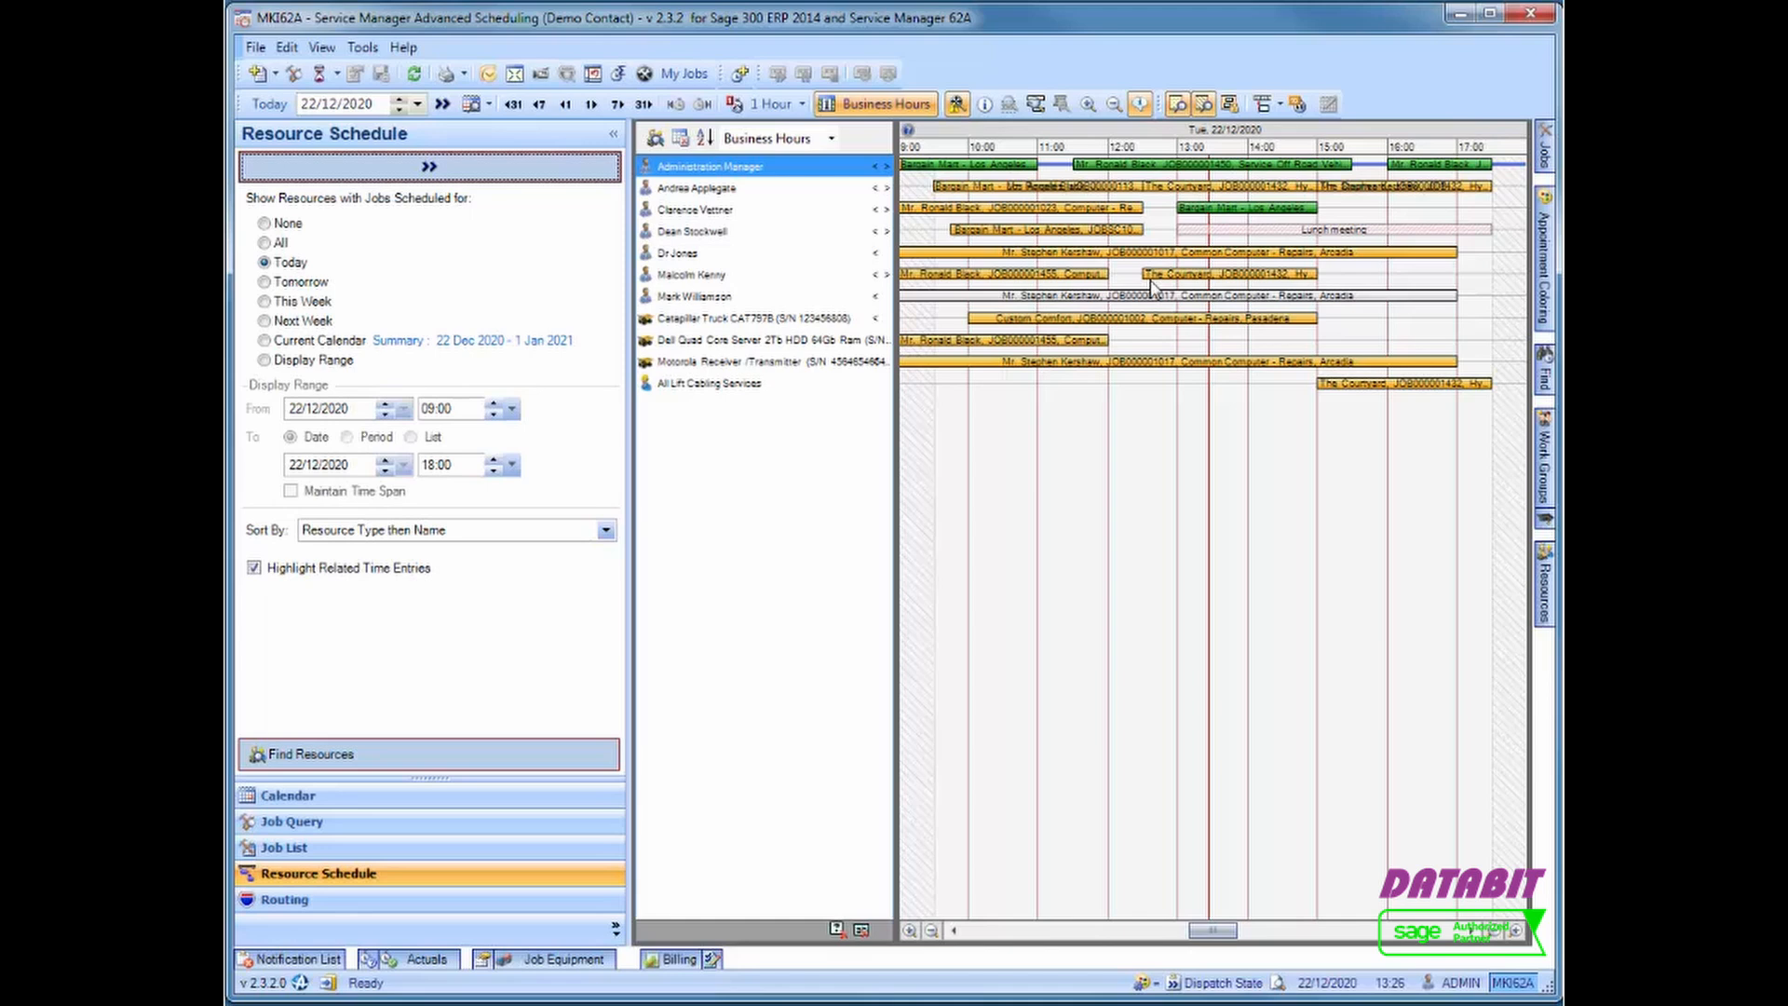
click(1140, 231)
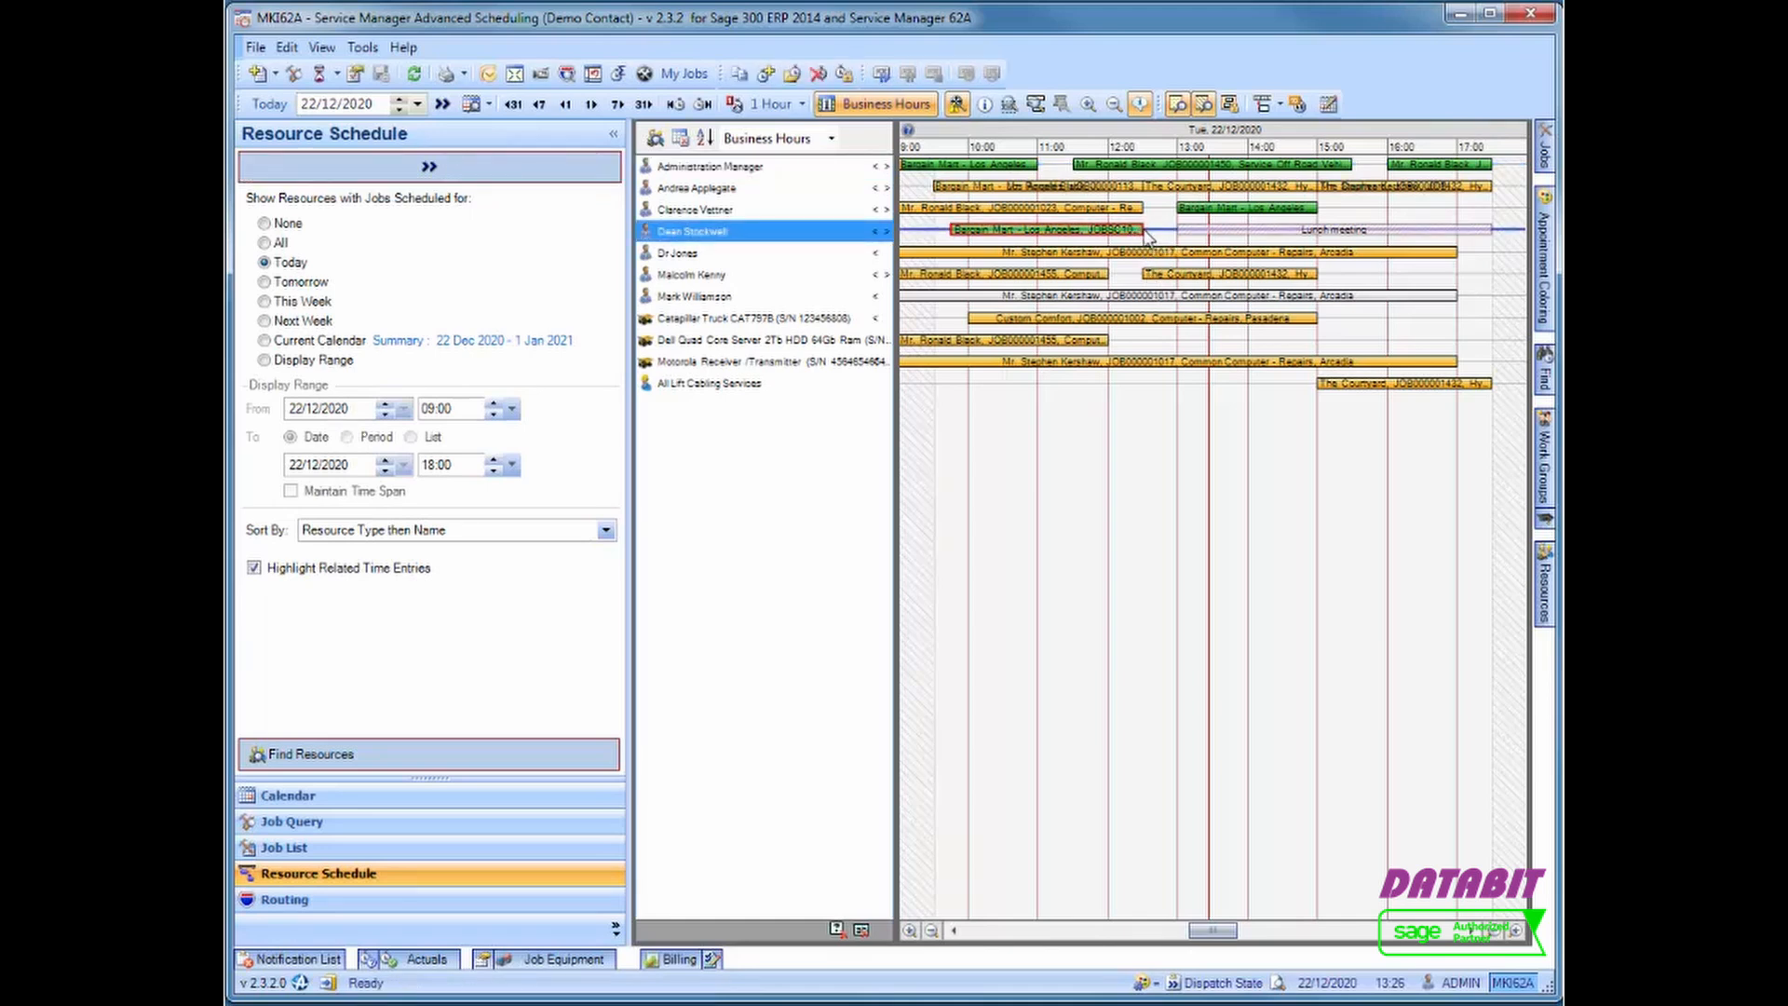
drag(1145, 236, 1106, 227)
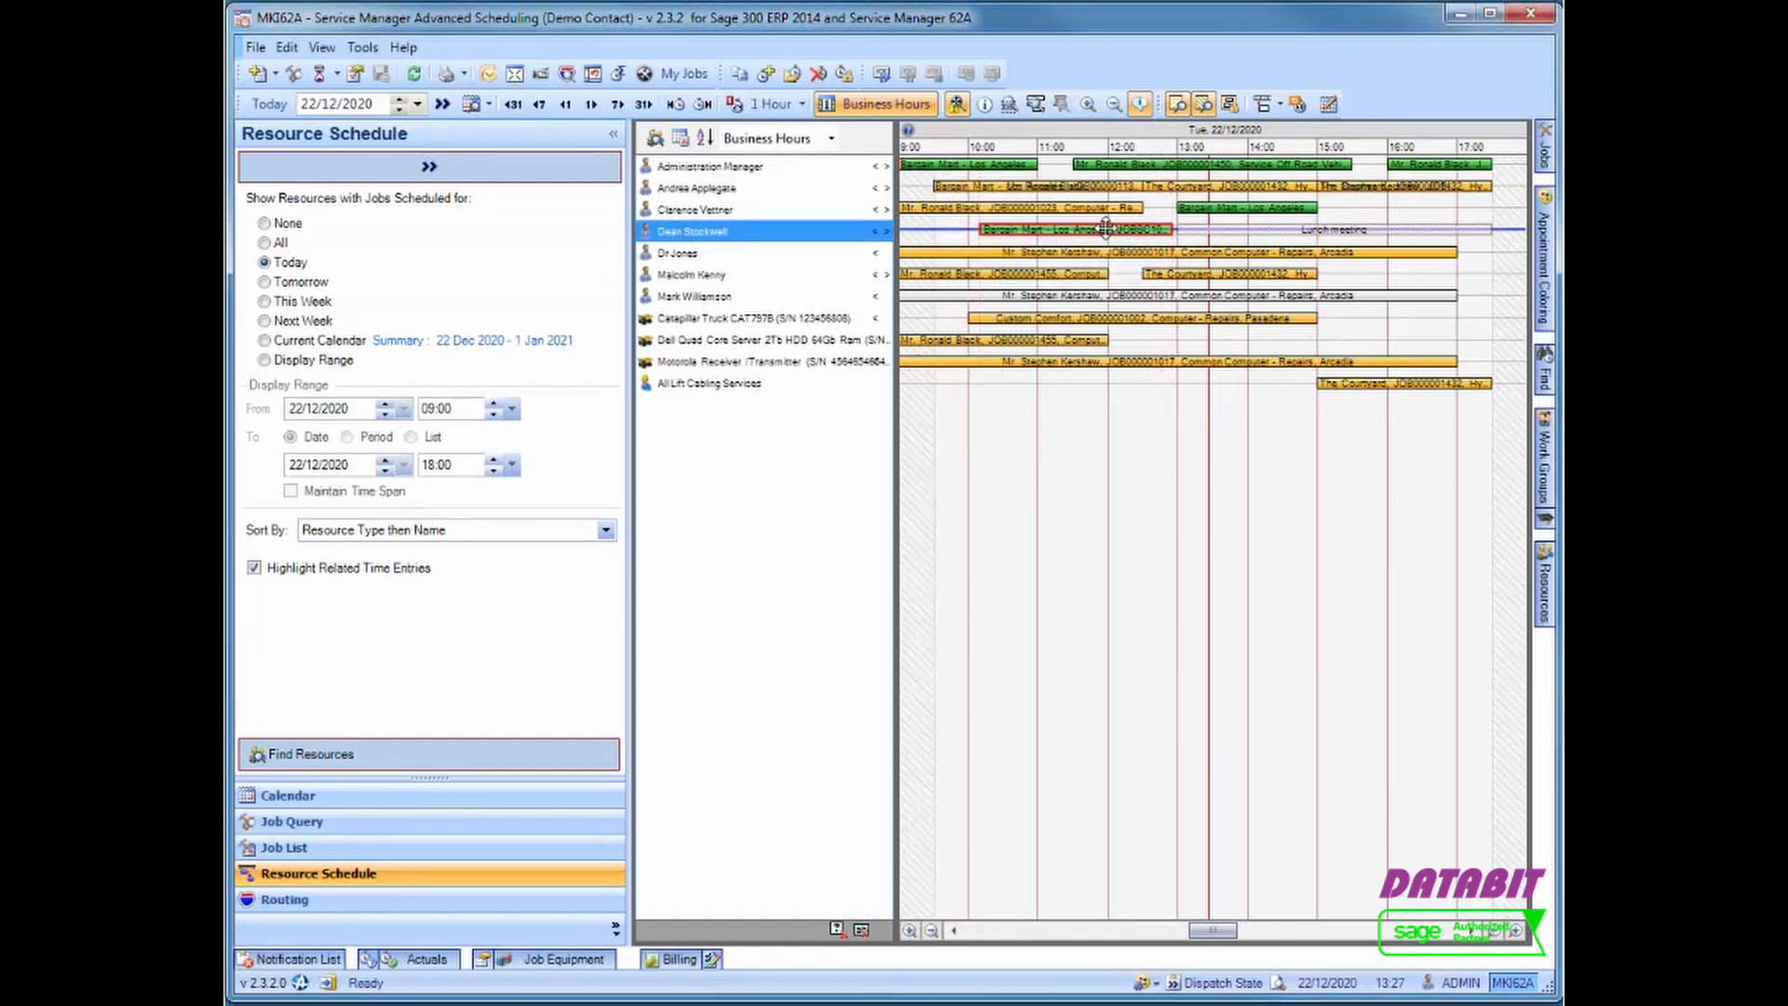
Show Percentage Complete on the resource schedule's appointments, and switch the display to Actual Timing
click(837, 929)
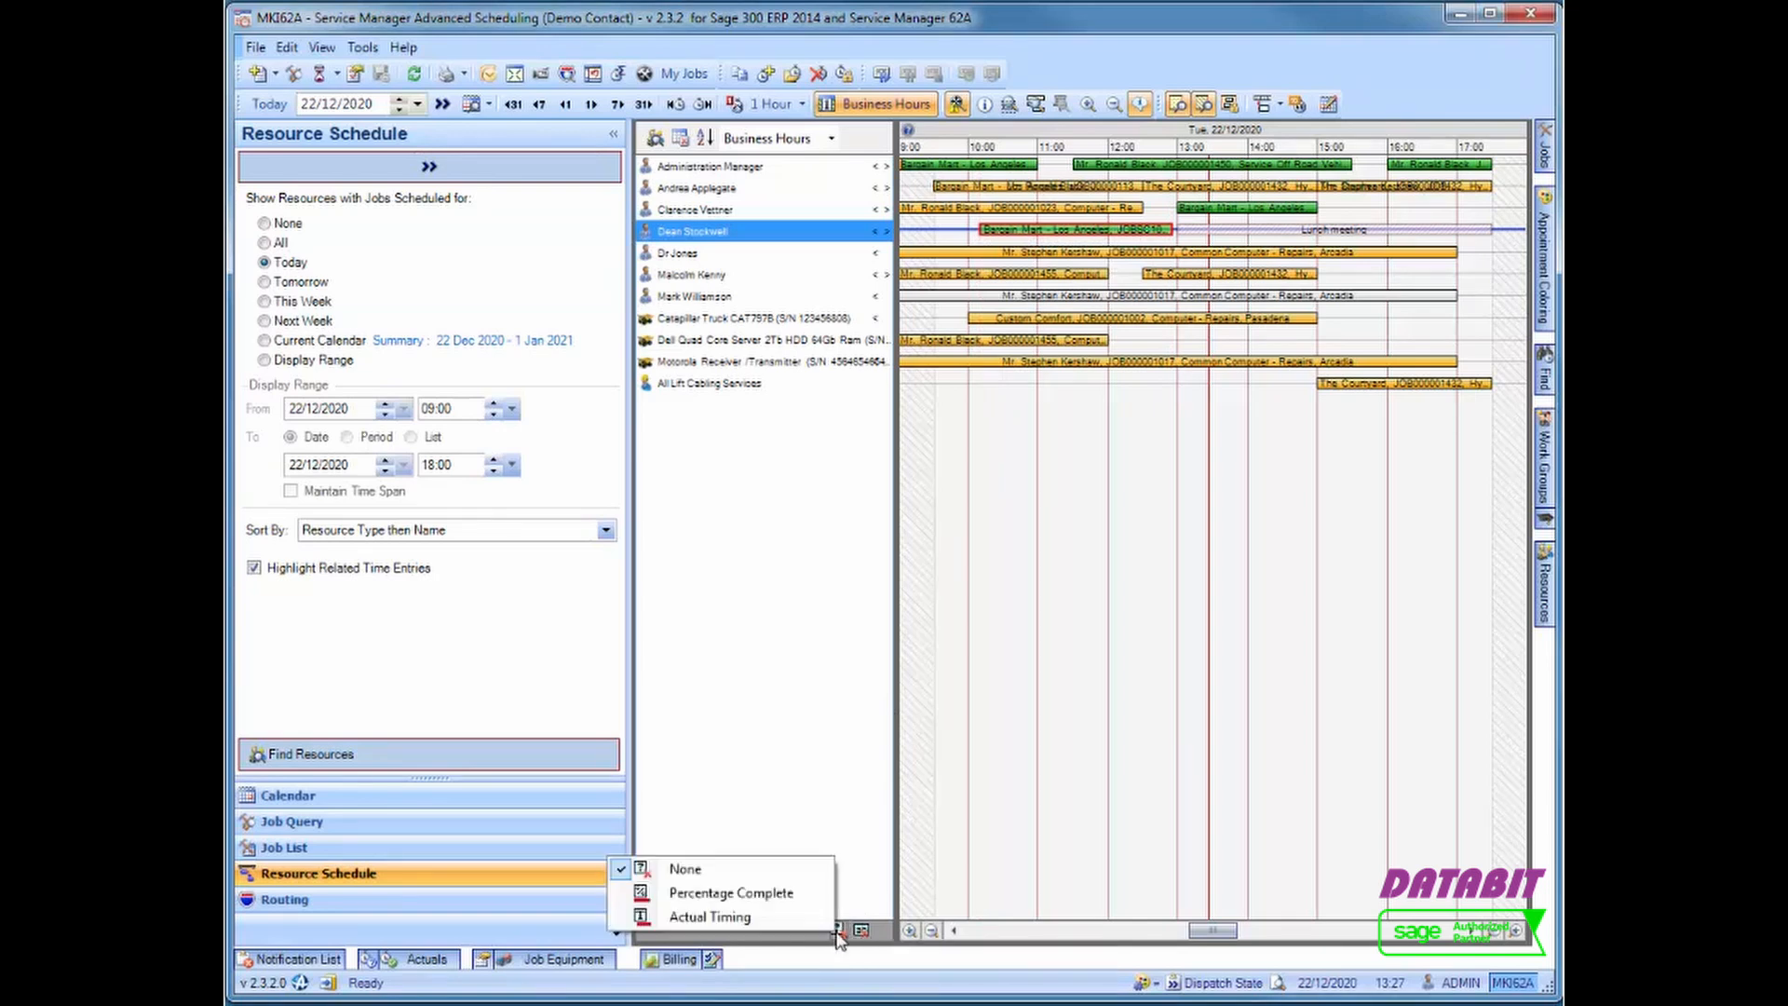
click(787, 894)
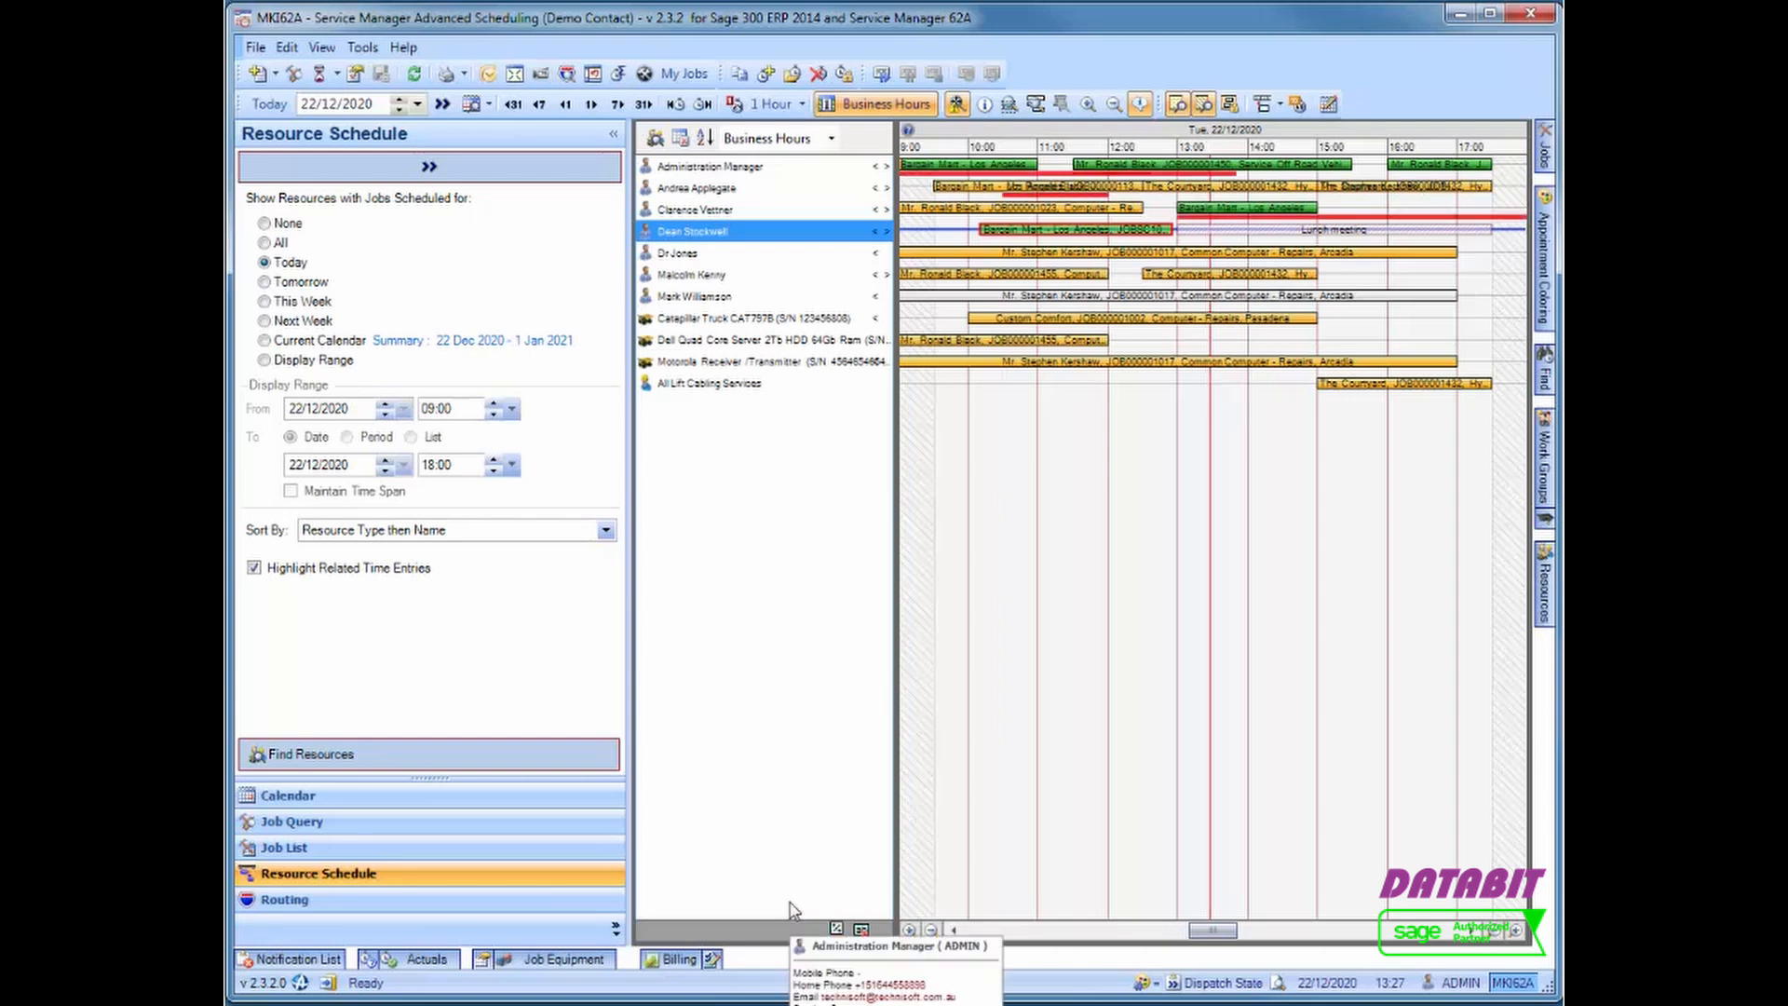
click(836, 929)
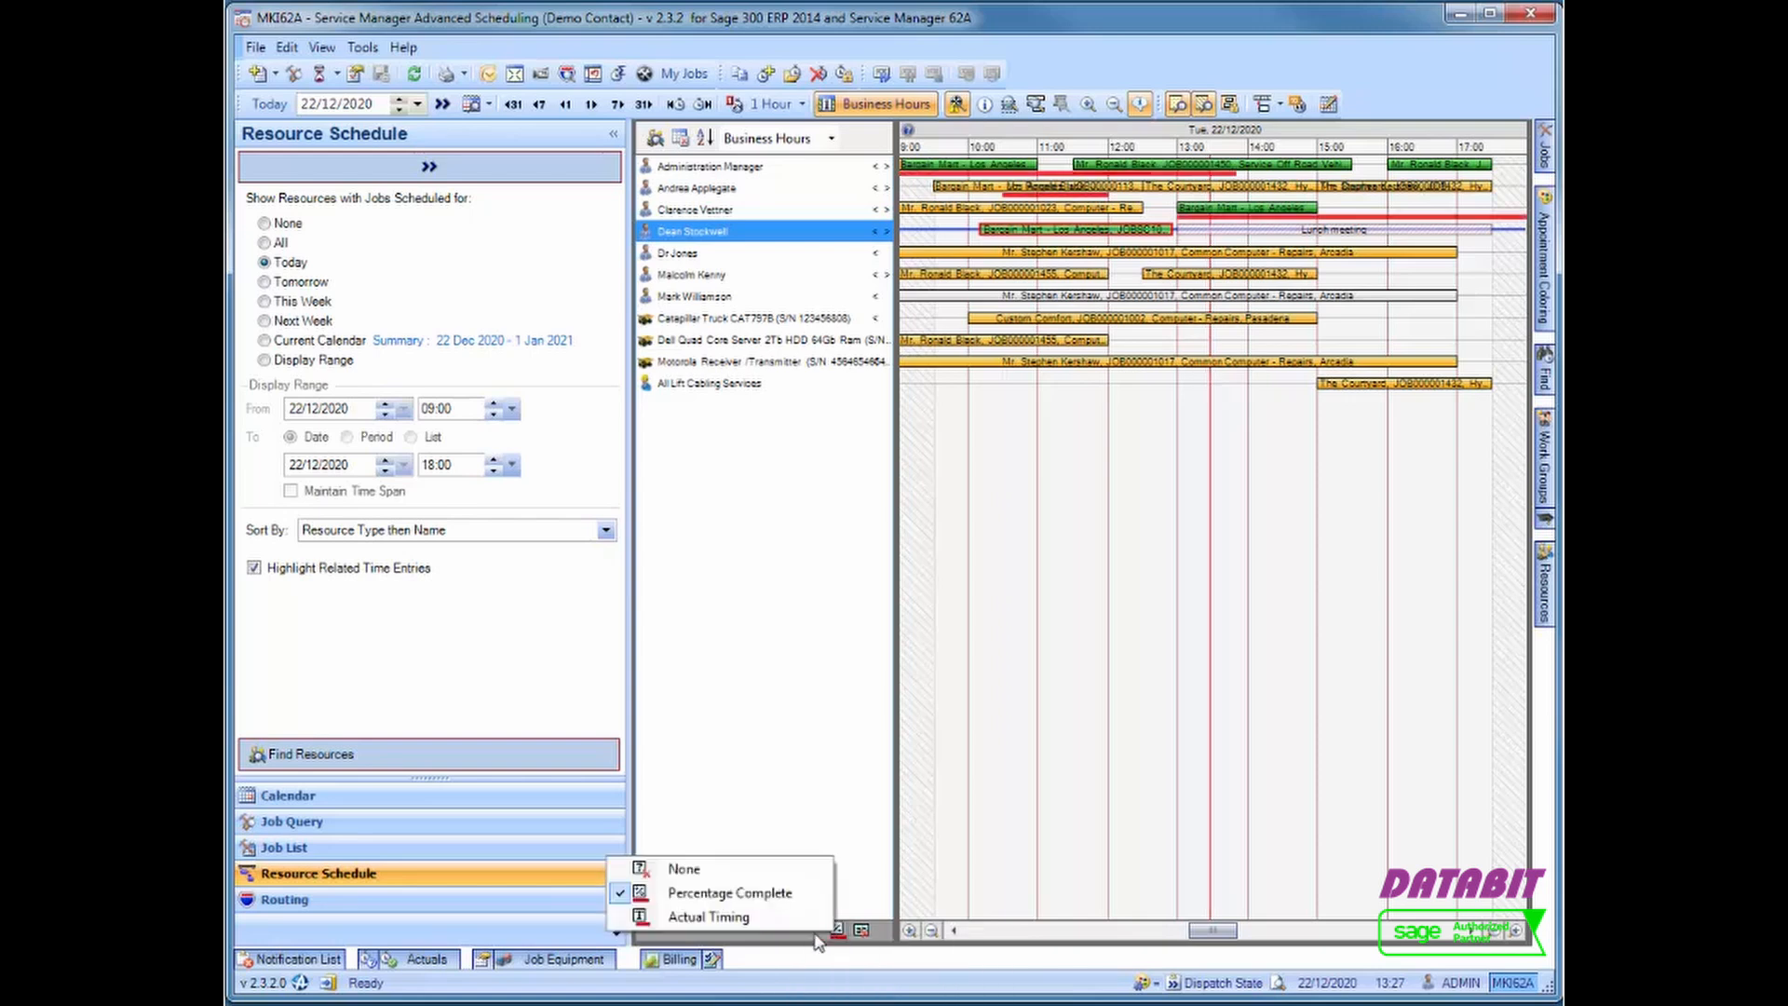
click(750, 918)
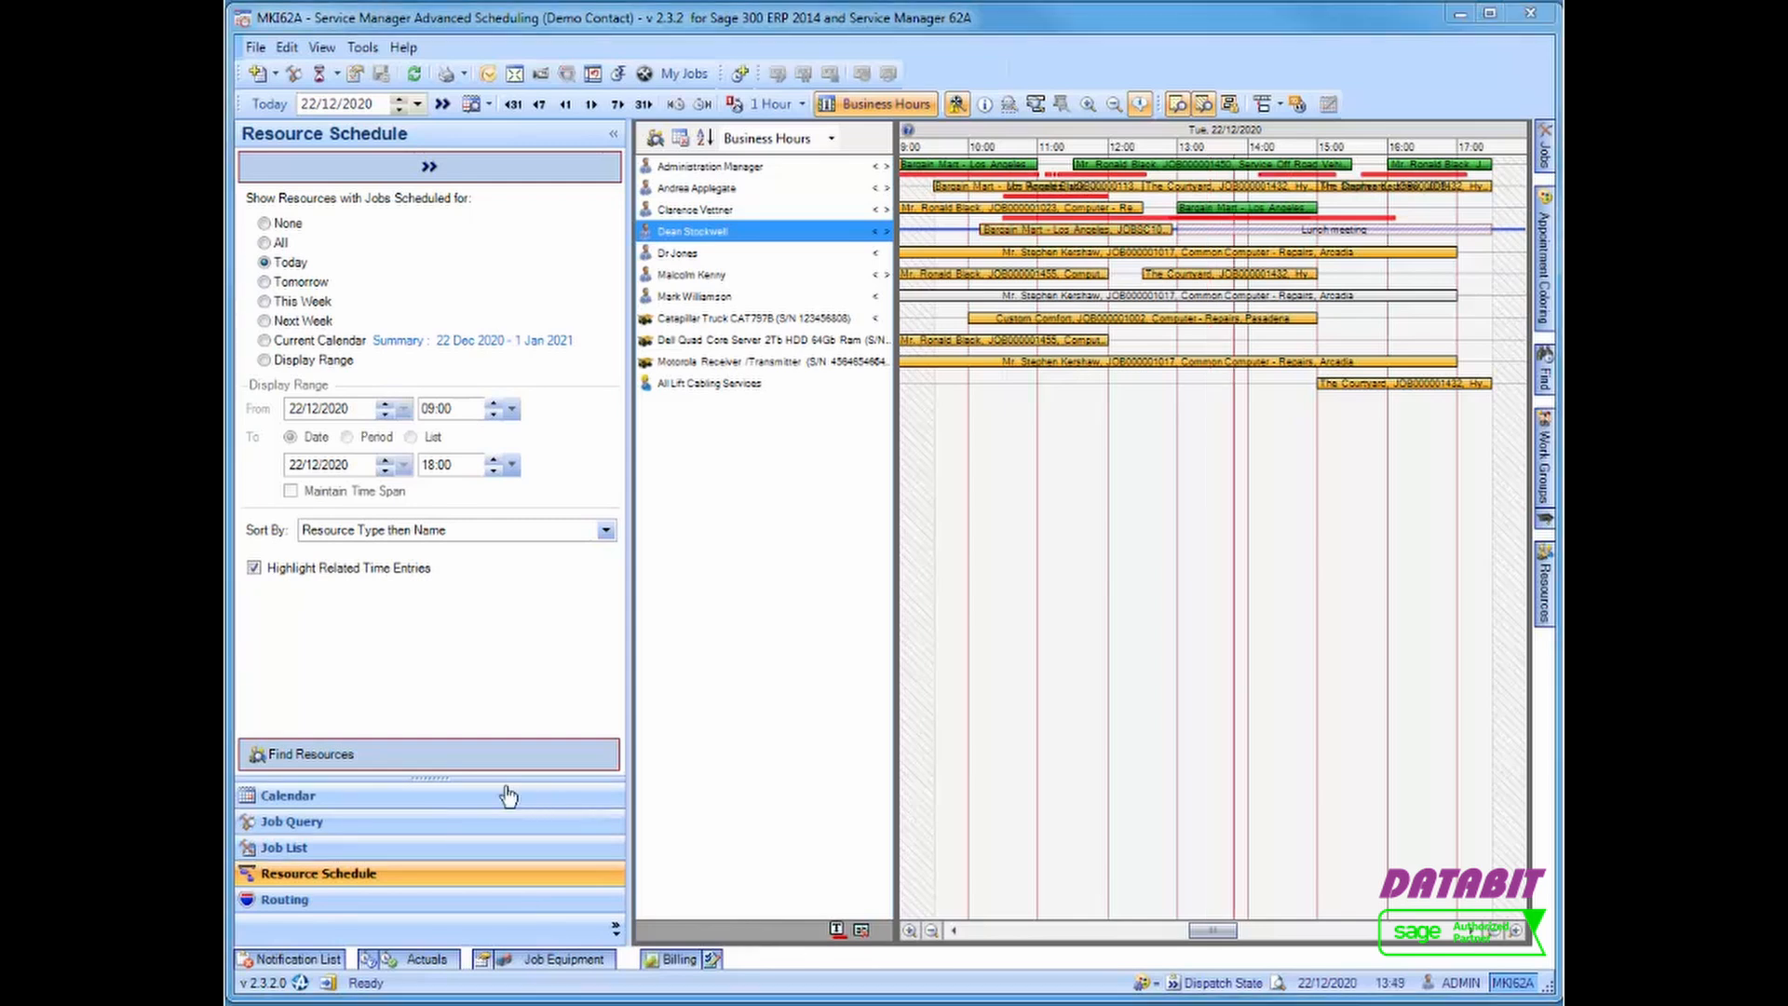
Open Routing and list the employees with jobs on 22/12/2020, toggling equipment and subcontractors on and off
click(402, 901)
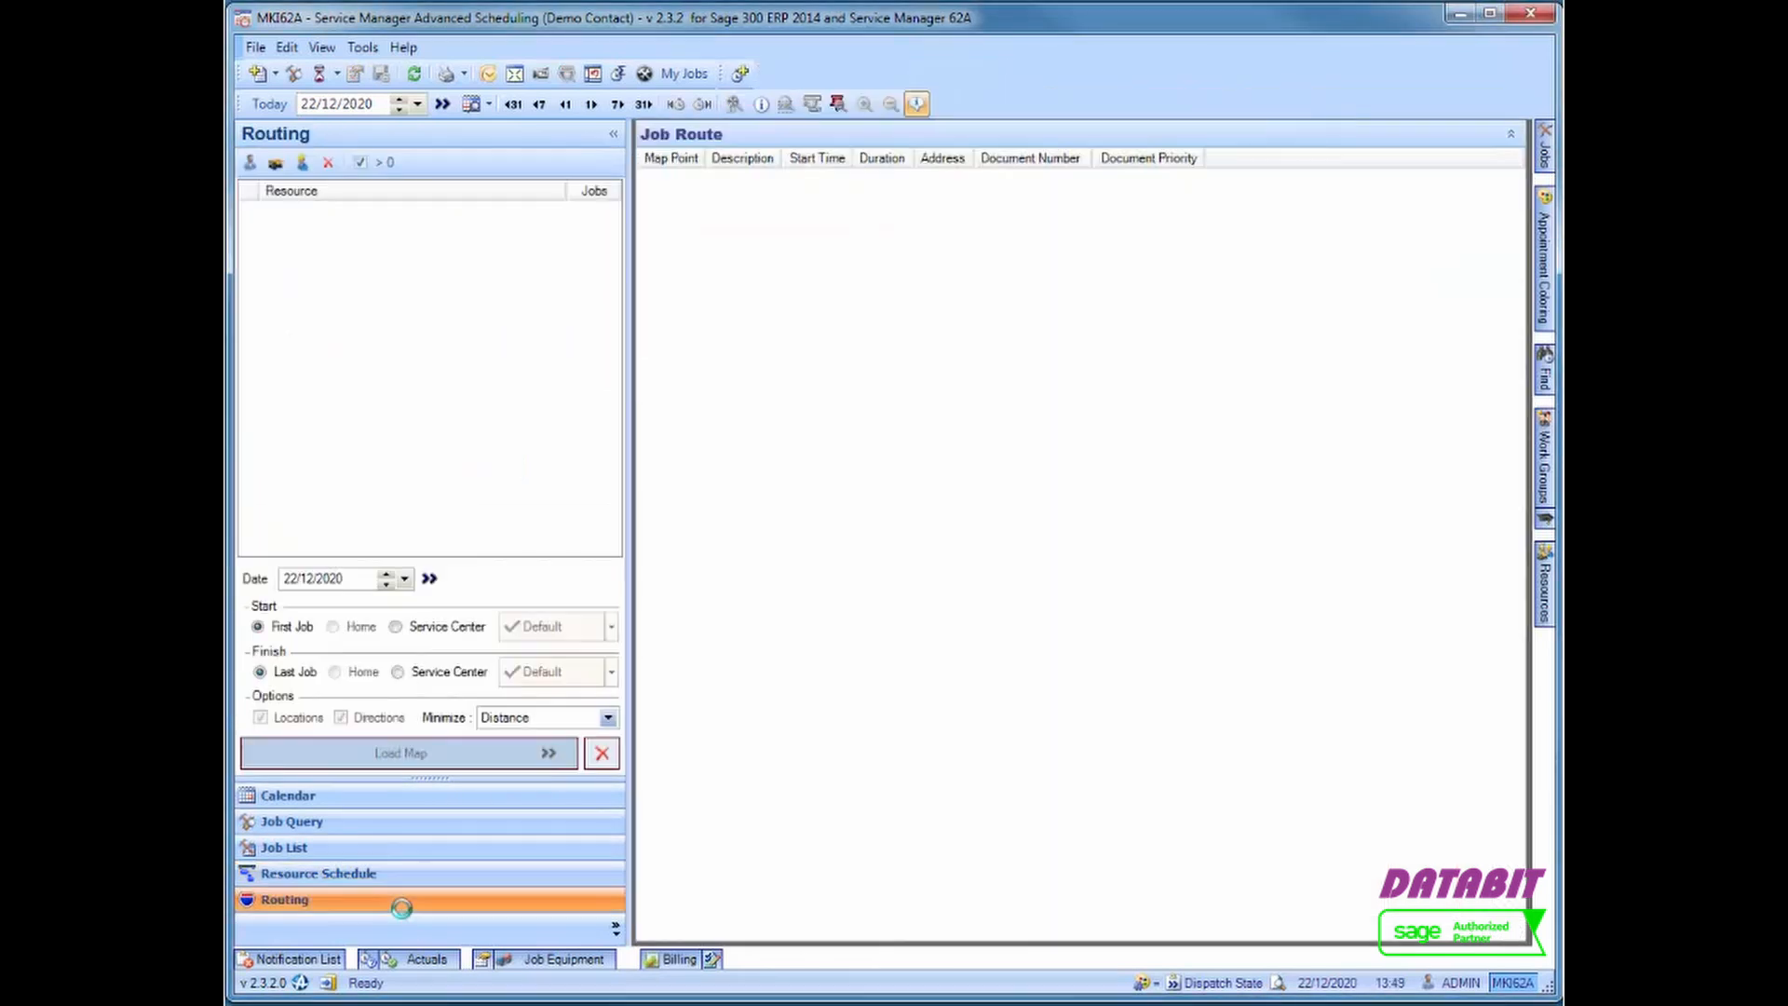
click(251, 168)
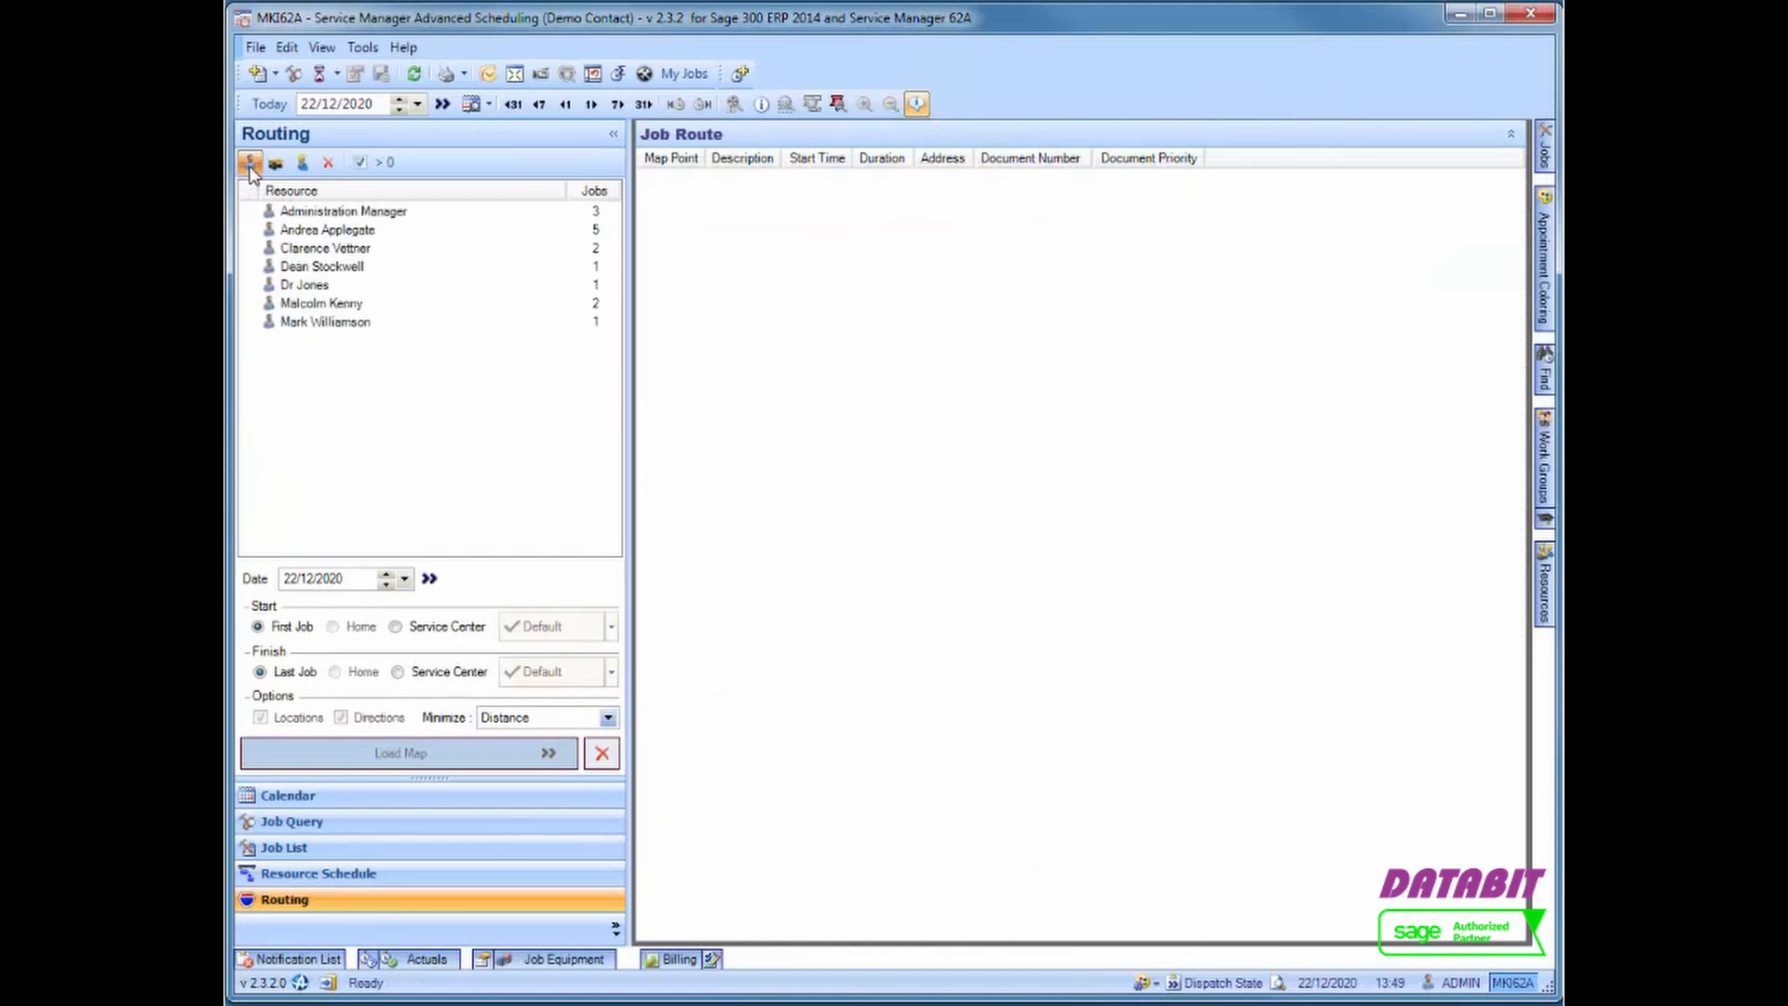
click(276, 164)
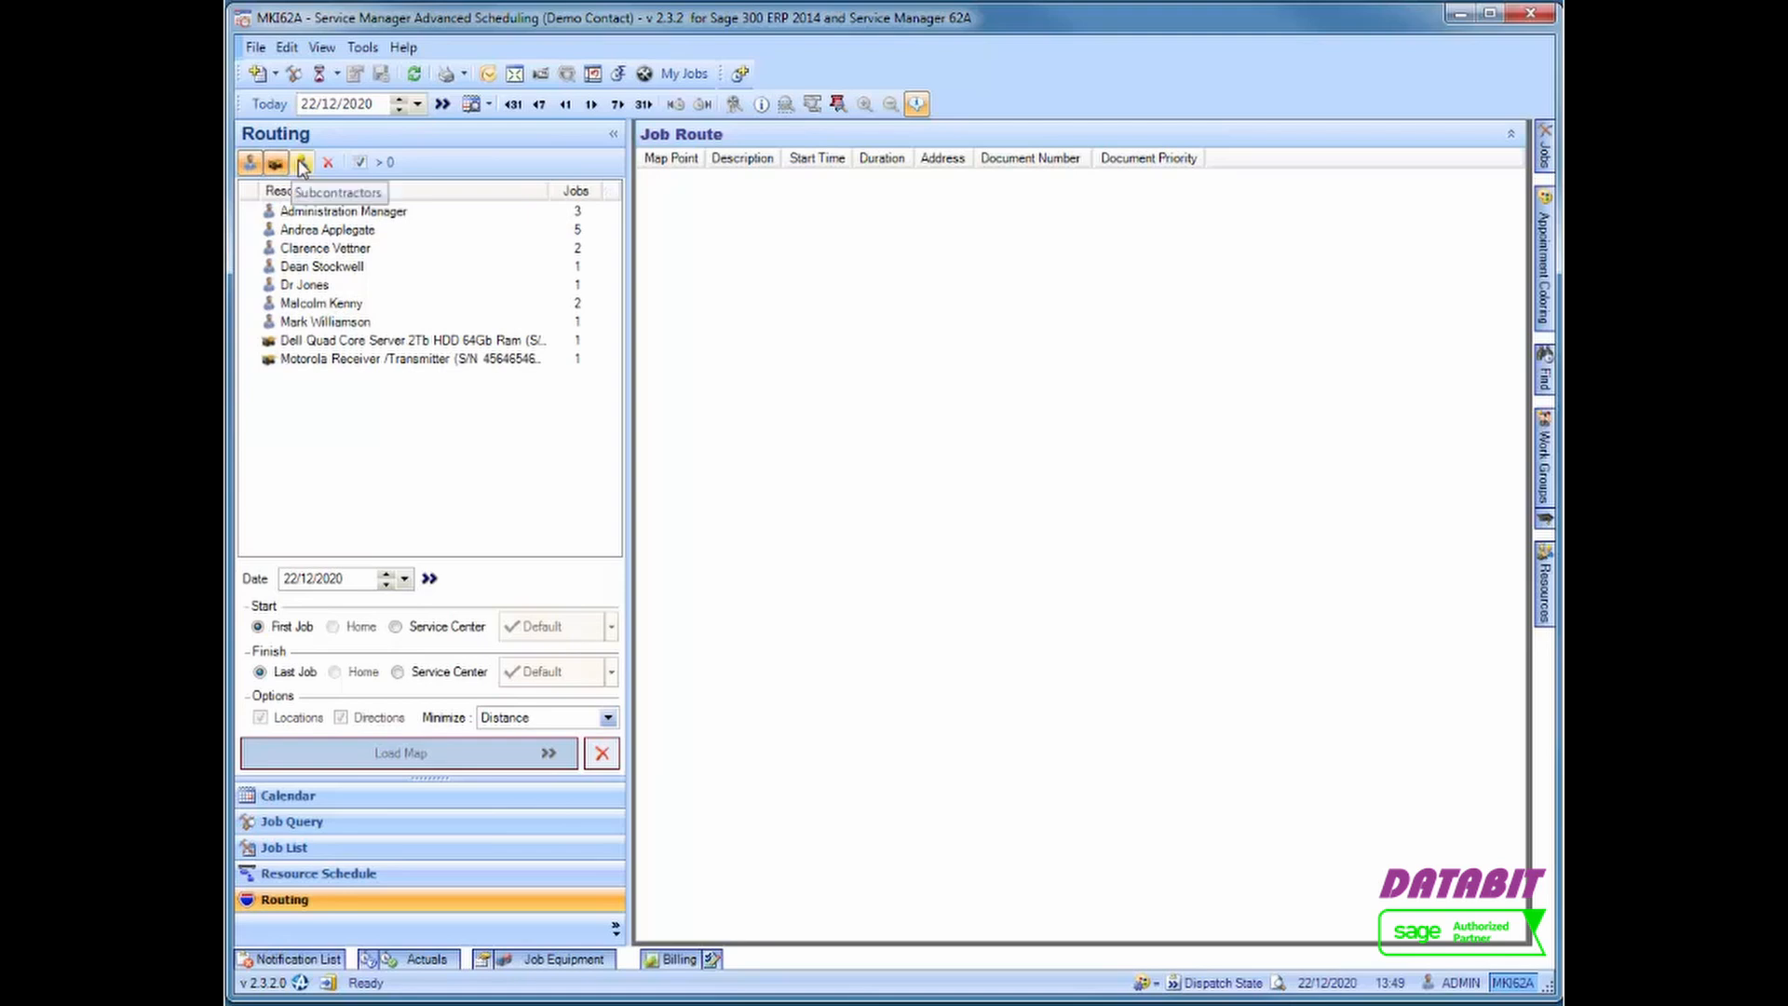
click(302, 163)
click(302, 165)
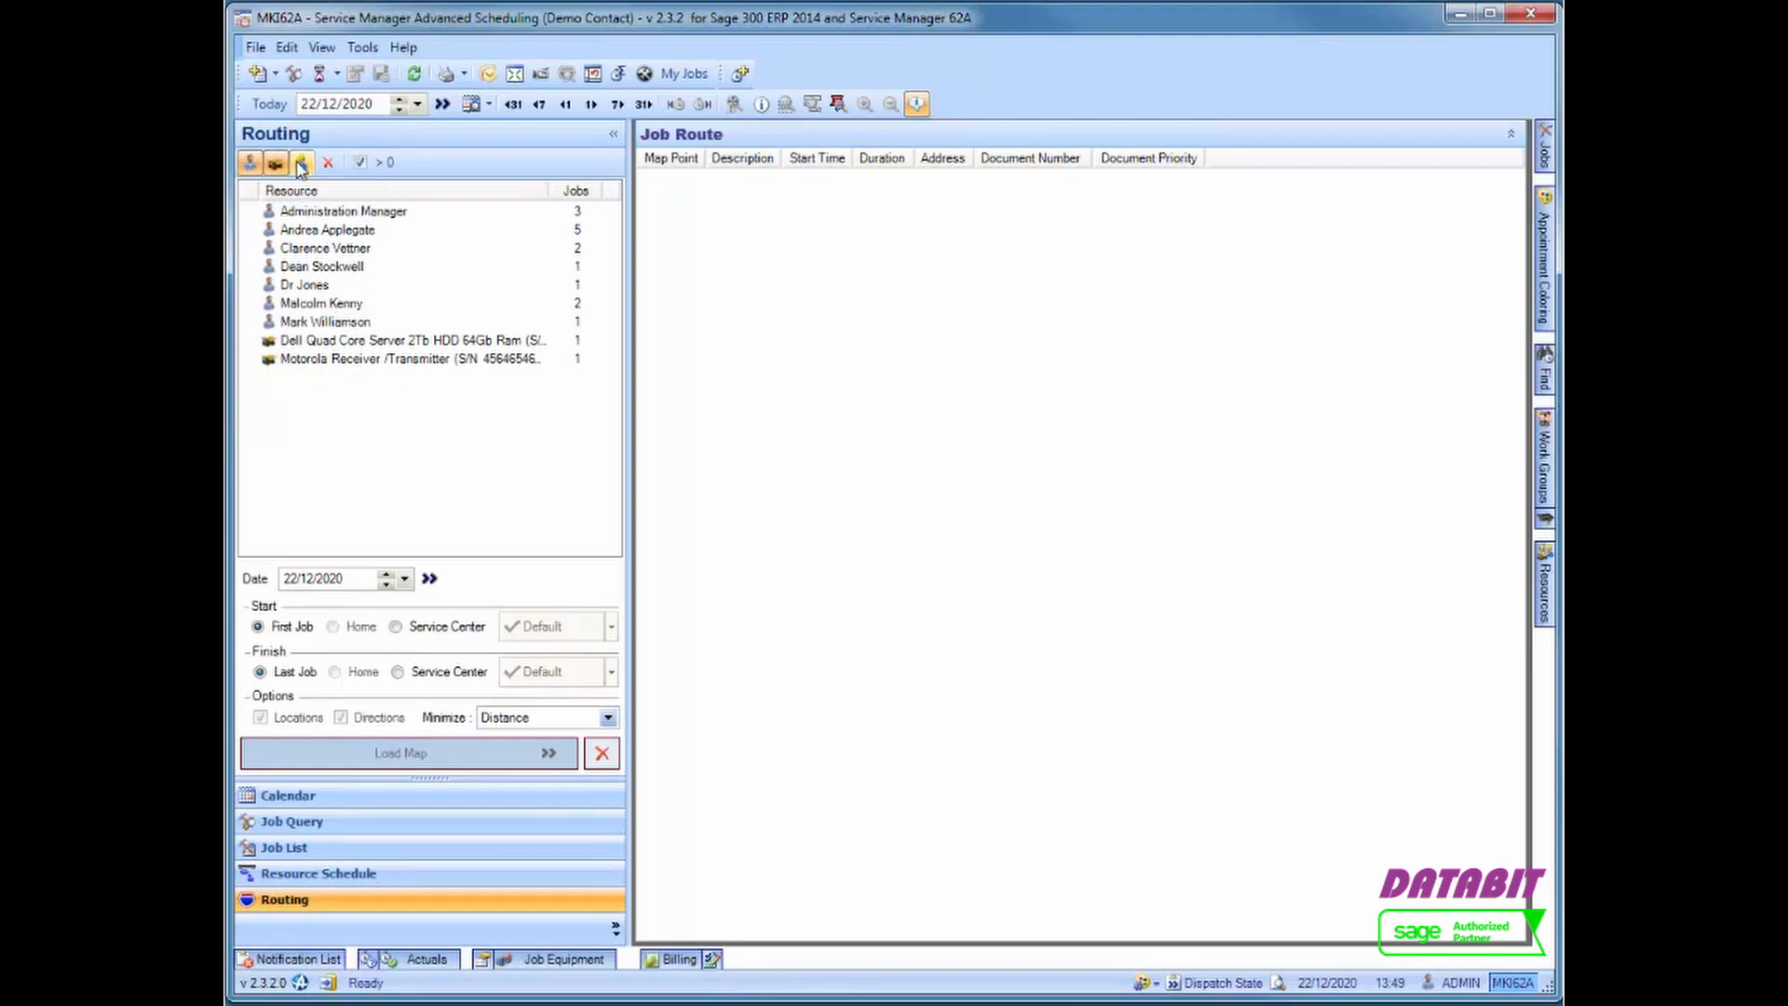
click(277, 166)
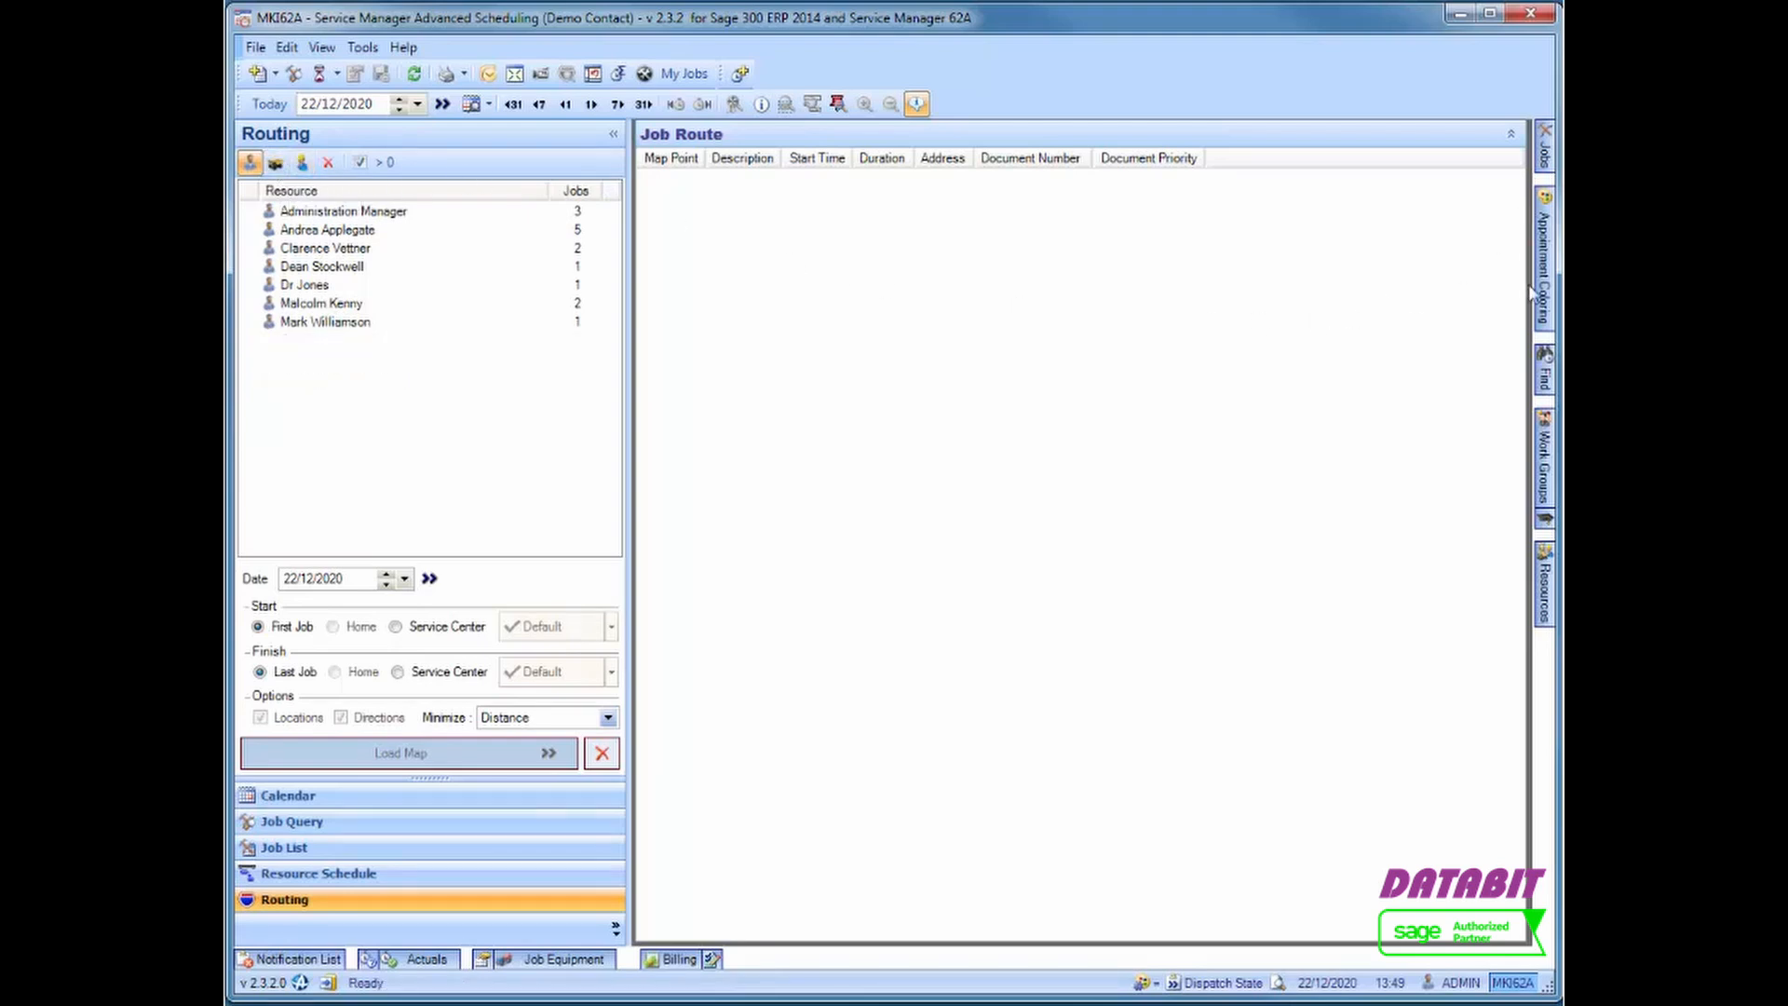
Try adding equipment 000135 from the resource filter to the routing list, and toggle the > 0 jobs filter off and on
click(1546, 586)
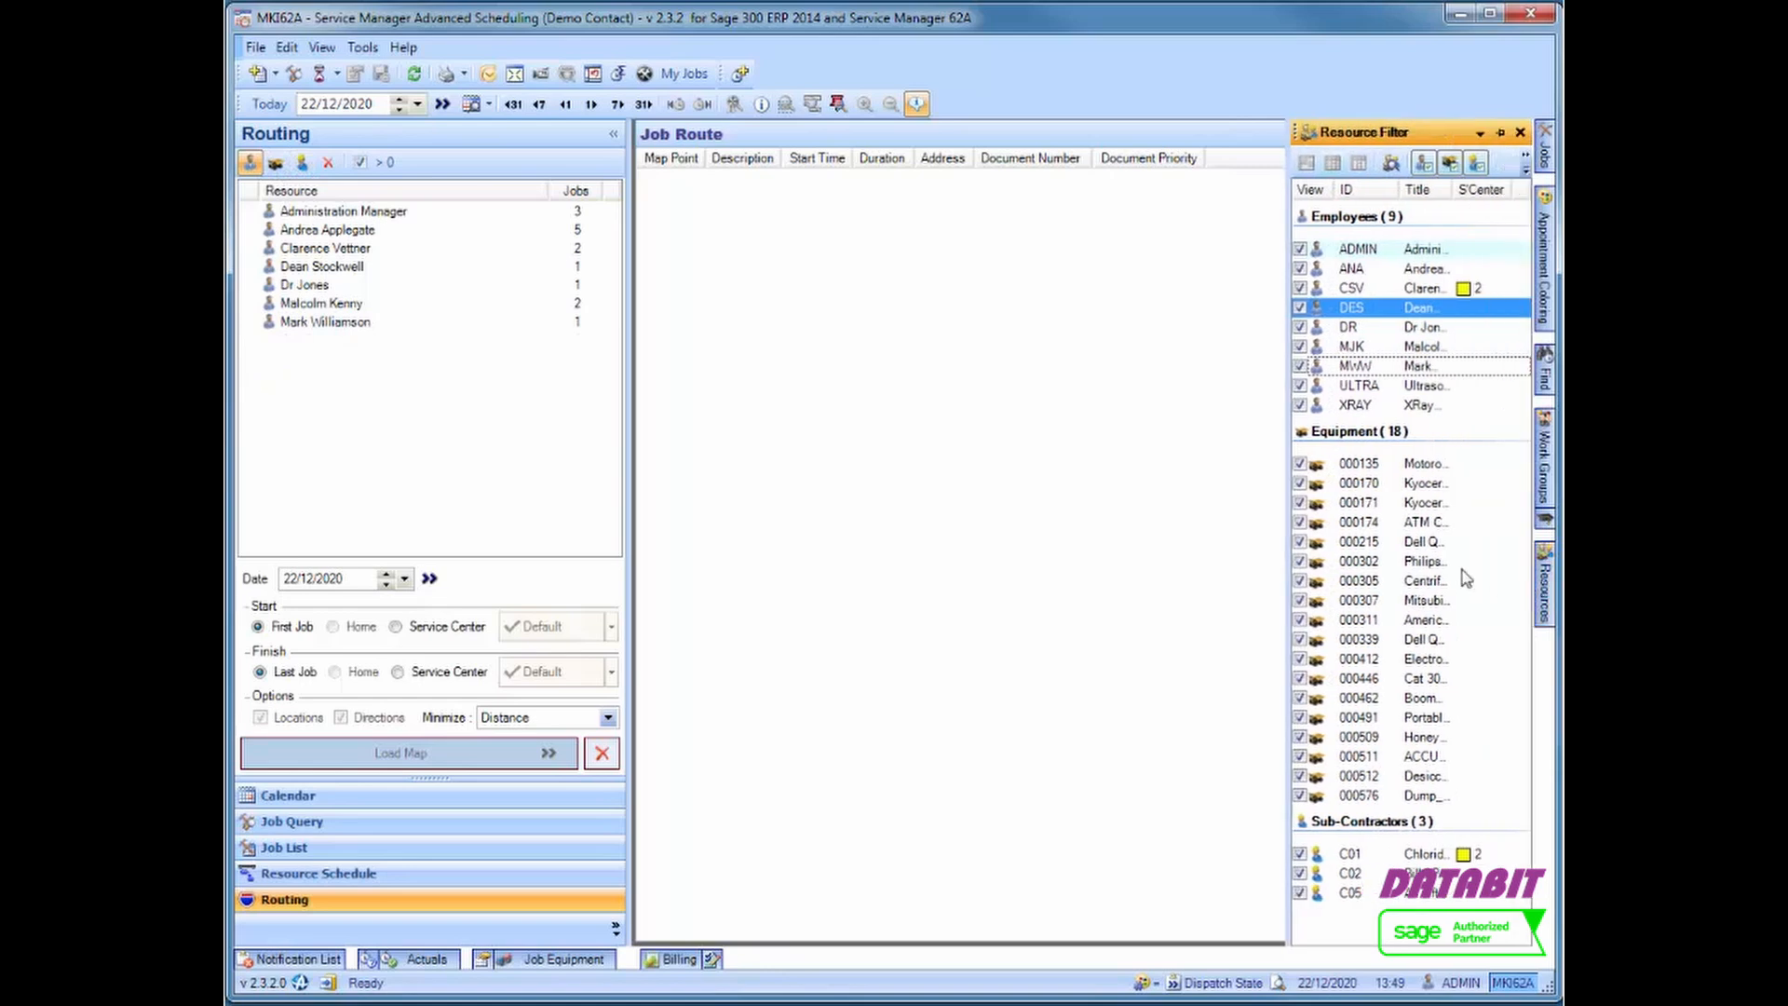
click(1358, 466)
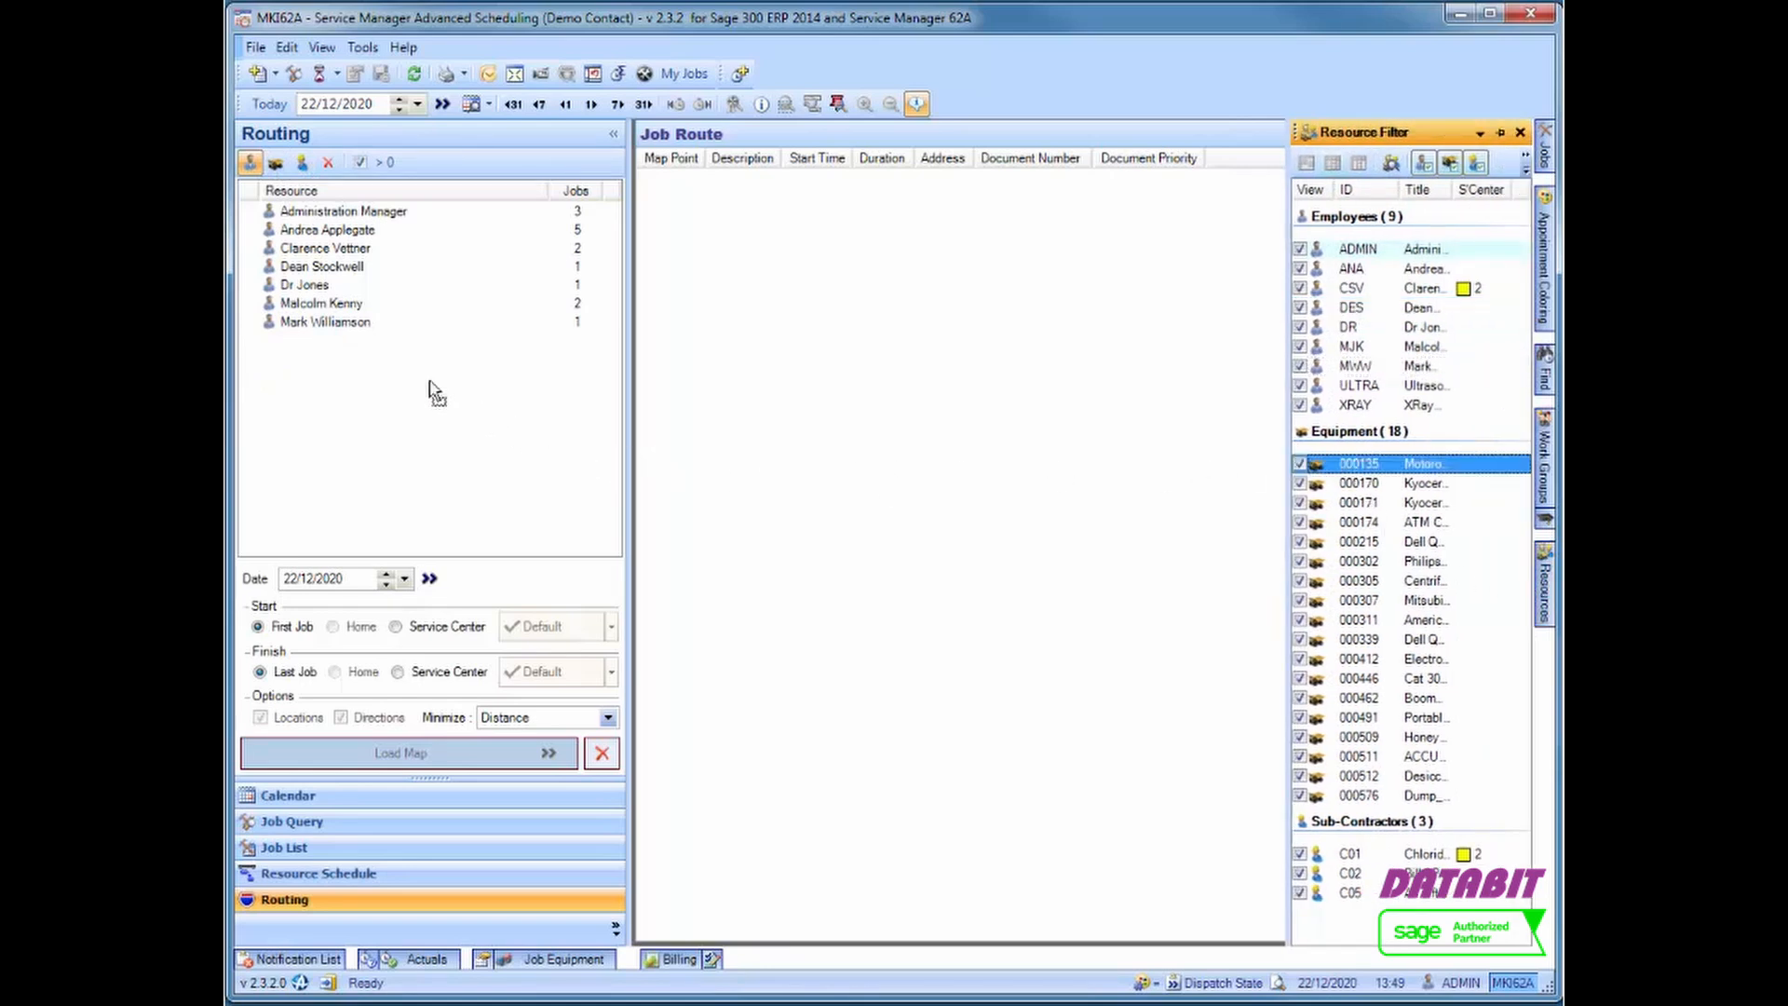
click(361, 164)
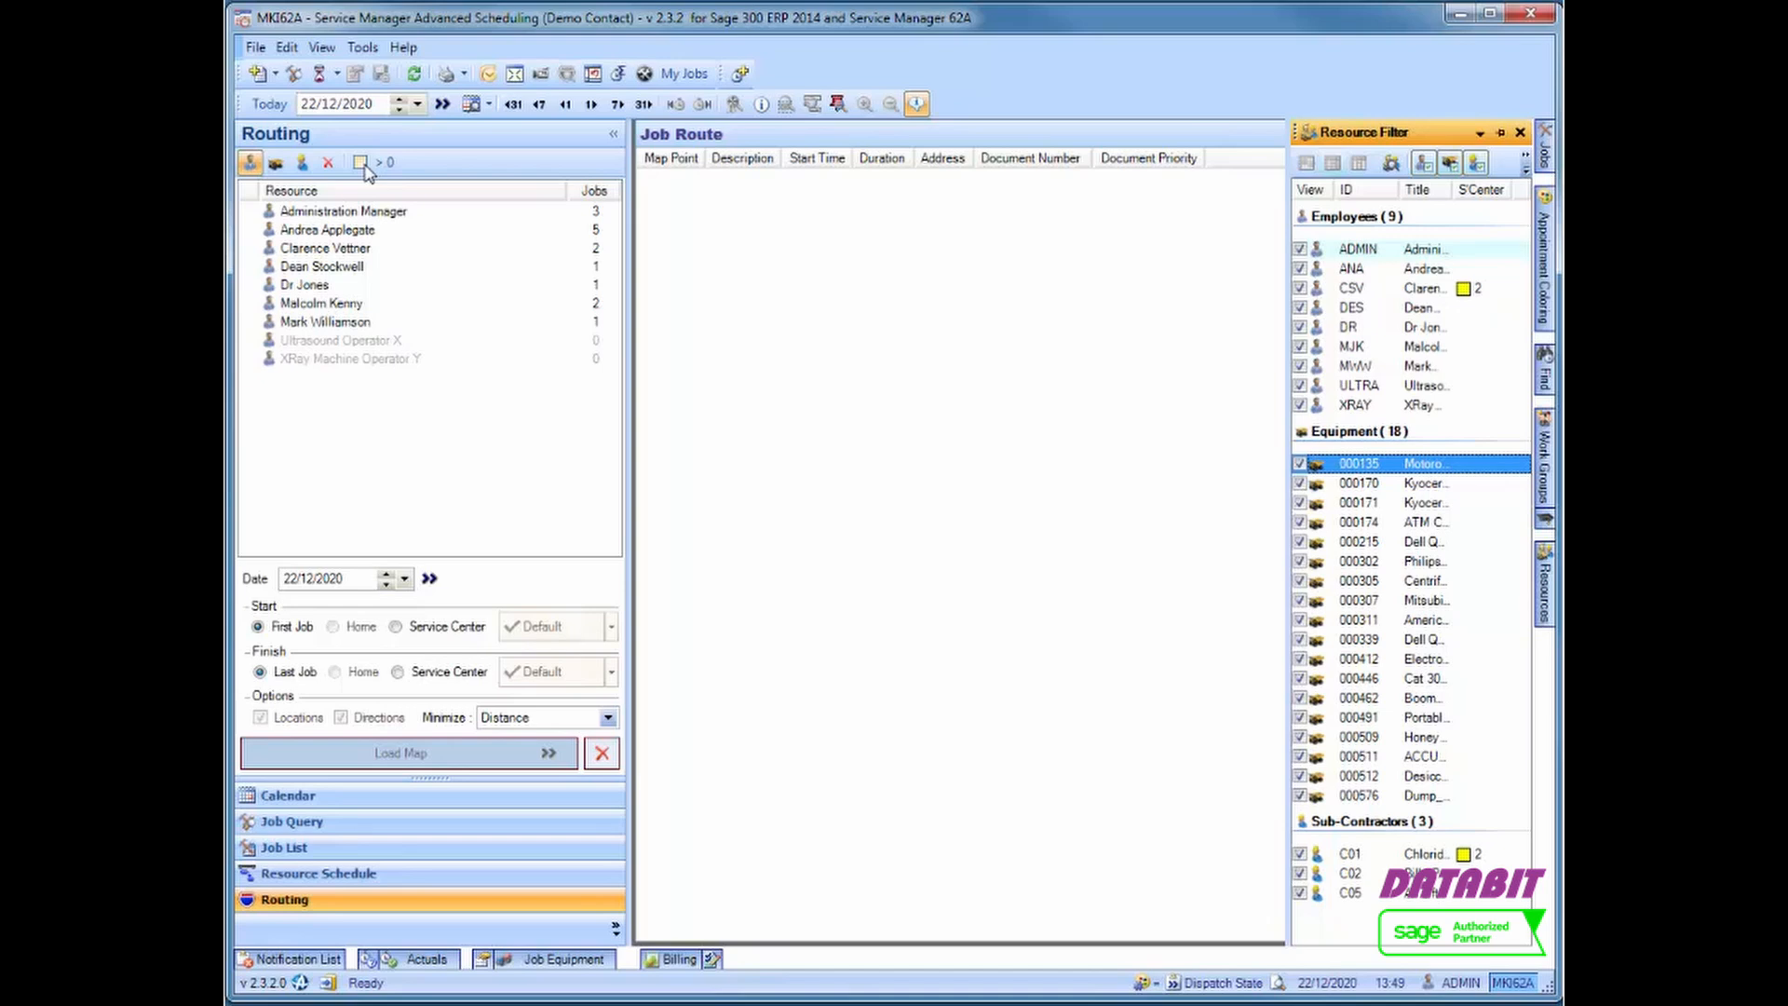
click(363, 166)
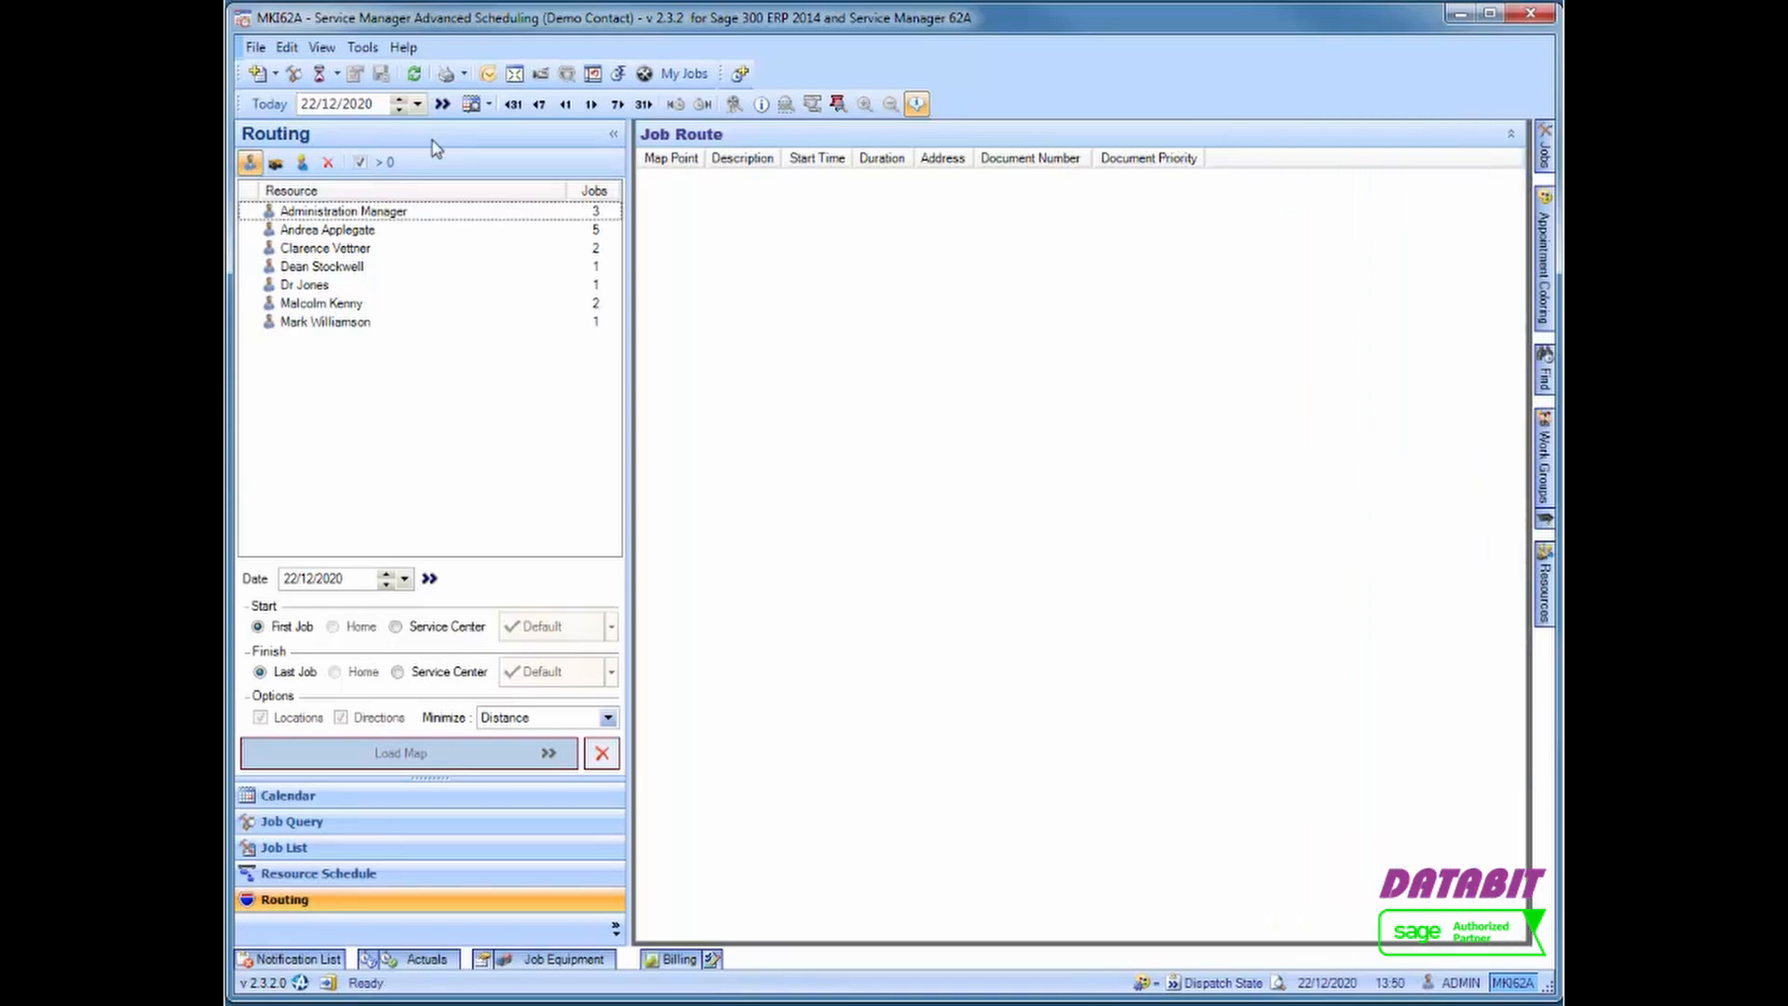
View the job routes of ADMIN and ANA for 22 December 2020
click(394, 213)
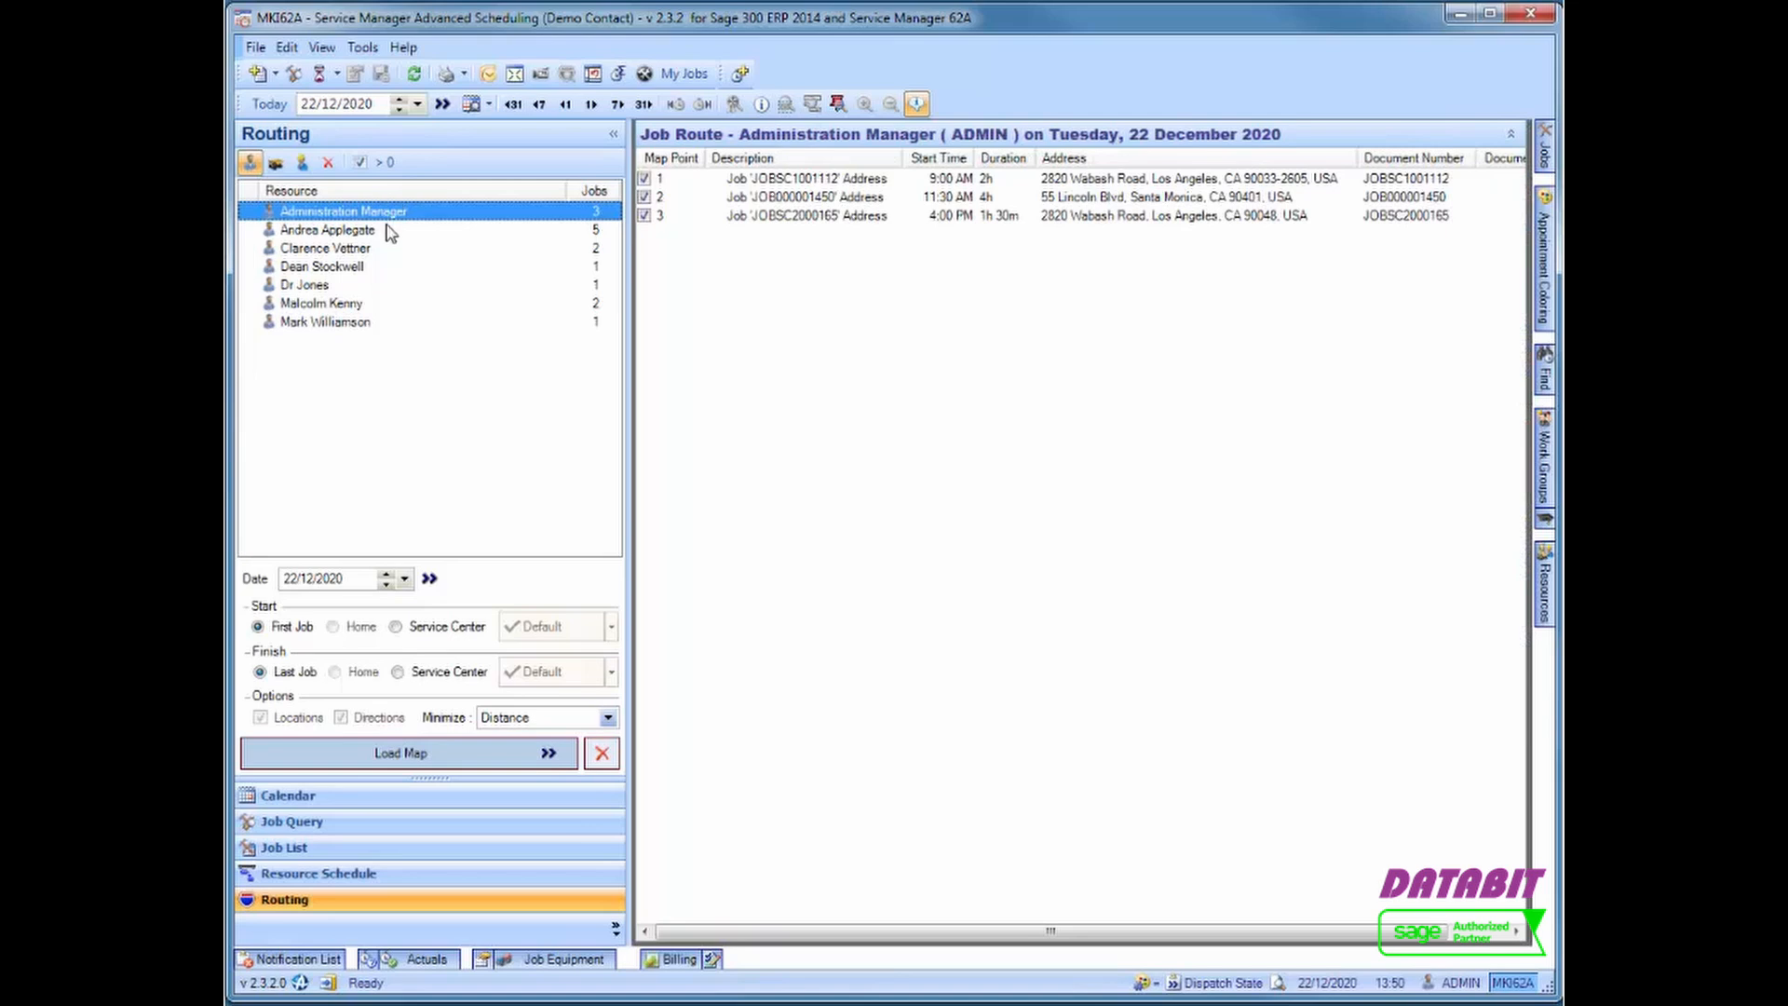
click(389, 233)
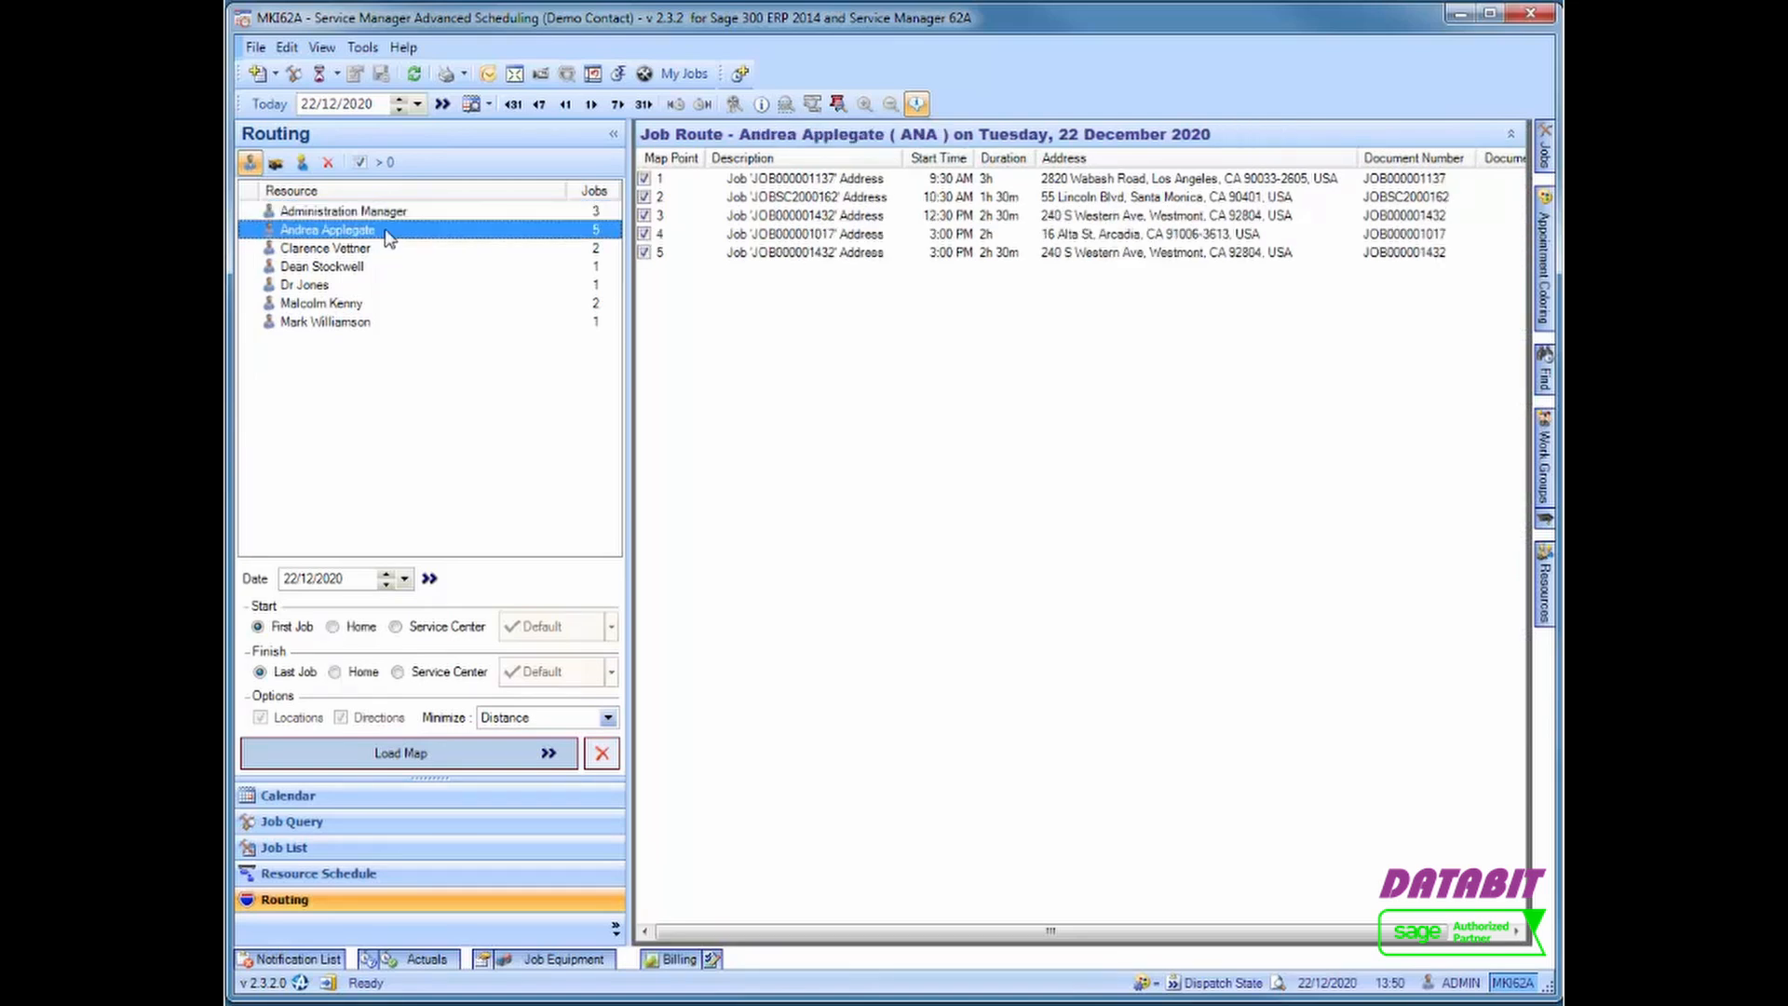
View the job routes of the remaining five employees, CSV through MWW, for 22 December 2020
click(384, 250)
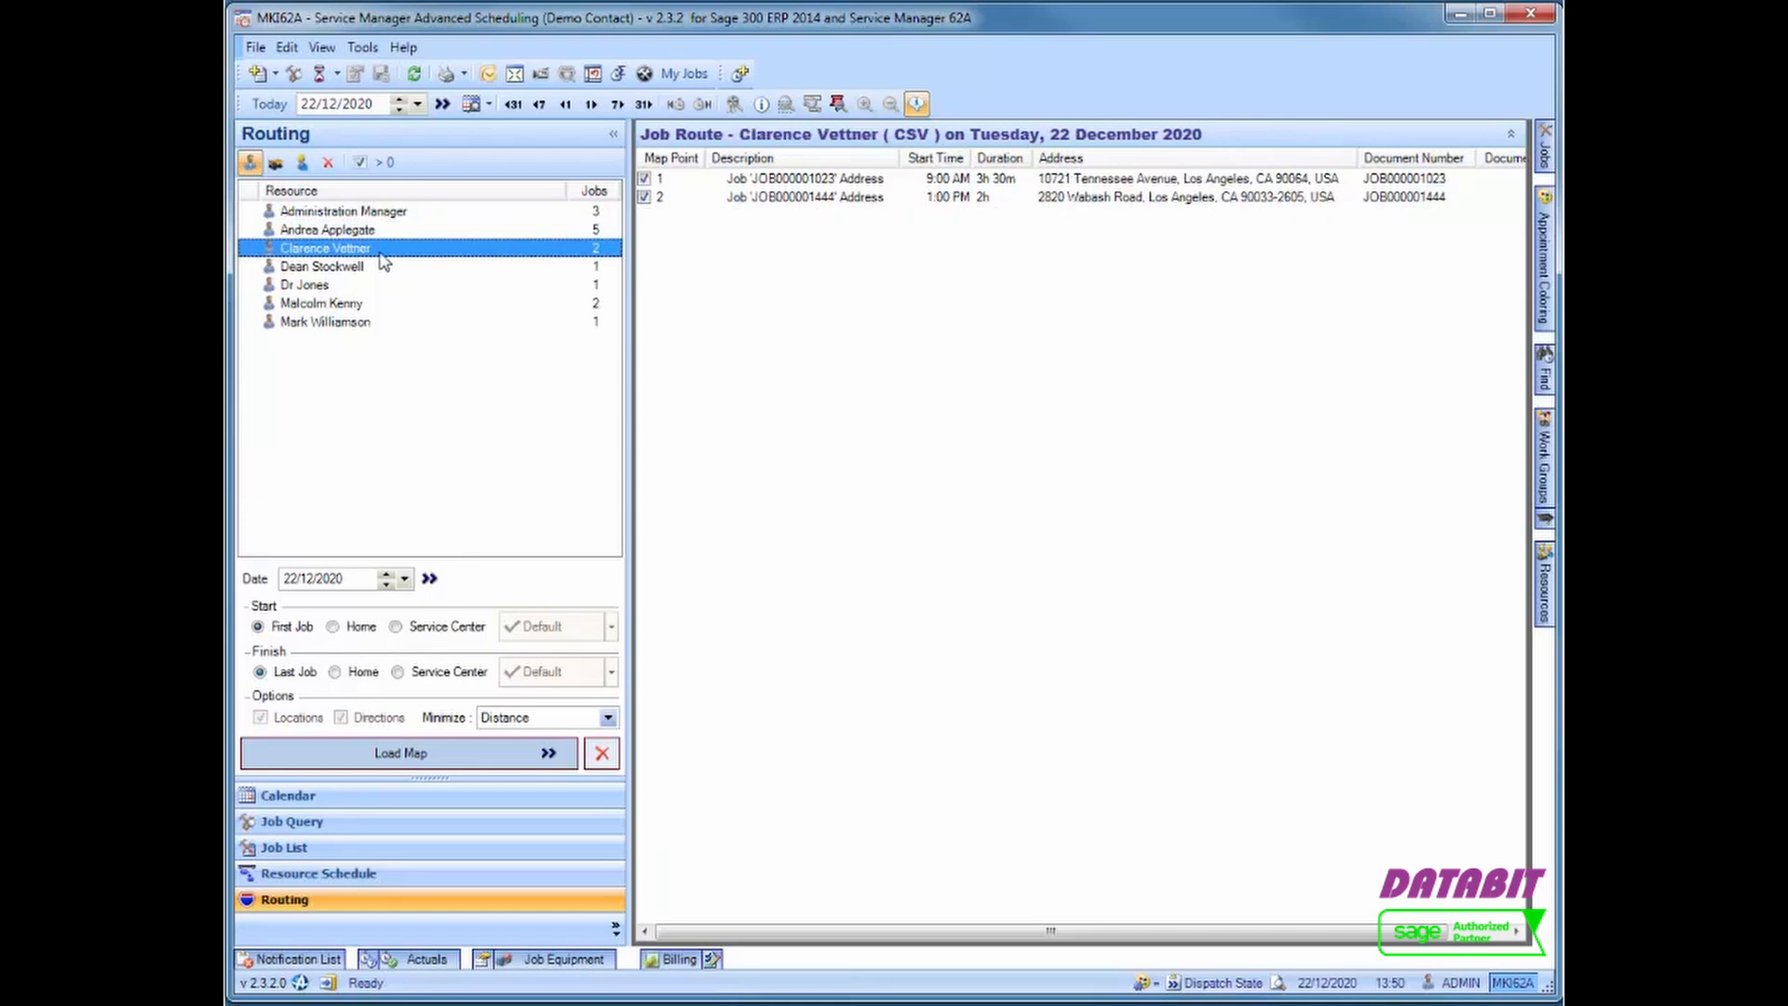
click(379, 268)
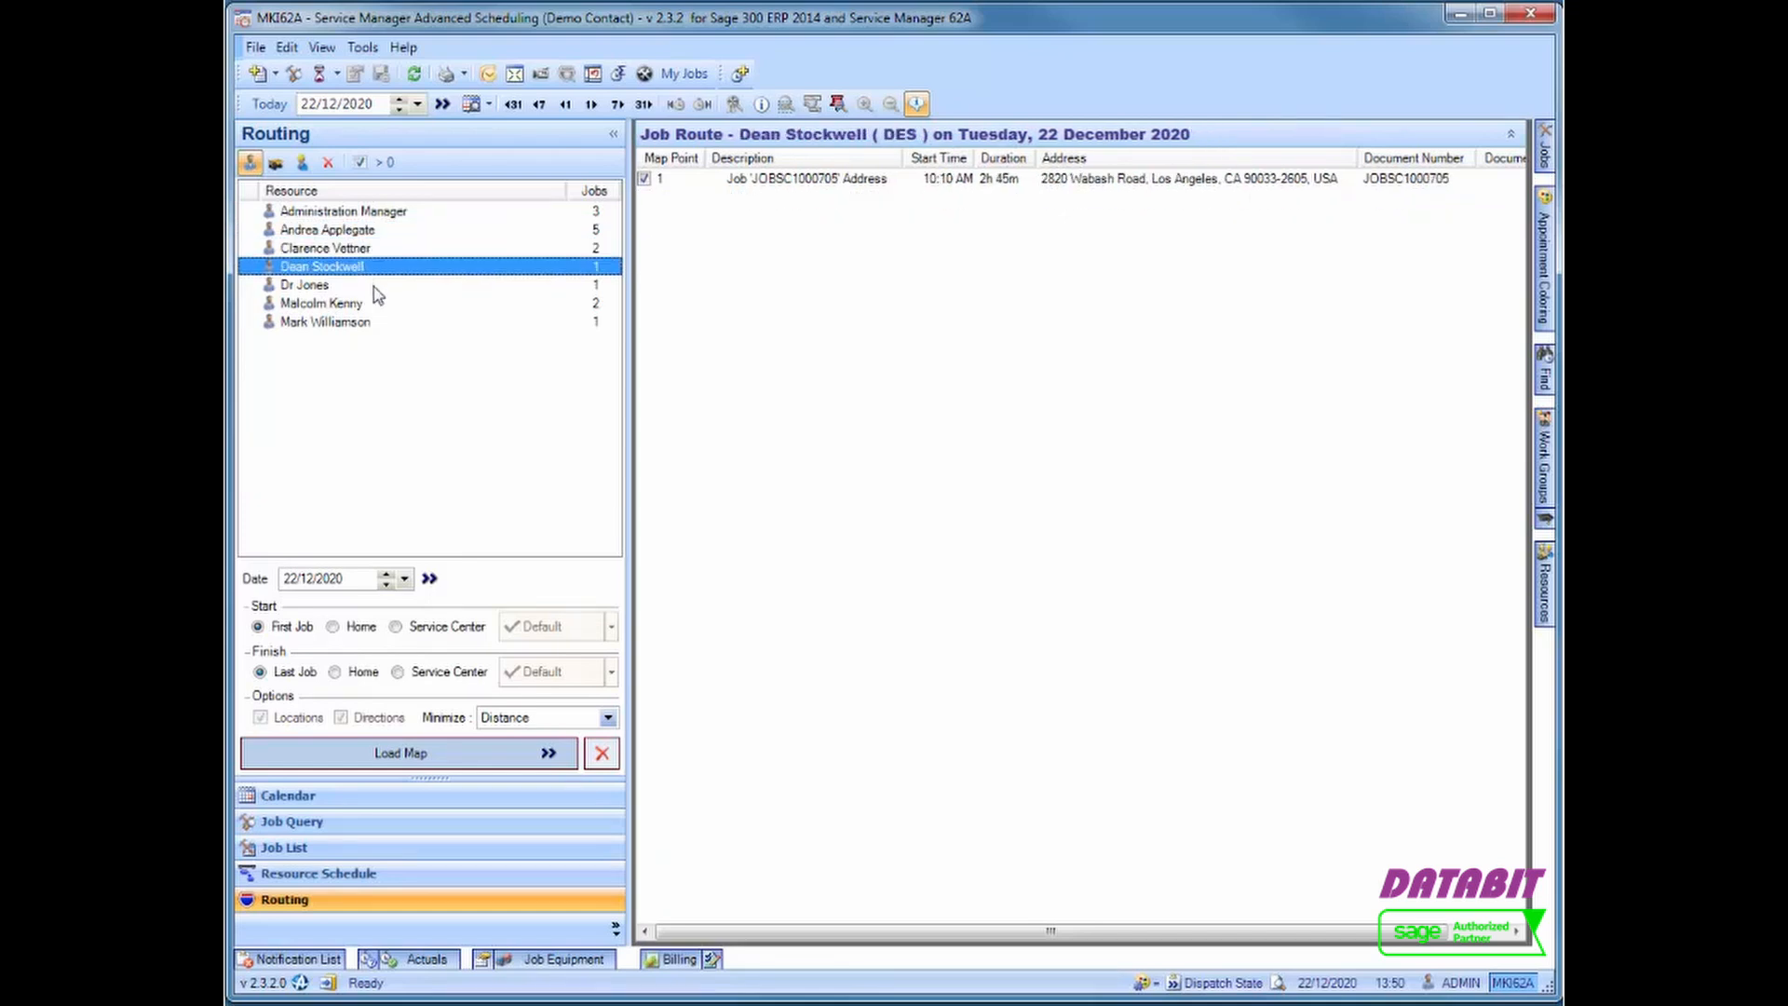
click(380, 287)
click(373, 306)
click(372, 323)
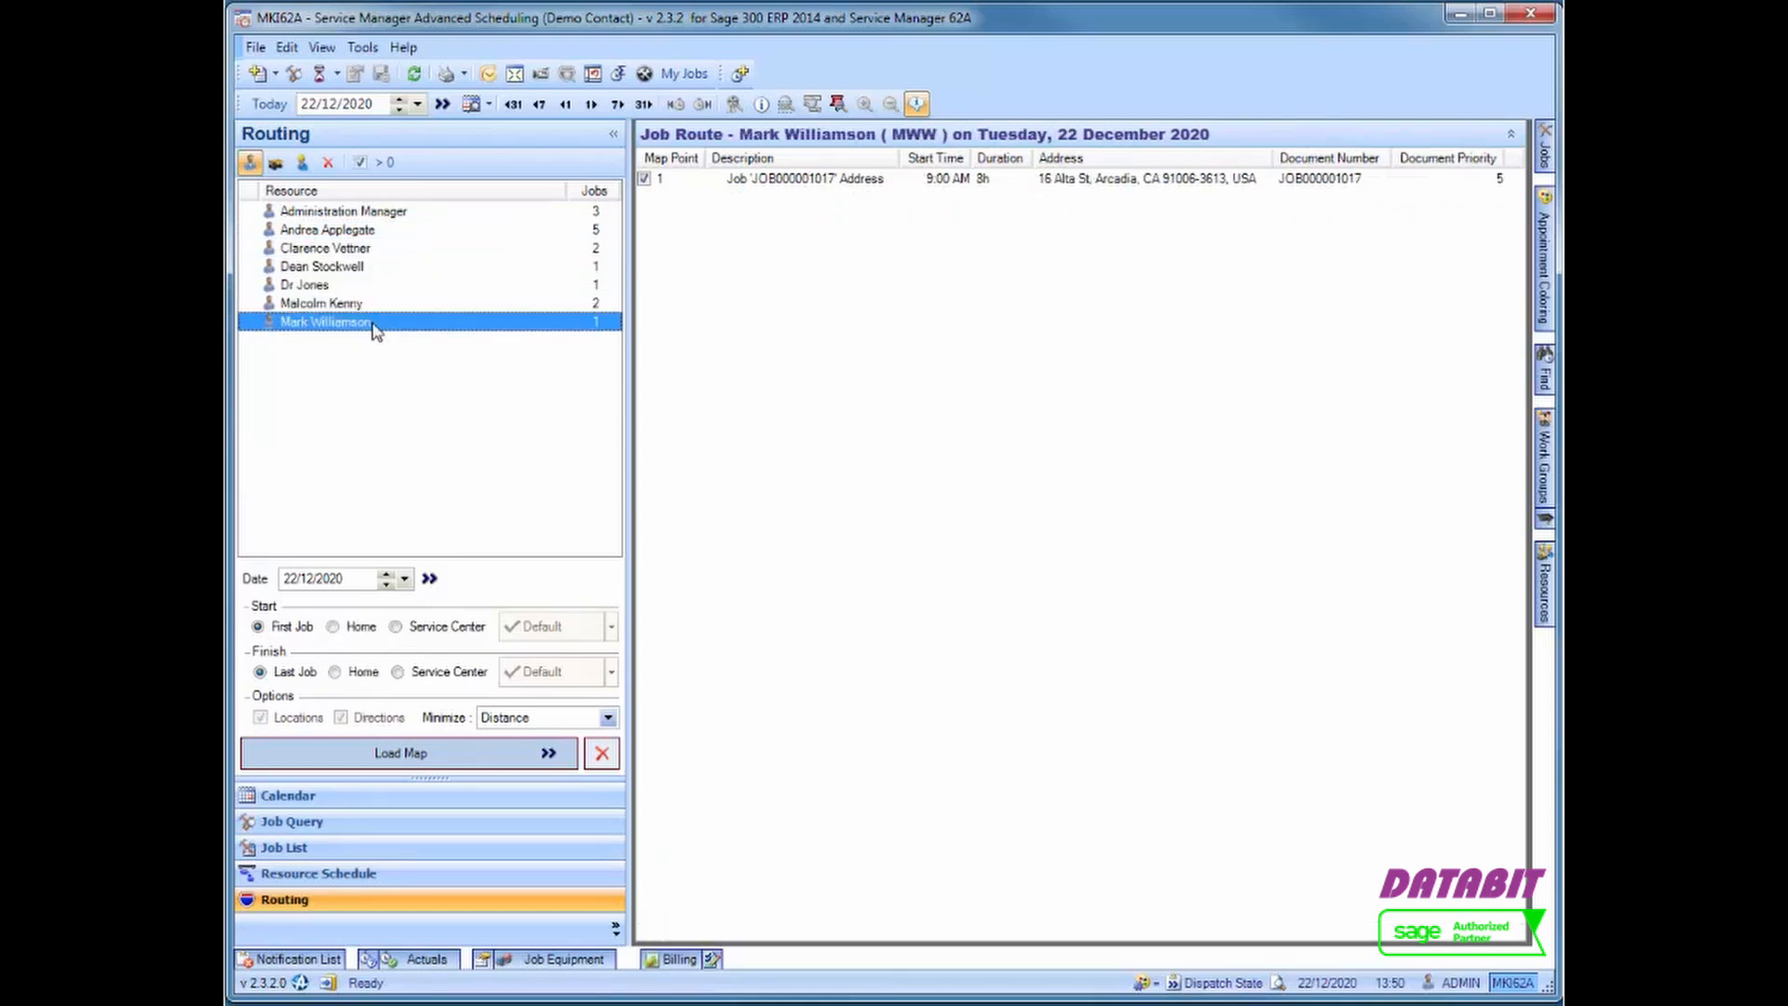
Set employee ANA's route to start at the default Service Center and finish at Home, and load it in Google Maps
click(378, 214)
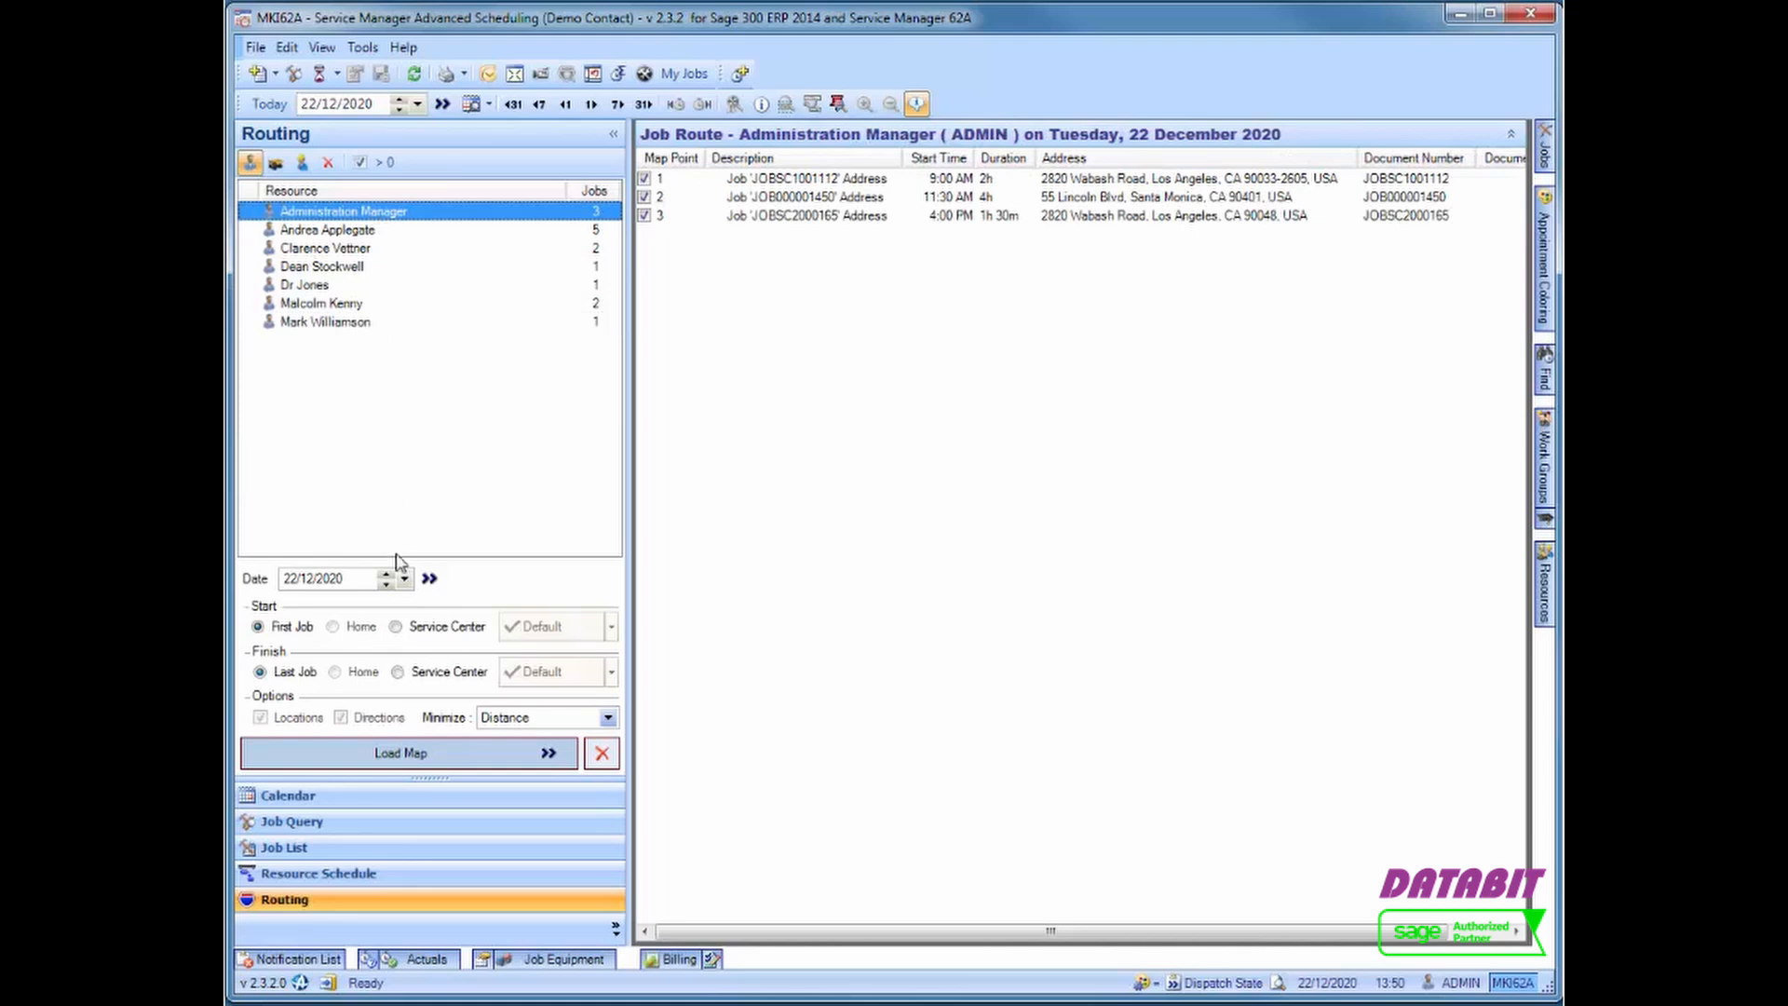
click(406, 633)
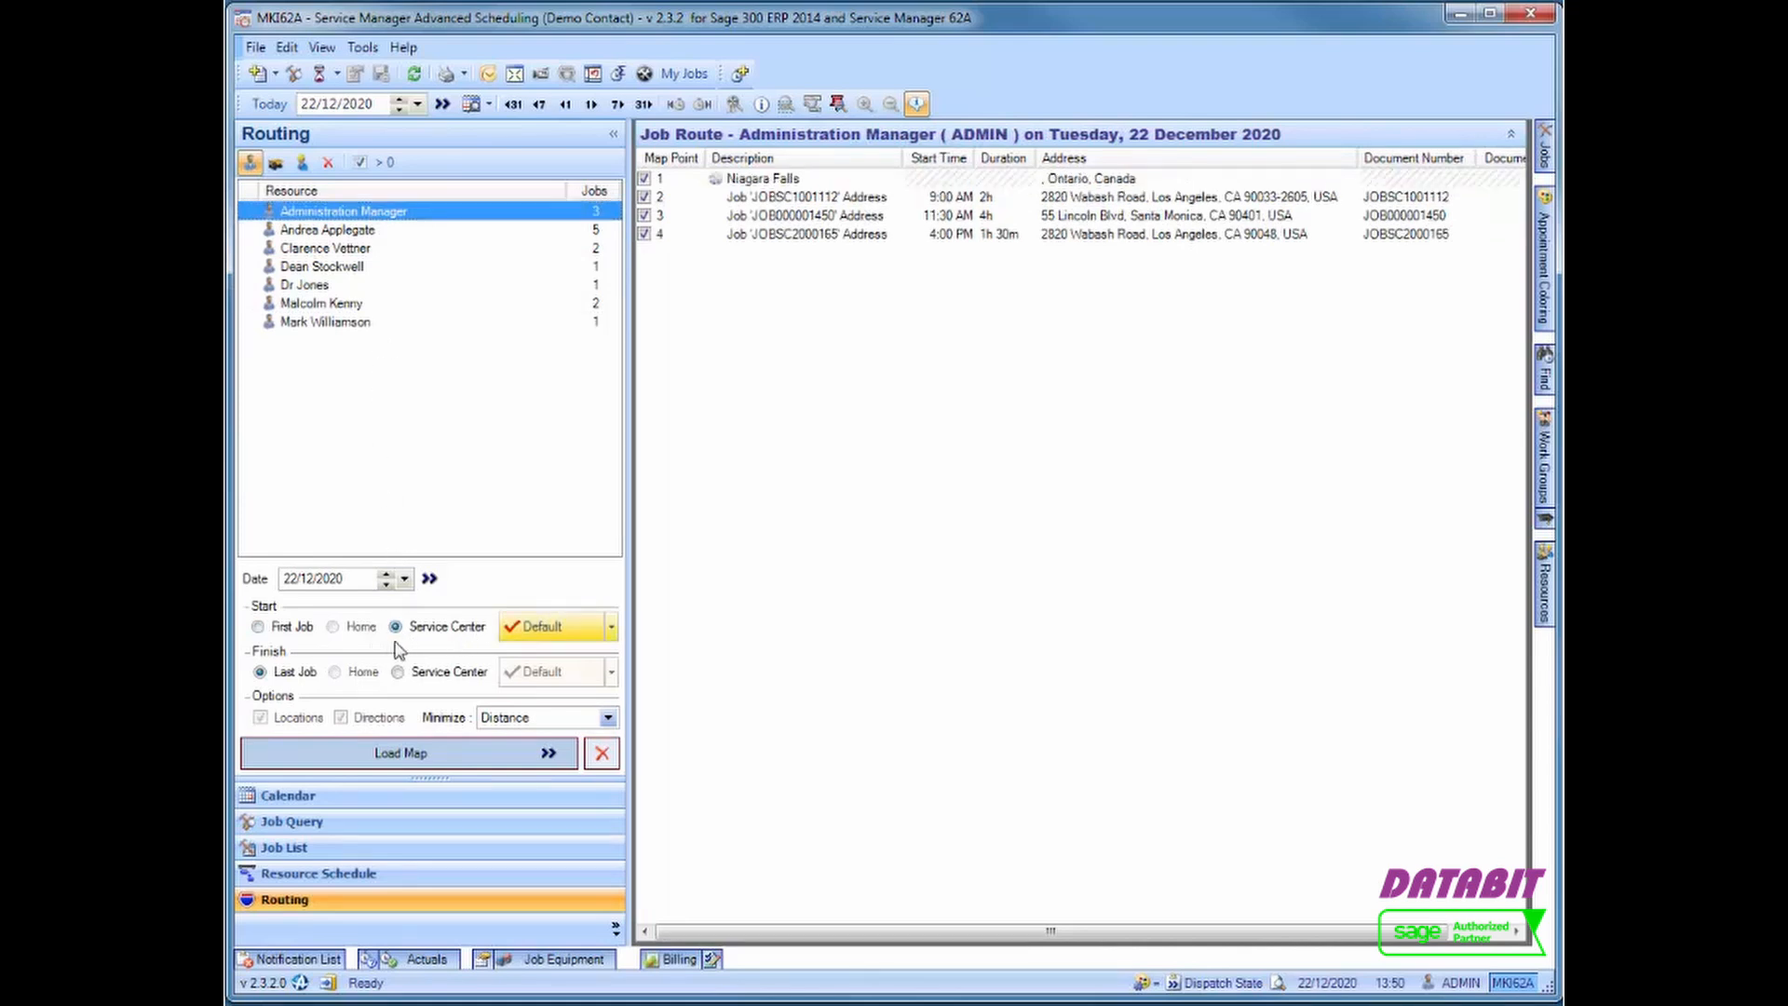
click(348, 231)
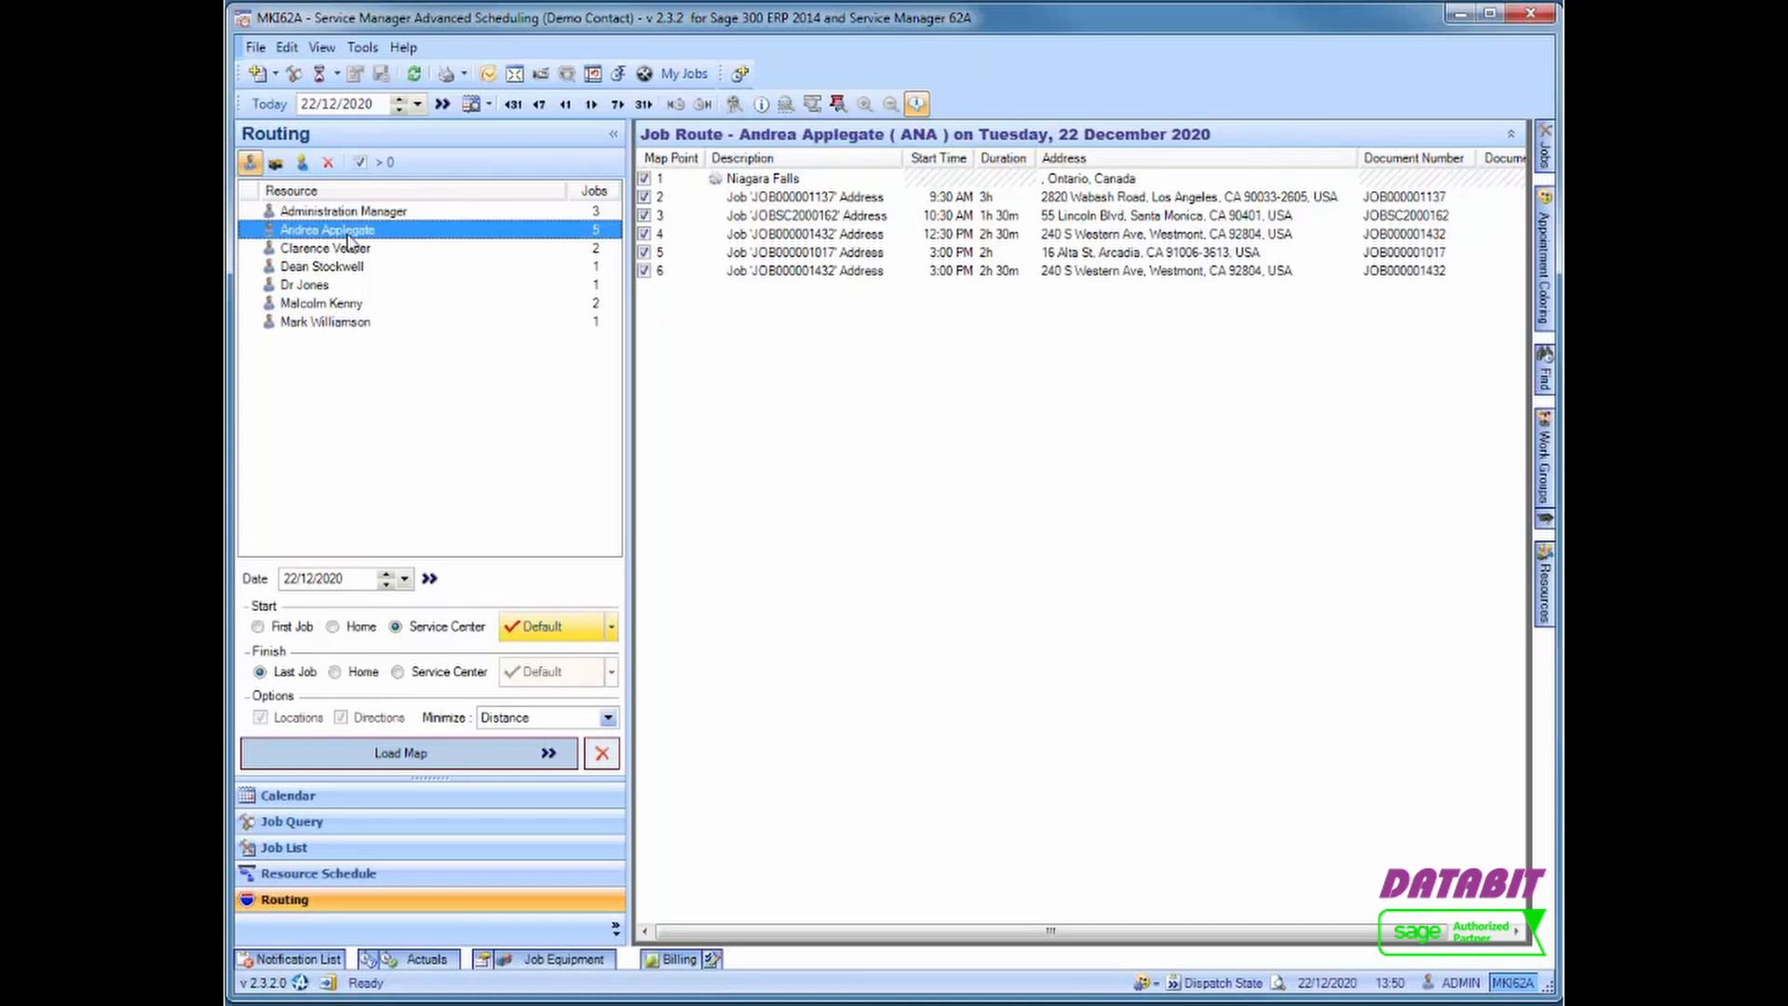
click(347, 679)
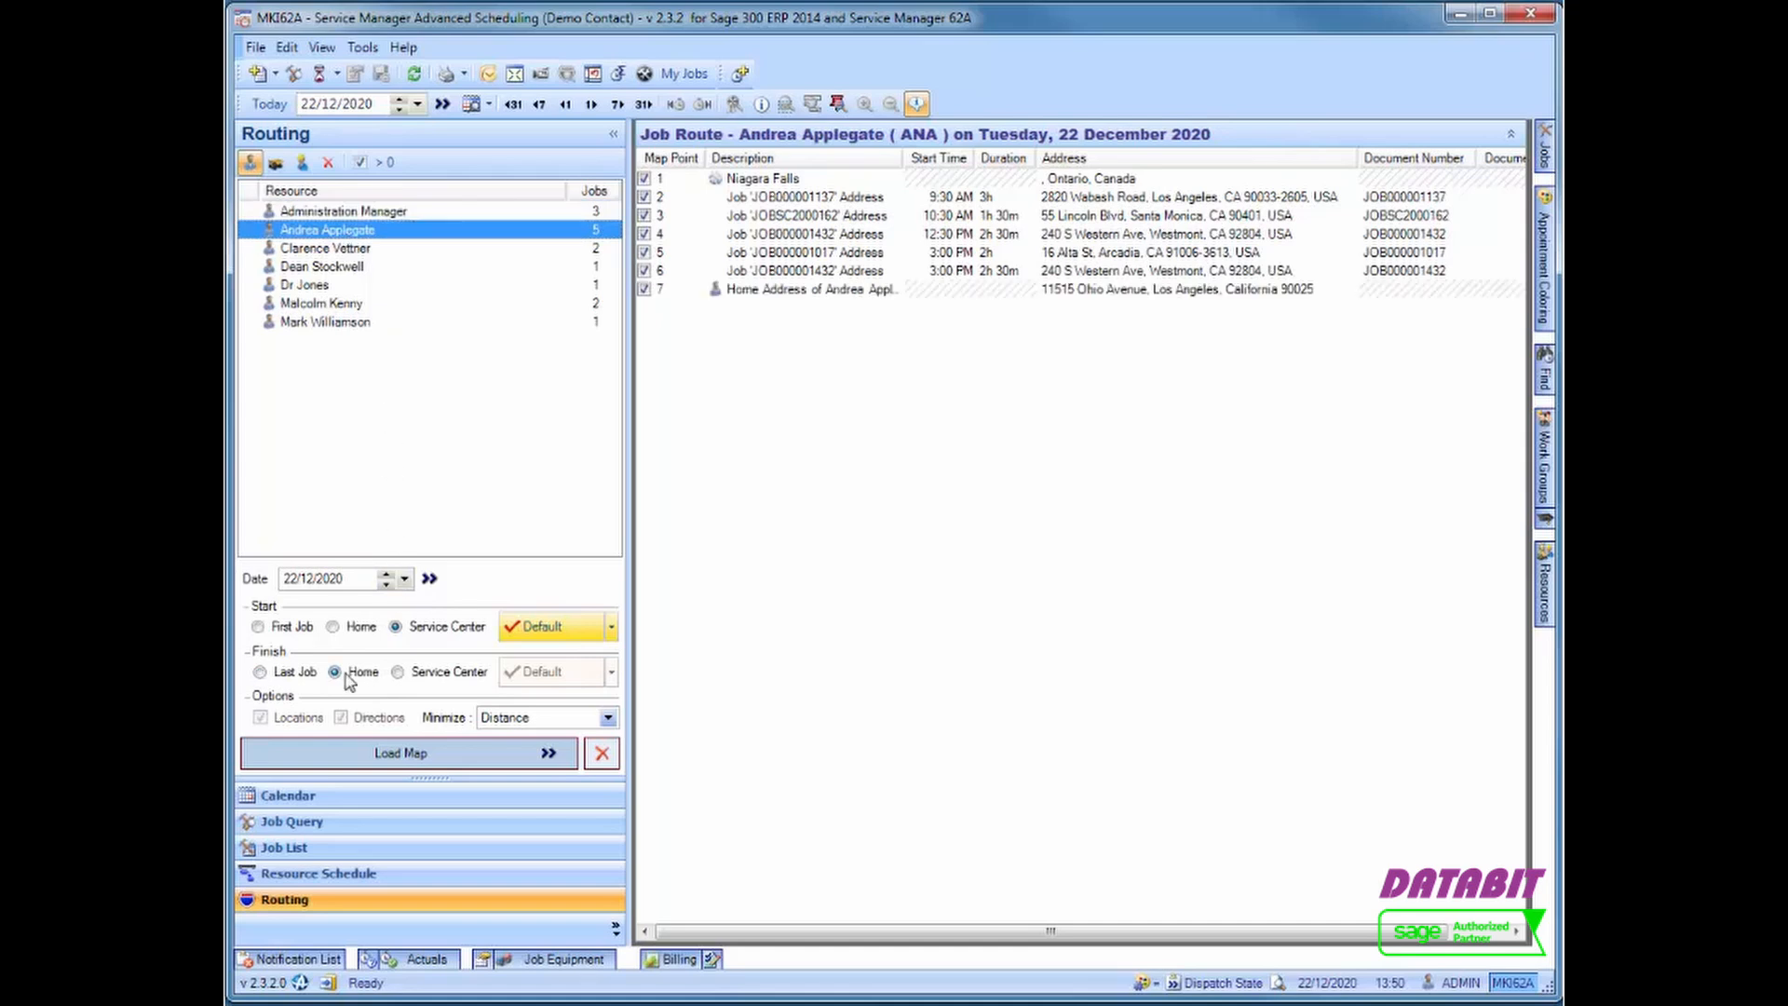
click(383, 752)
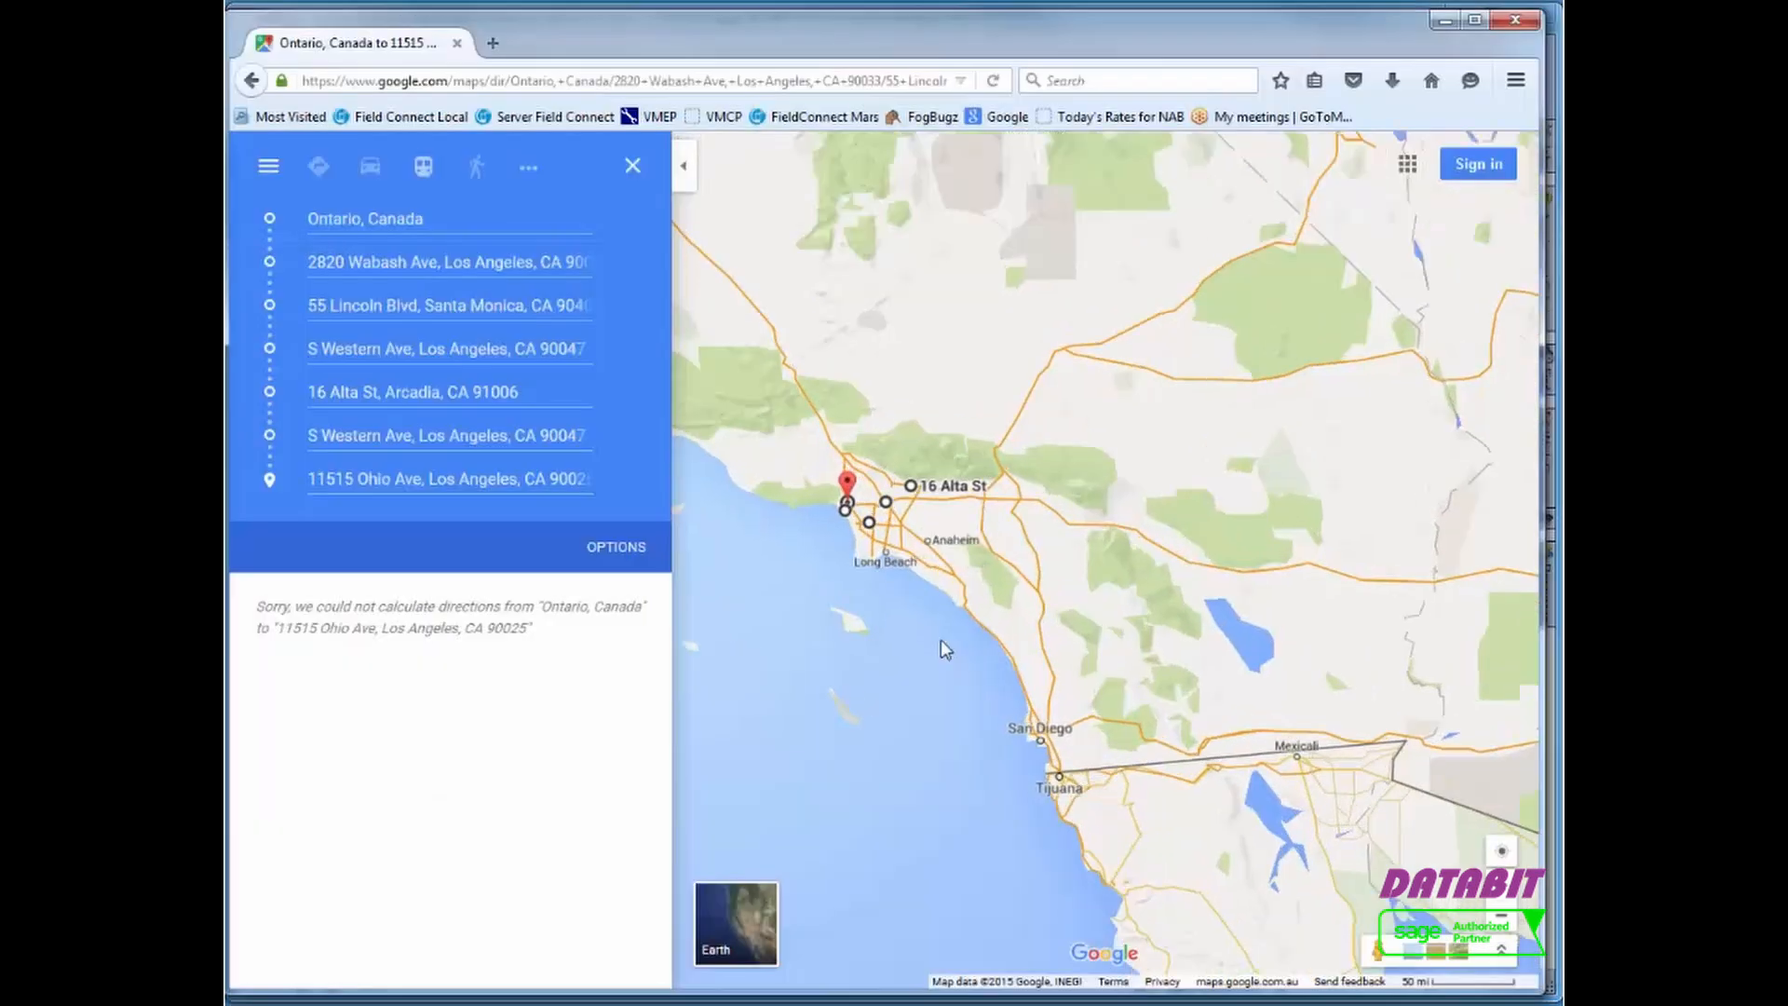
scroll(940, 642, up, 1)
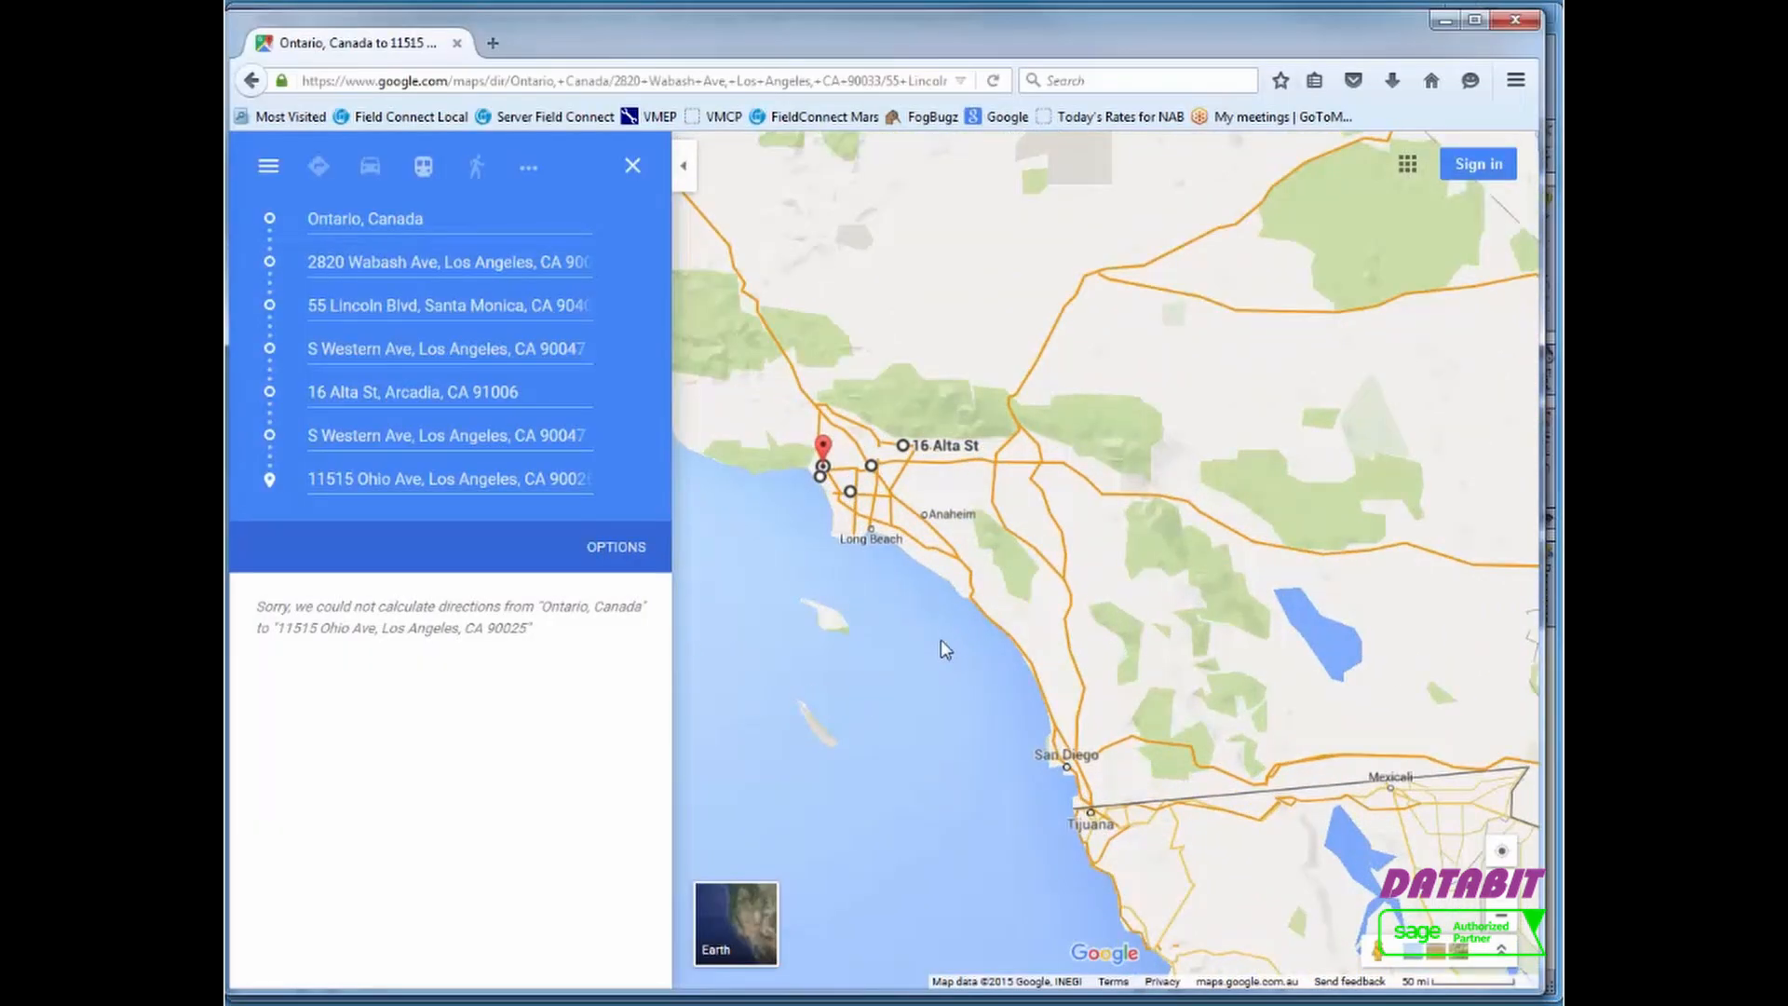
scroll(941, 643, down, 1)
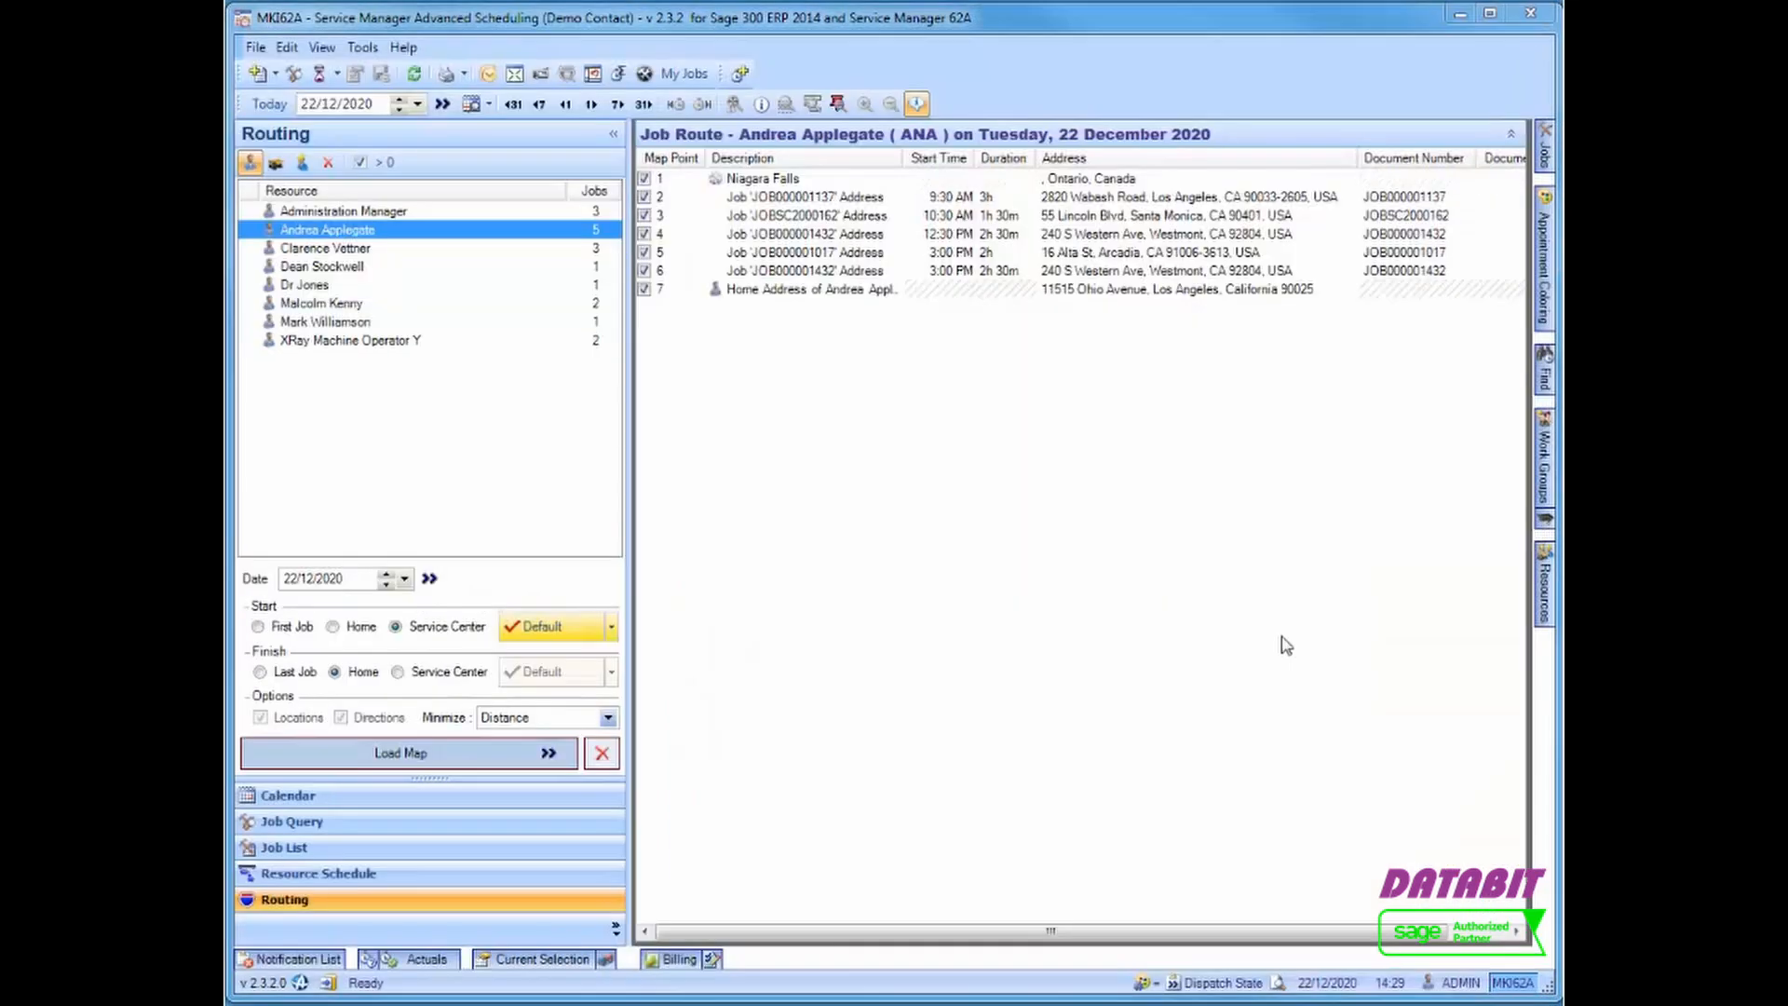
Open the Routing options and select Bing Maps in Routing View as the mapping method
click(362, 46)
click(380, 73)
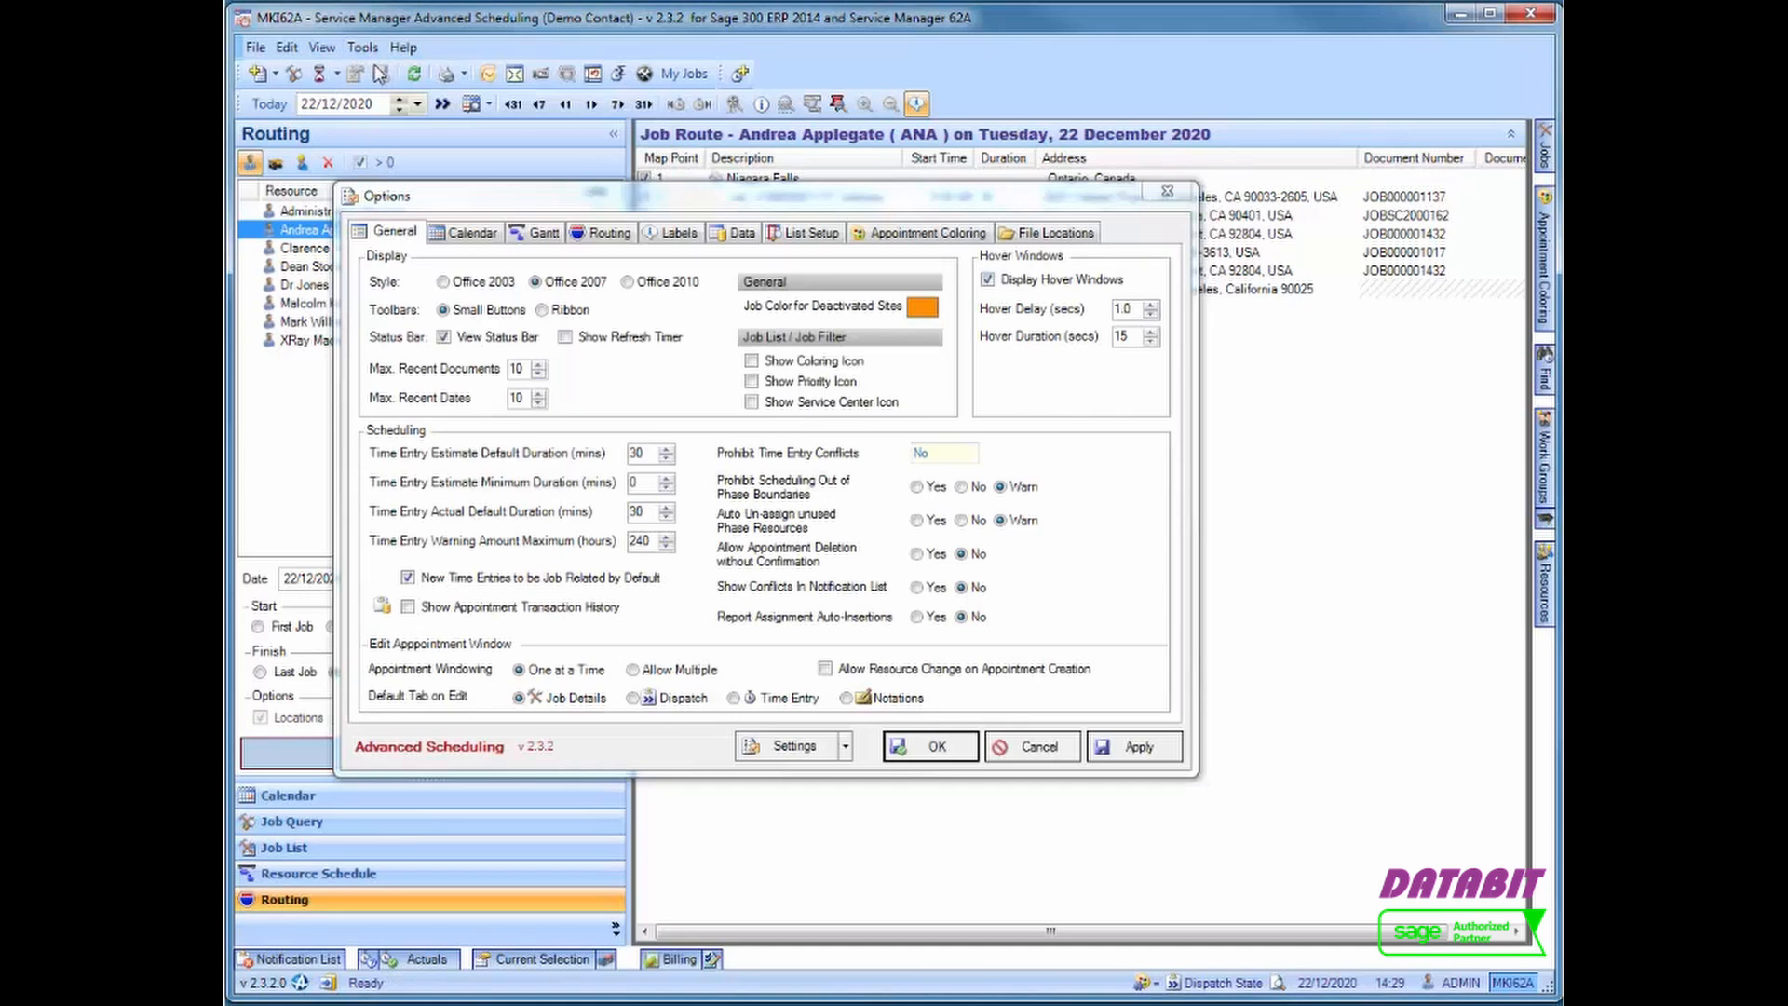
click(585, 235)
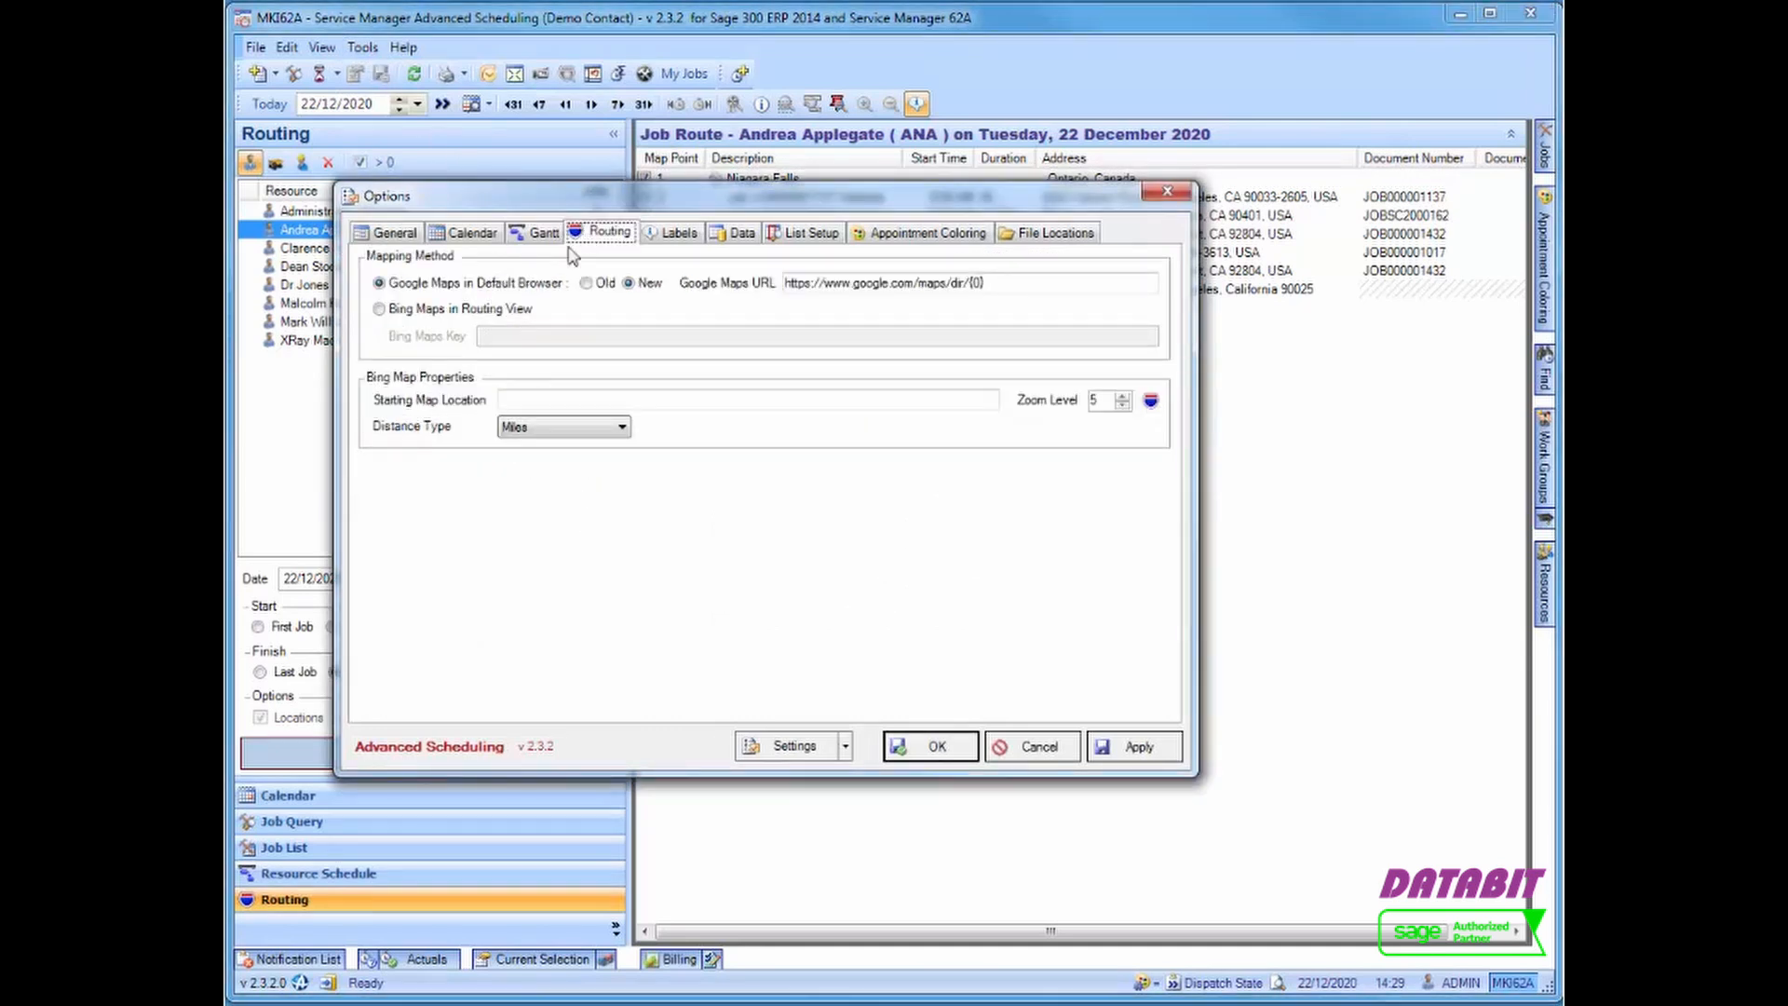
click(494, 310)
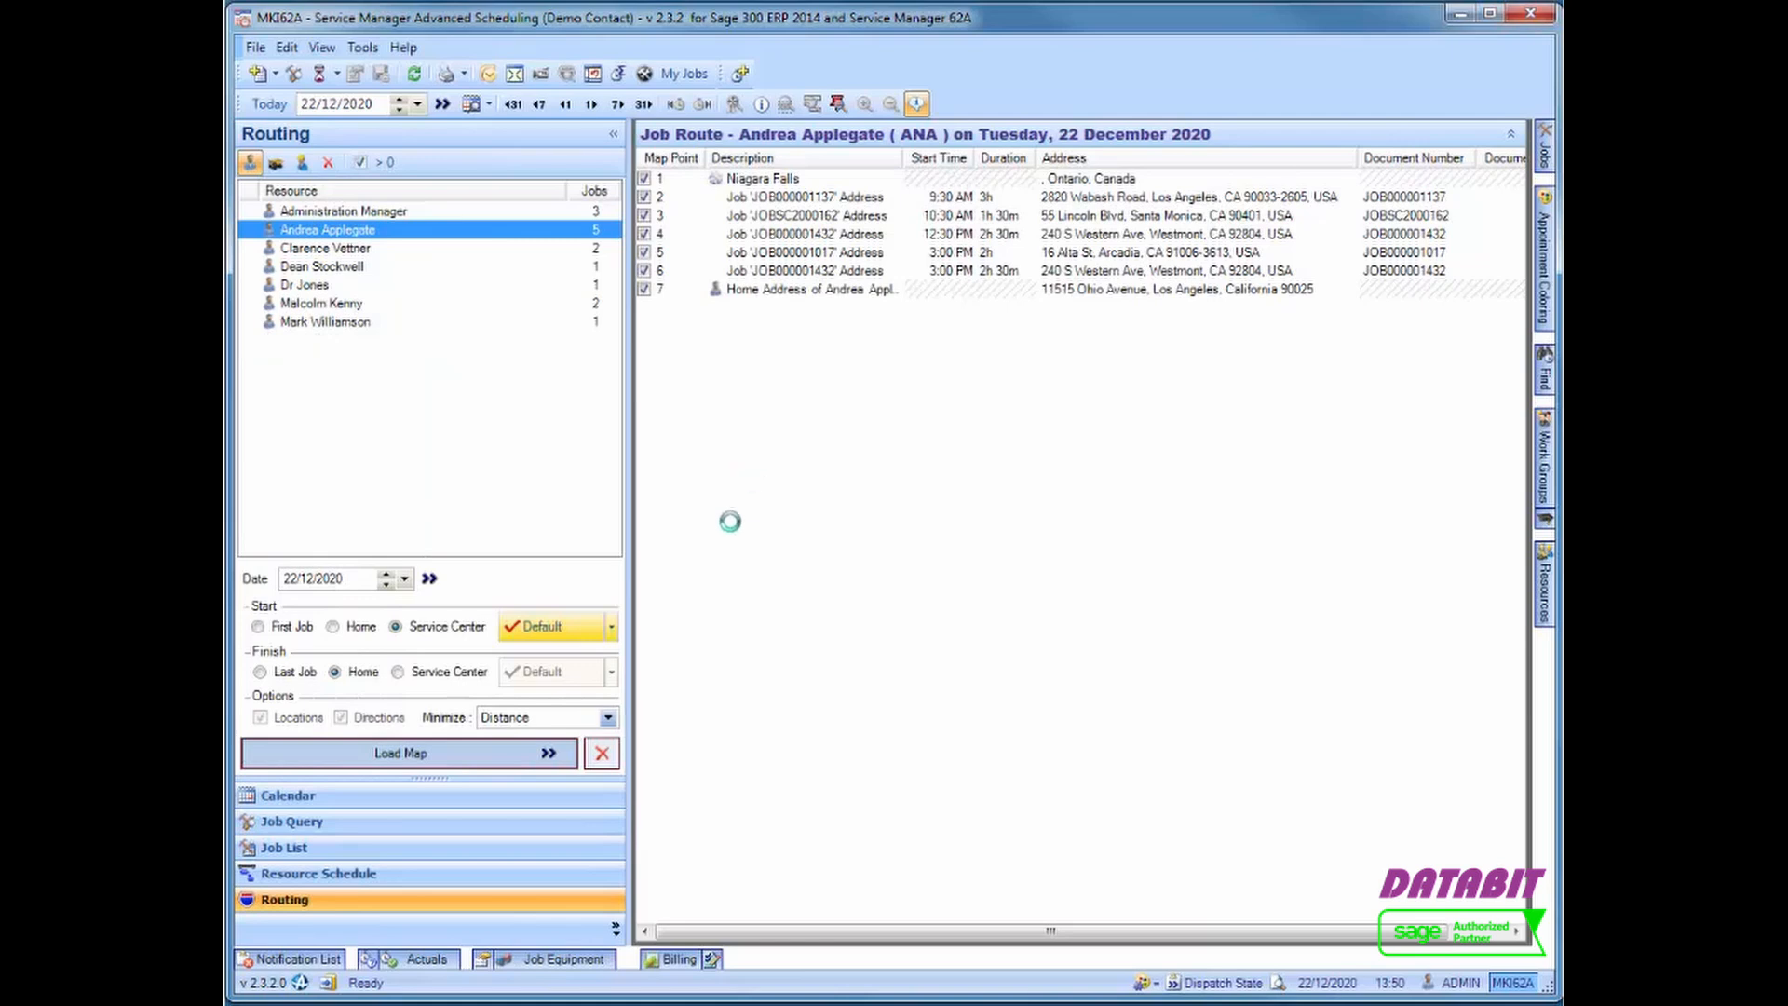
Open Job Query and examine the criteria of the No Estimate, Historic, dates and Historic Search queries under Test Query
click(407, 827)
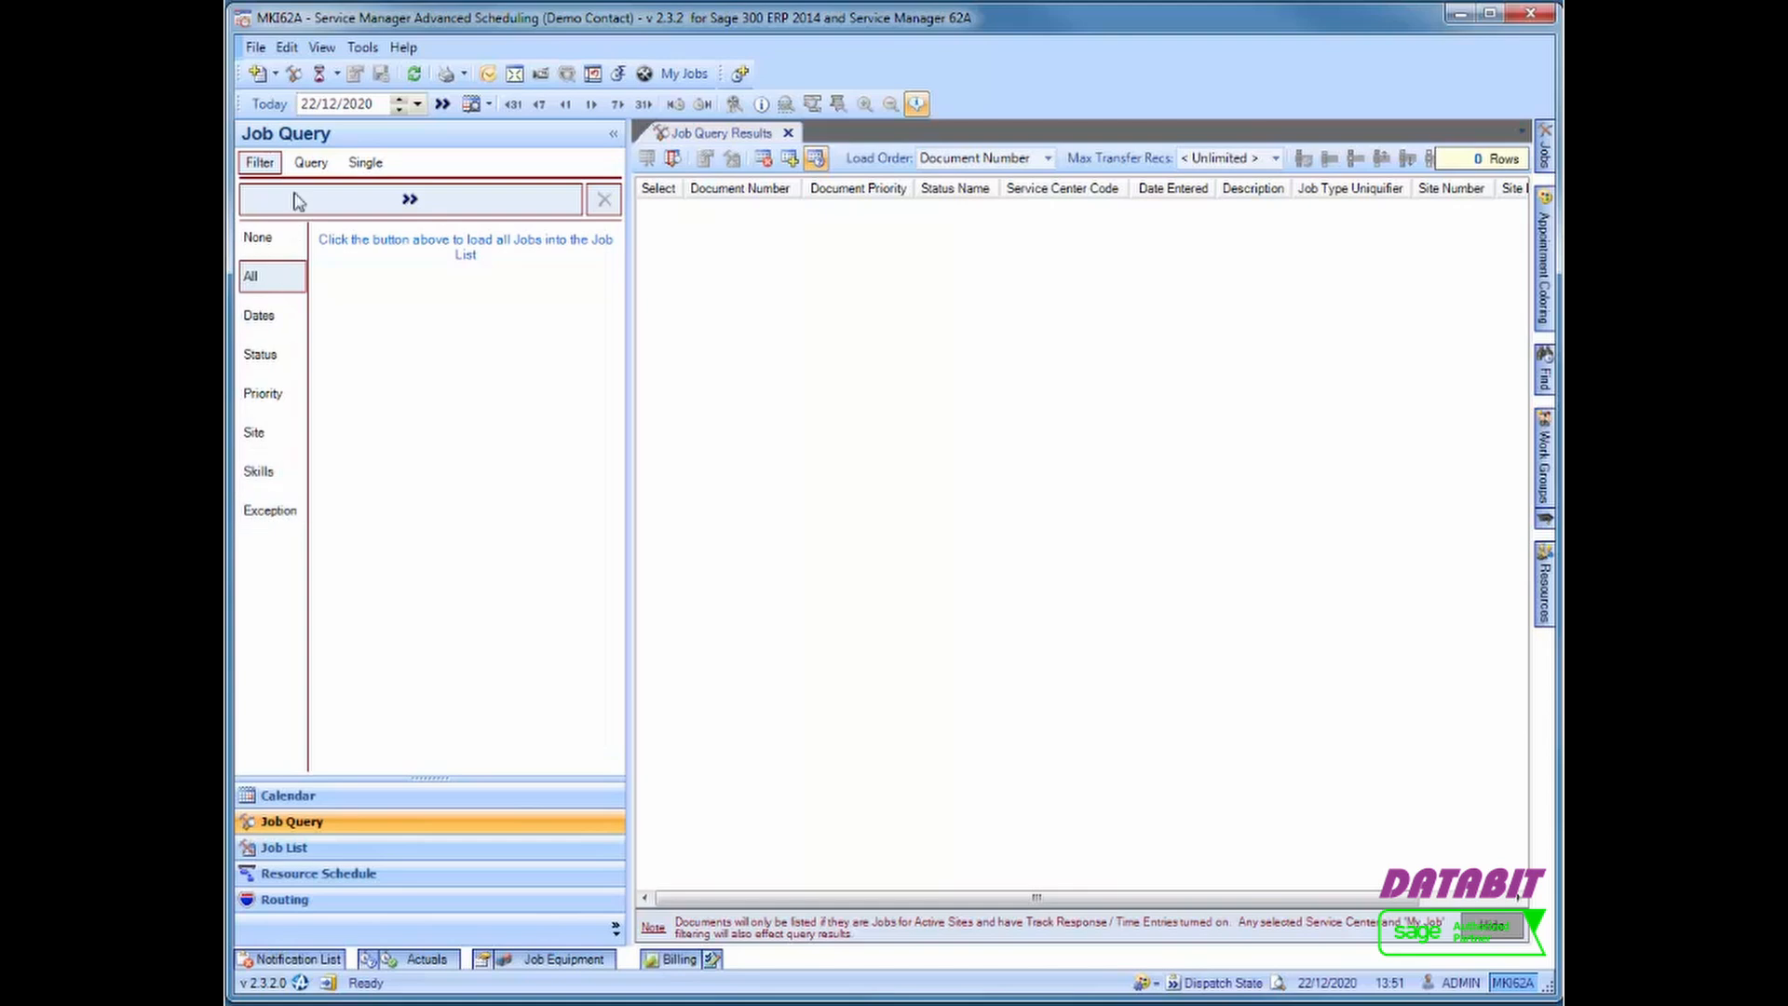
click(311, 162)
click(254, 235)
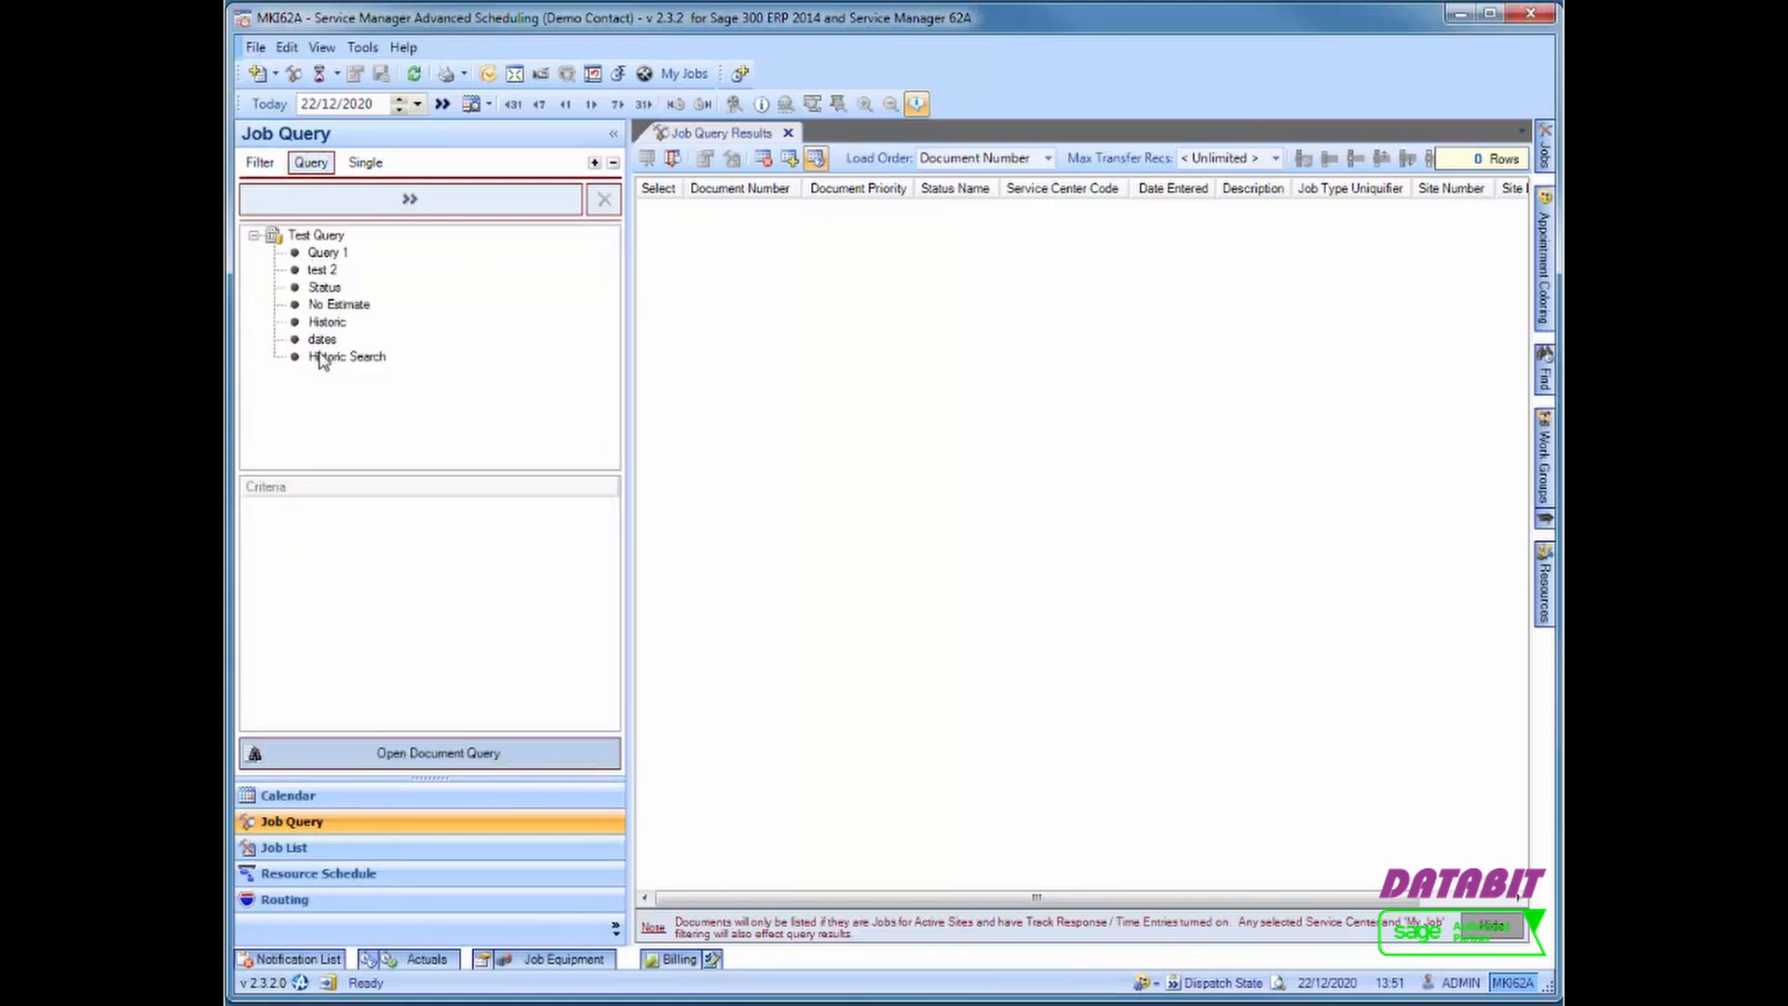
click(331, 307)
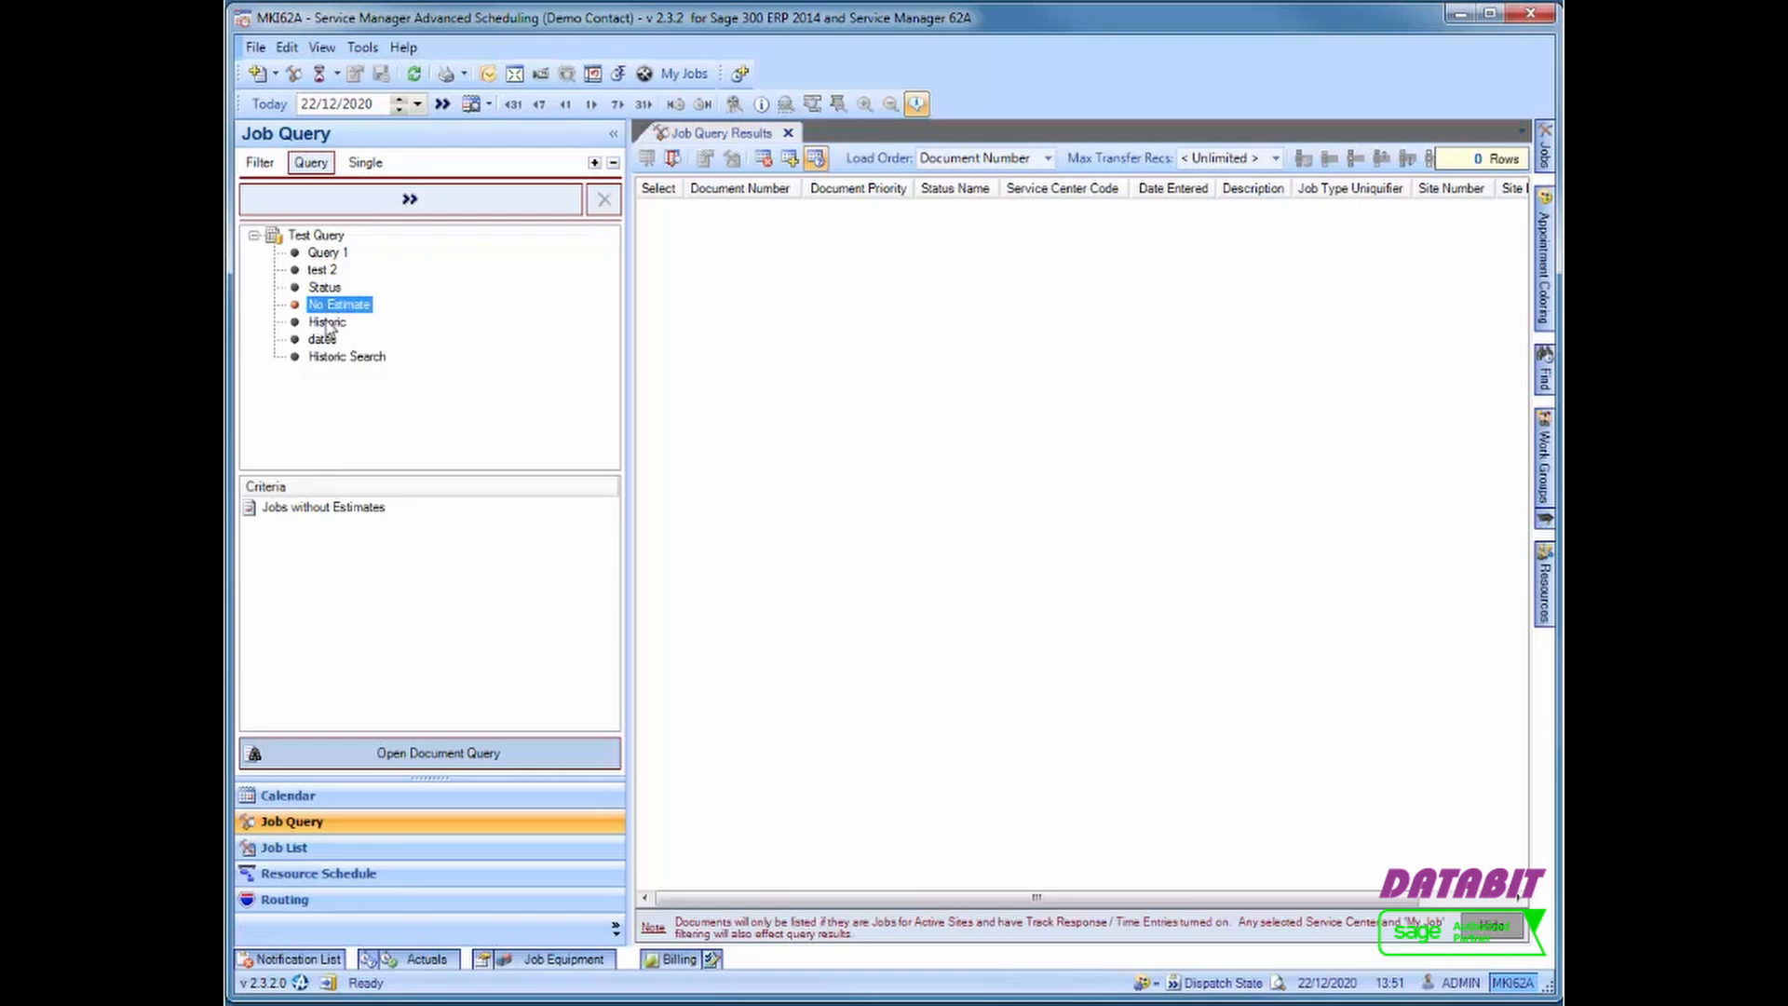
click(329, 324)
click(326, 340)
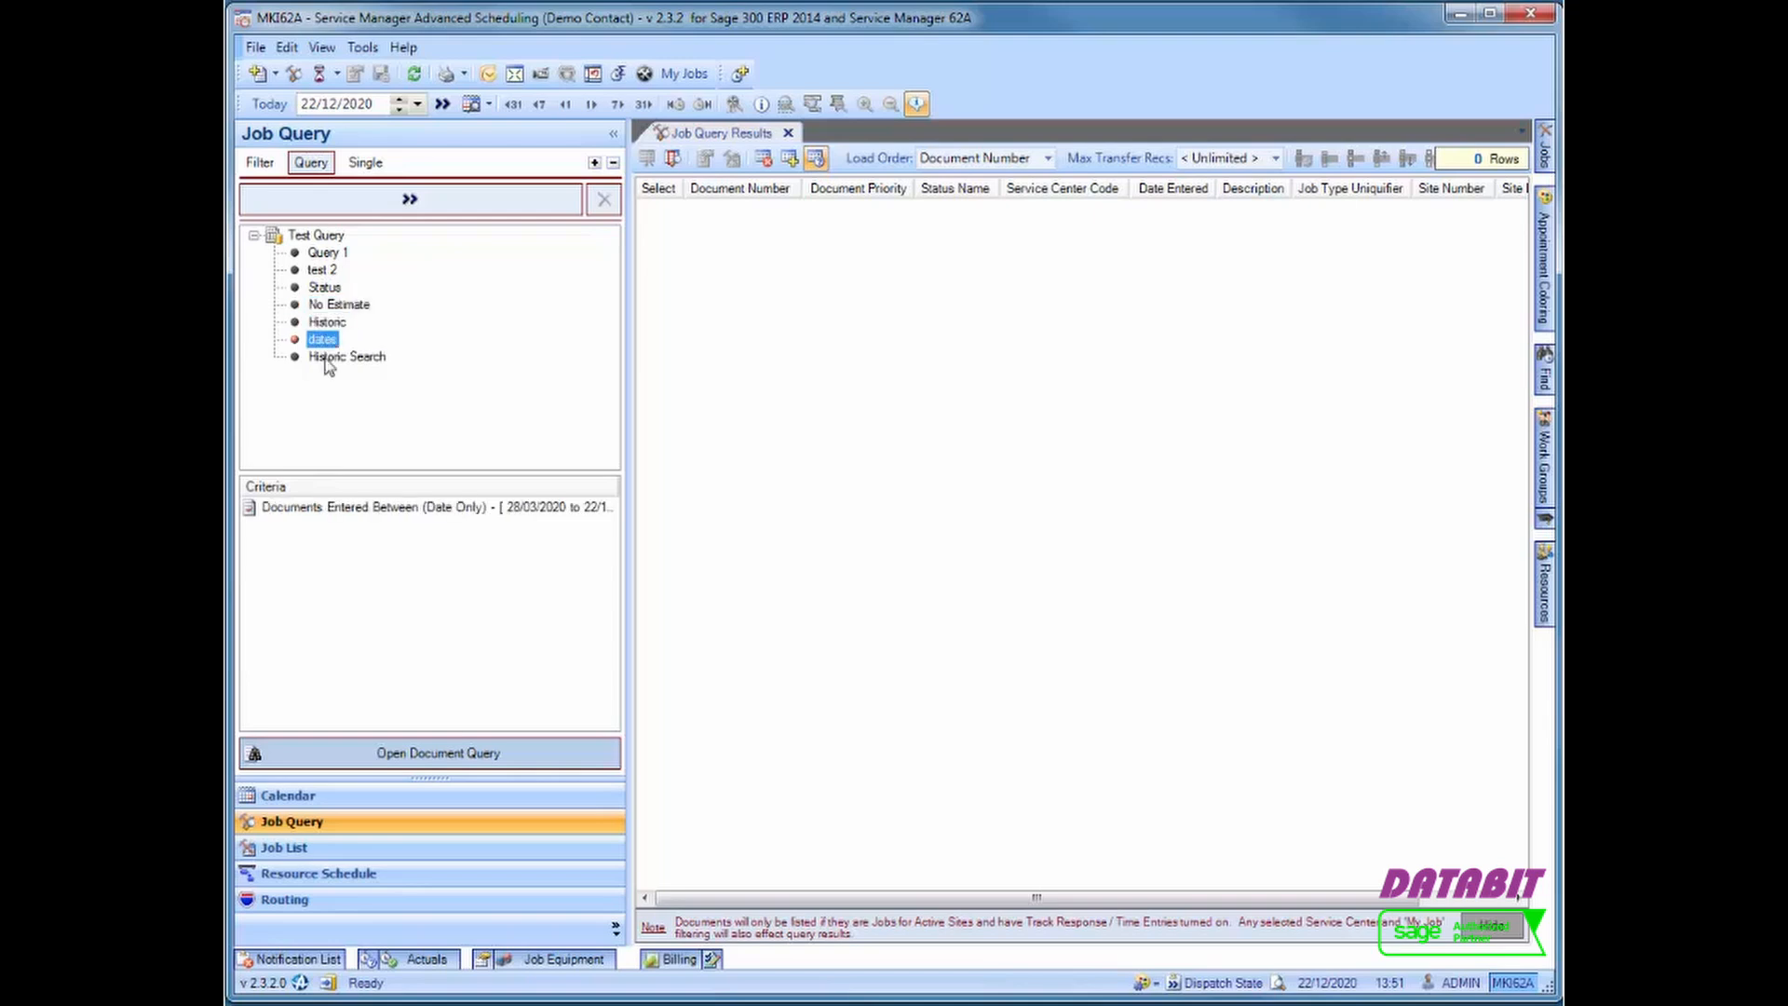
click(328, 361)
Run the test 2 query and examine the actions available for JOB000001017 in its results
click(326, 272)
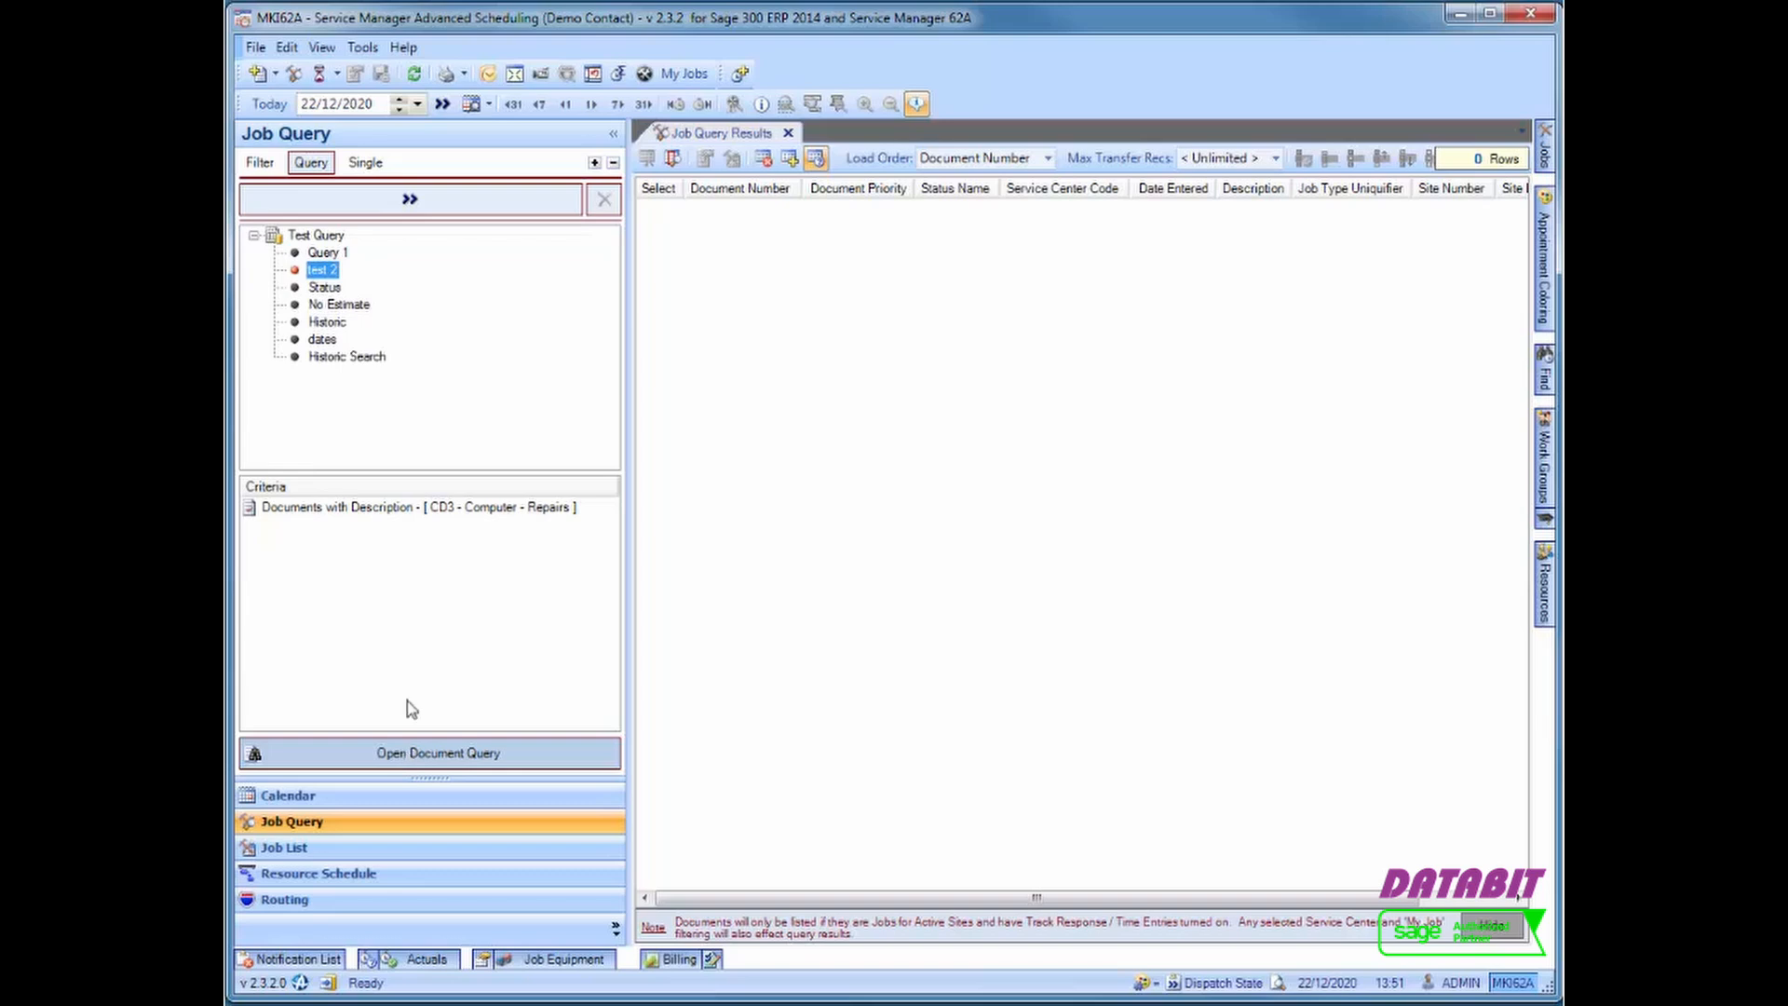
click(418, 207)
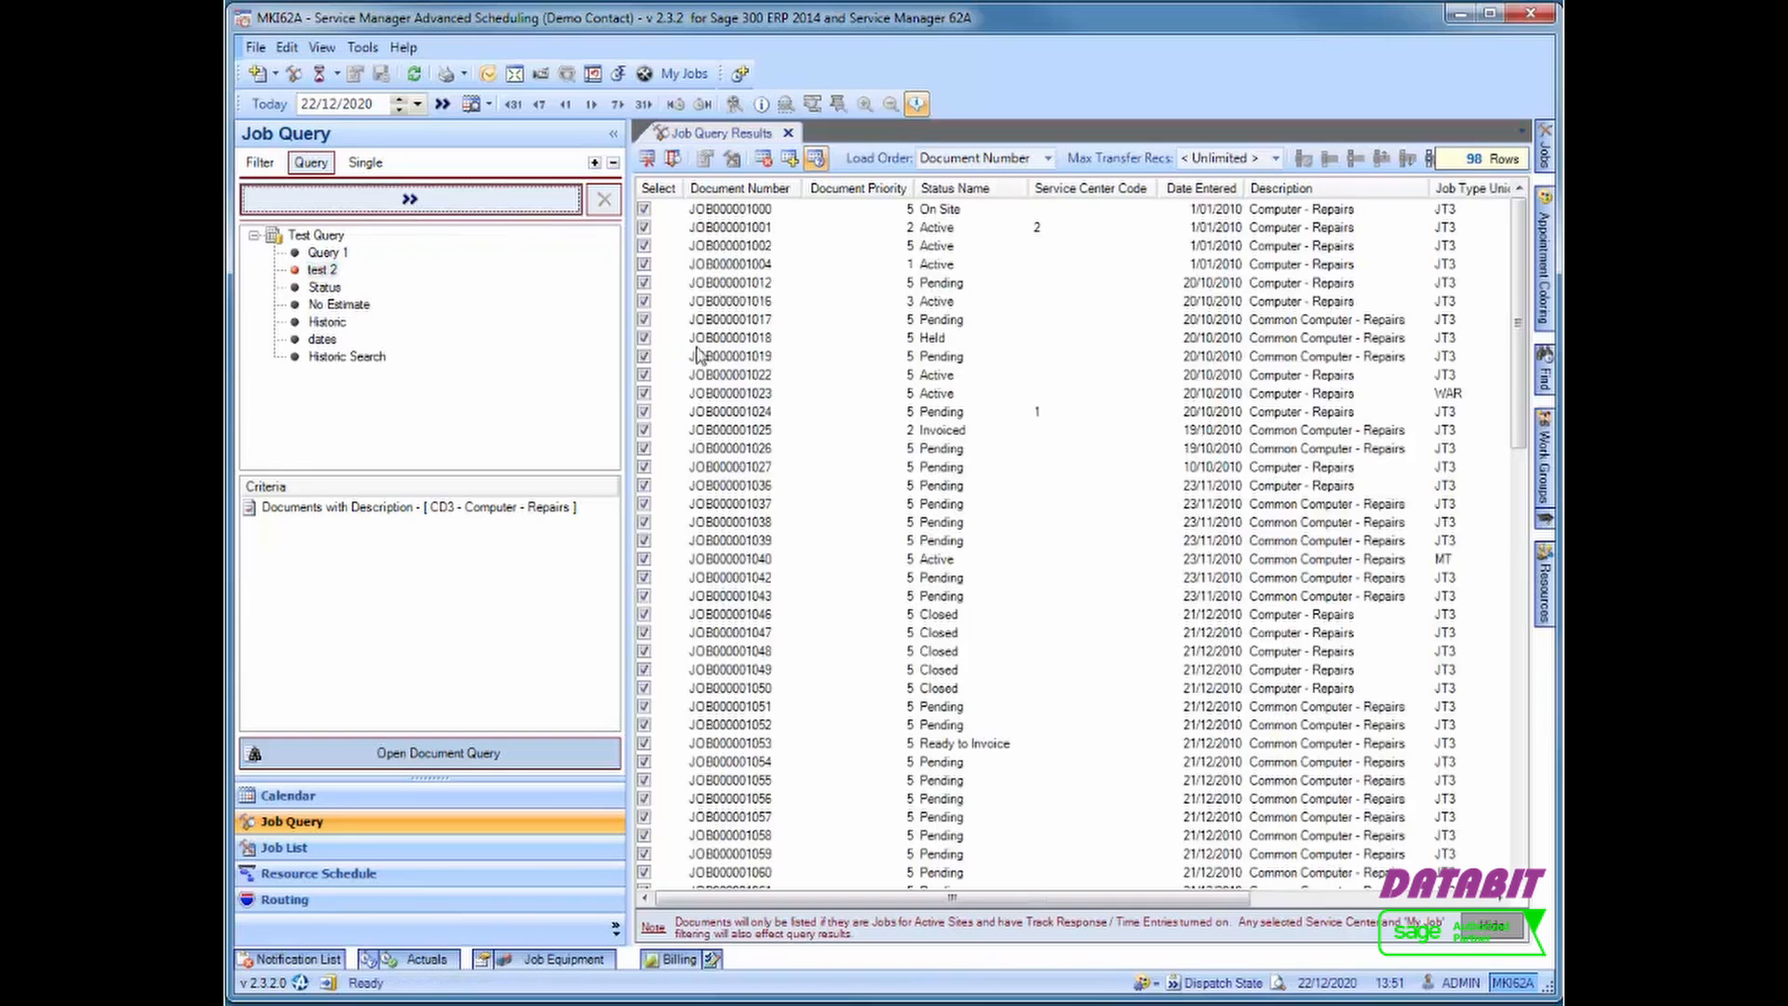
click(729, 320)
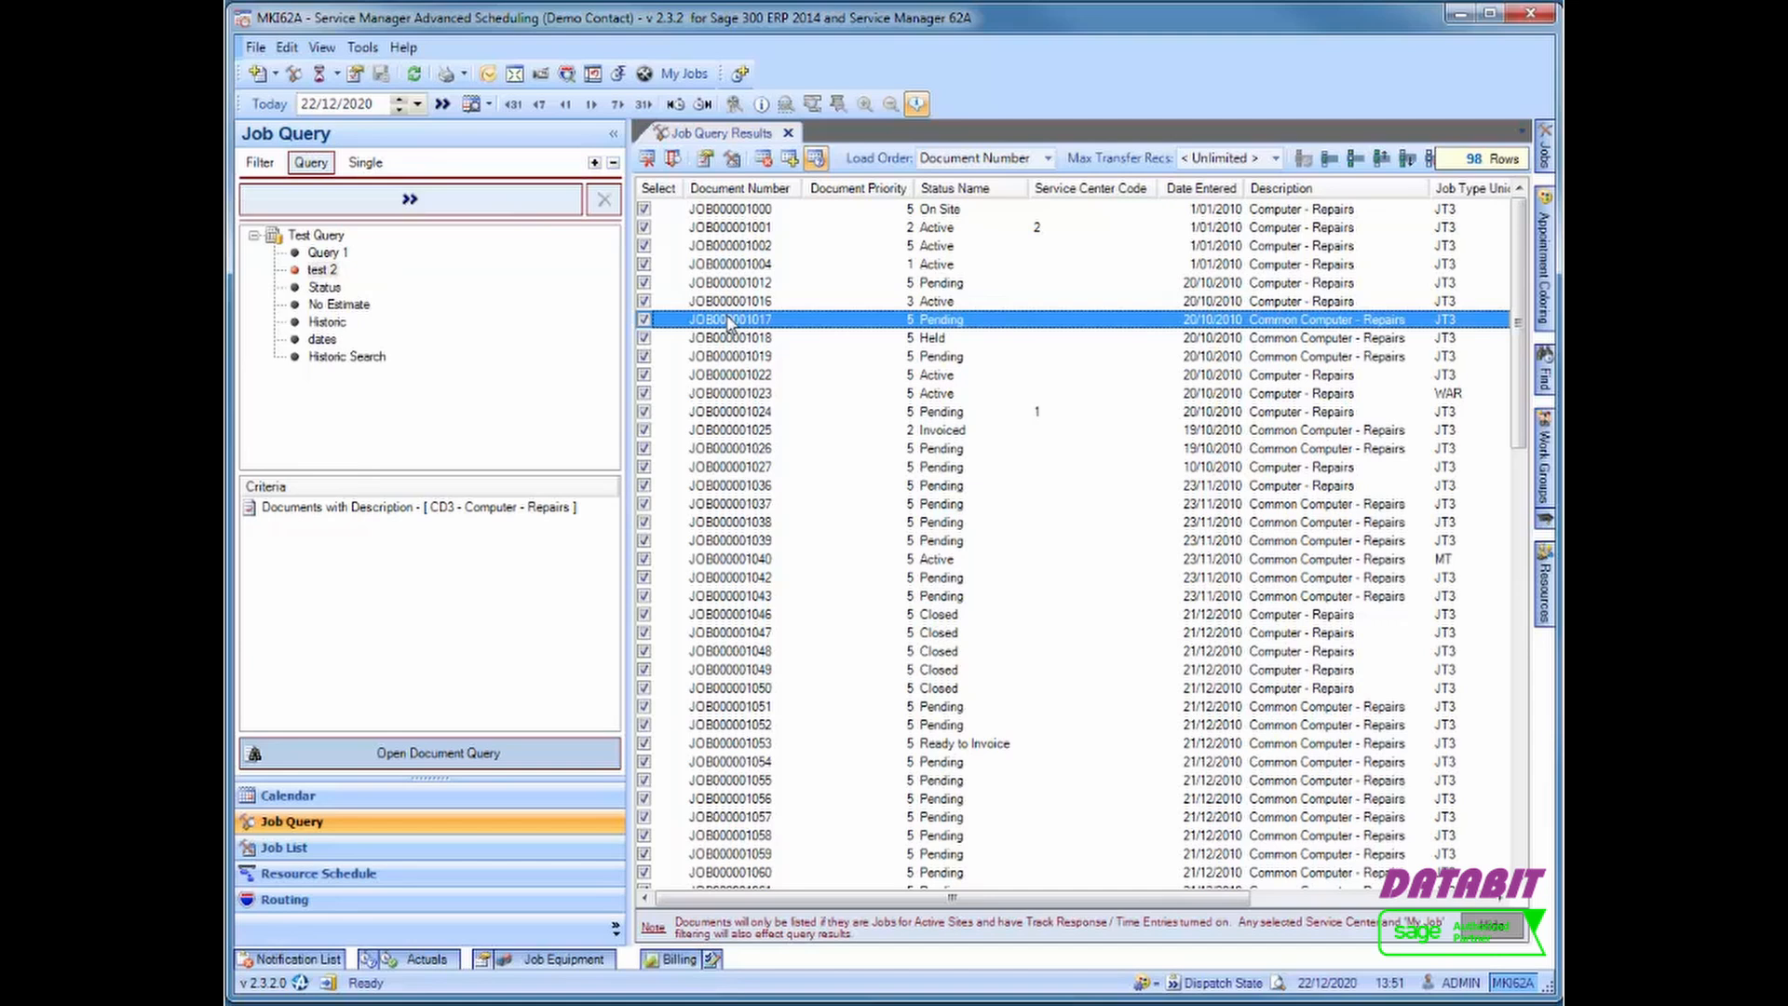
right_click(729, 320)
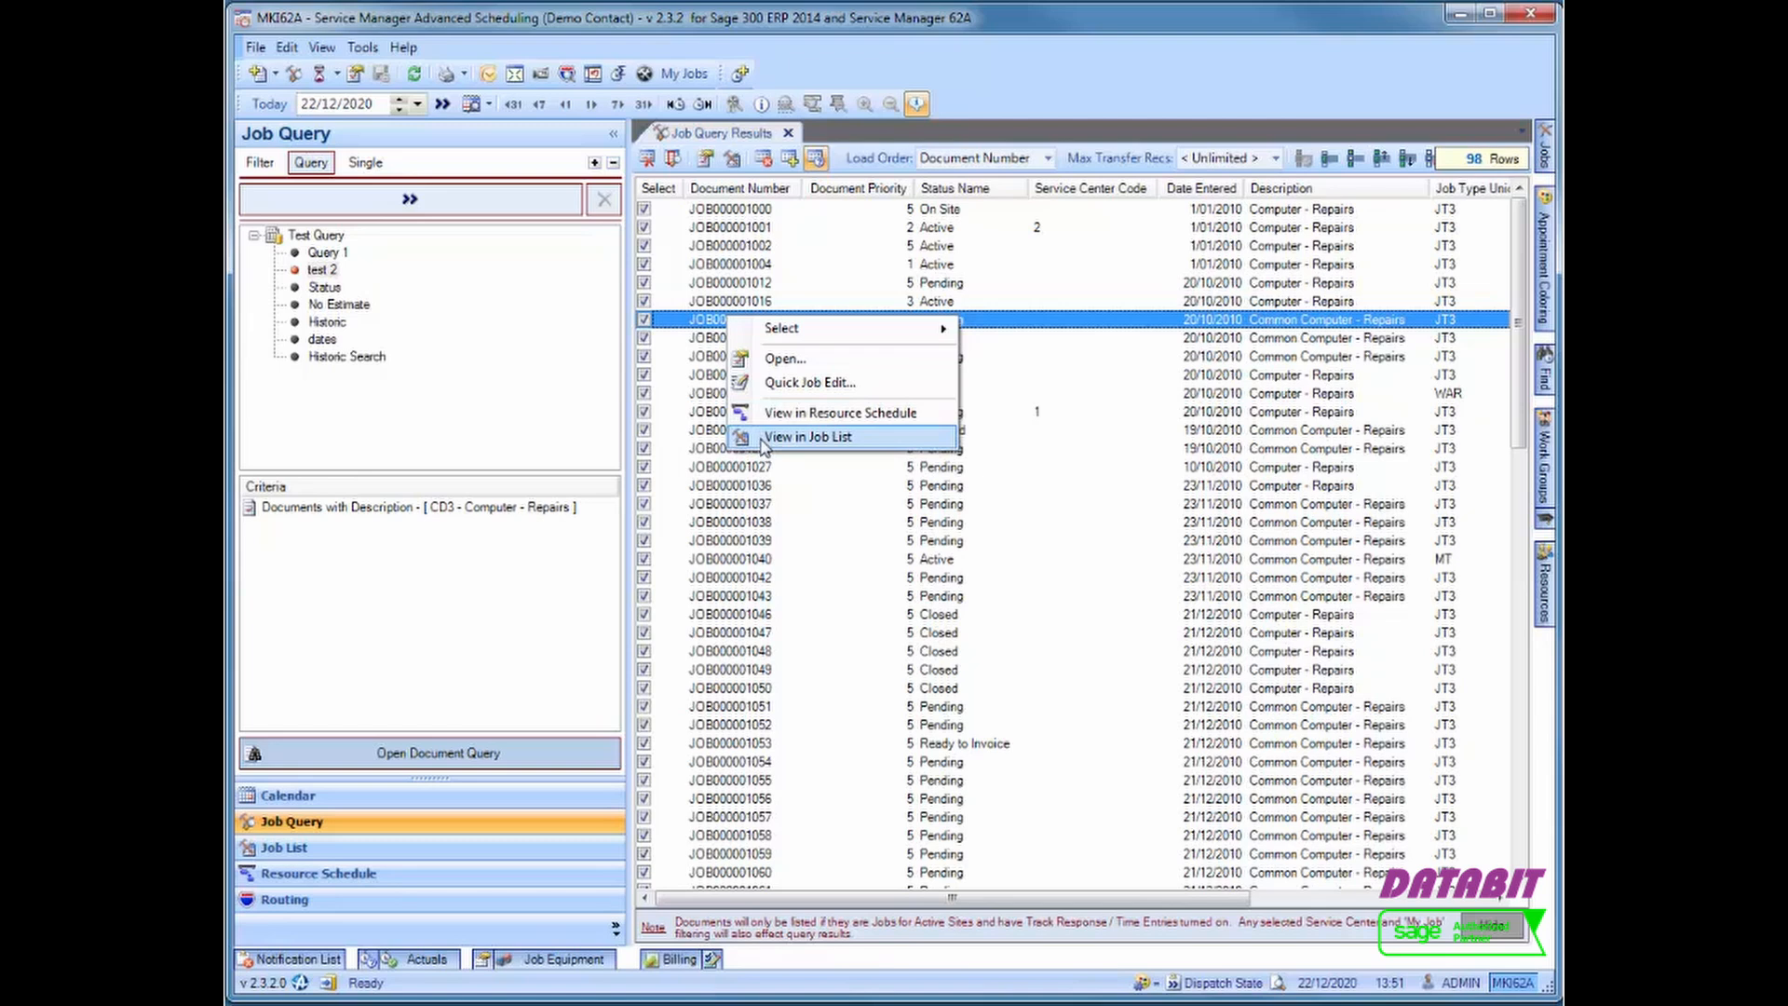
click(331, 852)
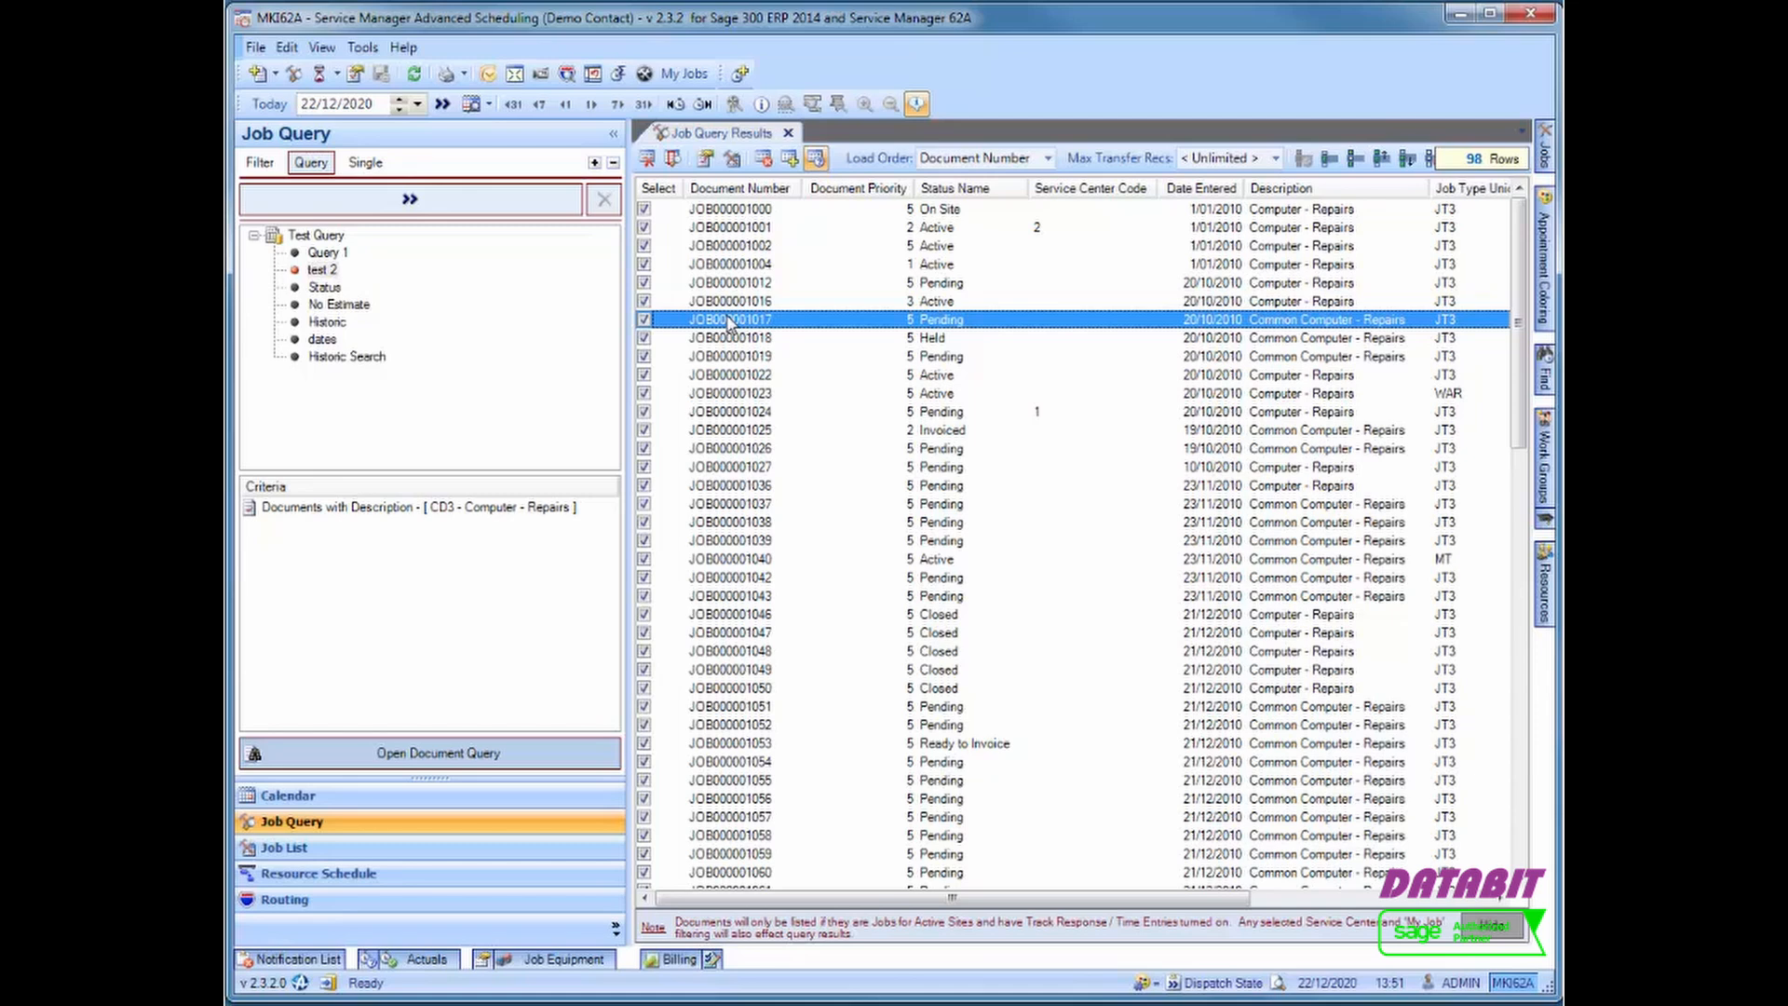
Add a 3:00 to 5:30 PM appointment for JOB000001039 to resource CSV in the calendar's day view
click(512, 797)
click(680, 137)
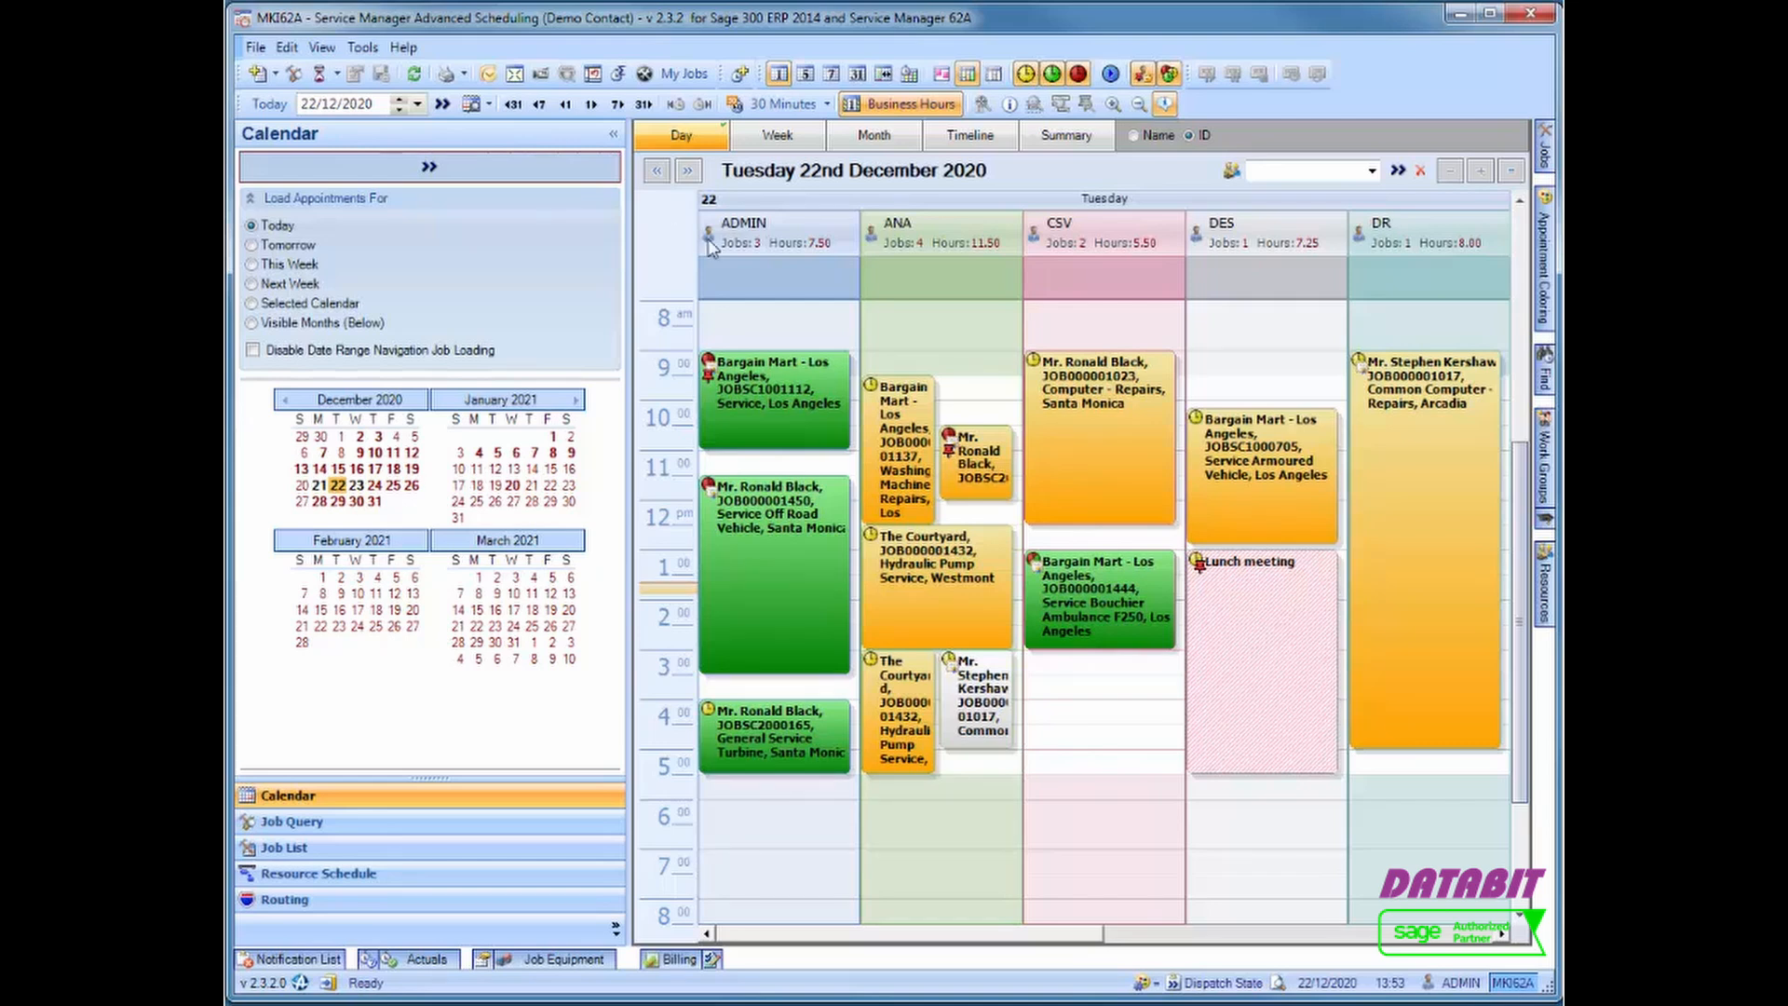
click(1071, 674)
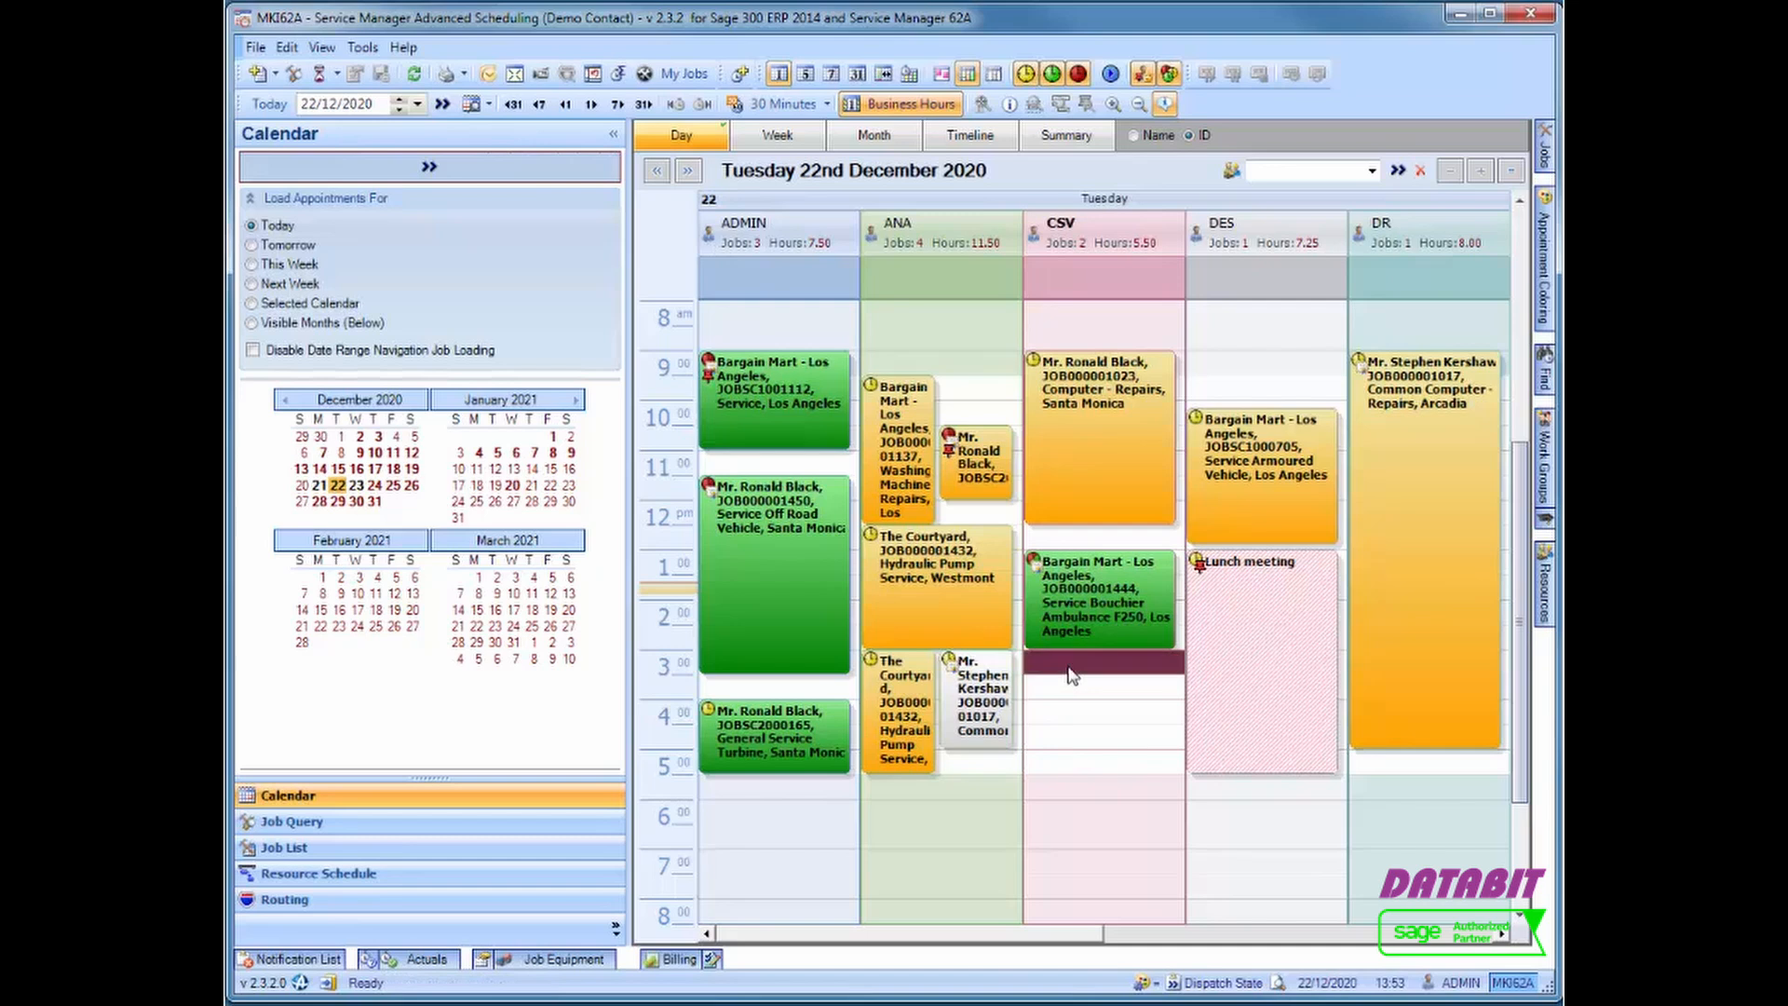
drag(1071, 674, 1074, 770)
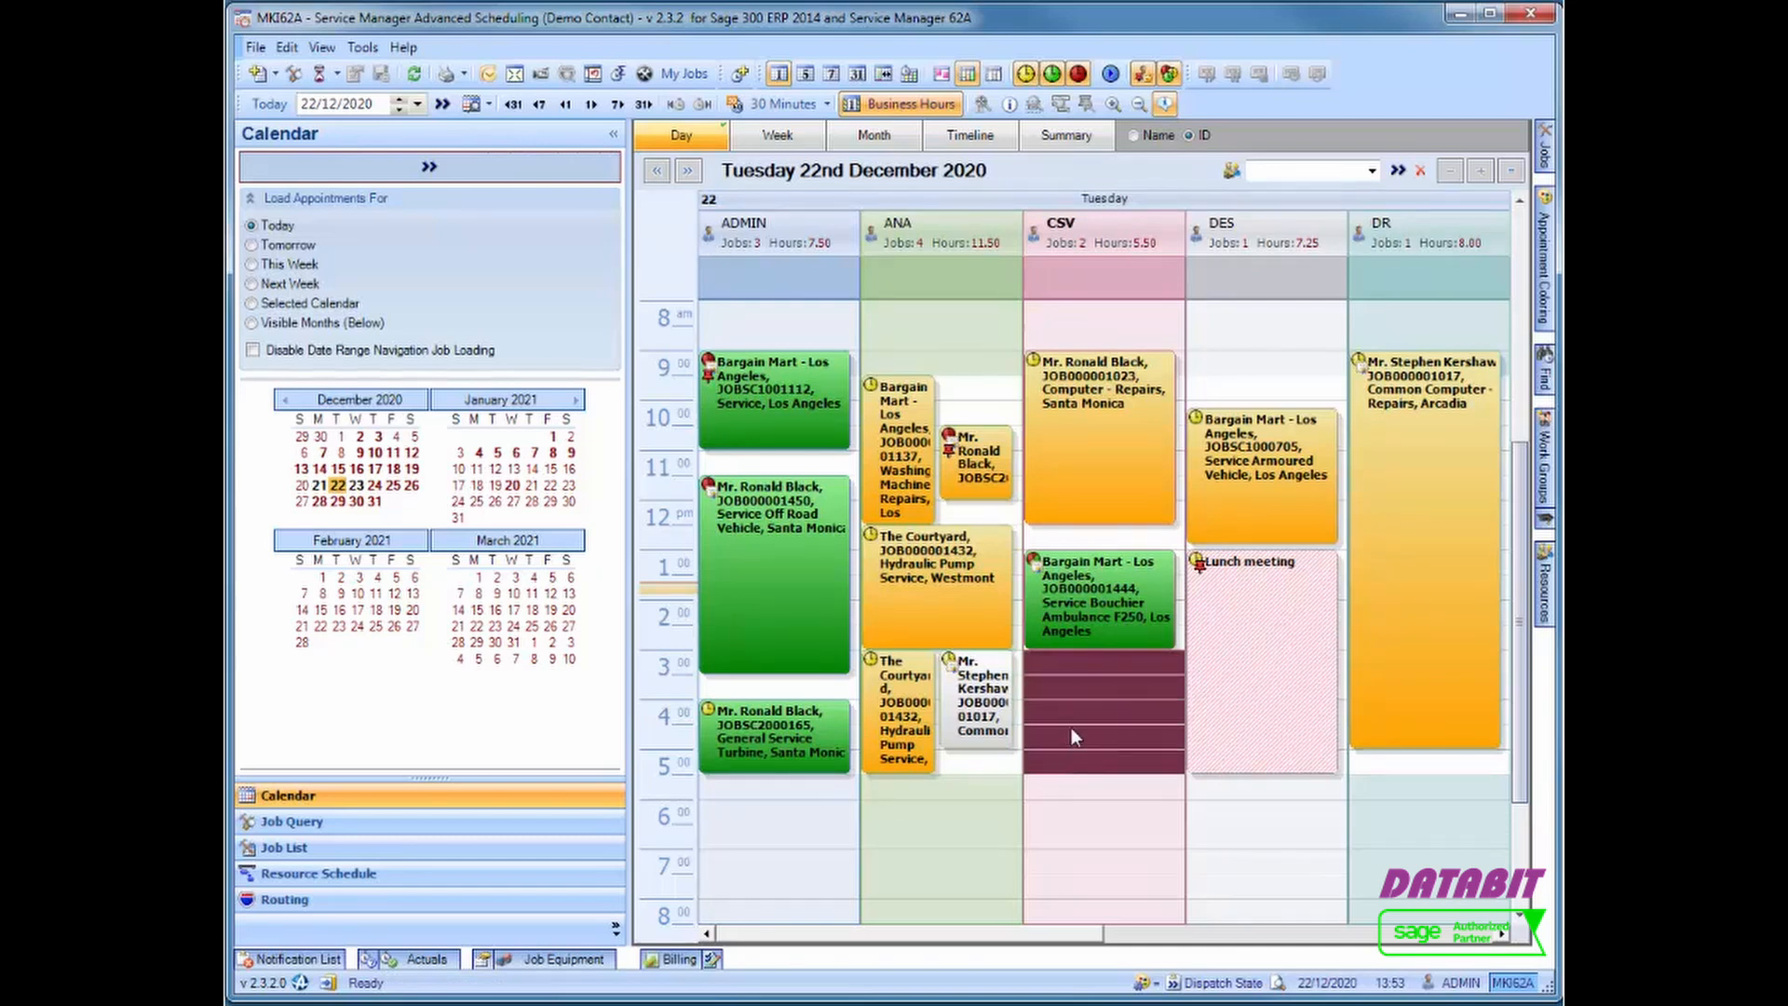
right_click(1071, 728)
click(1092, 740)
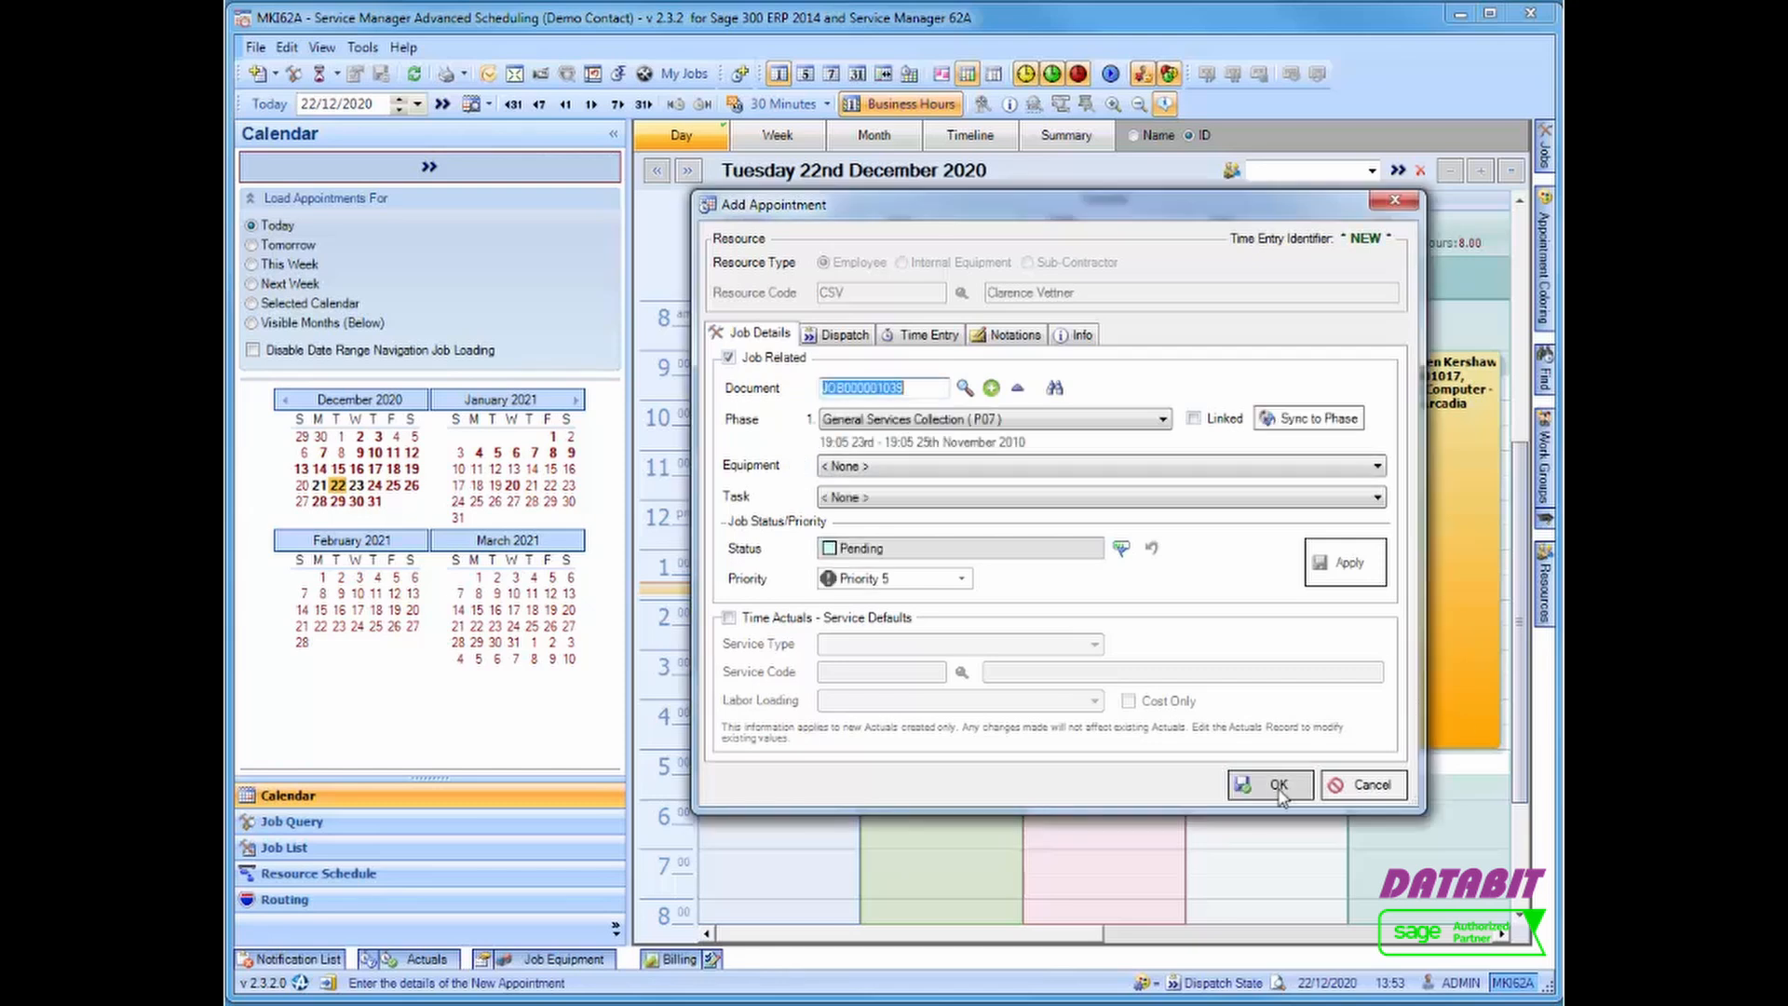
click(1279, 787)
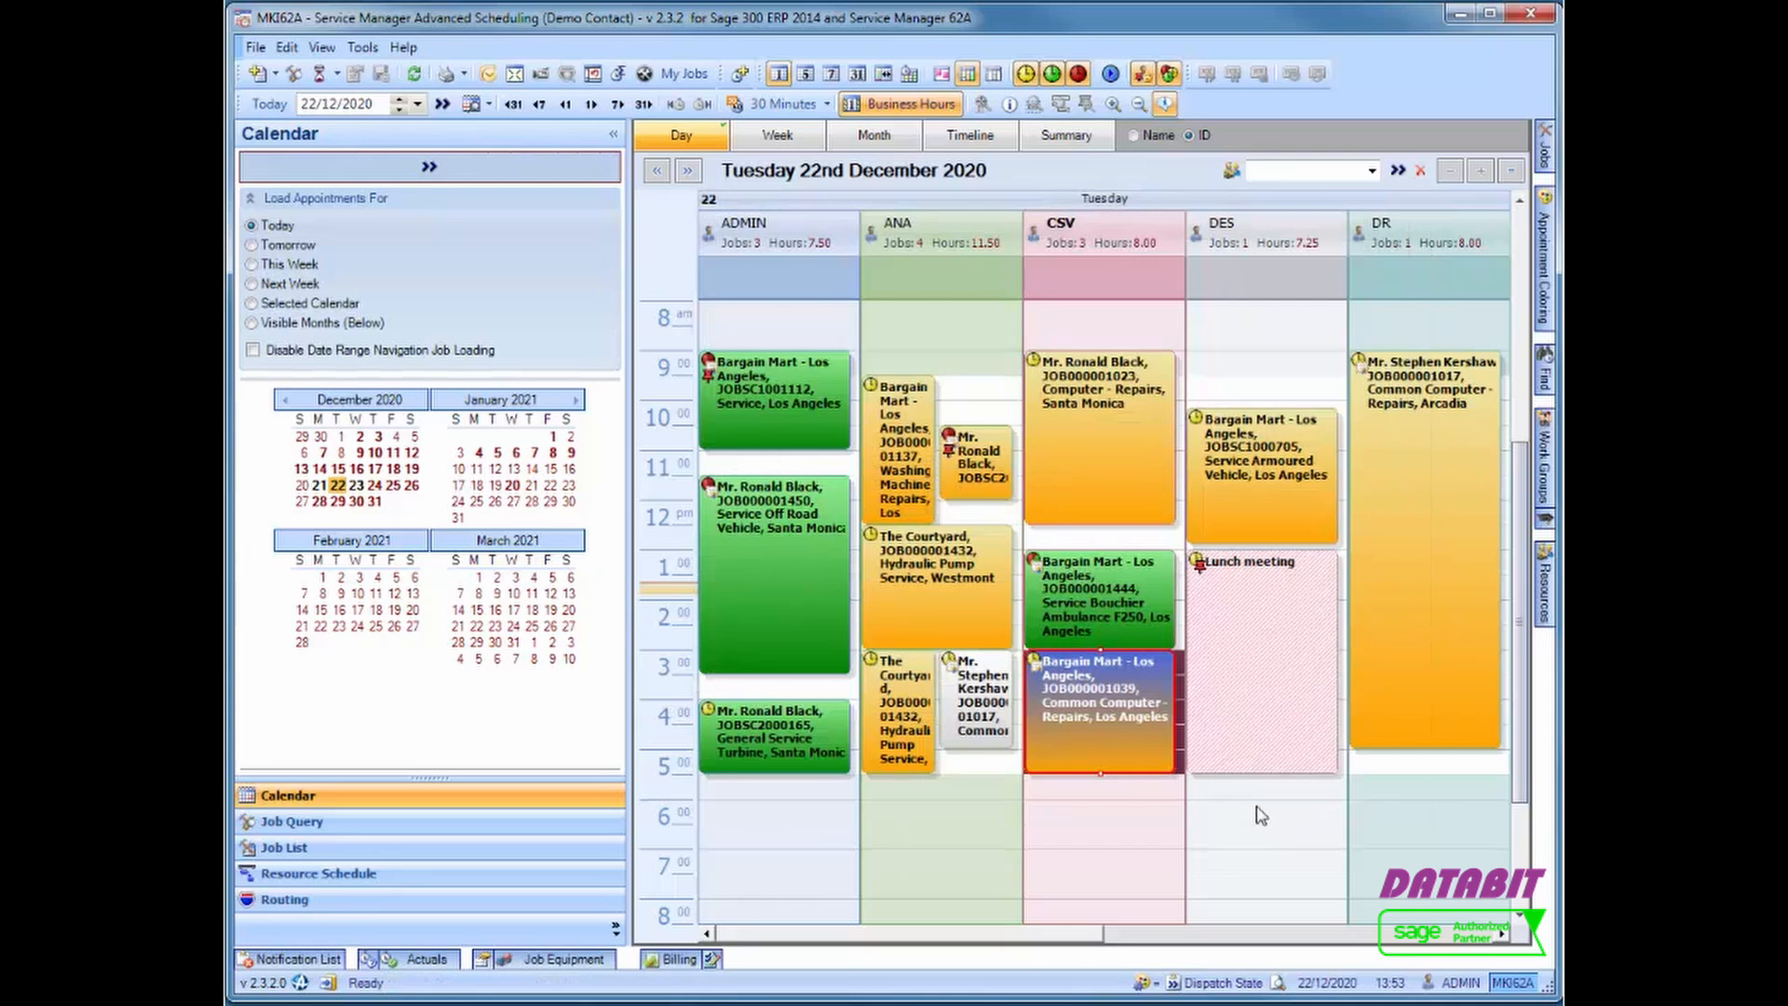
Copy CSV's JOB000001039 appointment to resource ULTRA at 3:00 PM the same day
right_click(1066, 710)
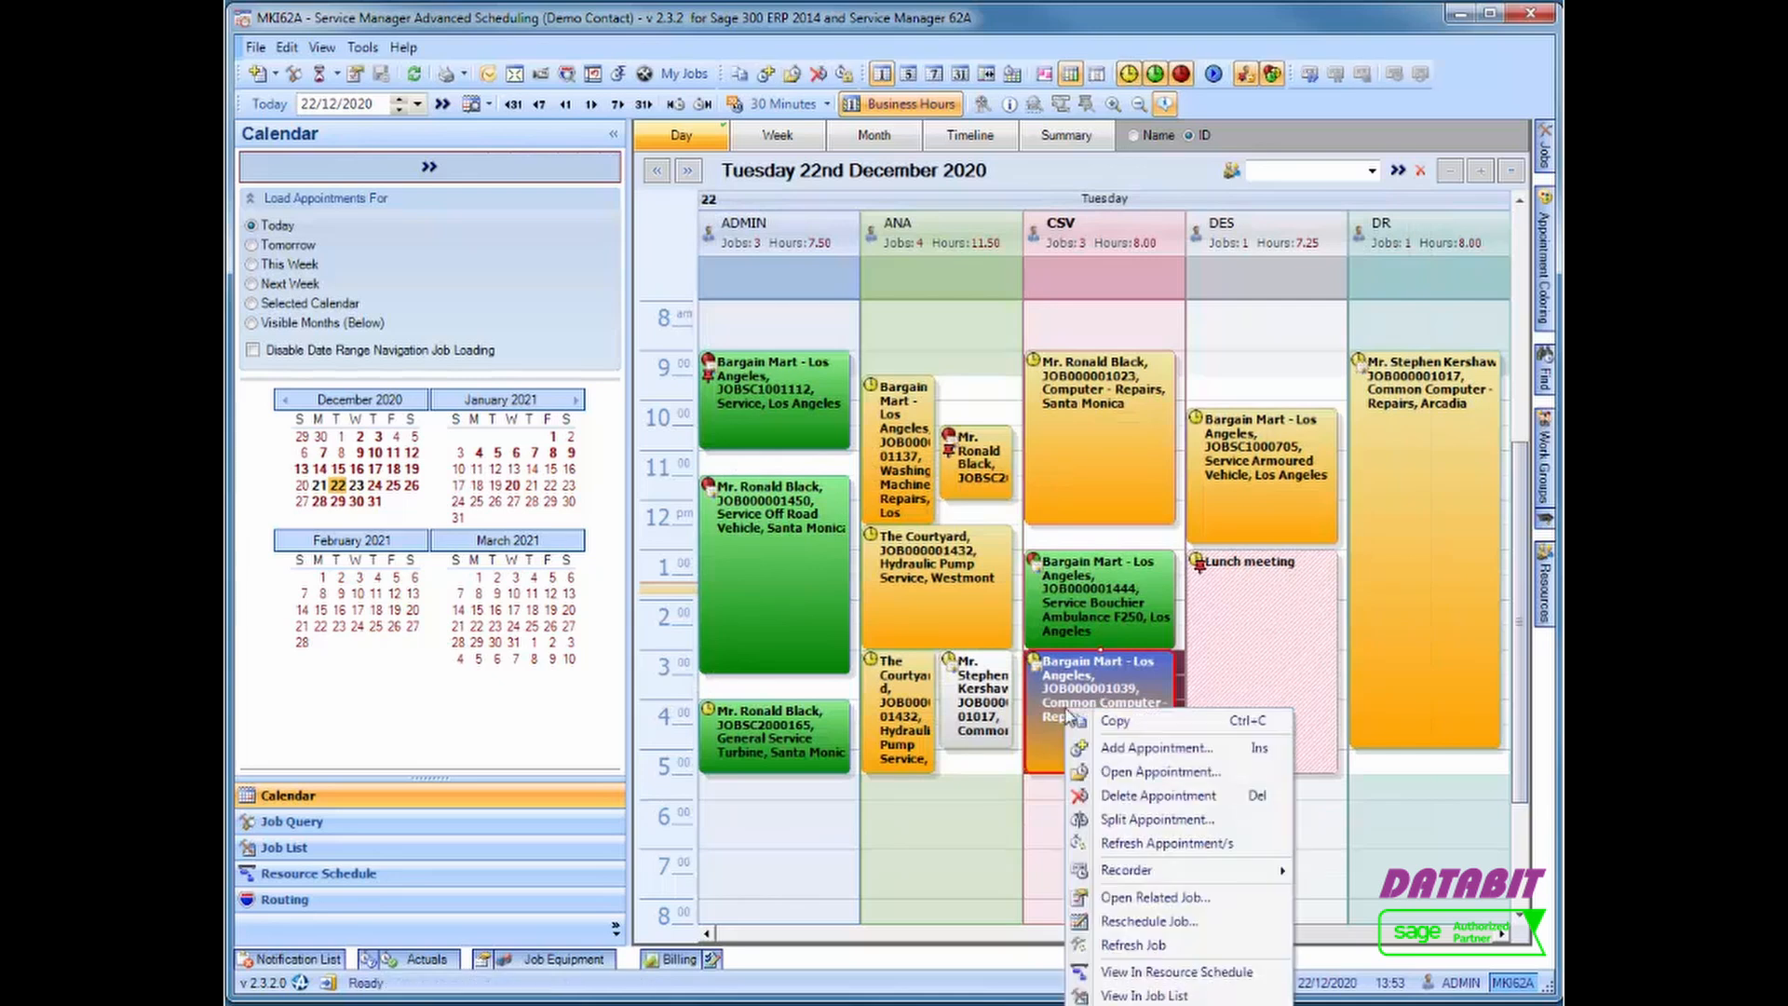
click(1087, 720)
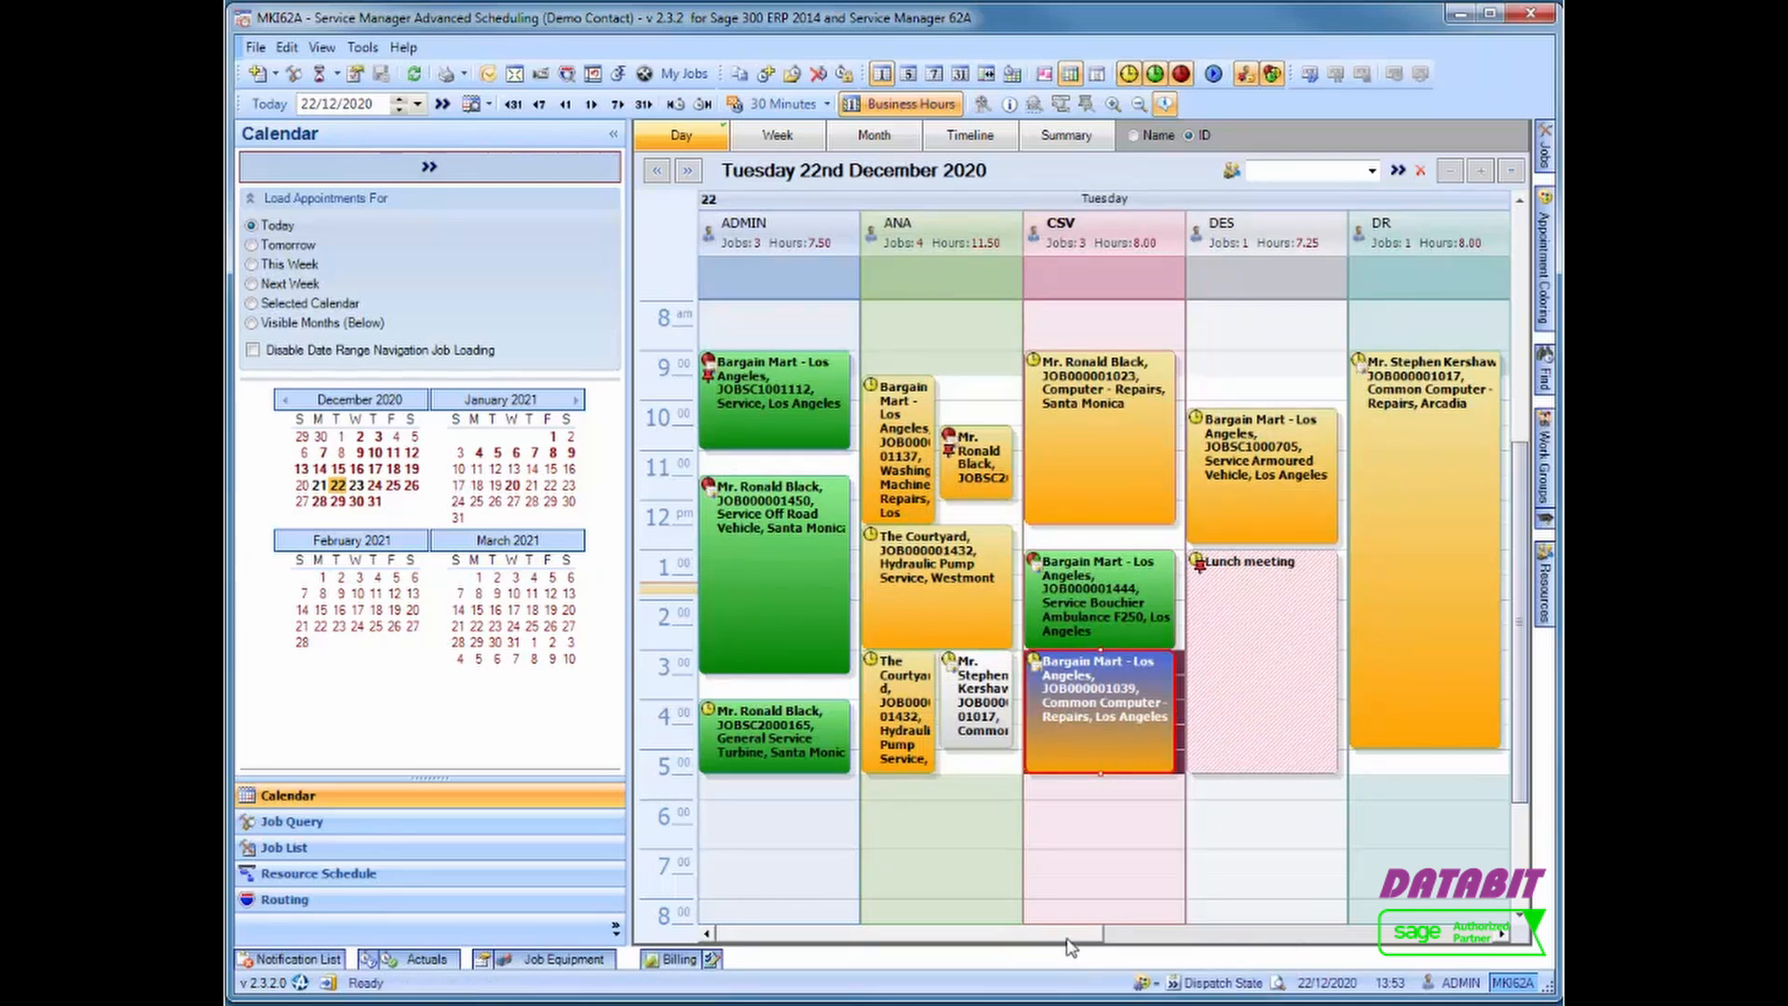
drag(1068, 945, 1224, 938)
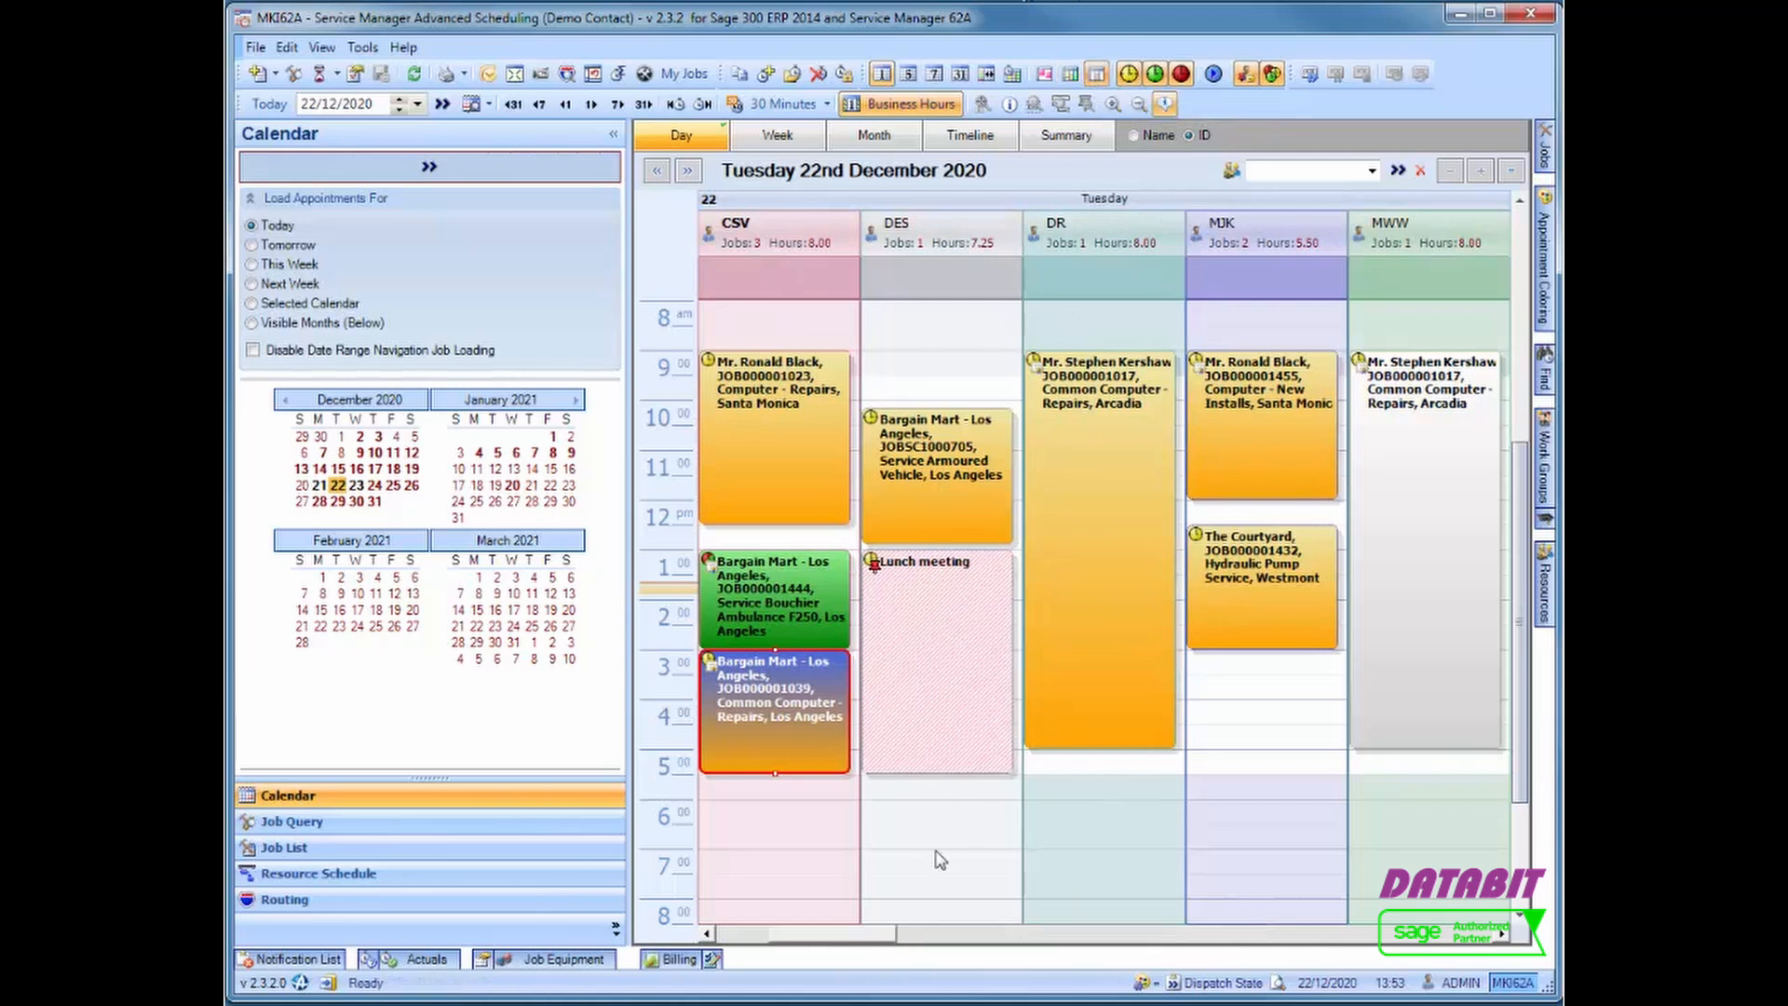
drag(862, 939, 903, 935)
click(1234, 663)
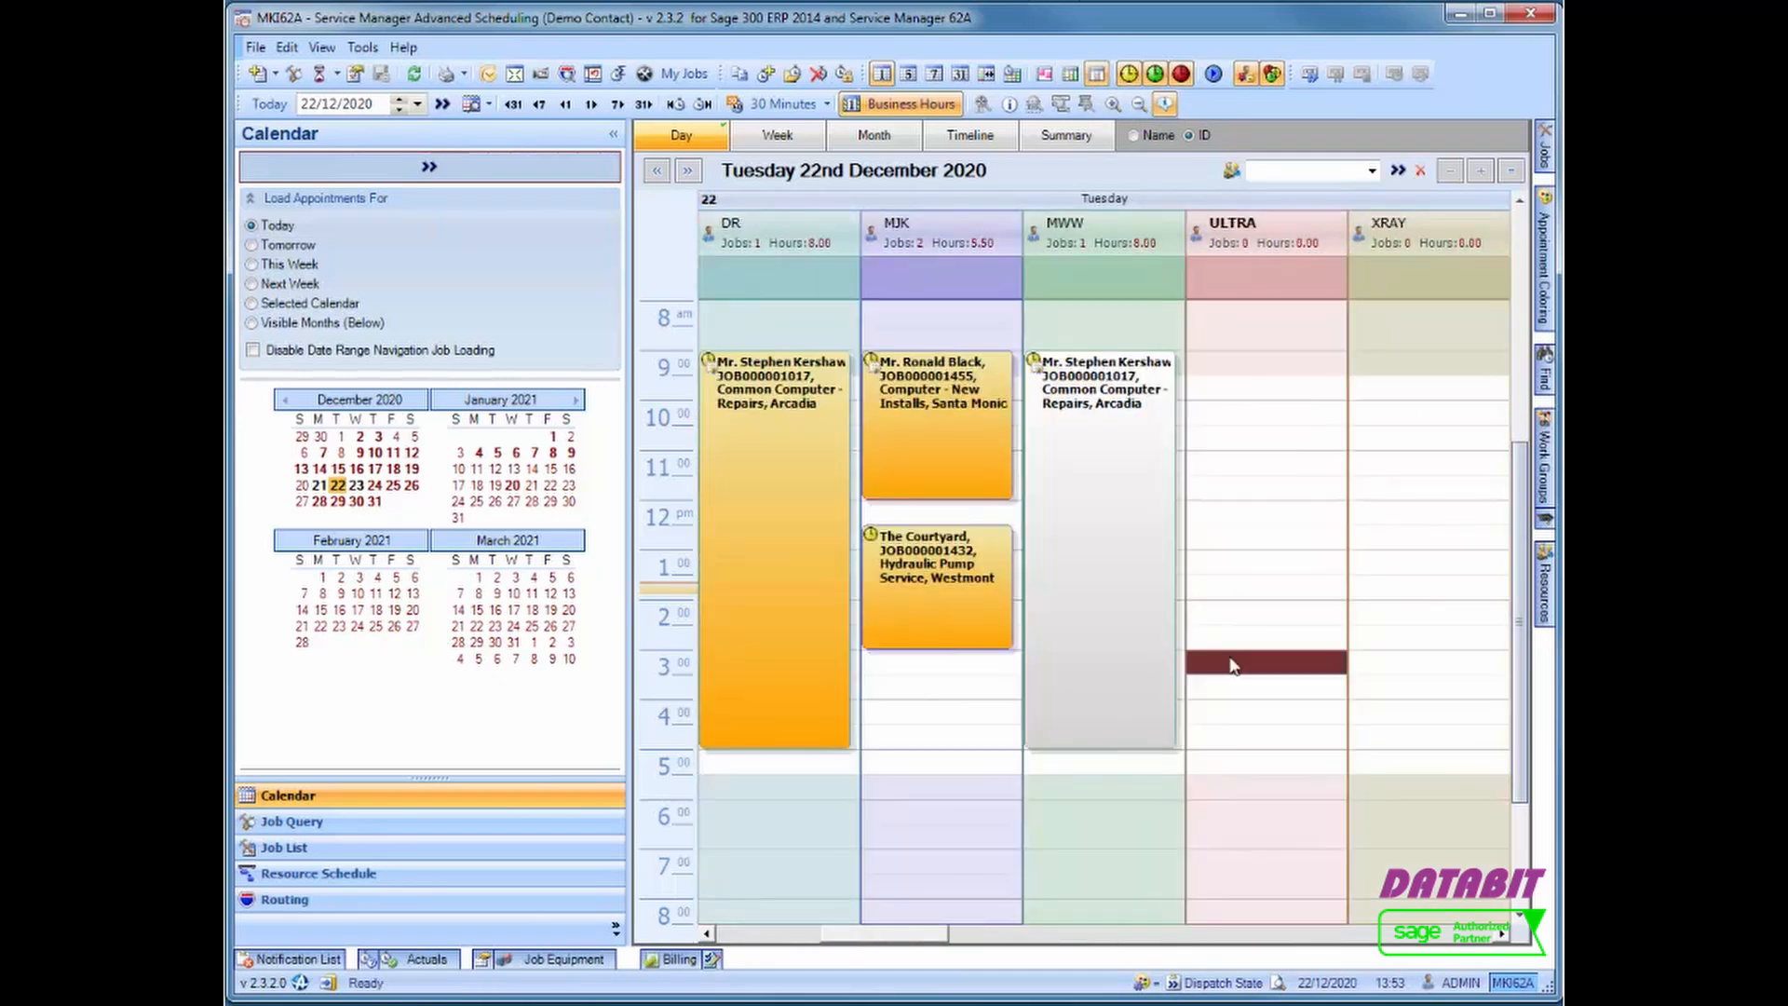
right_click(1234, 663)
click(1265, 676)
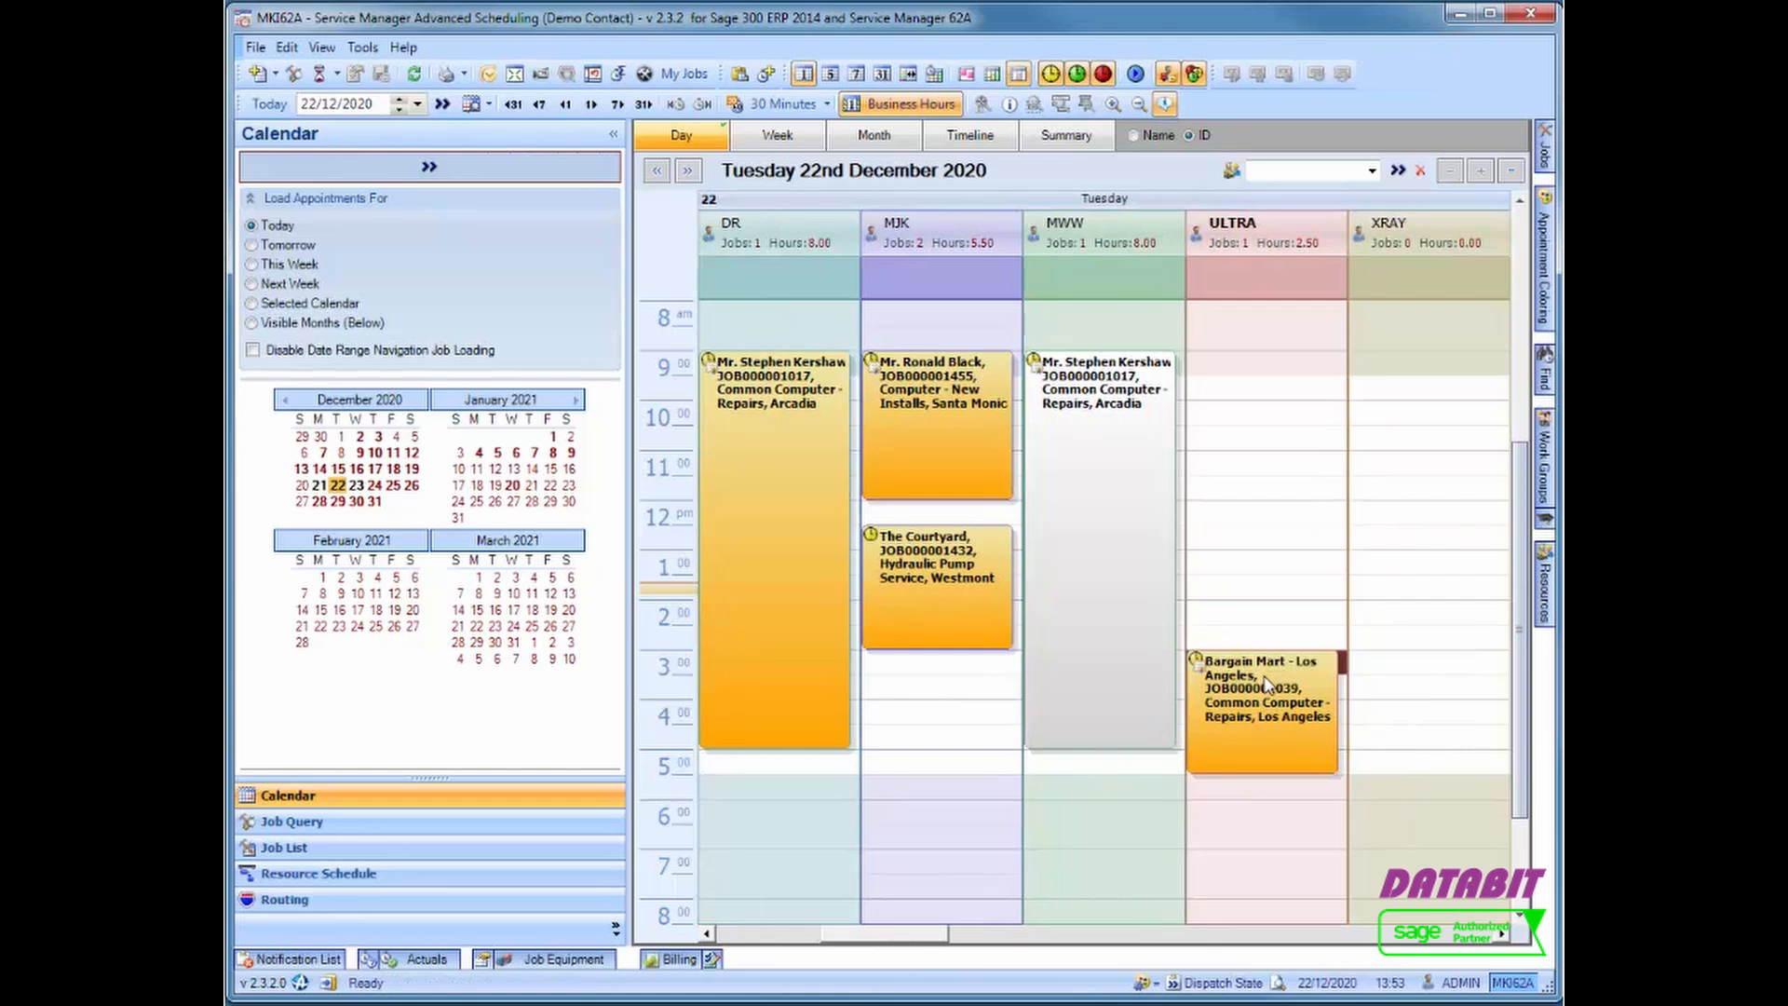
Start a new 11:30 AM appointment for resource ULTRA and select JOB000001010 for ACME Plumbing as its document
click(1226, 492)
right_click(1259, 492)
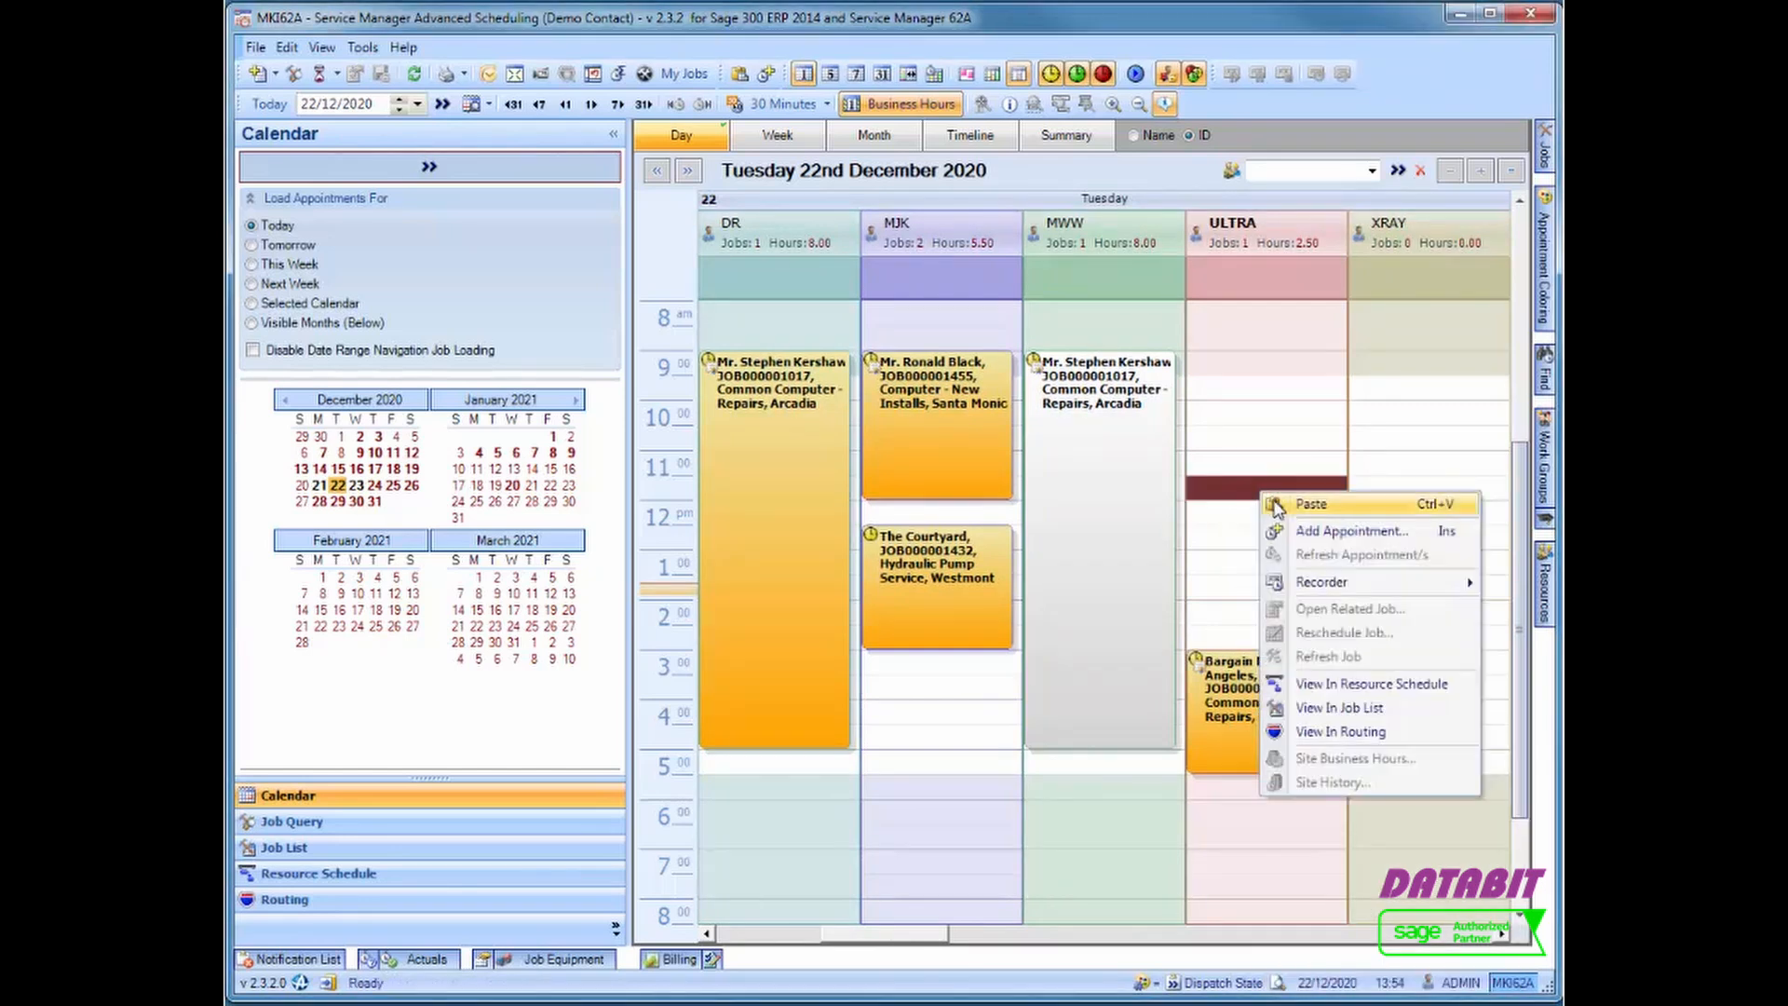
click(1285, 531)
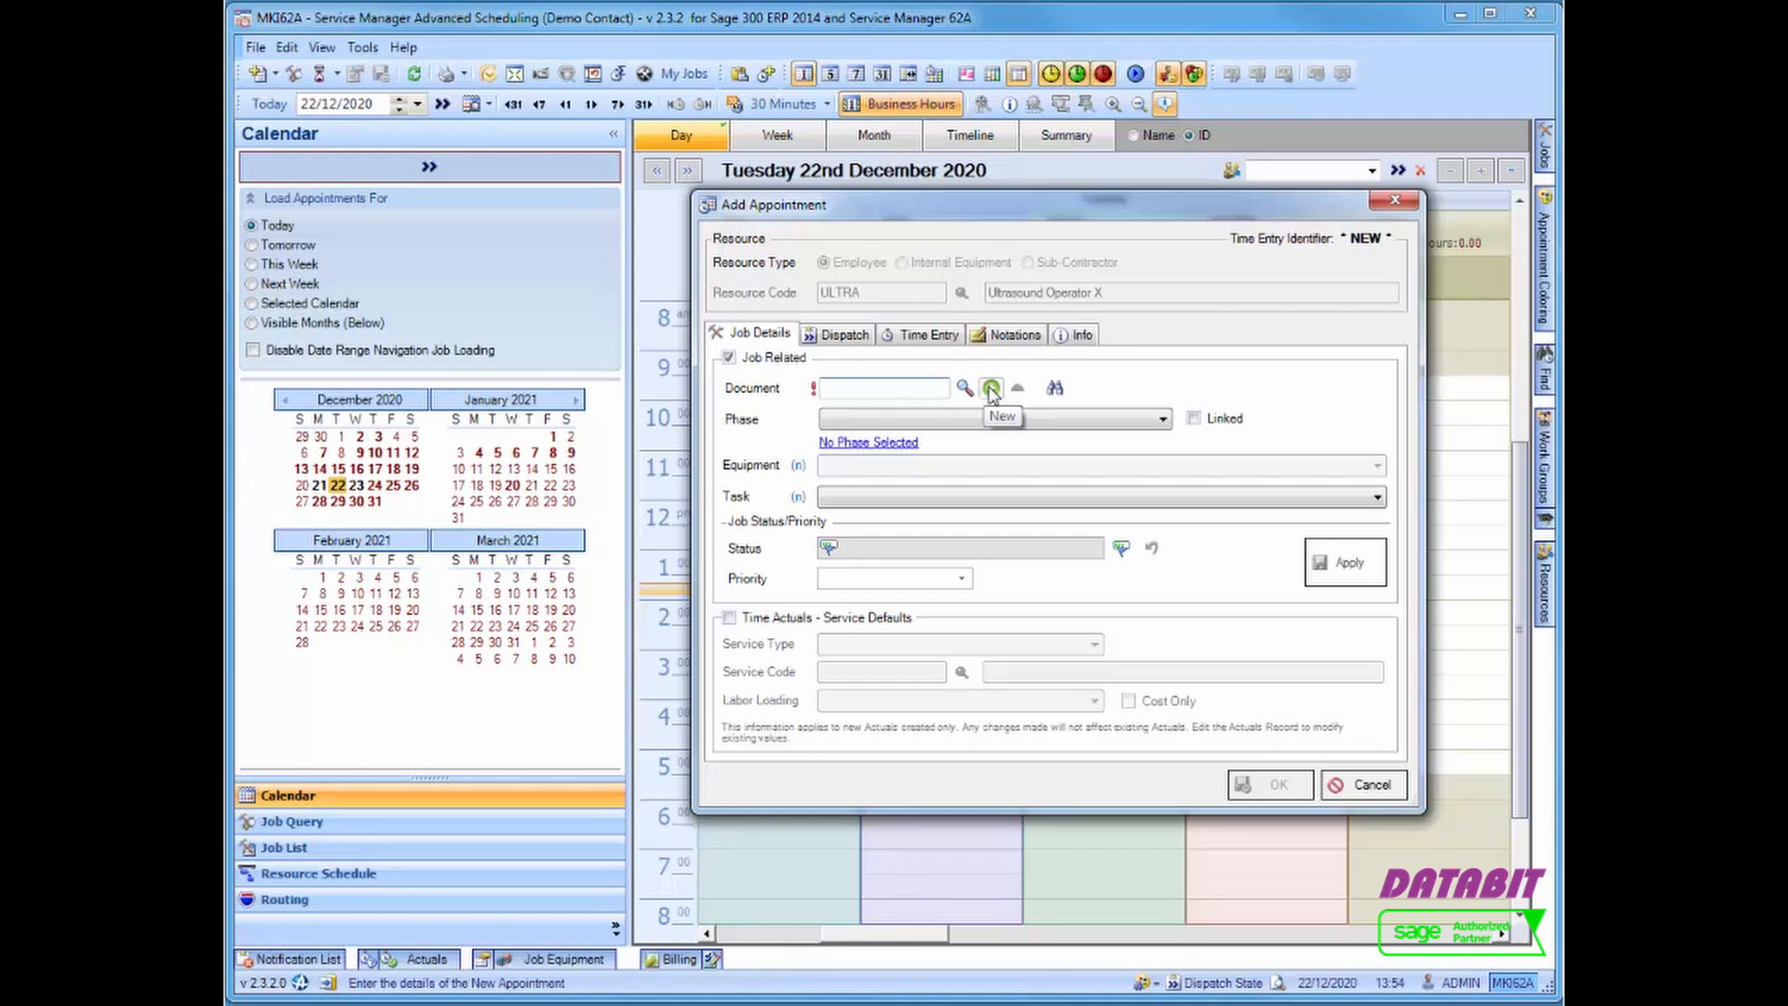
click(991, 389)
click(964, 389)
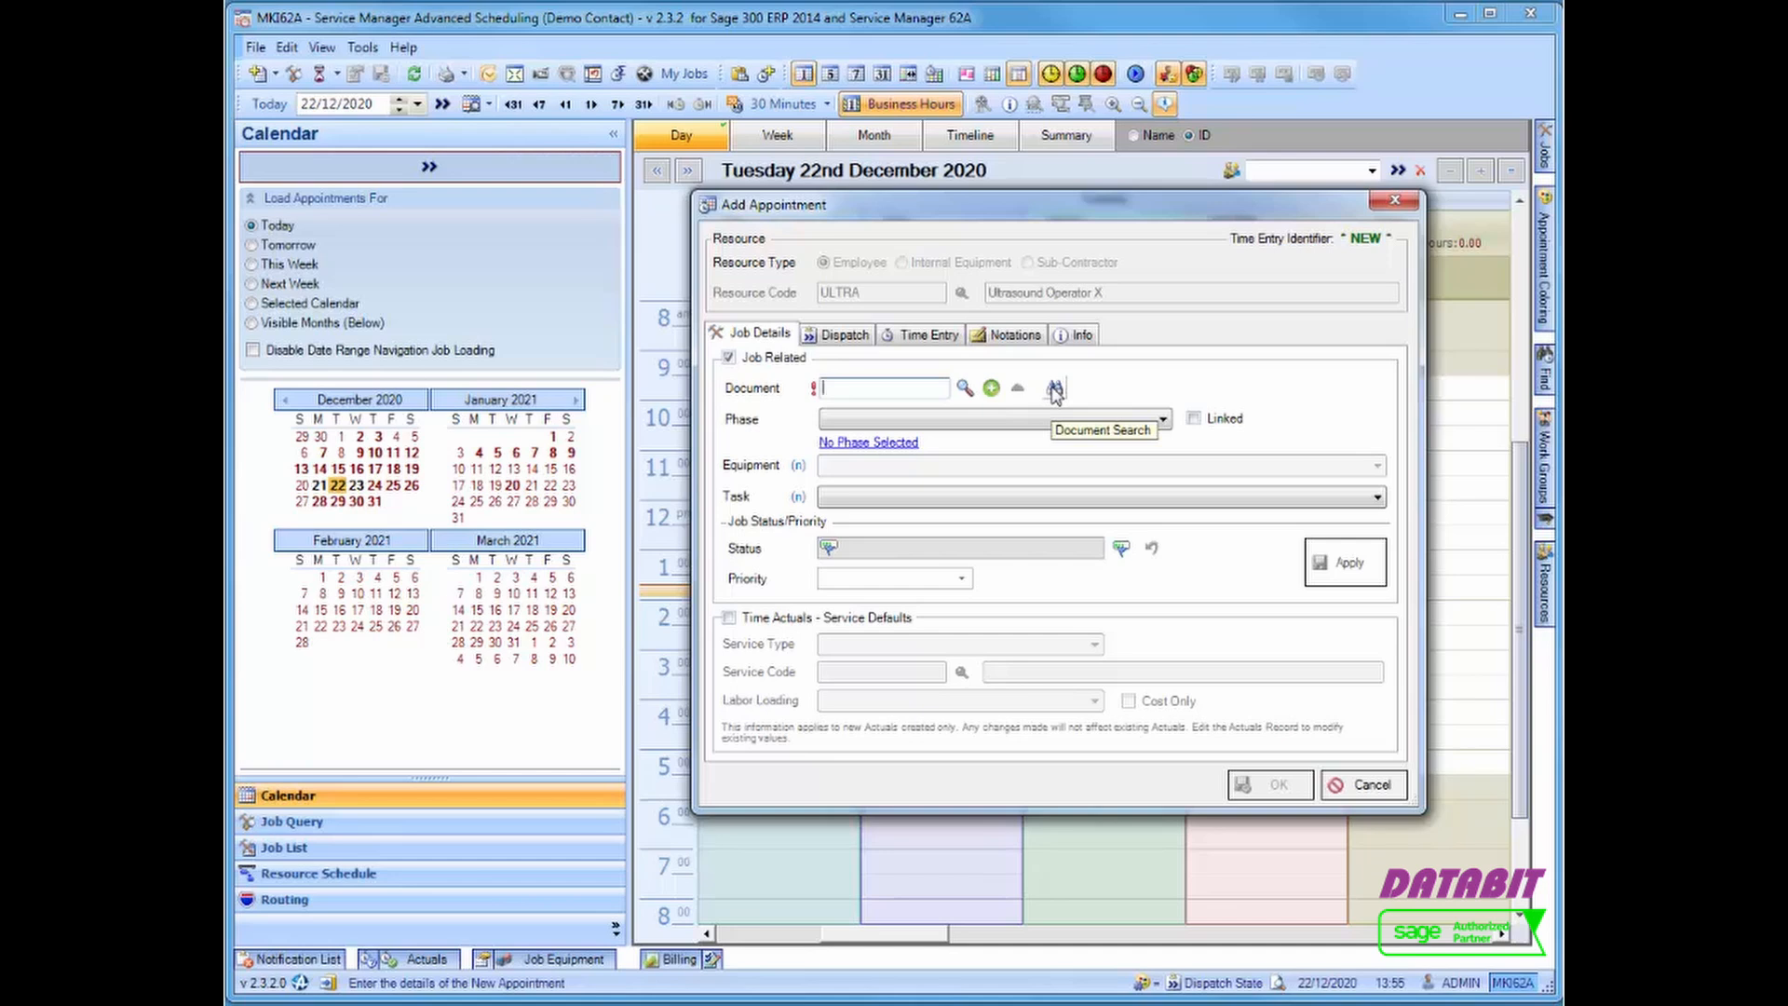
click(965, 387)
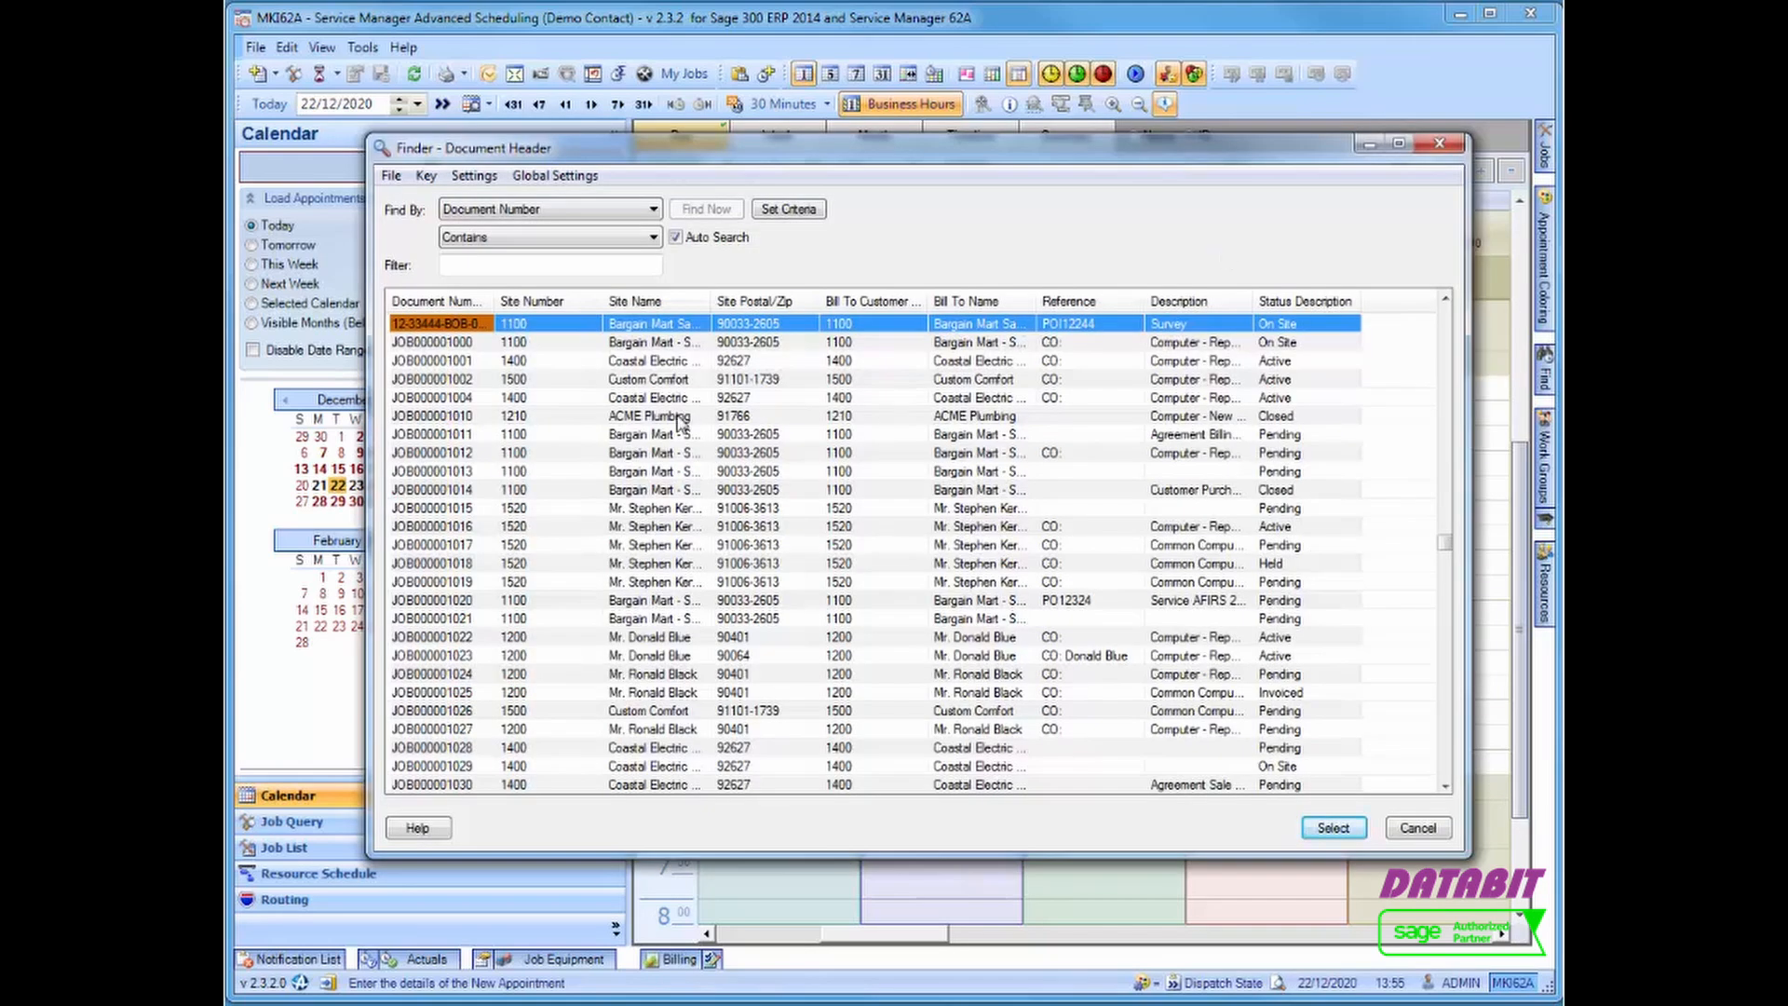
click(678, 419)
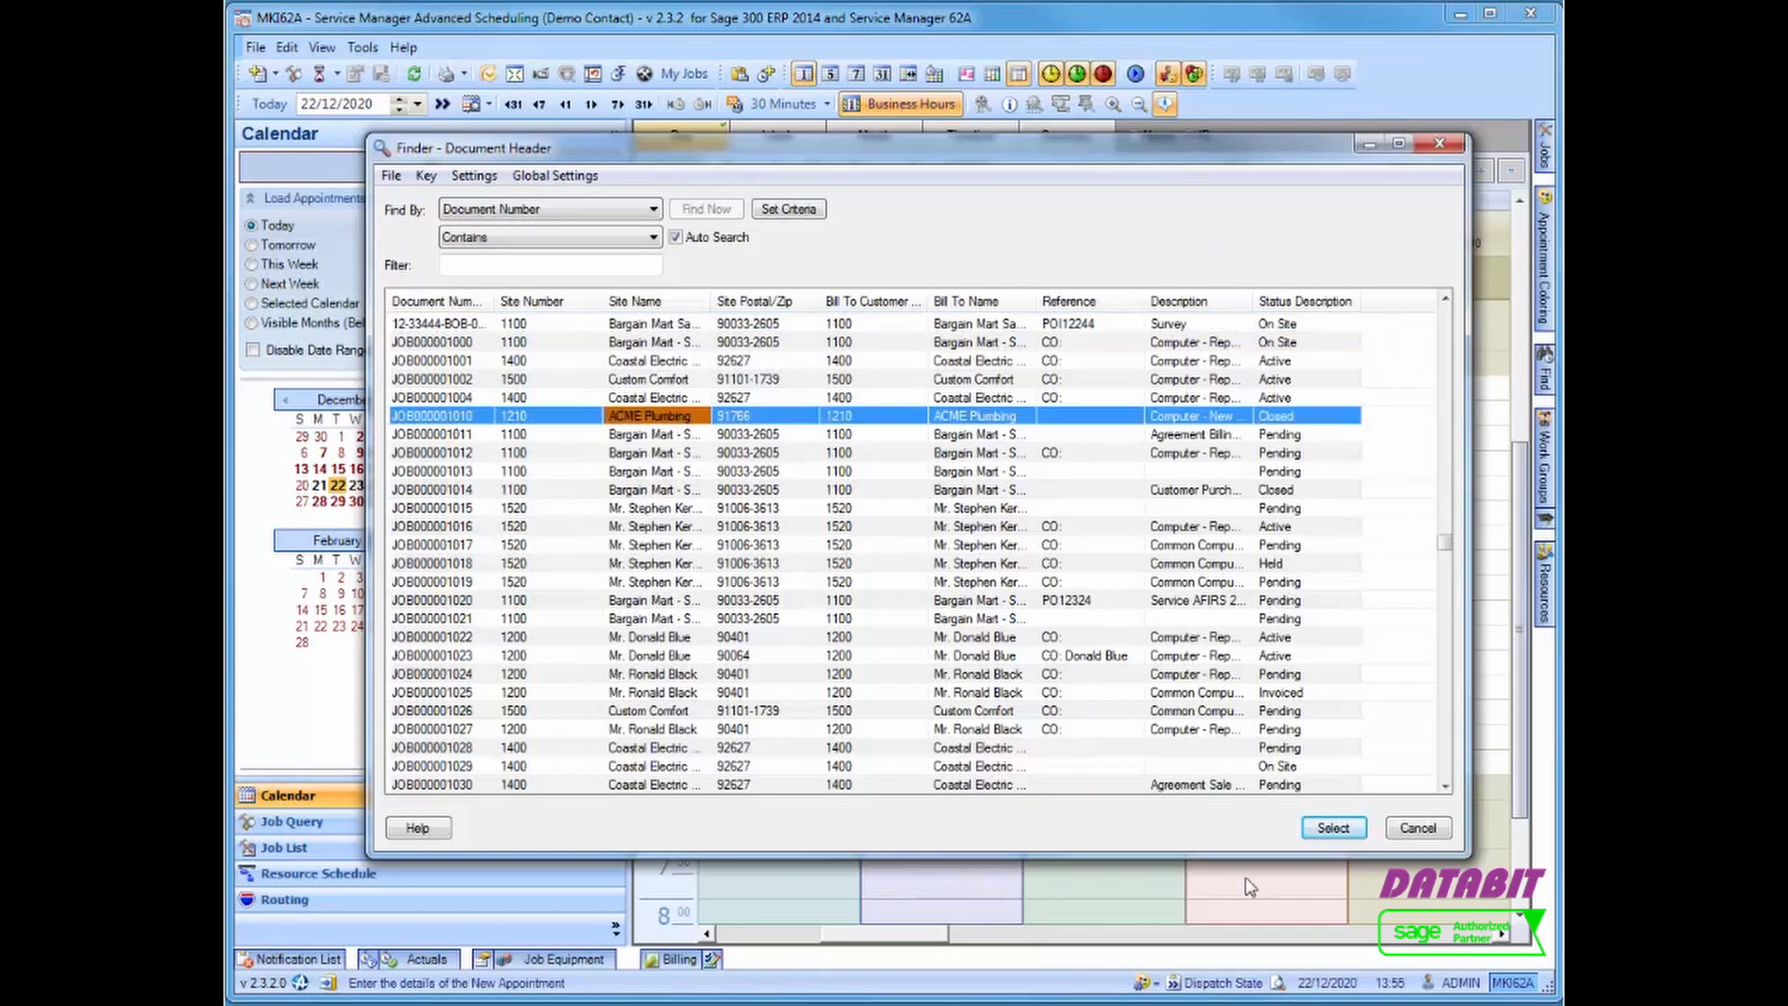
click(1333, 828)
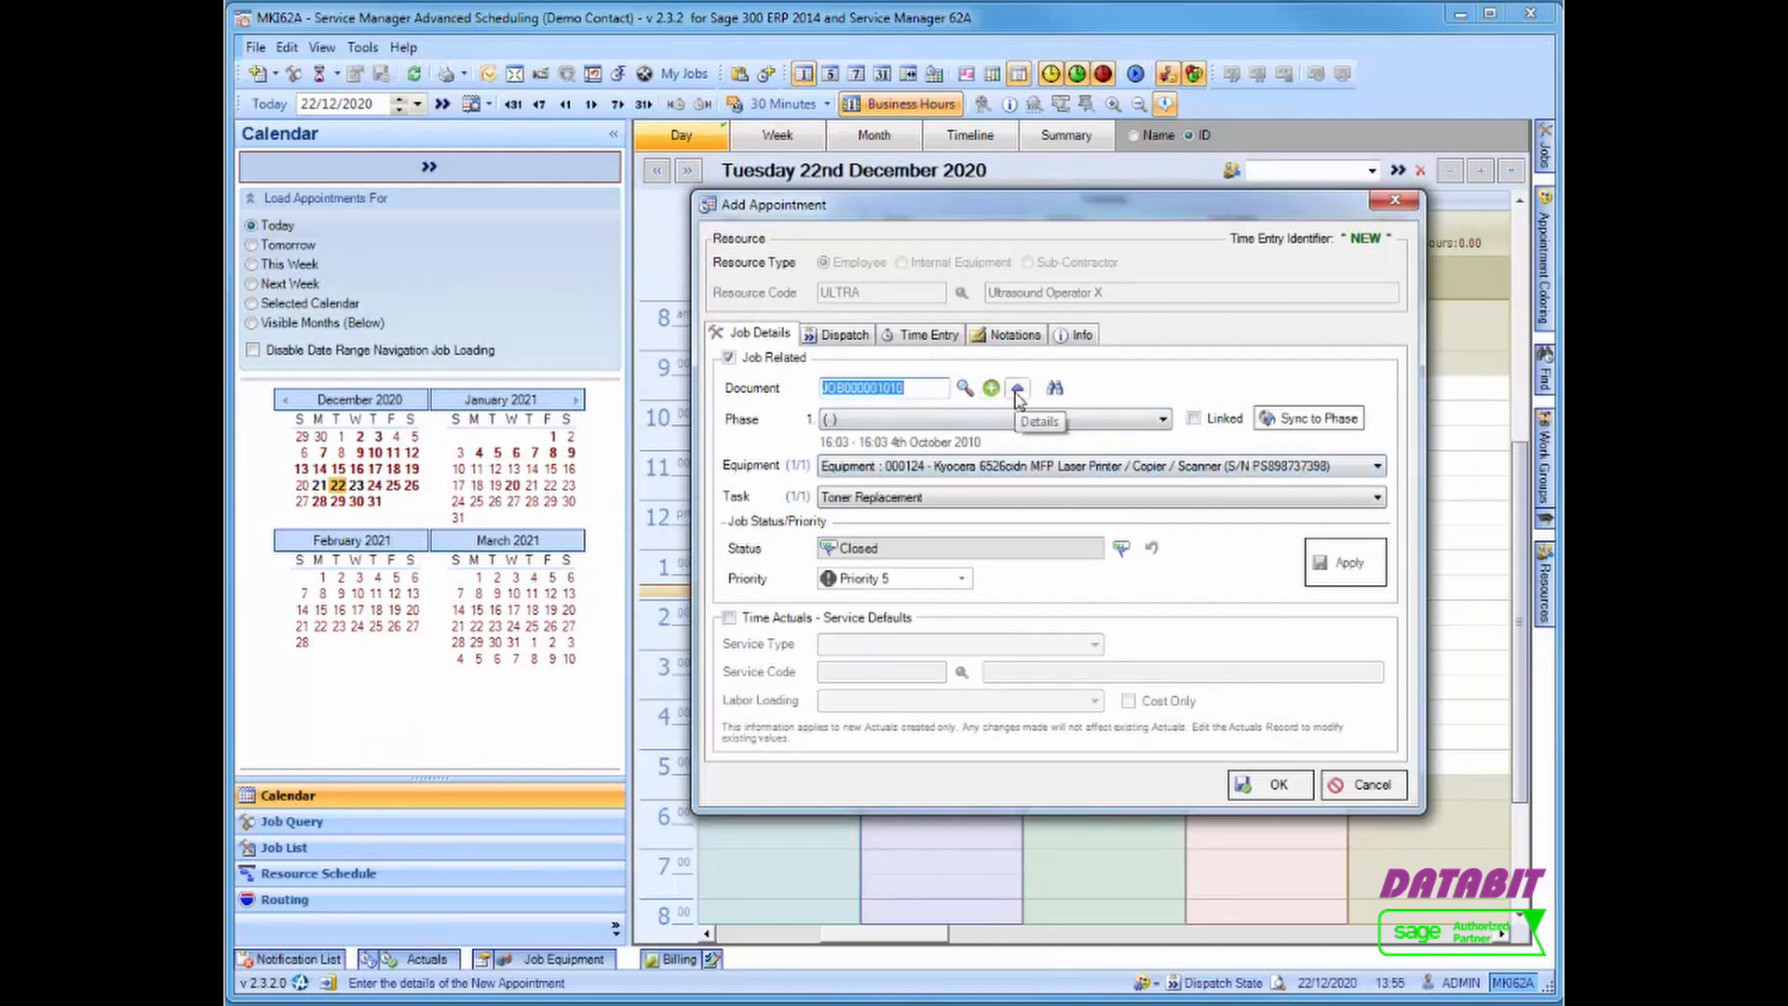
Set the dispatch state to Dispatched to Assignee and the appointment's estimated end time to 14:00
click(844, 334)
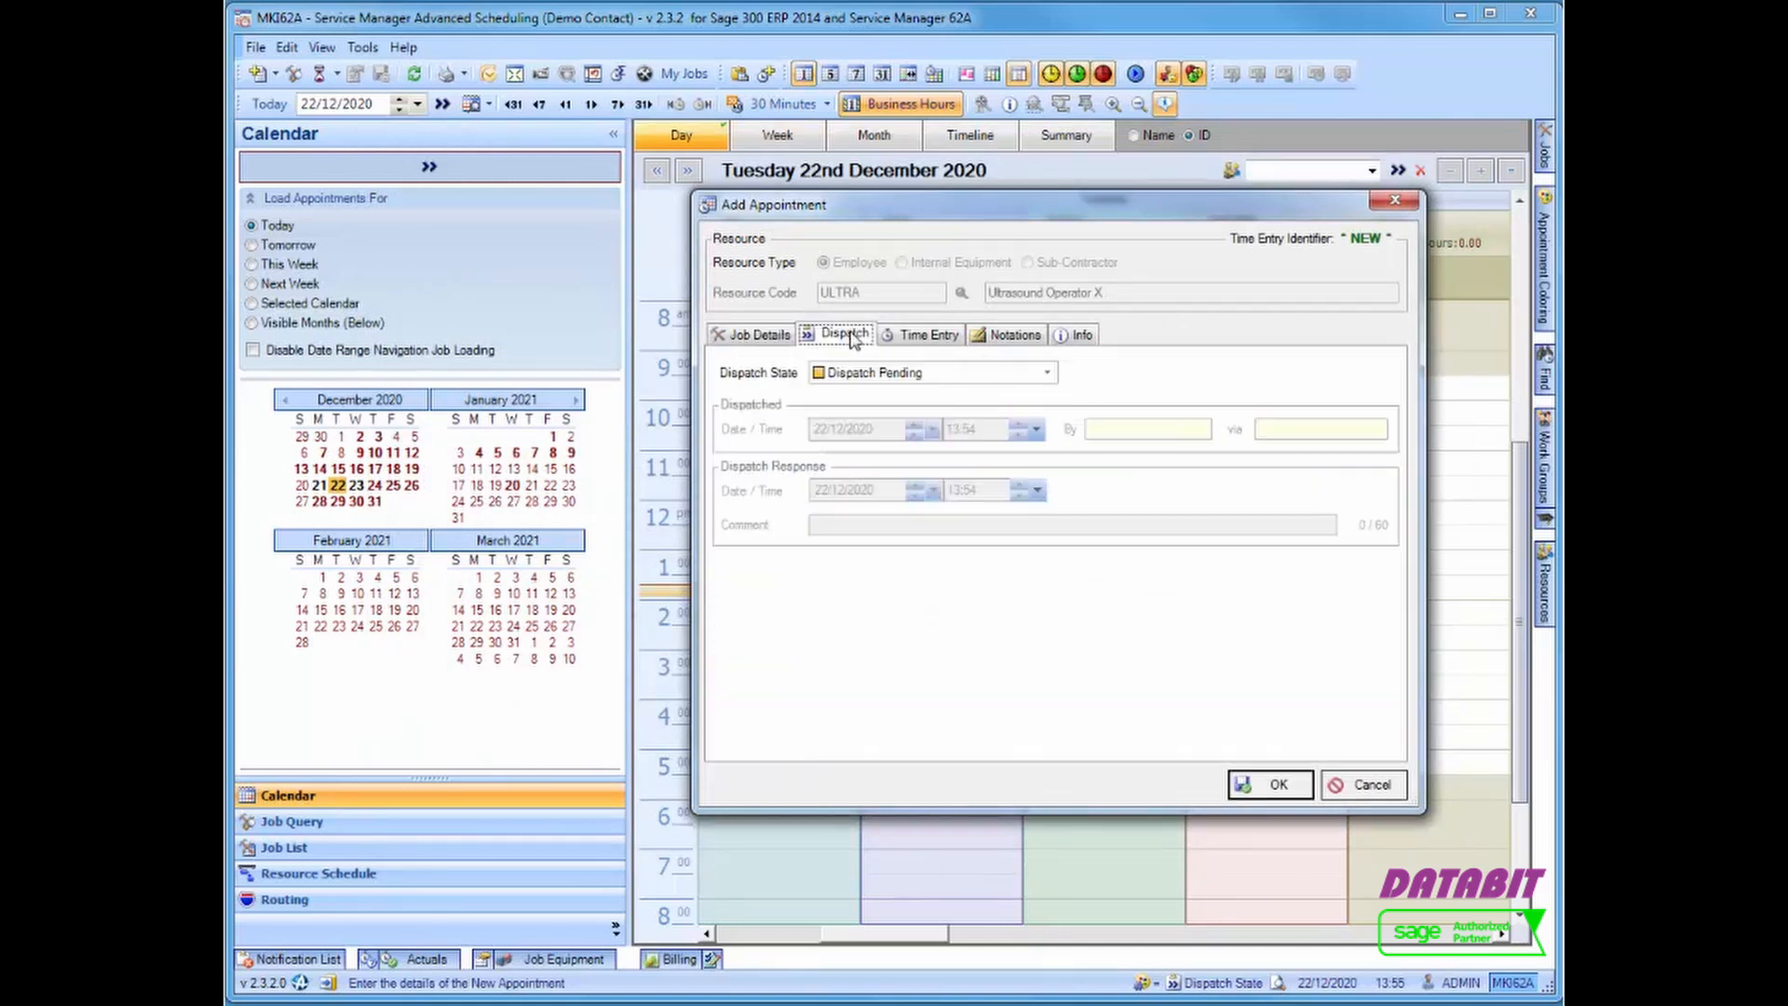
click(935, 375)
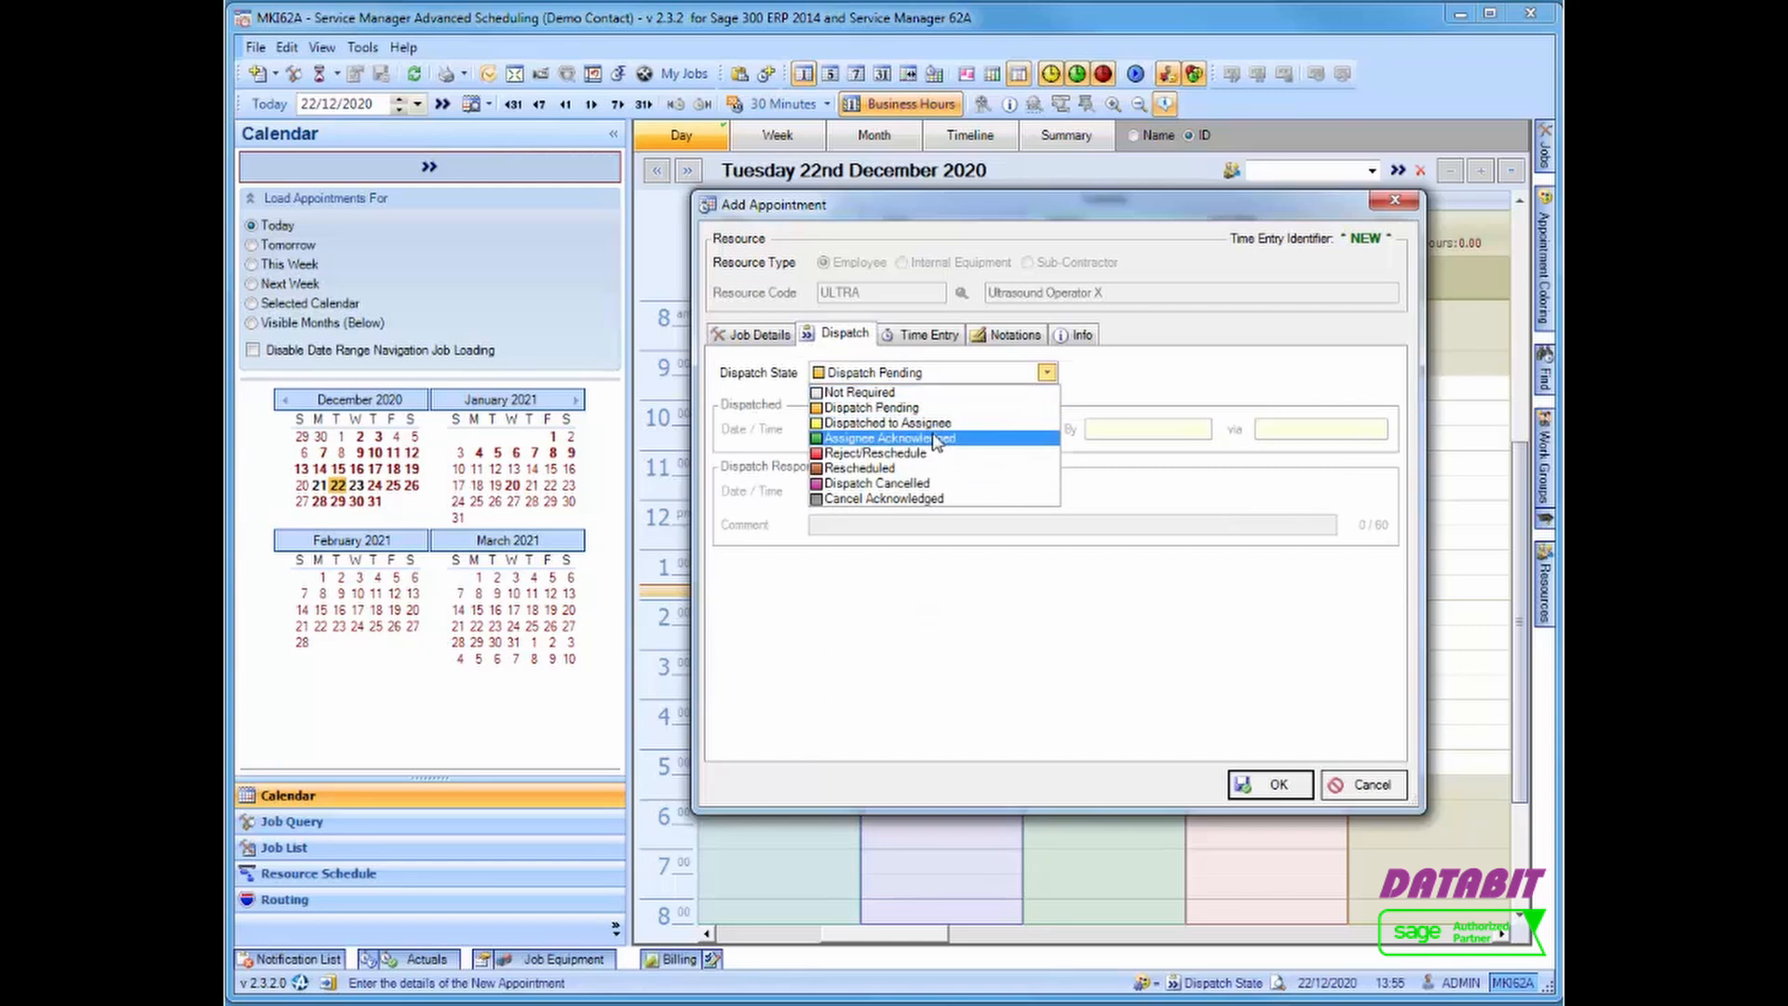
click(933, 427)
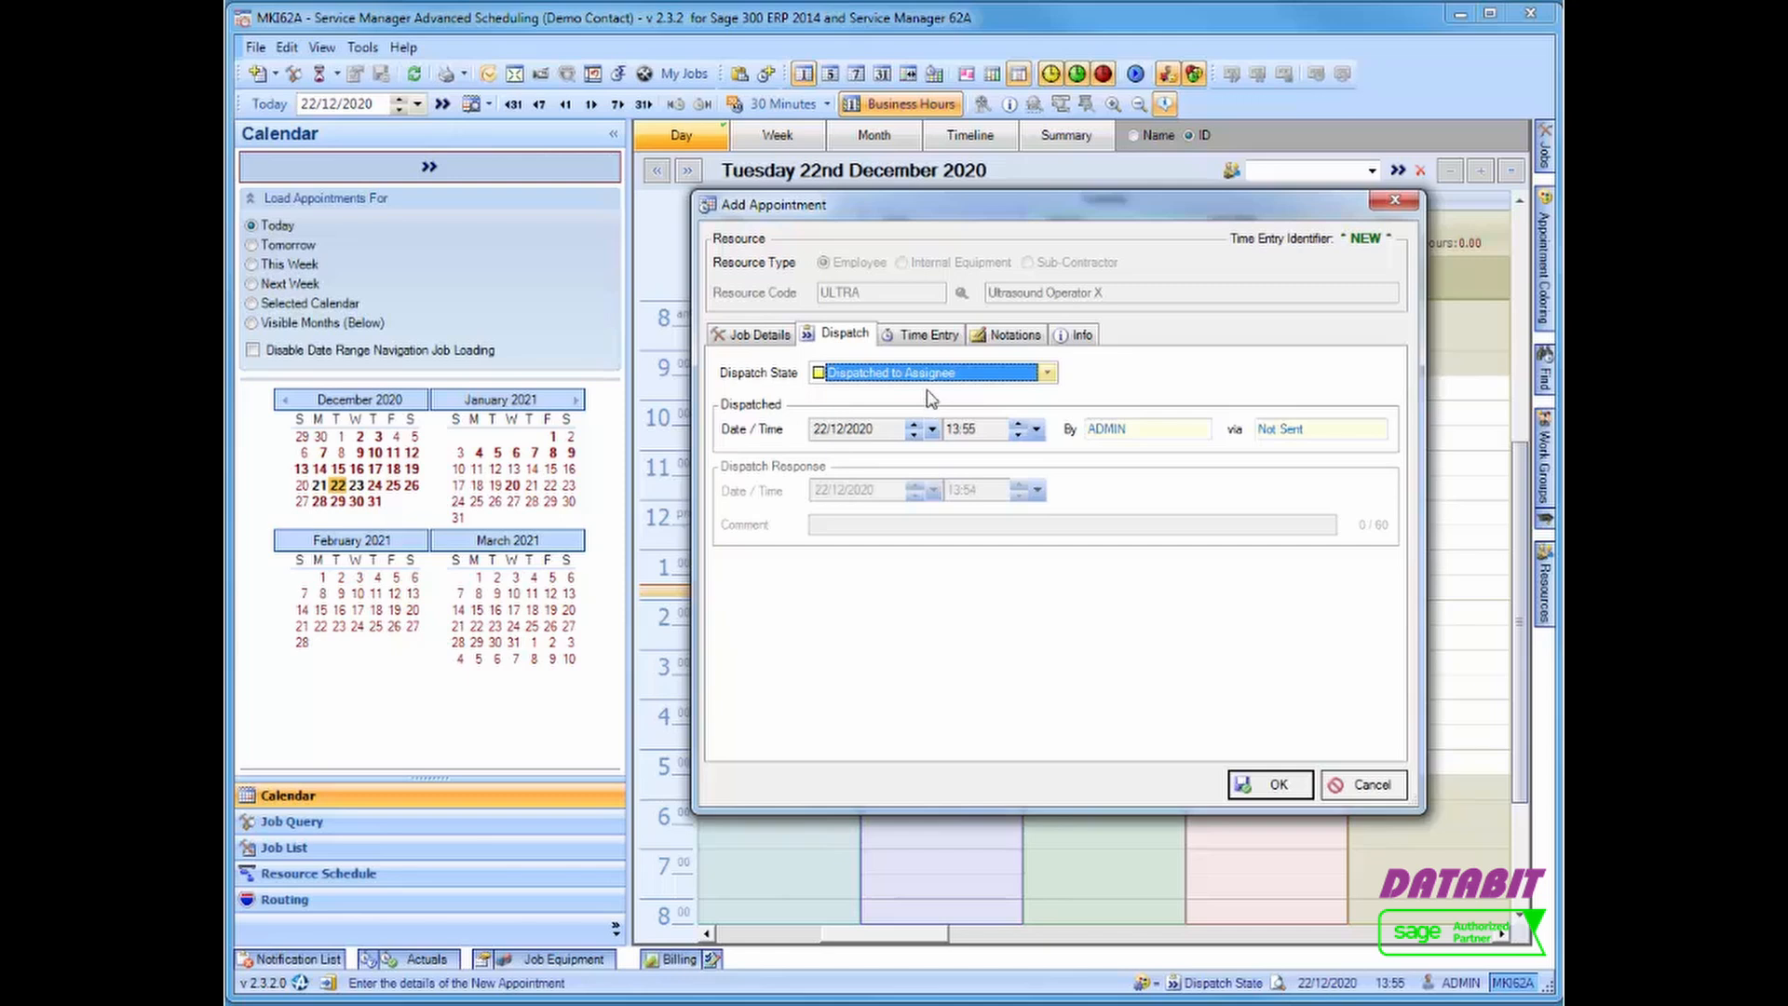
click(929, 343)
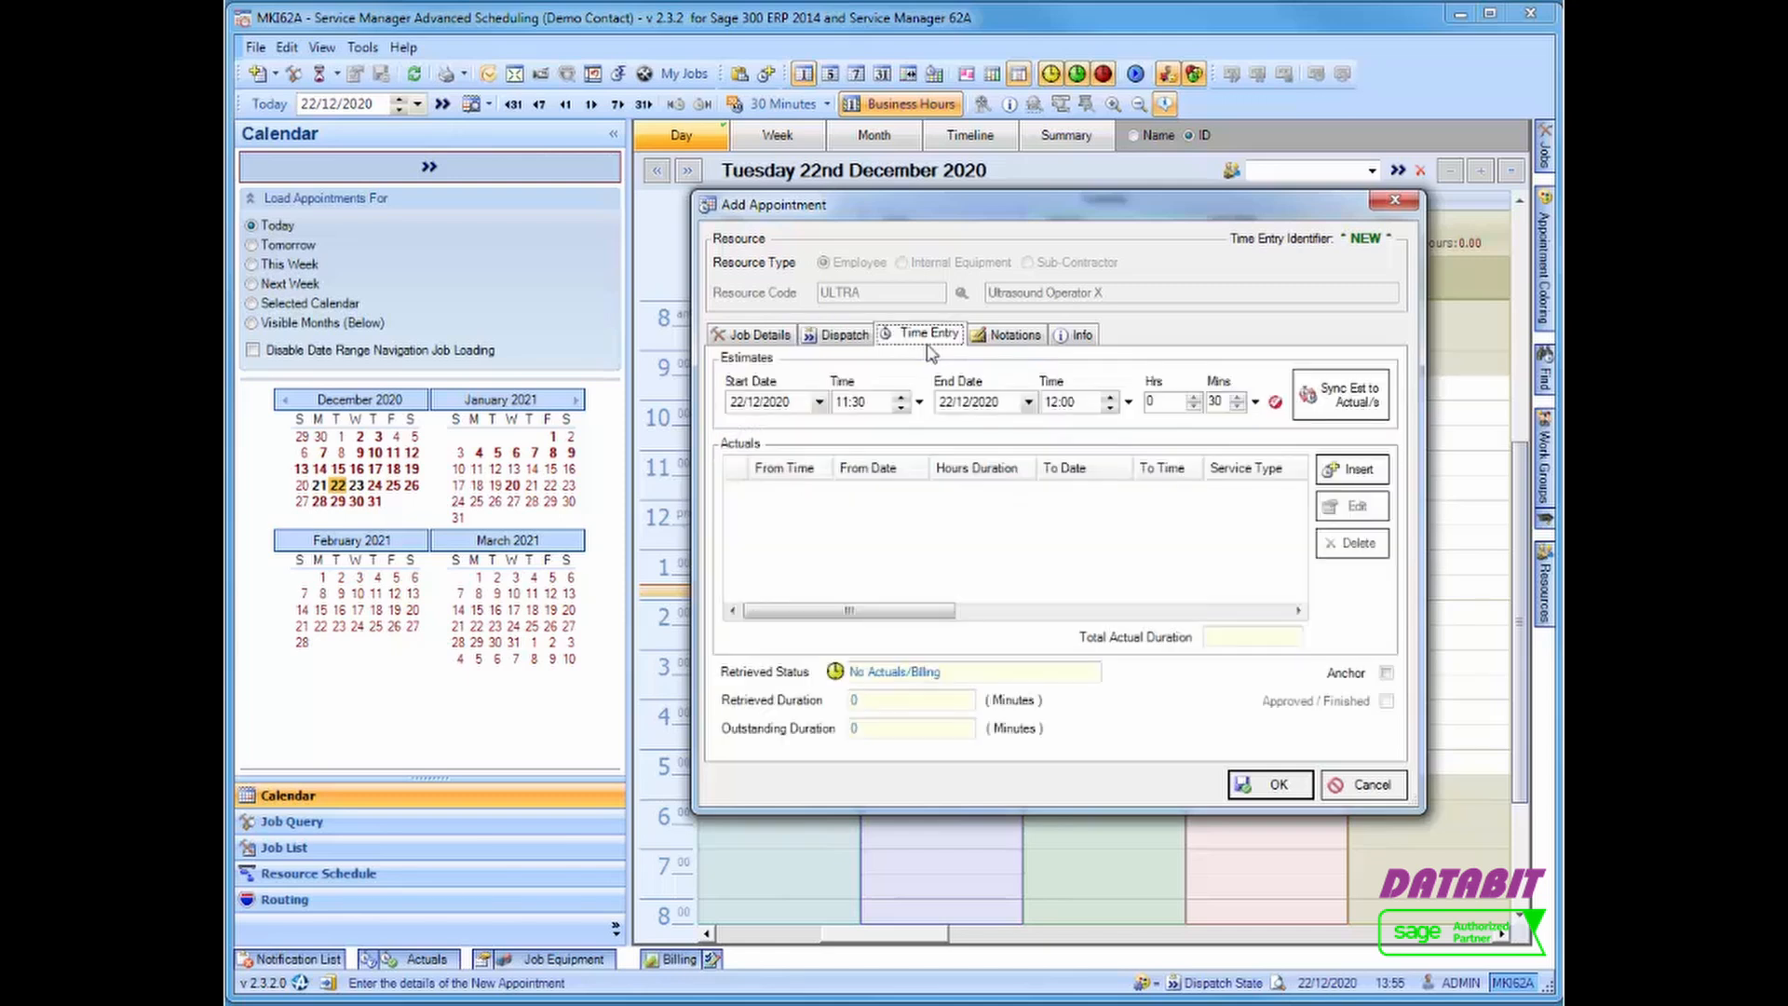
click(1110, 397)
Insert a notation reading "Notation" on the appointment and look through its Objects and Follow-Up sections
click(1015, 336)
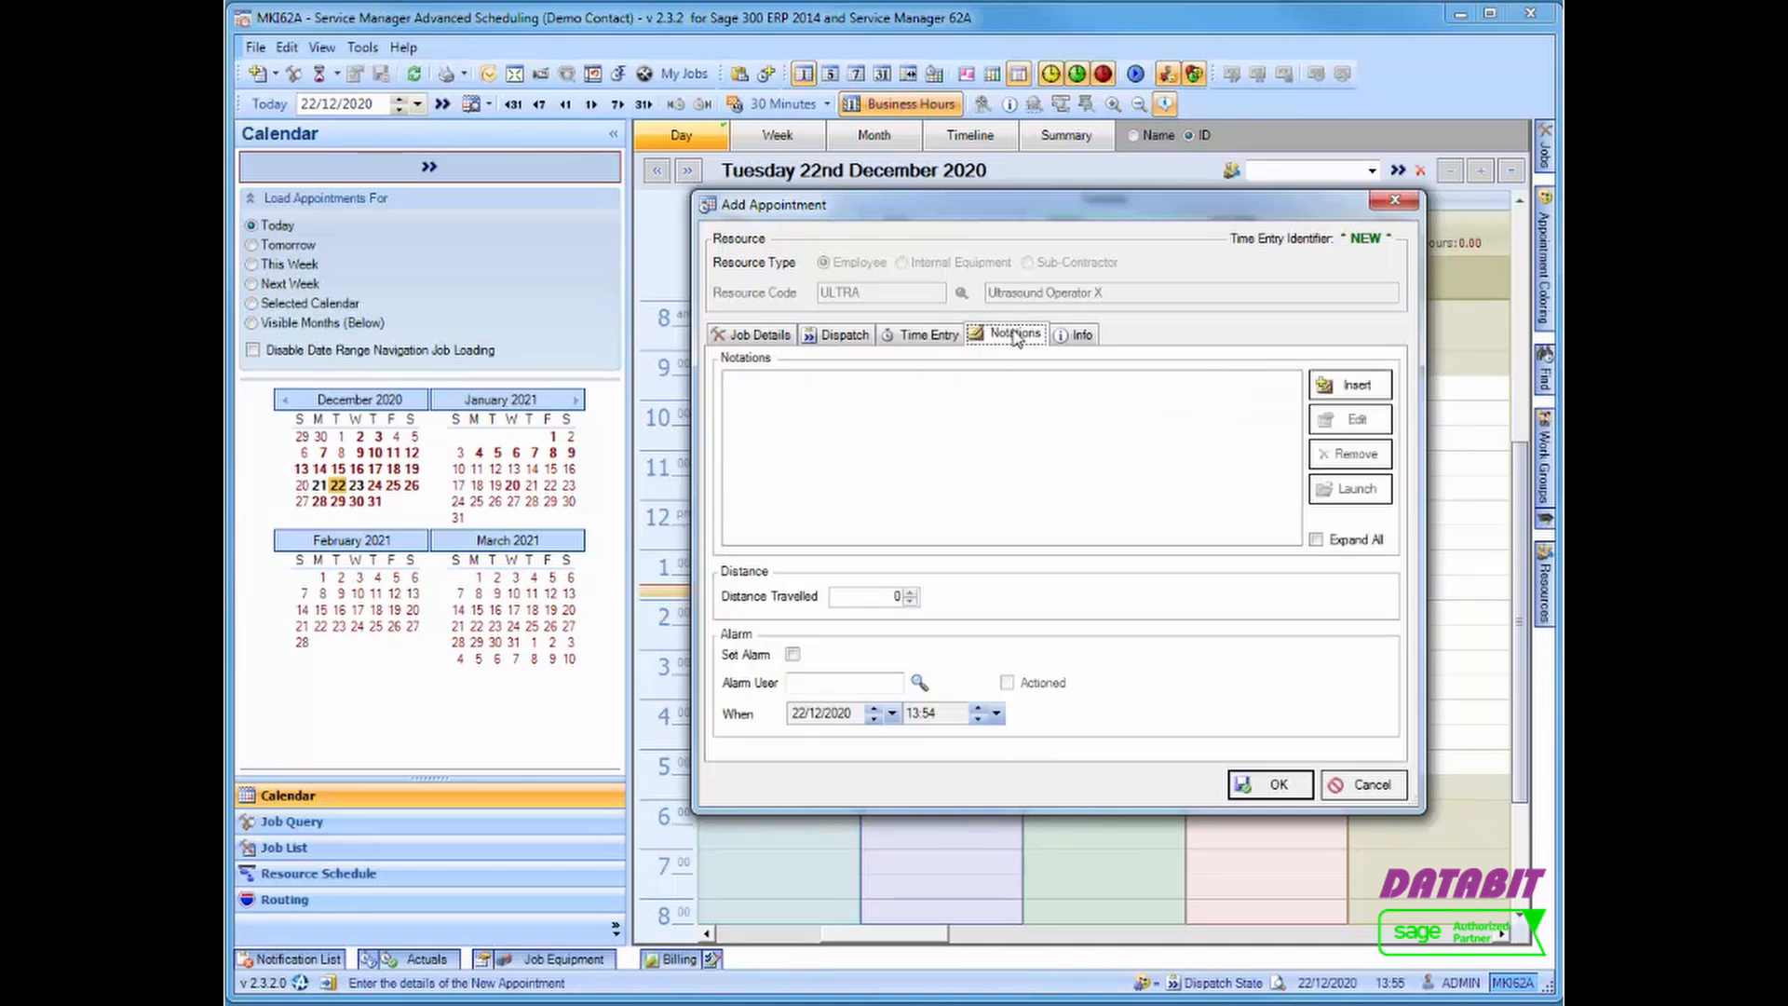
click(1337, 396)
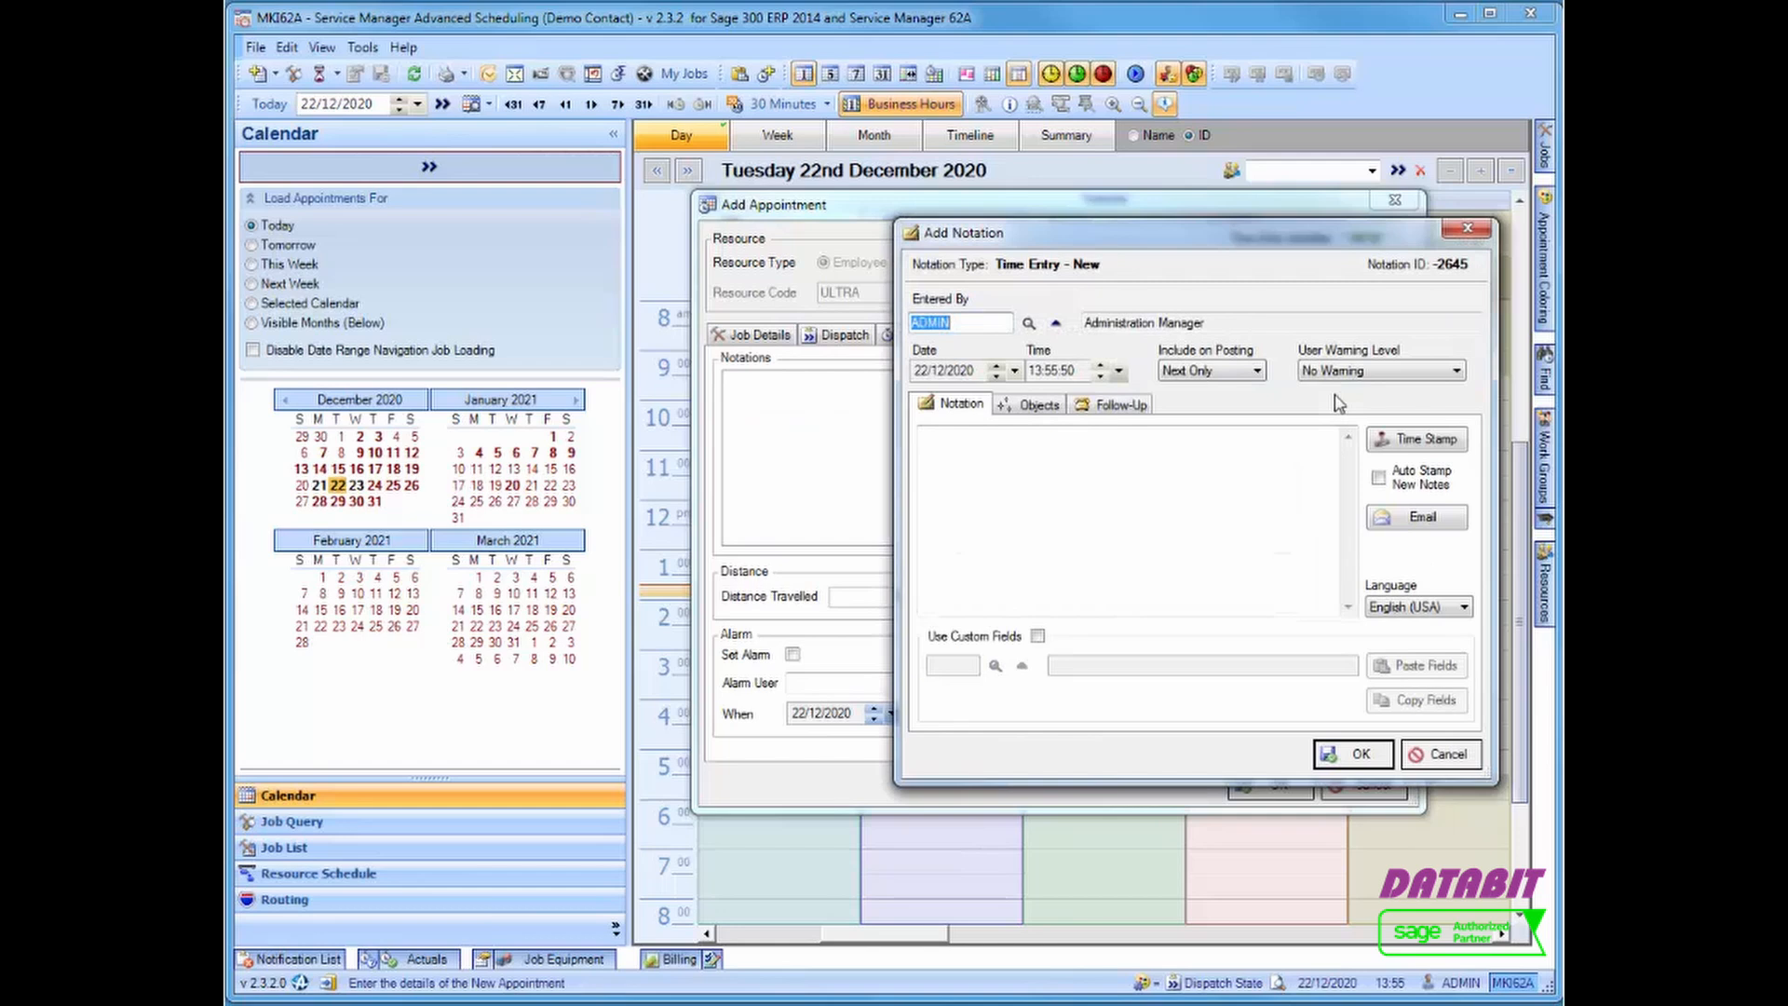
click(1213, 477)
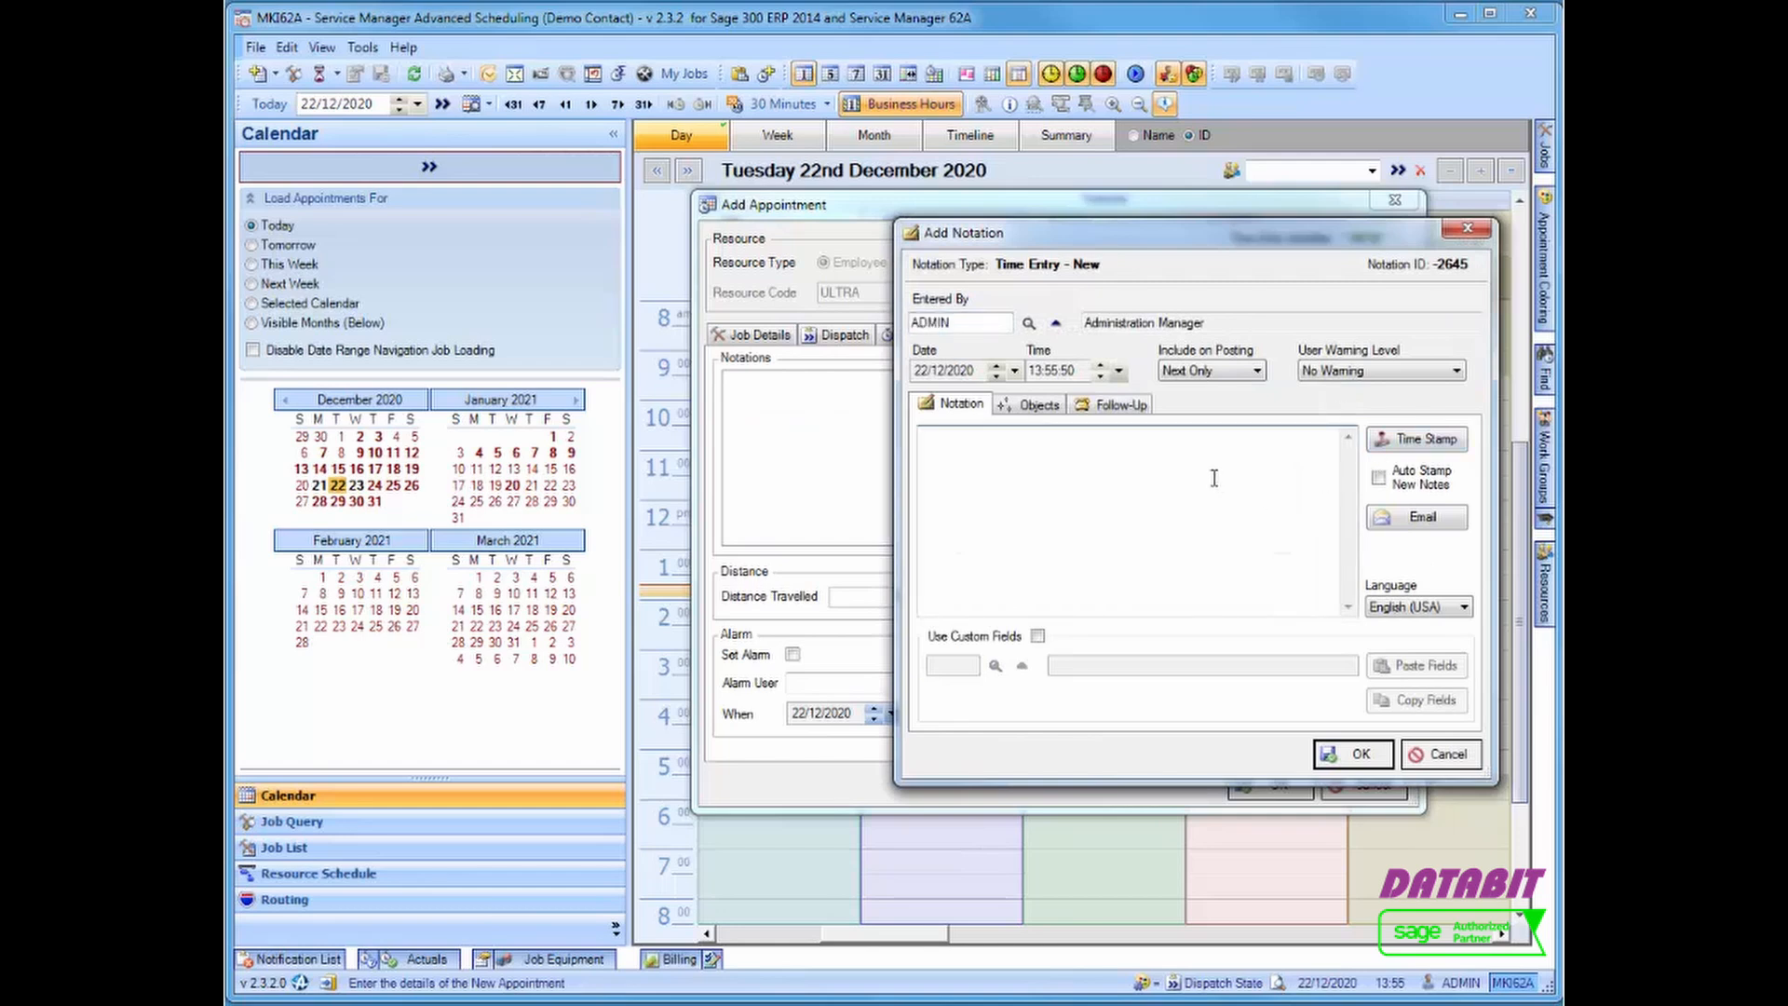
text(Notation)
click(1054, 406)
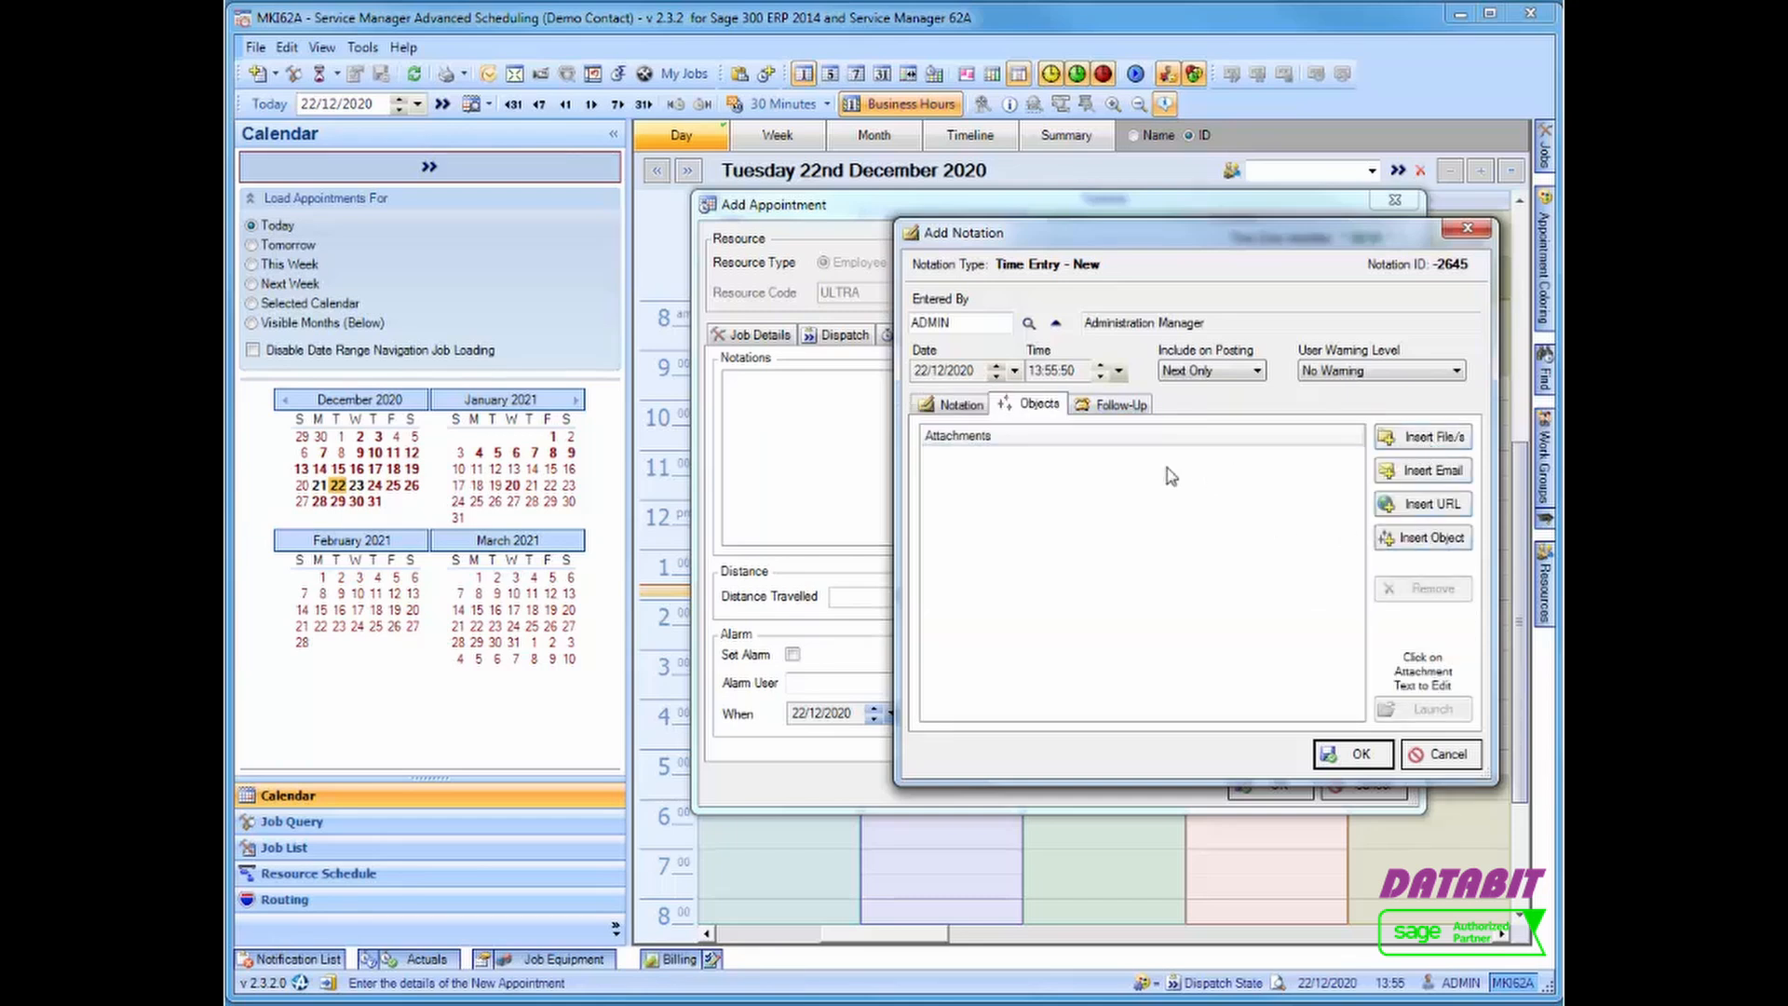
click(1118, 408)
click(950, 406)
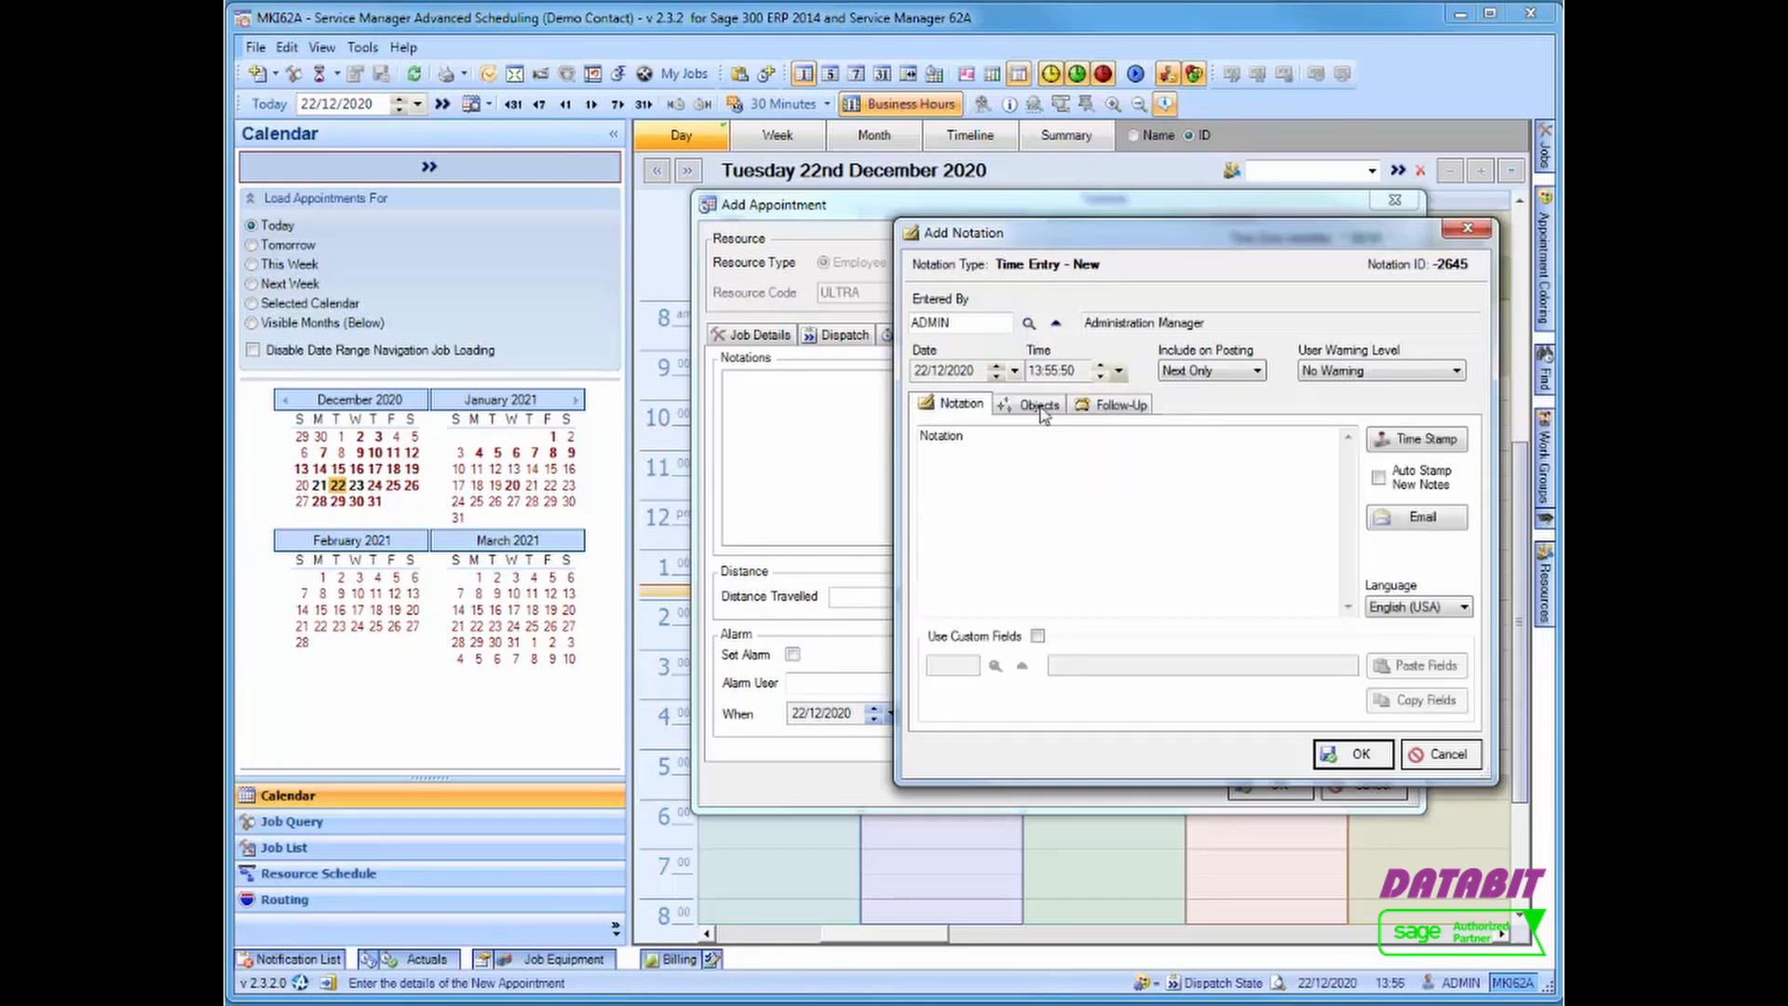
Keep the notation's posting option at Next Only and warning level at No Warning, and save the notation and the appointment
click(1237, 377)
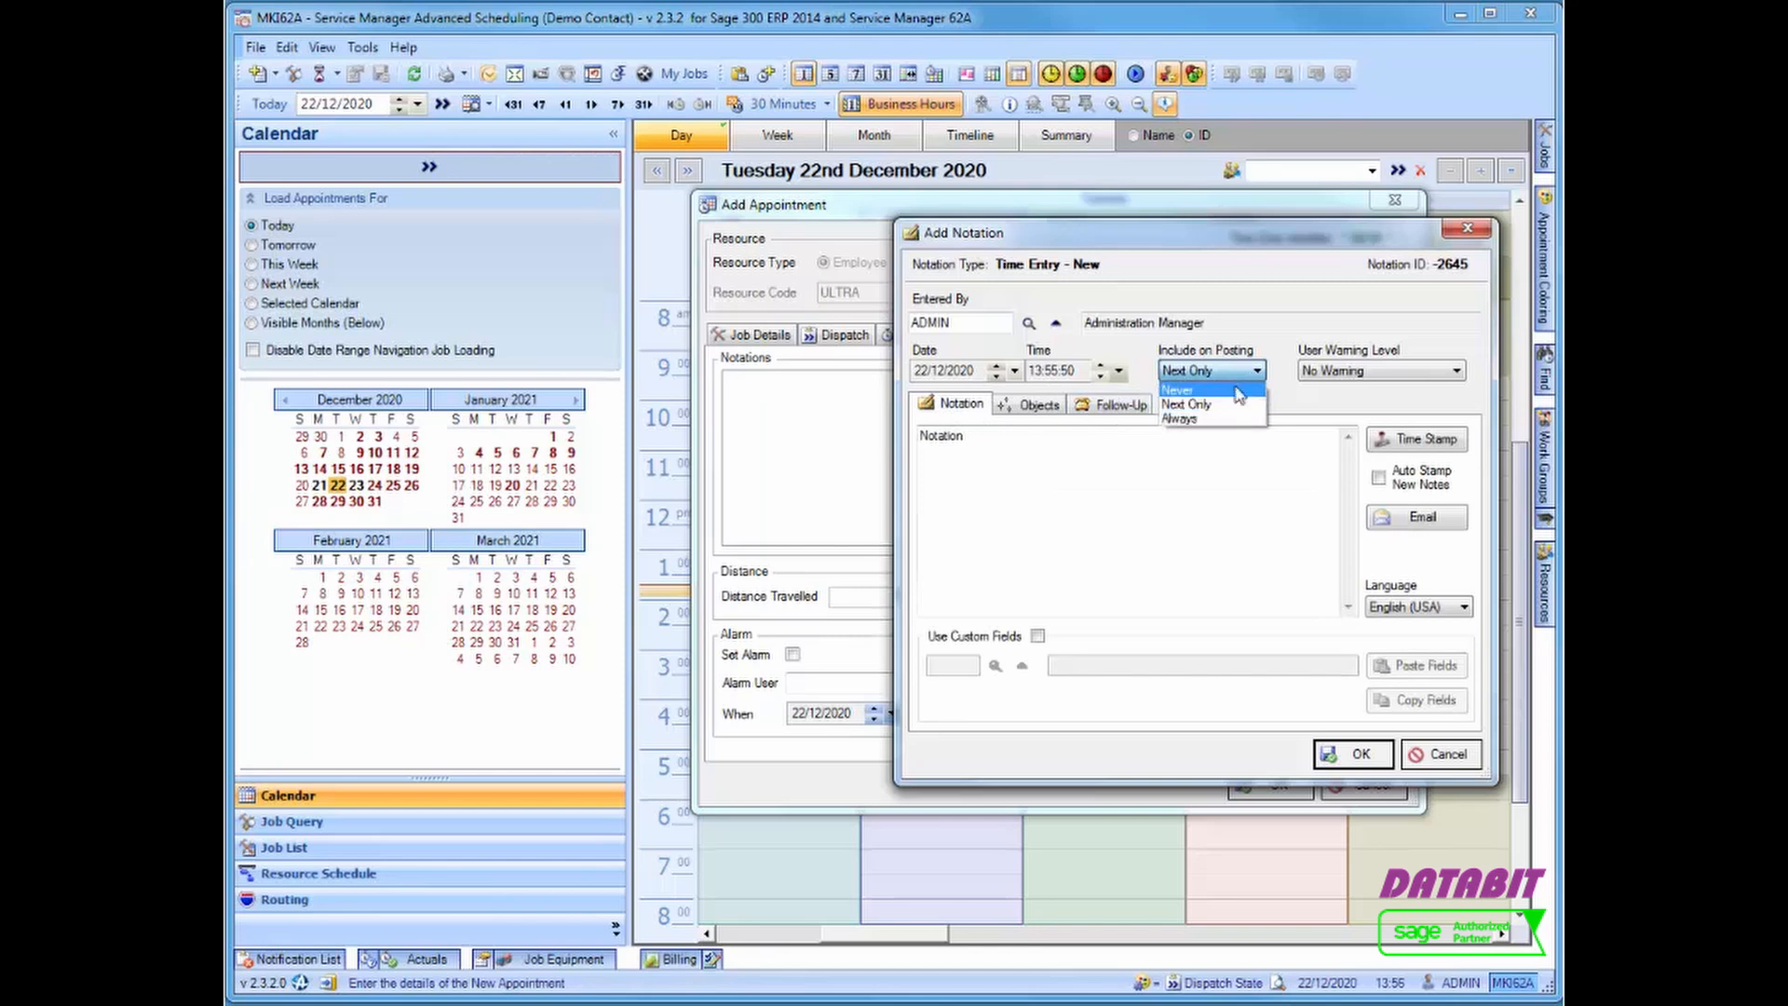
click(1239, 378)
click(1344, 372)
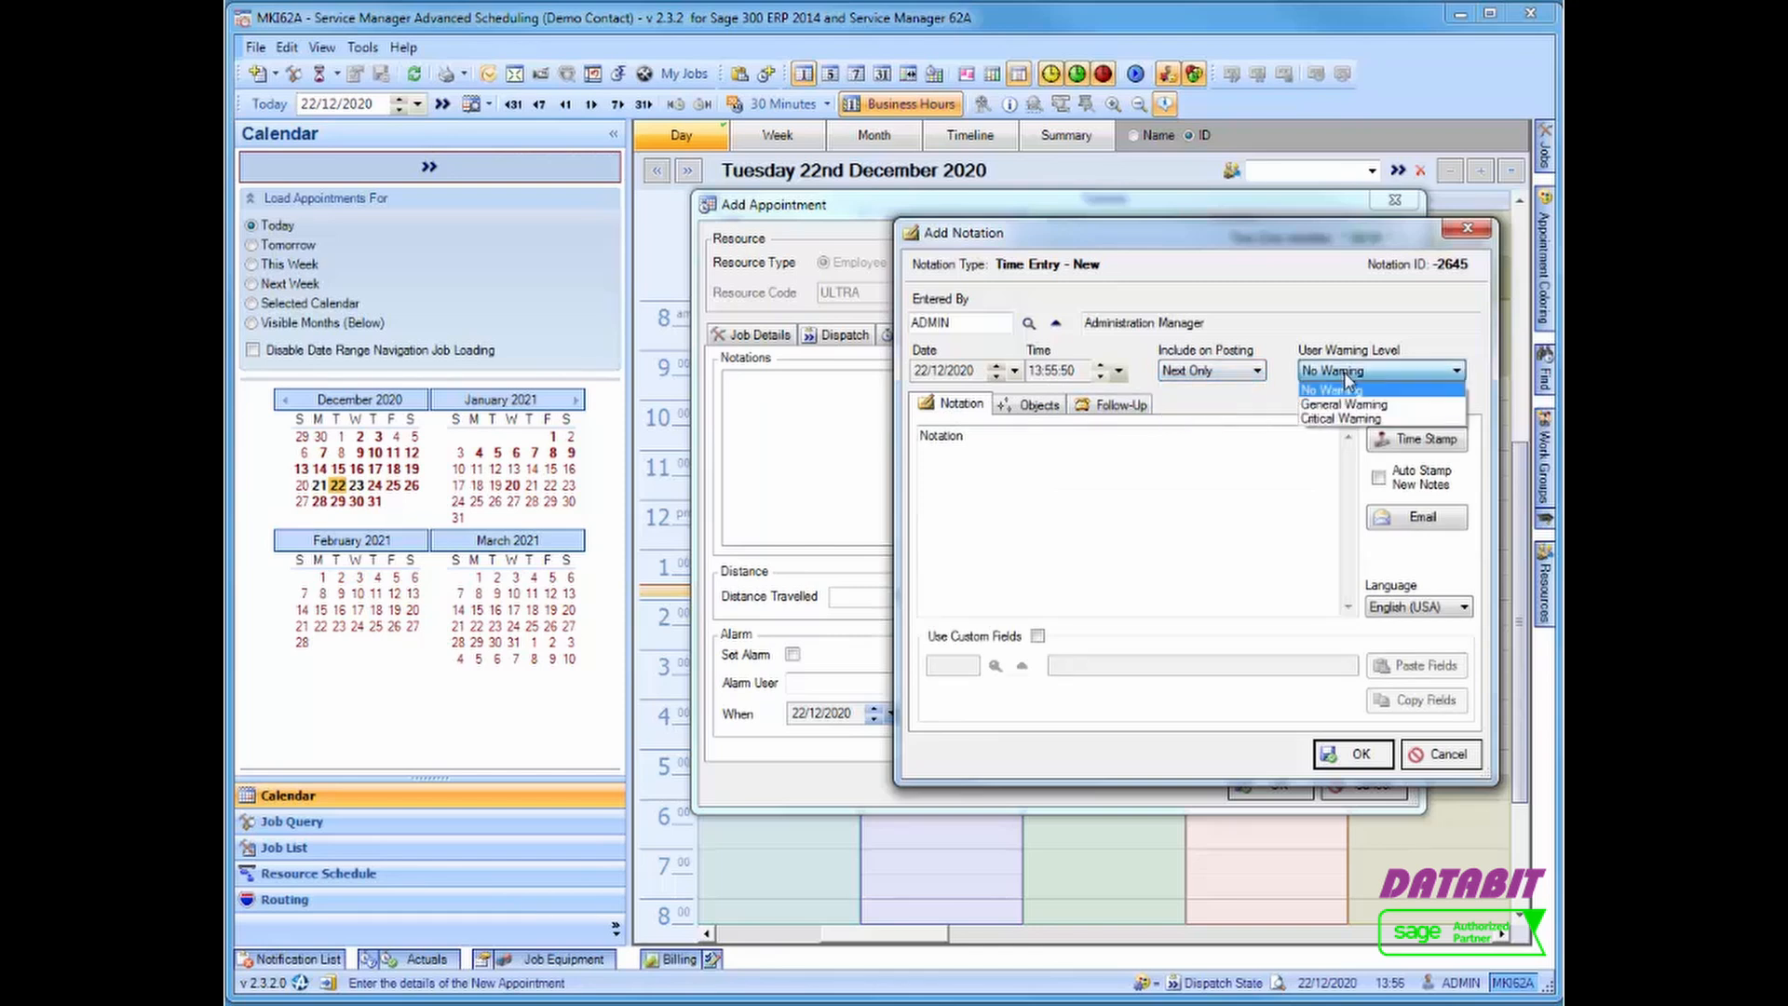
click(1346, 388)
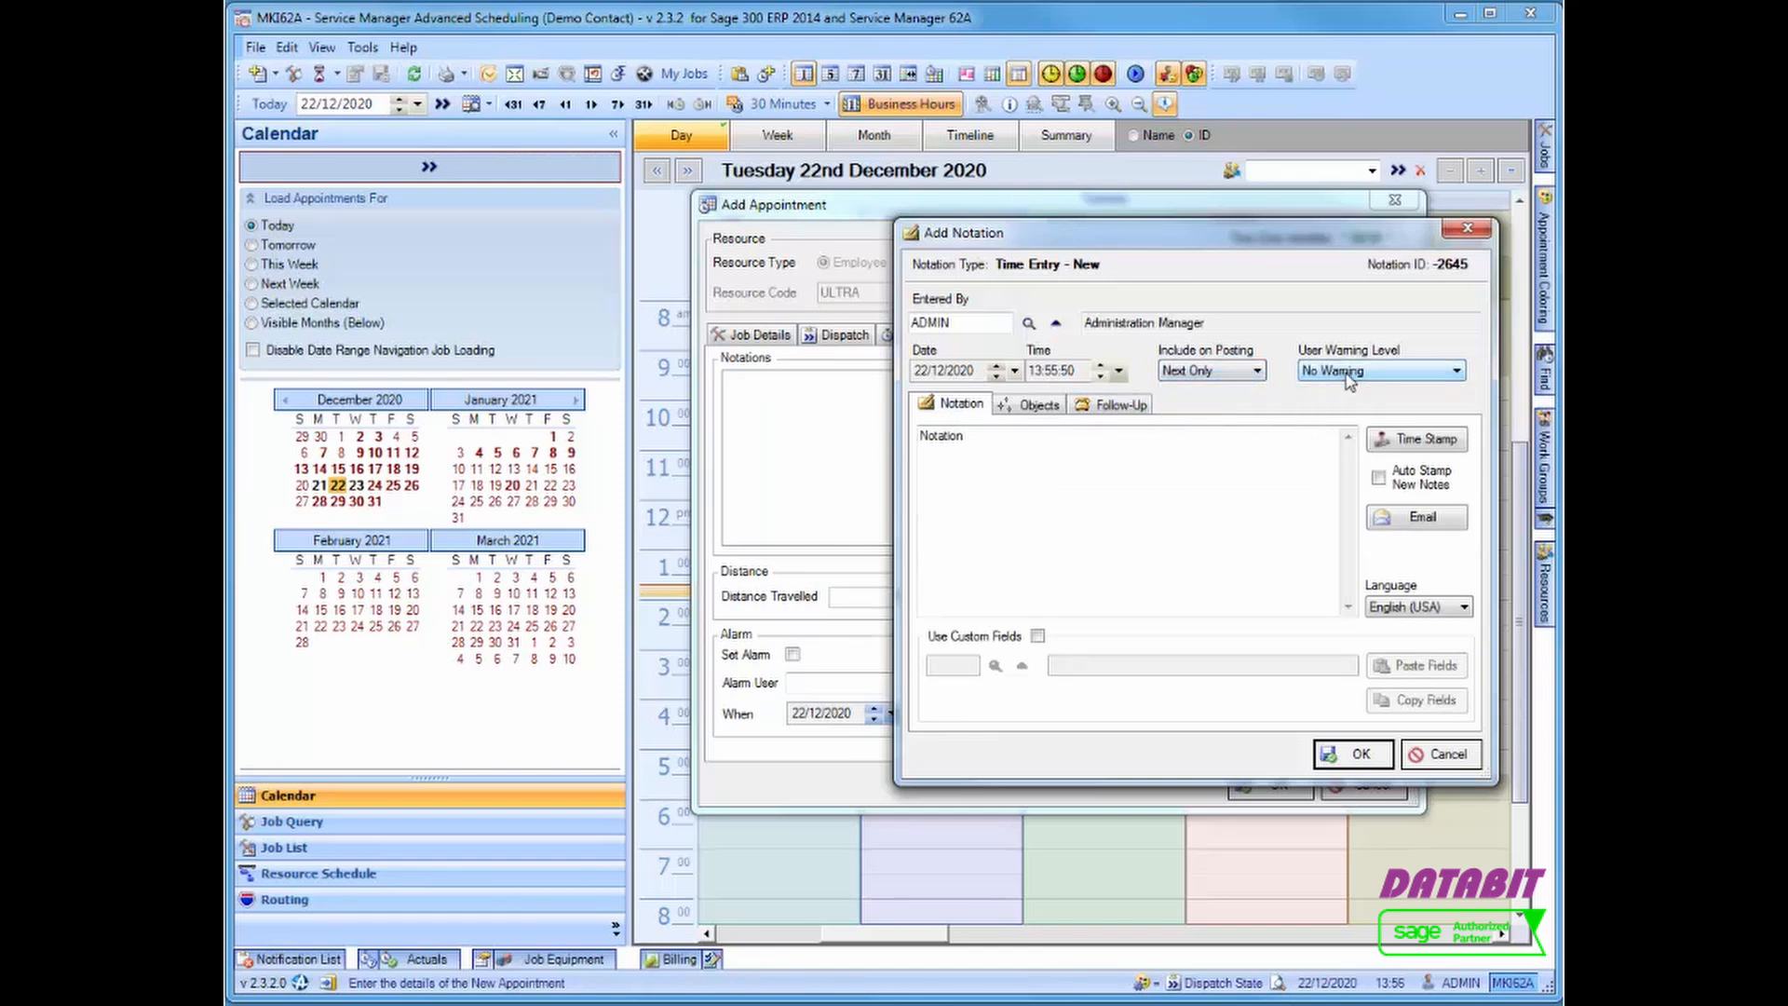
click(1359, 757)
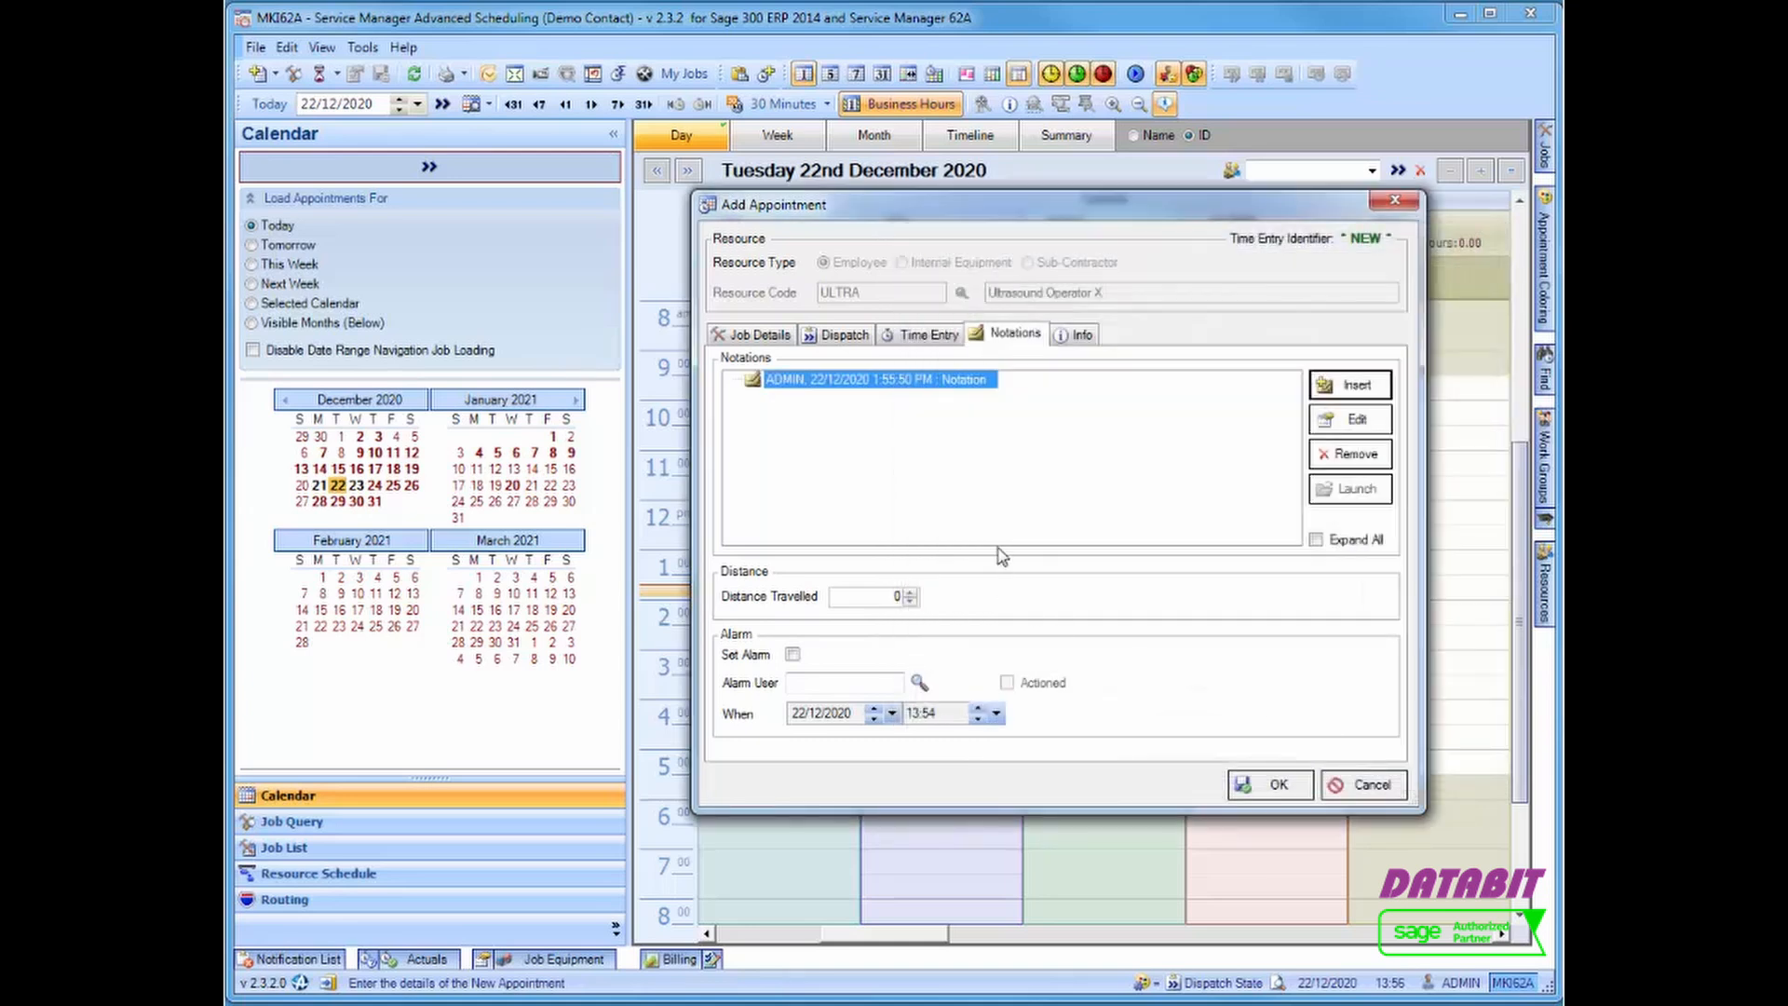
click(1274, 784)
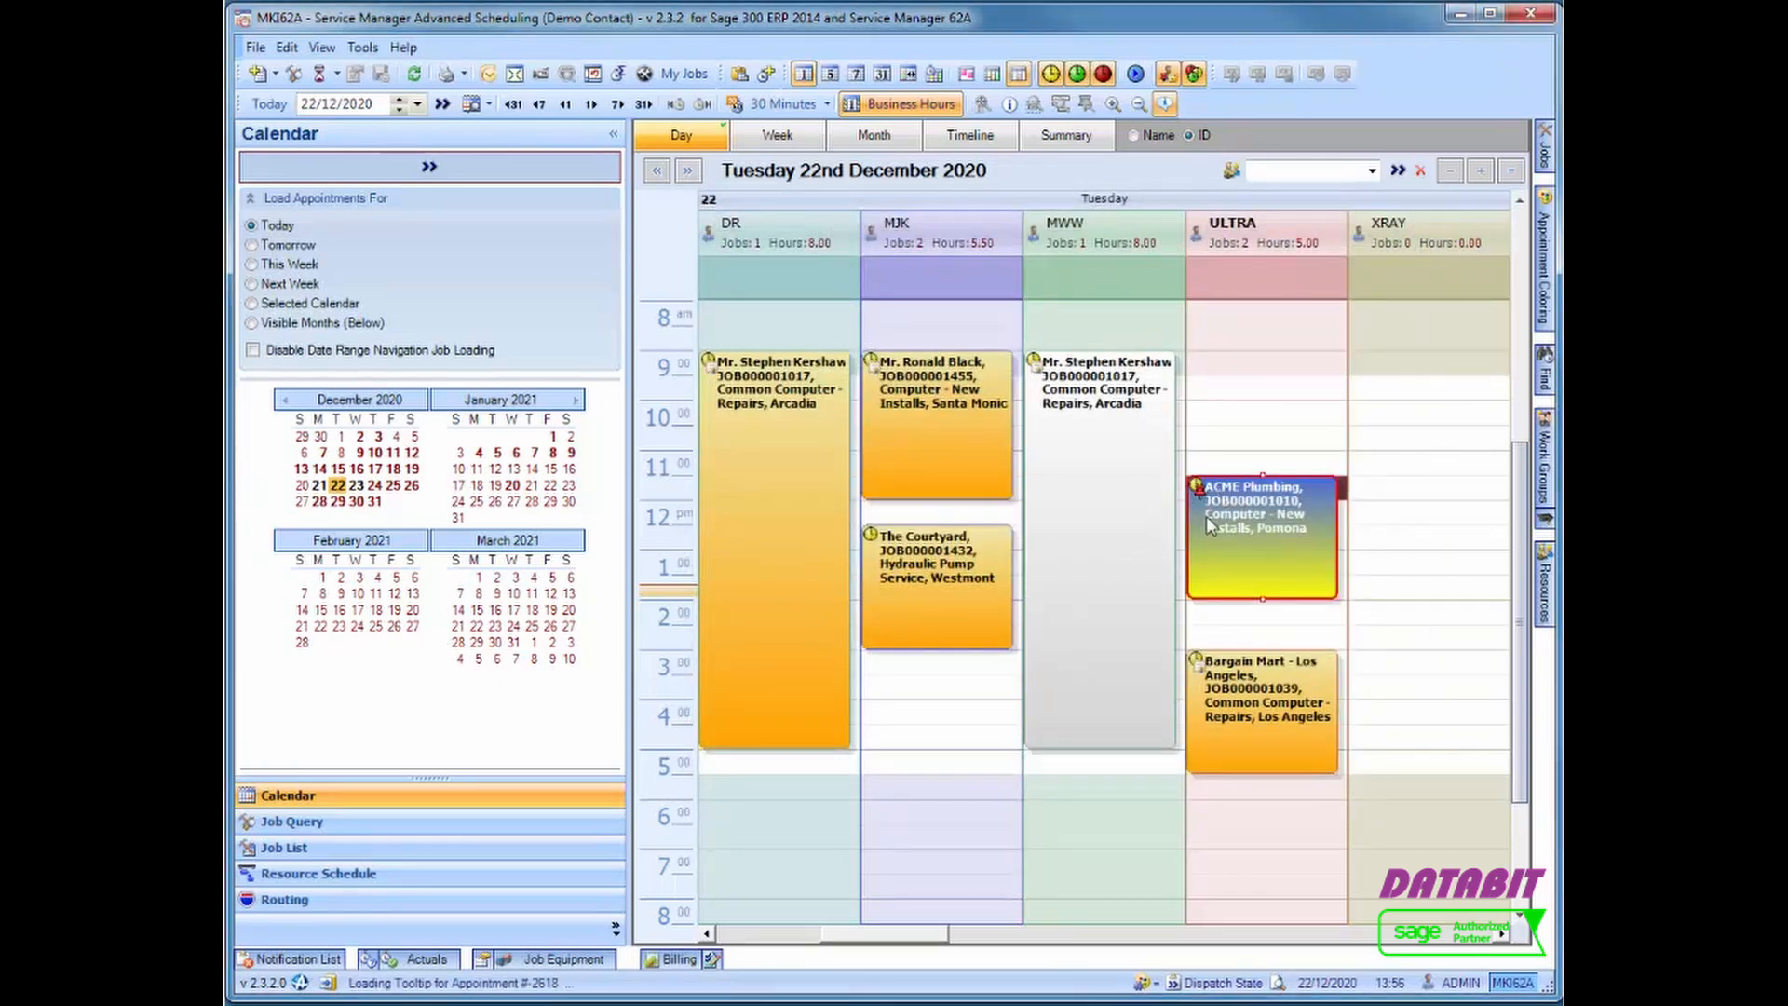
Stretch ULTRA's JOB000001010 appointment in the day view so it runs from 10:00 AM to 3:00 PM
mouse_move(1205, 516)
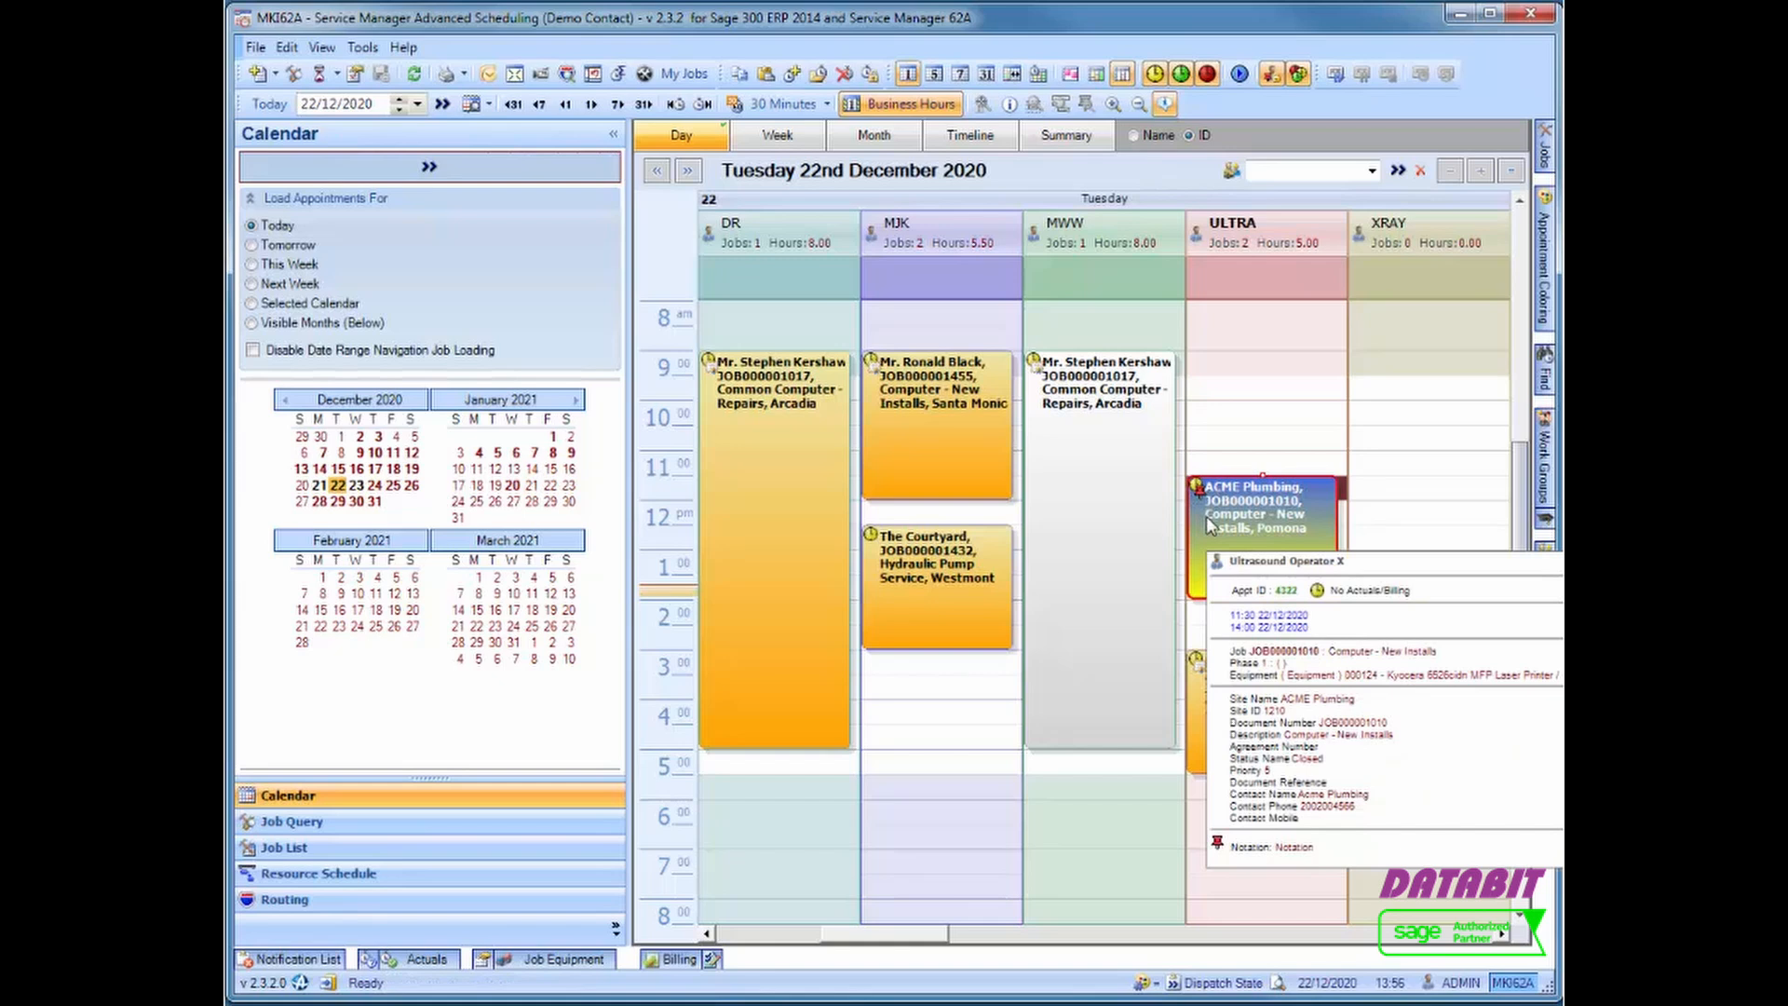
mouse_move(481, 965)
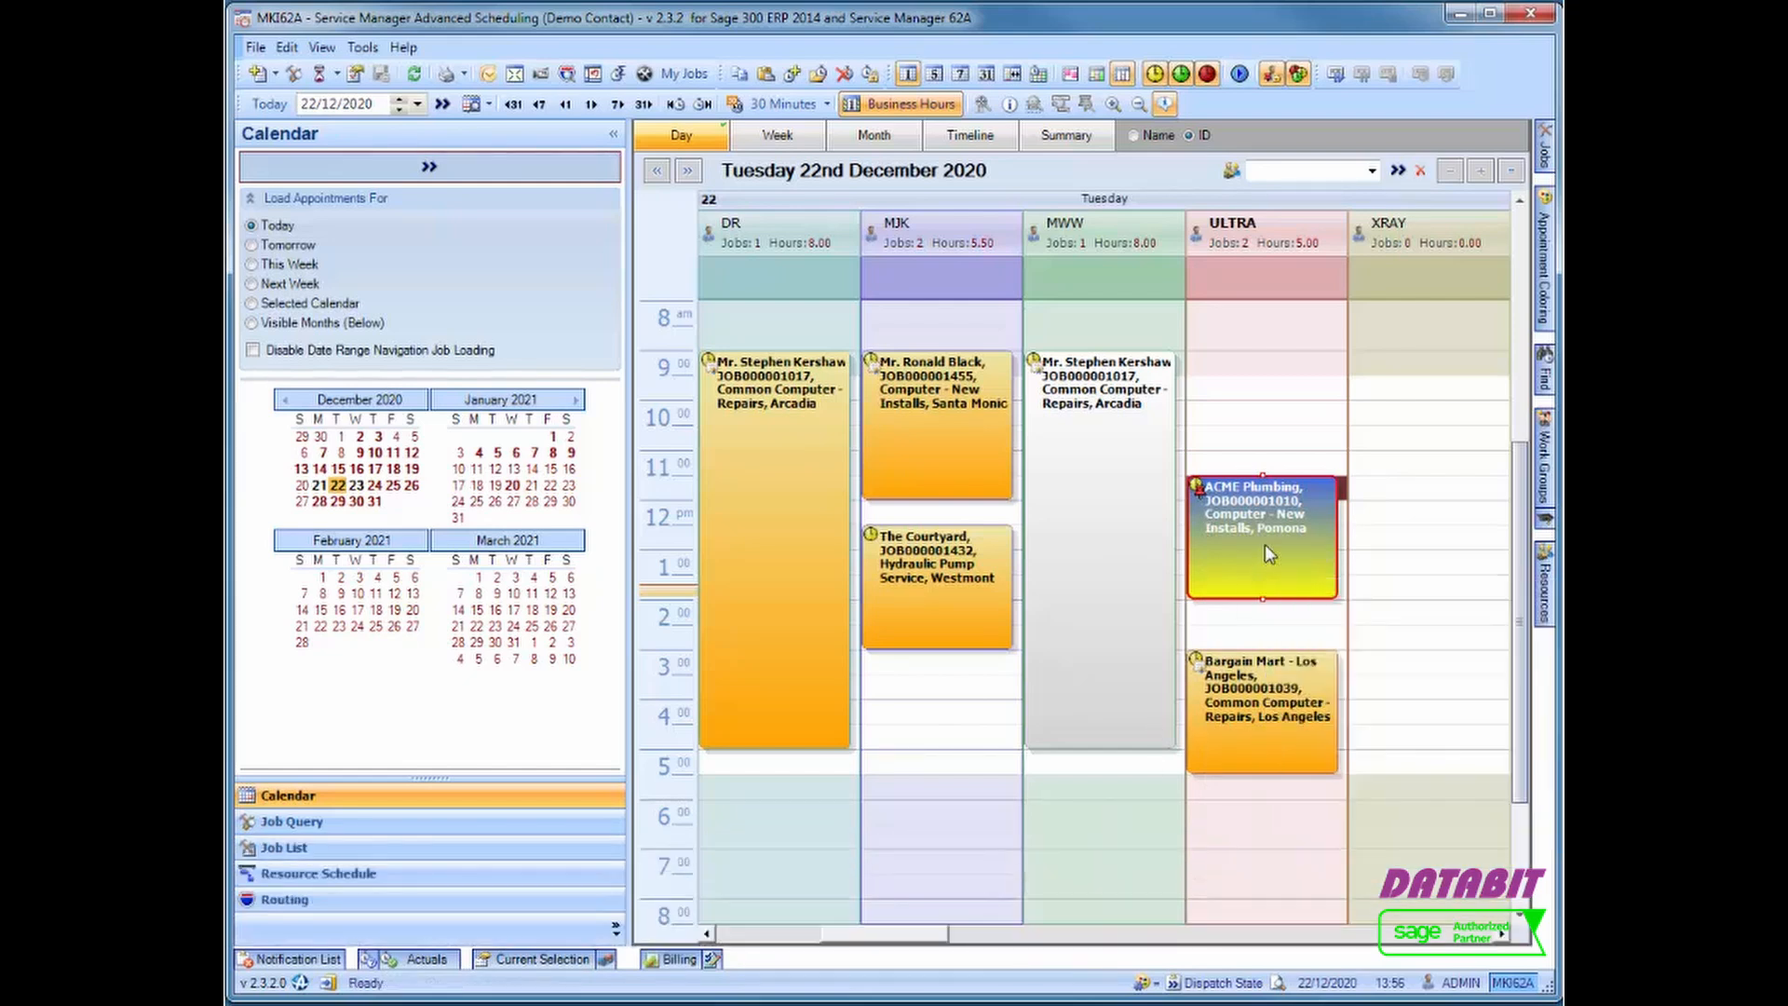
drag(1262, 599, 1264, 643)
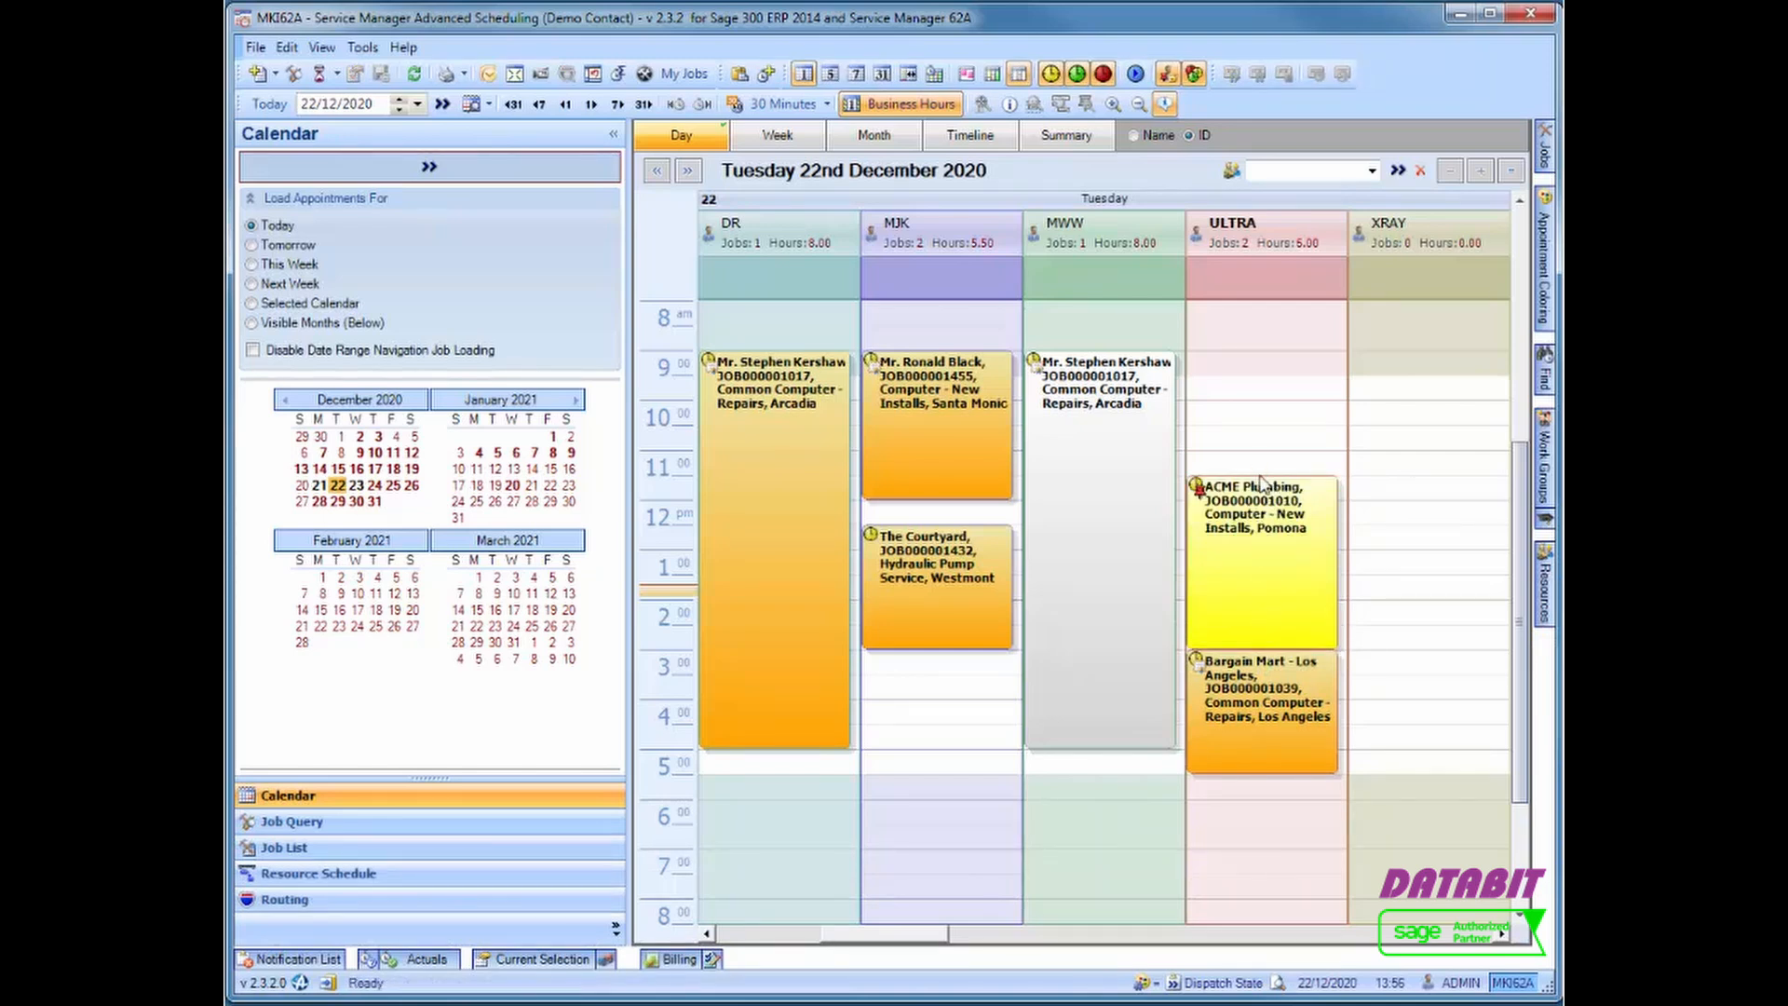
drag(1261, 479, 1261, 403)
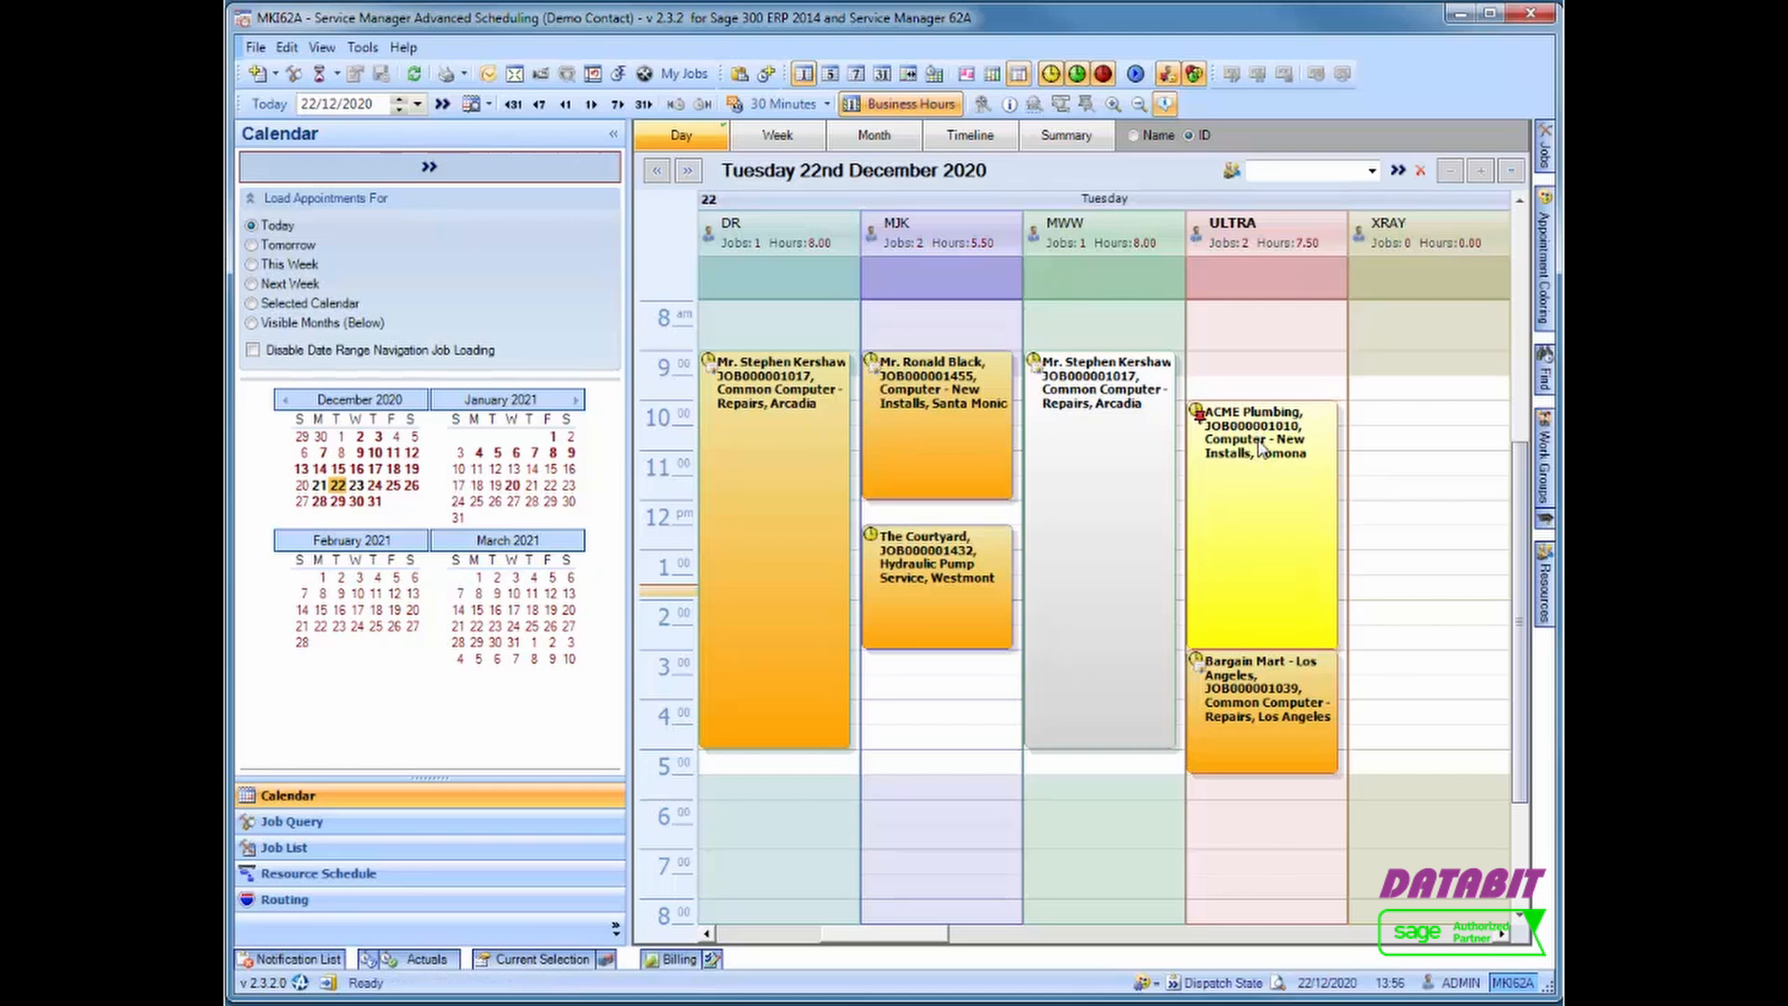
Copy ULTRA's JOB000001010 appointment to XRAY at 10:00 AM and move the copy to resource 000170 at the same time
click(1250, 528)
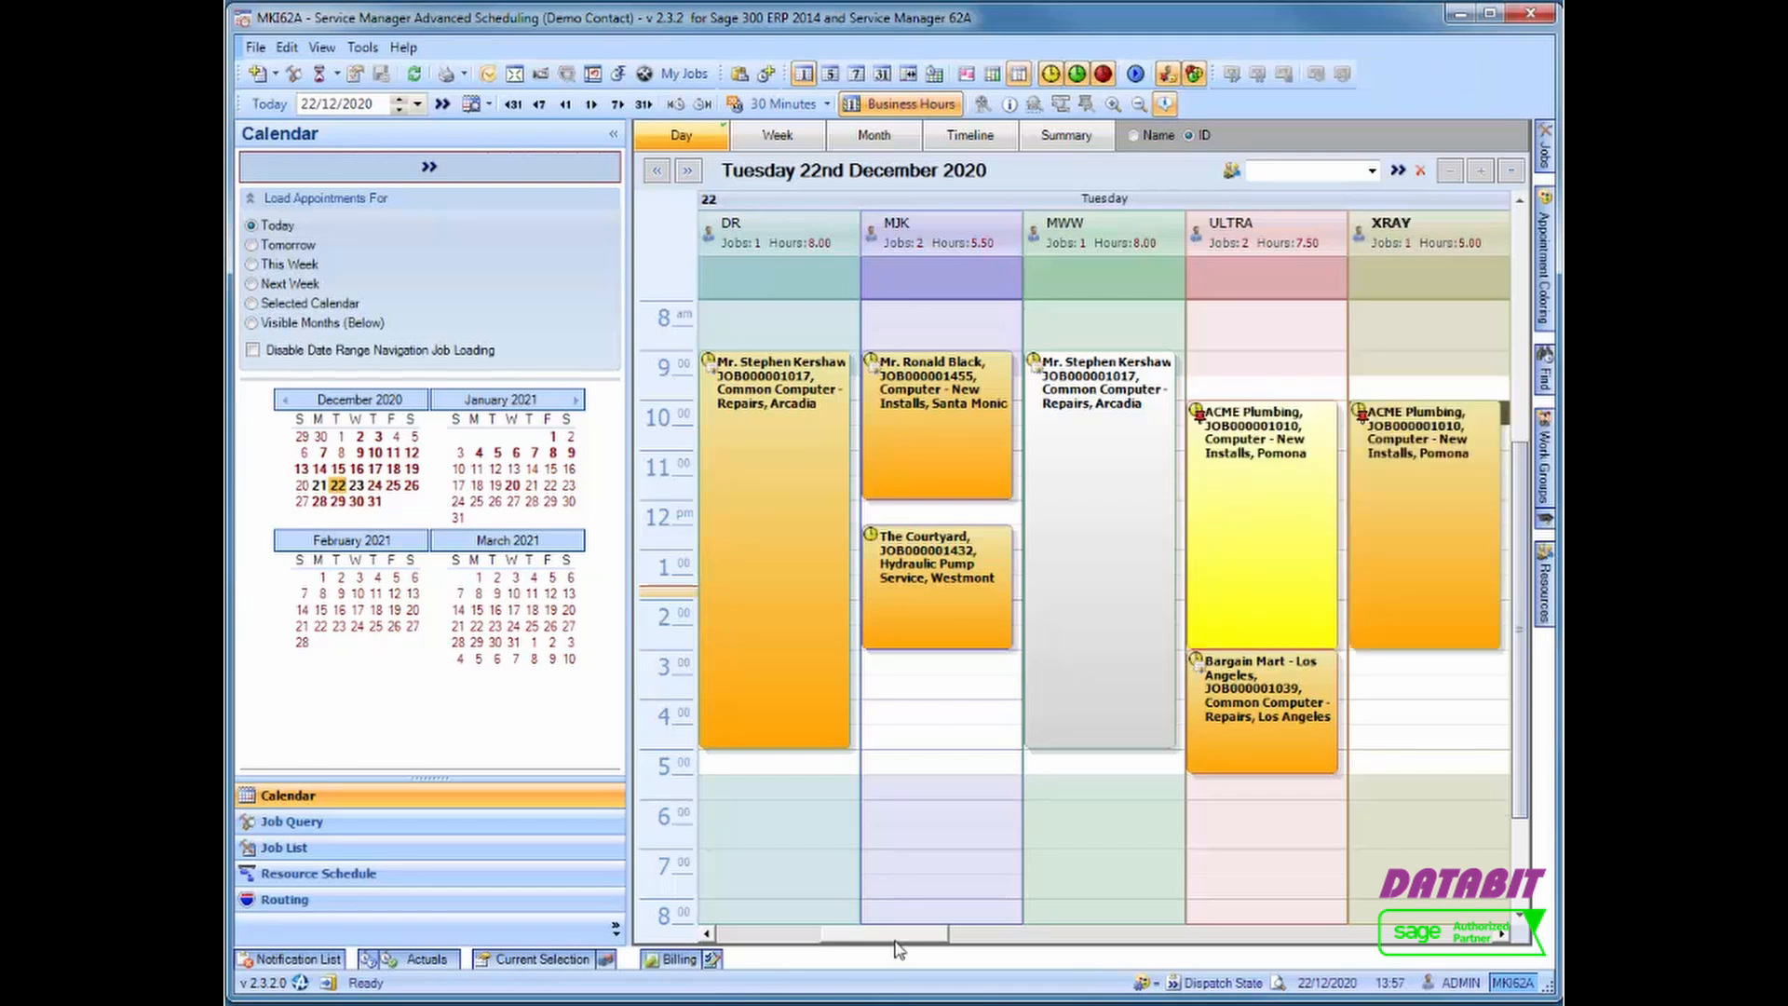
drag(895, 938, 945, 938)
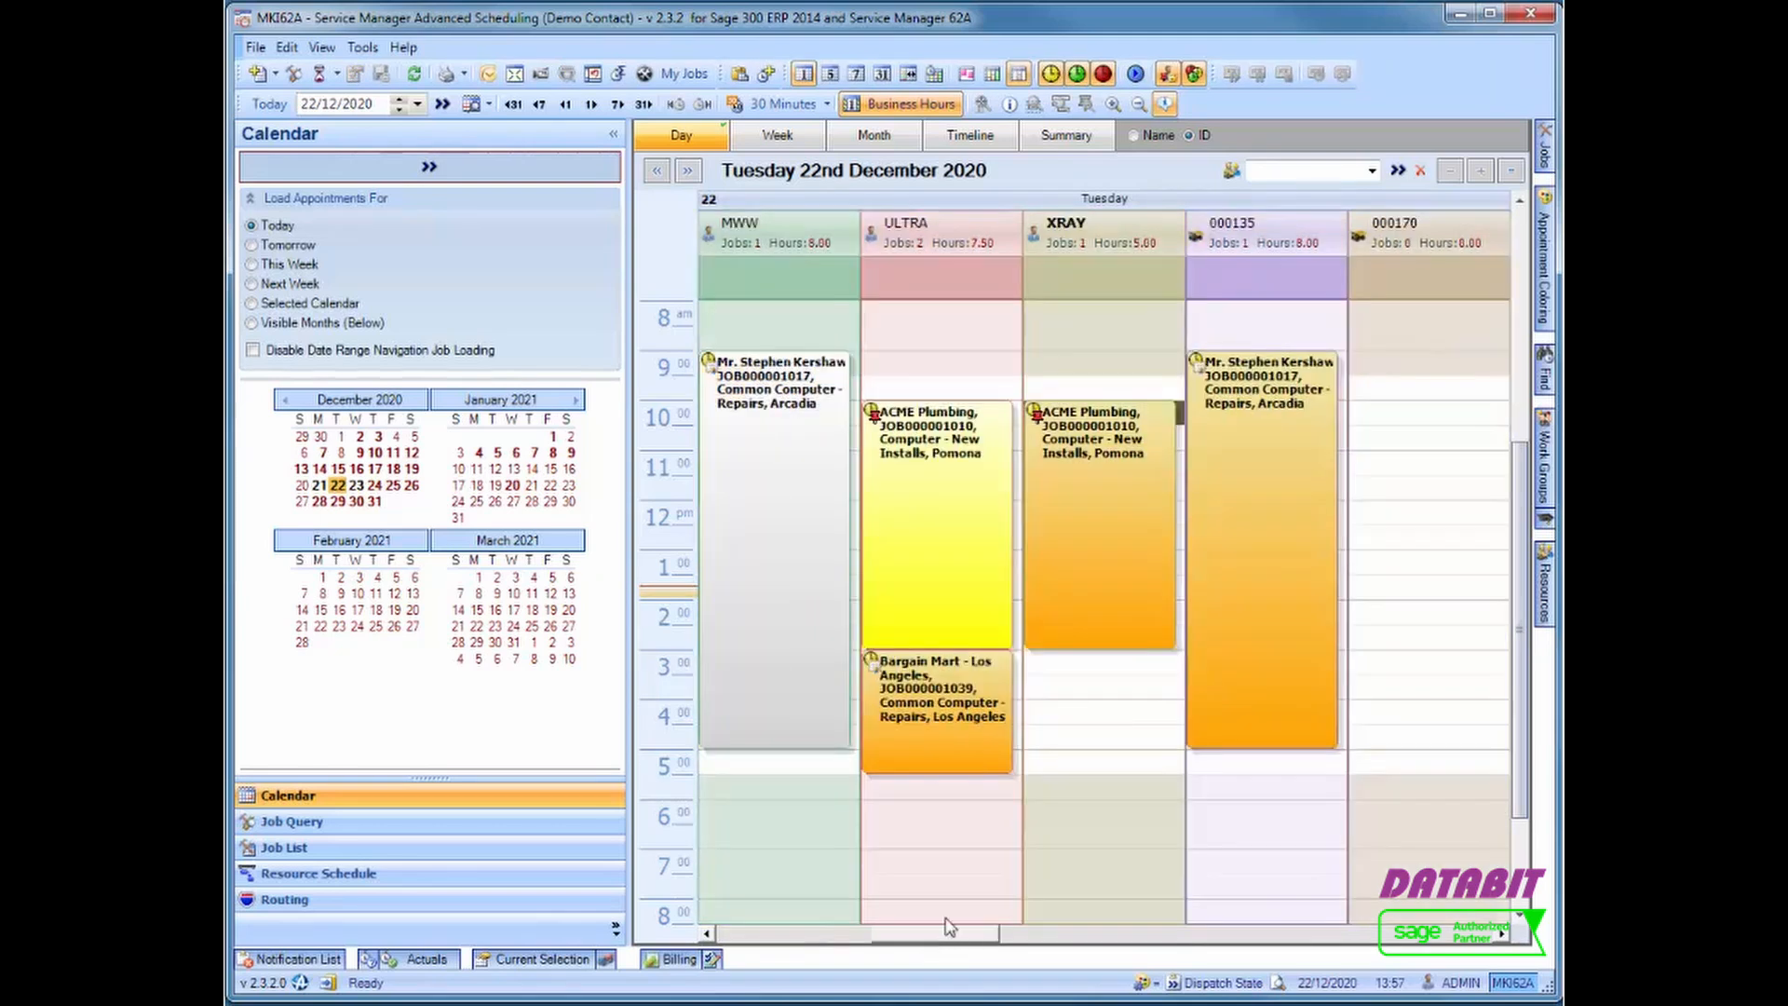
click(1061, 535)
drag(1062, 535, 1417, 527)
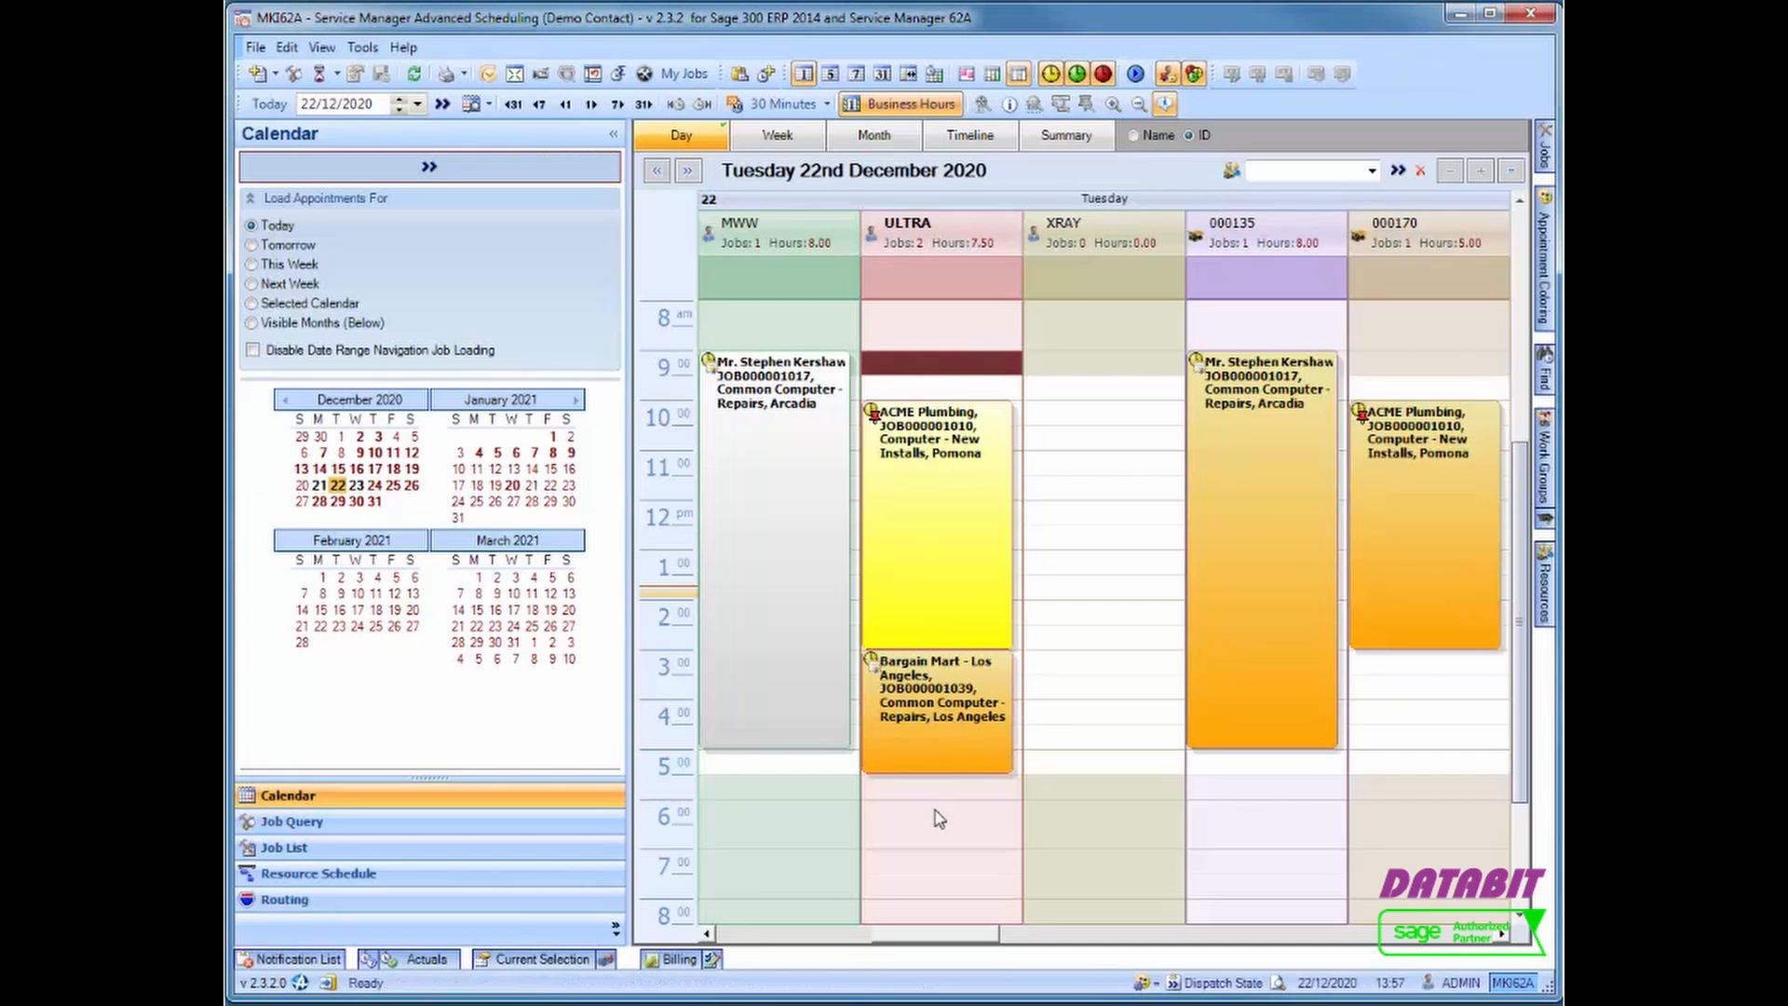
Move both ULTRA appointments to XRAY at their same times, un-assigning ULTRA from JOB000001010 and JOB000001039
click(973, 587)
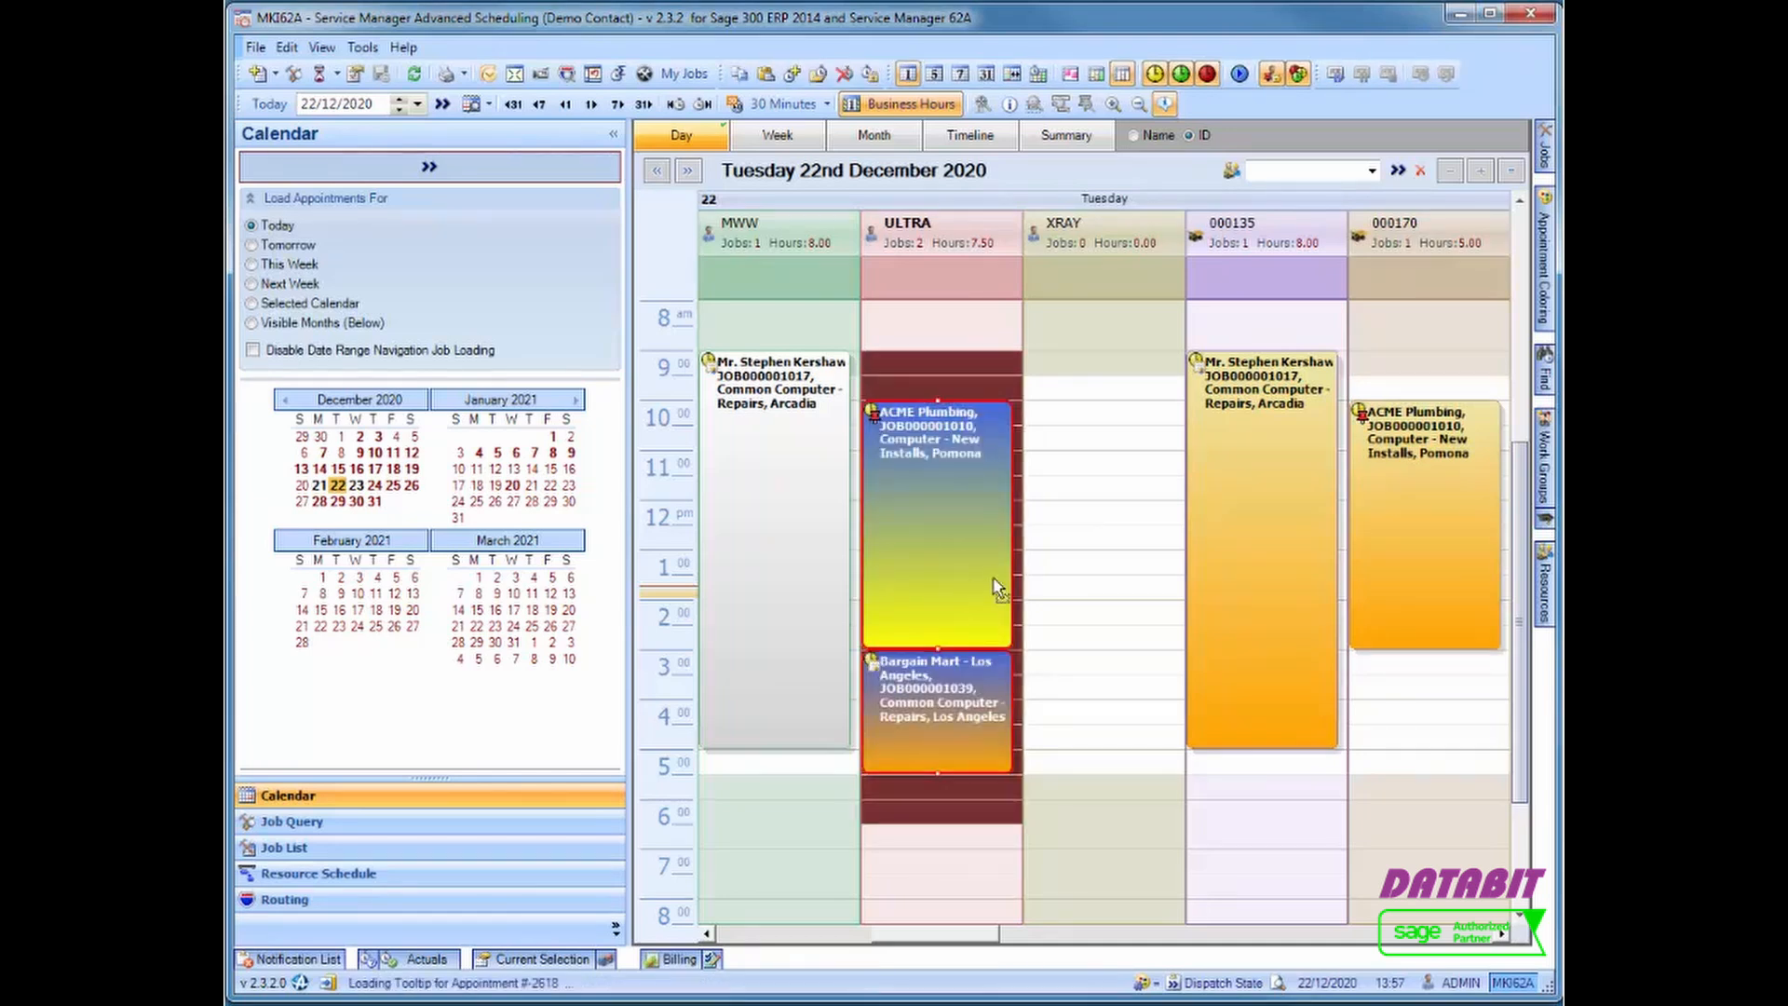
drag(998, 586, 1089, 588)
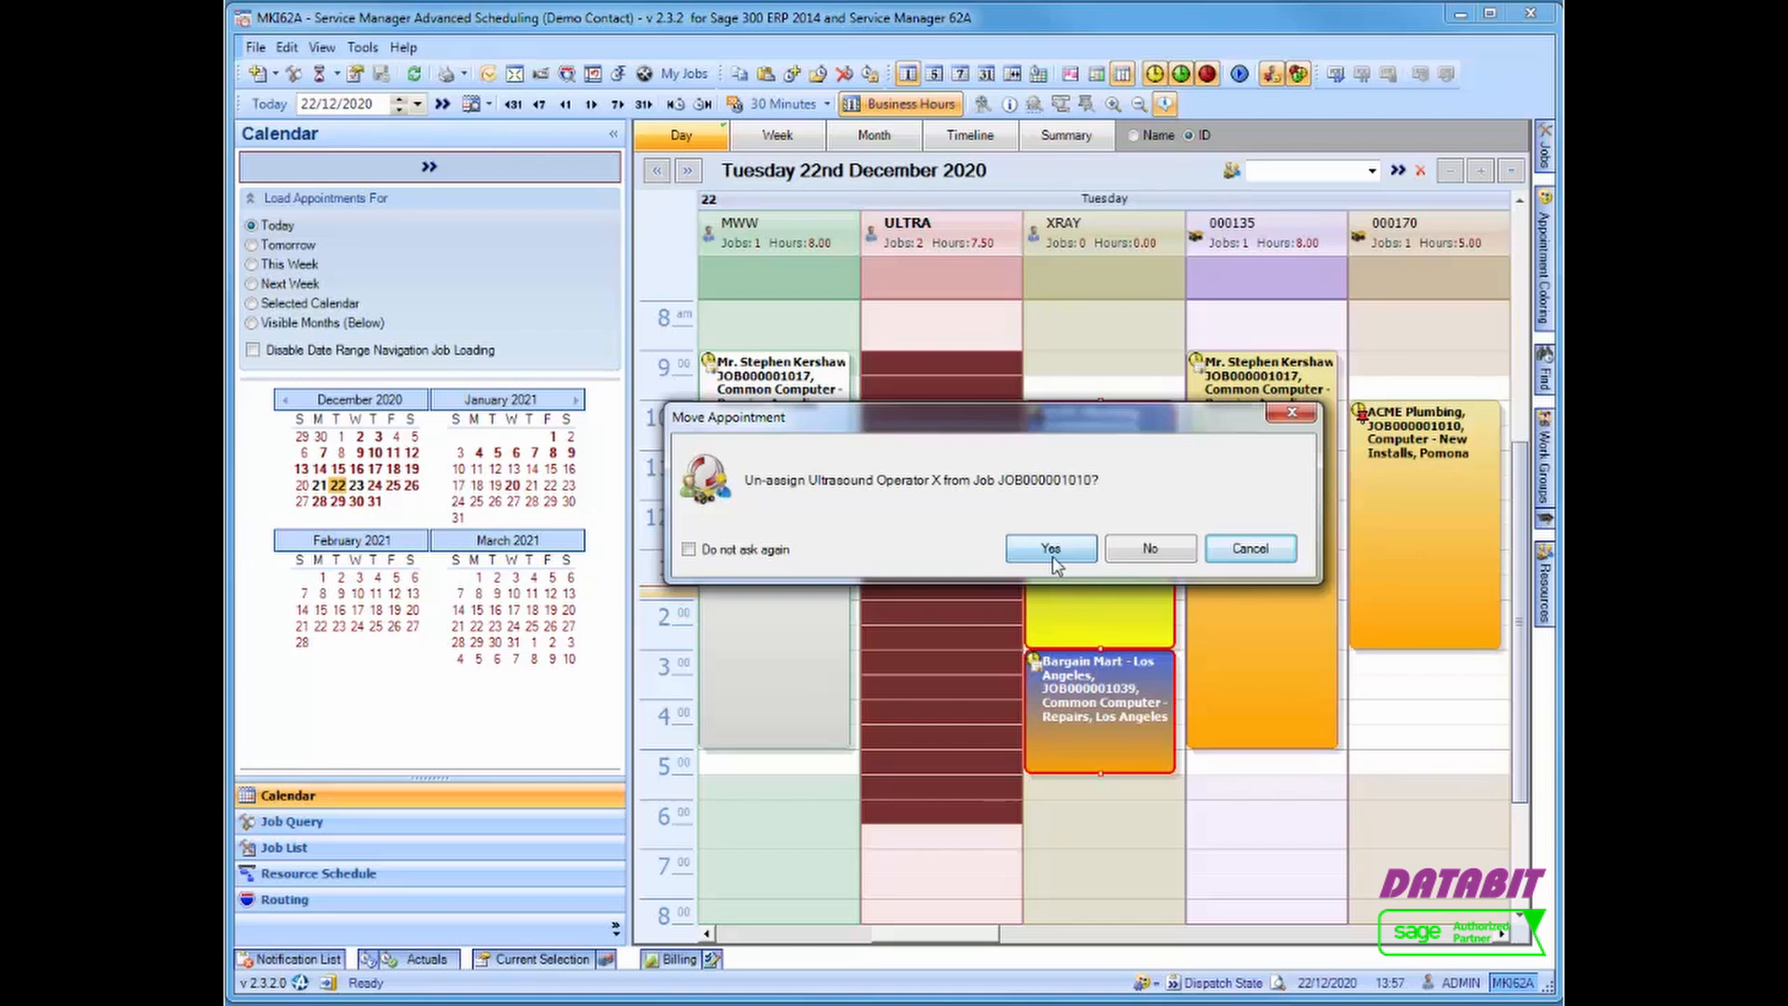
click(1050, 549)
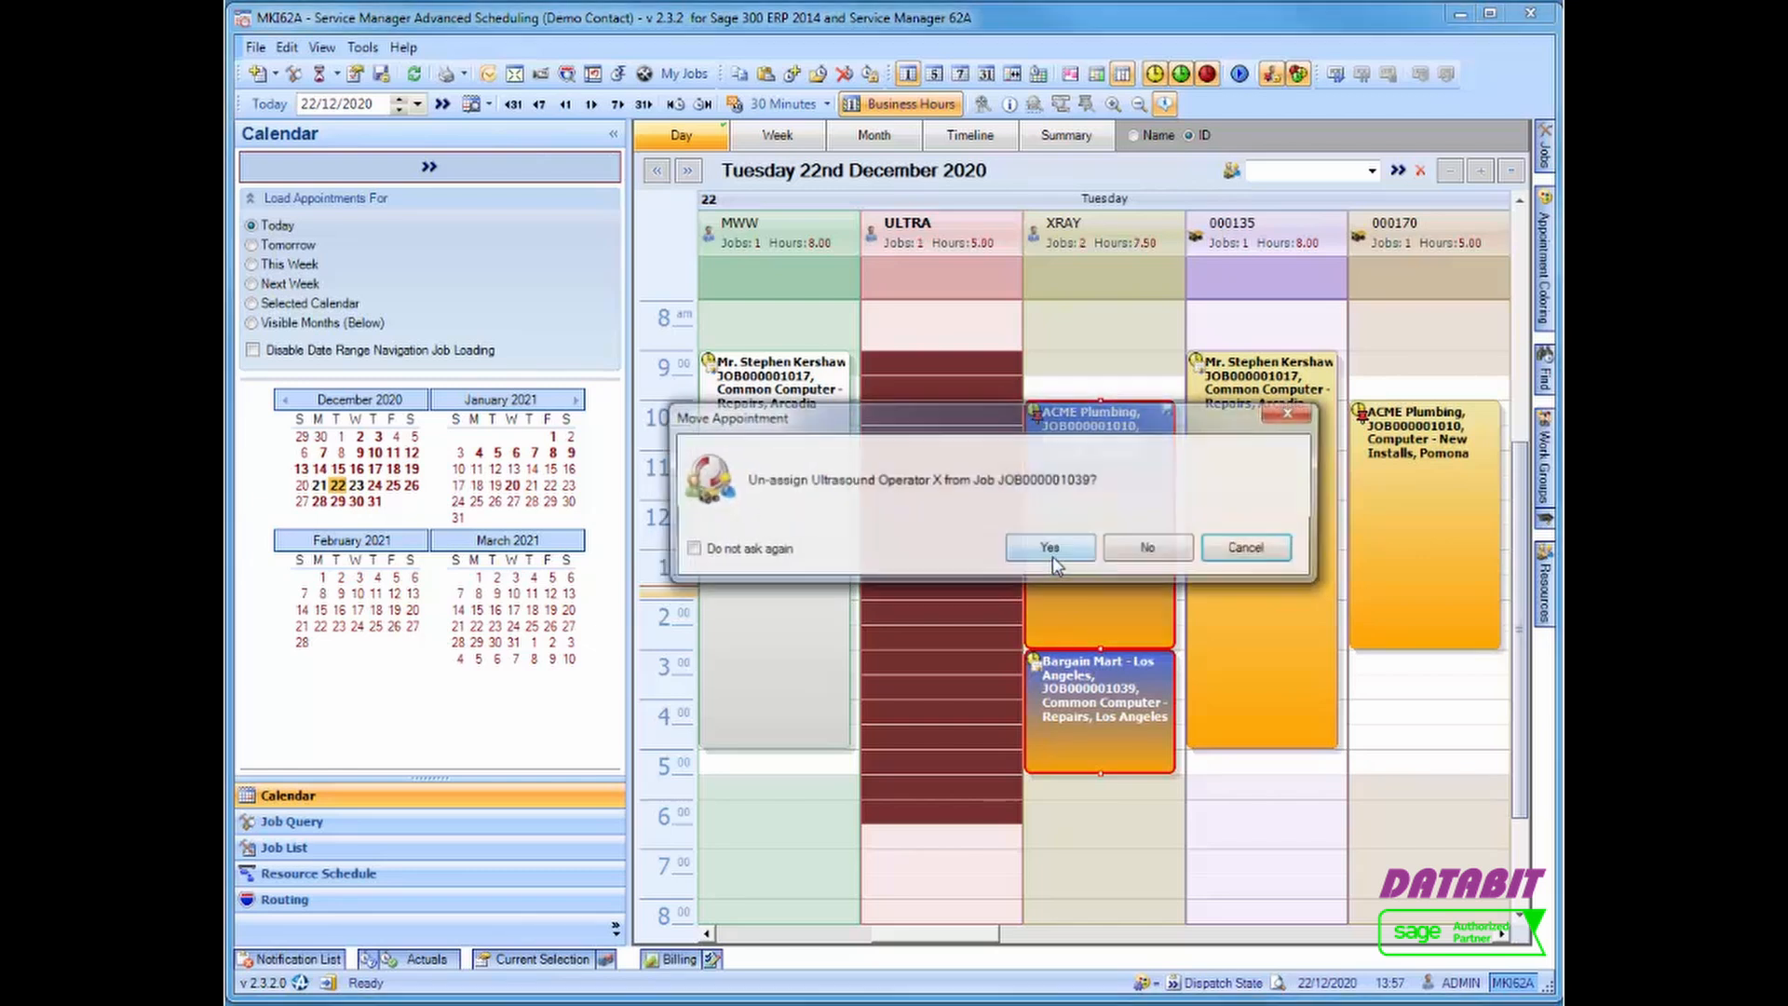
click(1049, 549)
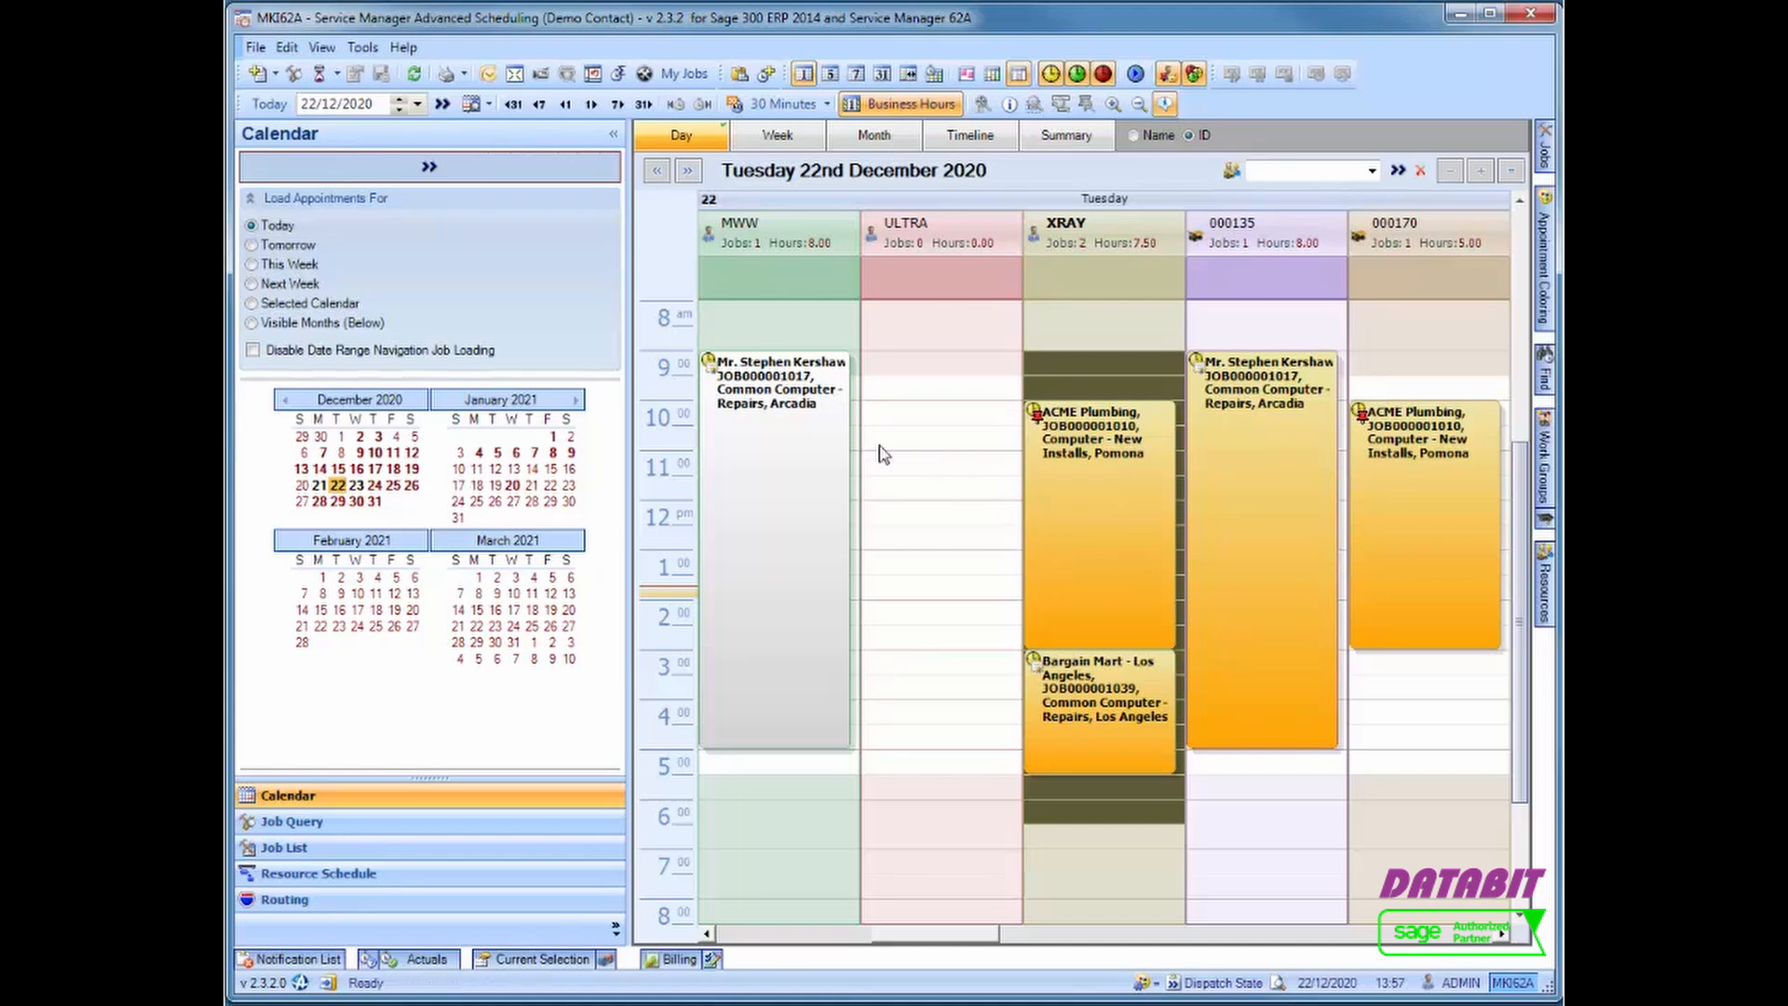
Add a non-job appointment for ULTRA from 10:00 AM to 3:30 PM with the notation "Sick" and save it
drag(890, 410, 883, 672)
right_click(897, 568)
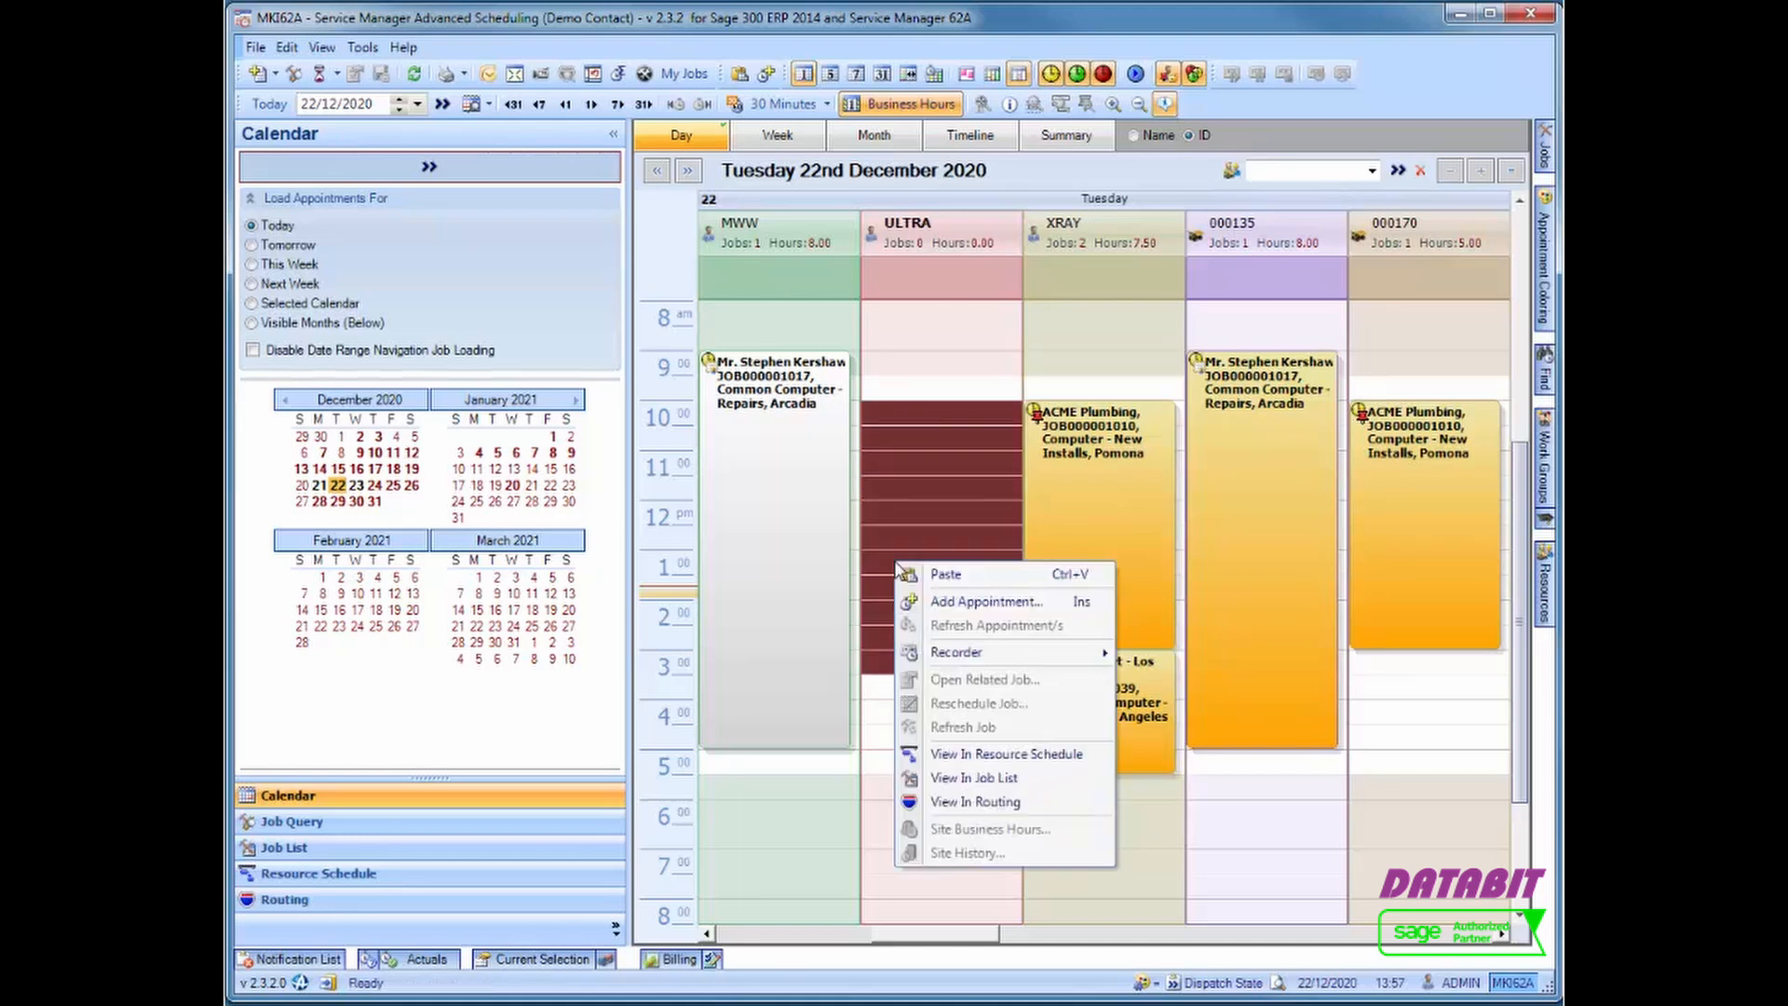
click(933, 602)
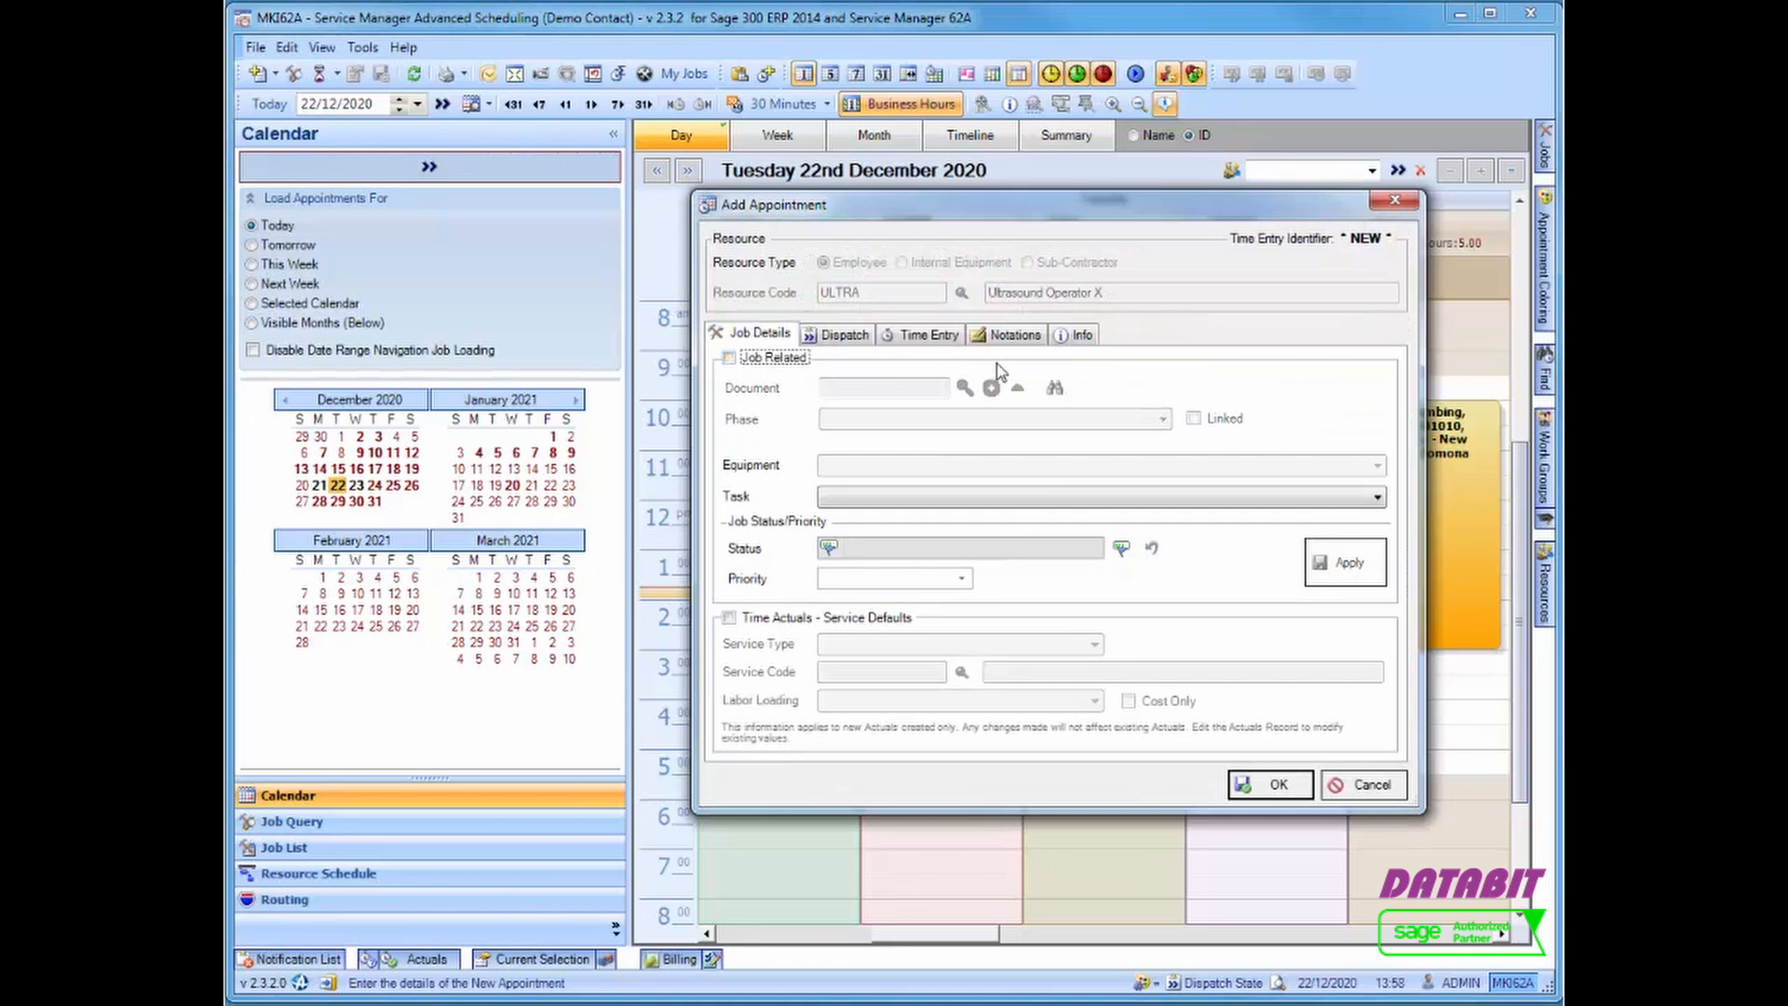
click(1015, 336)
click(1351, 388)
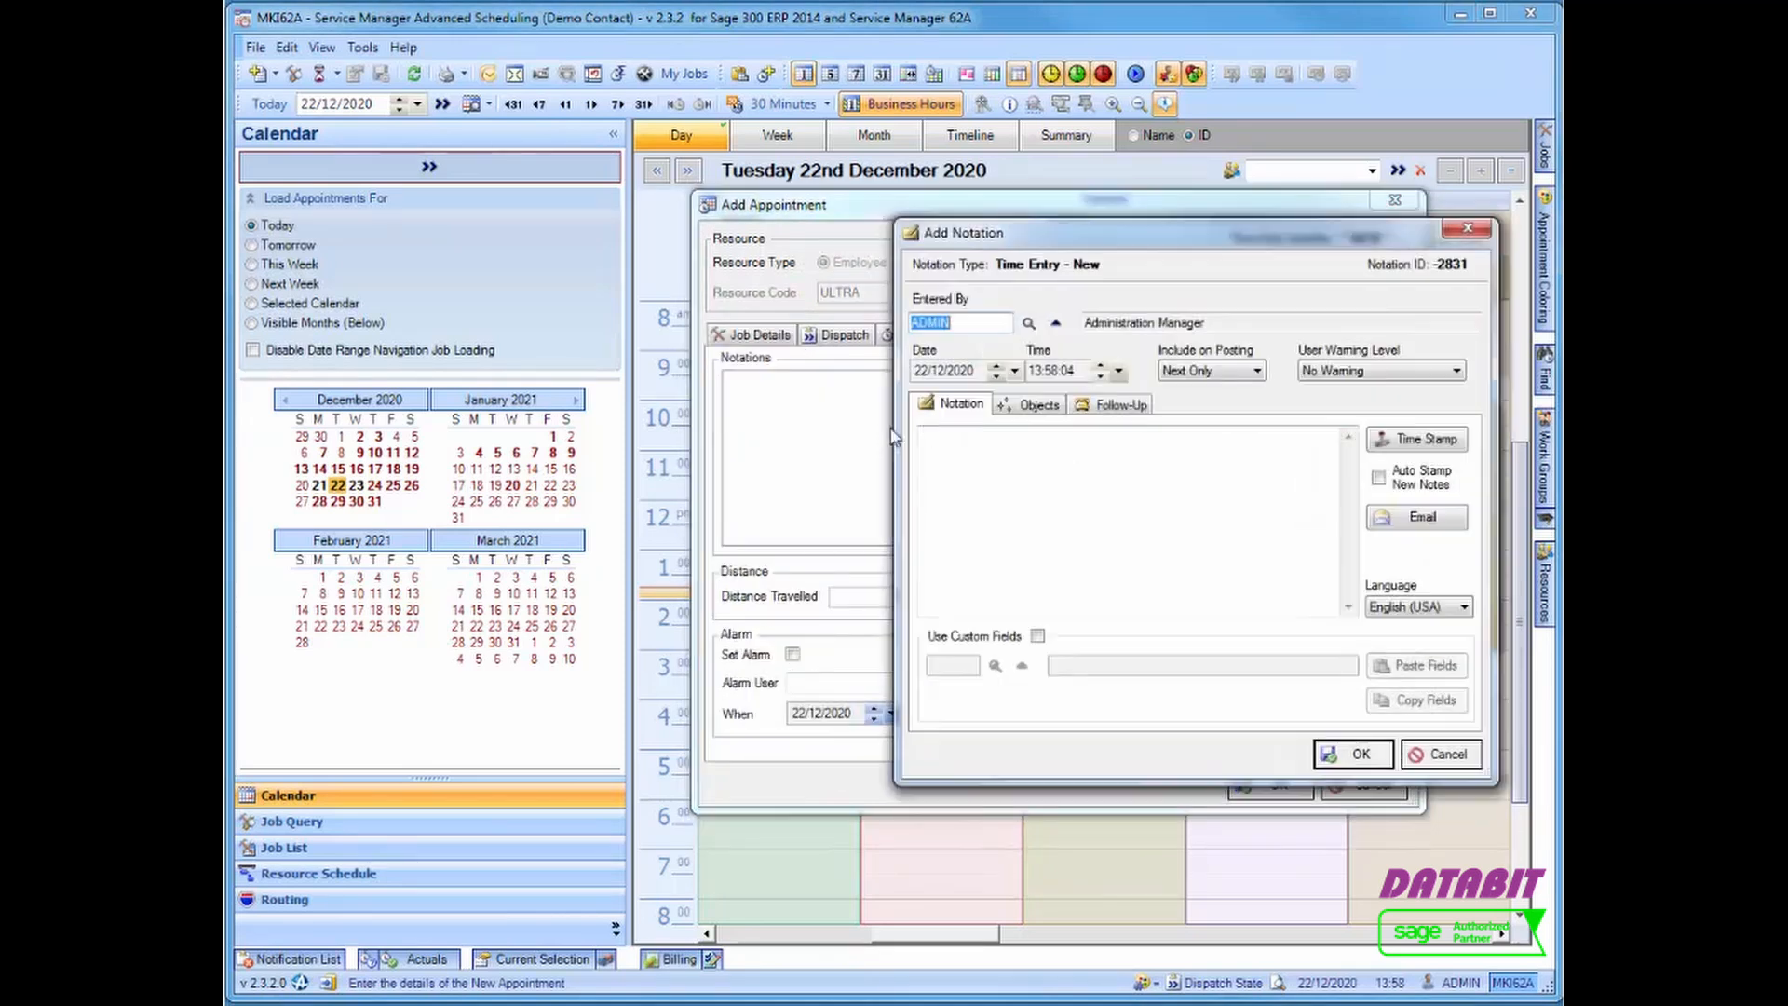
click(1013, 458)
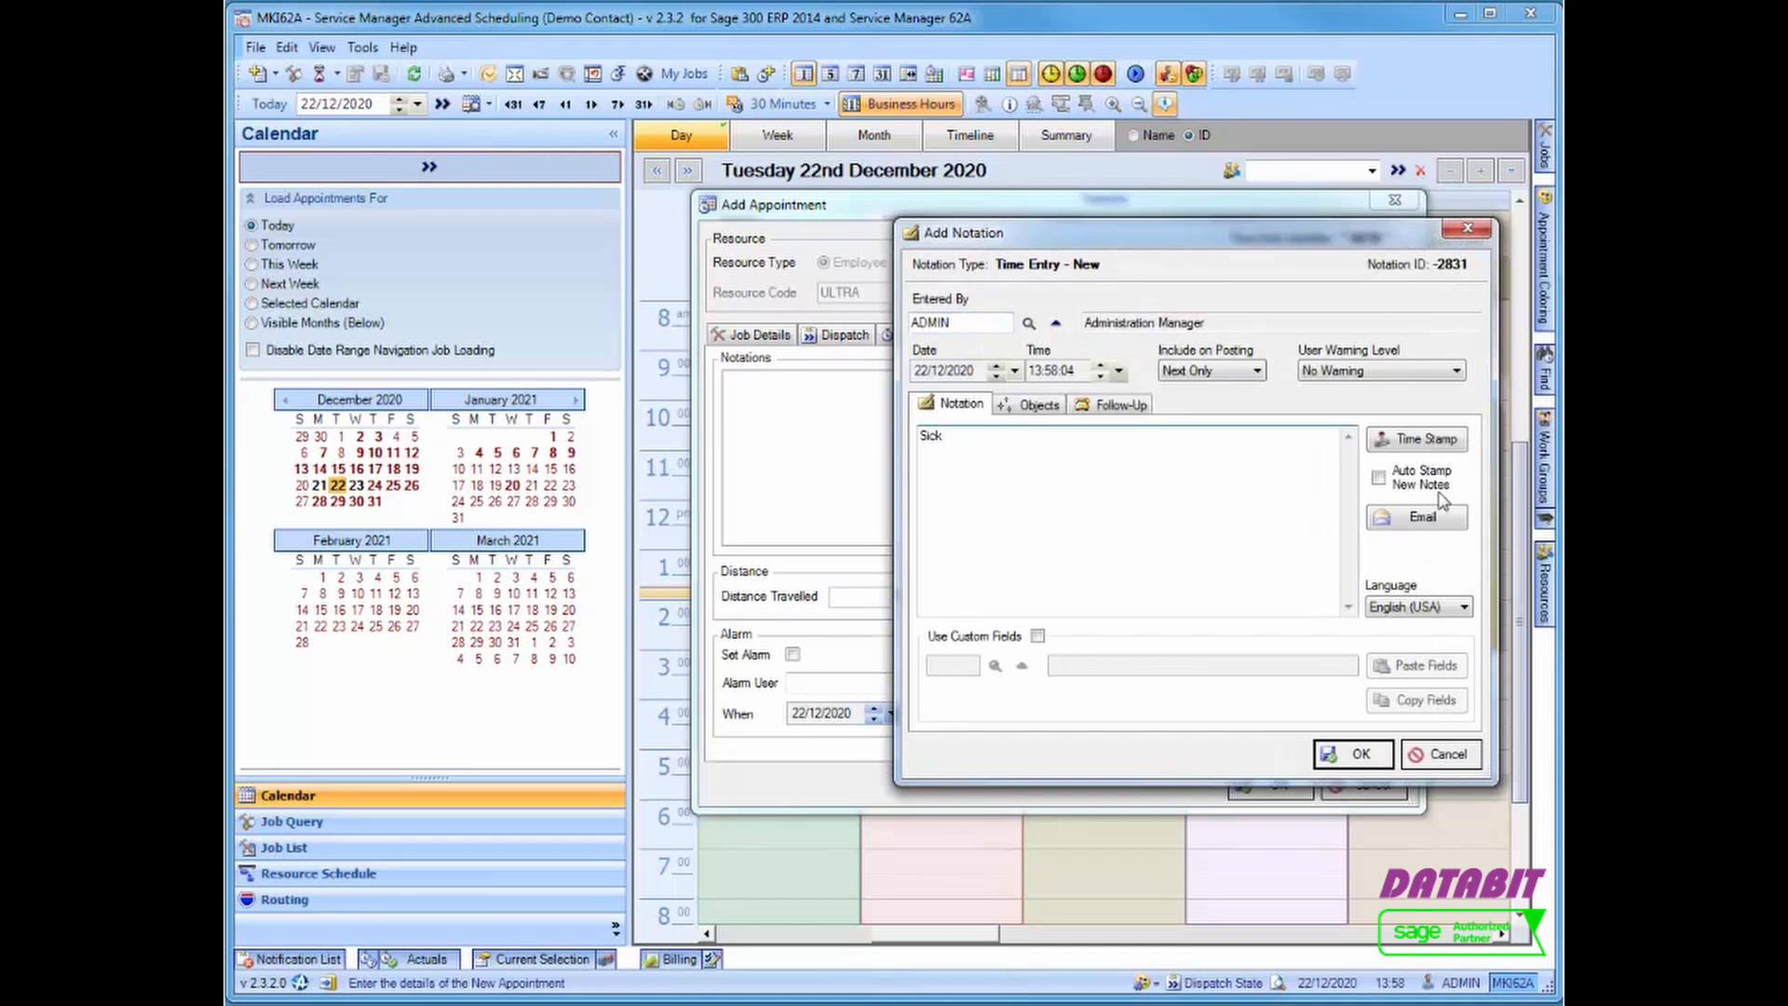
click(1352, 755)
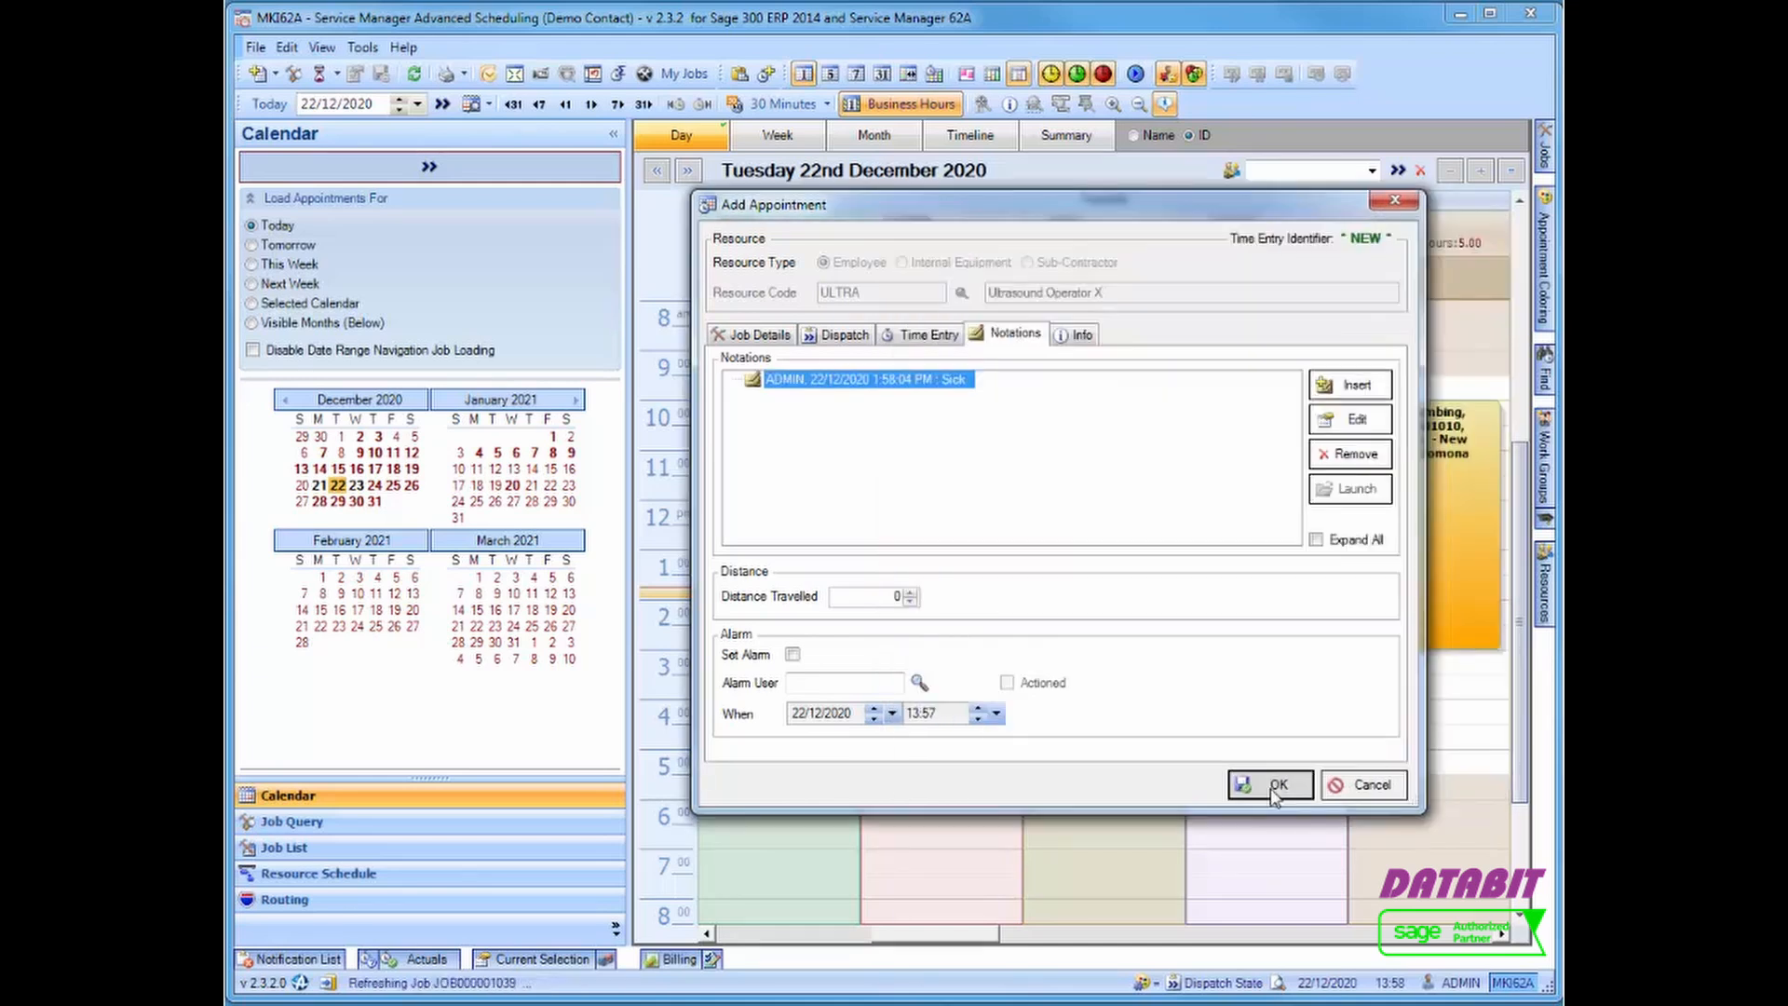
click(1275, 785)
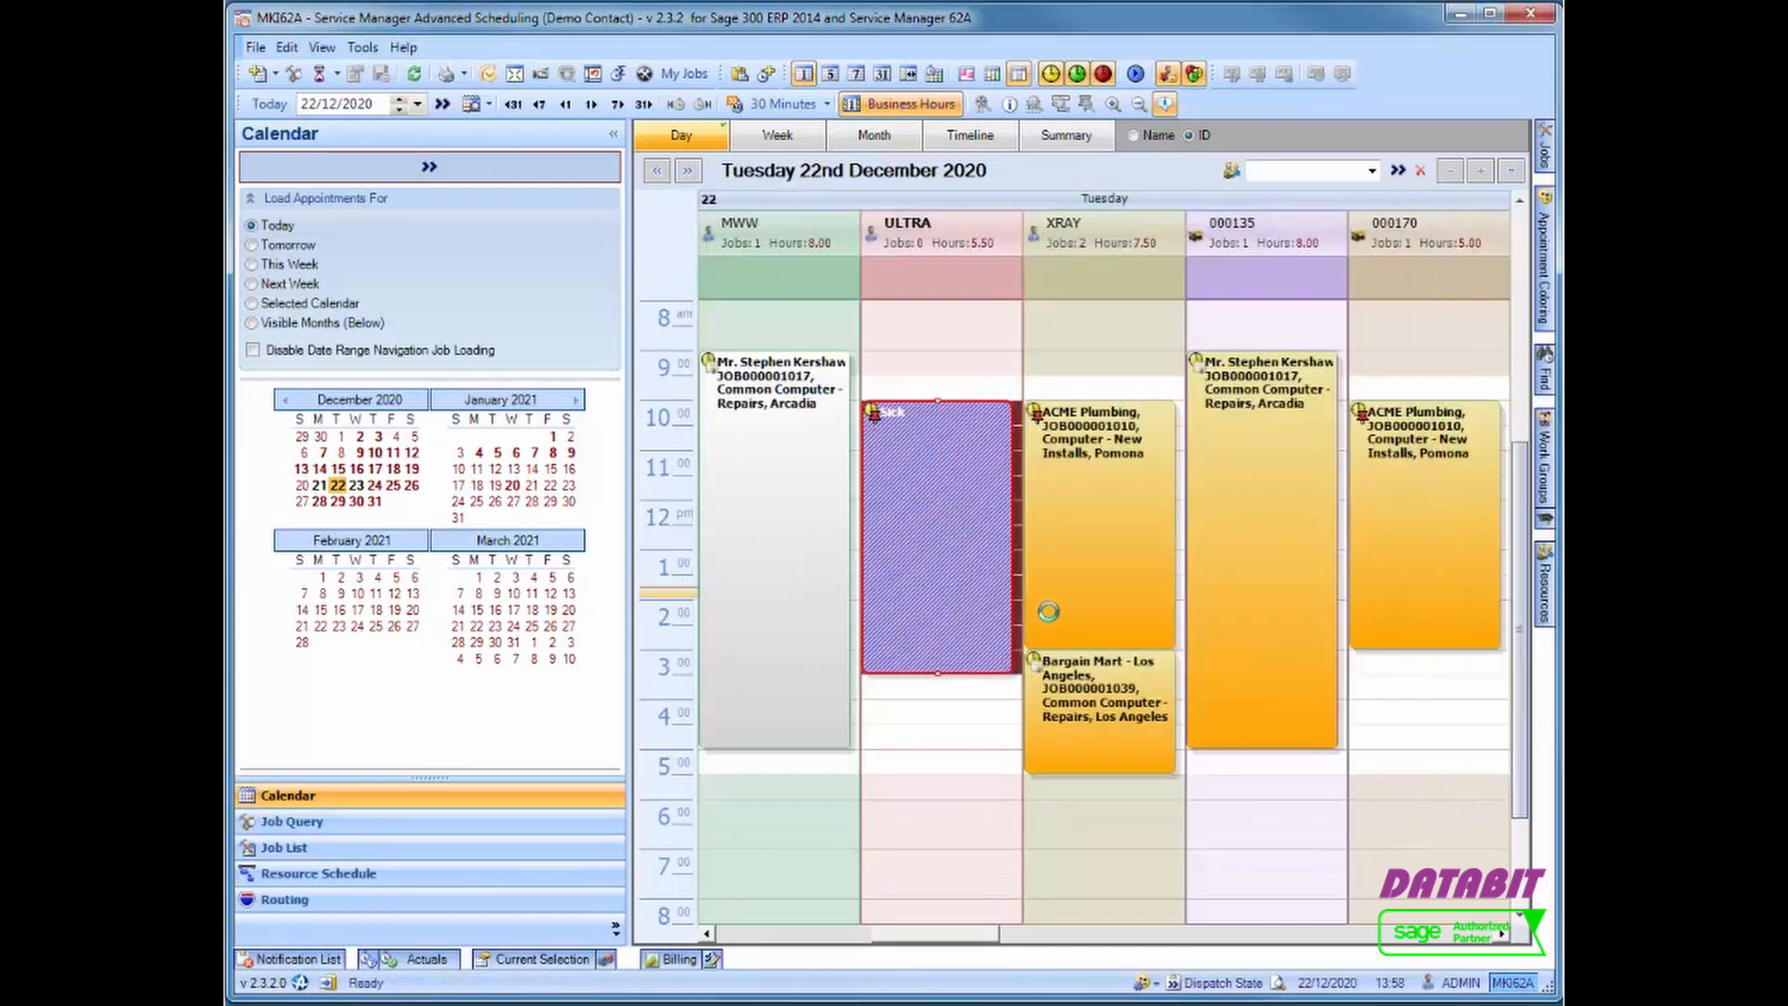
Split resource 000135's JOB000001017 appointment into two parts at about 12:30 PM
click(1238, 582)
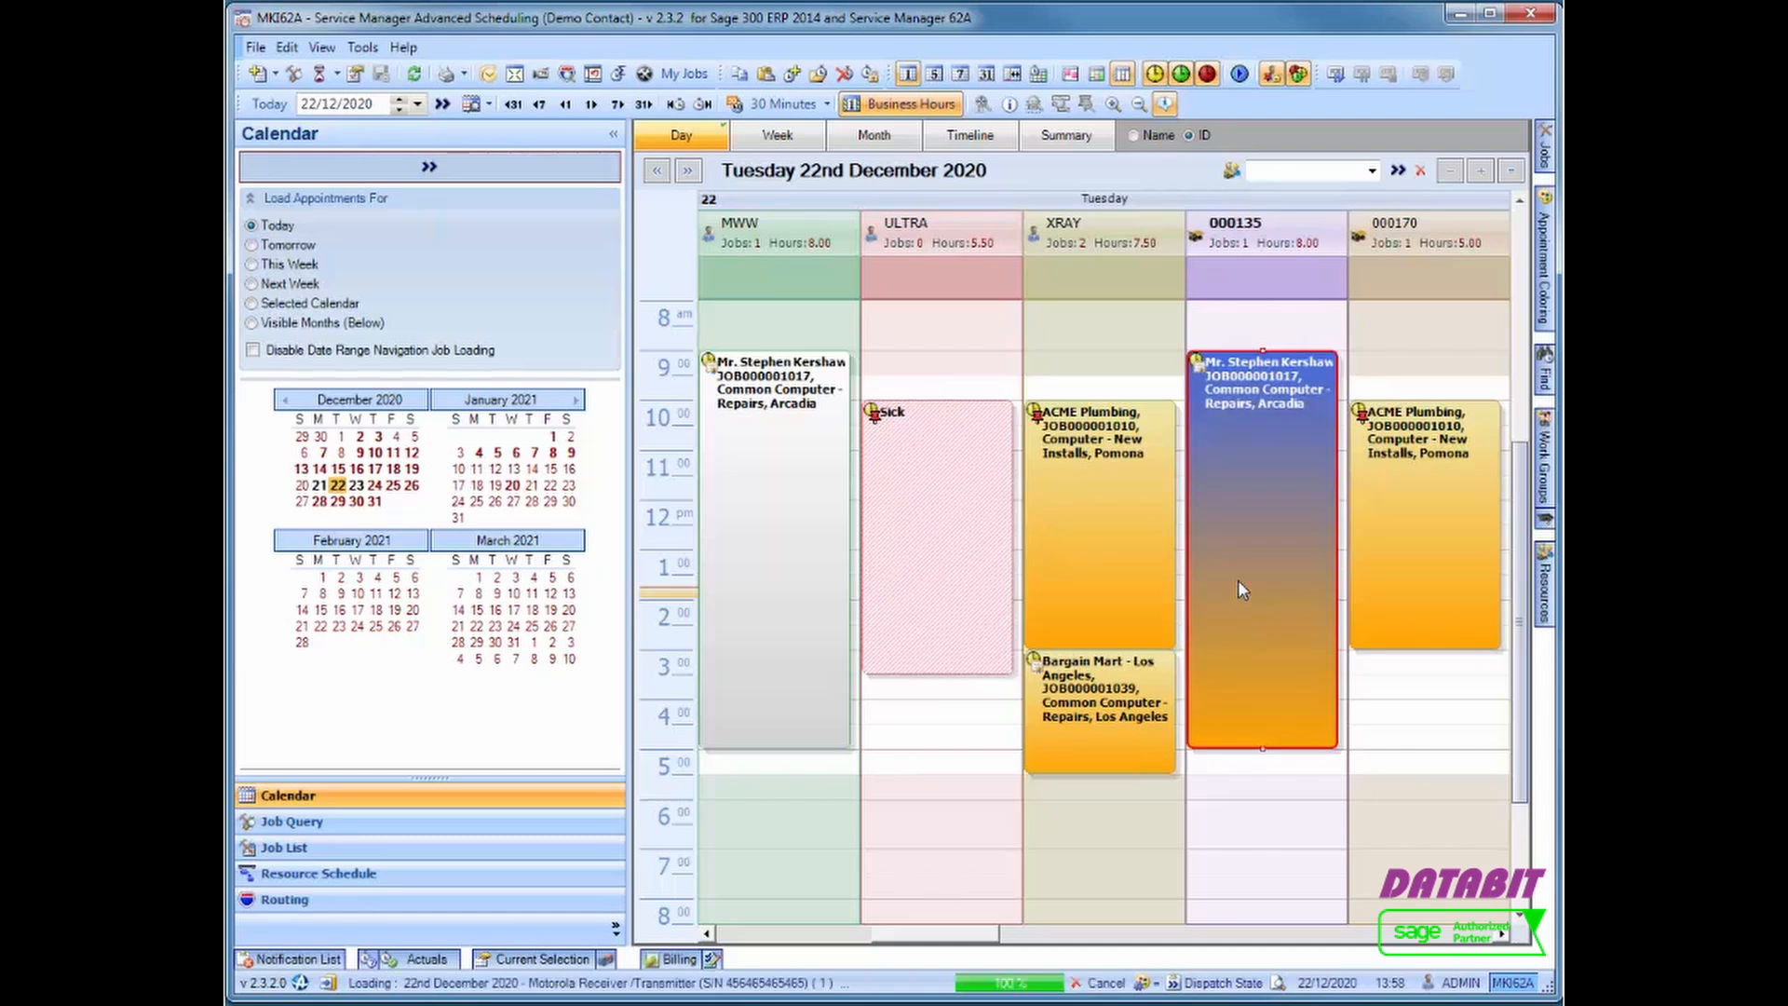
right_click(1238, 579)
click(1276, 723)
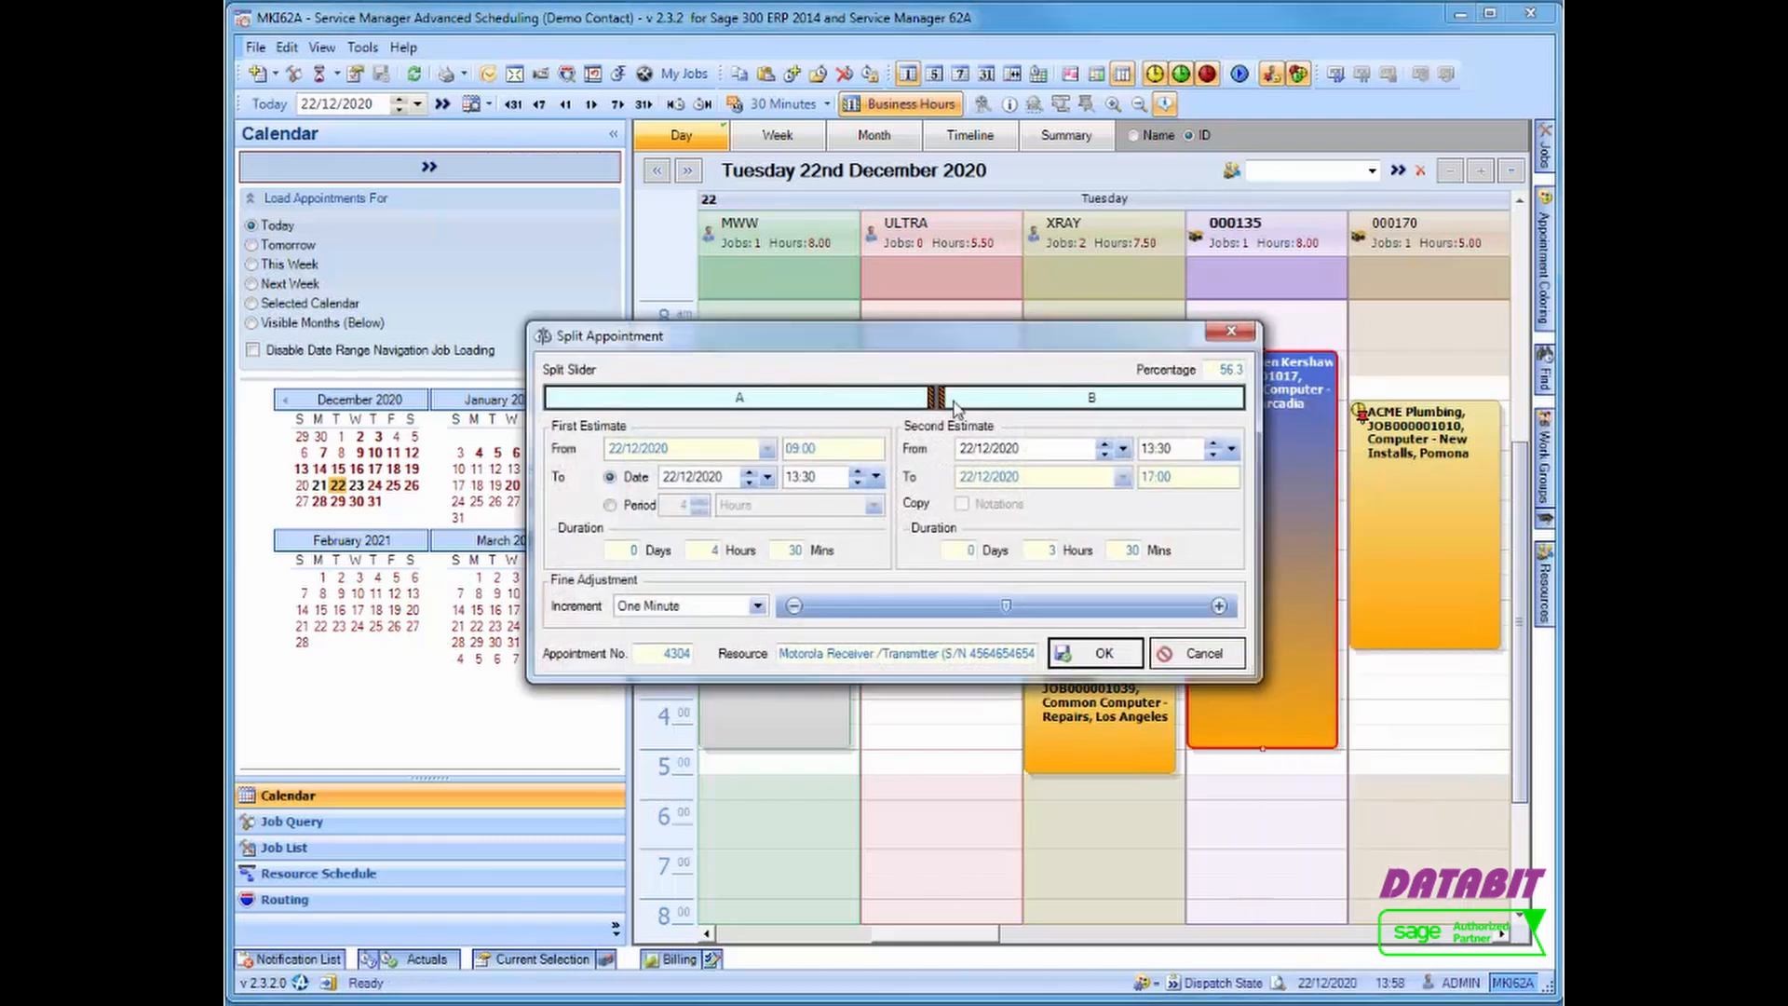
drag(941, 399, 850, 399)
click(1085, 656)
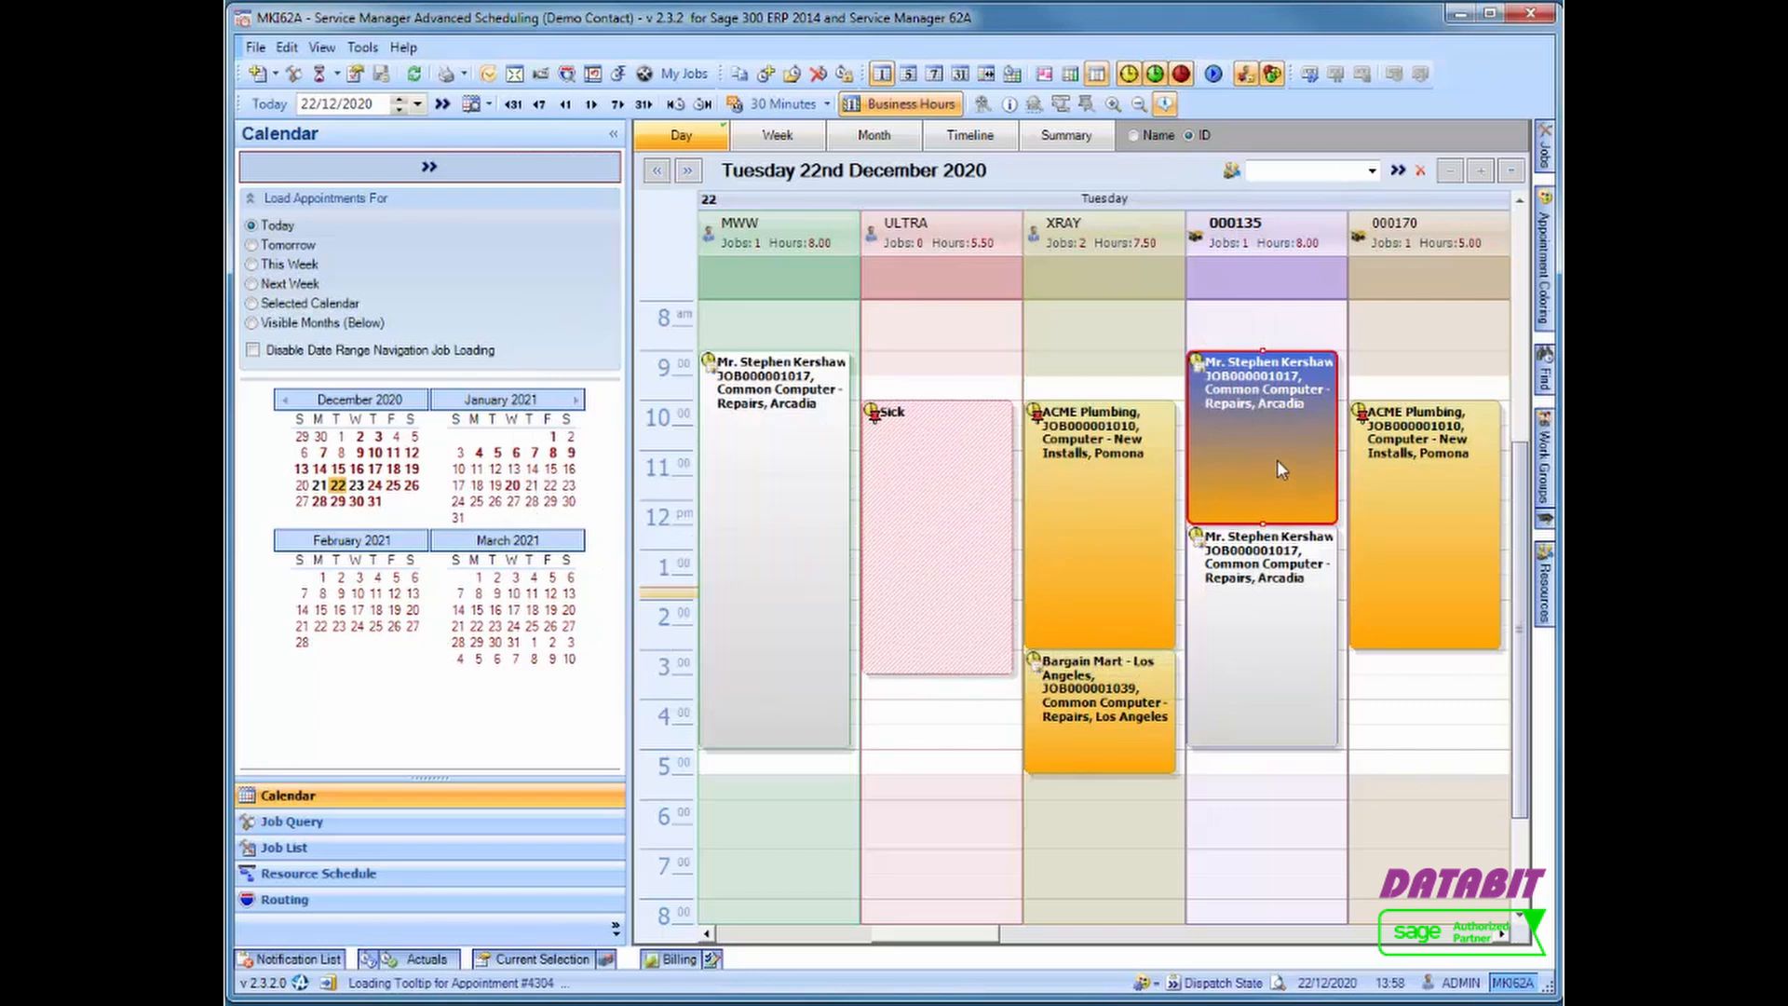
Delete the first part of the split appointment for resource 000135, starting at 9:00 AM, and confirm the deletion
right_click(1277, 462)
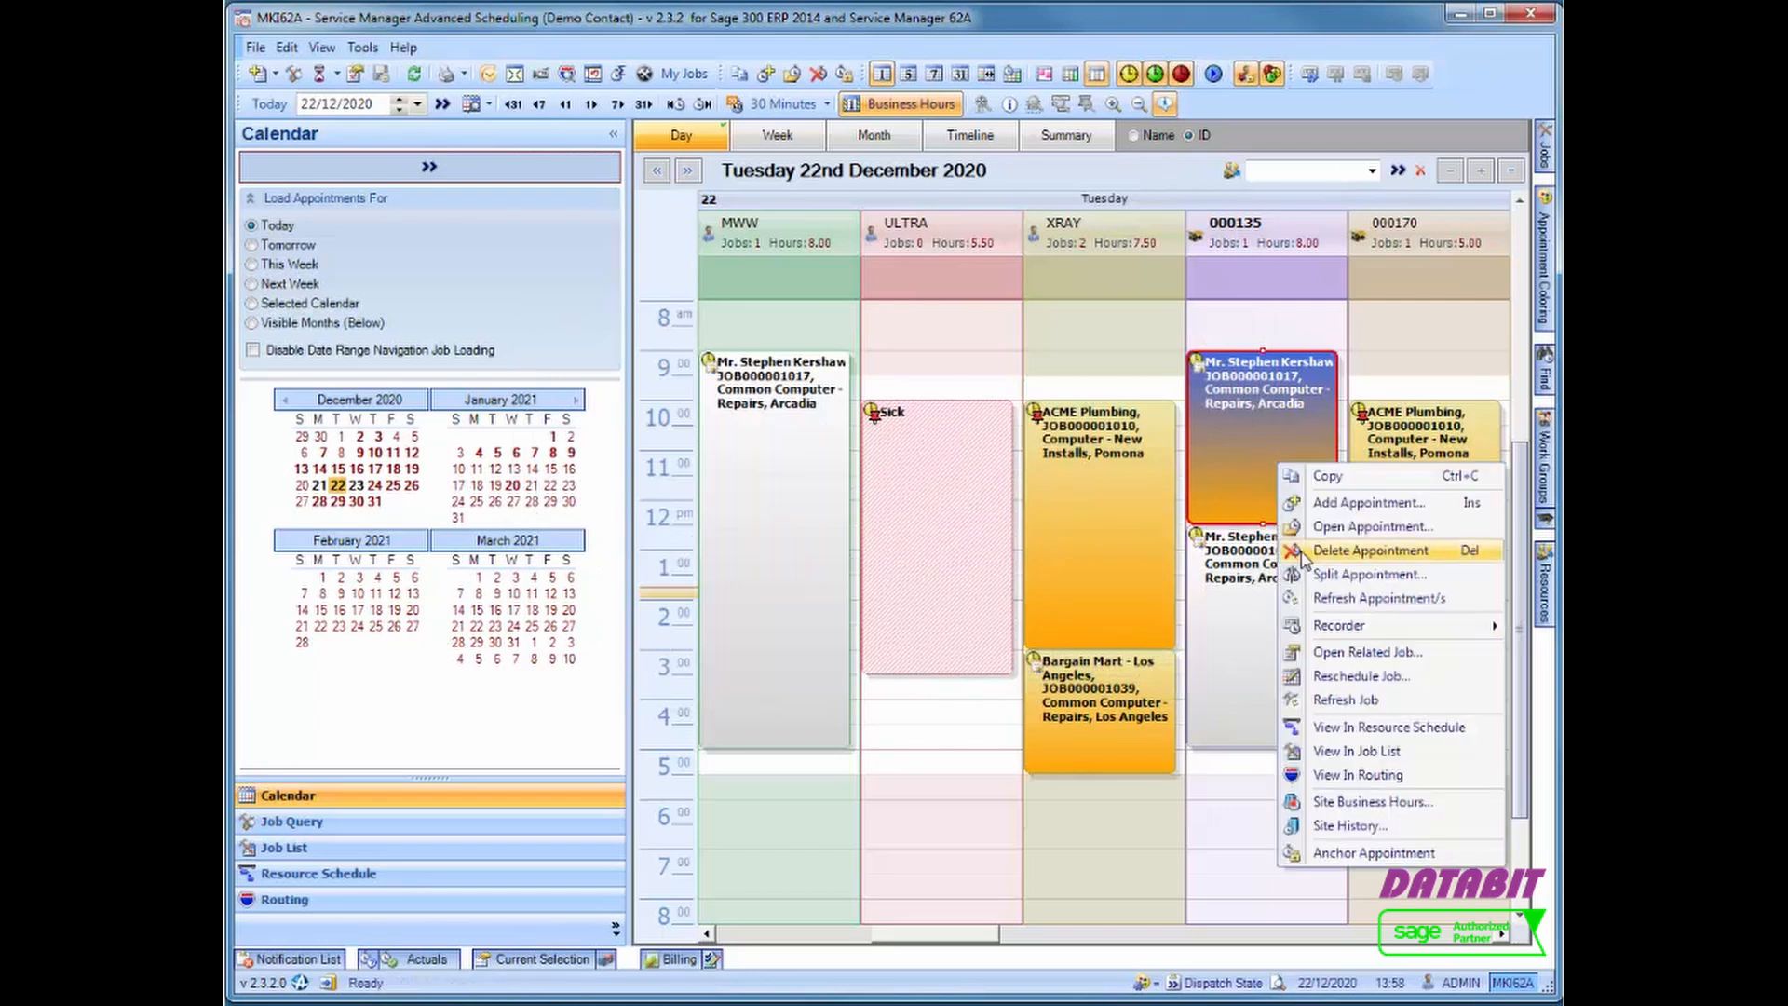
click(1235, 473)
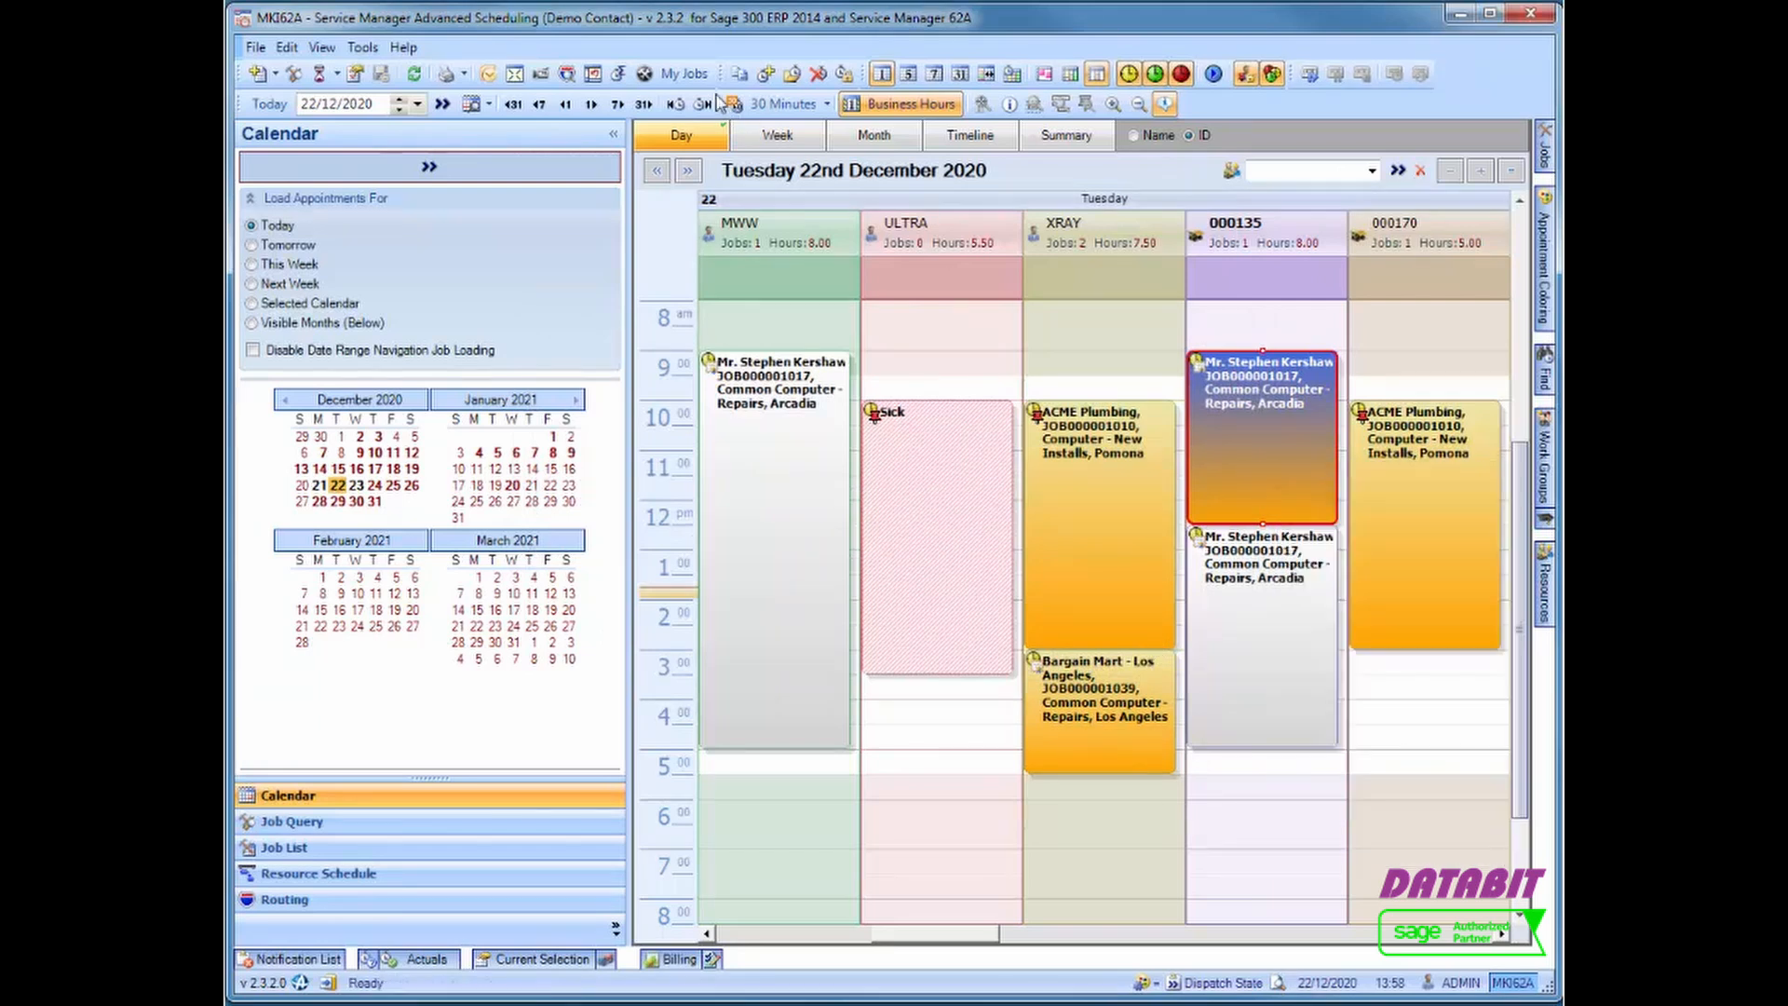
click(817, 75)
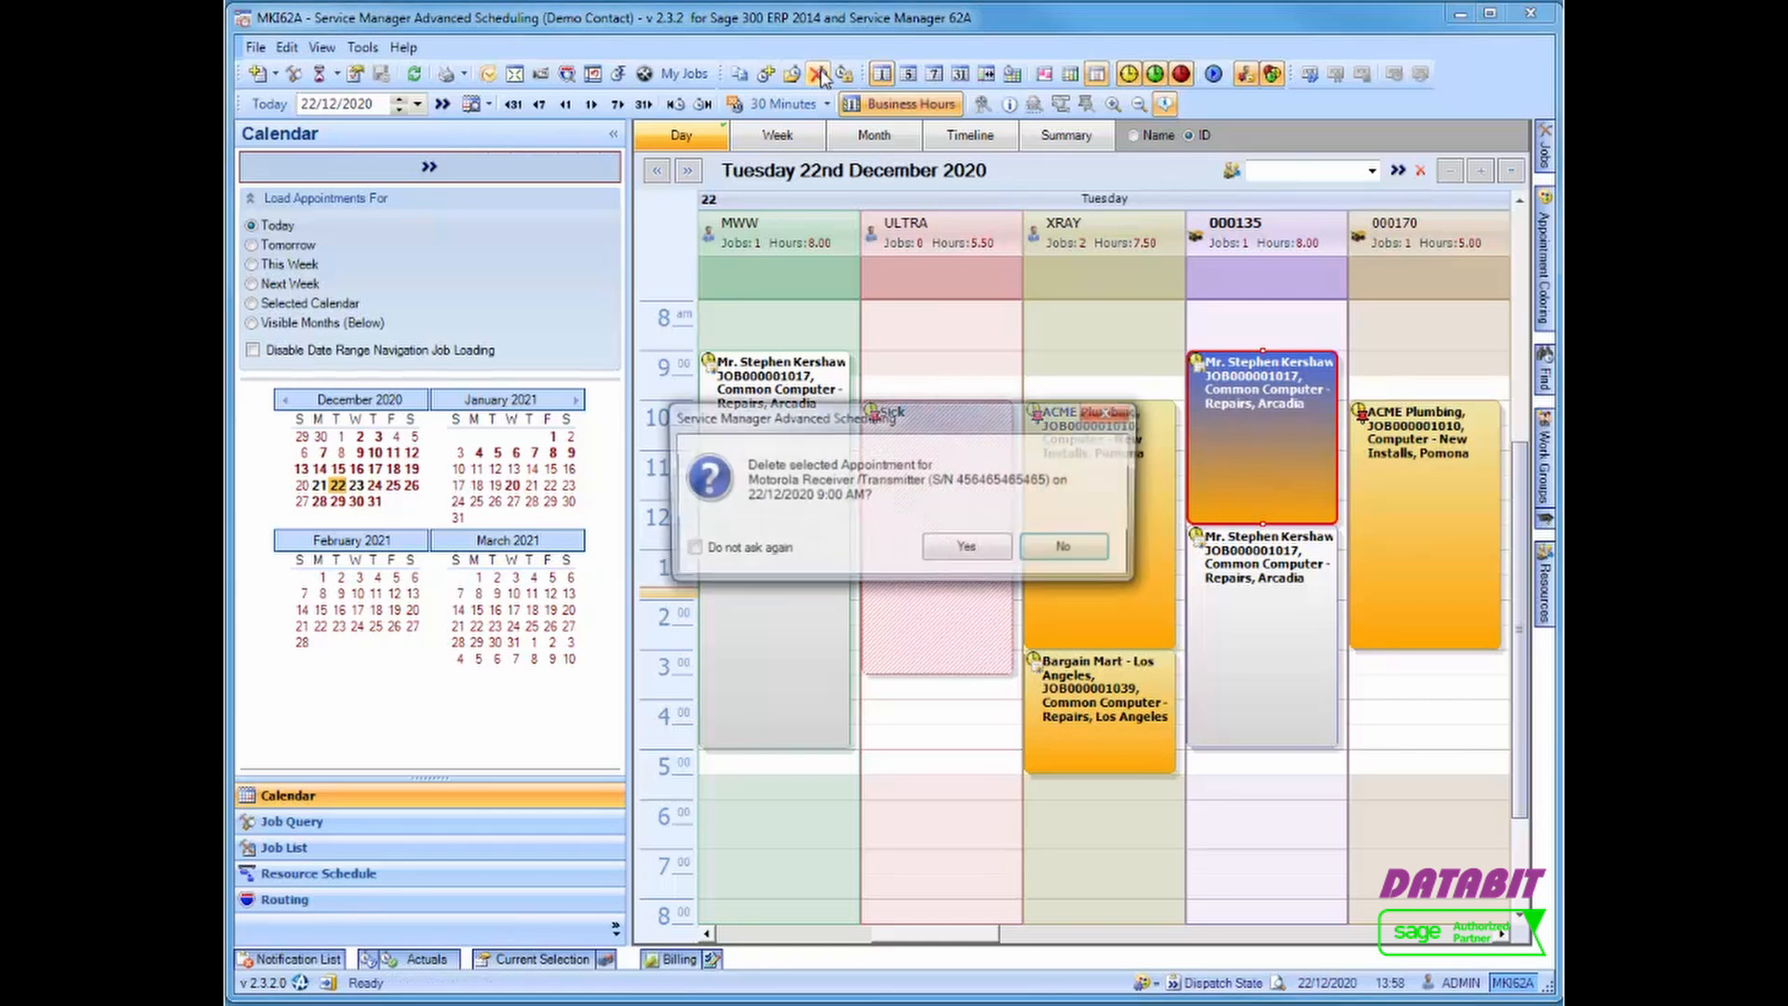
click(971, 549)
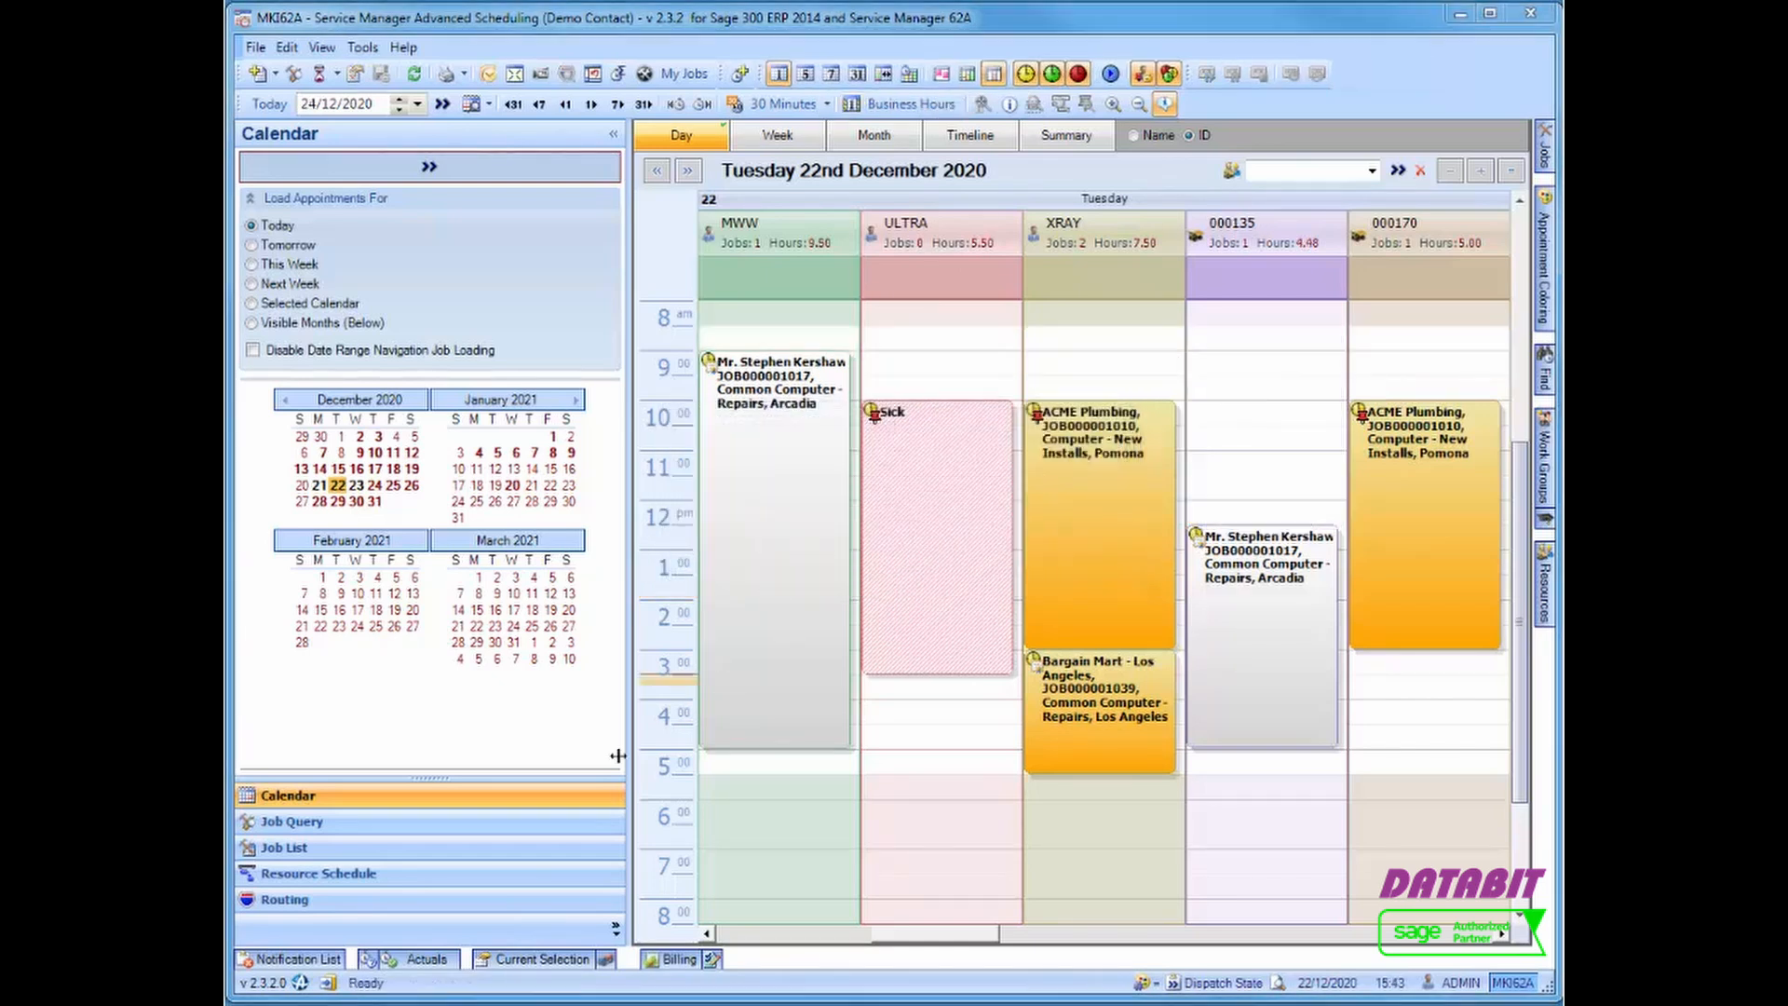
Hide the available resources in the Job List and add a 10:30 to 13:30 appointment for JOB000001017's Phase 2 employee
click(524, 847)
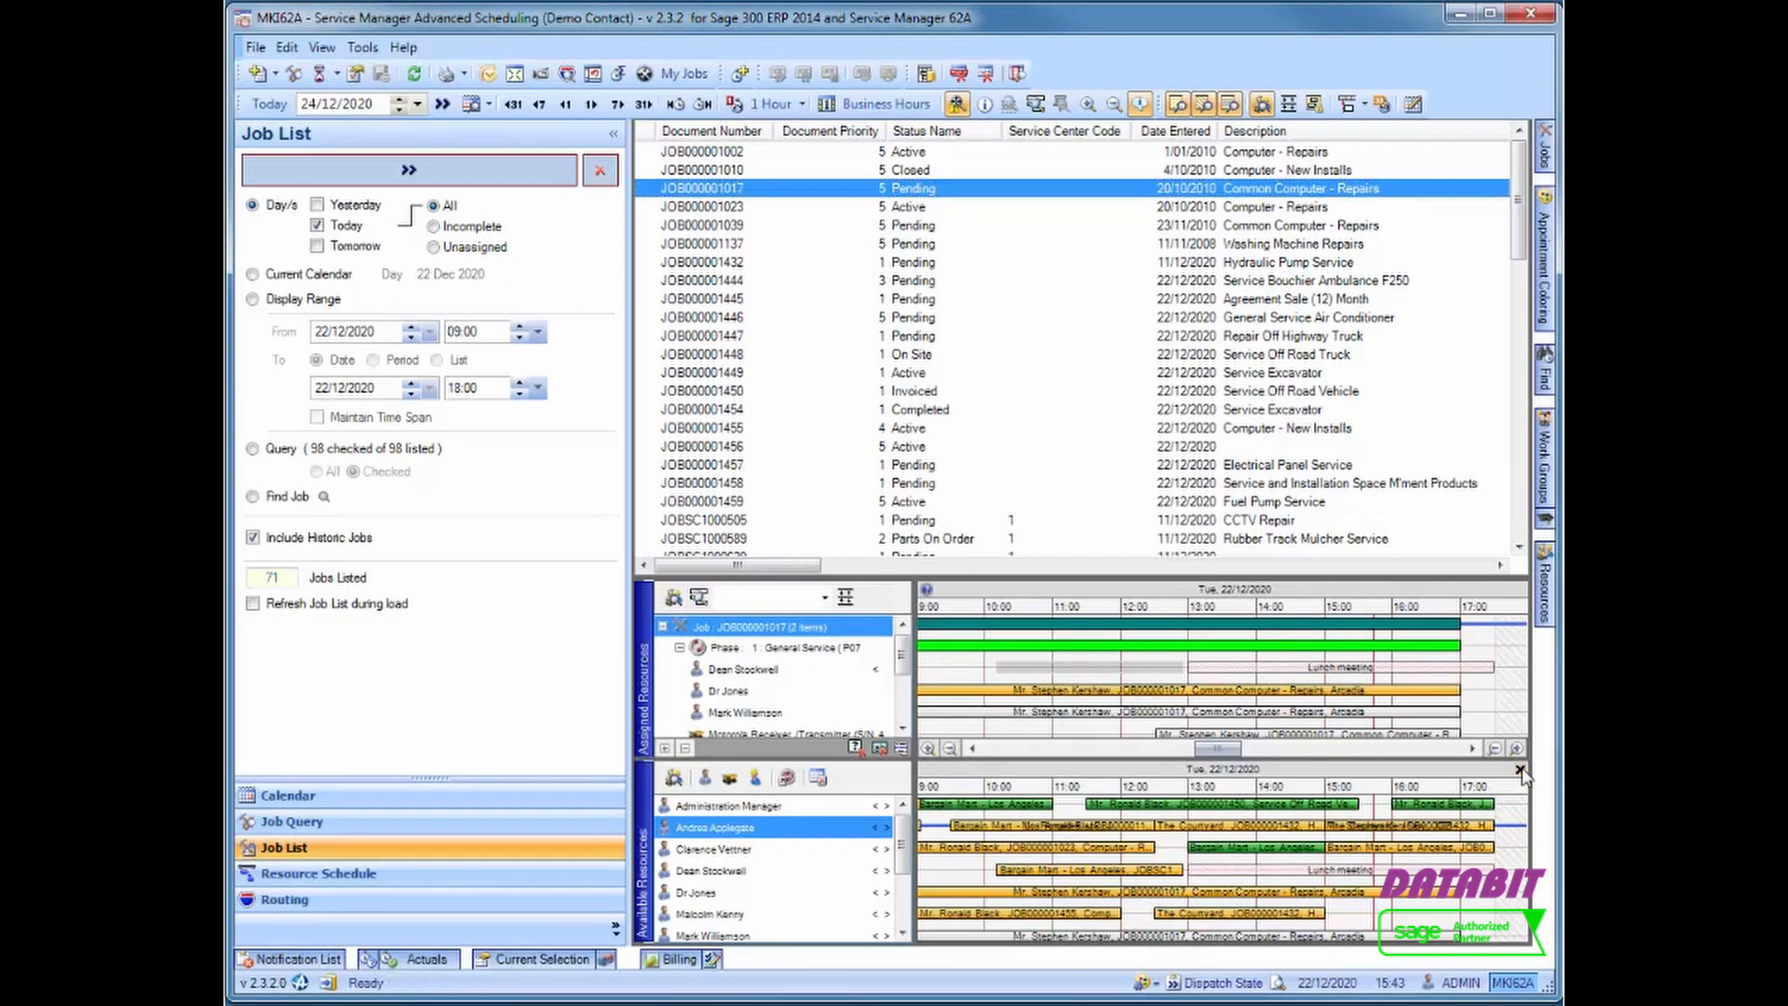
click(1520, 771)
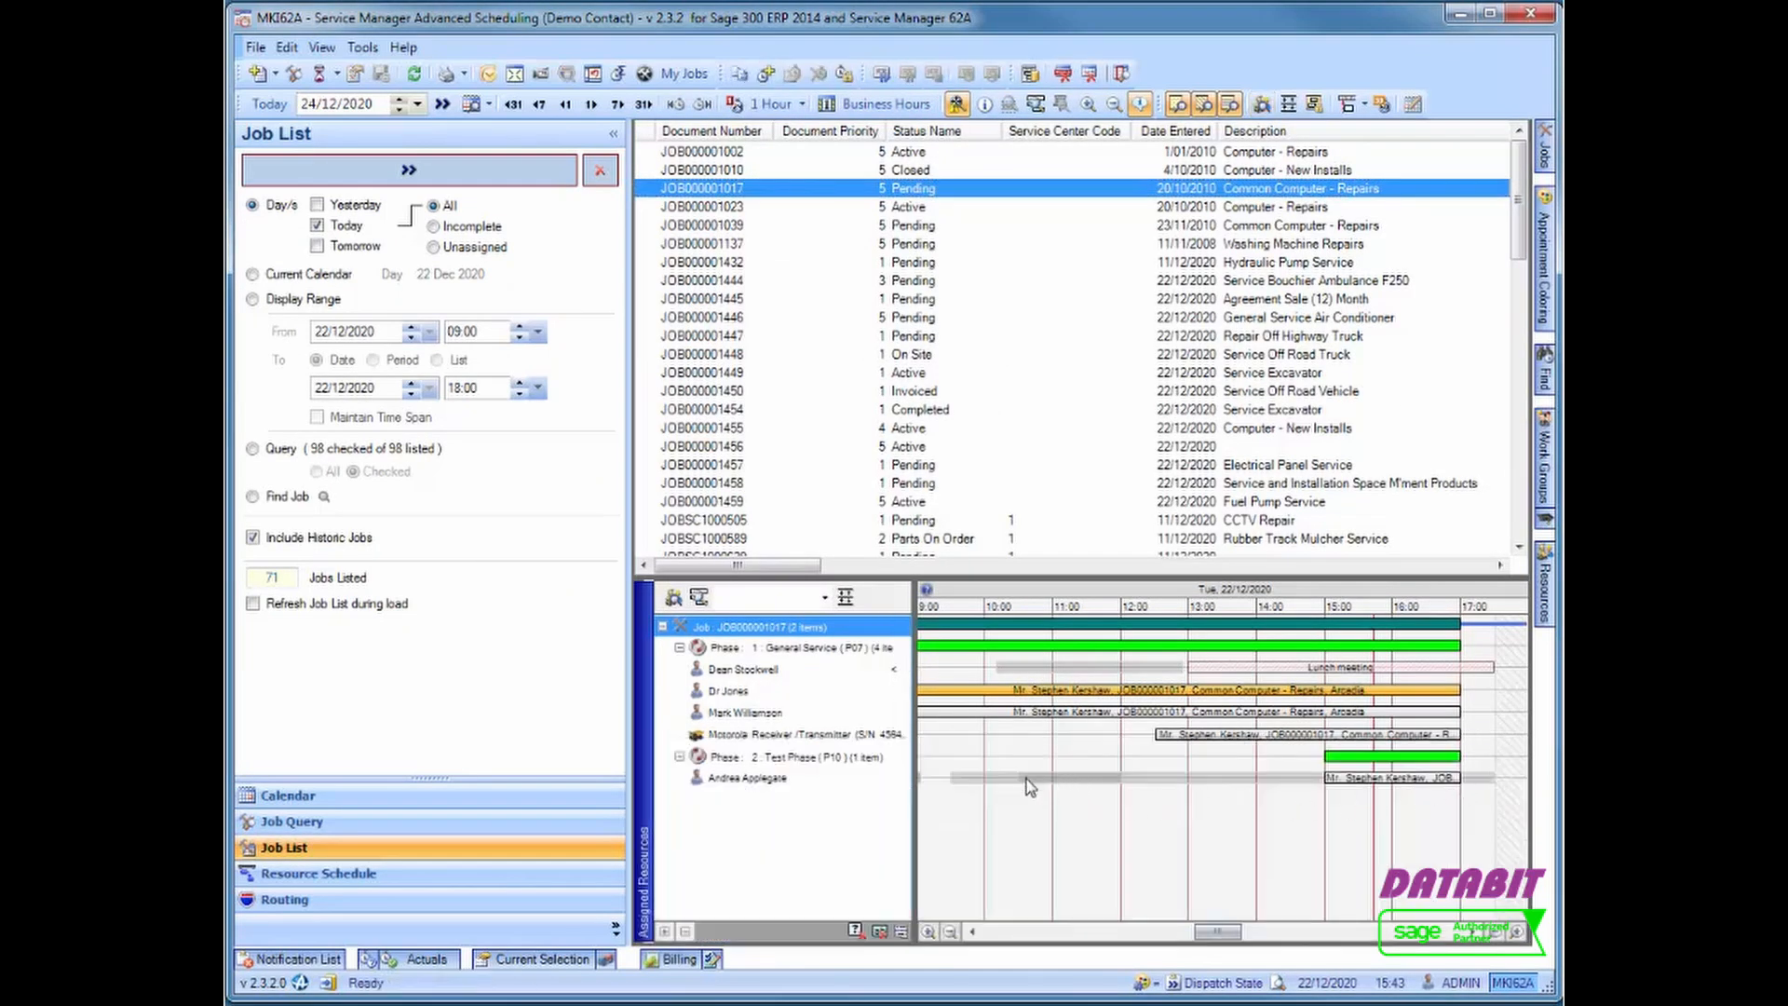
drag(1026, 787, 1248, 787)
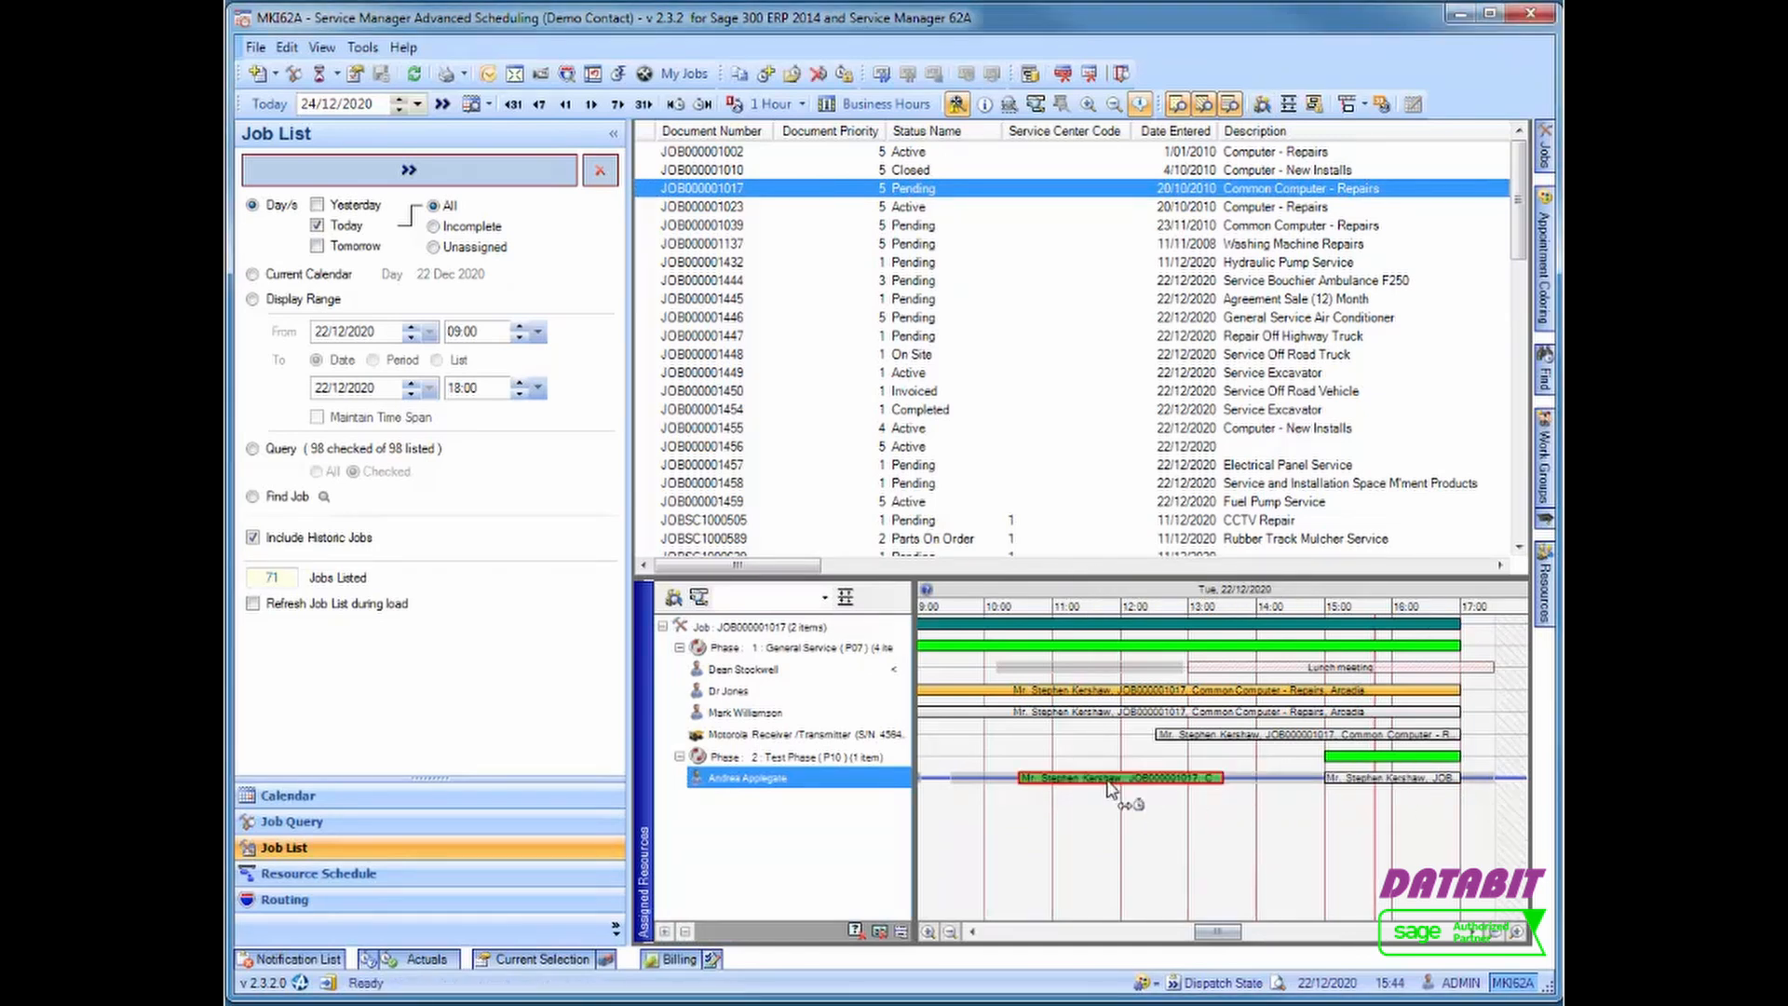
Move the new Phase 2 appointment to start at 10:00 and check the snap interval options
drag(1111, 787, 1072, 775)
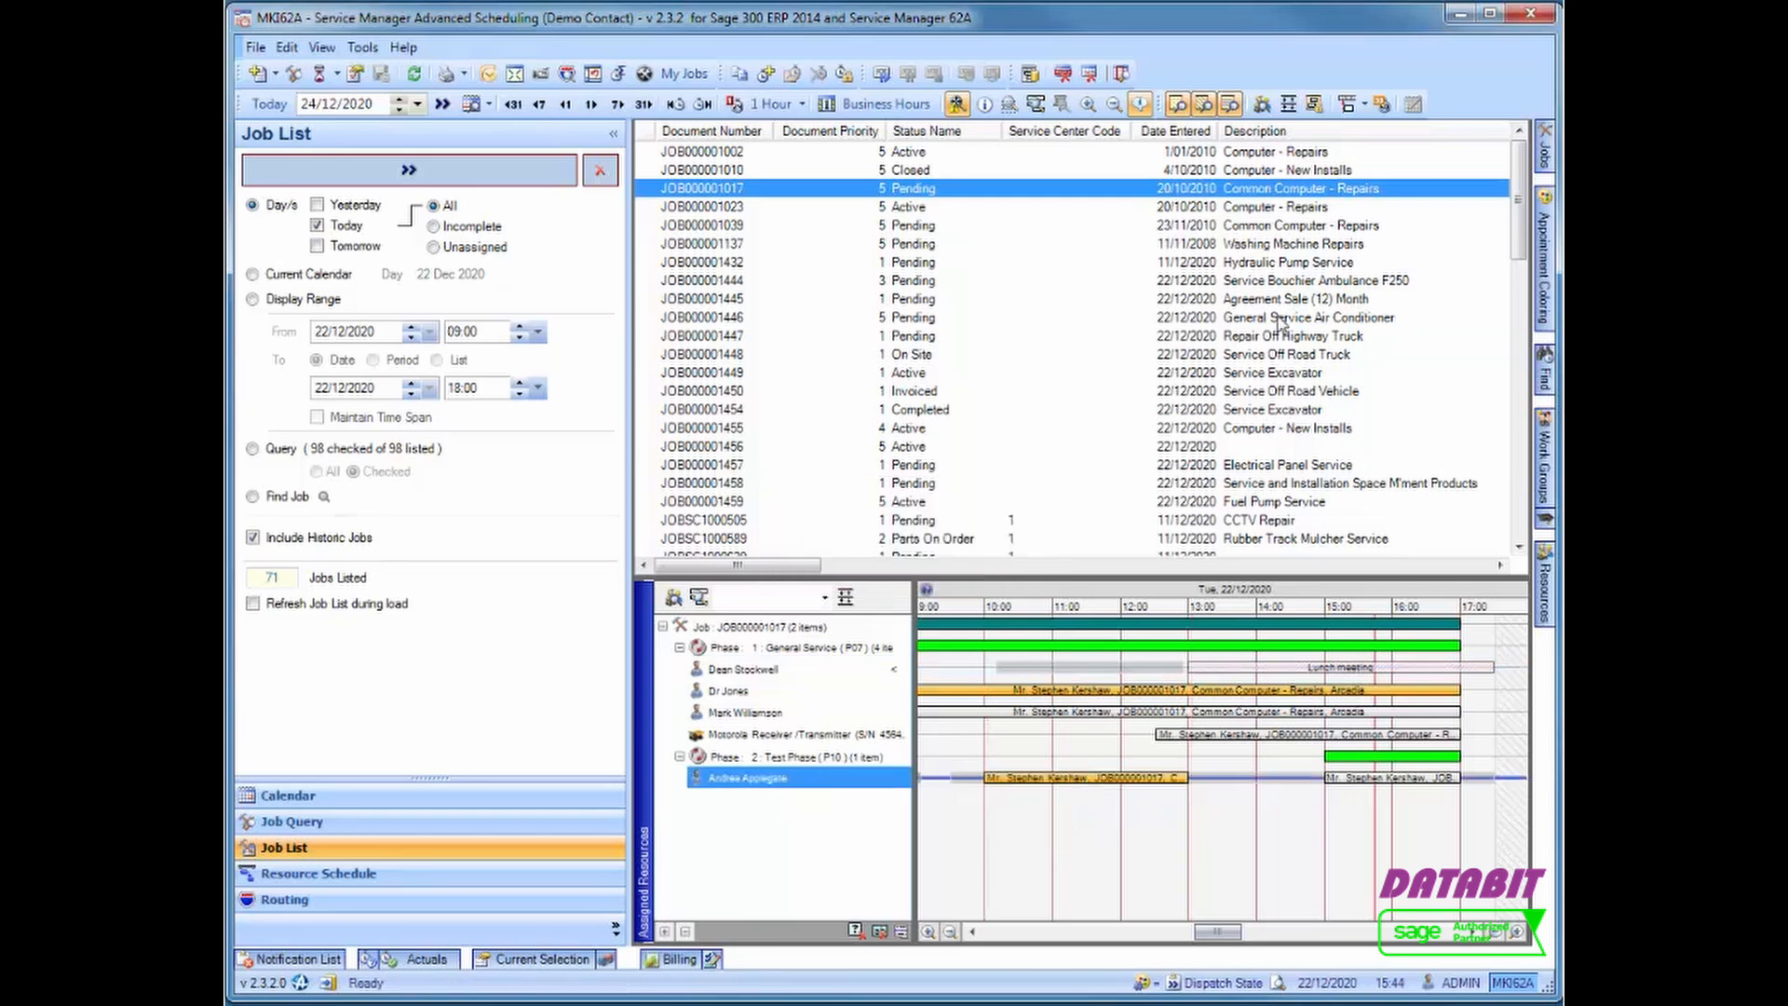
click(1363, 103)
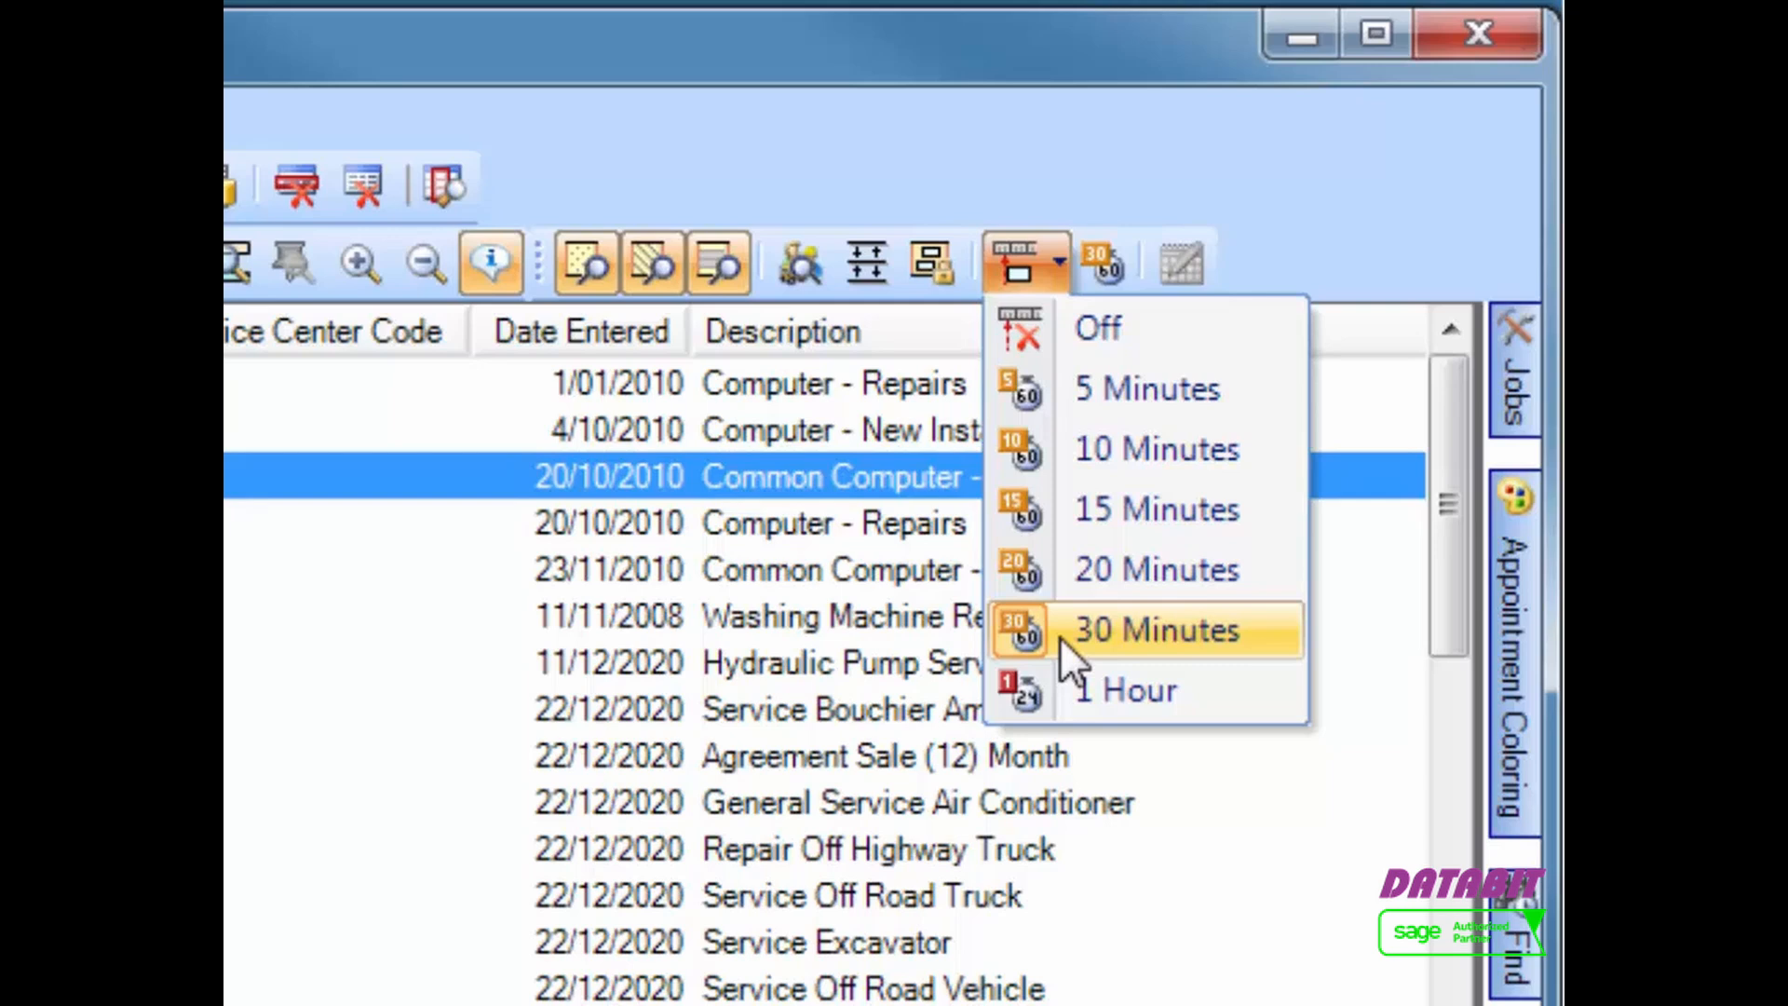
click(1098, 270)
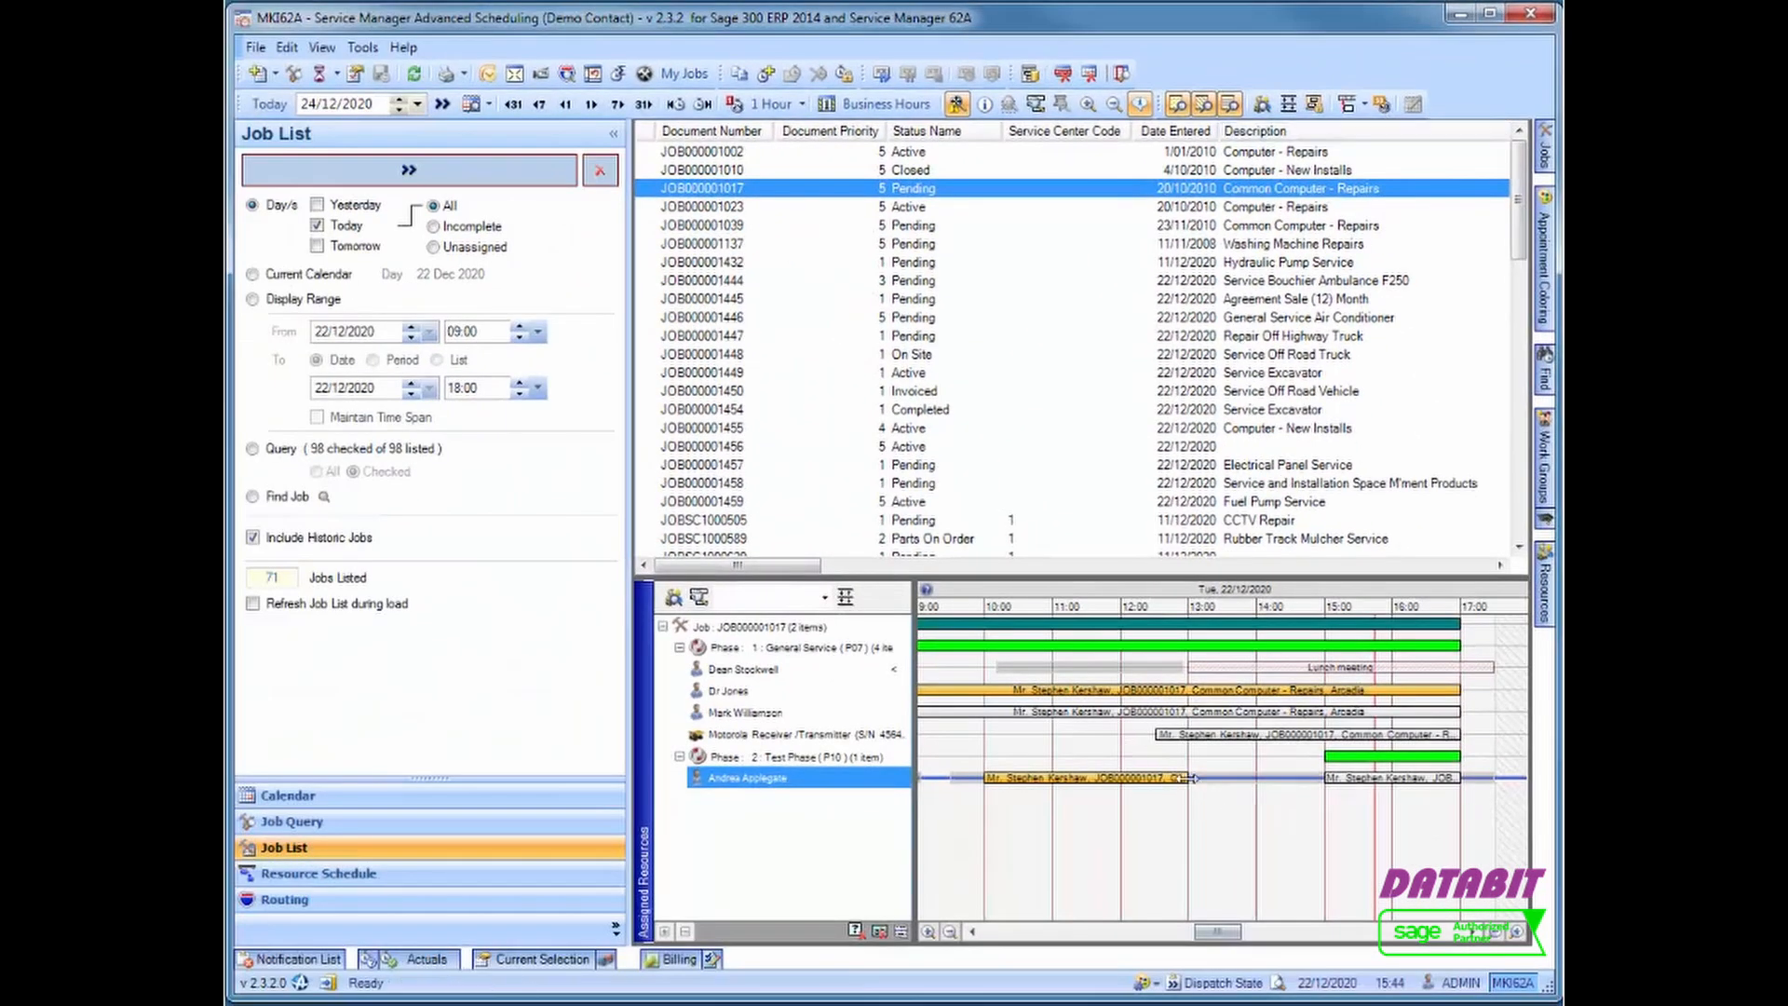
Extend the Phase 2 appointment to end at 14:30 and move it to start at 11:30, overlapping the neighbouring appointment
drag(1192, 778, 1283, 785)
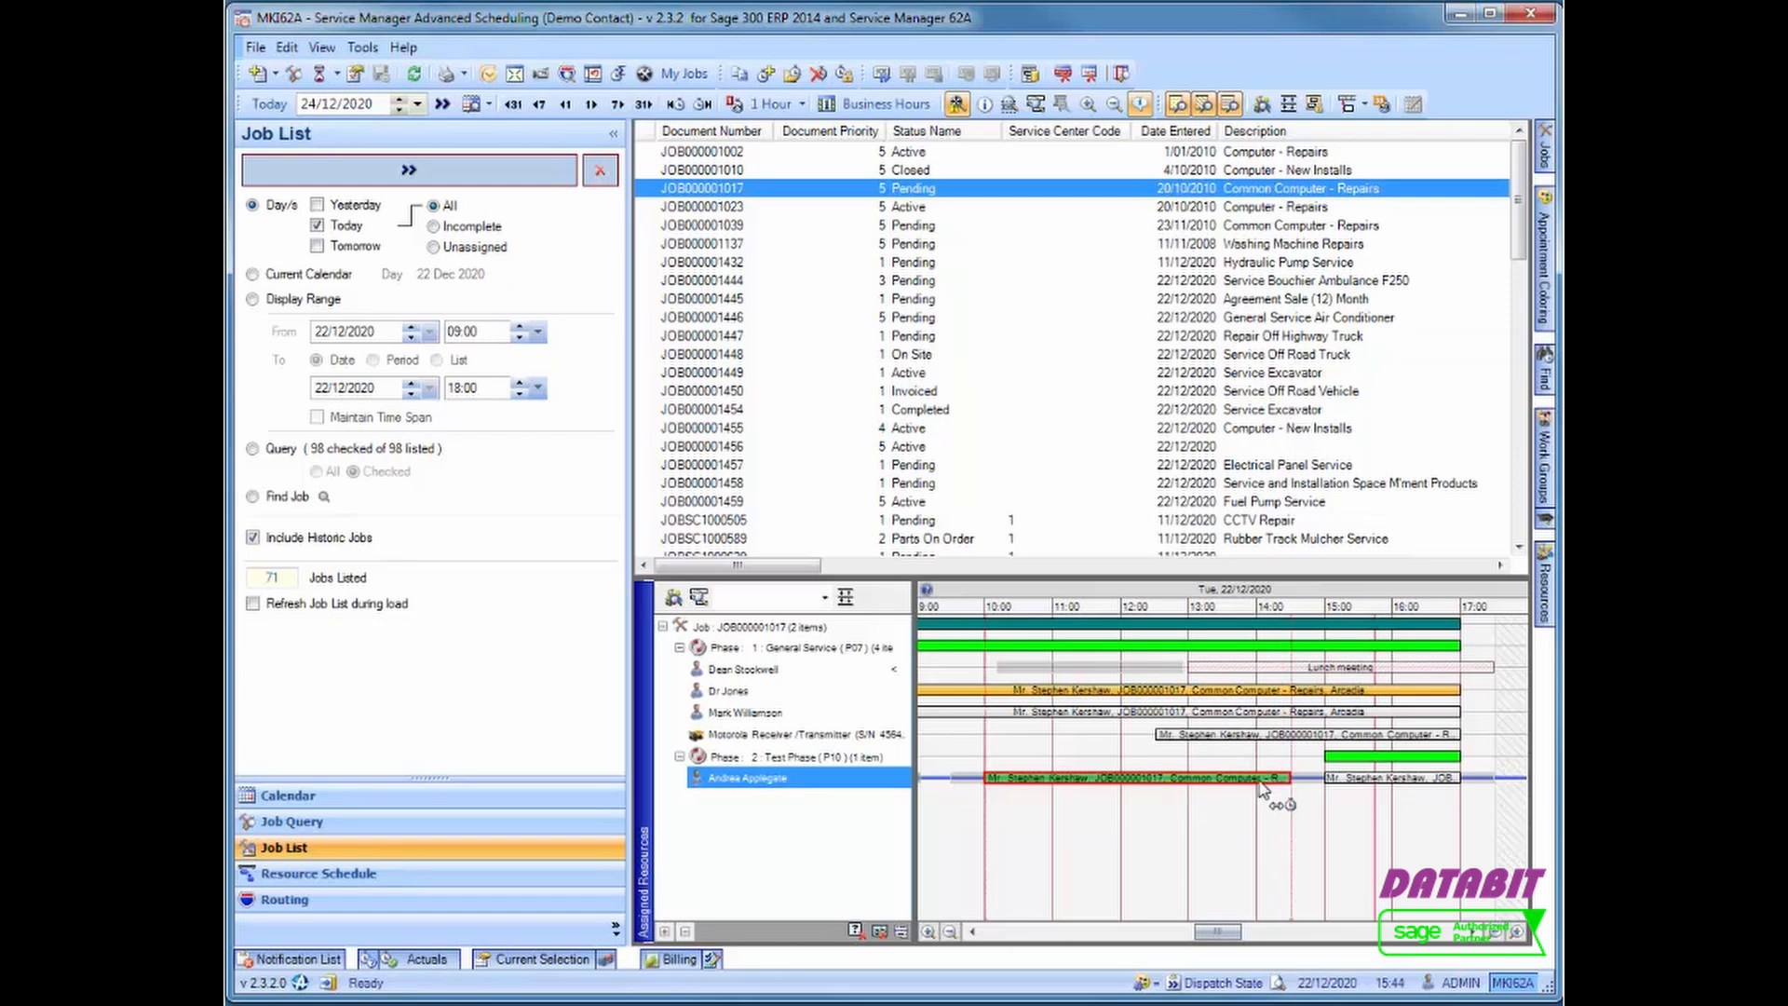
mouse_move(1259, 781)
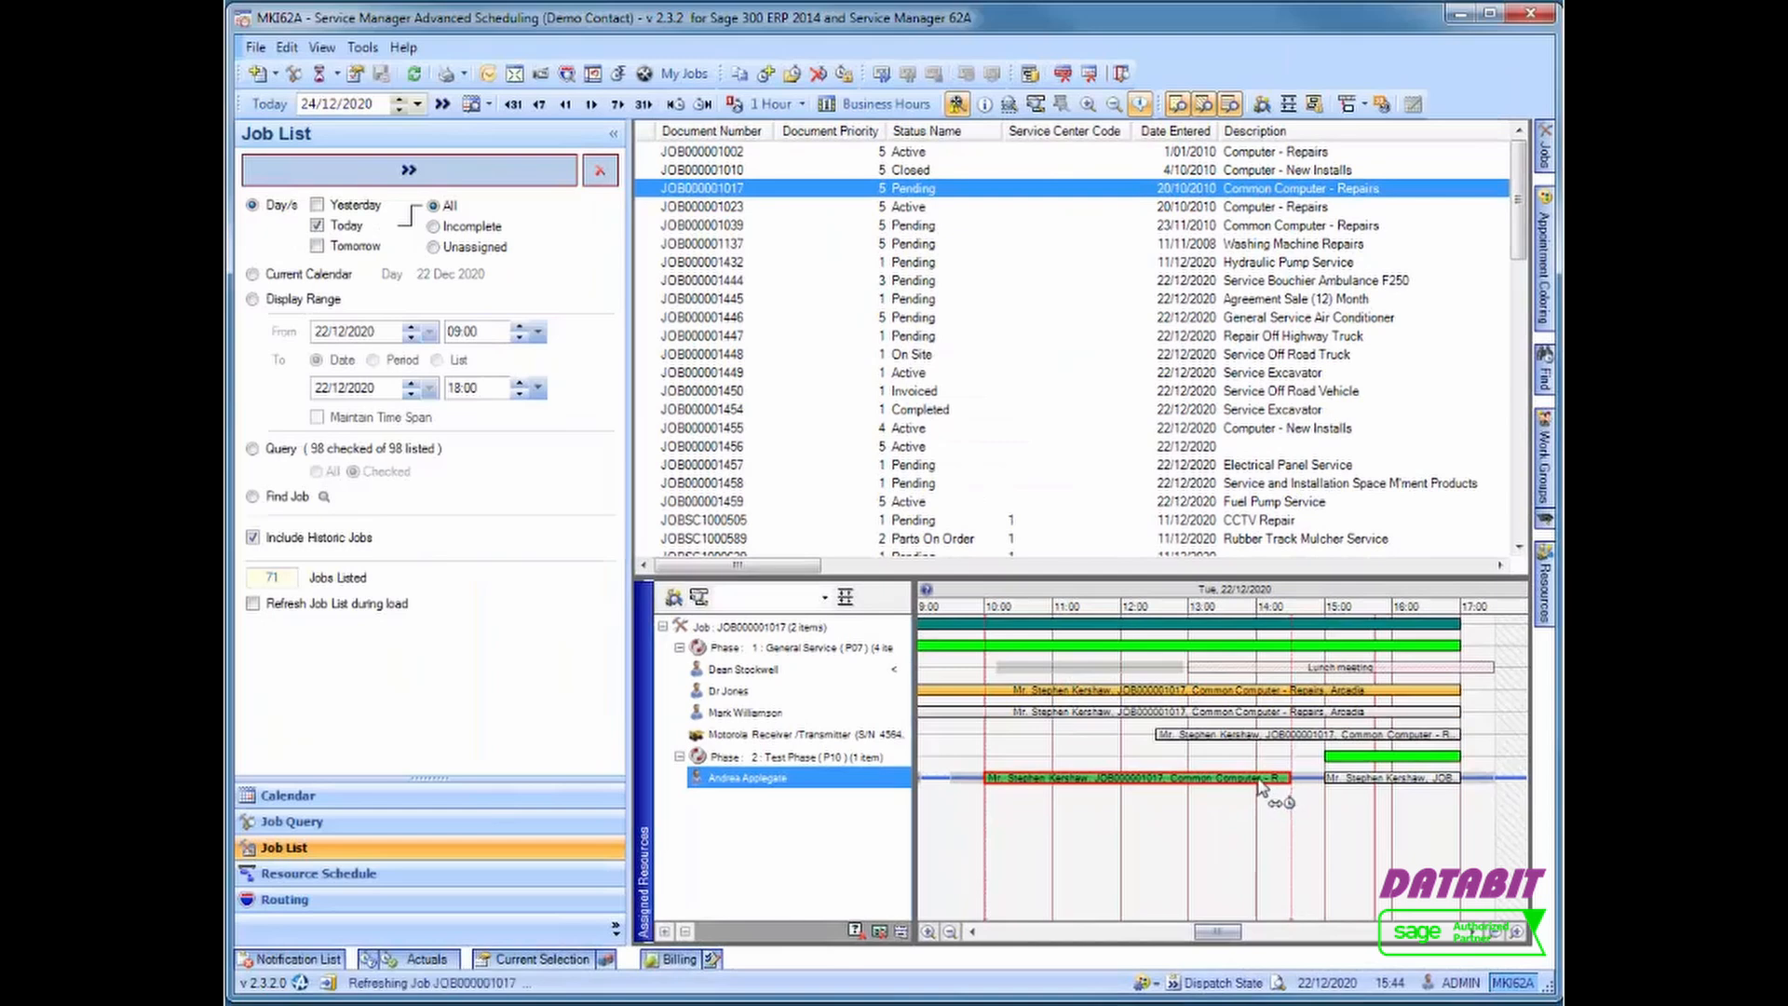
drag(1261, 787, 1342, 777)
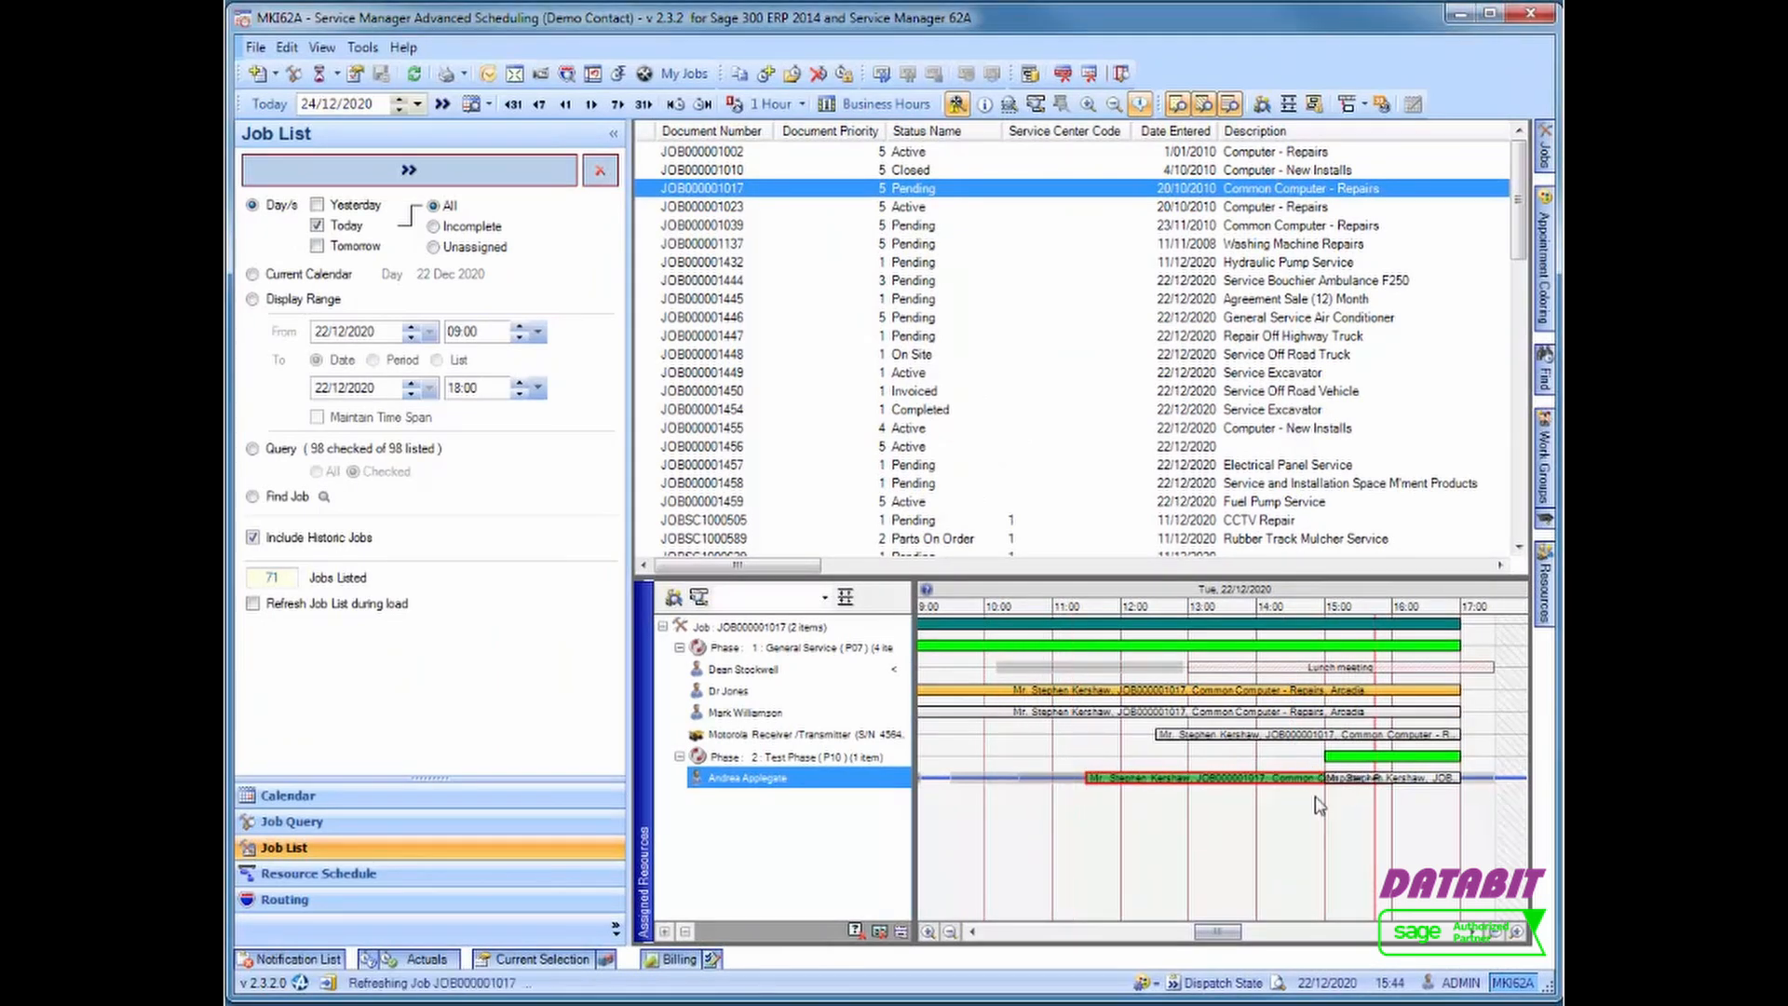
Examine the program options for time entry conflicts and phase boundaries, and leave them without saving
click(362, 47)
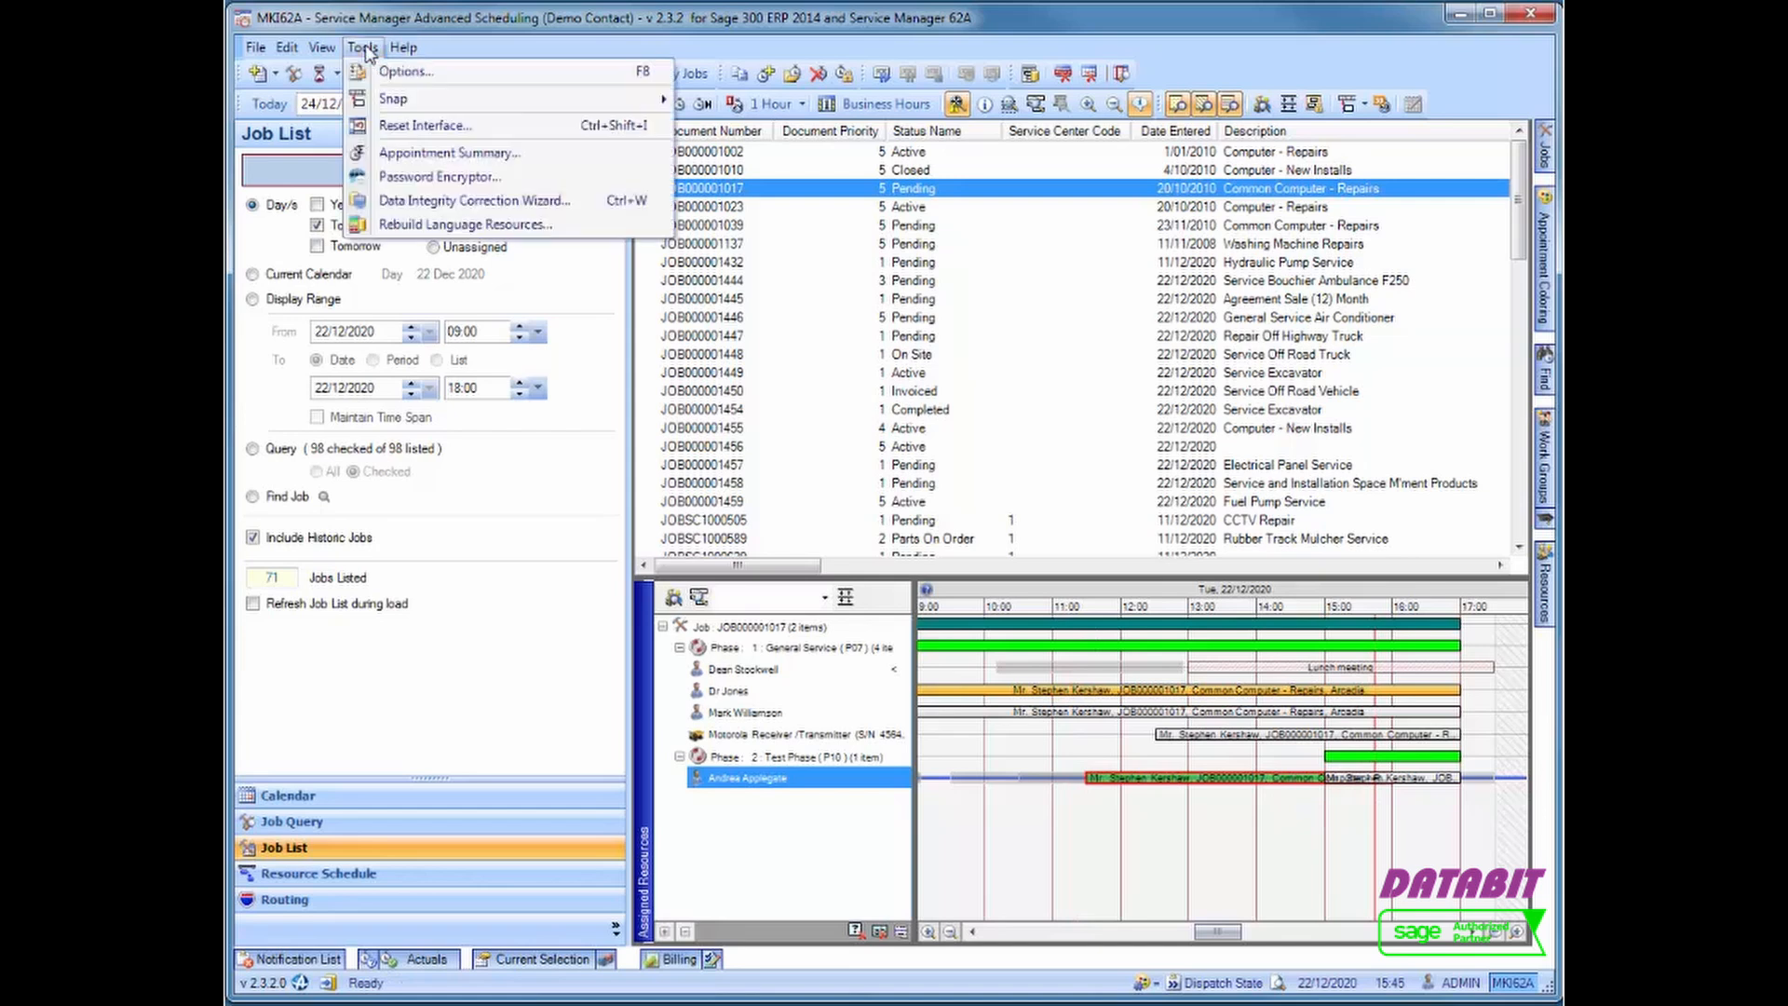
click(366, 79)
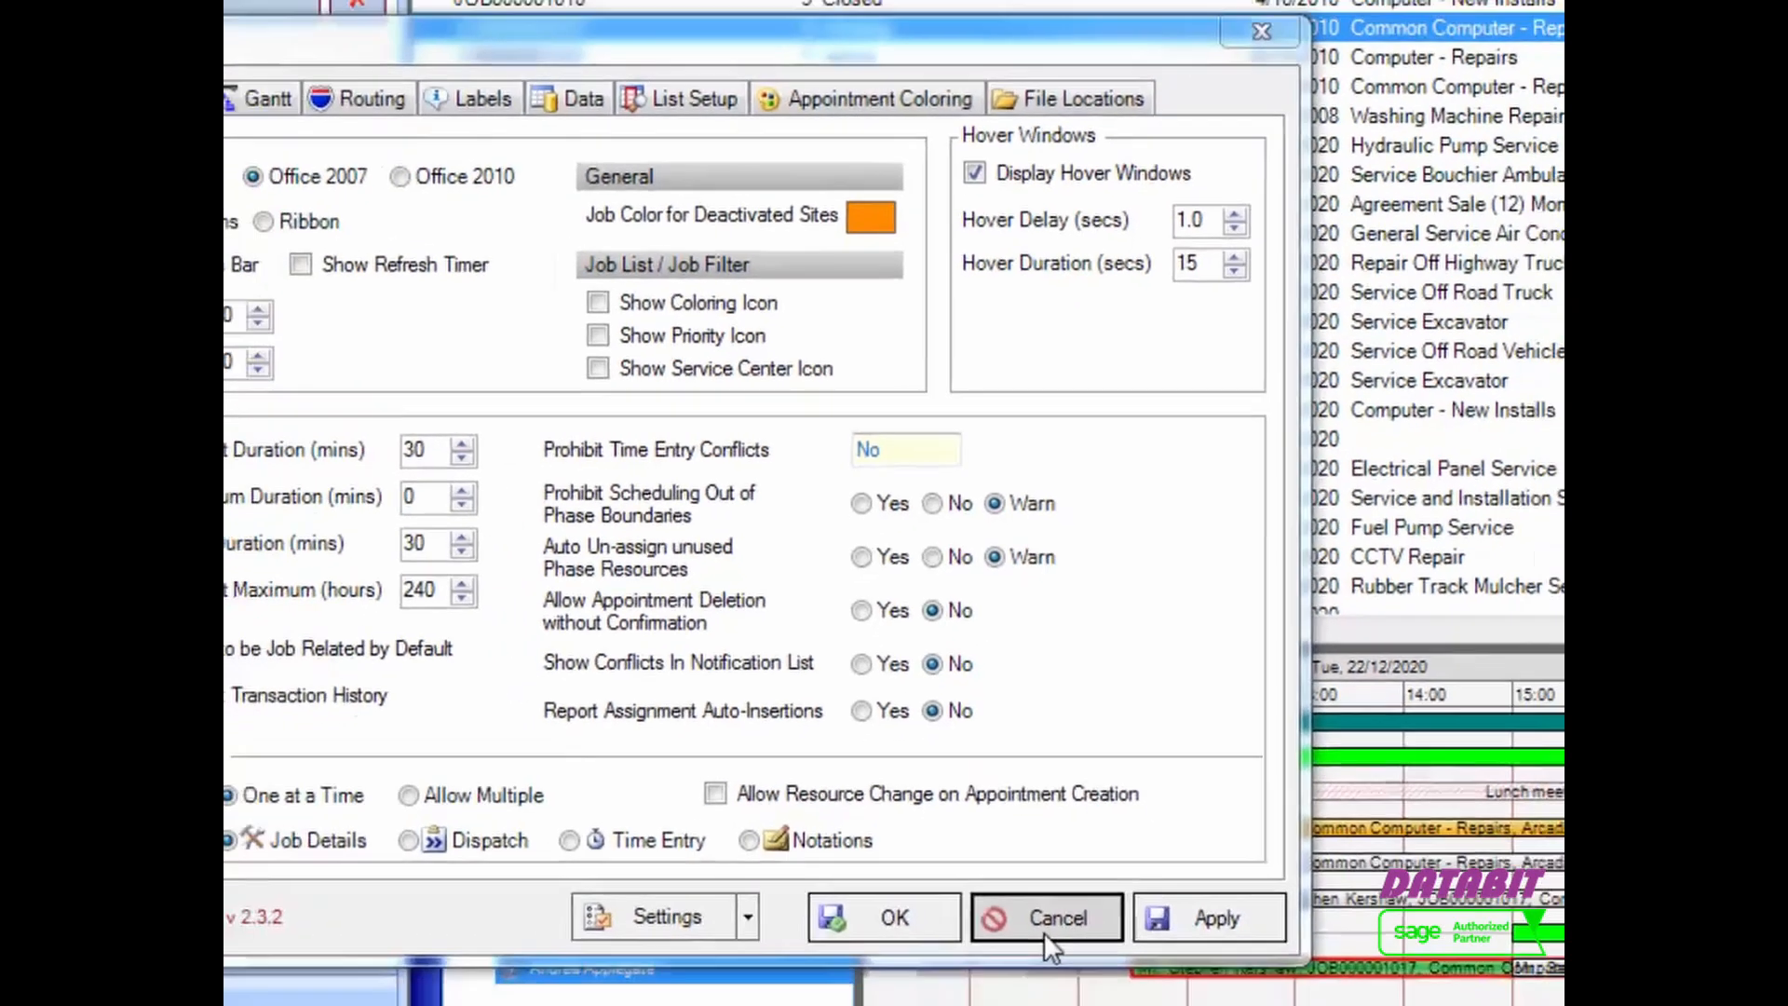
click(1044, 925)
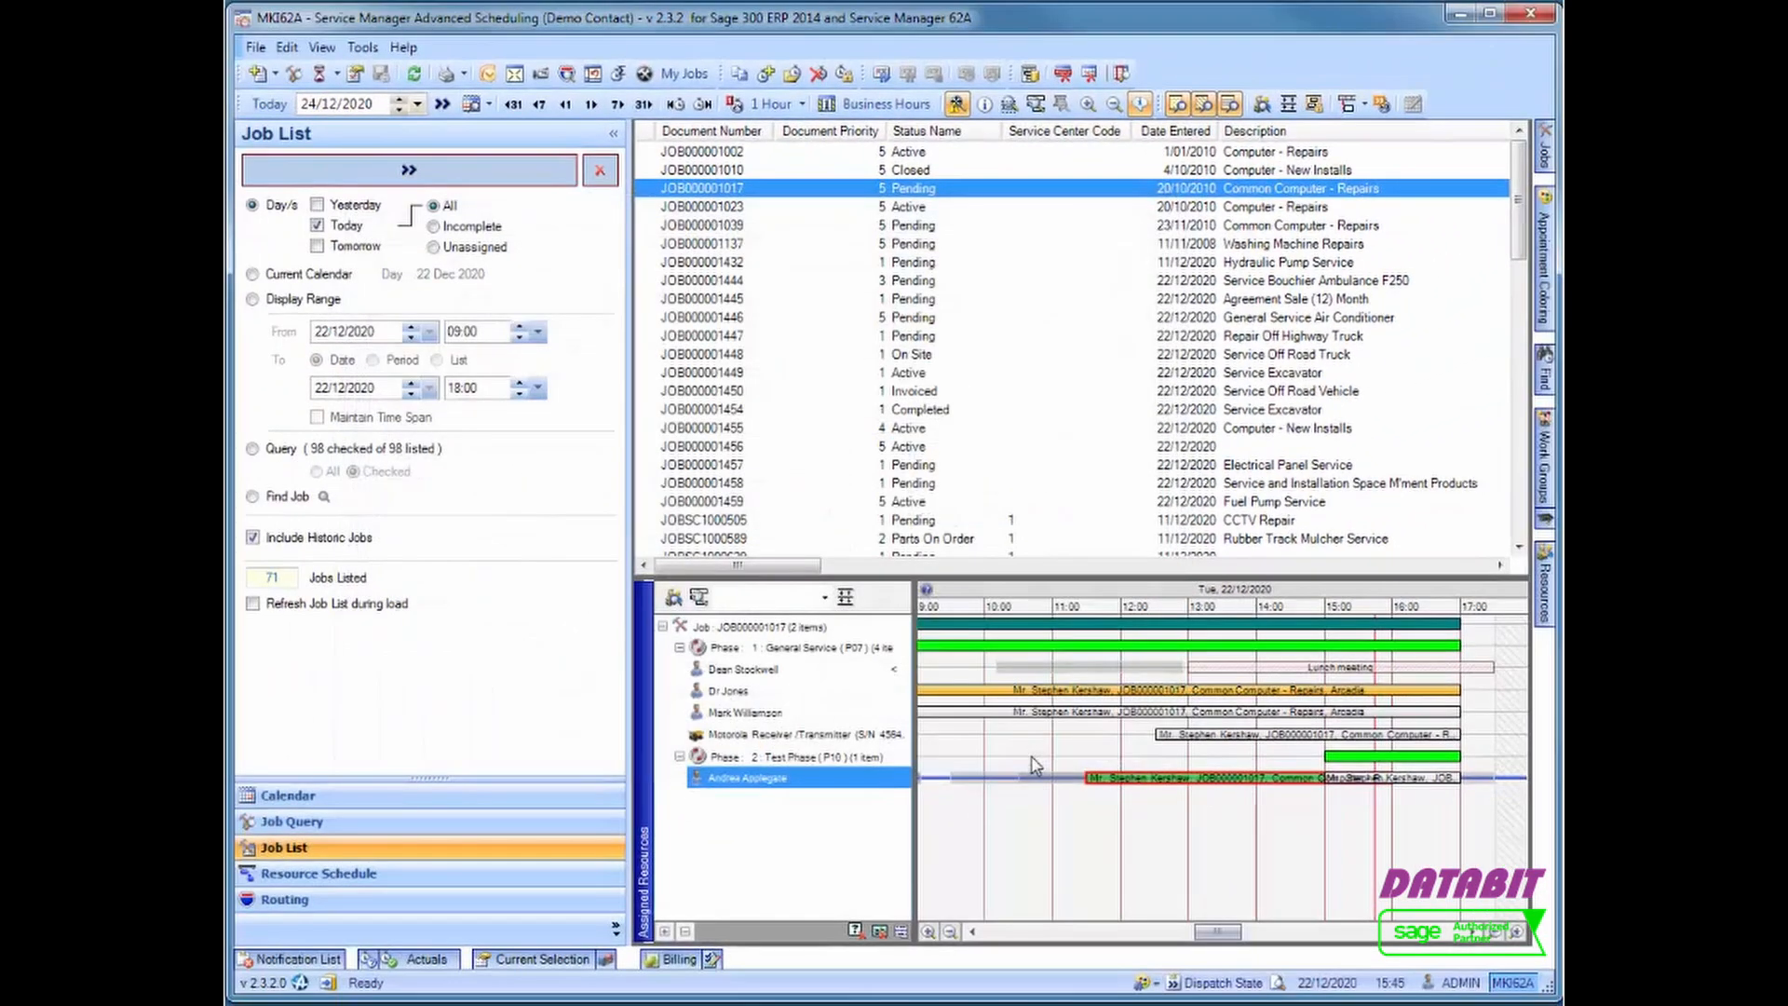
Return to the Calendar day view and examine the print choices, including the work order cards for MWW's JOB000001017 appointment
click(532, 799)
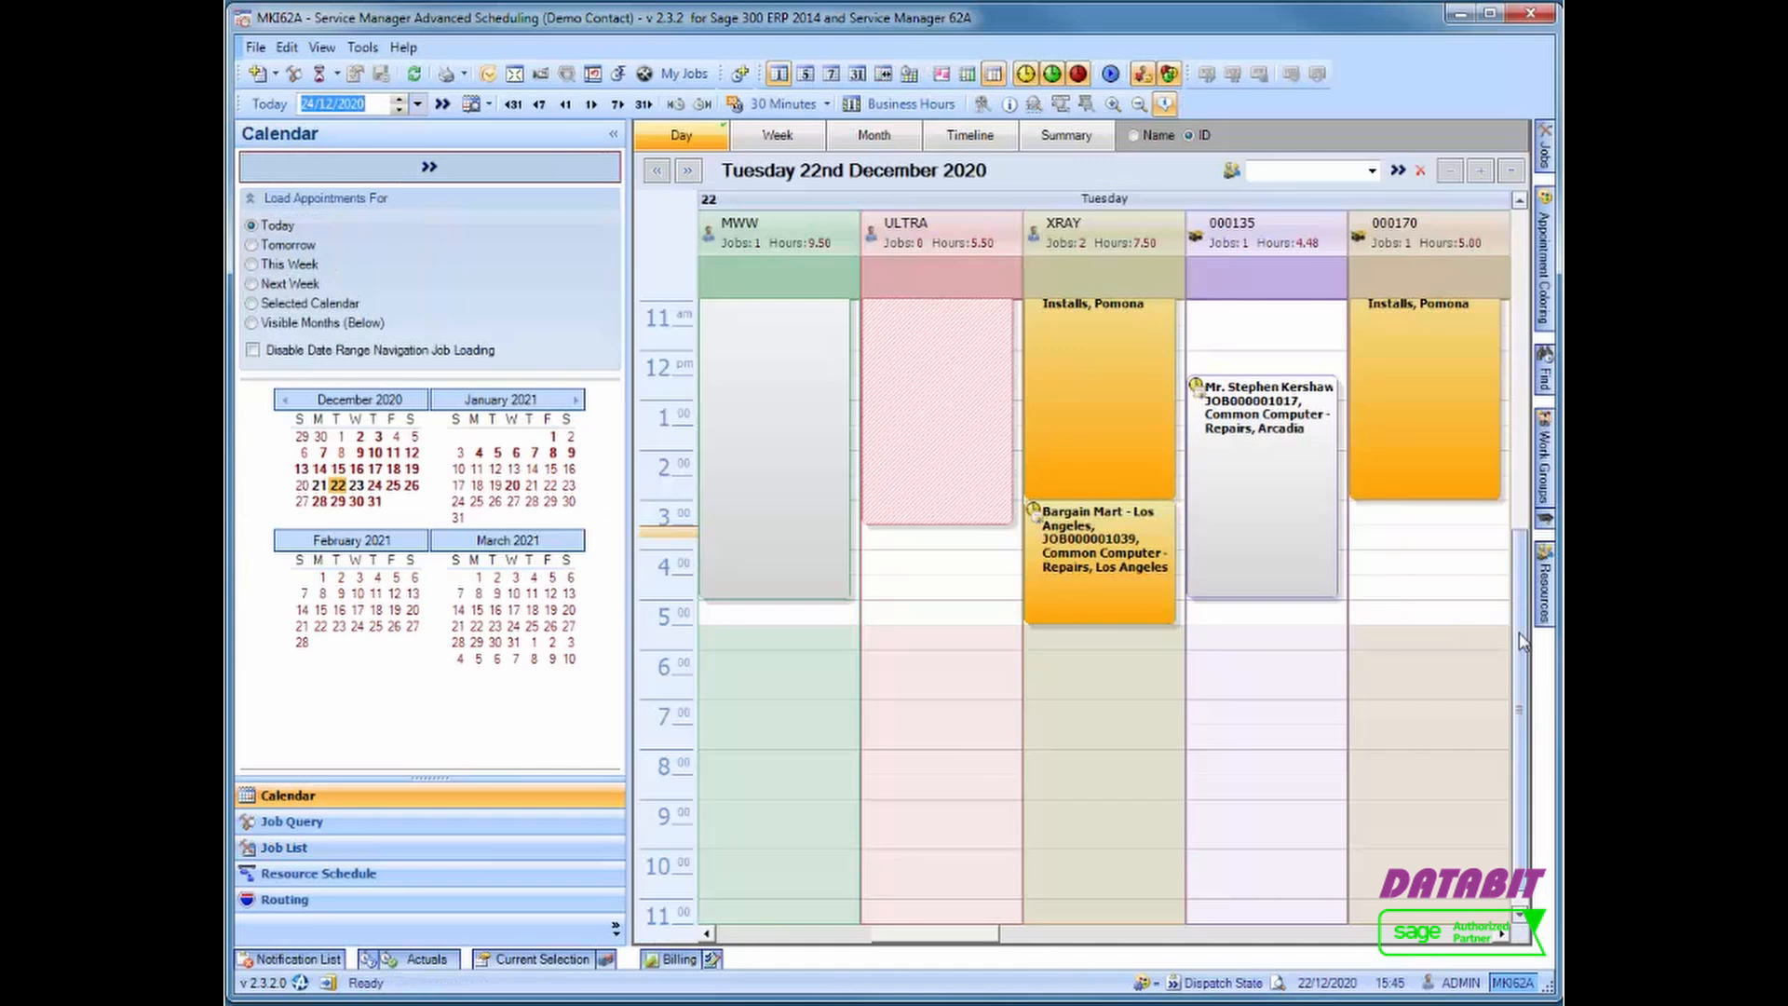
drag(1520, 634, 1520, 488)
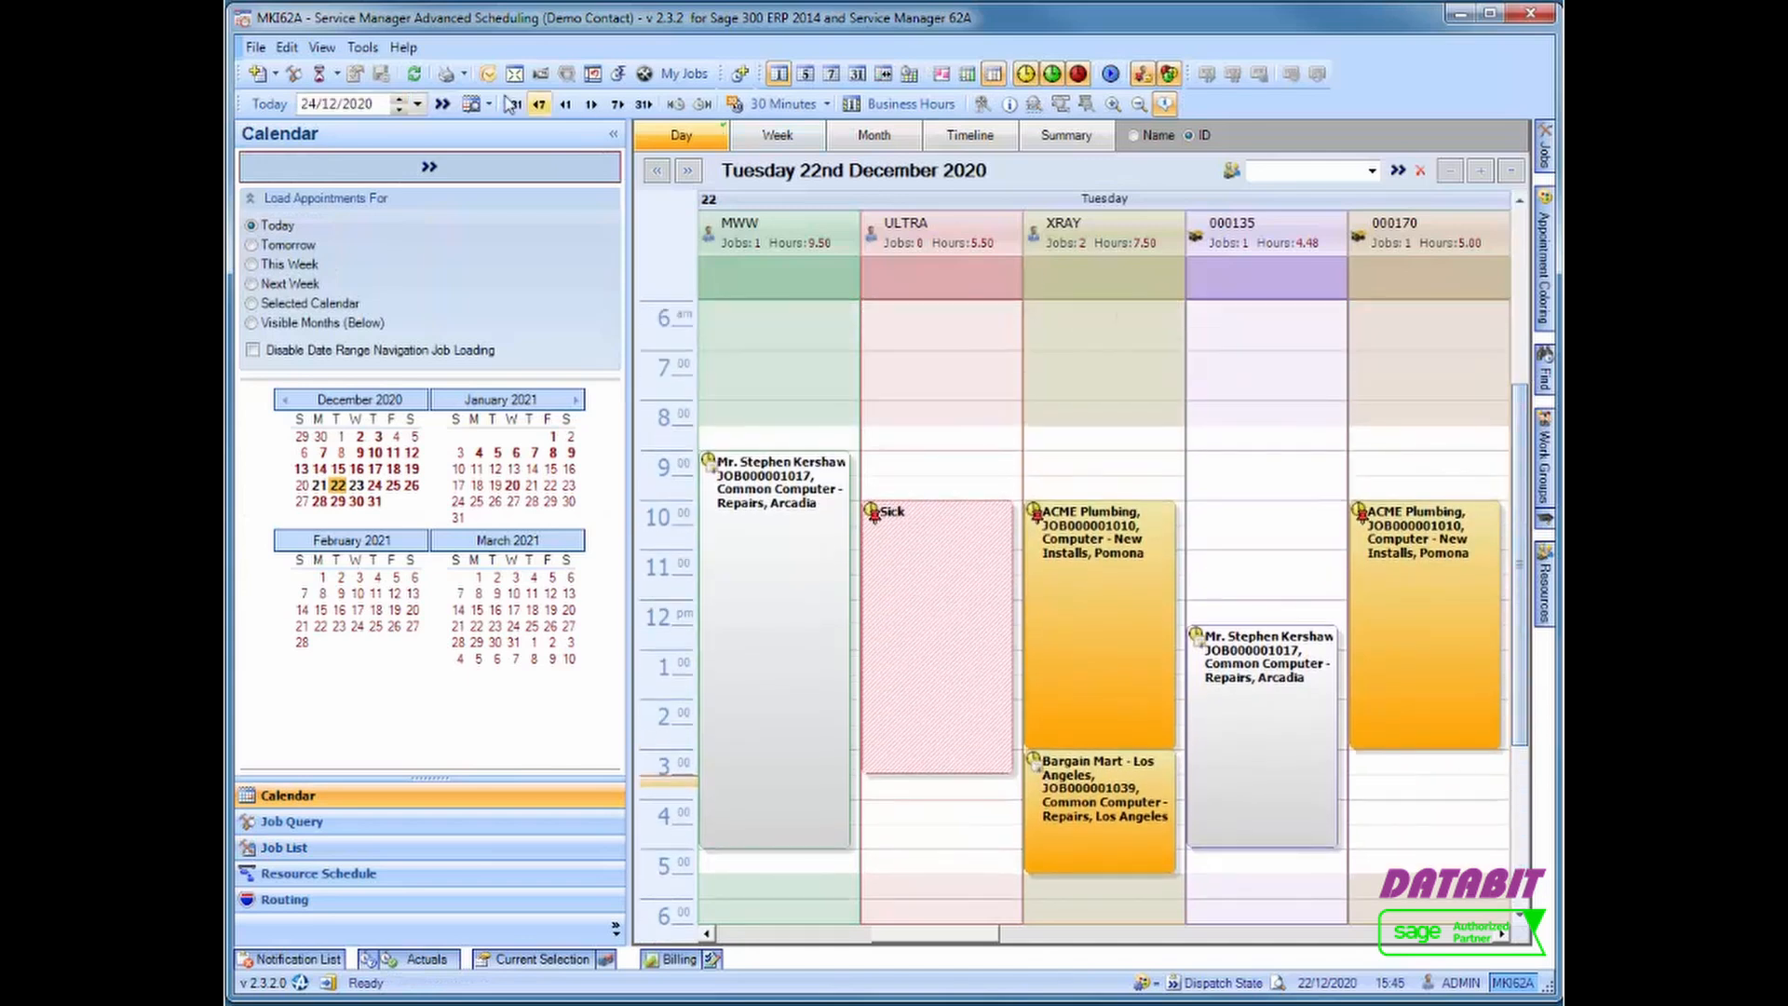
click(461, 75)
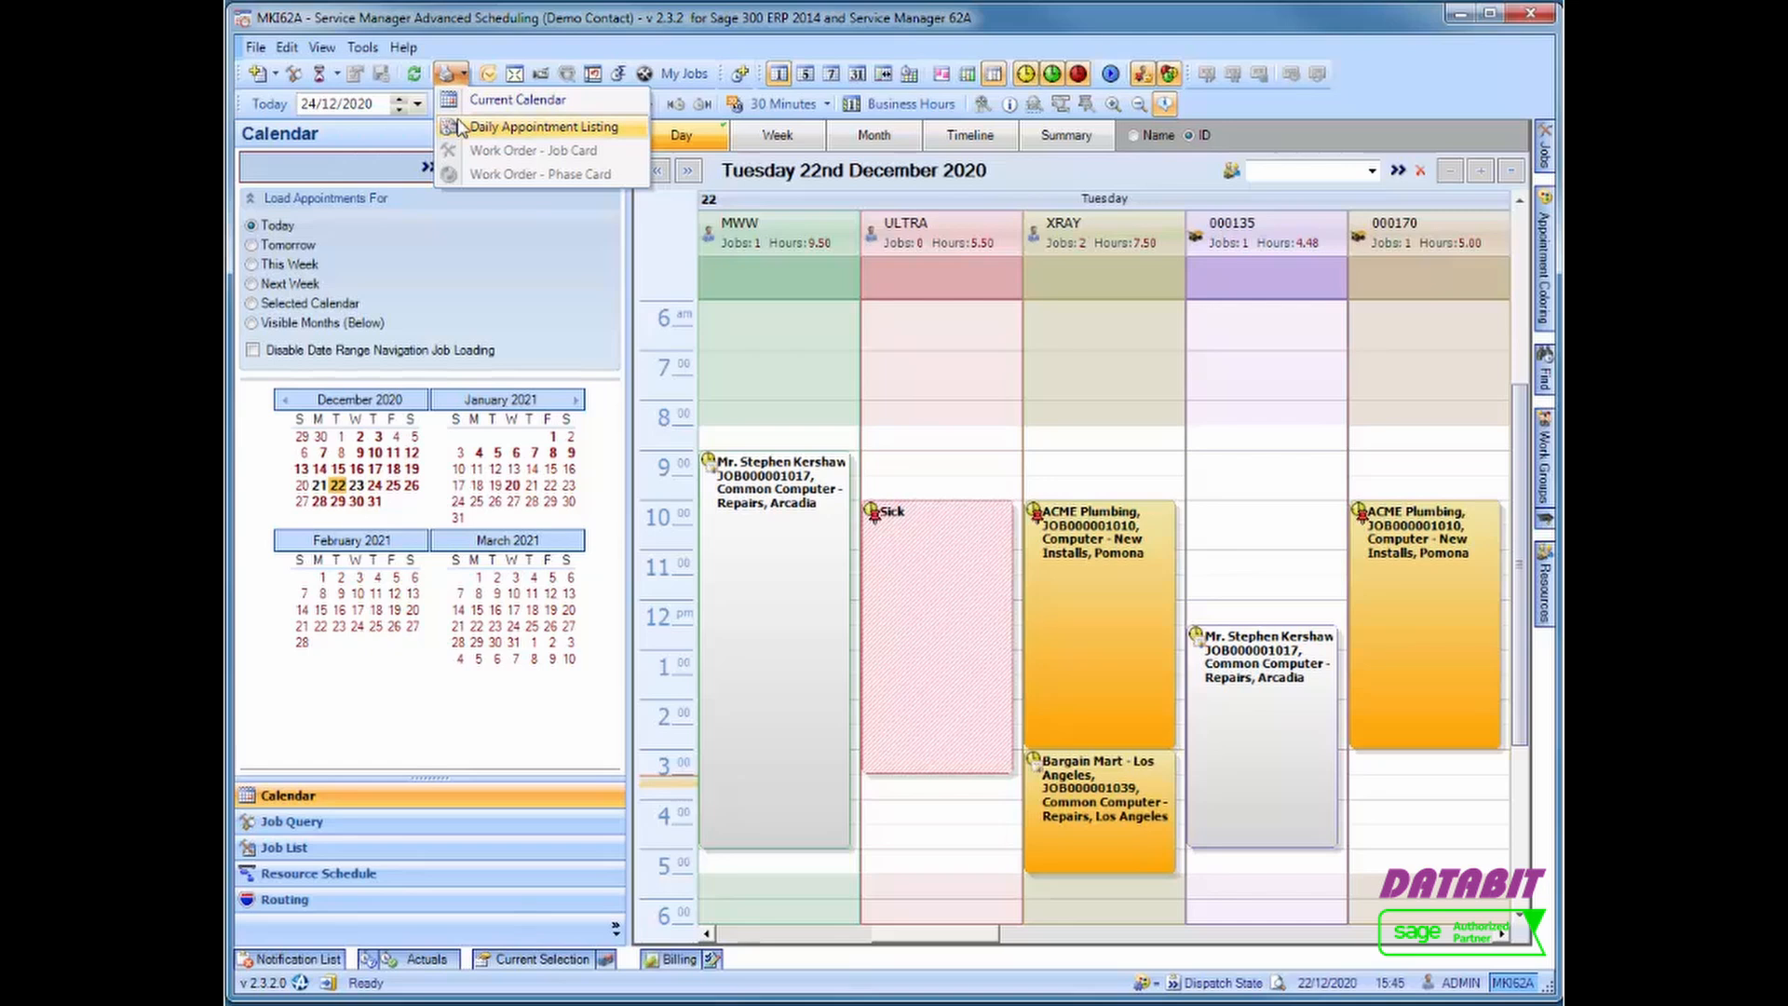
click(461, 126)
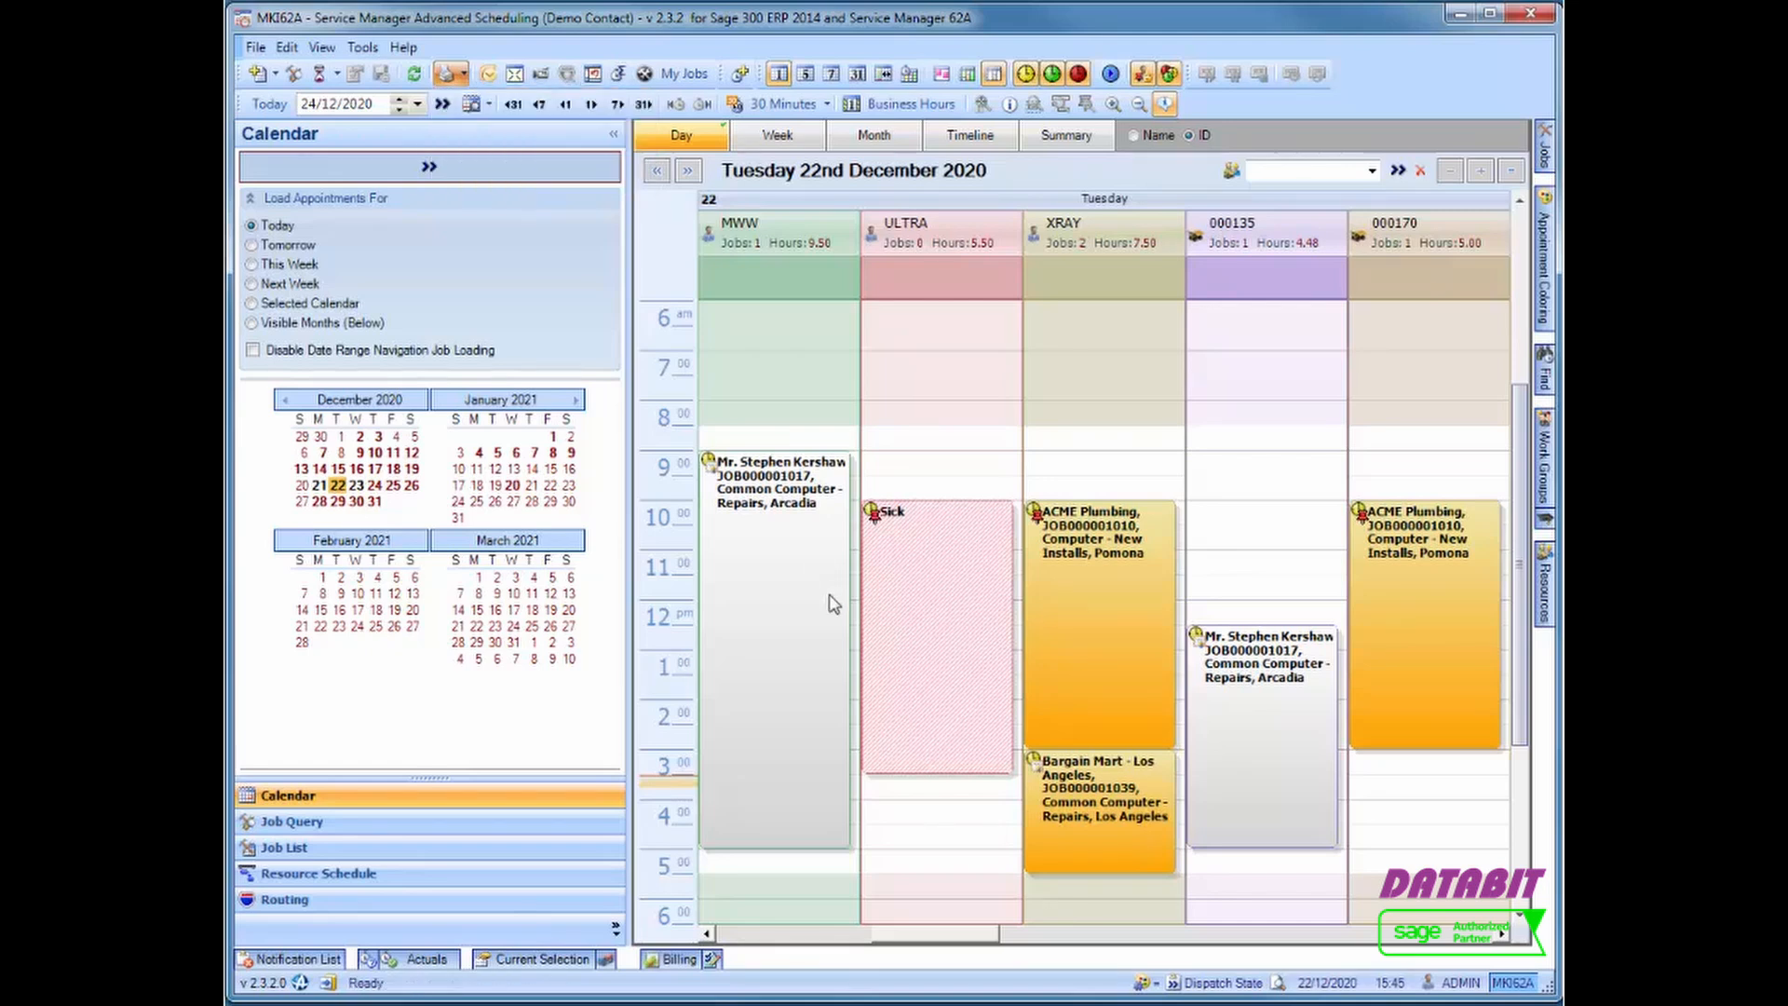
click(465, 77)
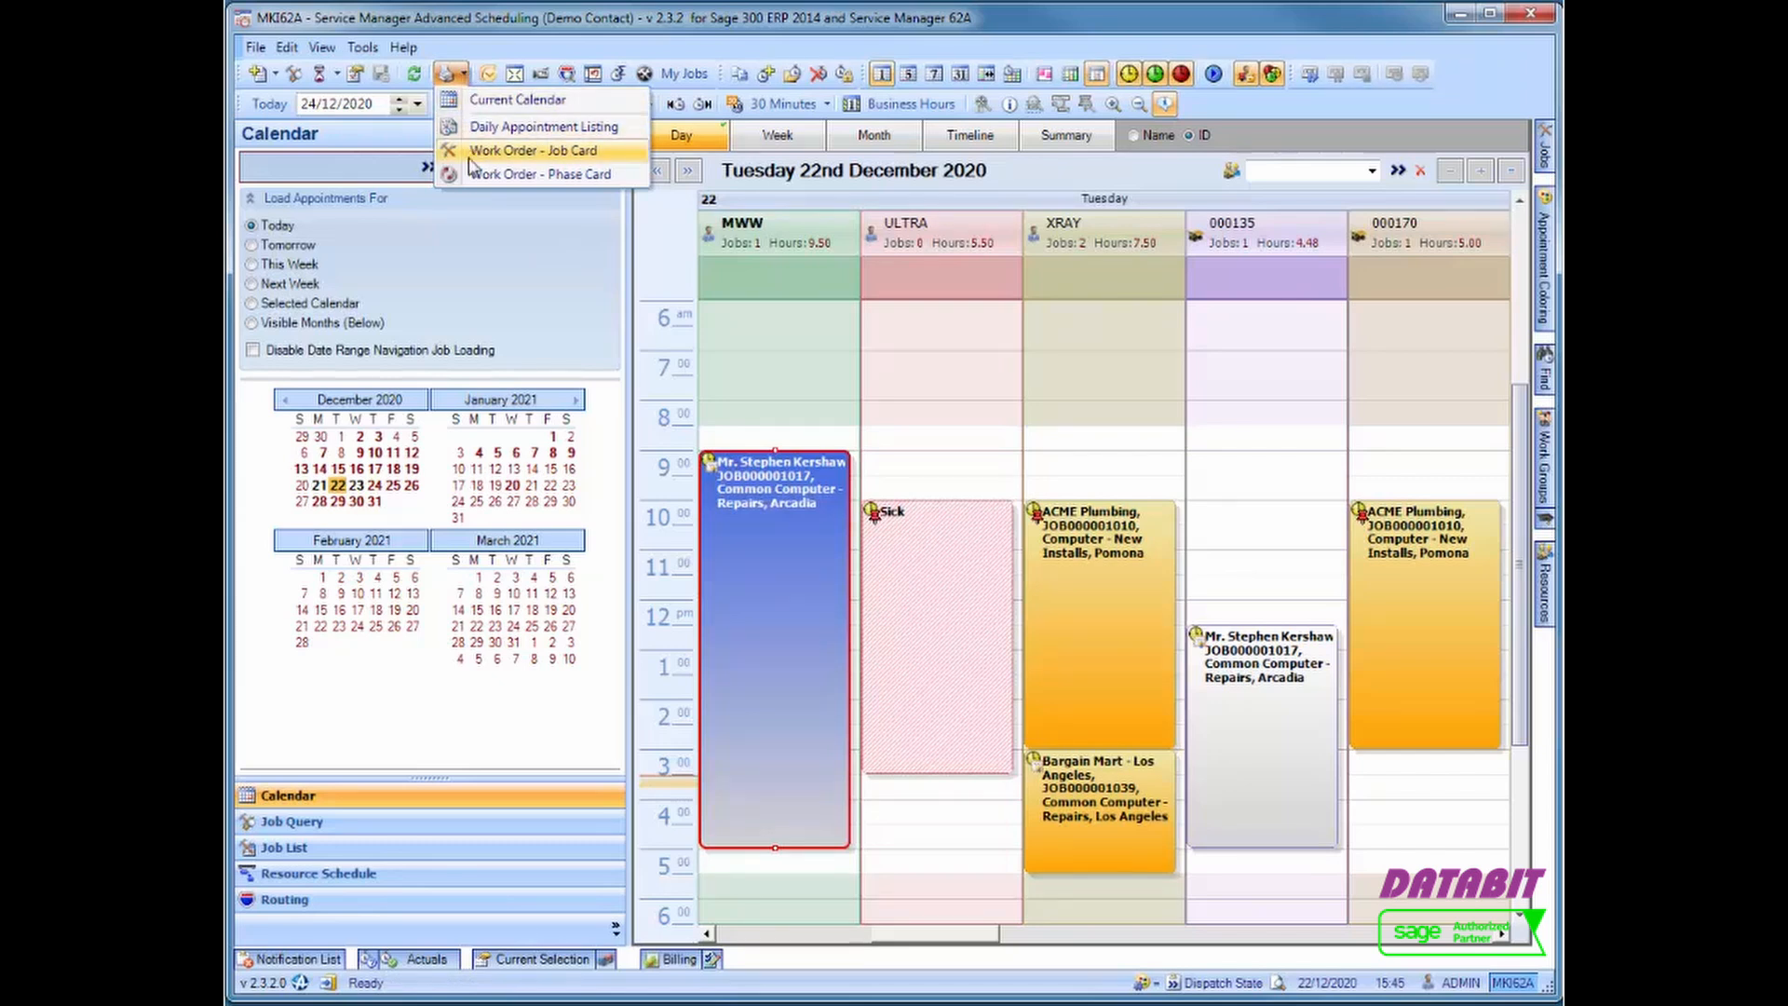
click(872, 391)
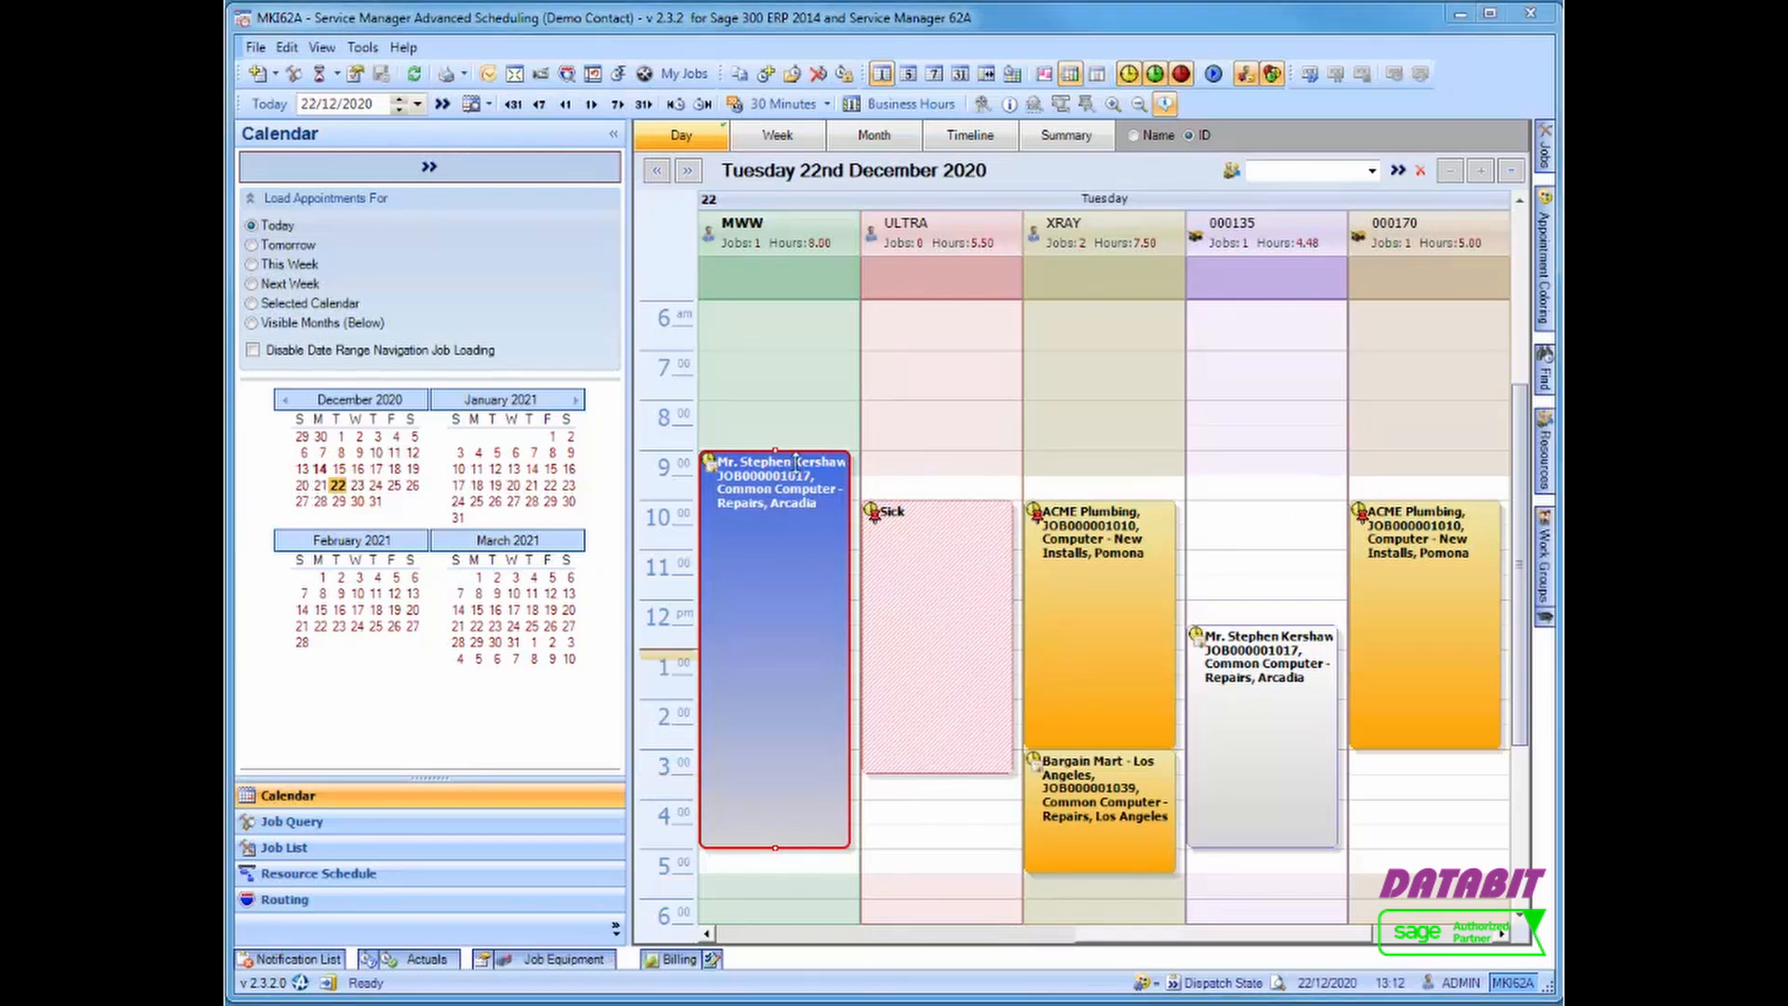
Sync the estimate to actuals for MWW's JOB000001017 appointment, accept the 09:00 to 17:00 labor entry and save the appointment
double_click(782, 496)
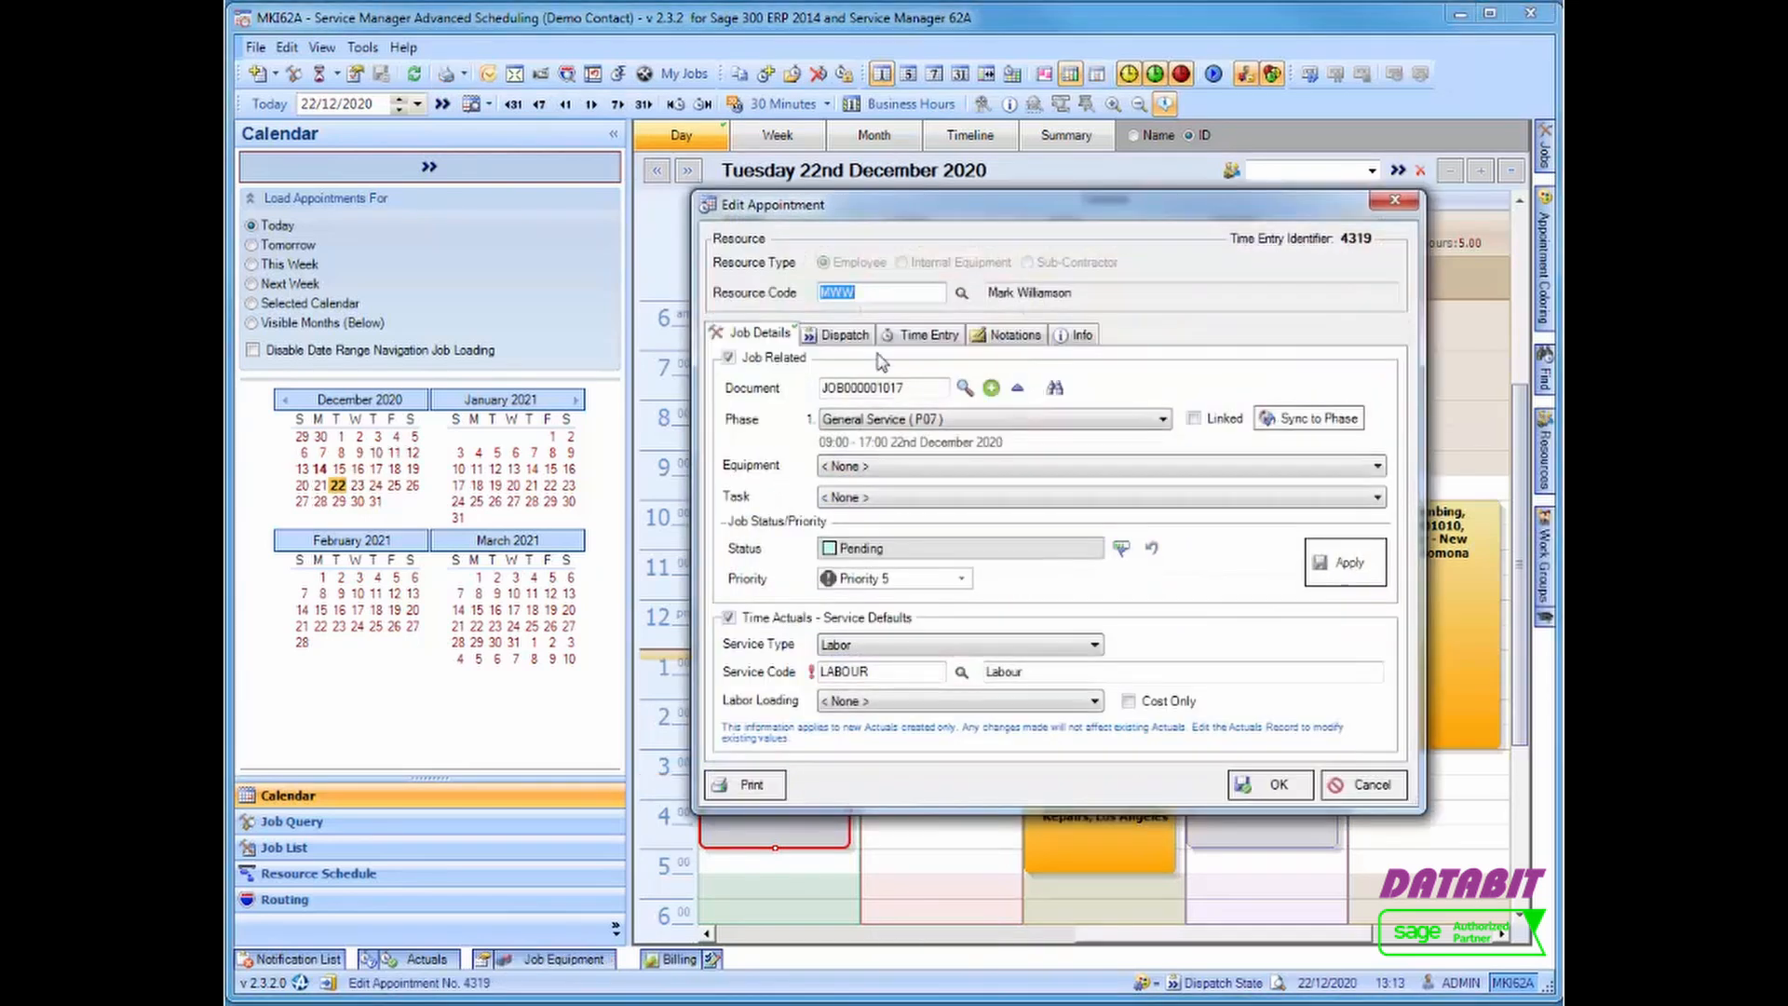
click(922, 333)
click(1367, 403)
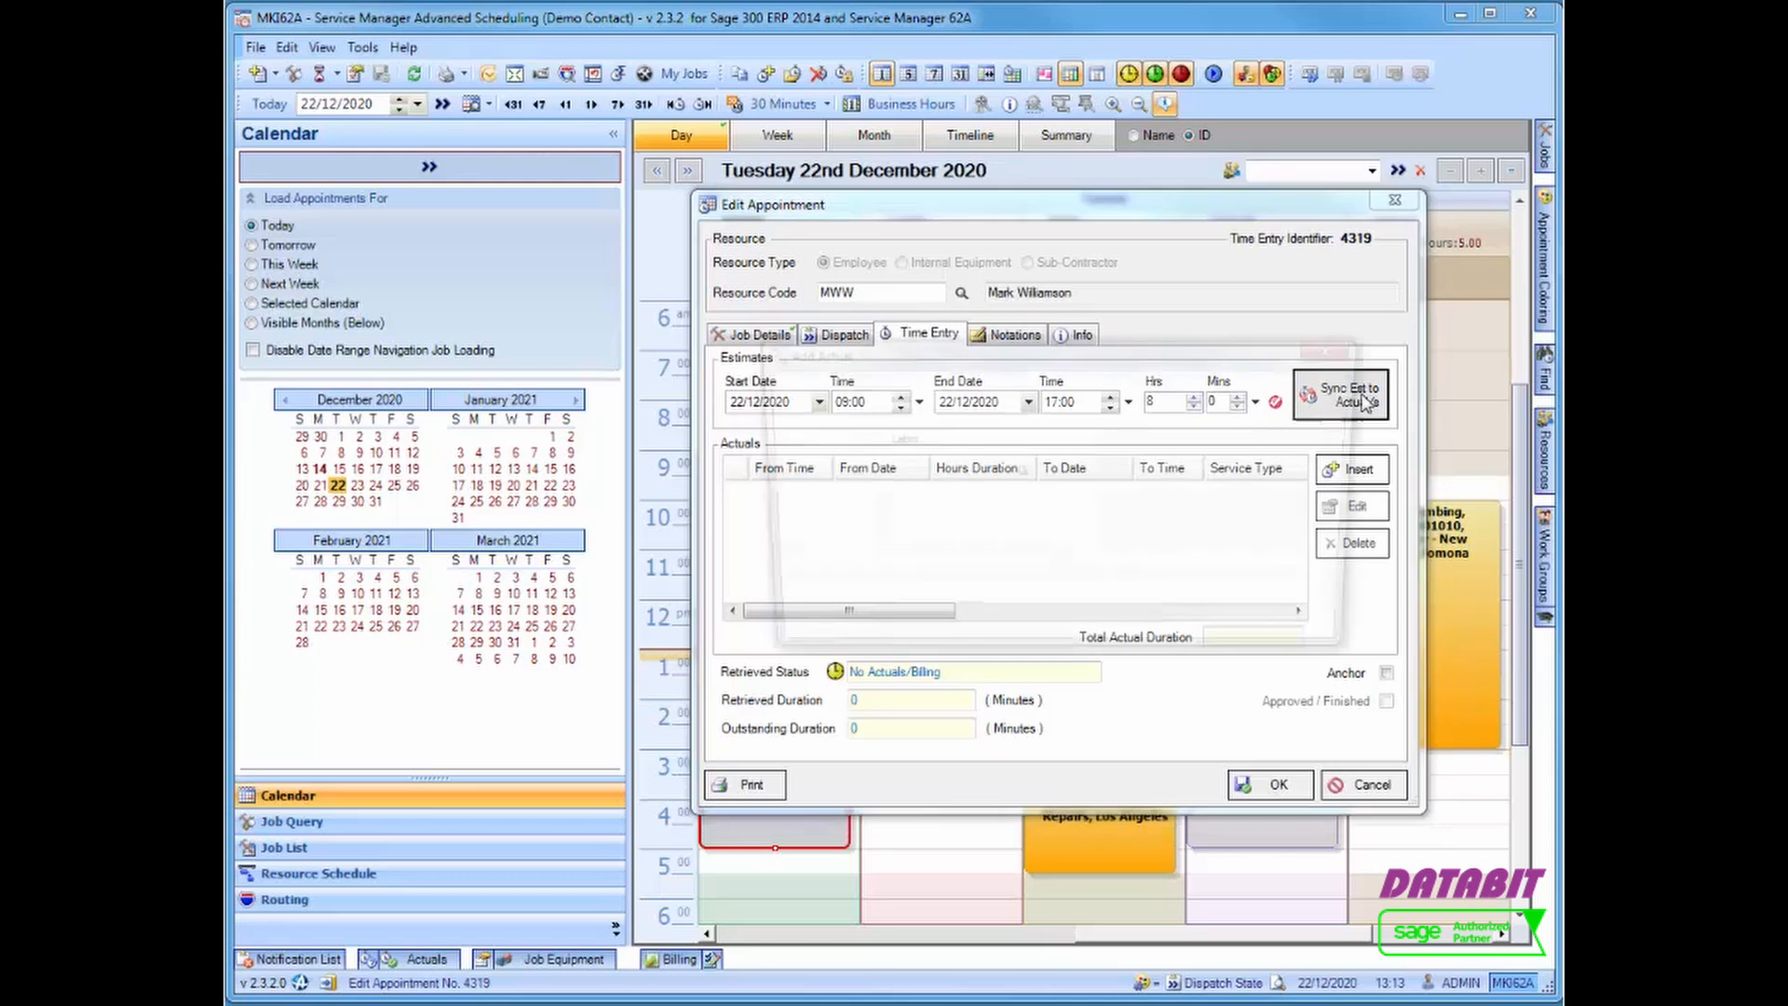
click(1242, 638)
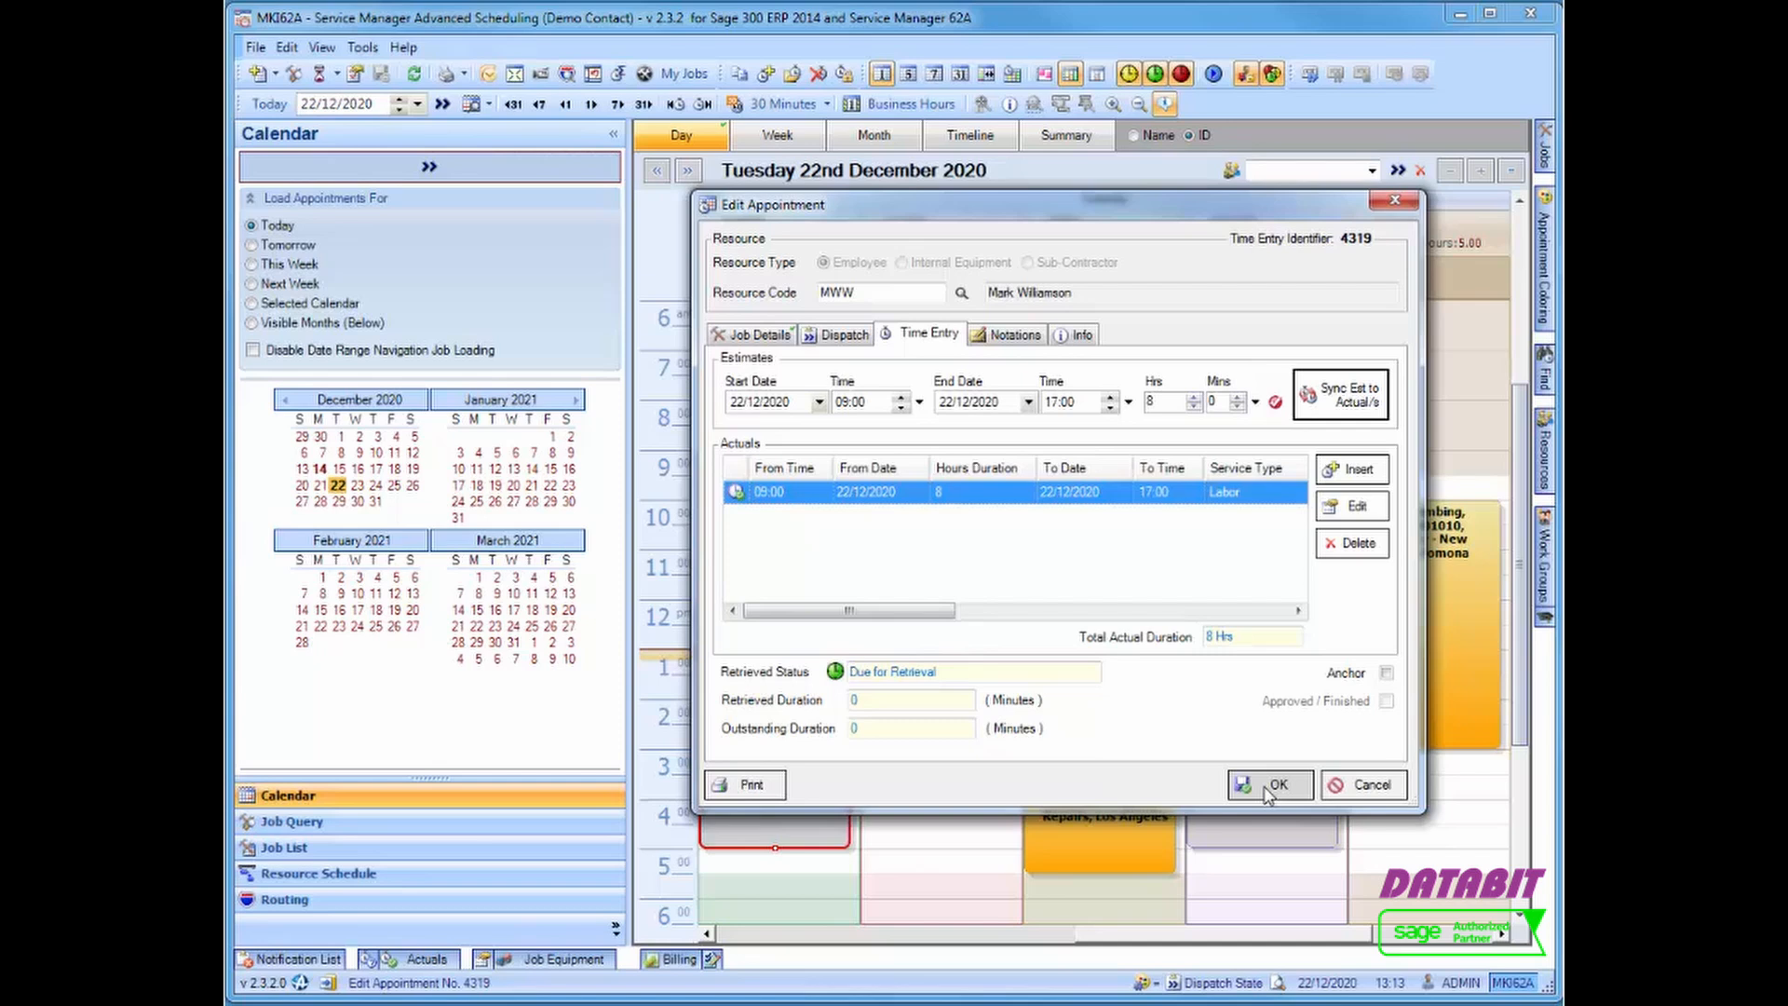
click(1268, 791)
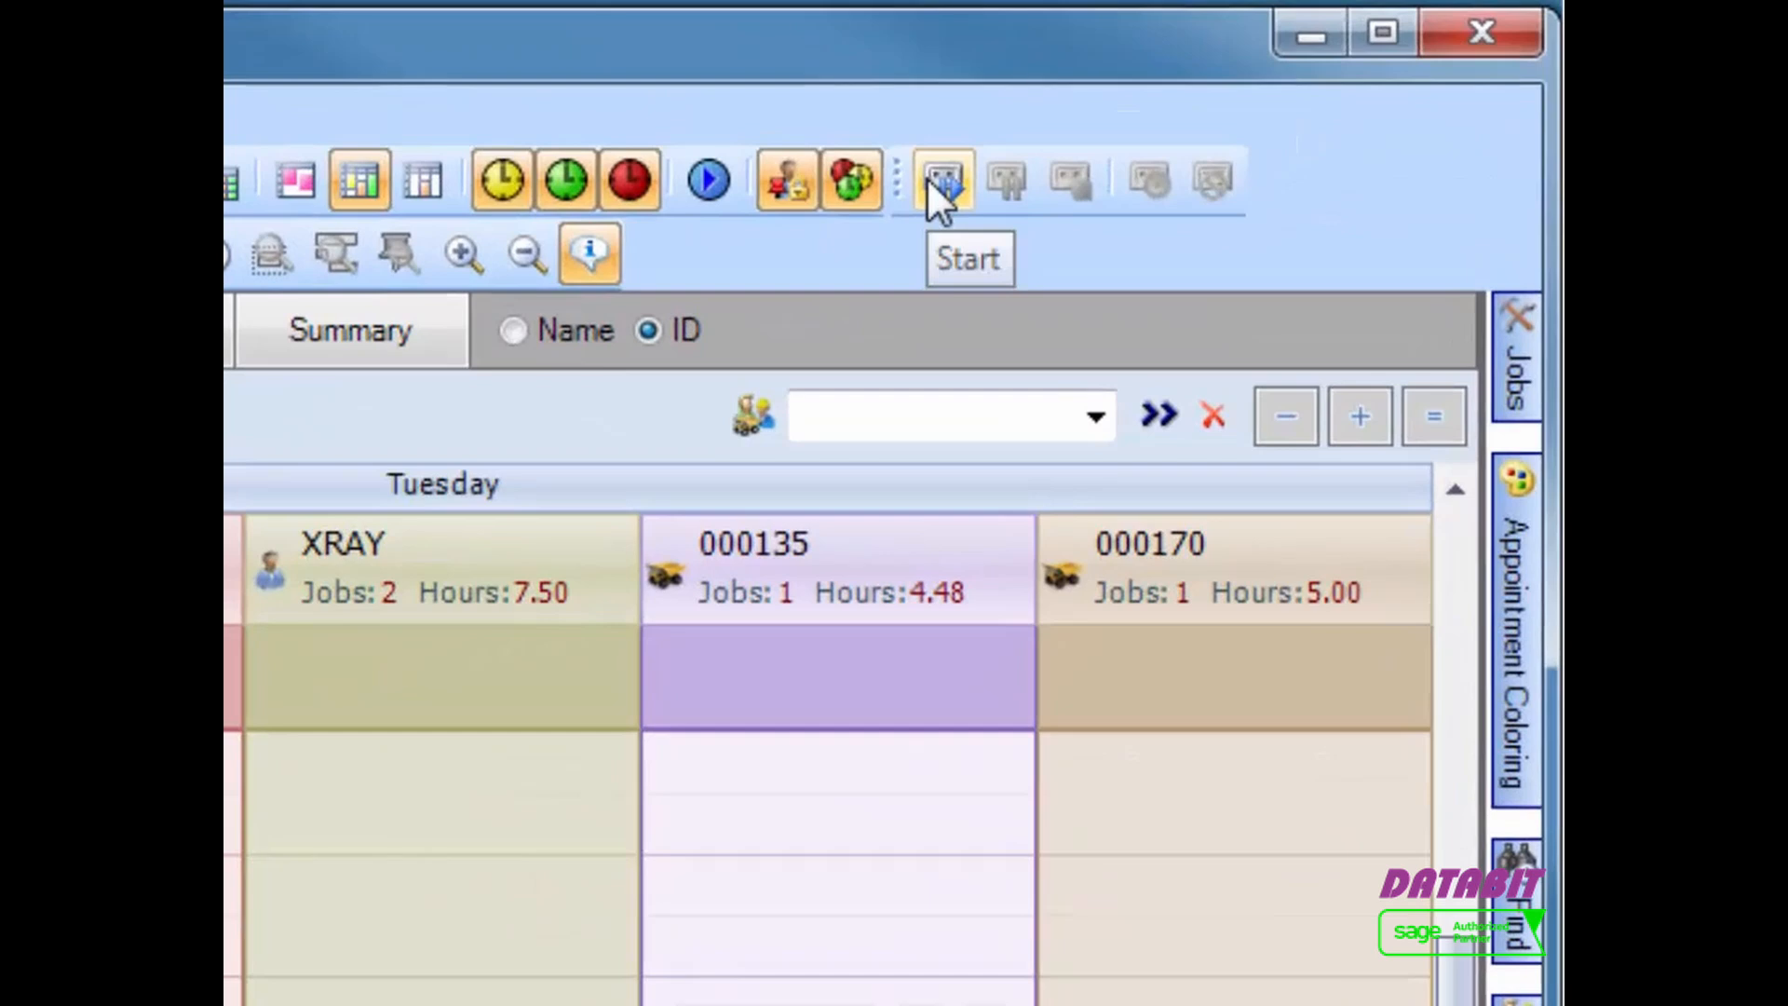
Start the time recorder for MWW's JOB000001017 appointment
click(928, 179)
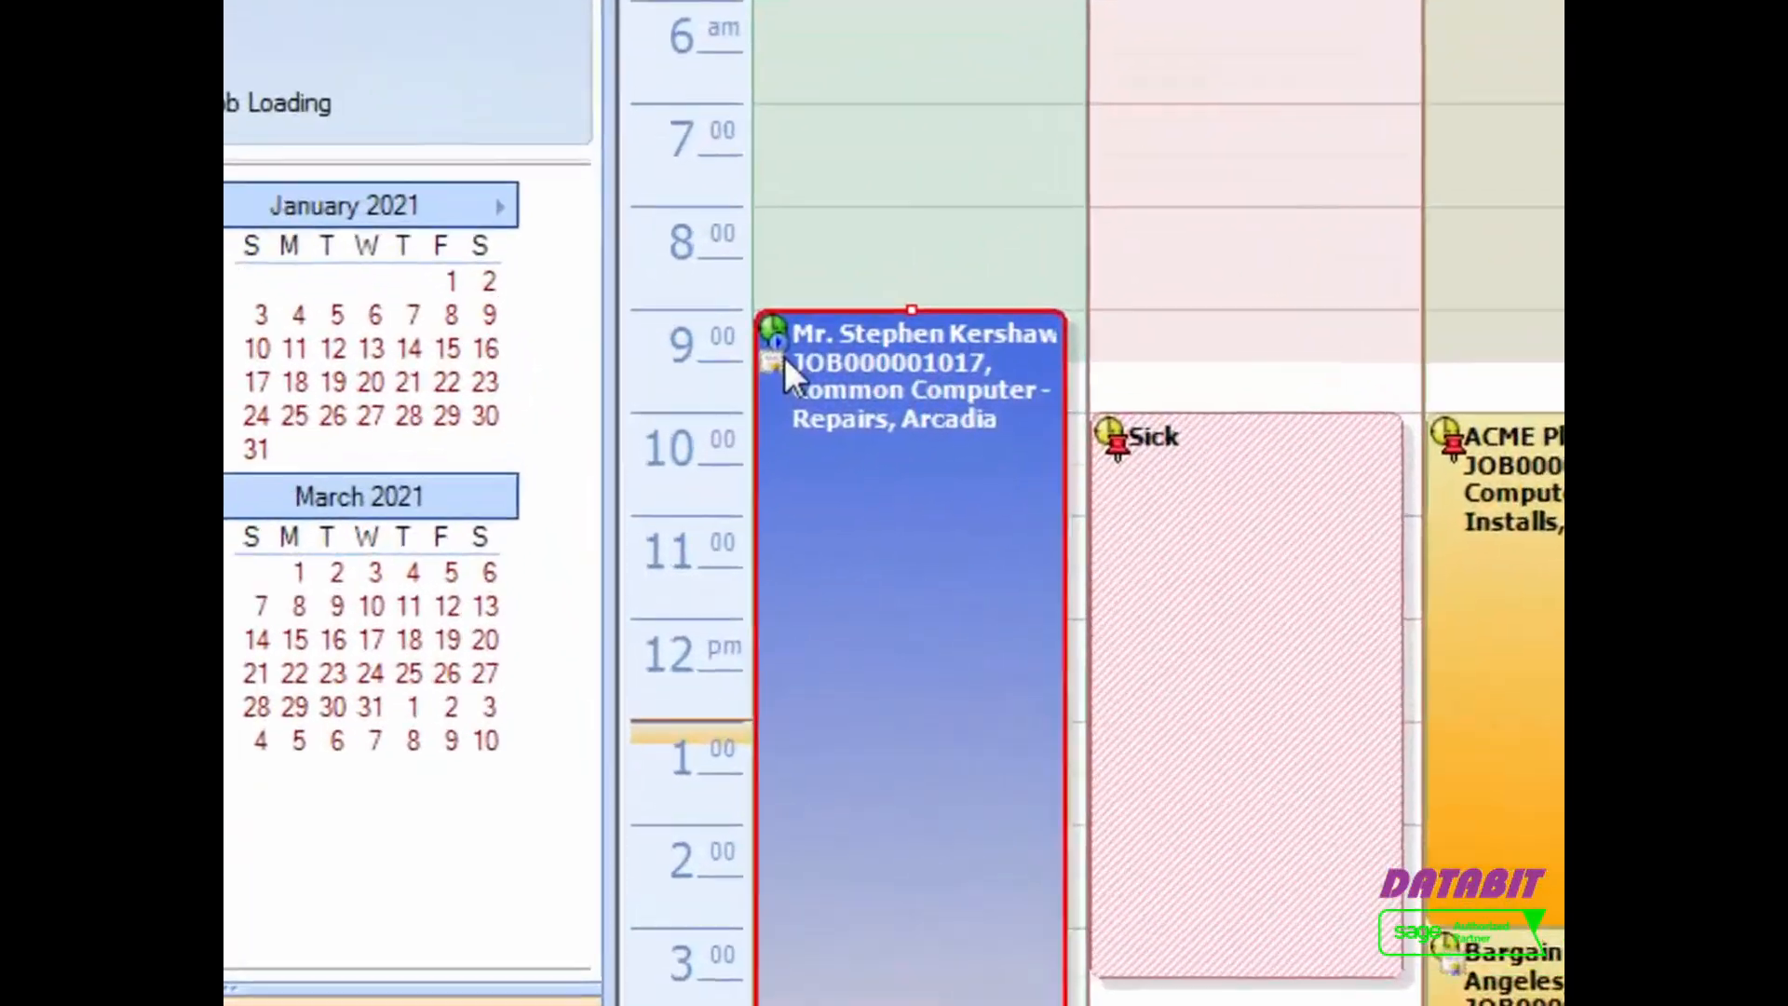
mouse_move(713, 477)
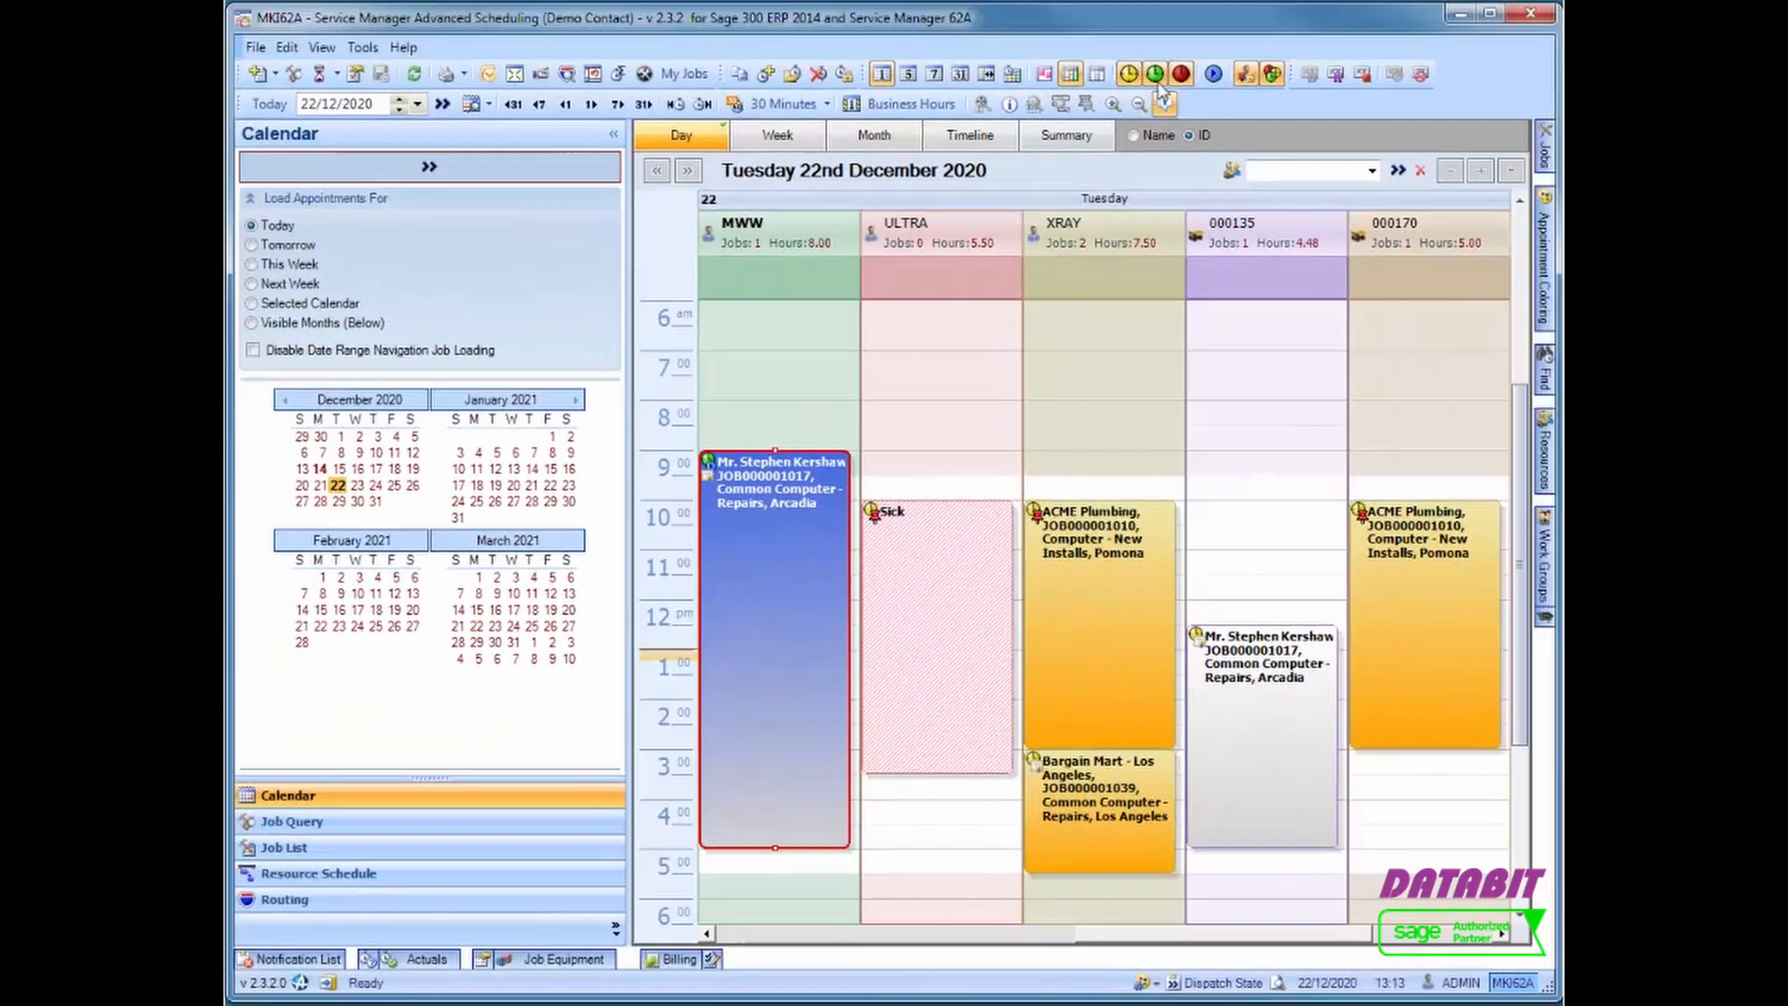
Turn on and back off the dimming filters for time recorder status, time entries with no actuals, and time entries due for retrieval
click(1215, 79)
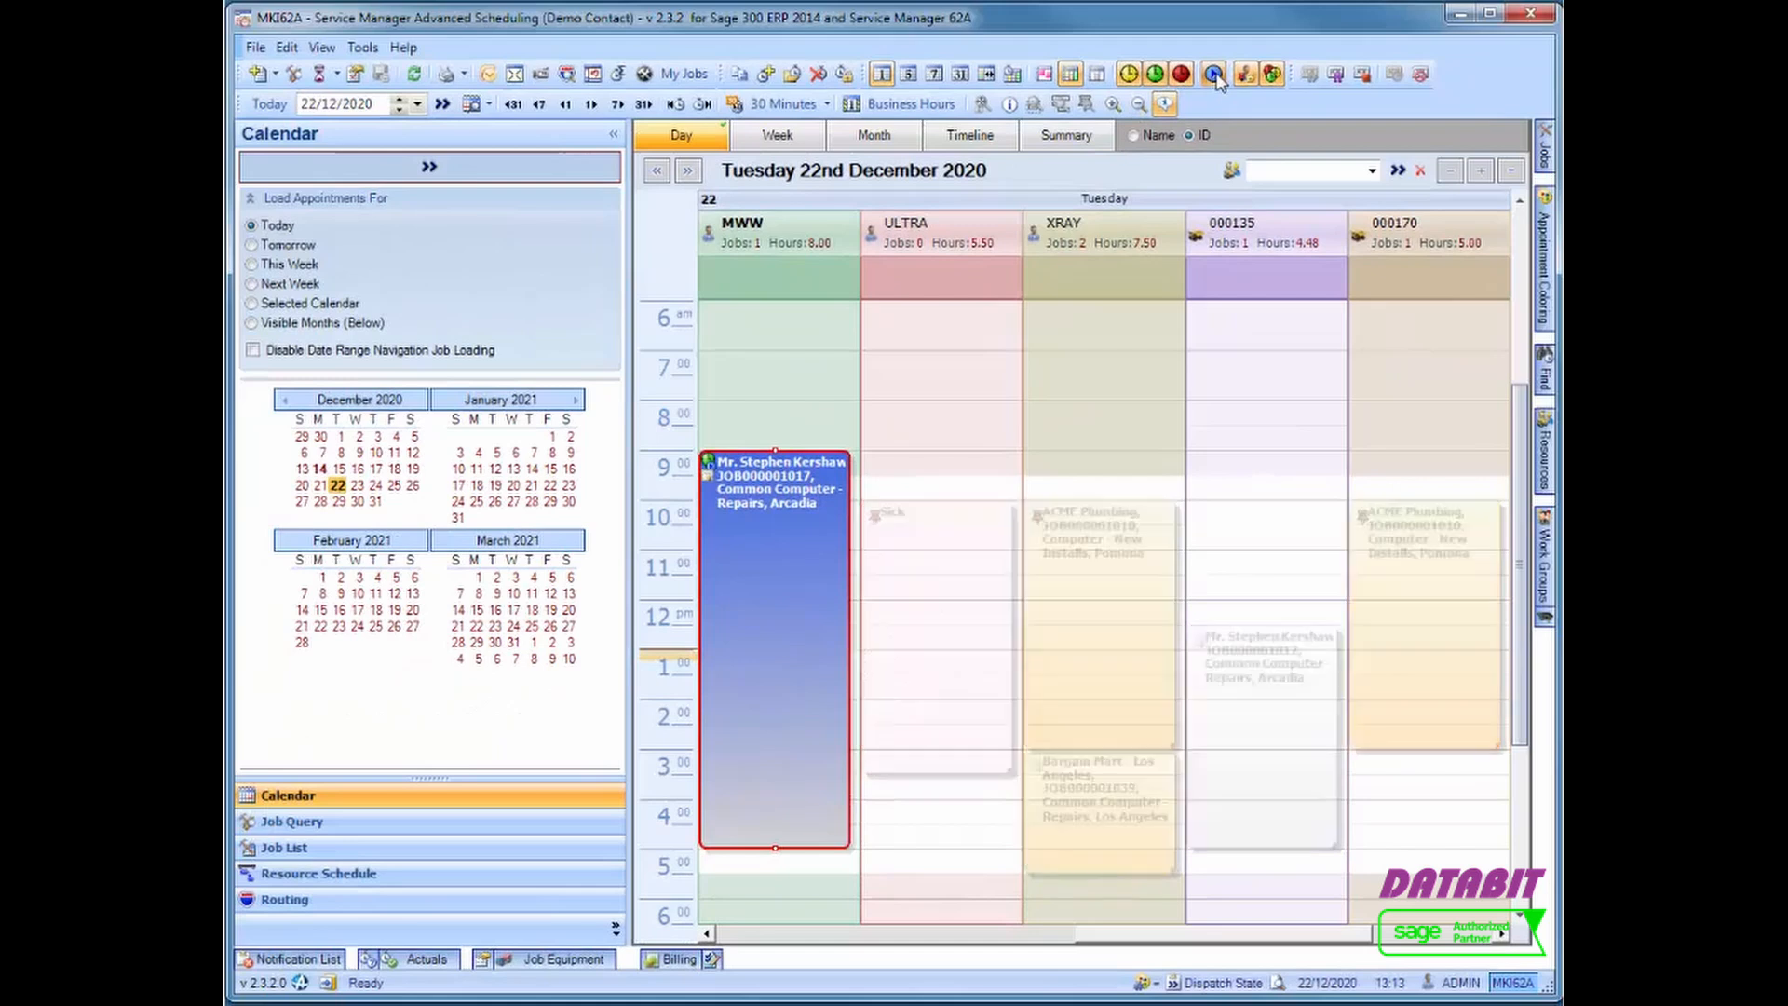
click(1215, 78)
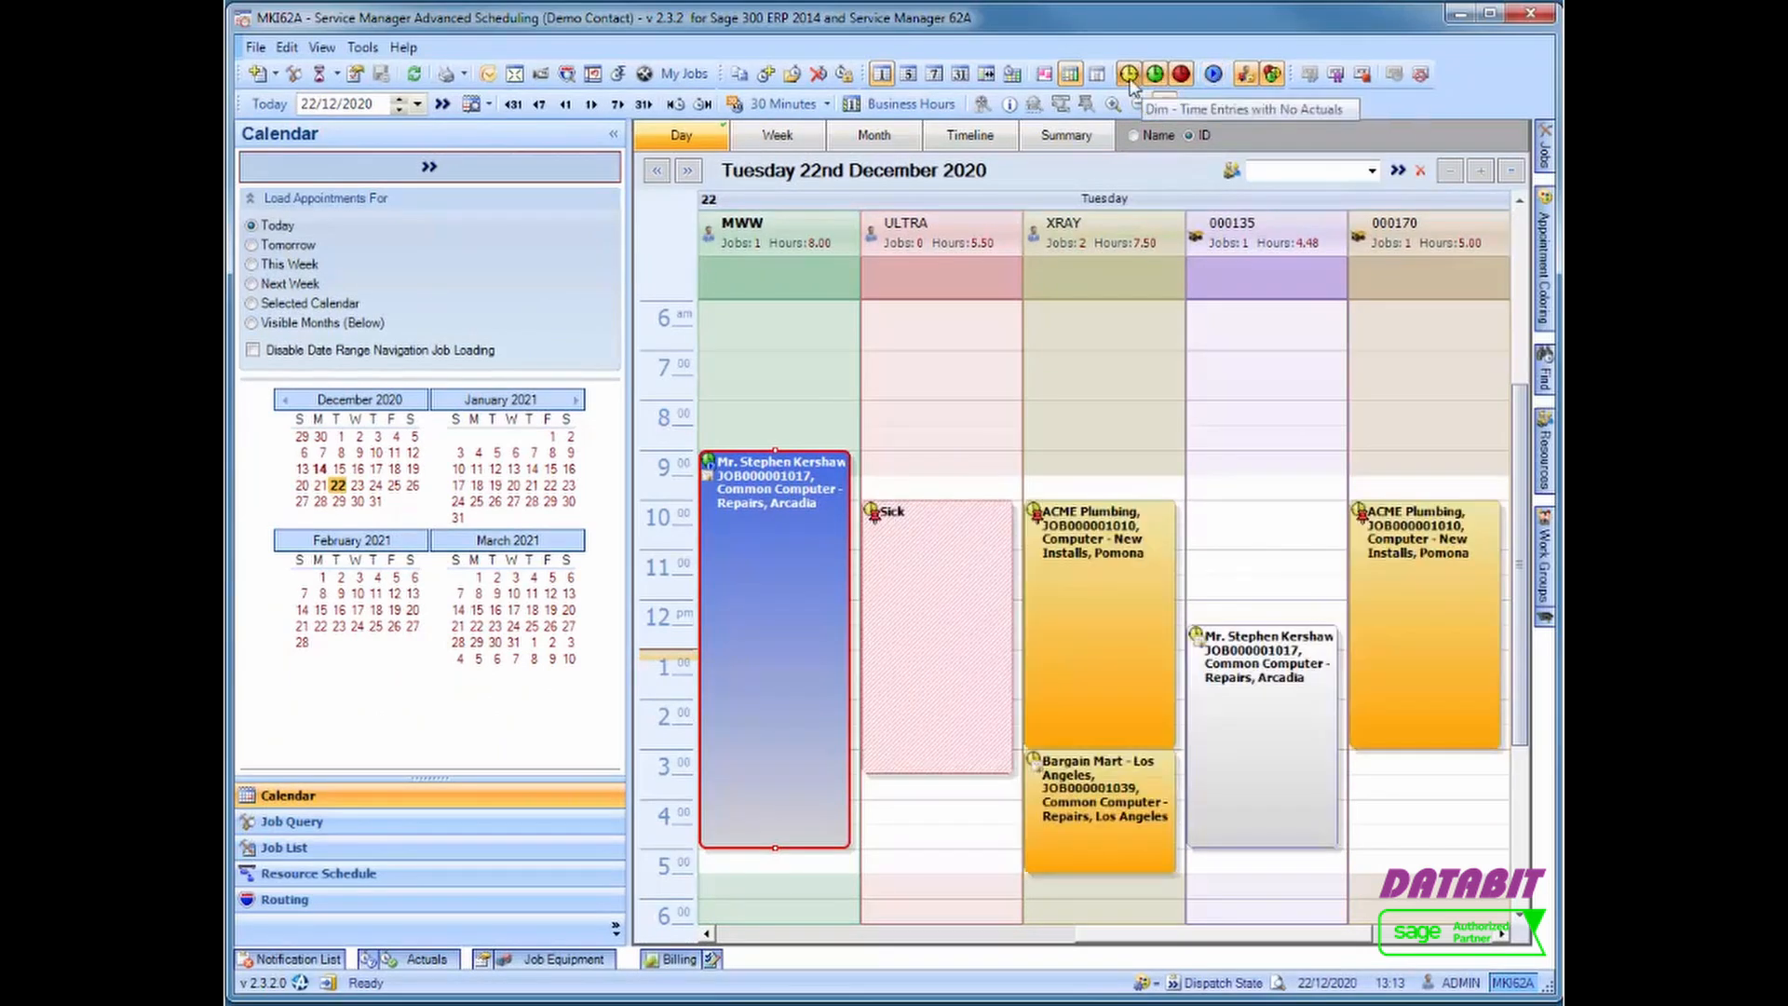
click(1130, 78)
click(1130, 78)
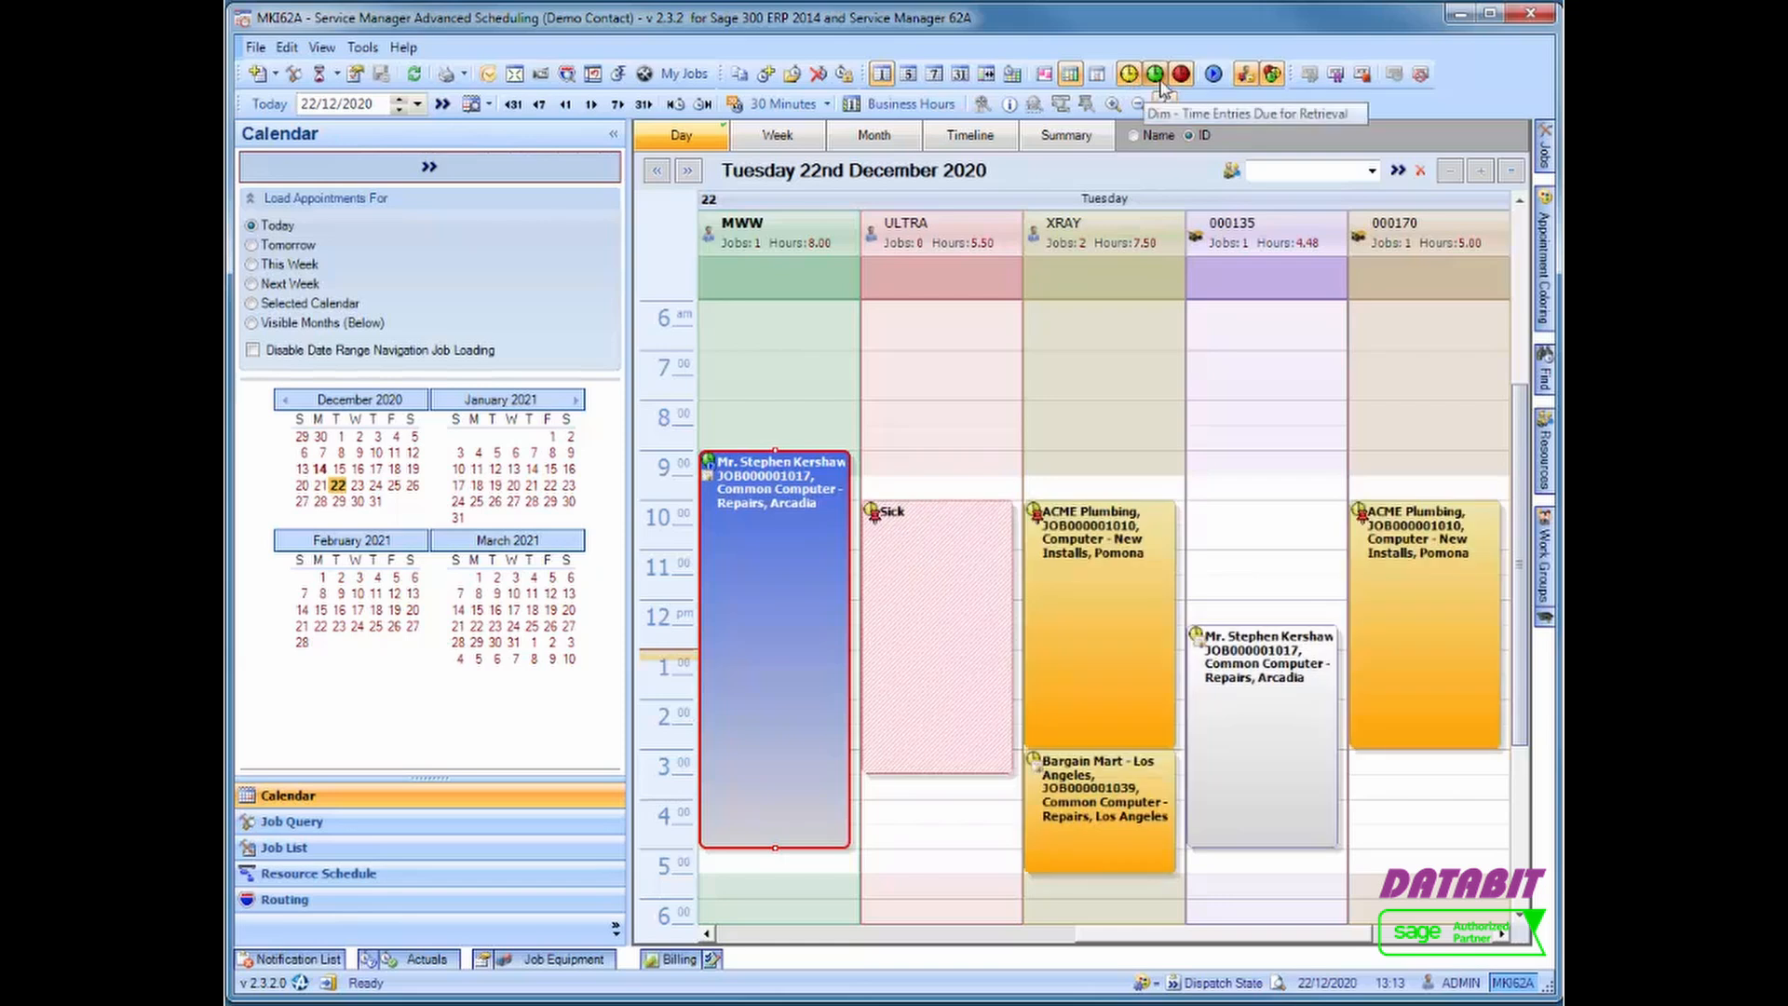
click(1158, 78)
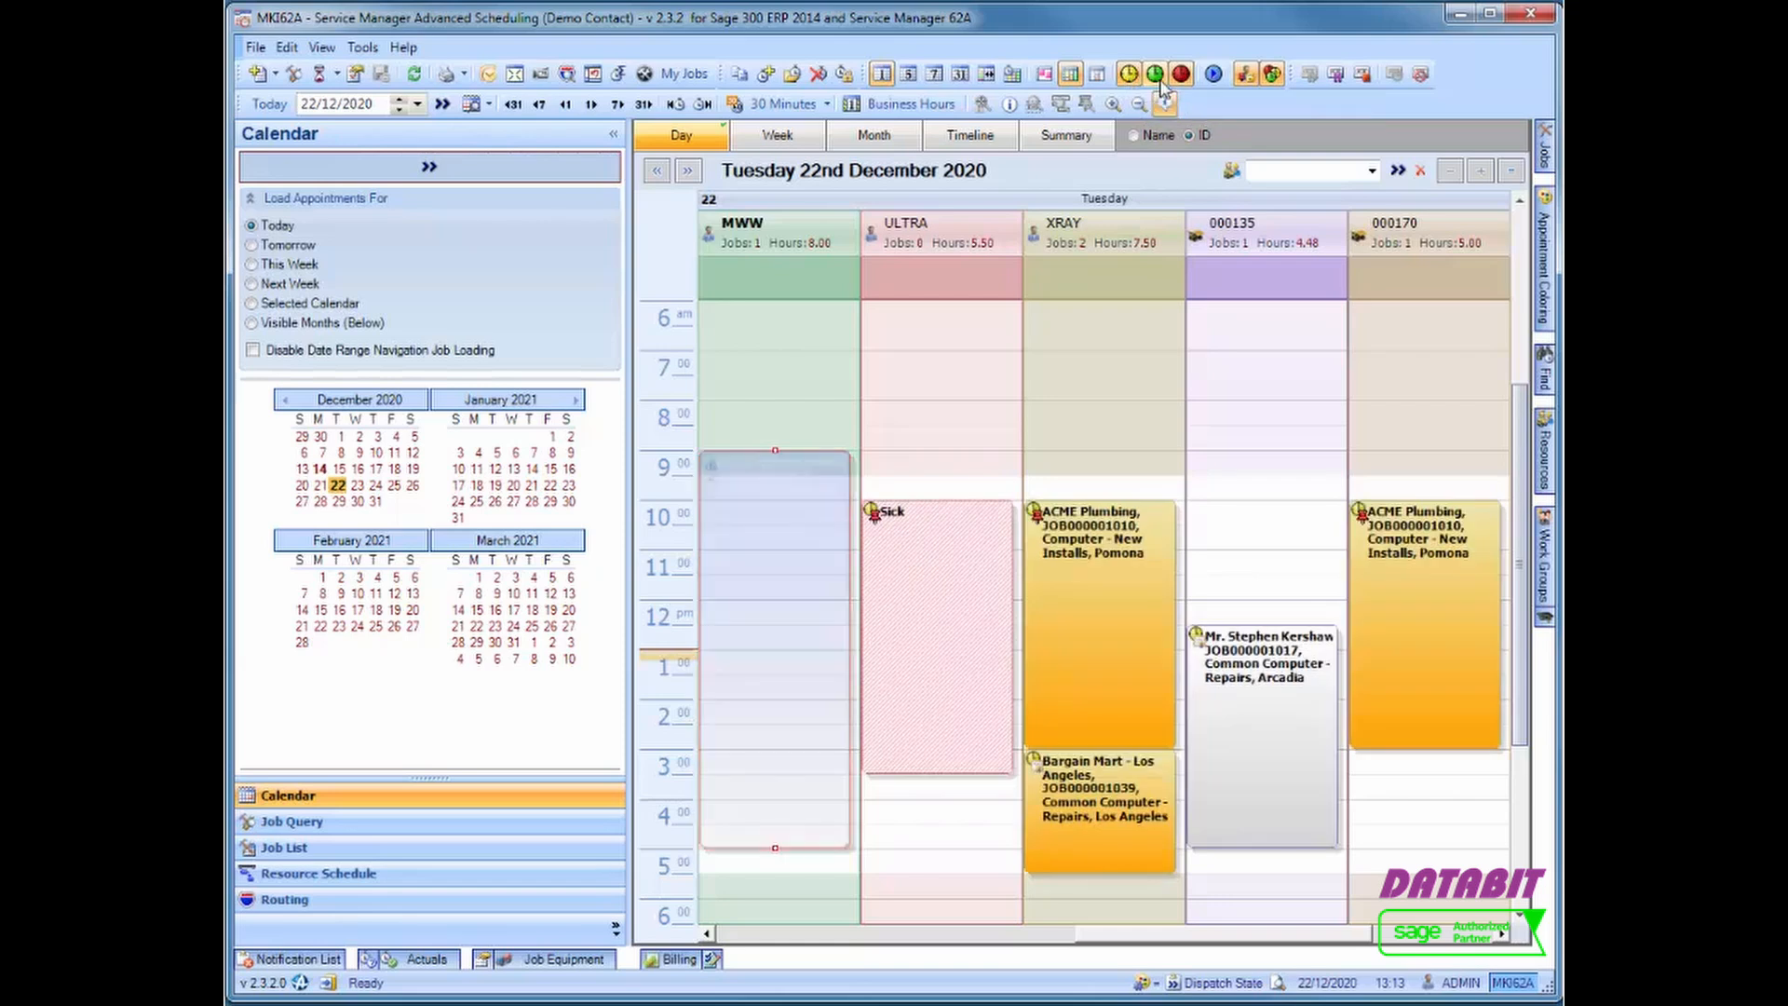
click(1157, 79)
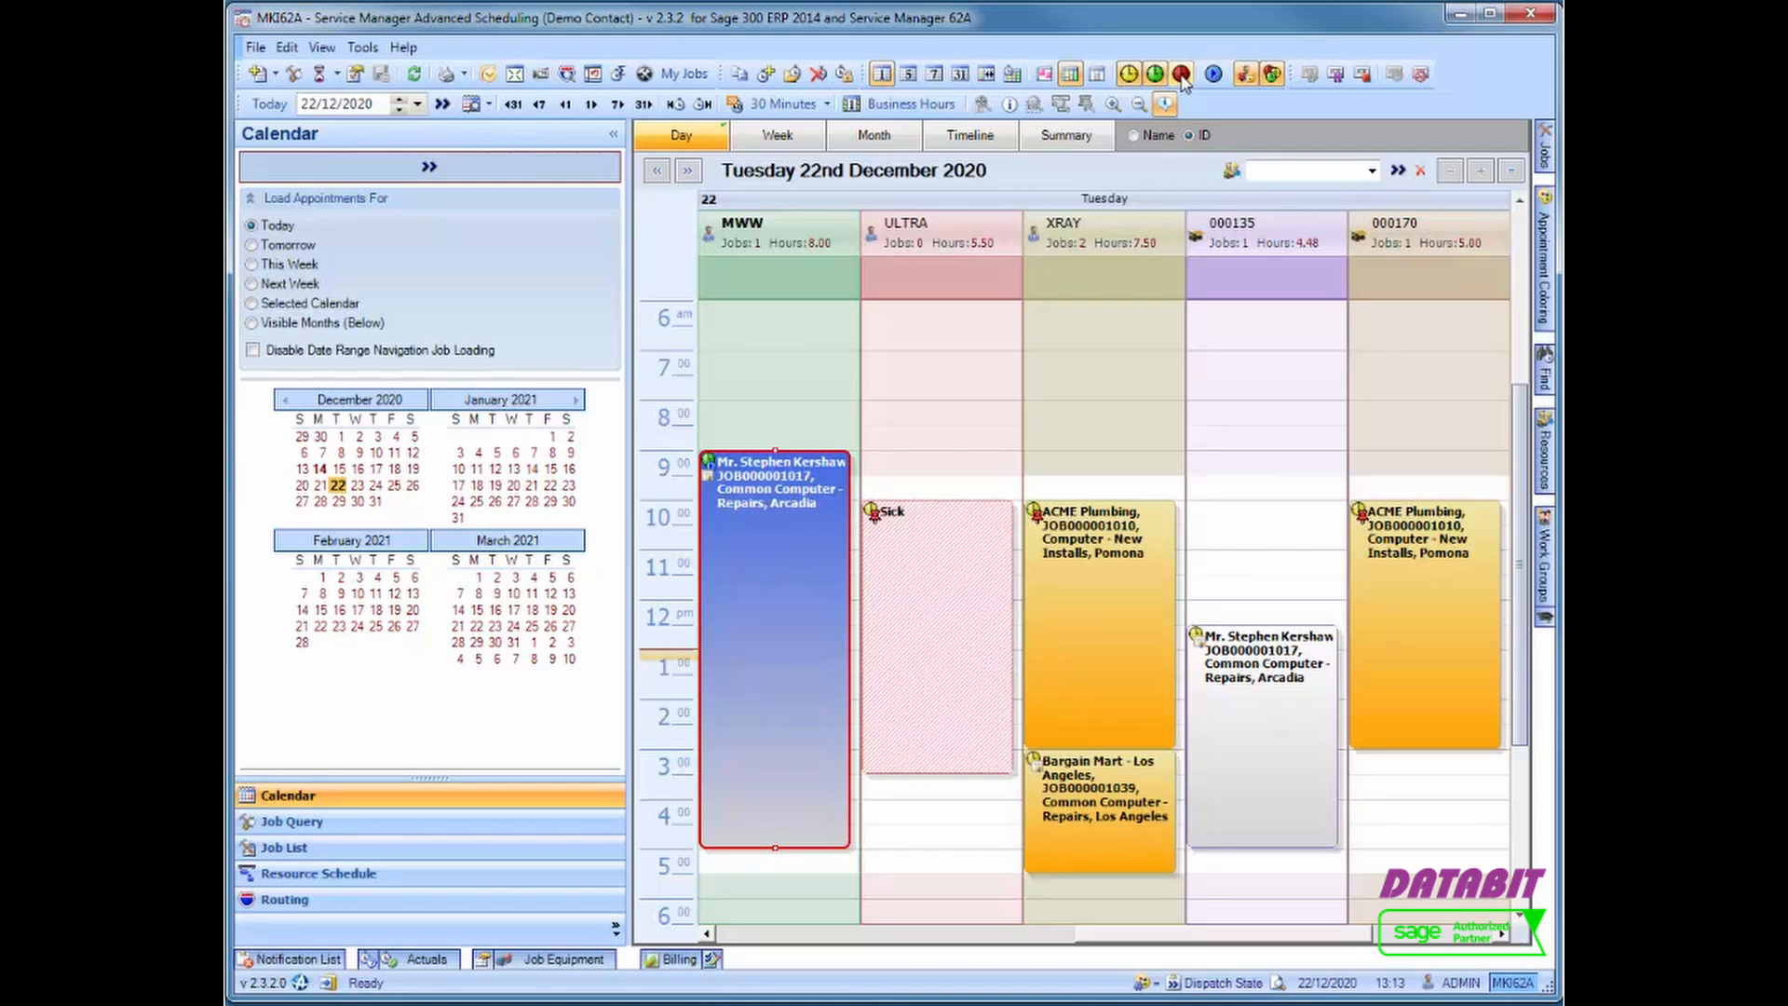
Pause and stop the time recorder on MWW's JOB000001017 appointment
right_click(751, 492)
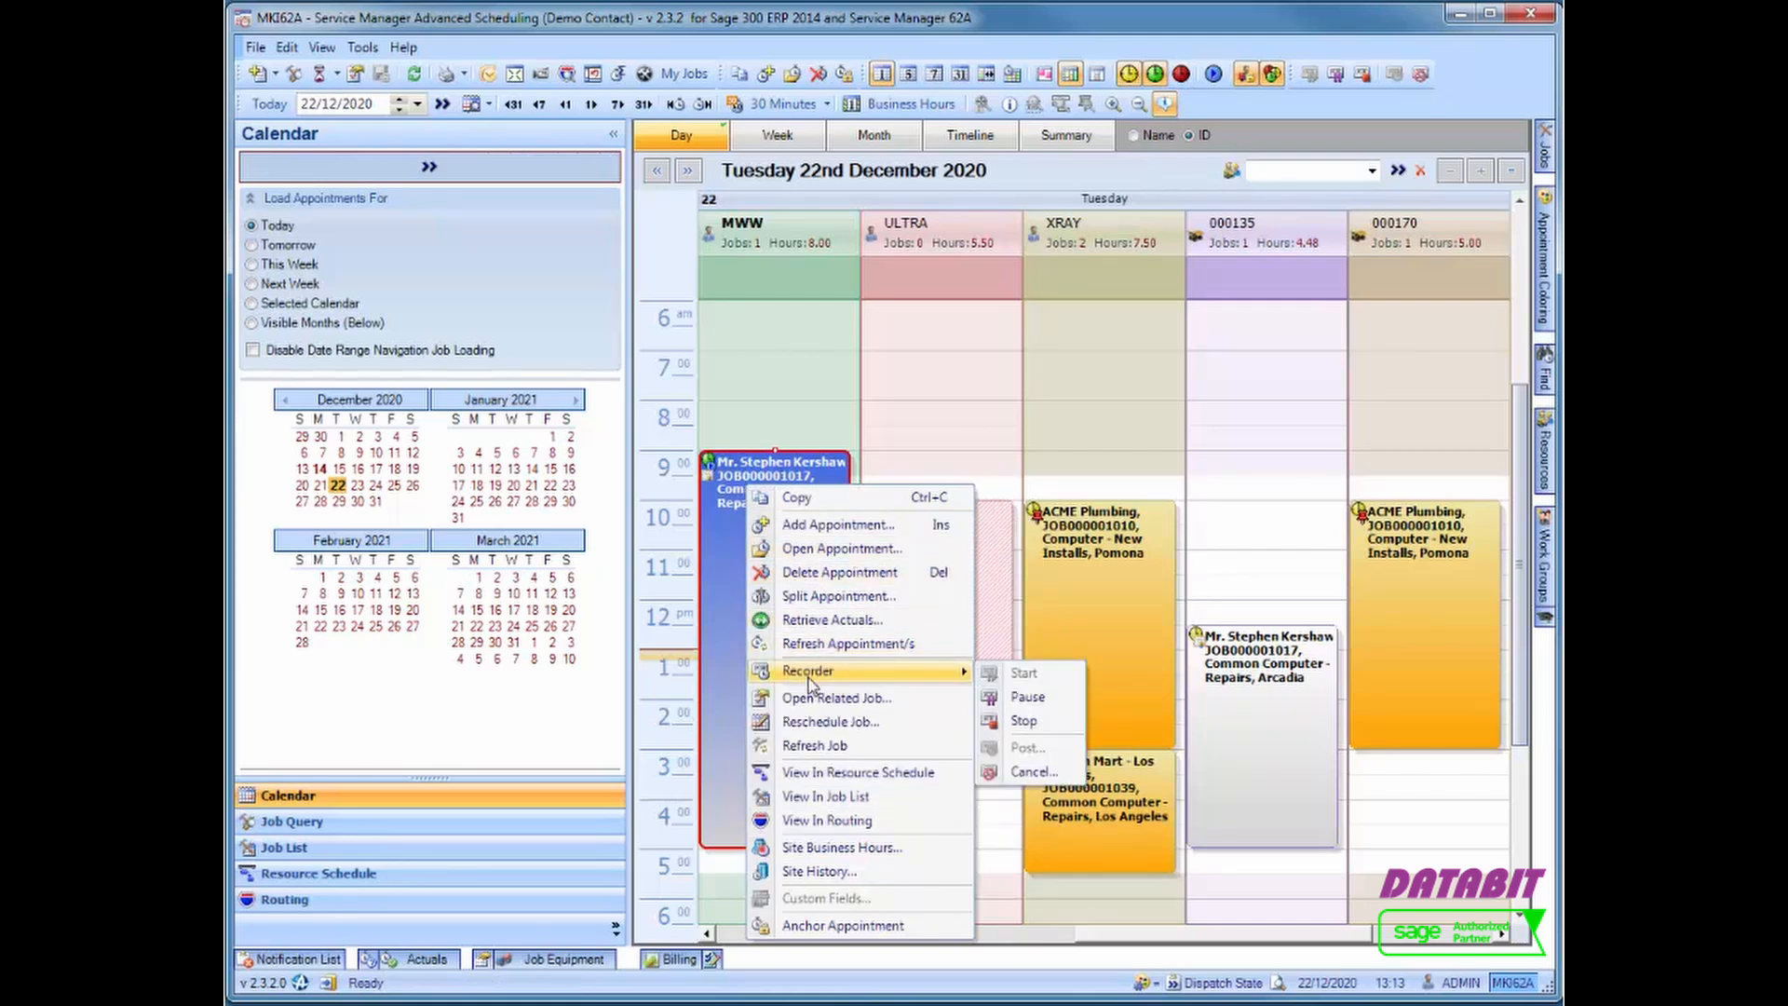
click(1032, 697)
right_click(774, 581)
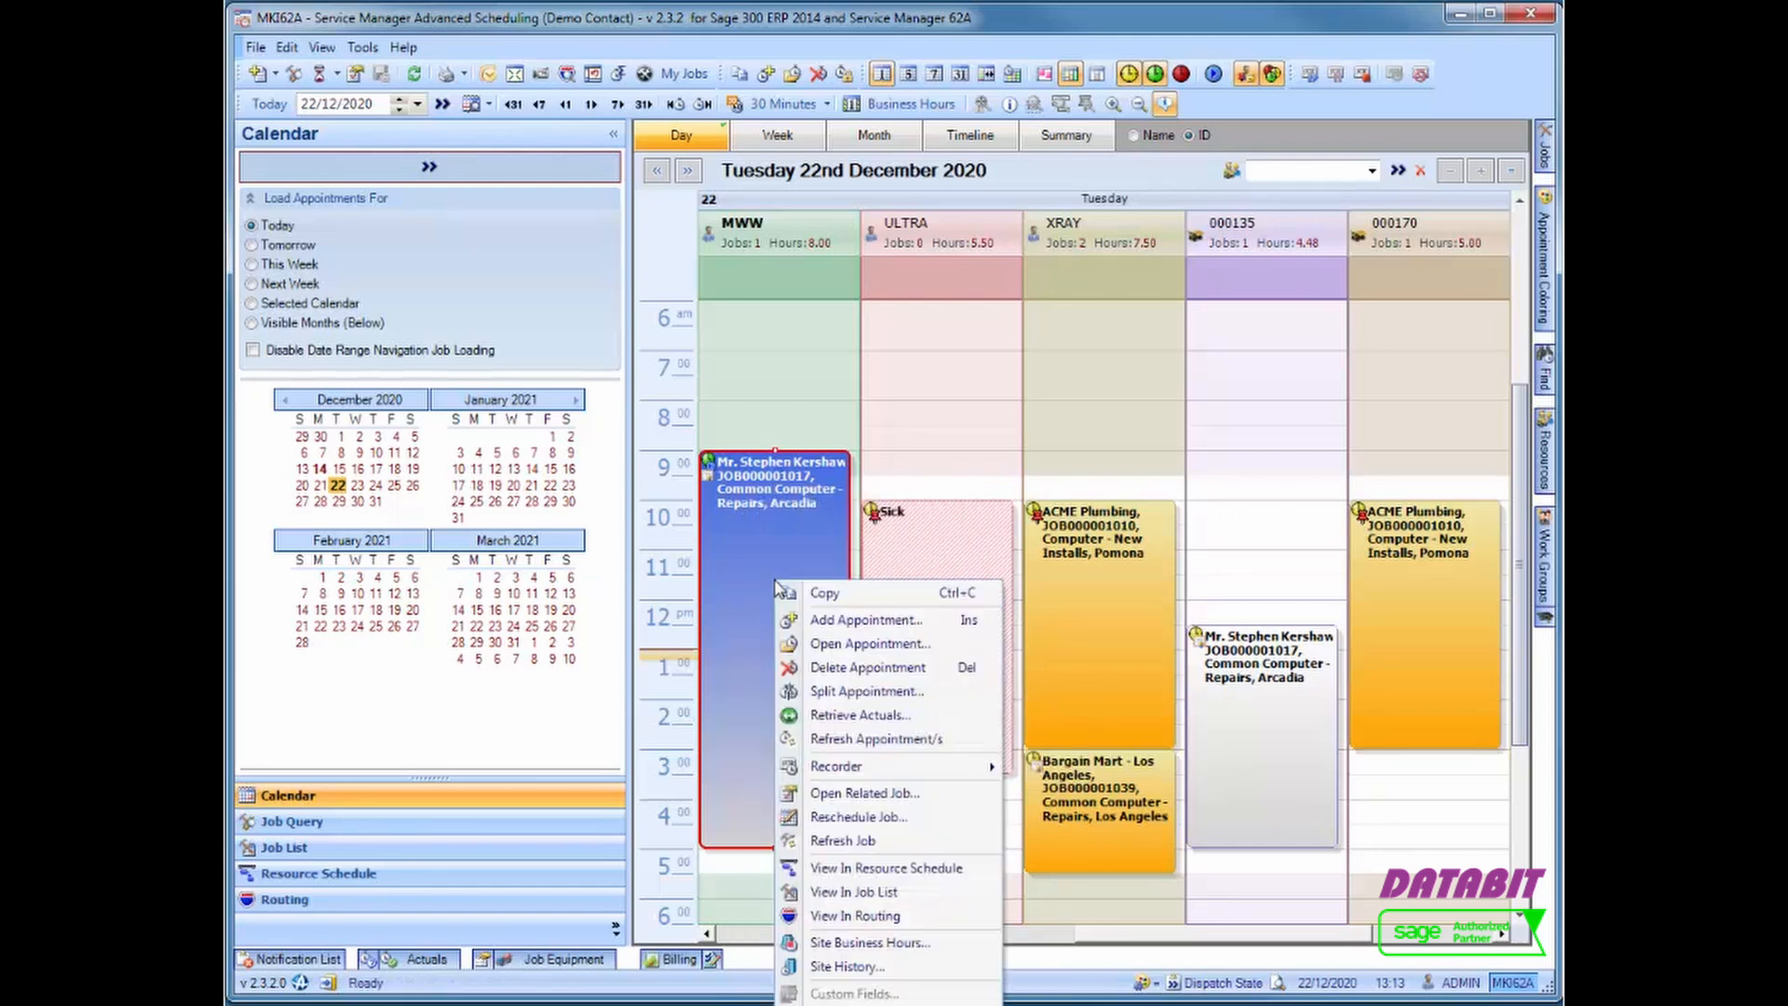
mouse_move(968, 767)
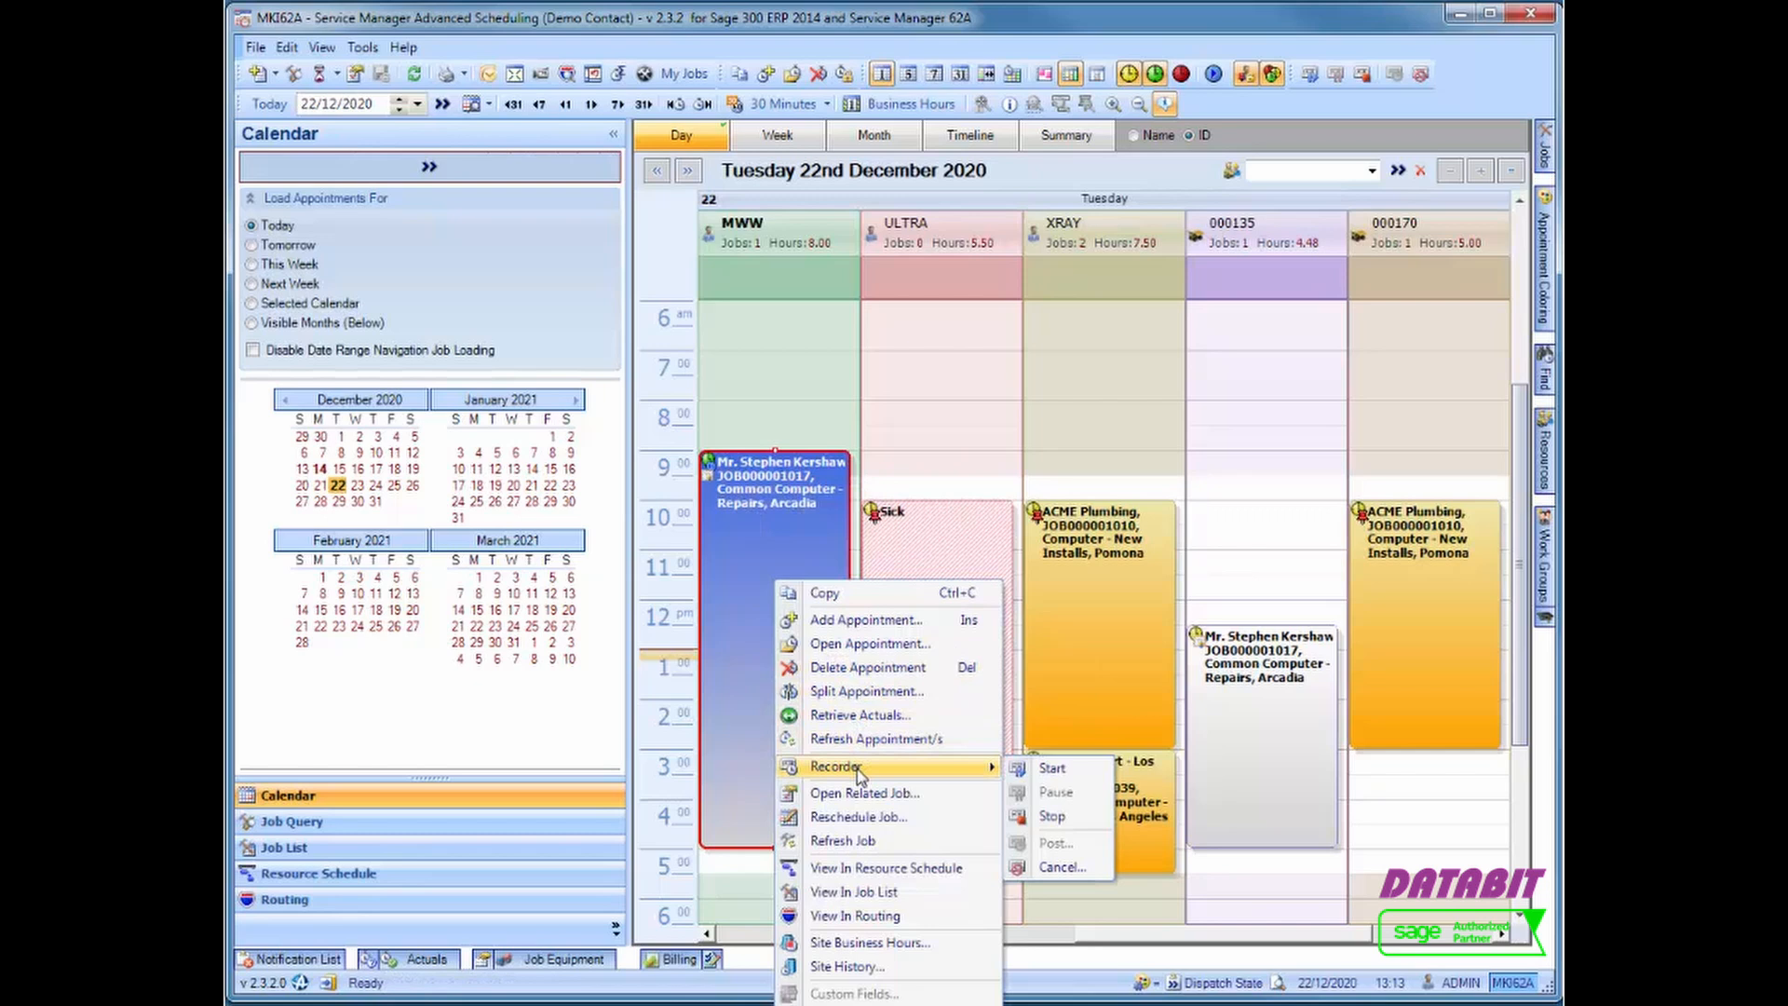
click(1041, 818)
Retrieve the actuals for MWW's JOB000001017 appointment
right_click(791, 641)
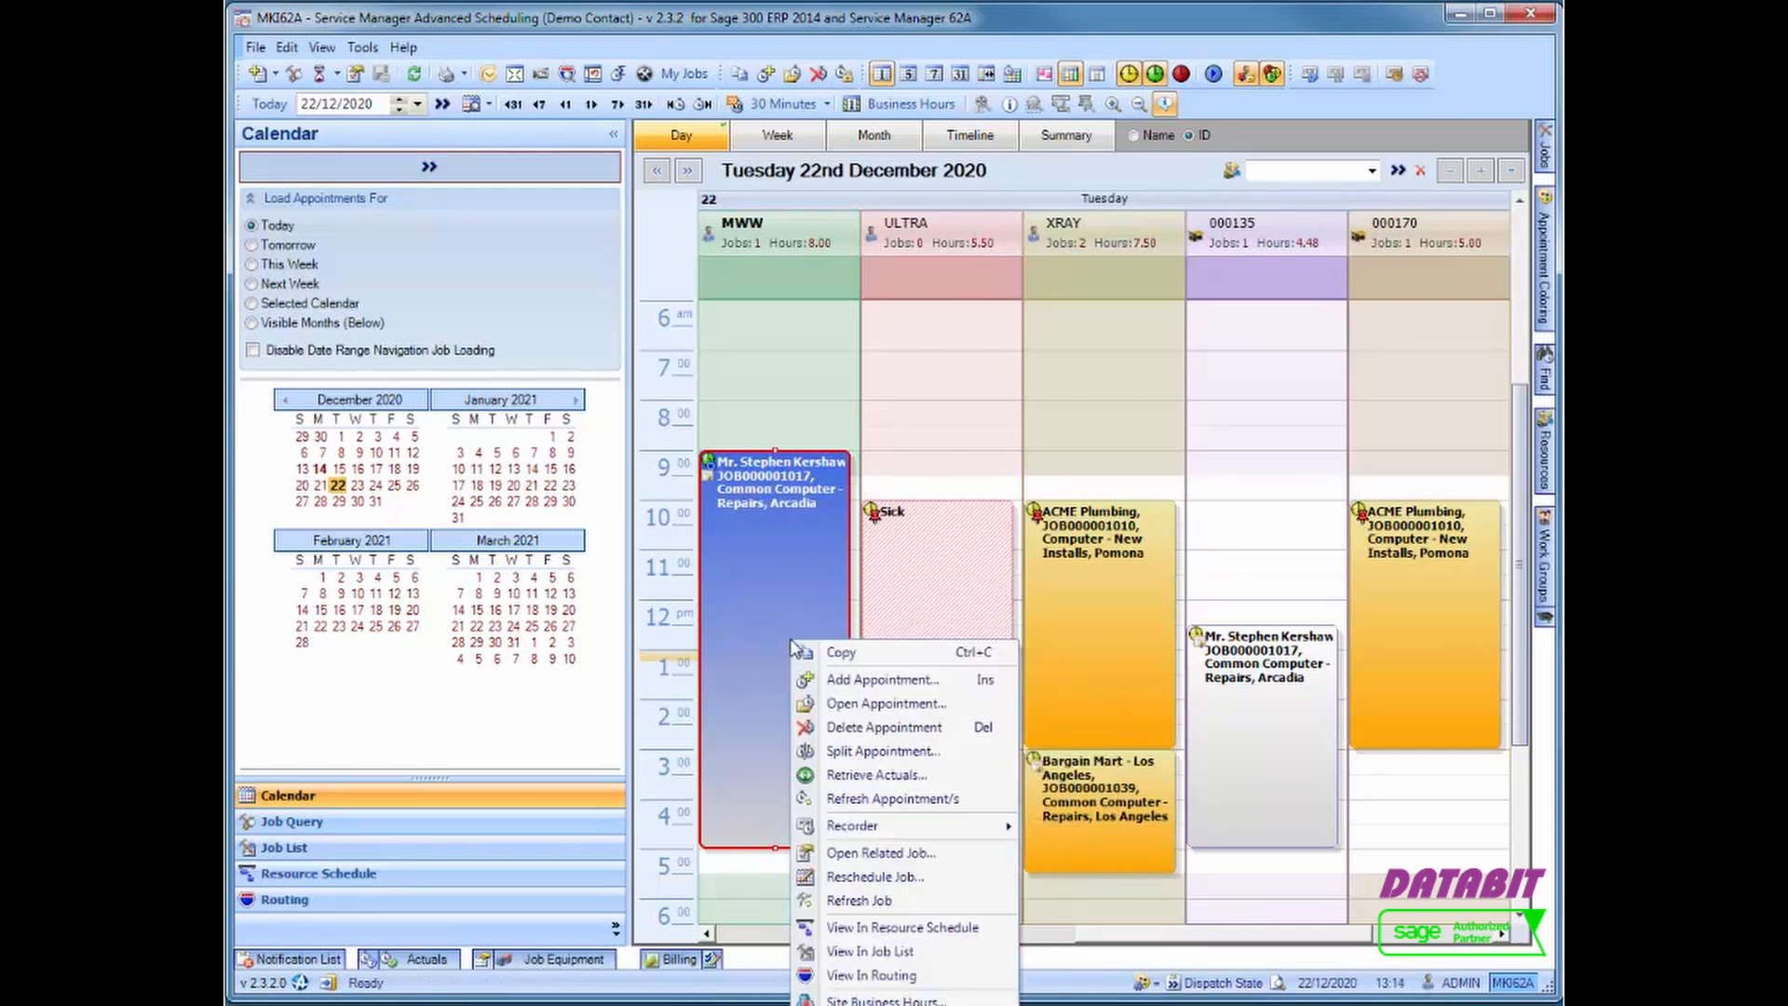
mouse_move(850, 826)
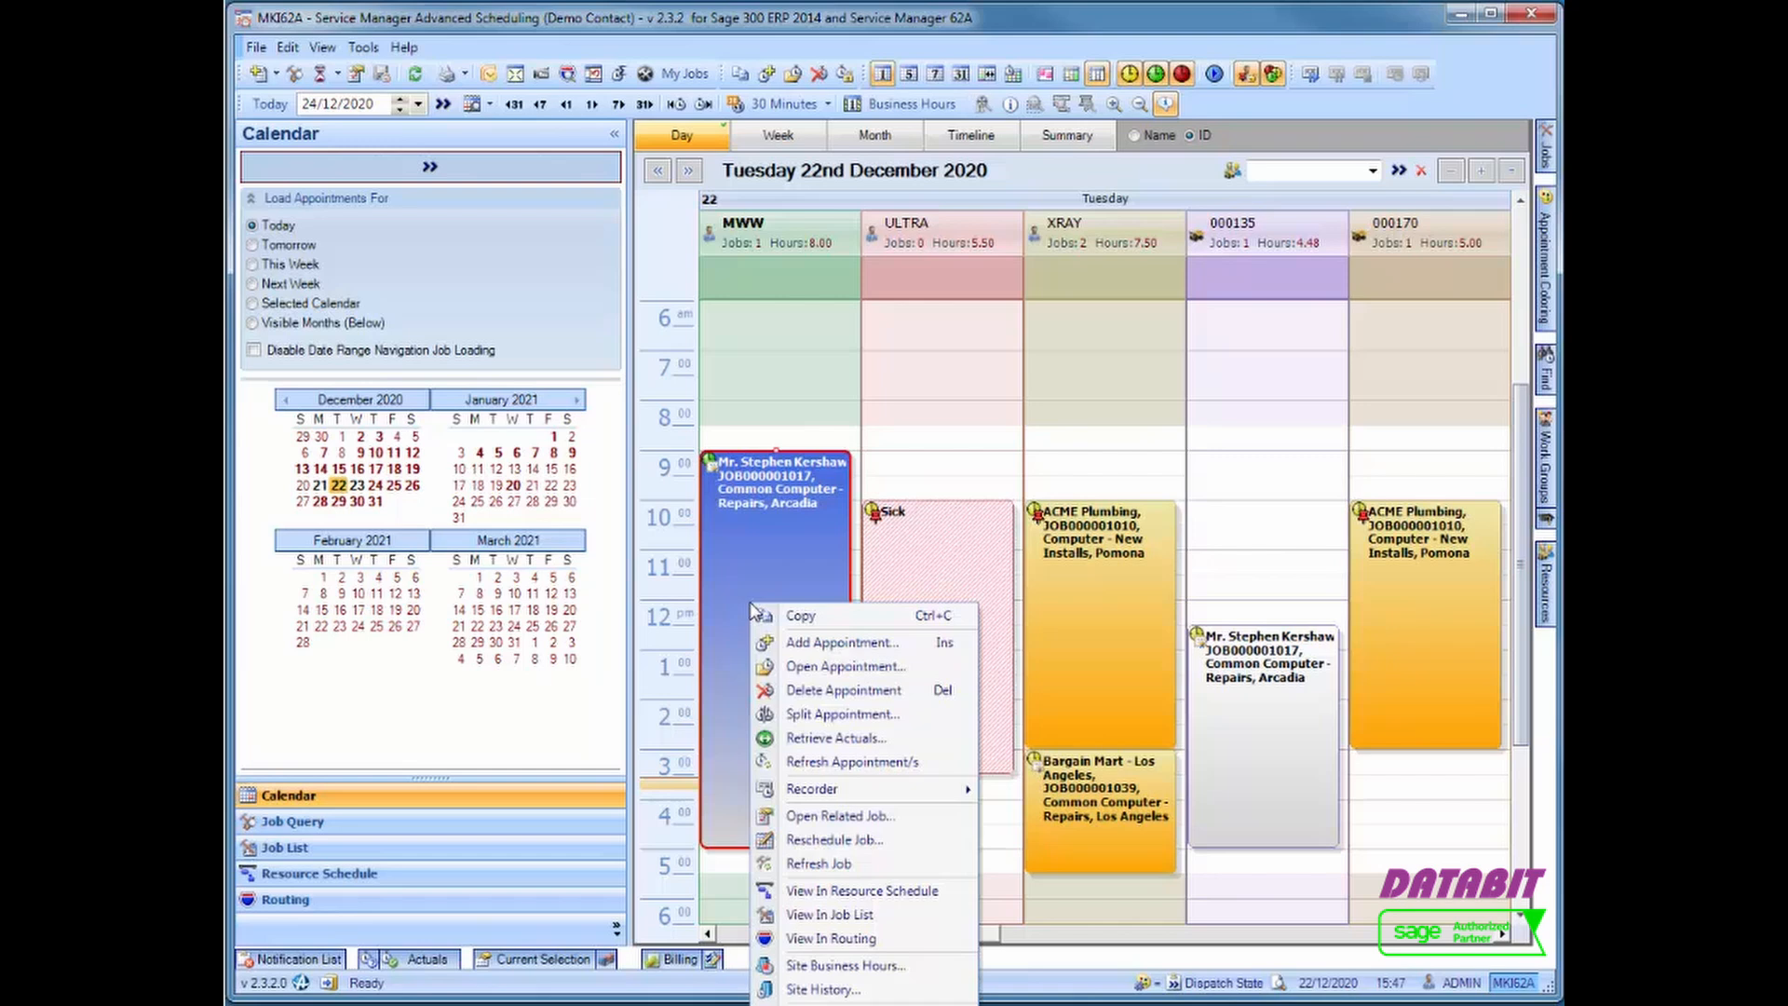
right_click(751, 602)
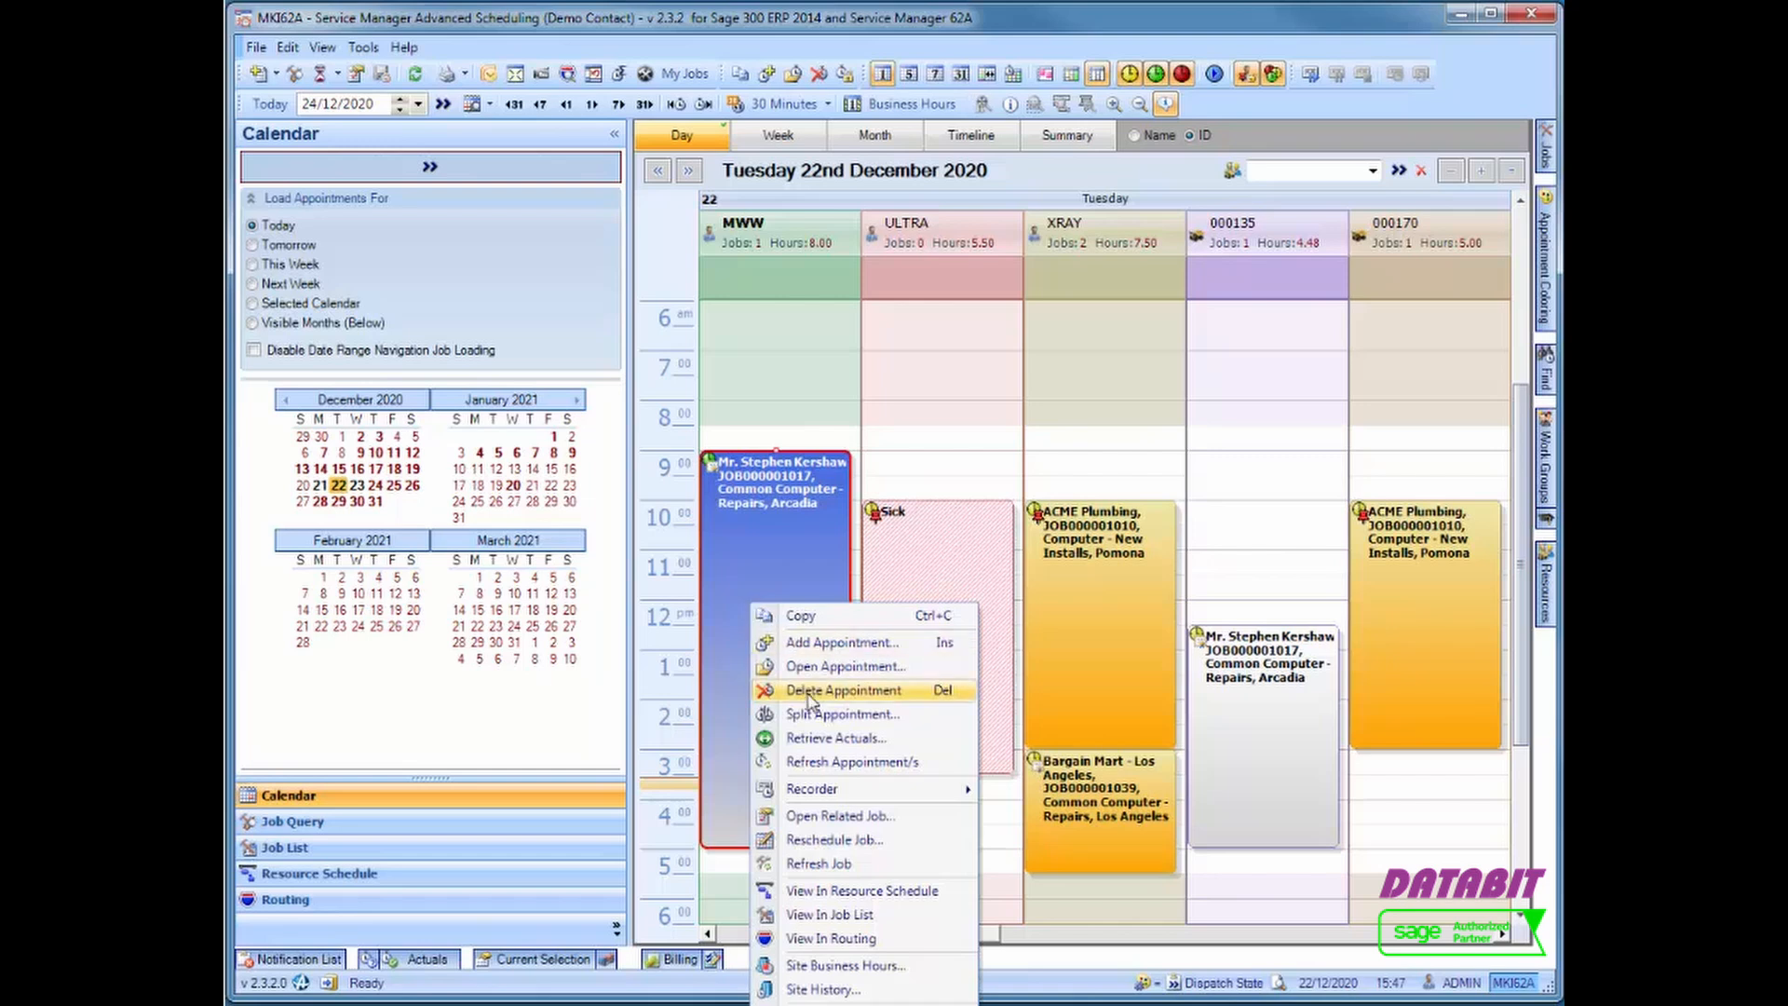
click(820, 738)
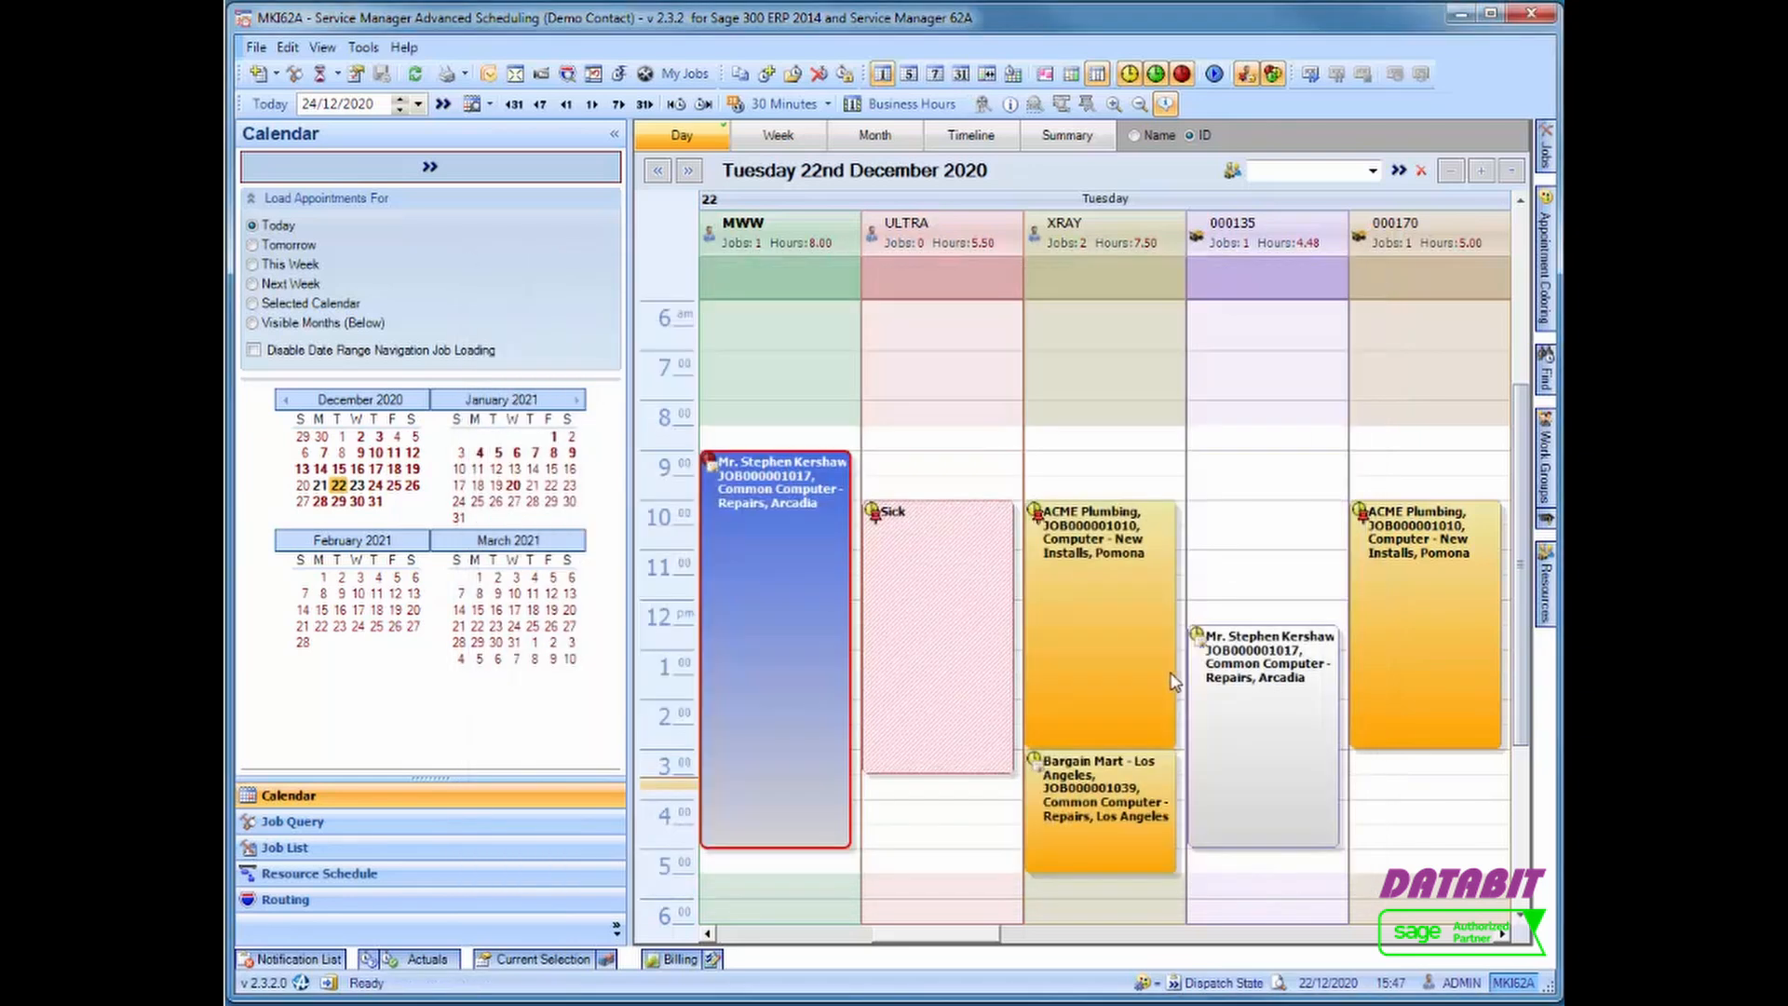
In the program options, set the default tab on edit to Time Entry and the calendar startup time slot interval to Default
click(364, 48)
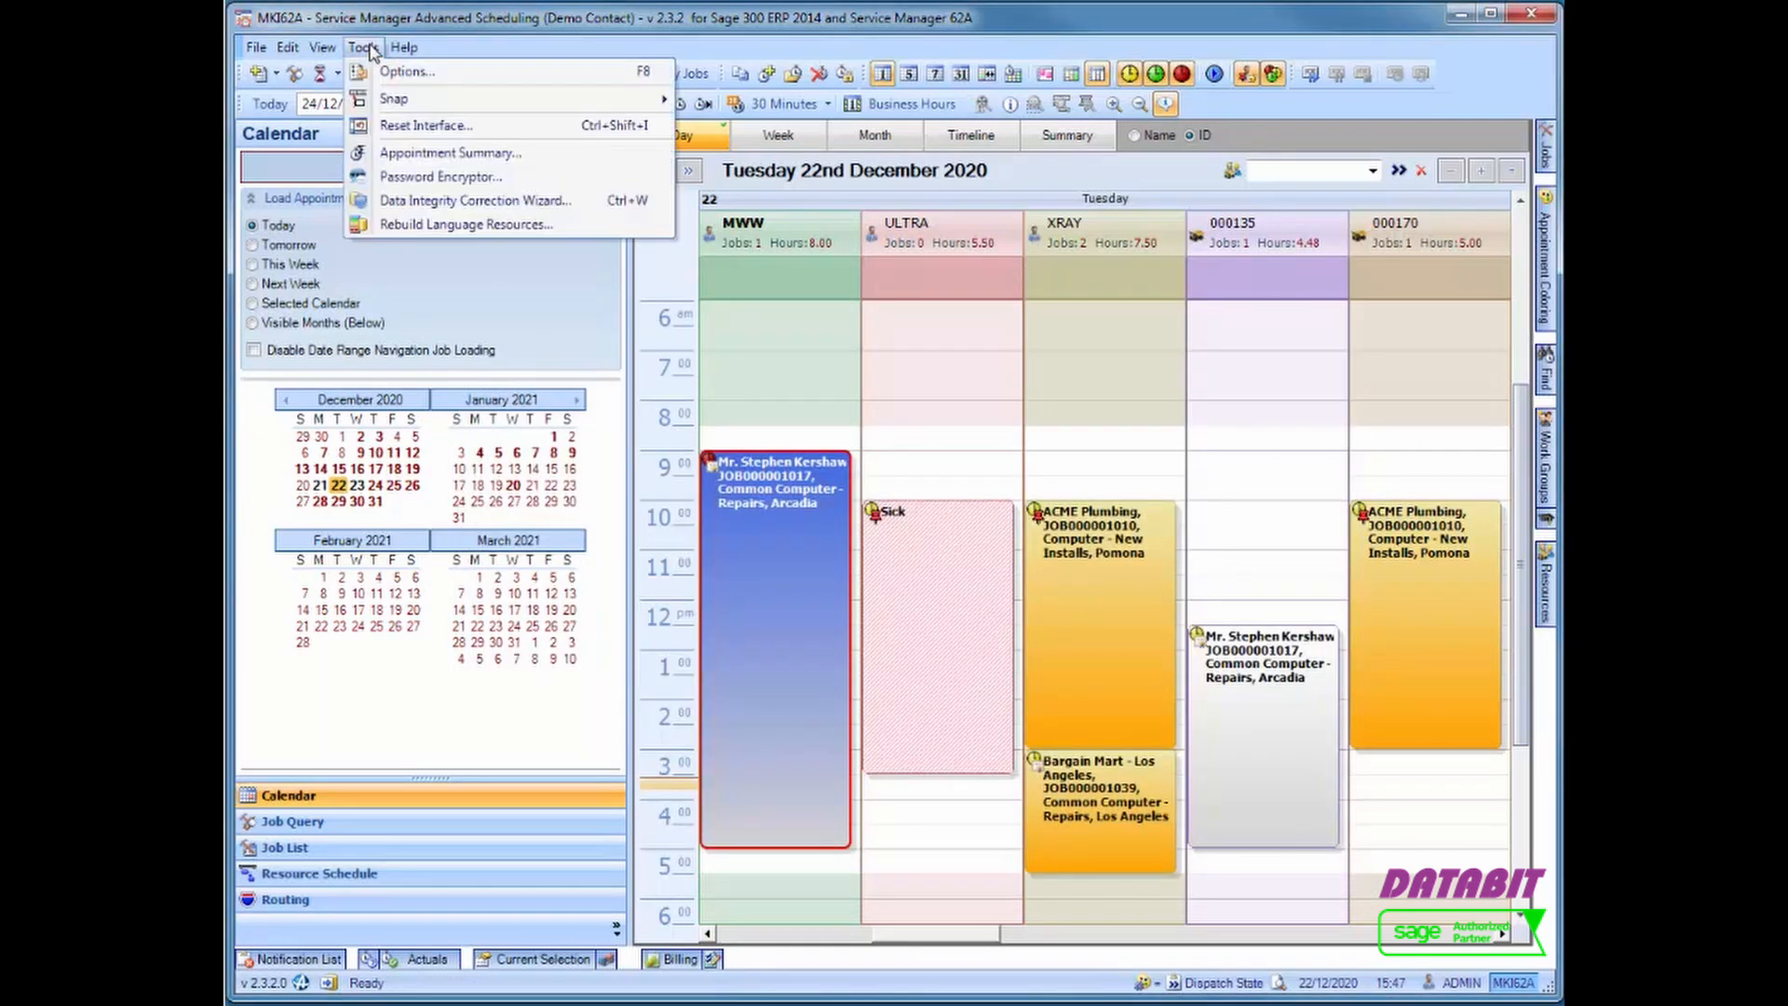
click(384, 75)
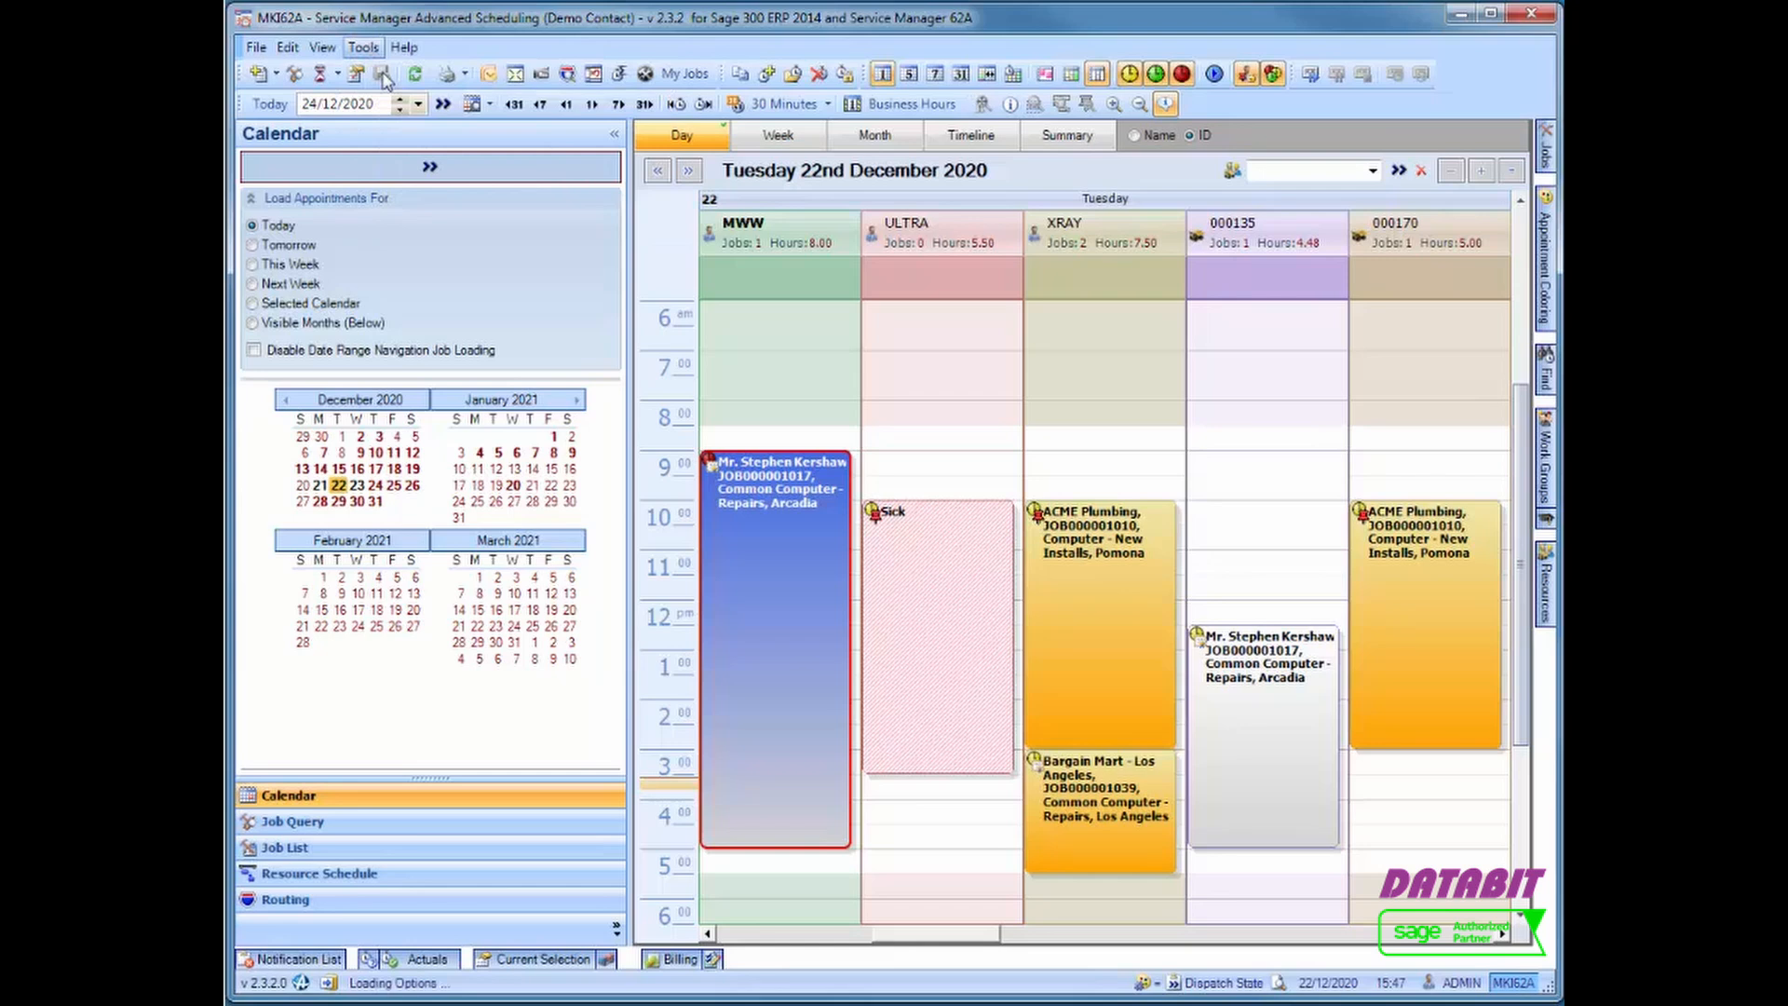
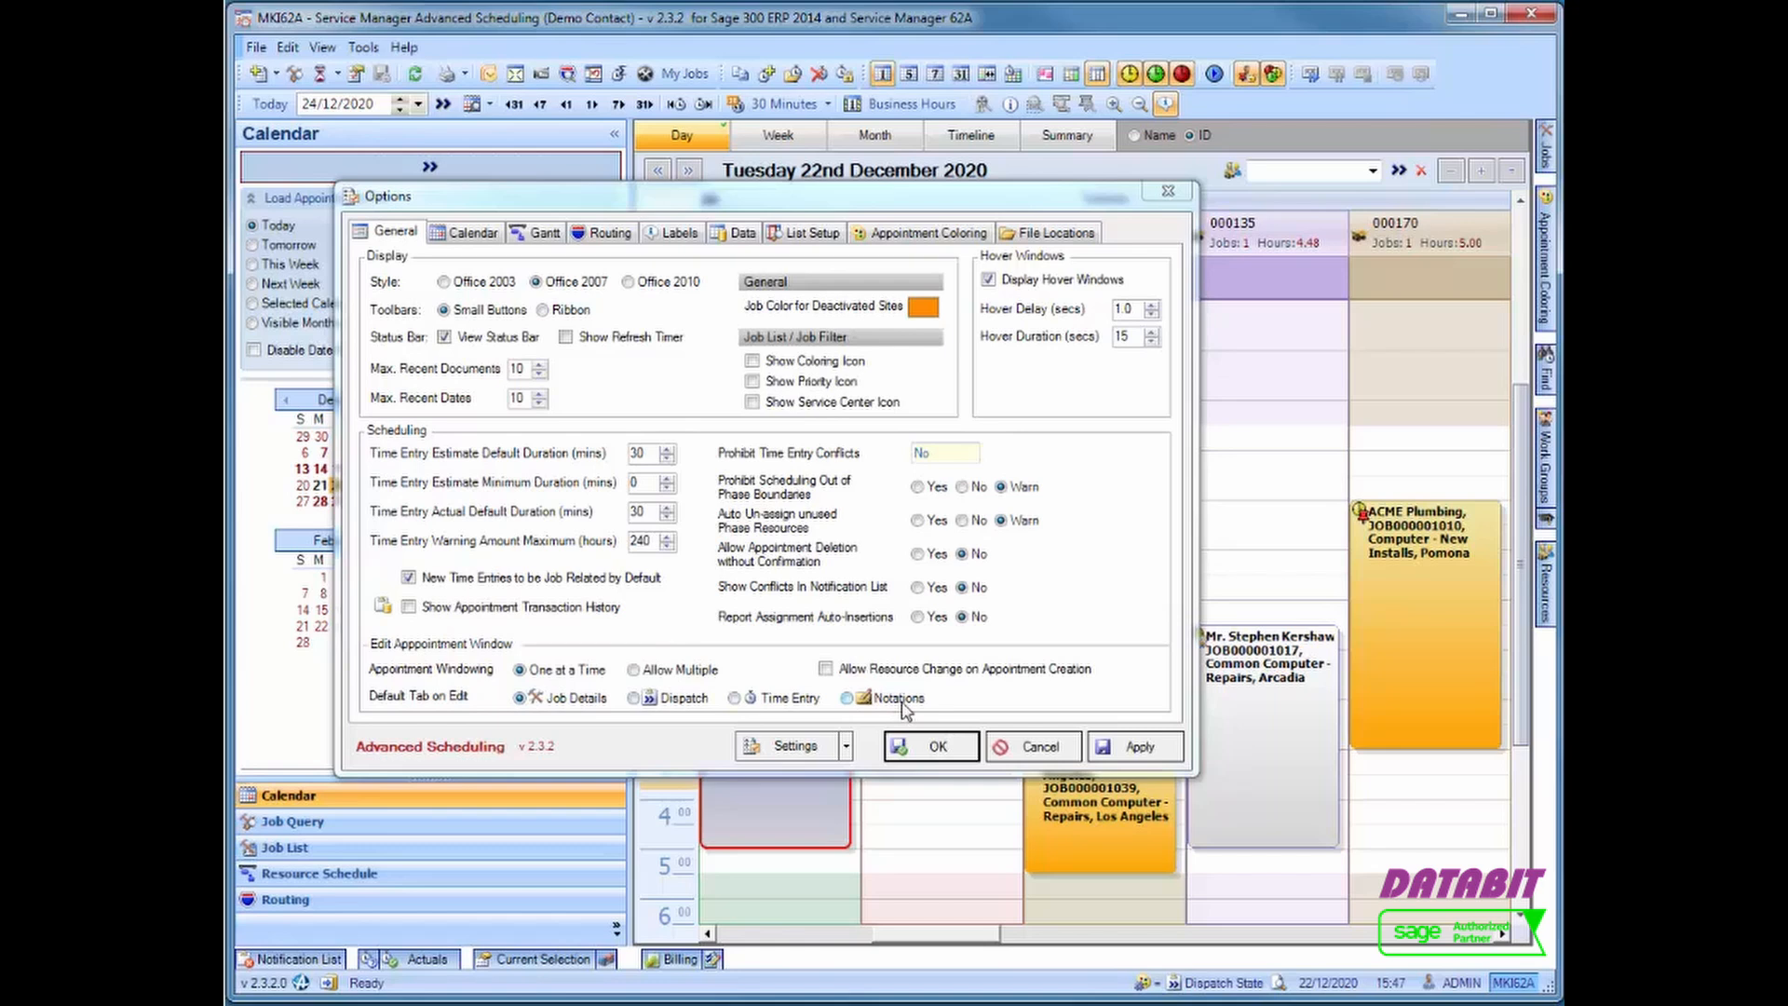
click(779, 708)
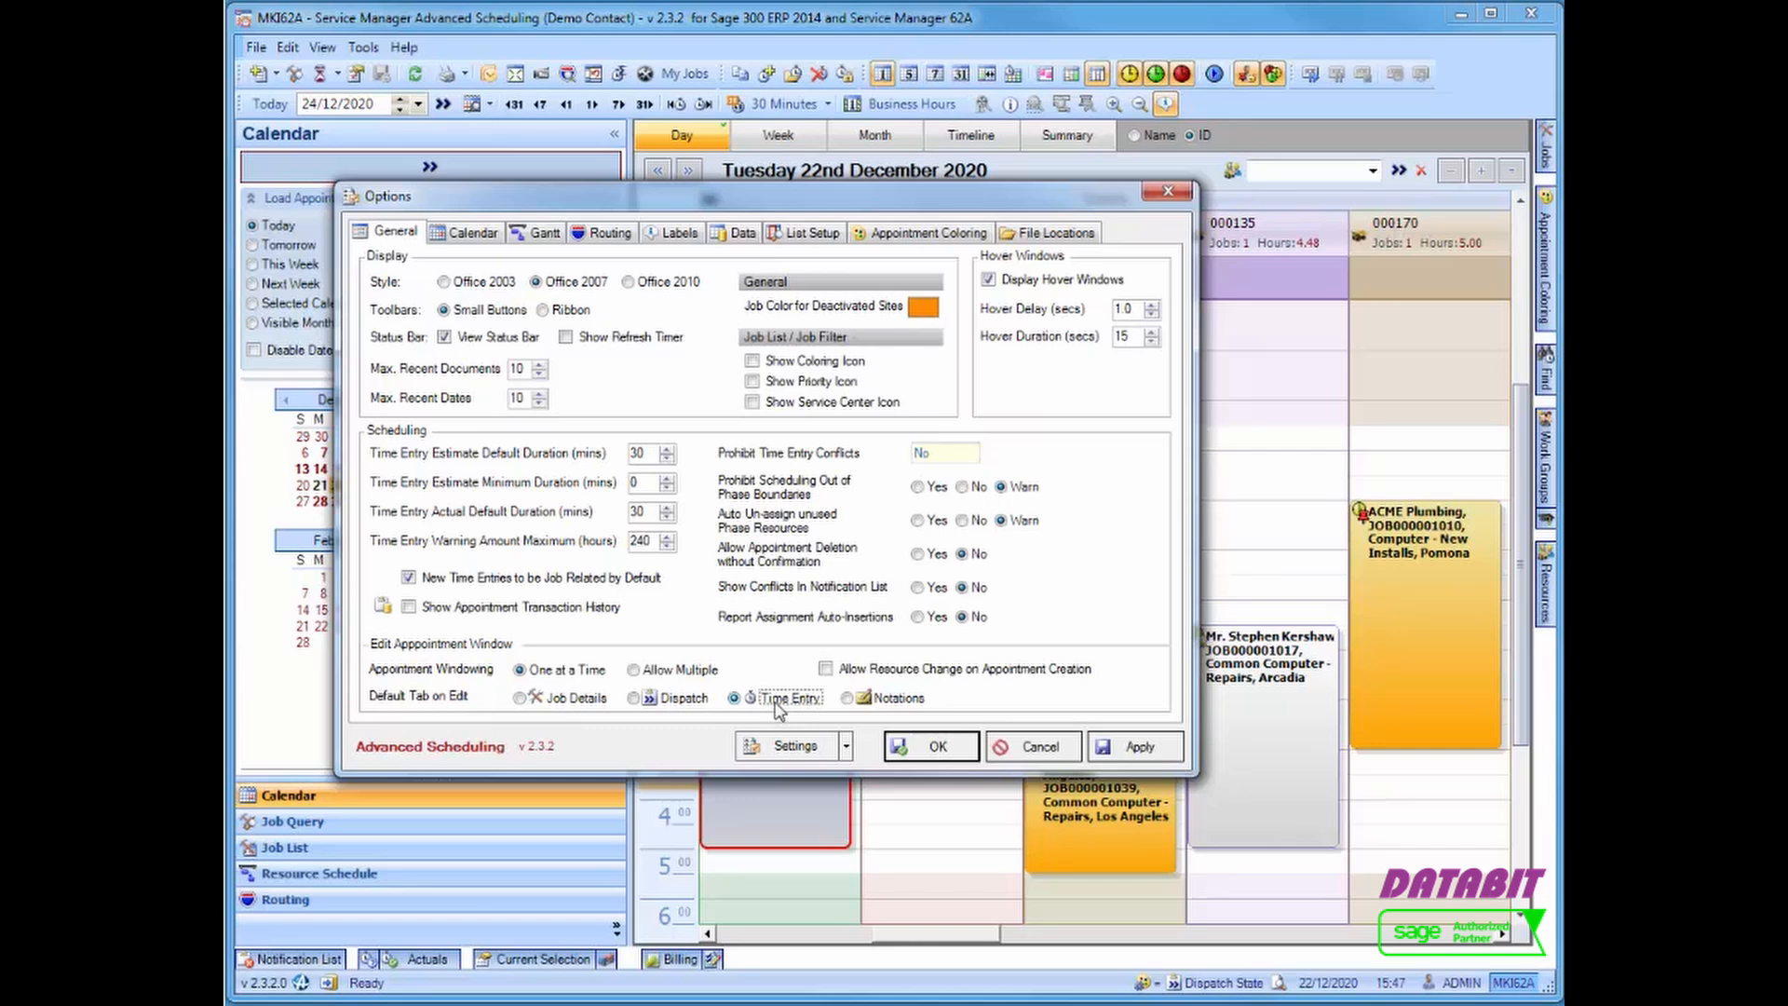
click(472, 244)
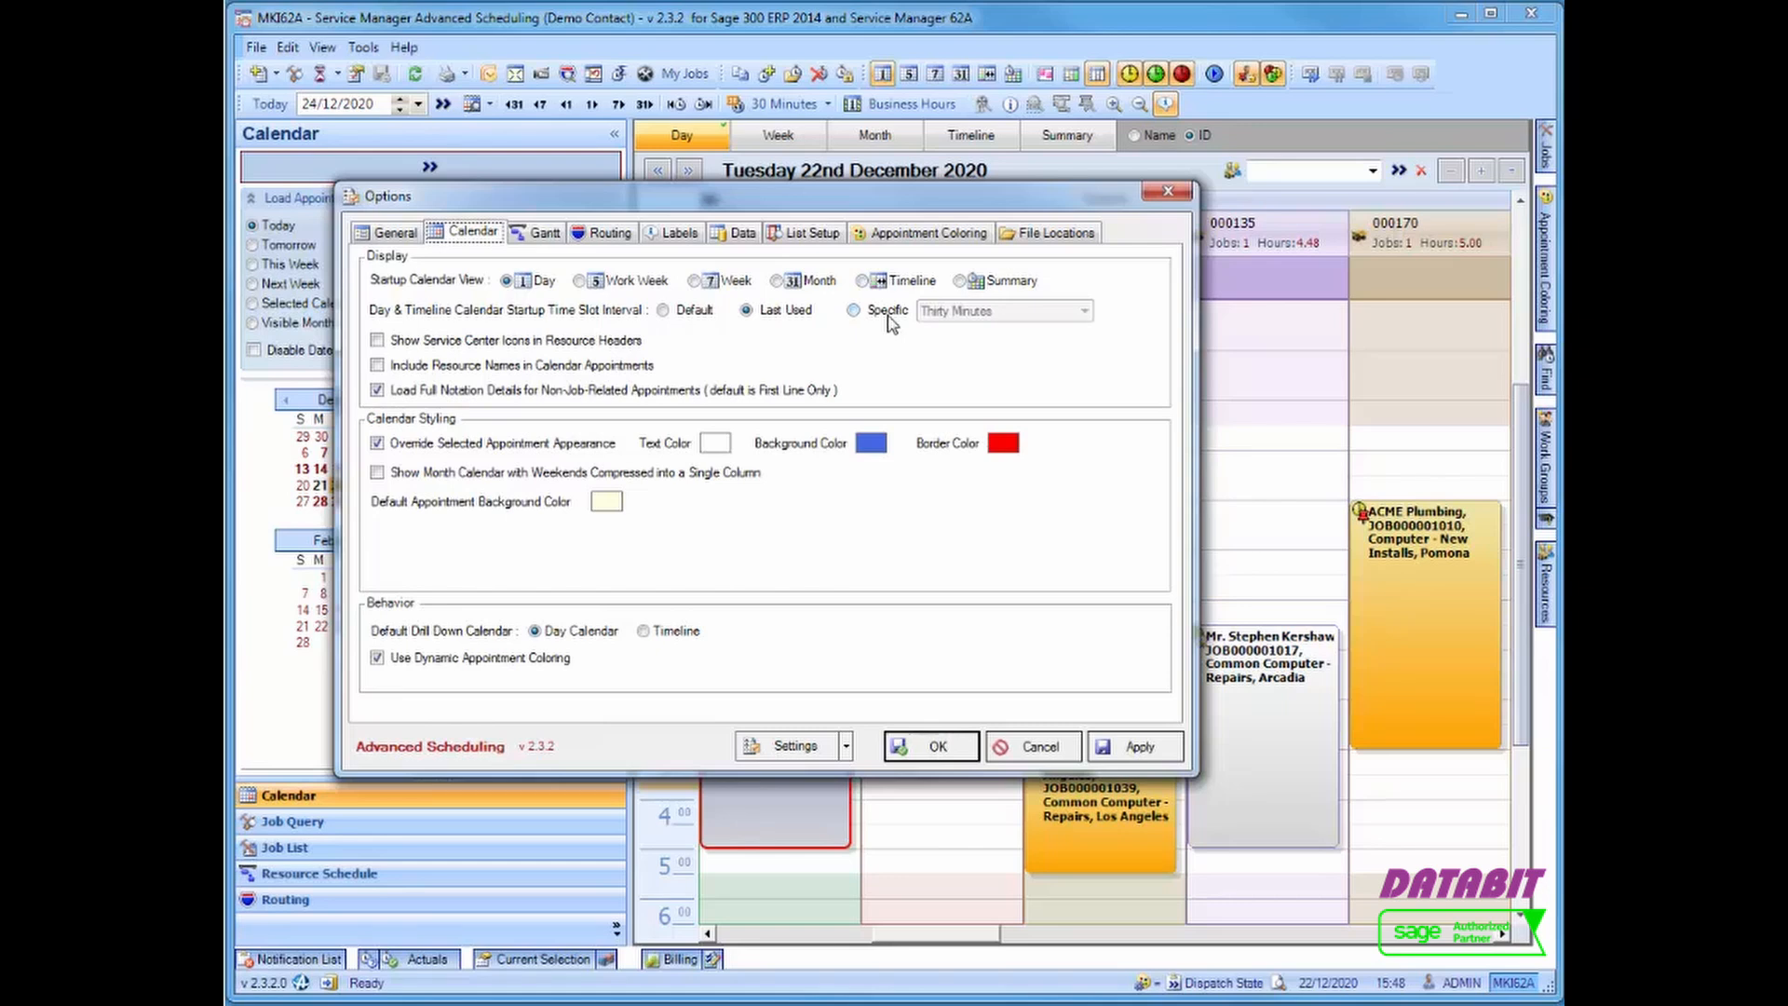
click(689, 315)
Enable the 2 Hours snap duration in the Gantt options and view the Routing options
click(546, 234)
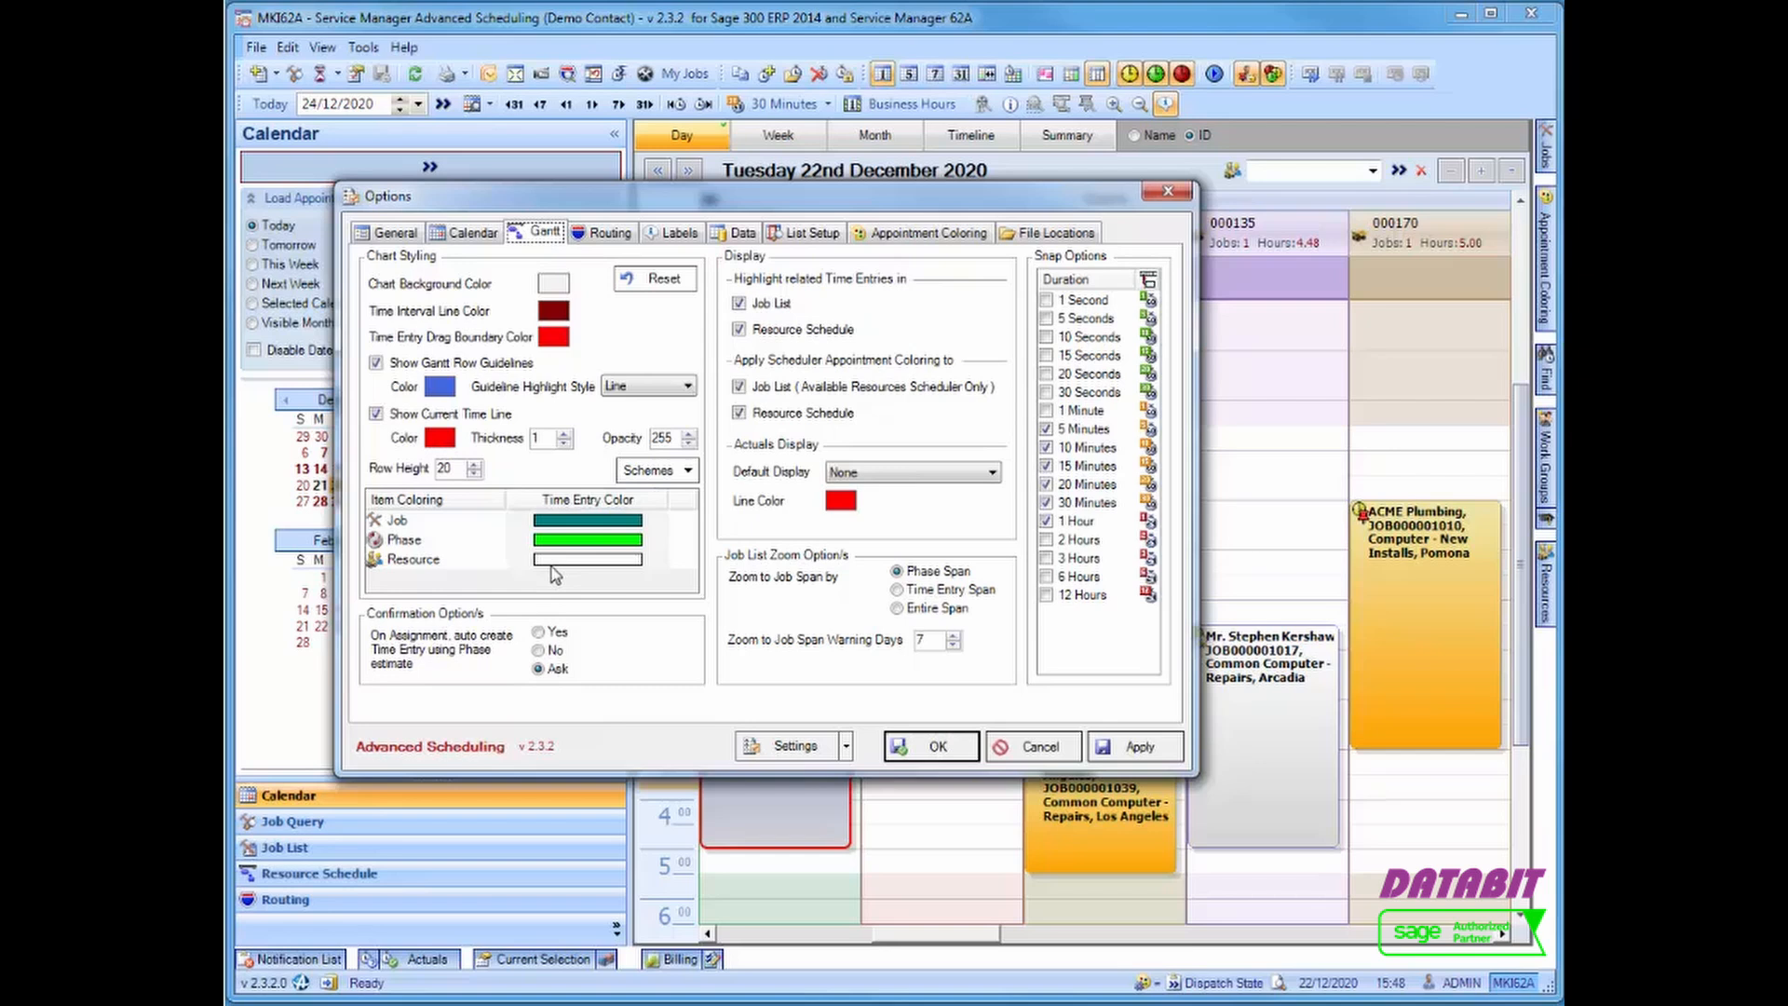
click(1065, 542)
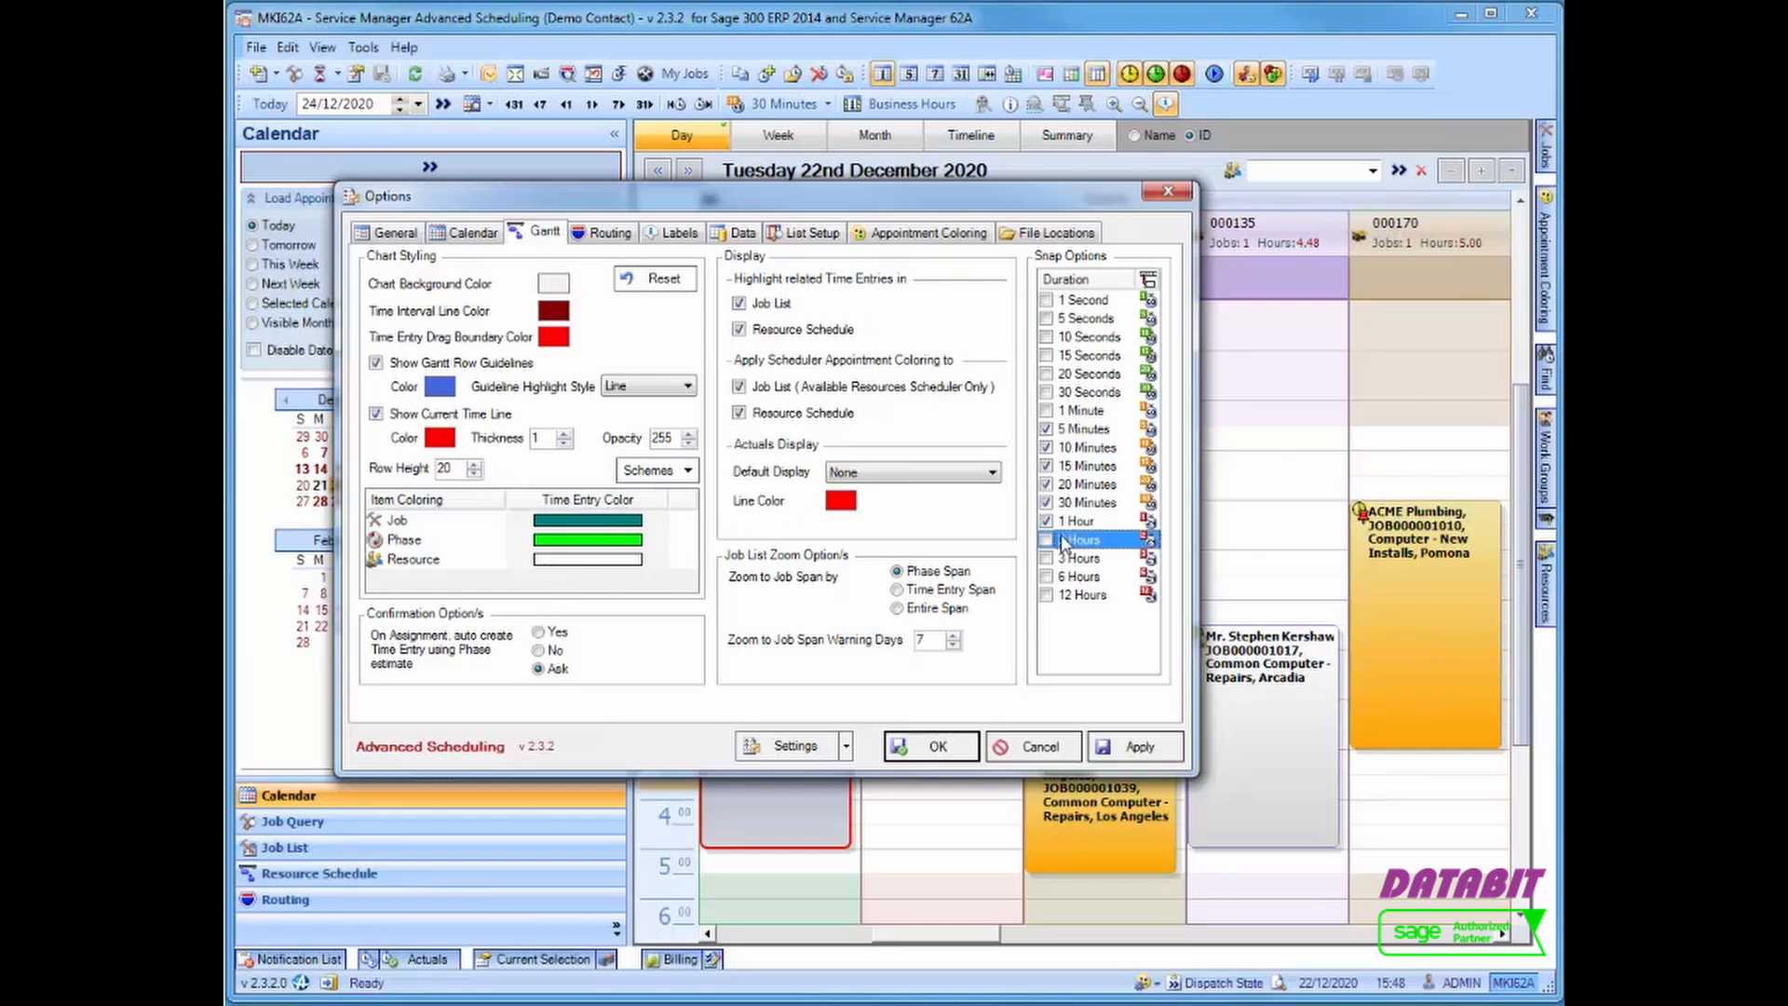
click(1045, 540)
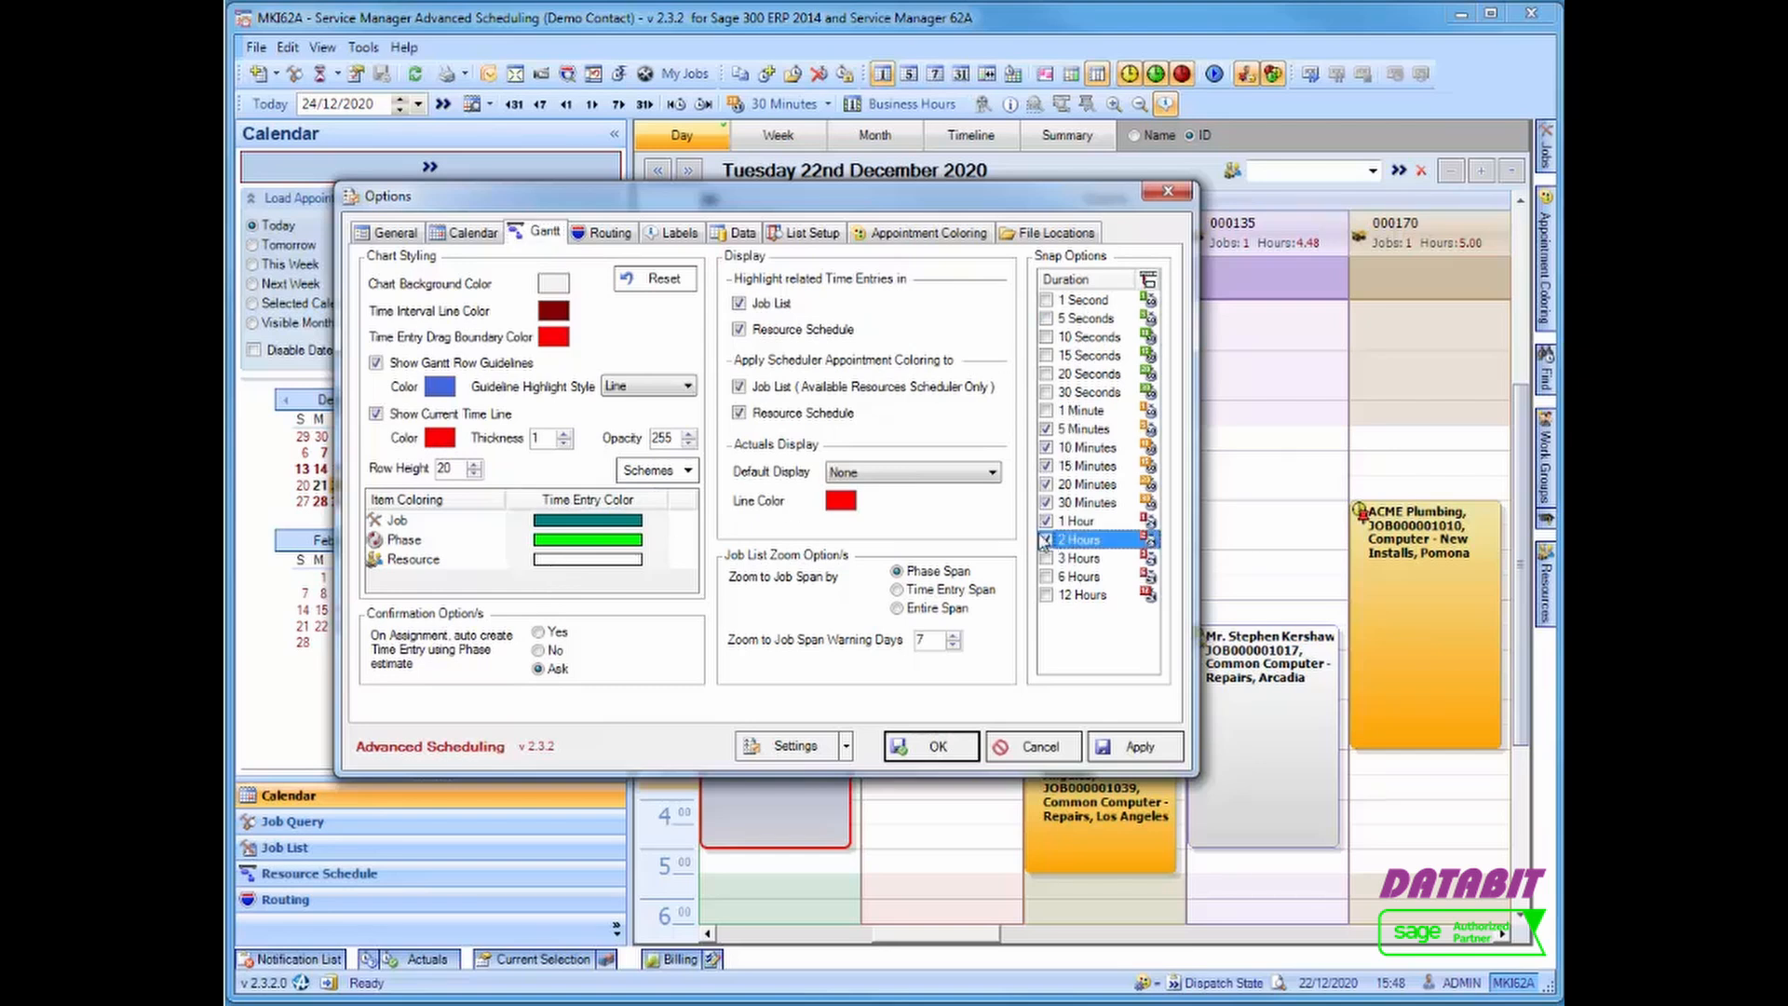
click(615, 235)
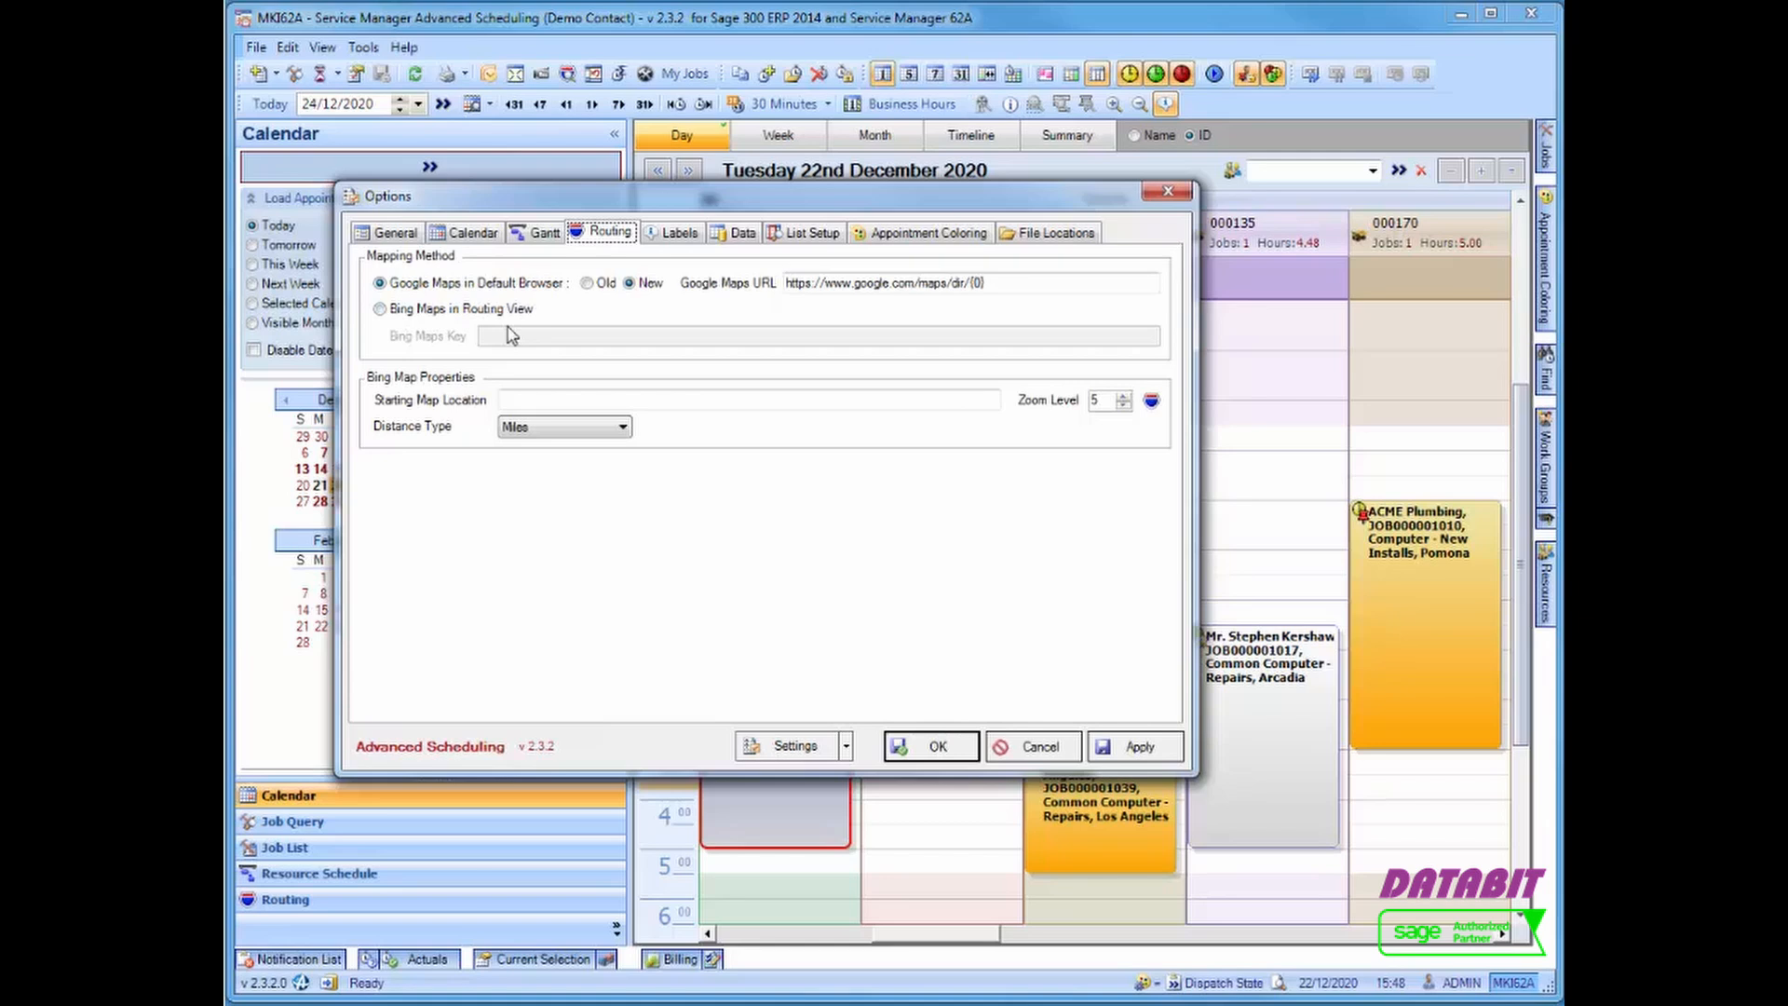
Include First Notation Line in the time entry tool tip properties and place it directly below Description
click(670, 238)
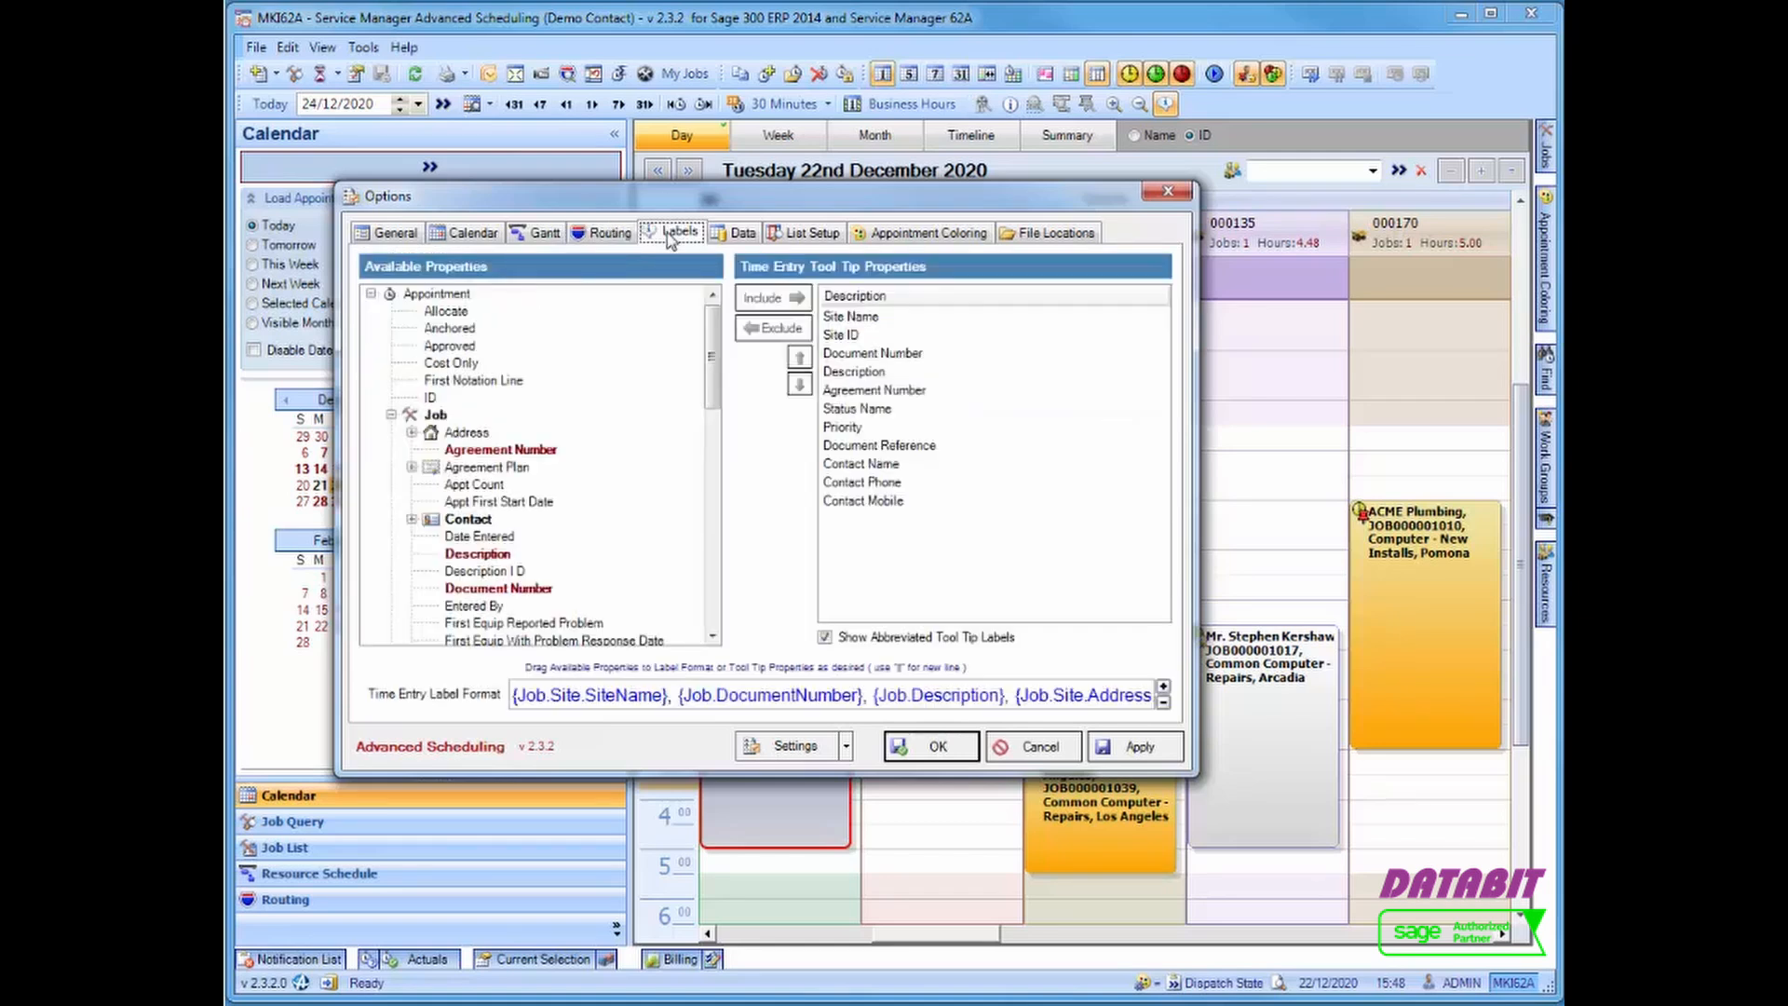
click(513, 382)
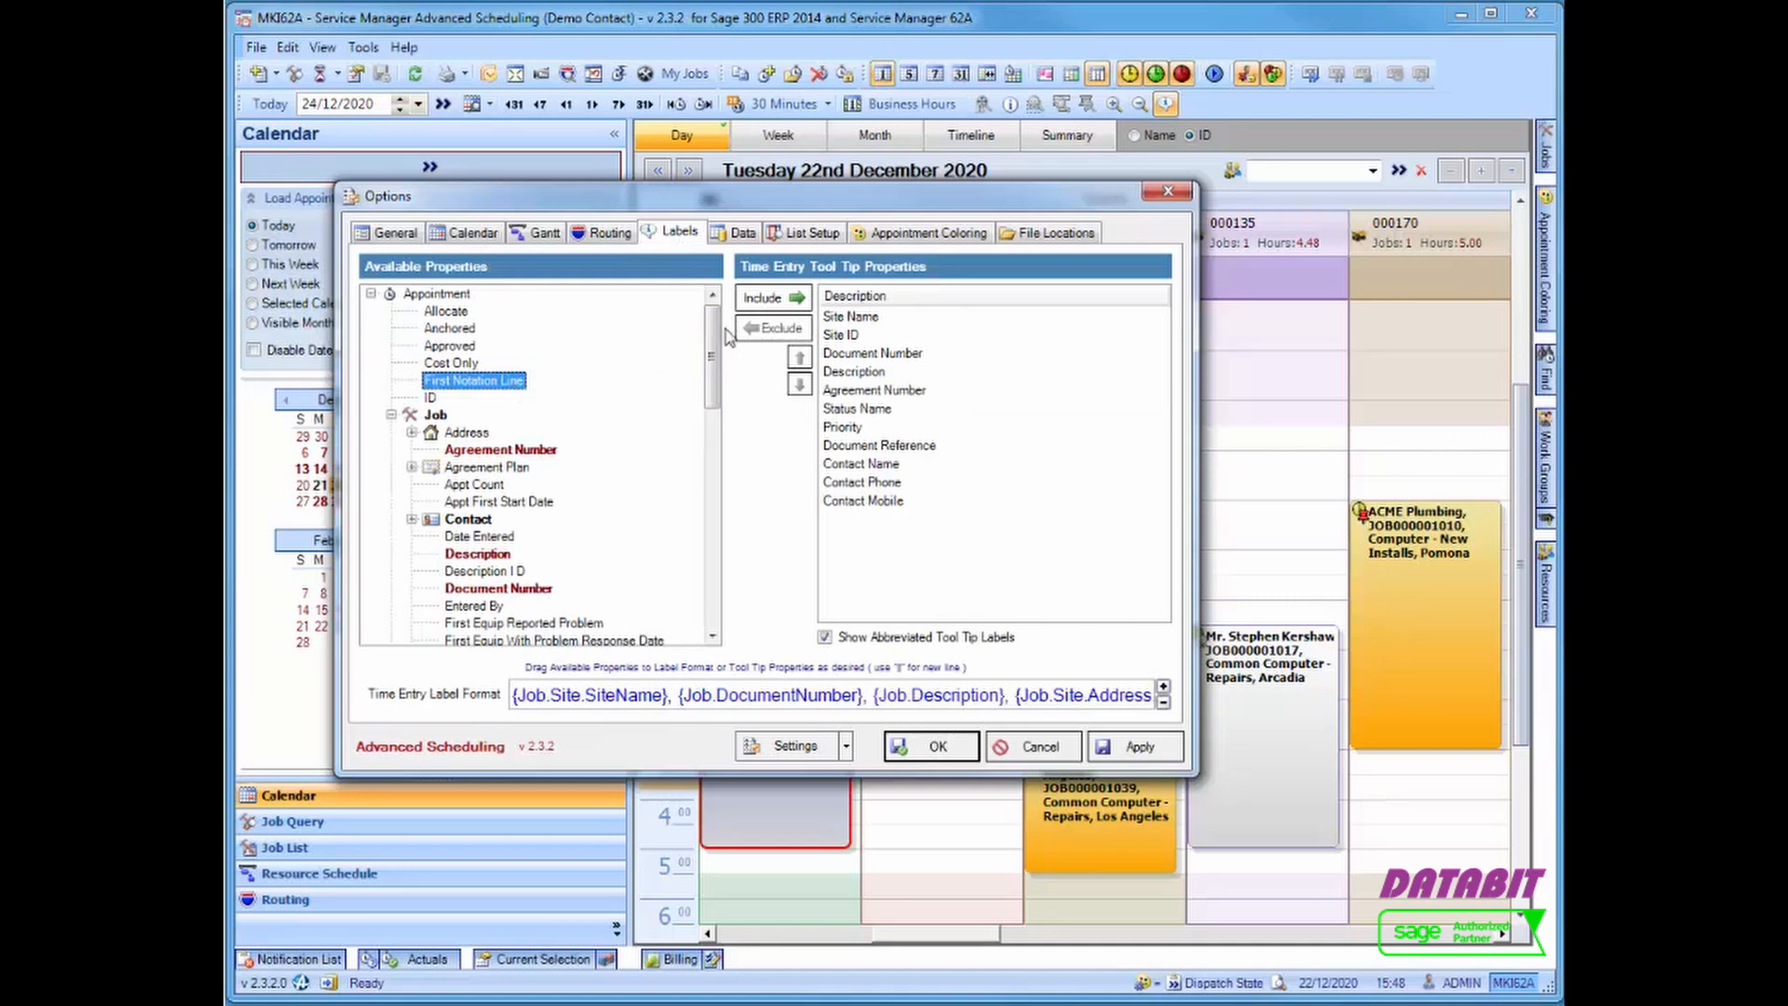
click(771, 297)
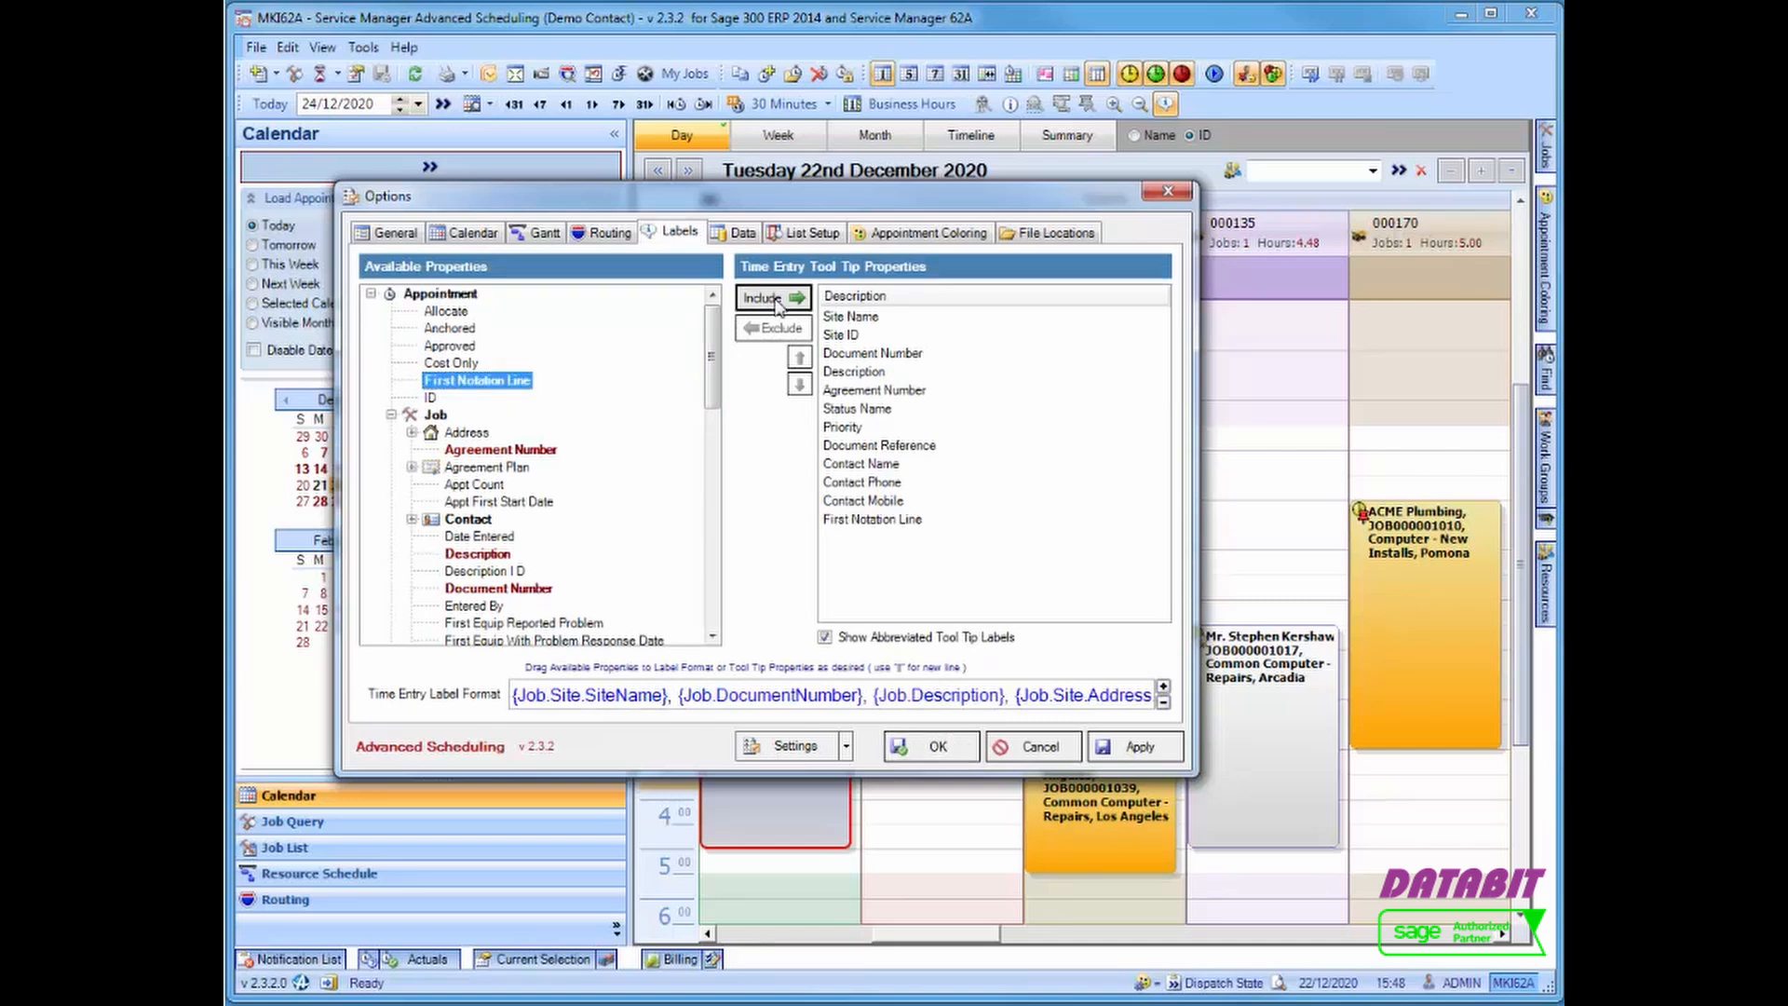
click(871, 521)
click(798, 358)
click(798, 357)
click(799, 358)
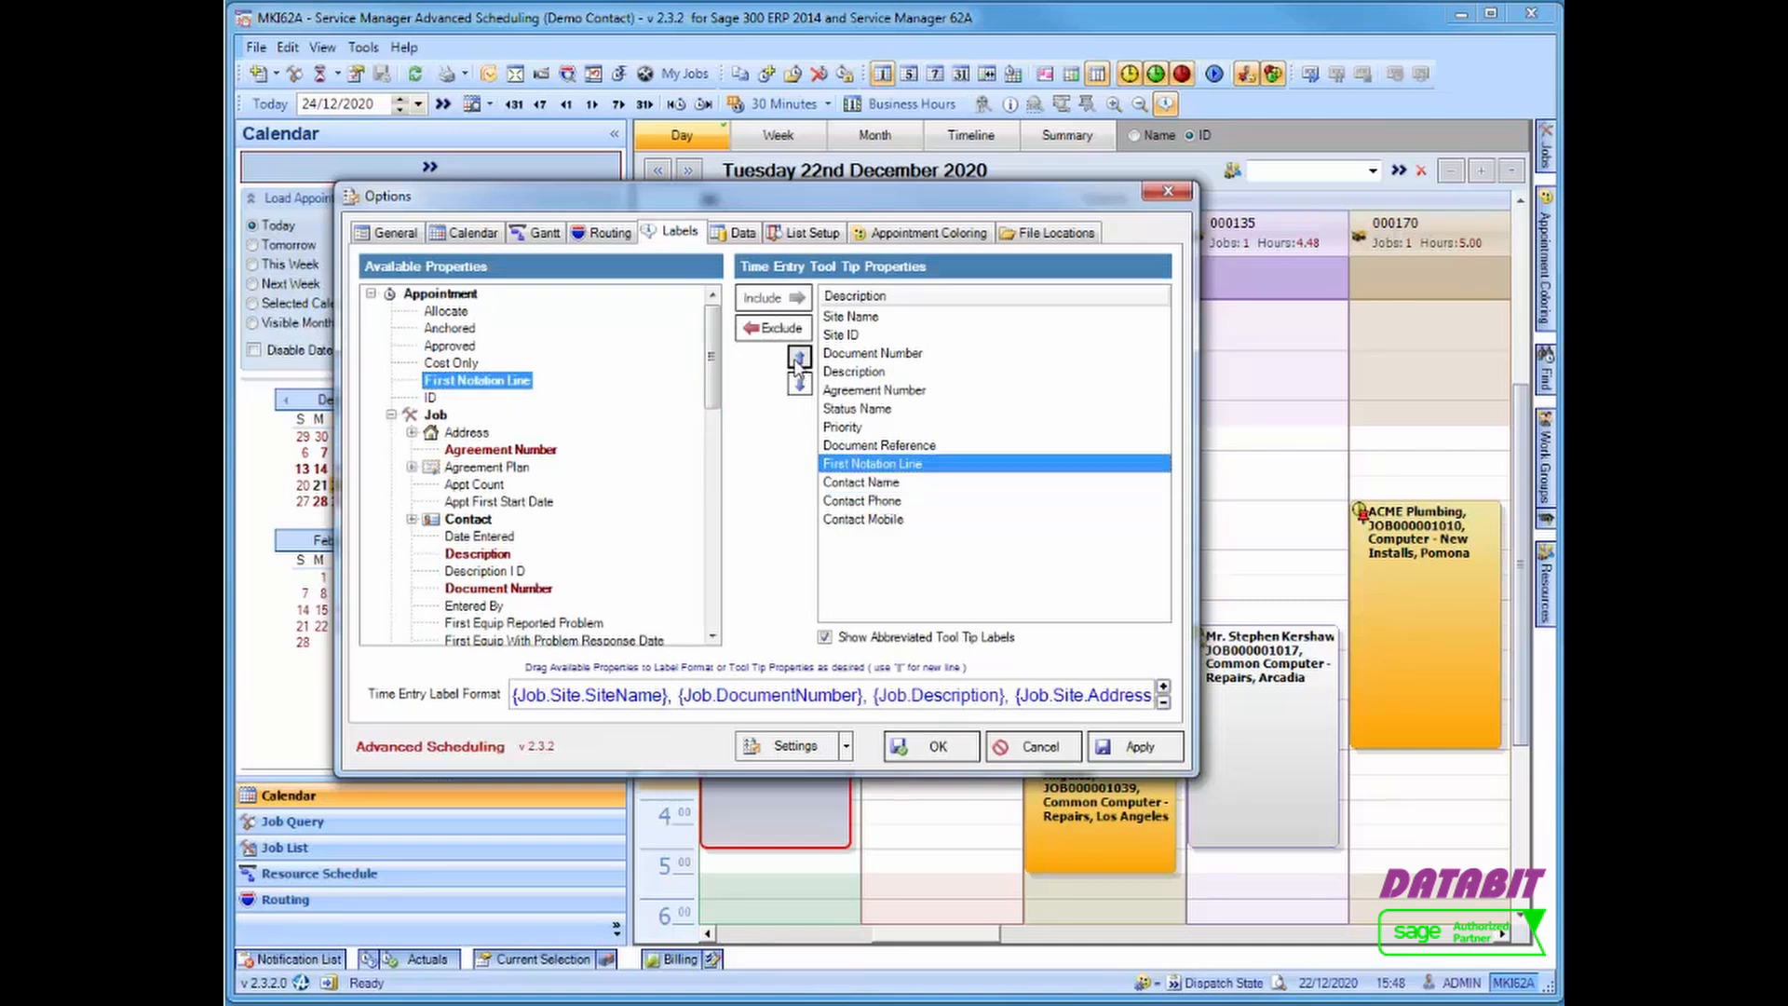
click(799, 358)
click(798, 358)
click(798, 358)
click(798, 358)
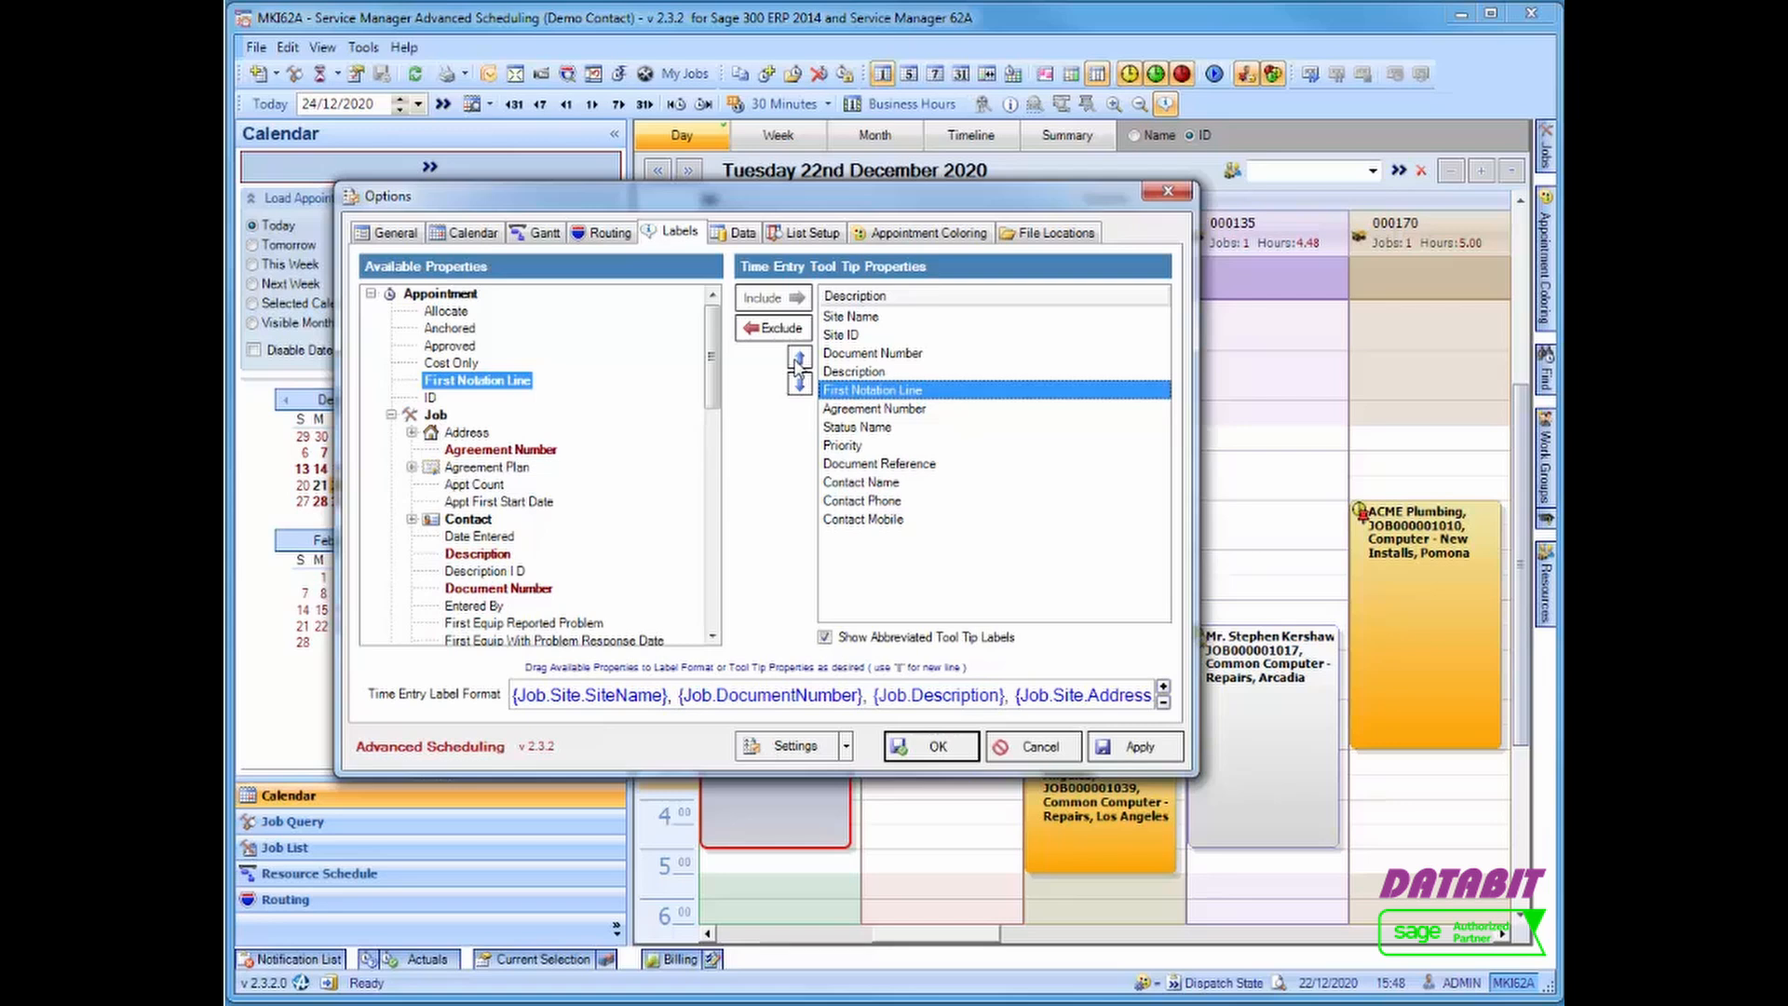
Insert the First Notation Line property at the start of the time entry label format
click(514, 697)
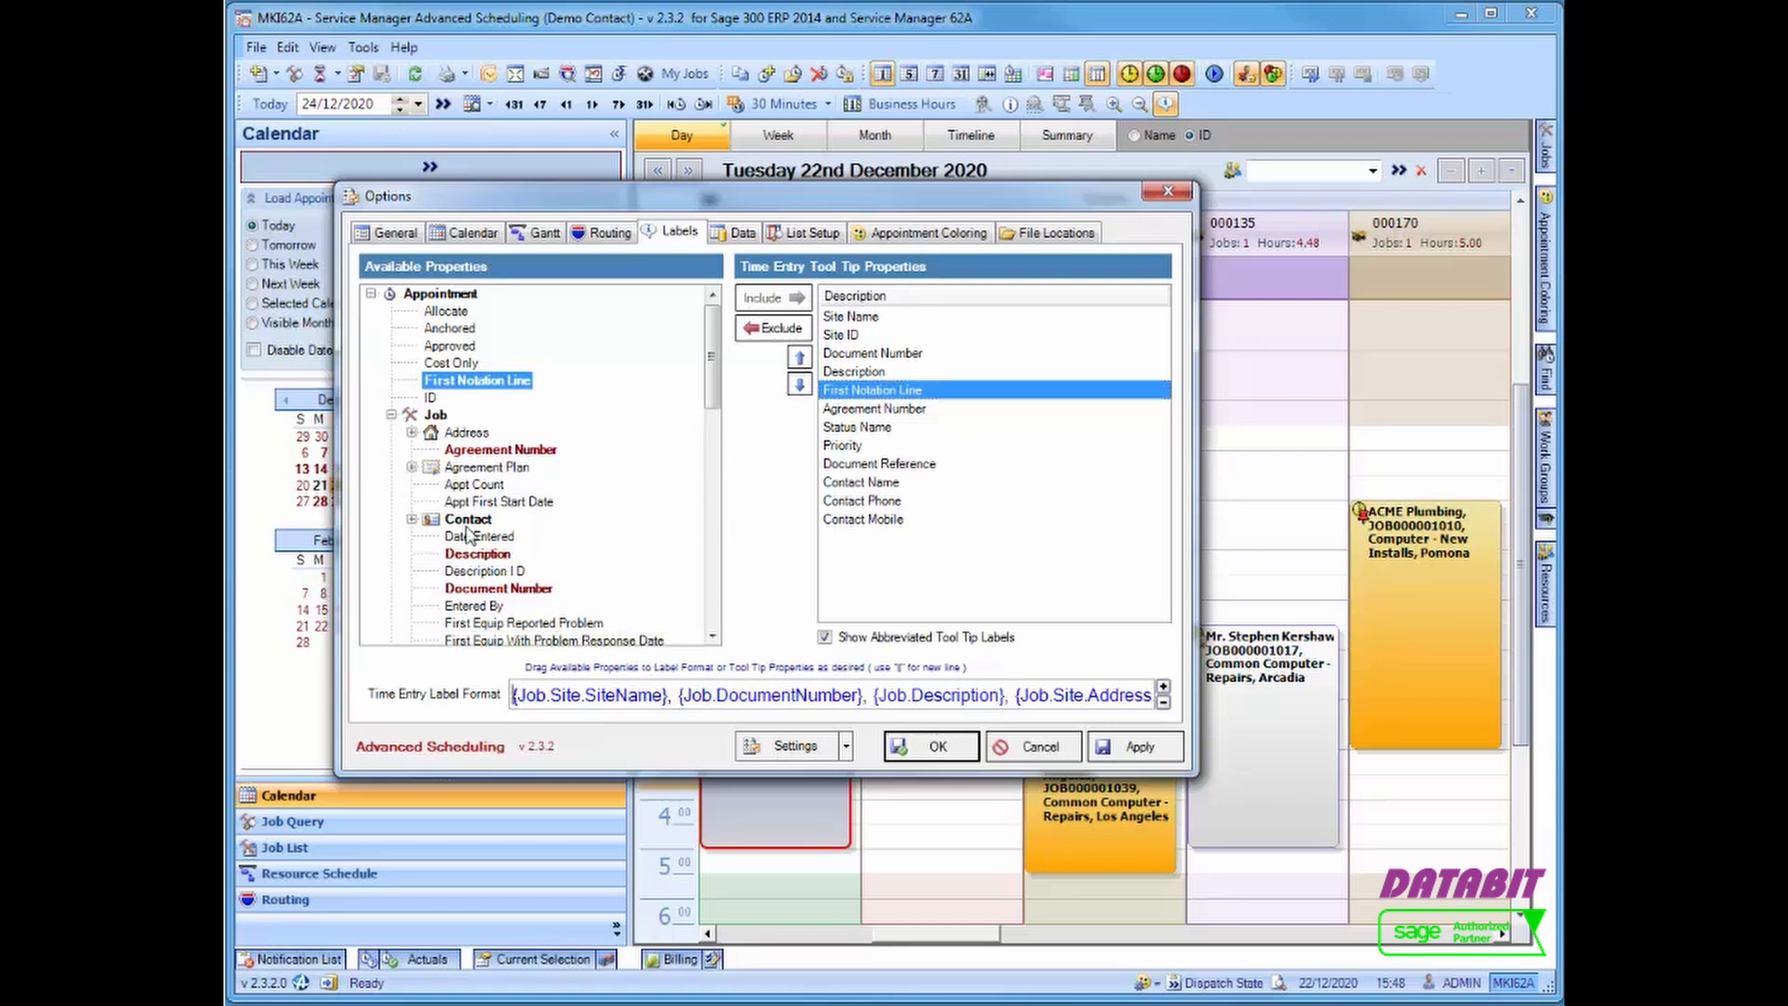
drag(449, 381, 512, 695)
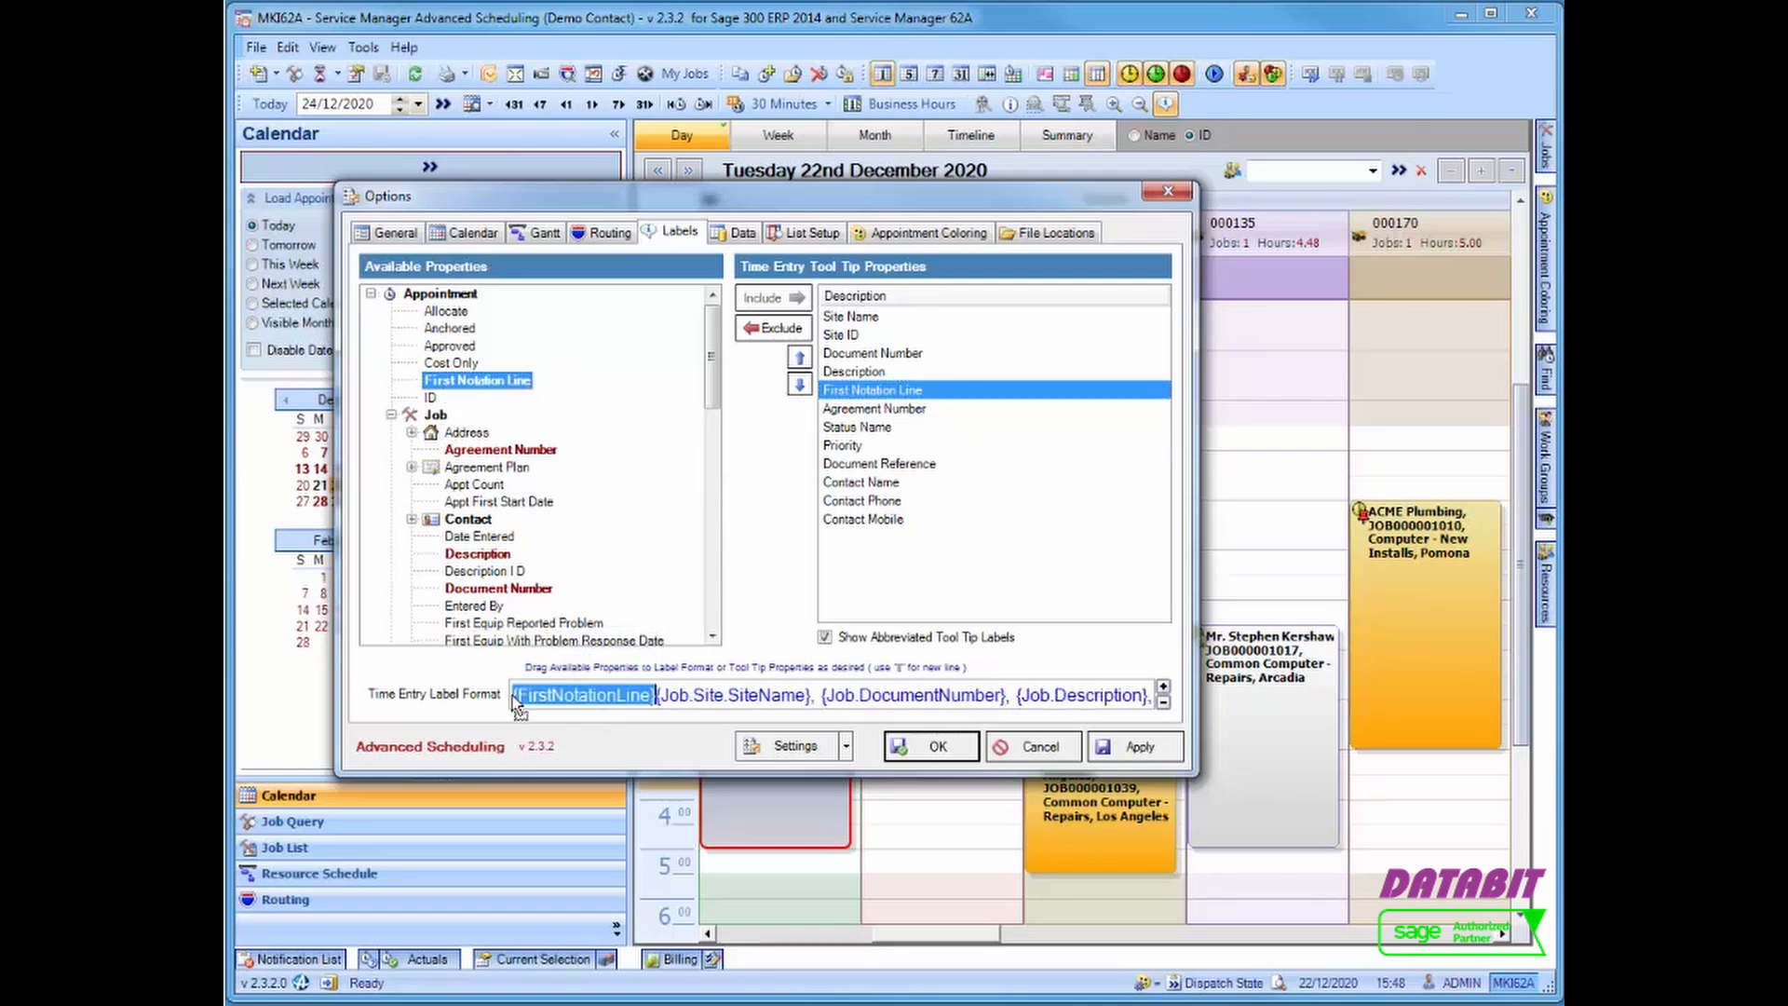
click(656, 698)
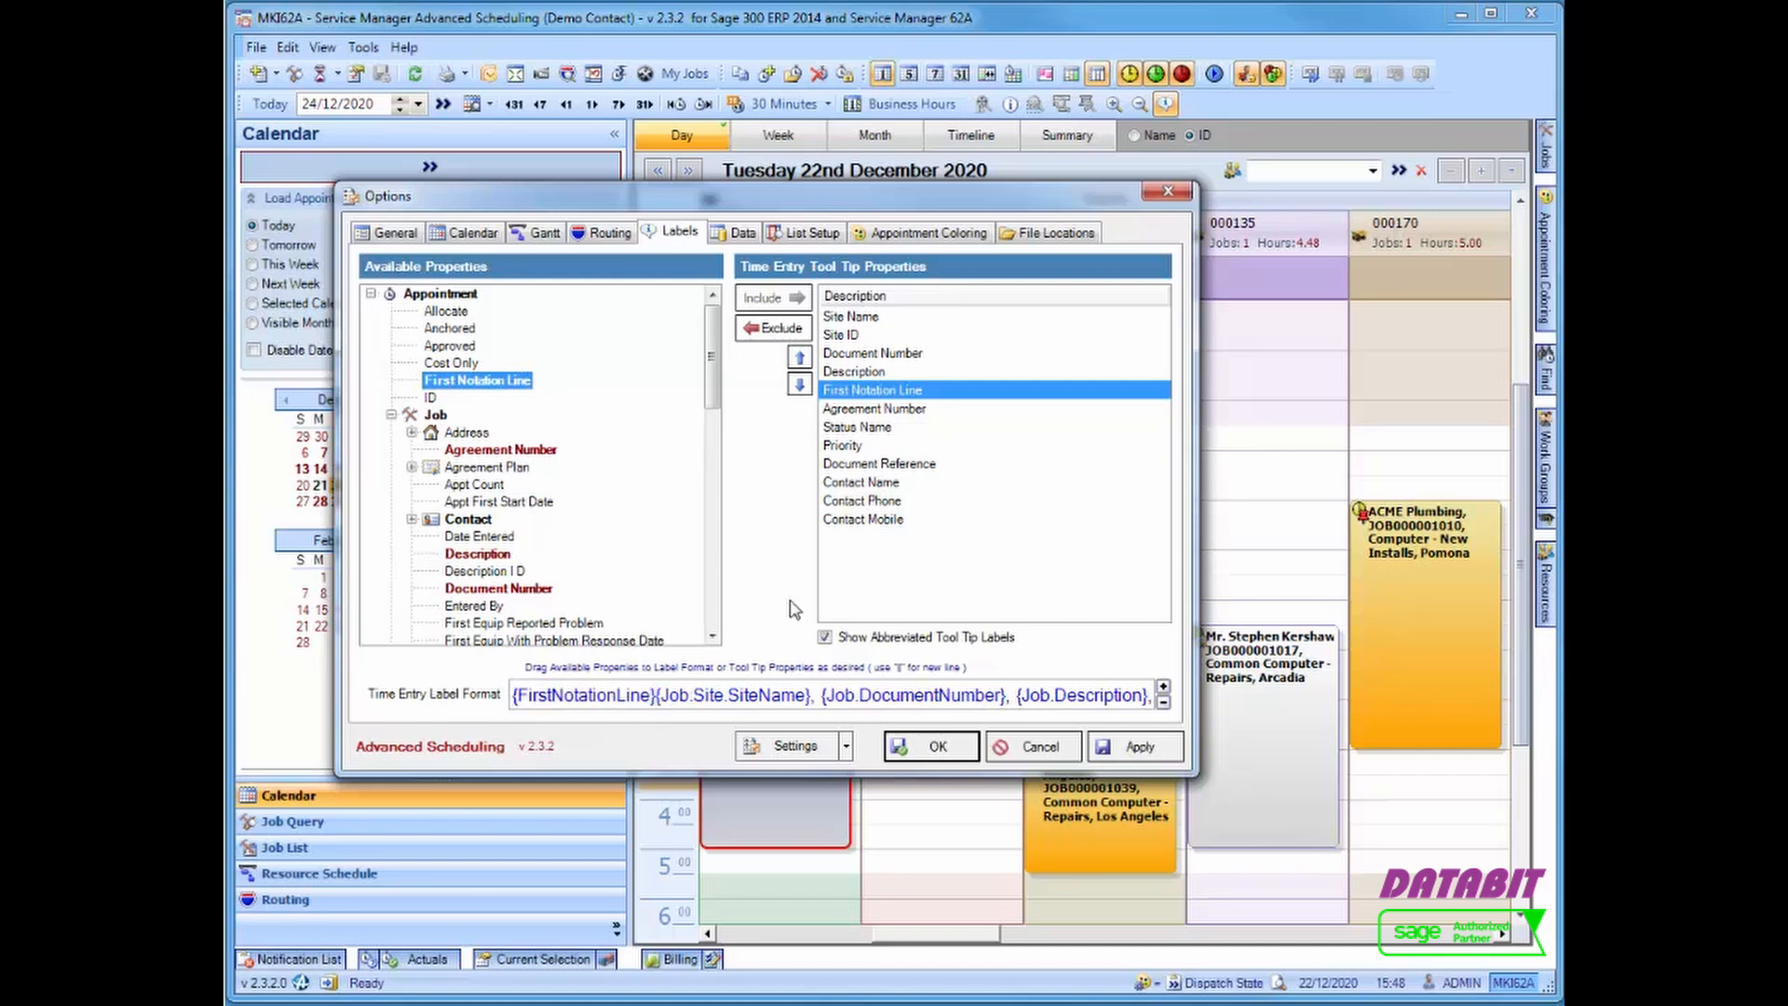
Examine the data options and open the entry of new database connection credentials
click(741, 237)
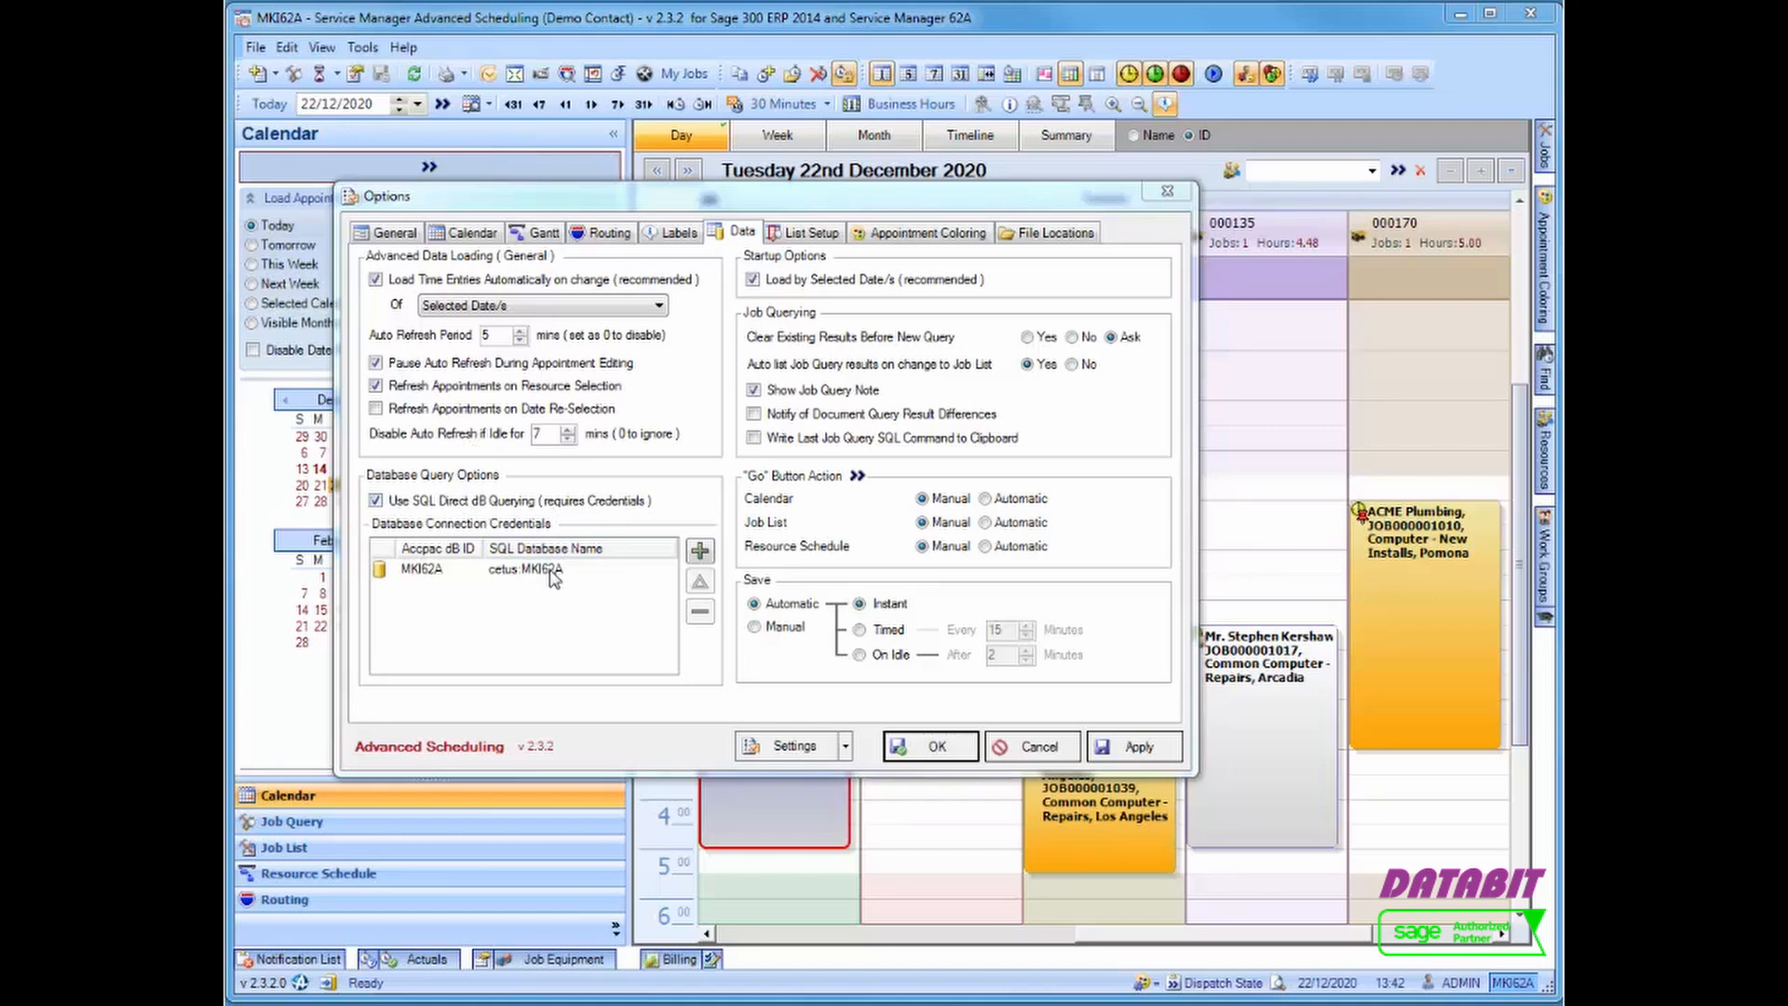
click(699, 550)
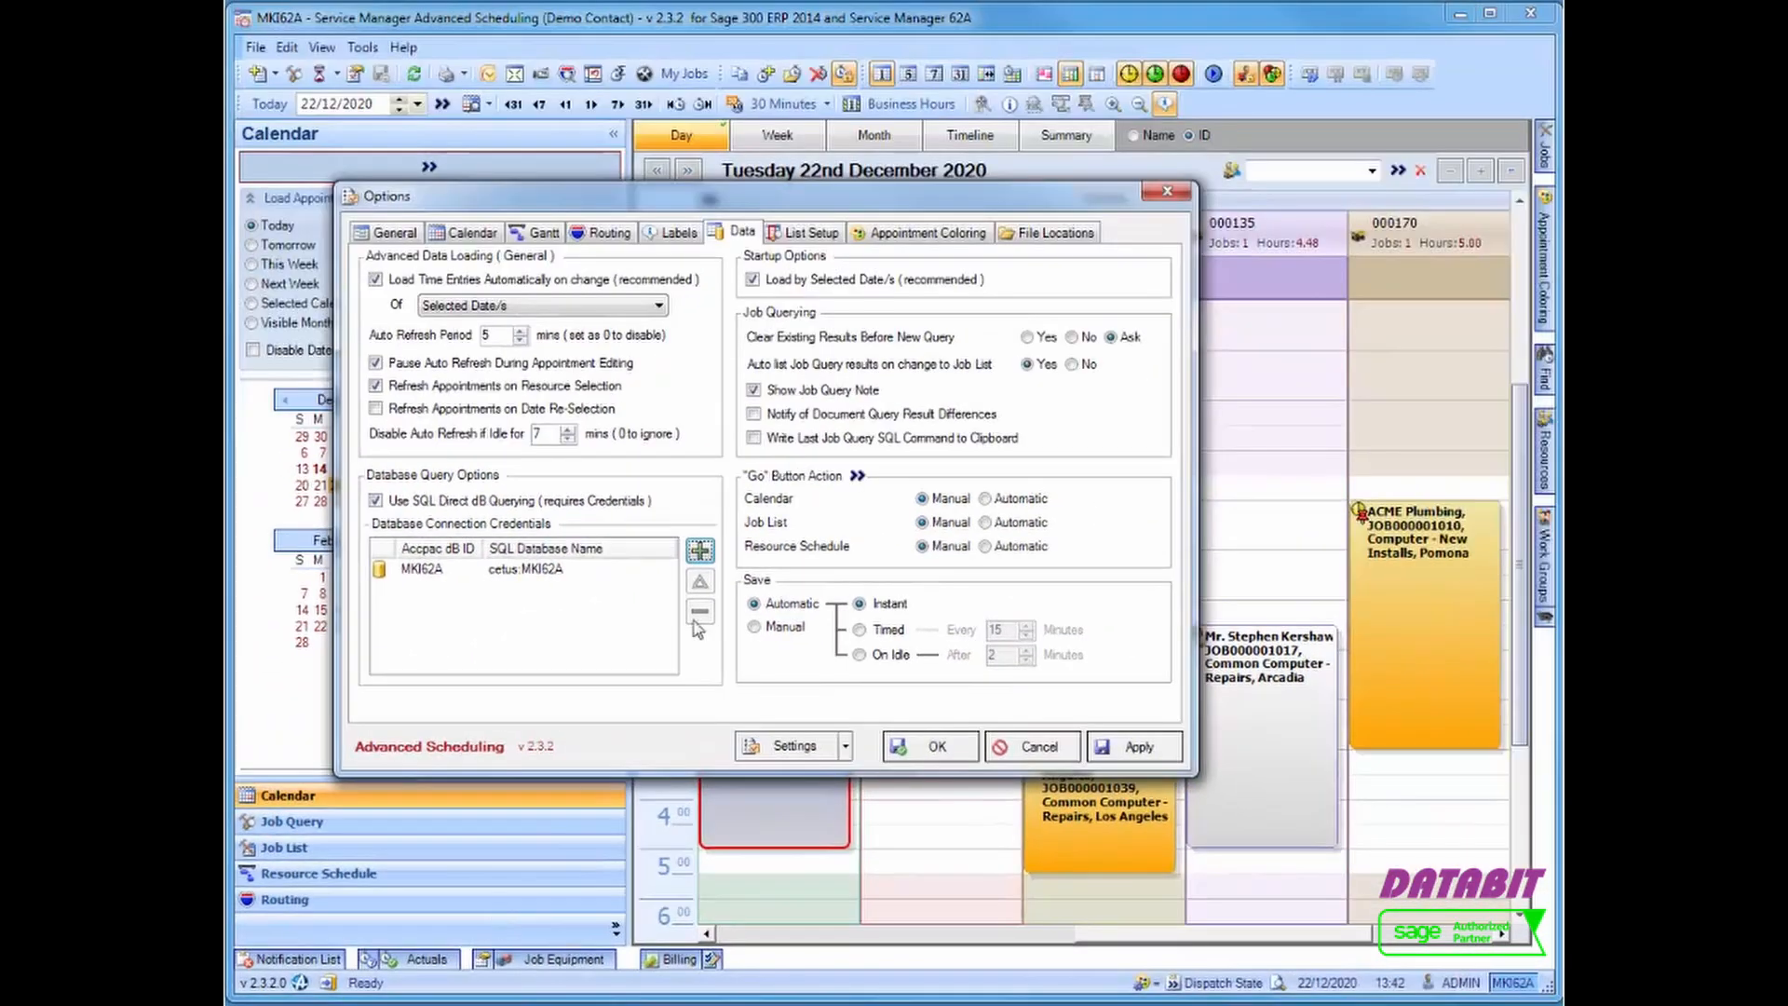
Include the Active flag column in the Job Query list setup, move it up one place, and exclude it again
click(808, 233)
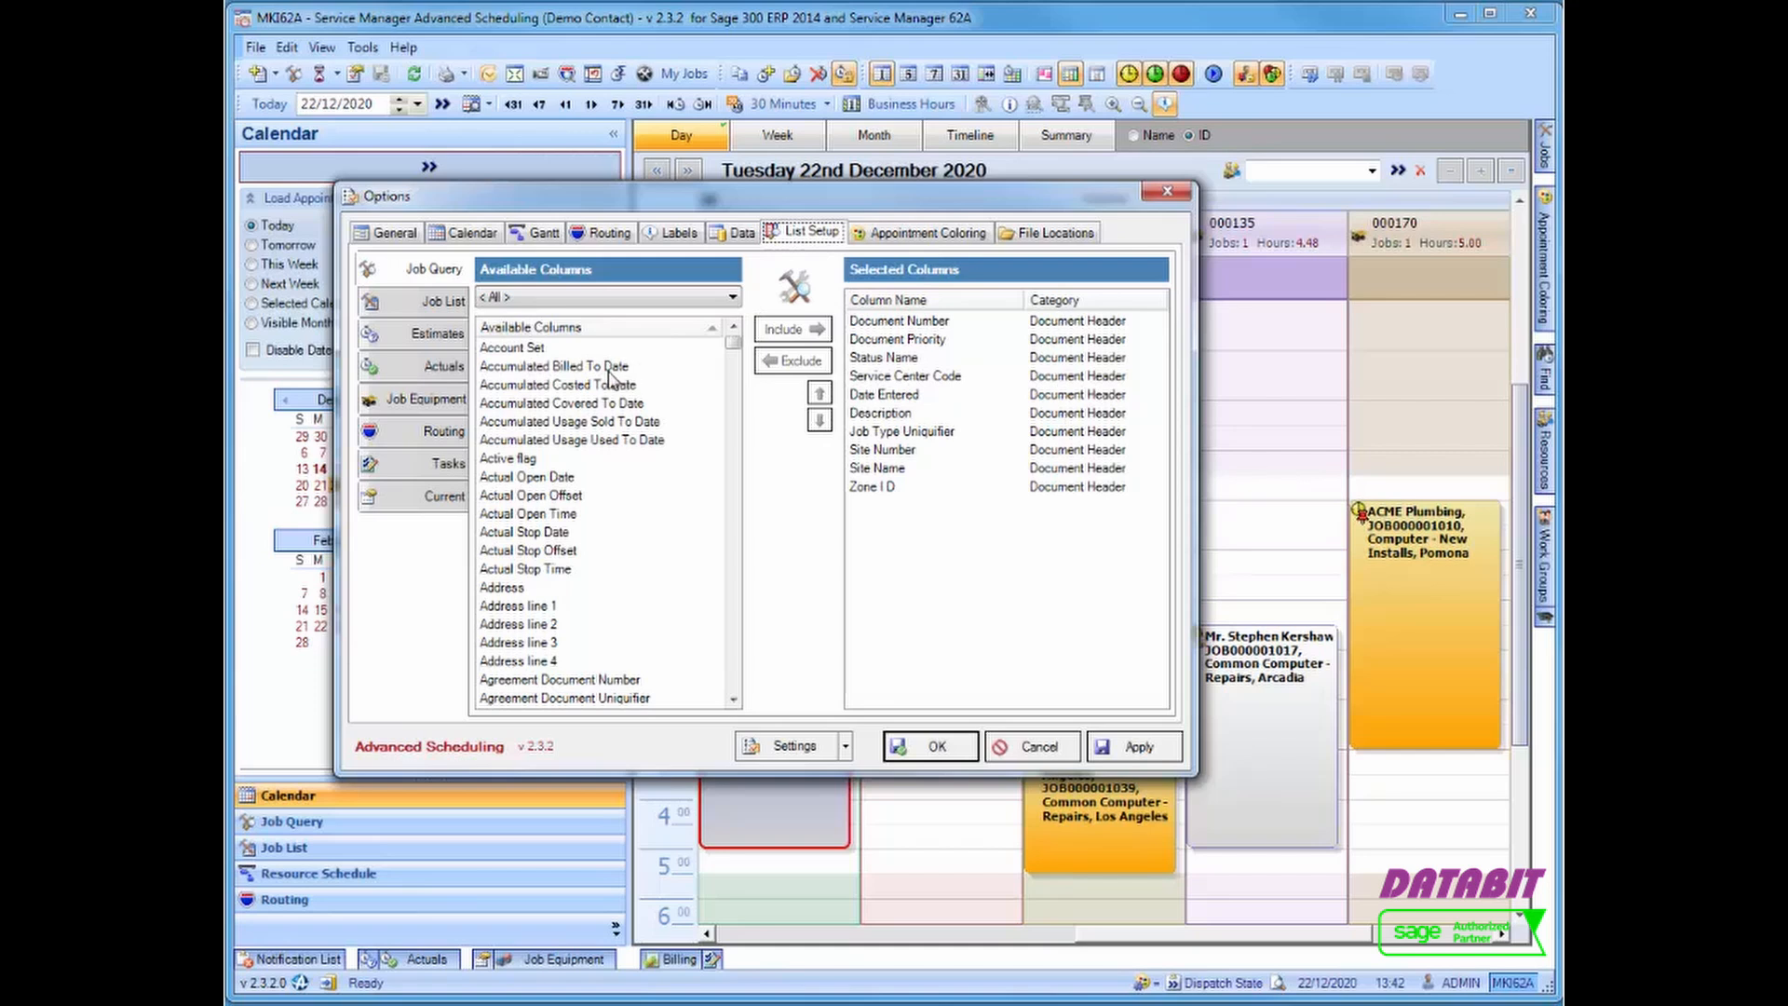
click(510, 459)
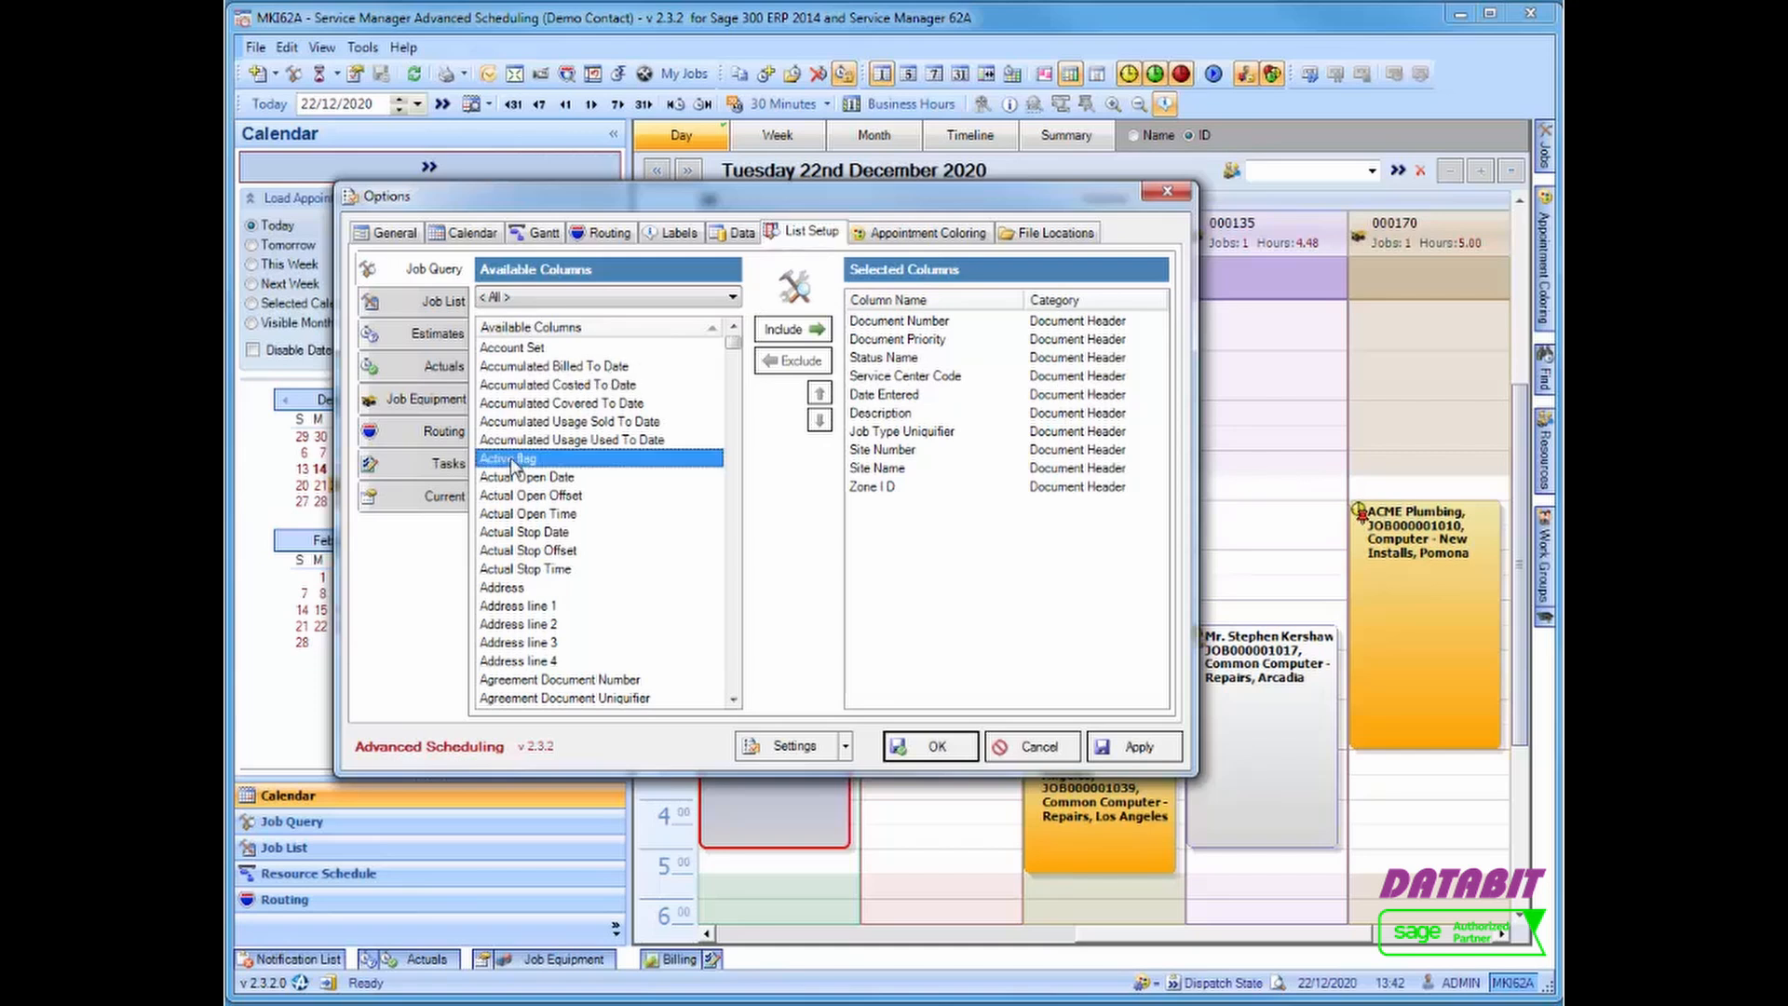
click(796, 335)
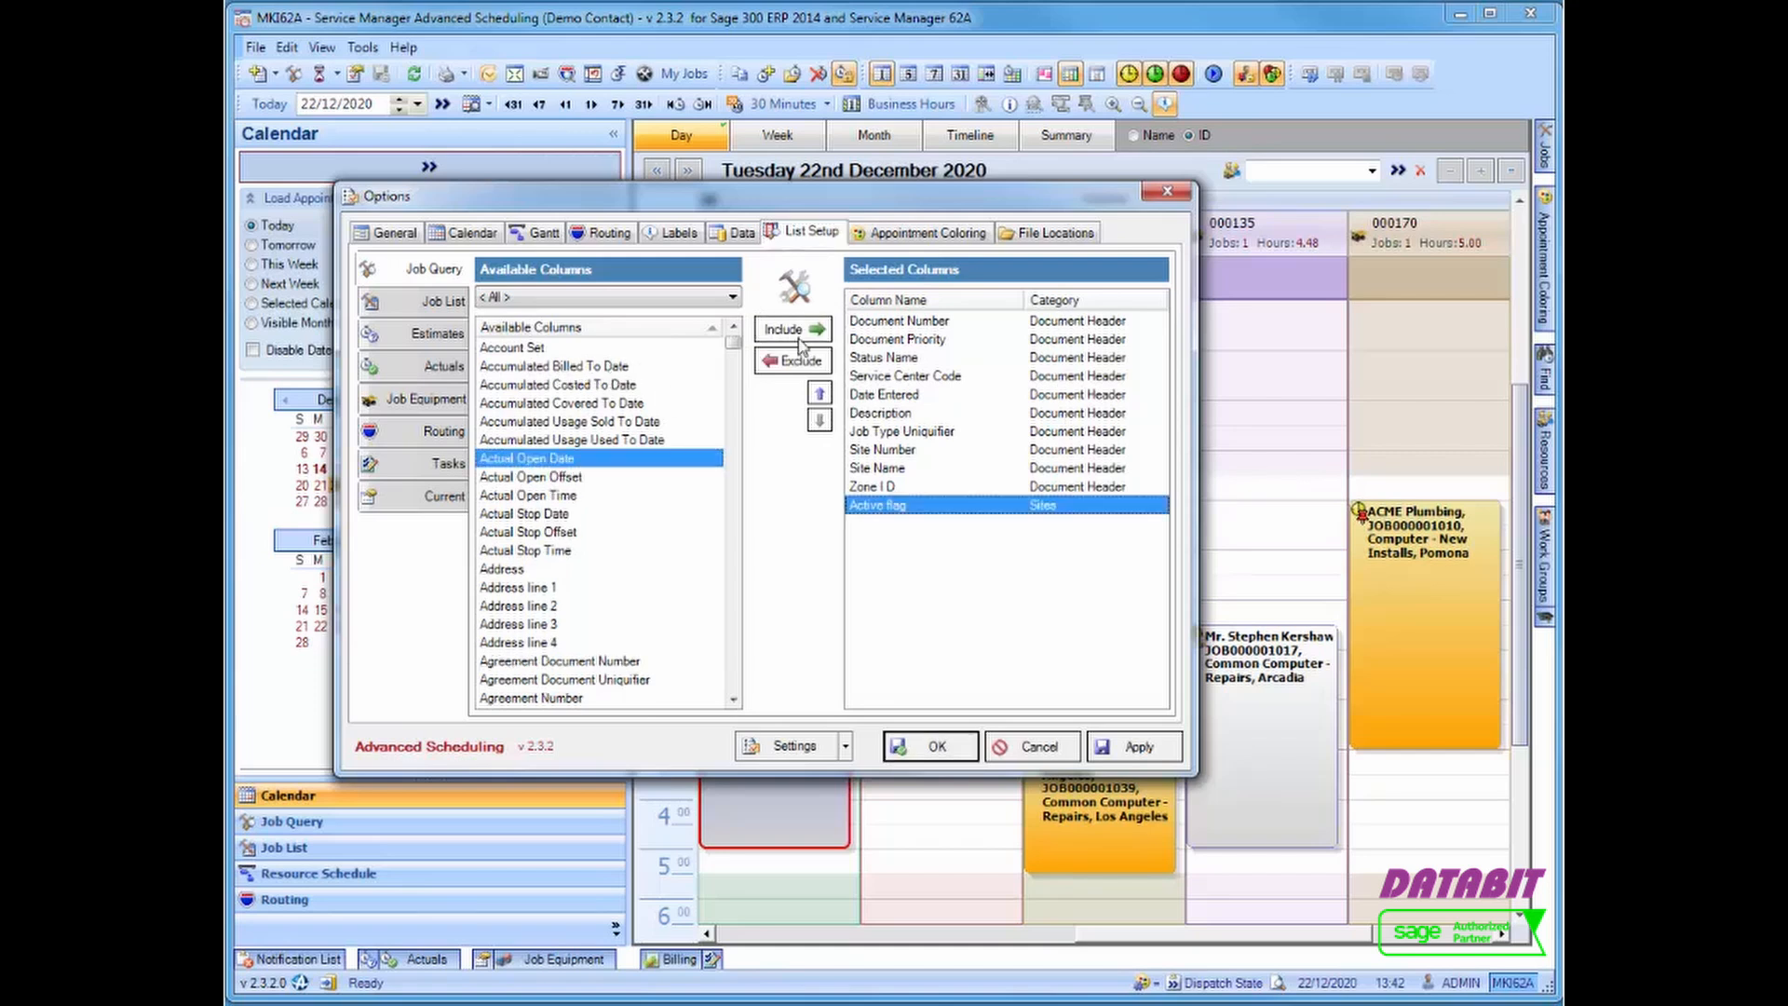
click(820, 395)
click(800, 362)
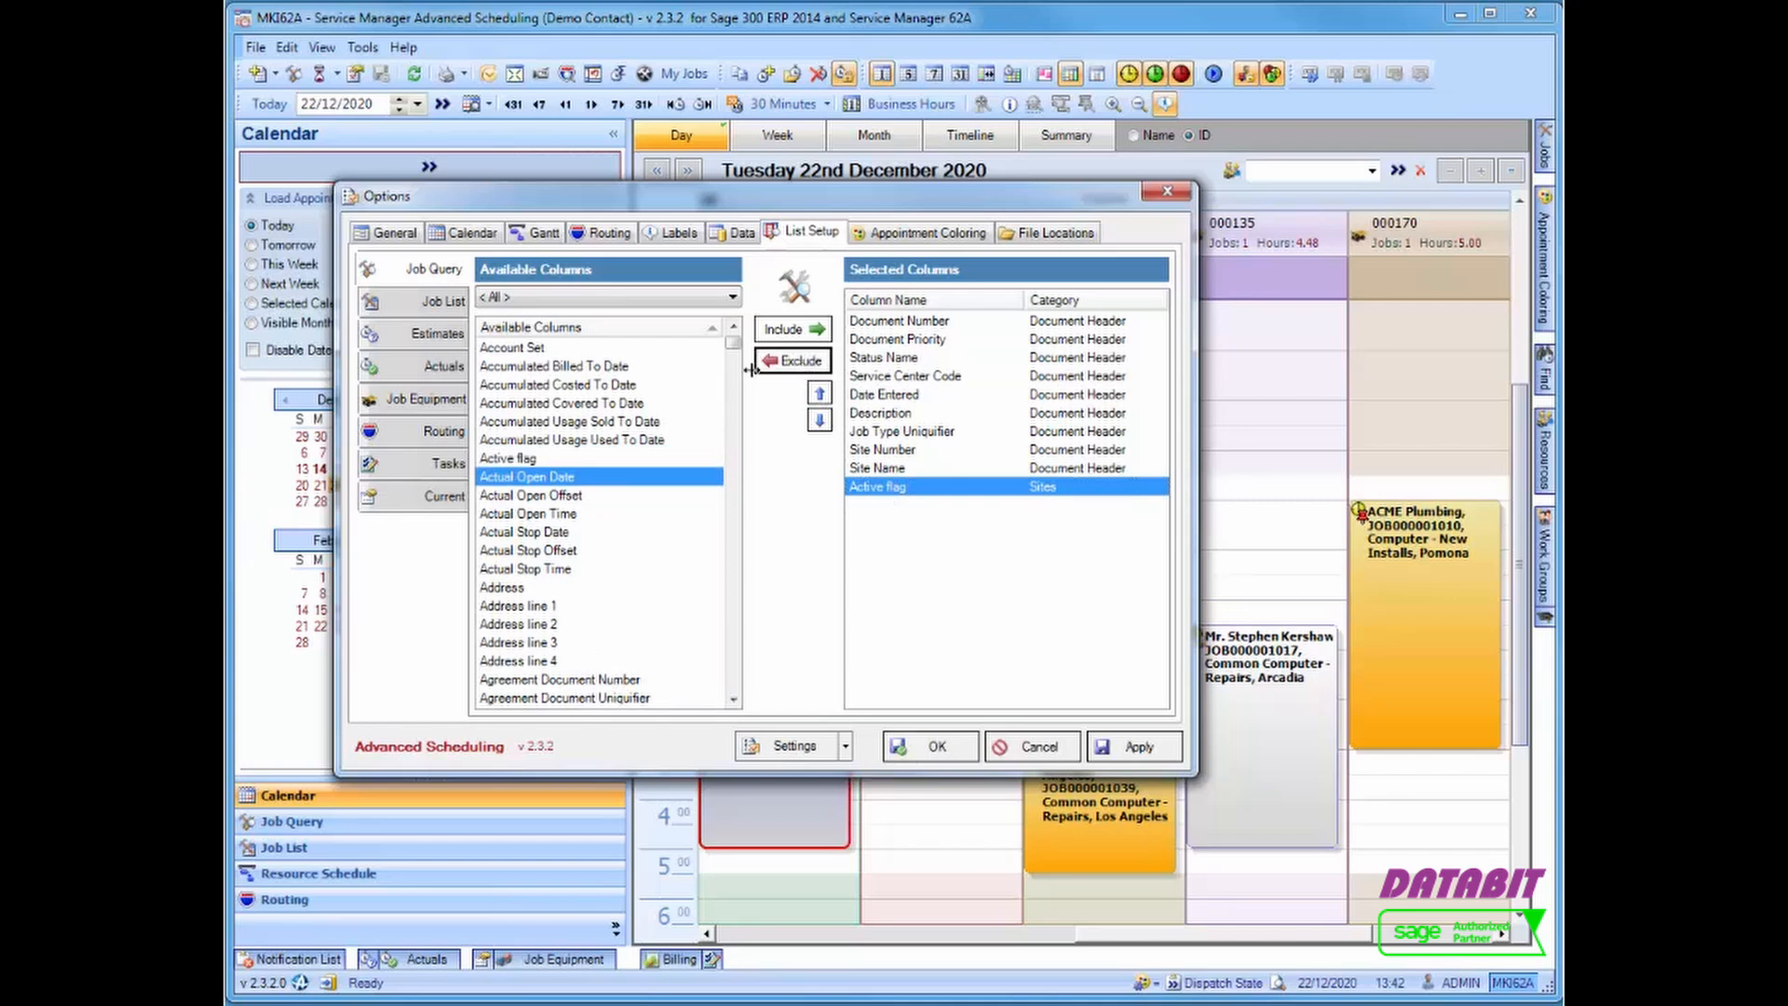
View the appointment coloring options and inspect the pattern settings of agreement Plan 1 without changing them
click(931, 234)
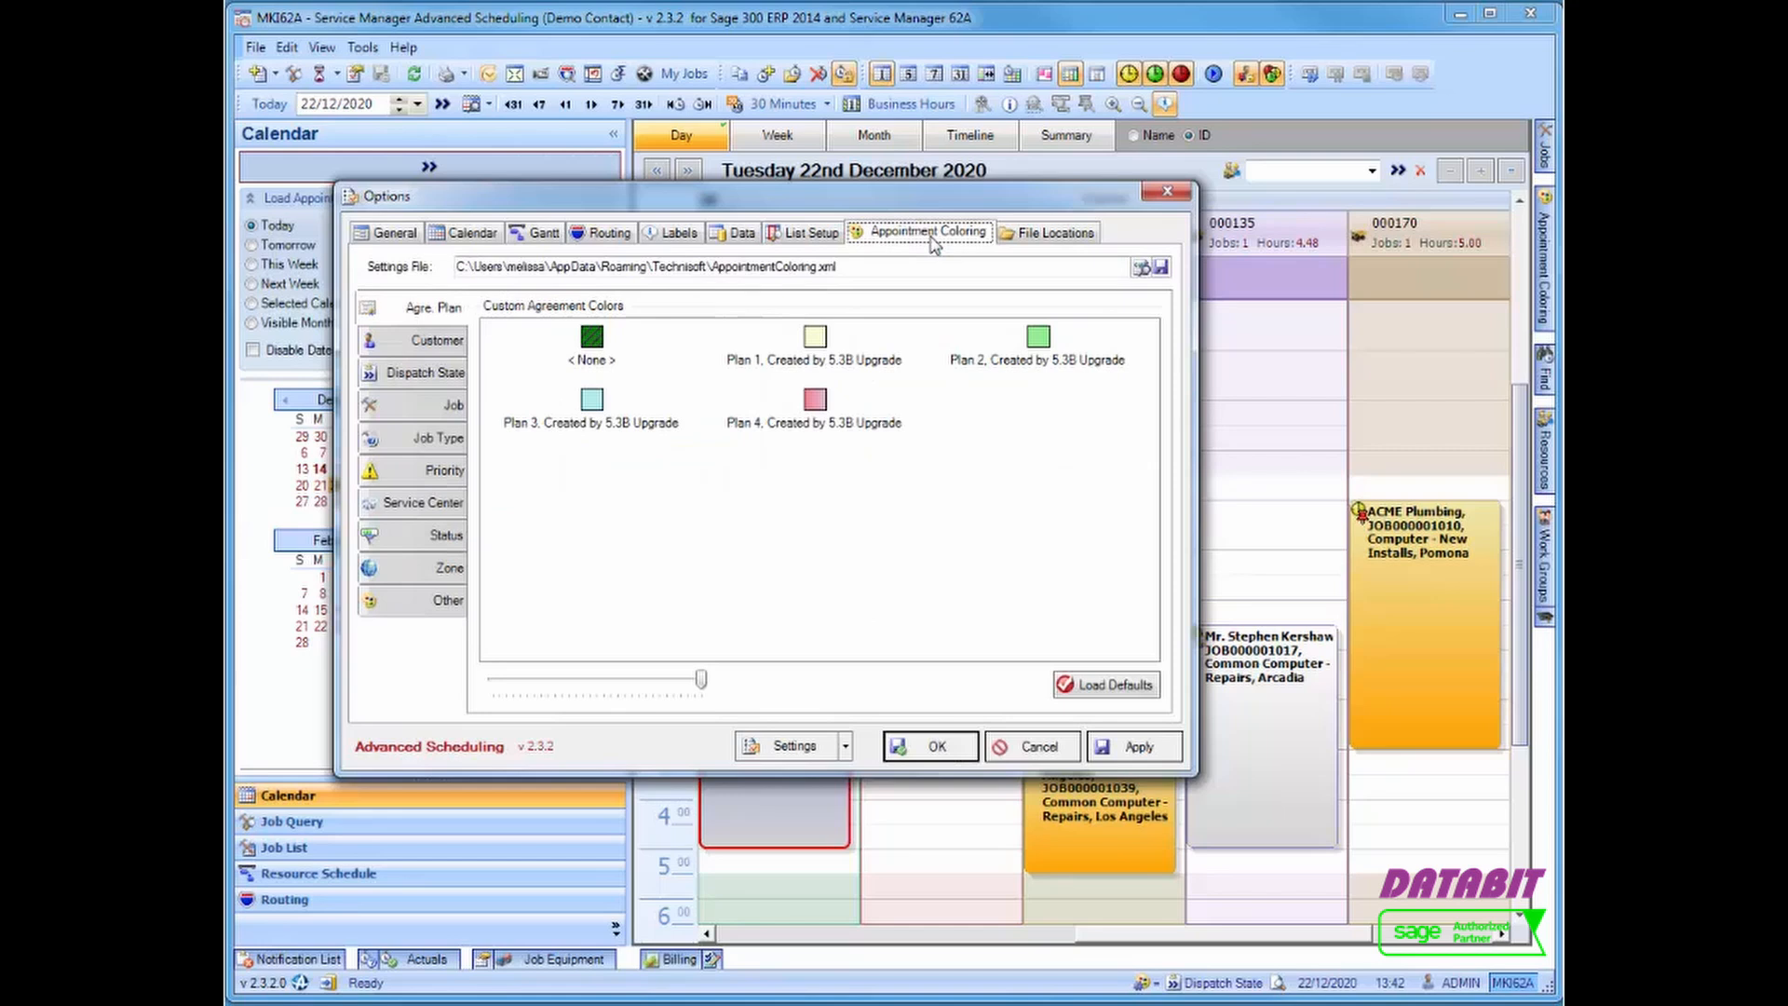
double_click(809, 351)
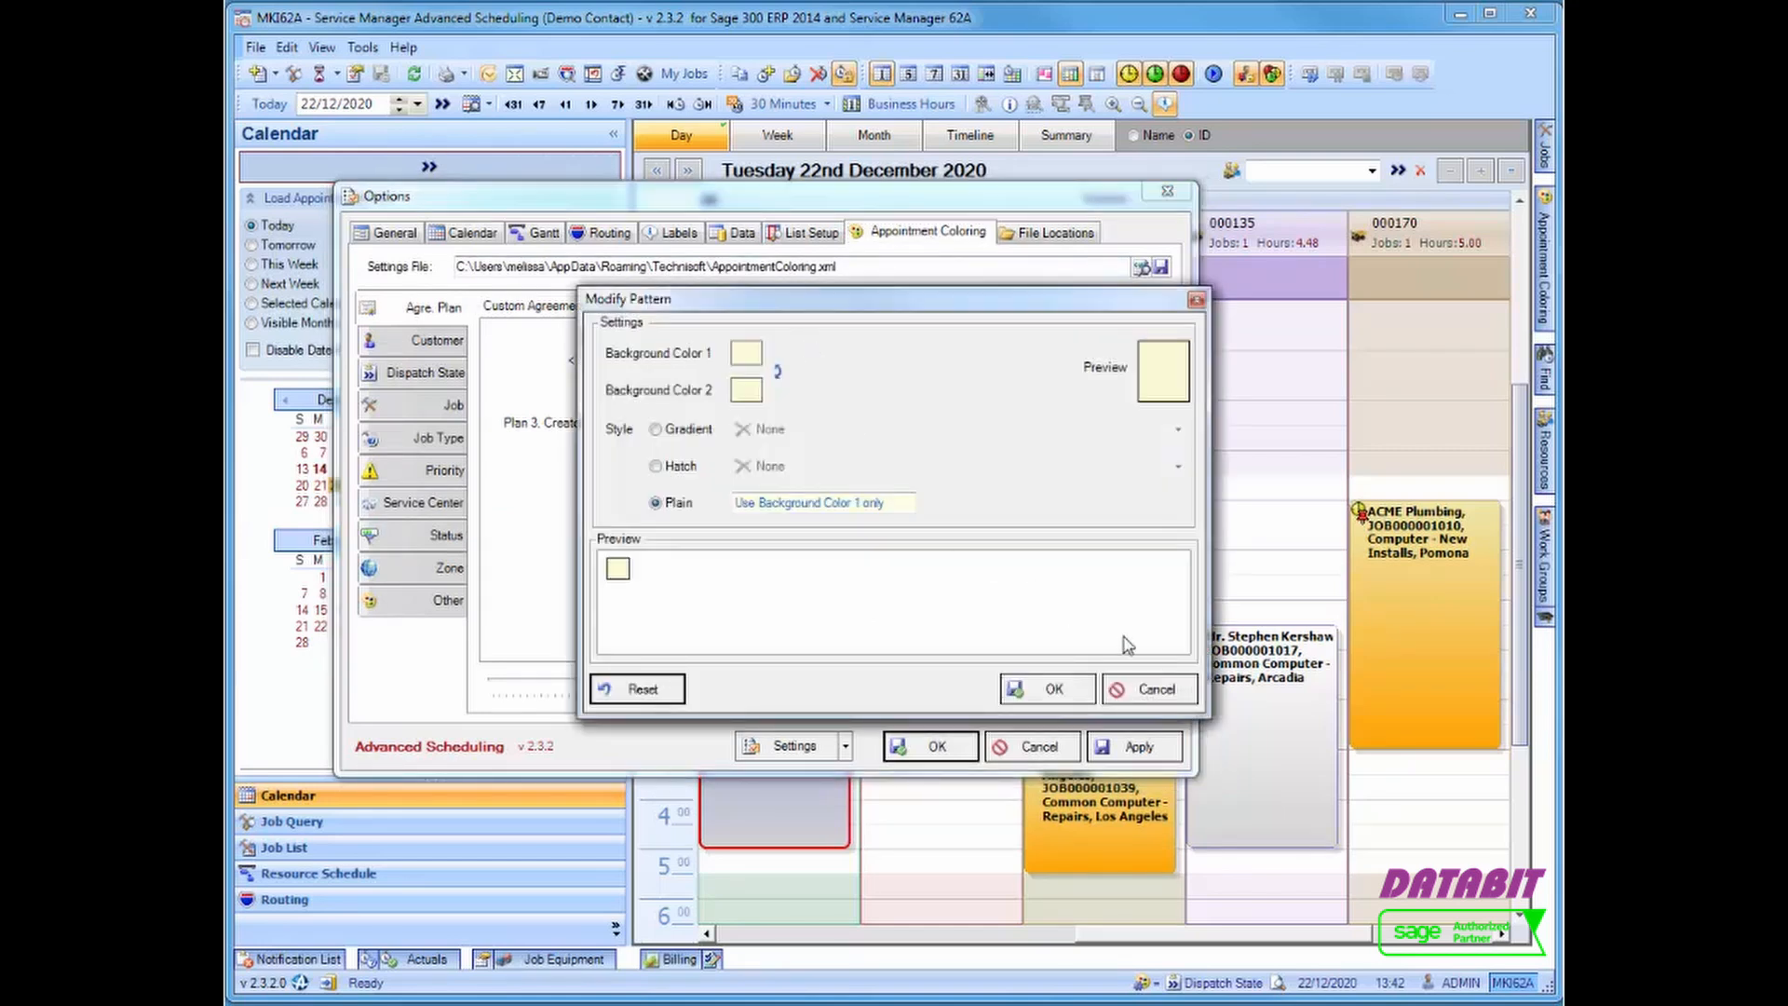
click(1161, 697)
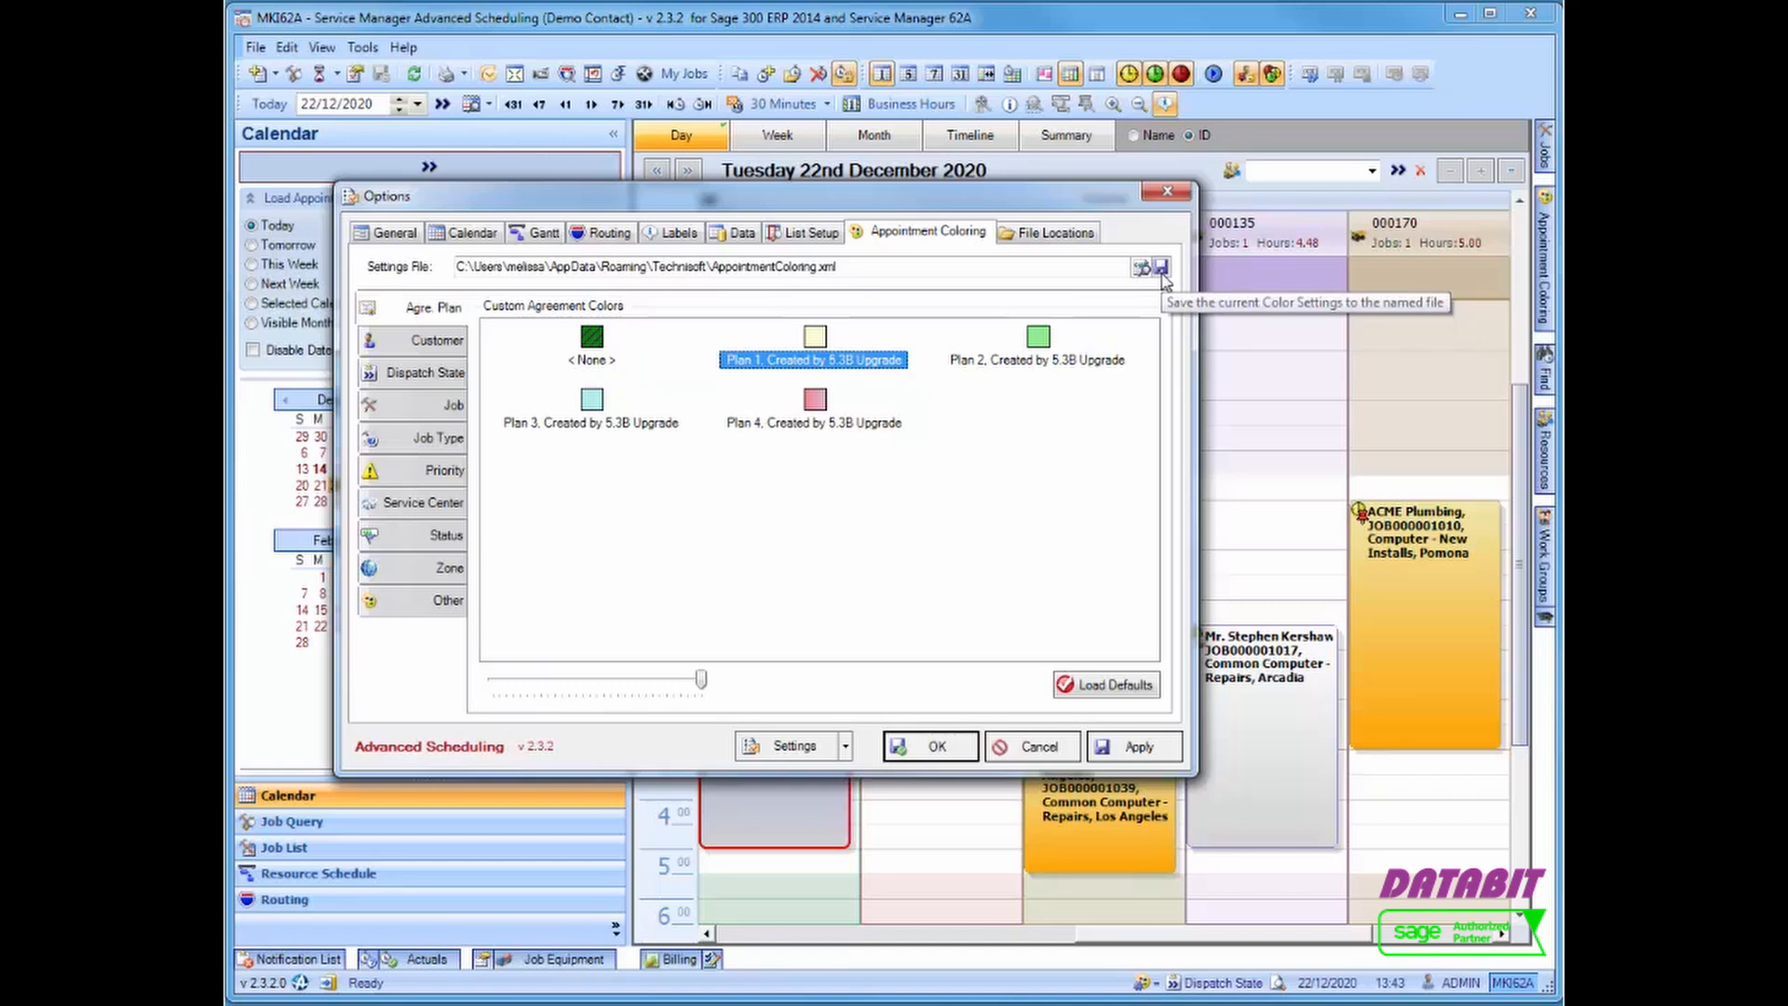
Review the file location options, including the local help documentation file and the saved document queries file
click(1071, 237)
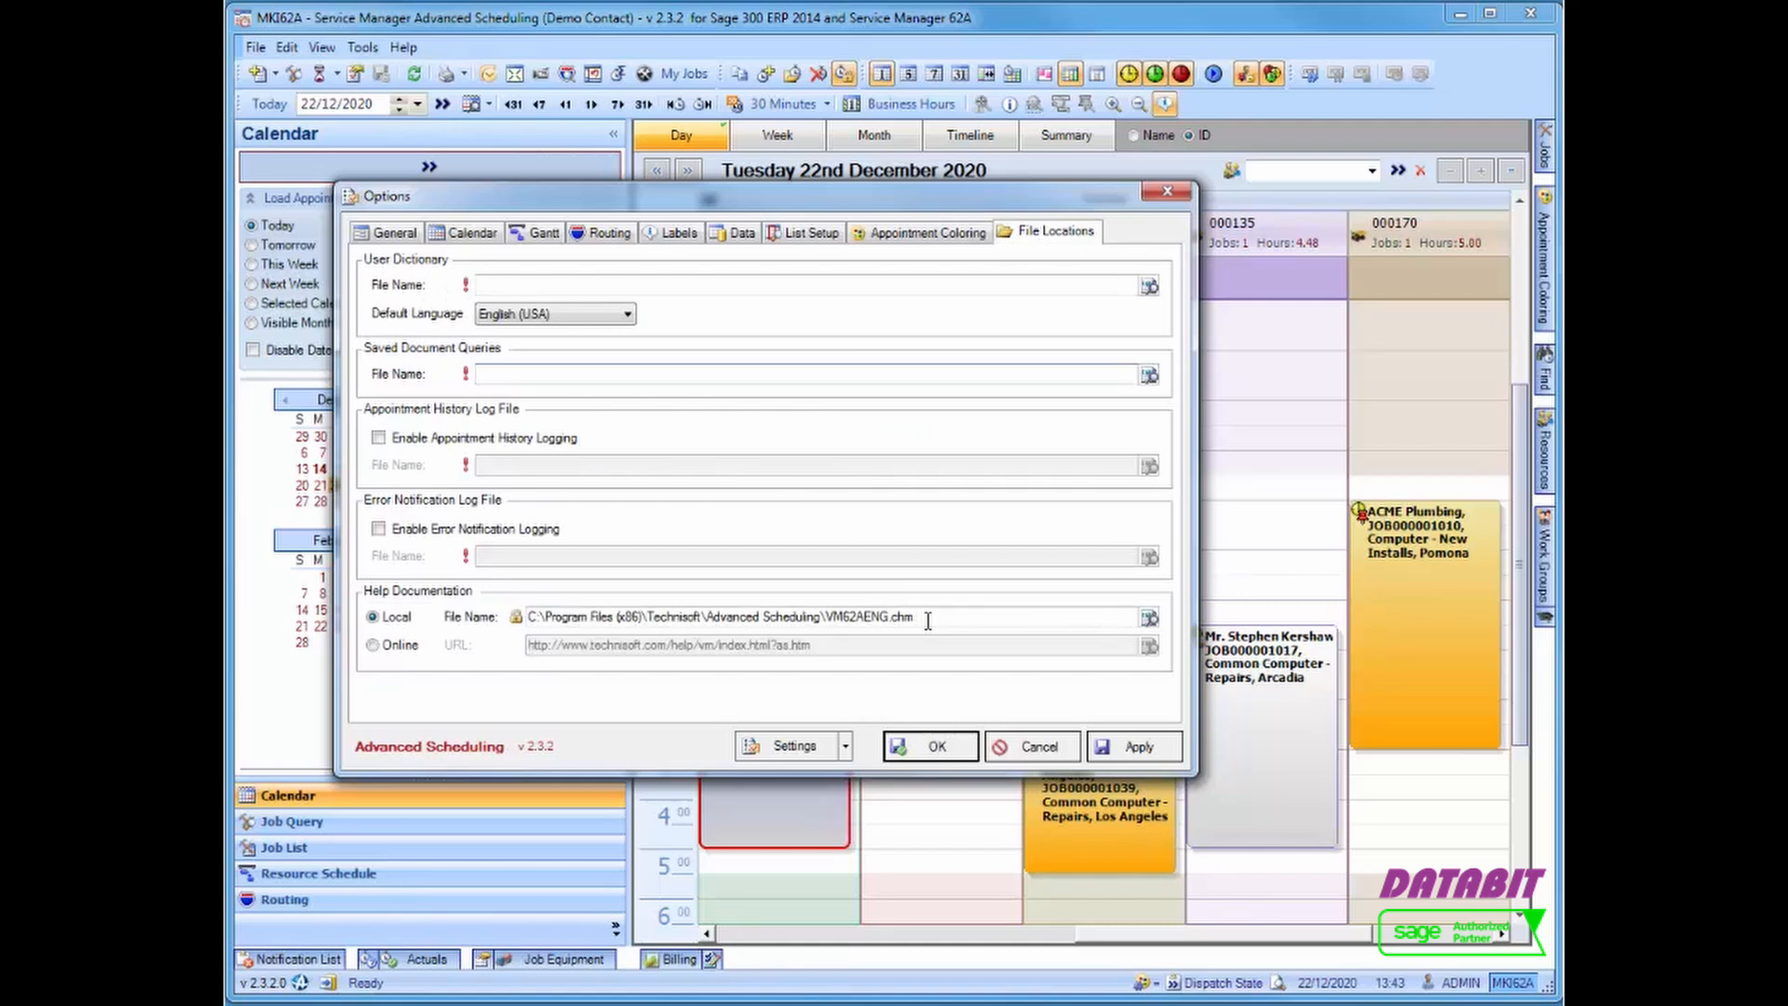
drag(920, 616, 493, 610)
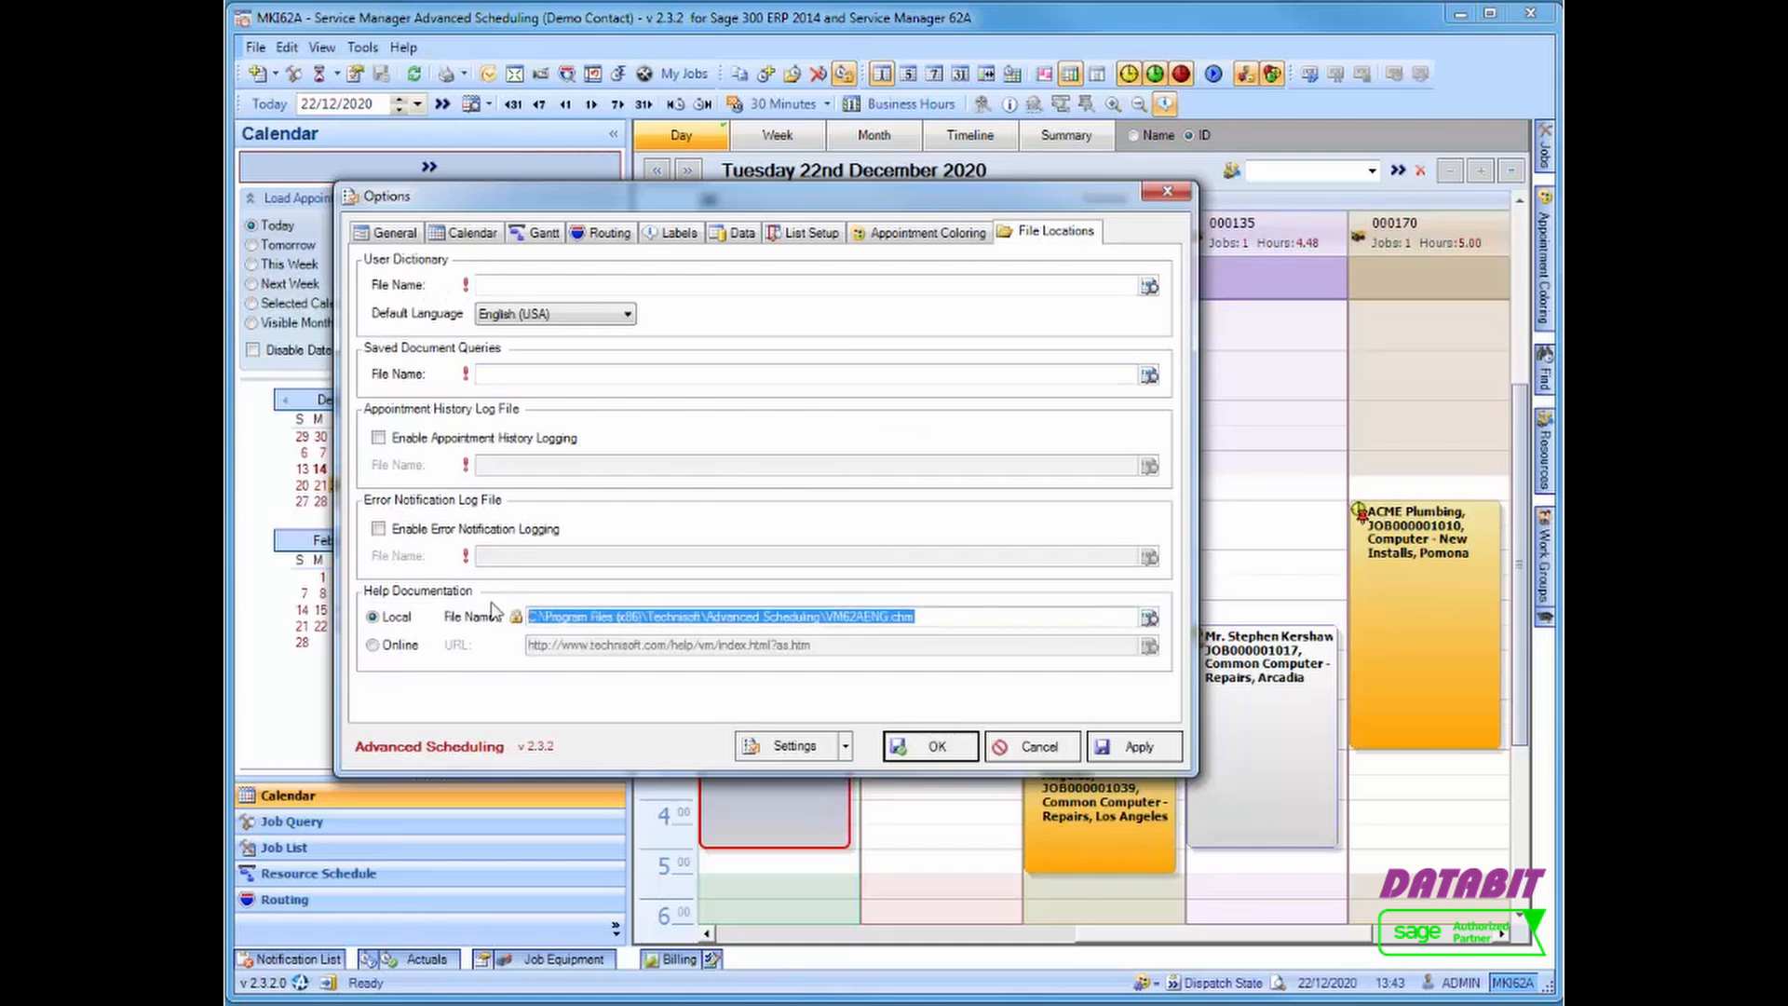
click(530, 373)
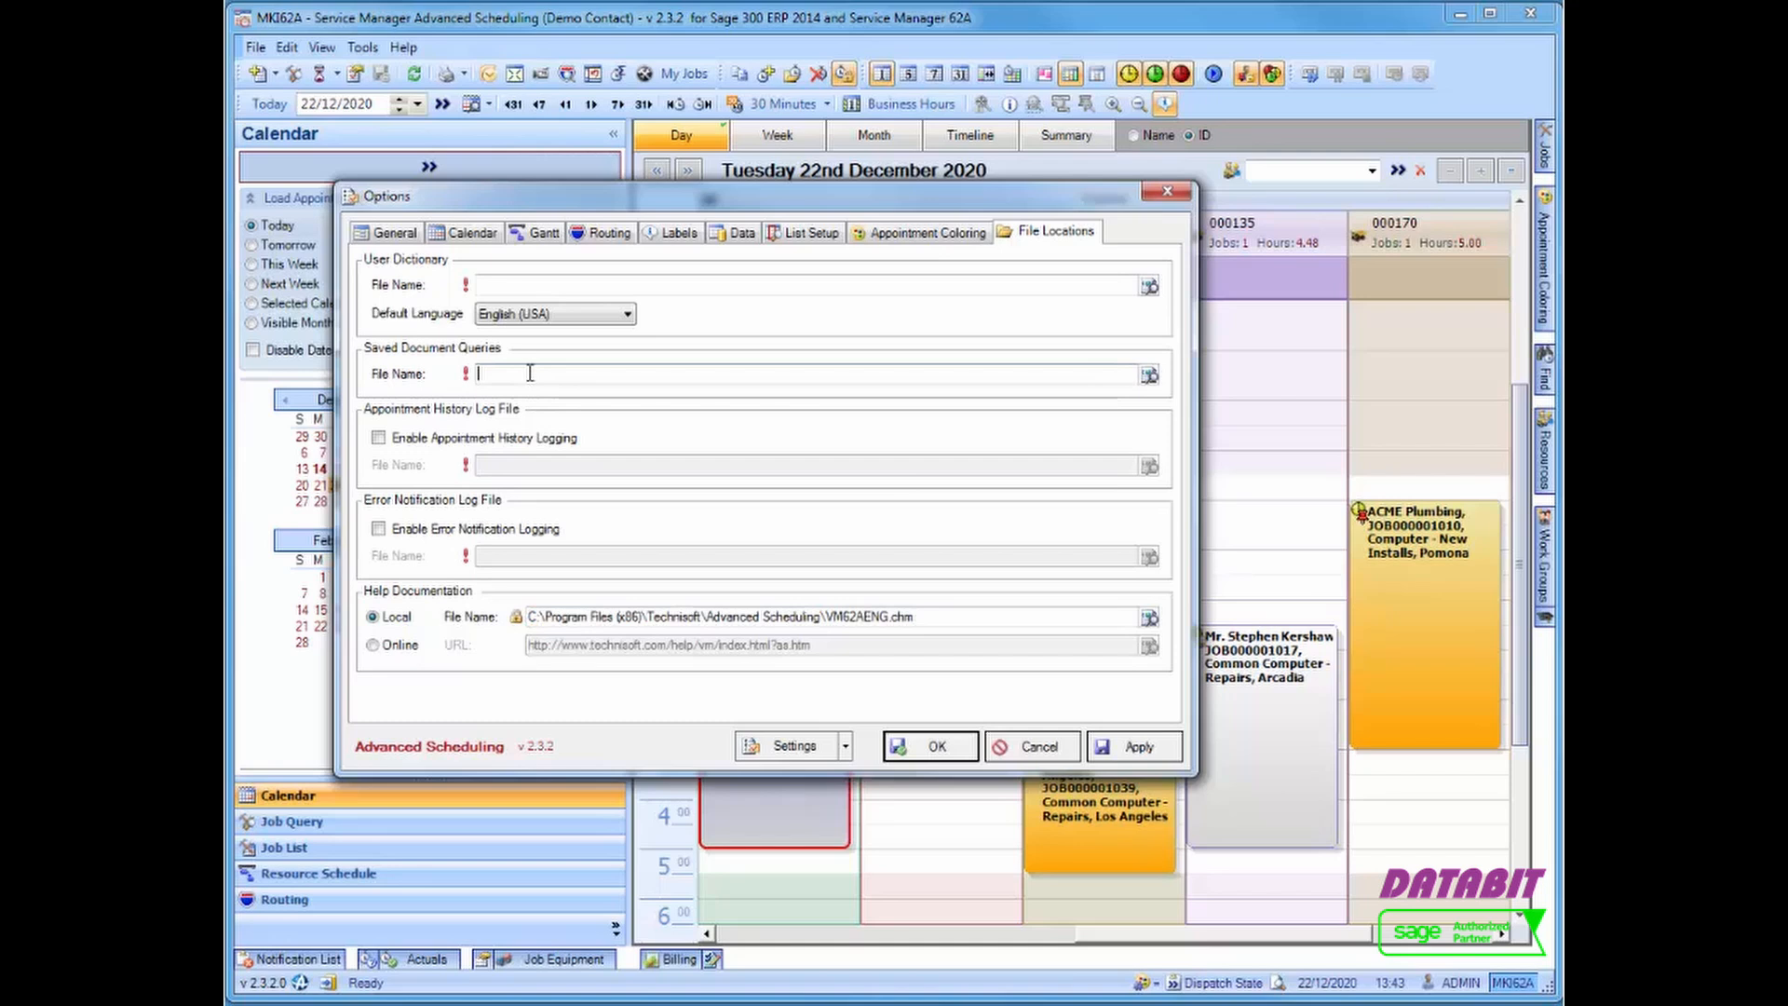
View the import and export choices for the program settings and accept the options
click(795, 748)
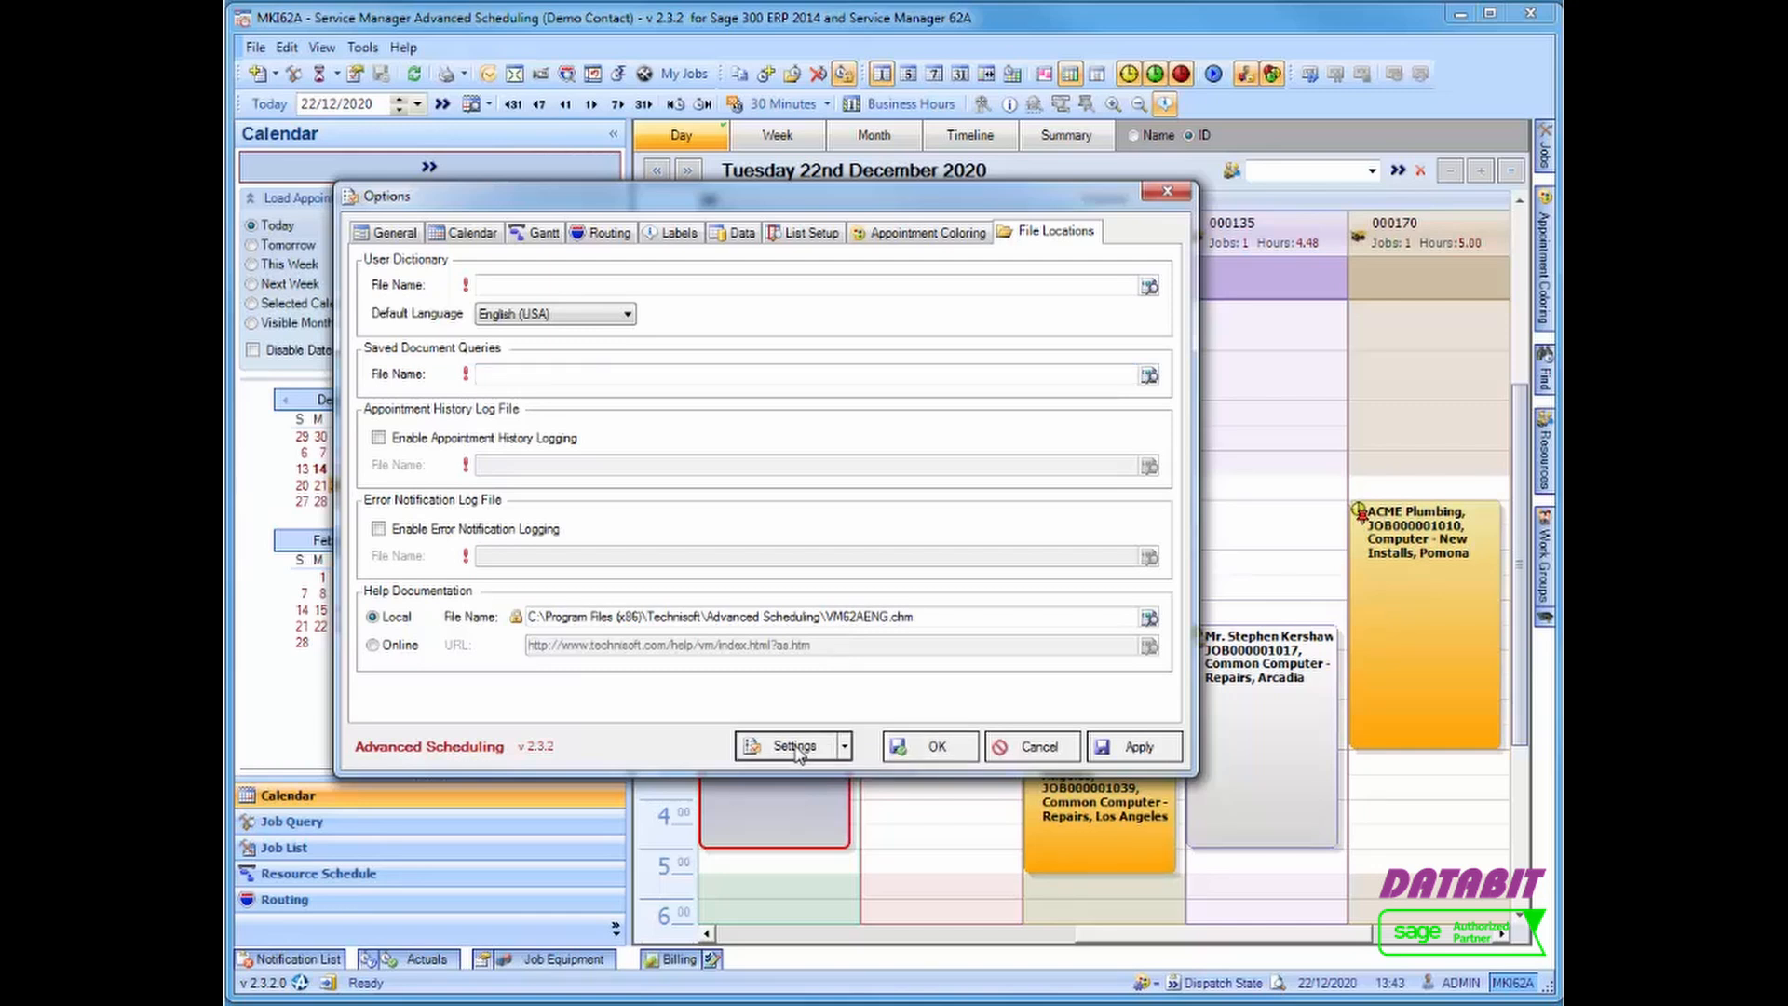
click(844, 747)
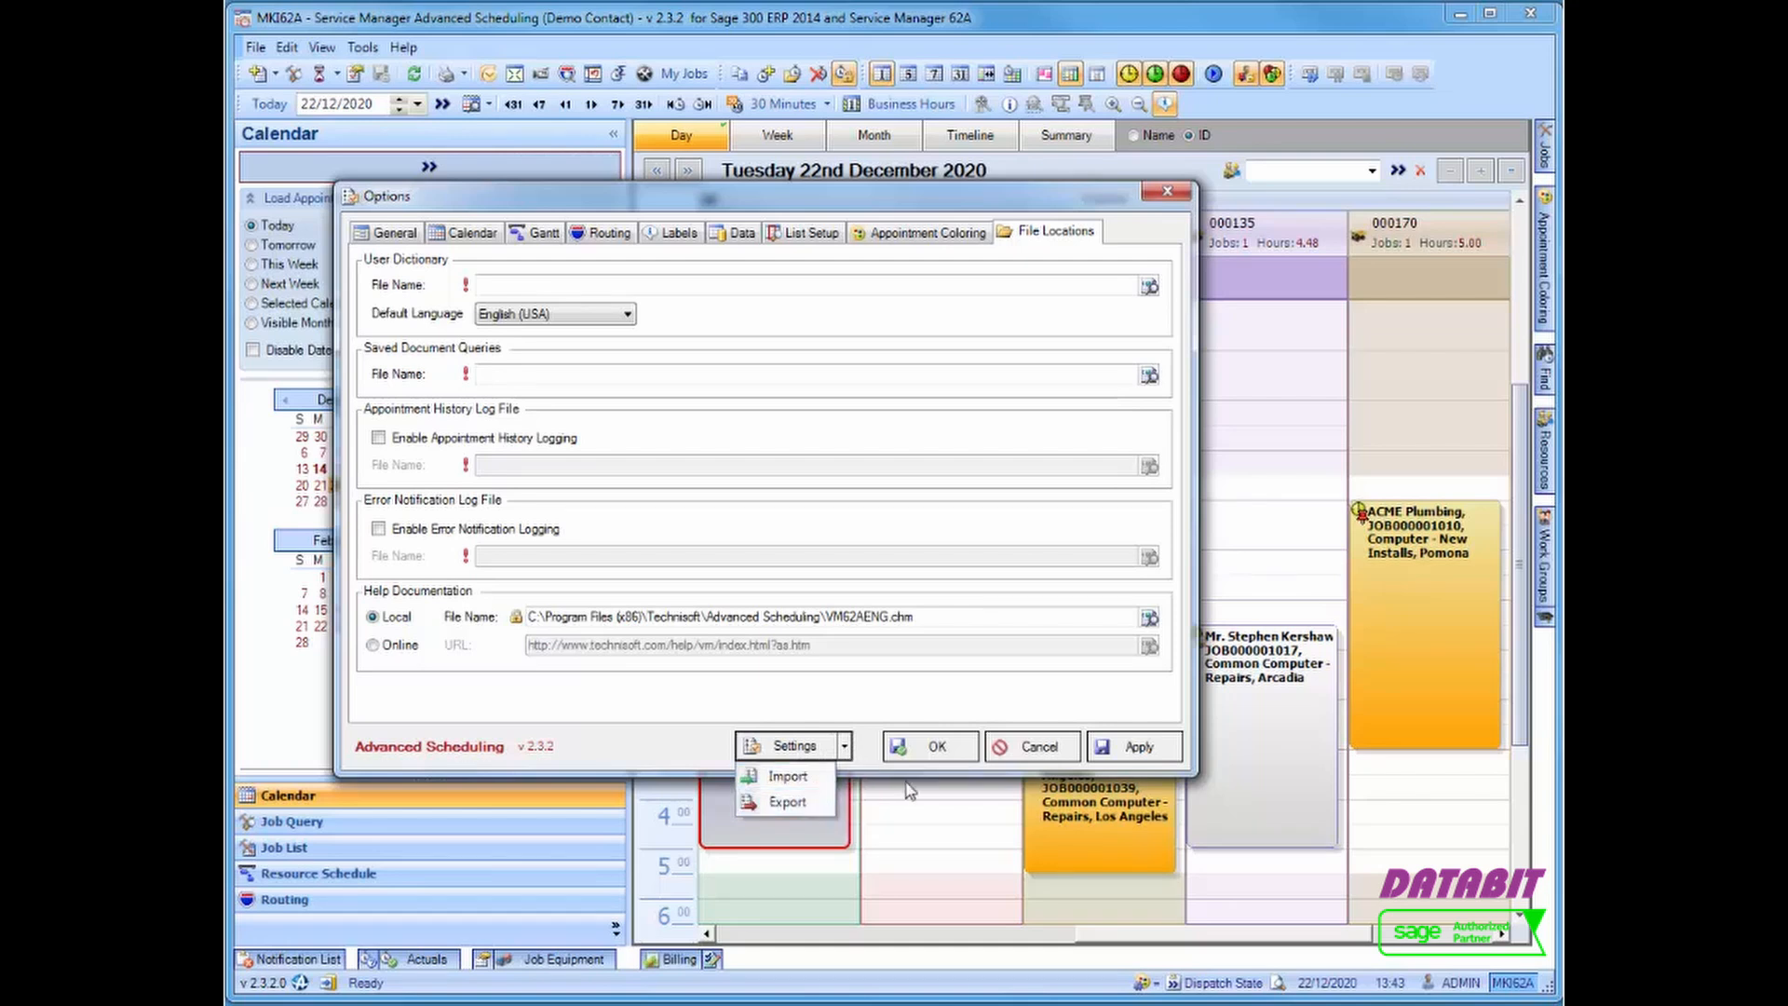
click(874, 769)
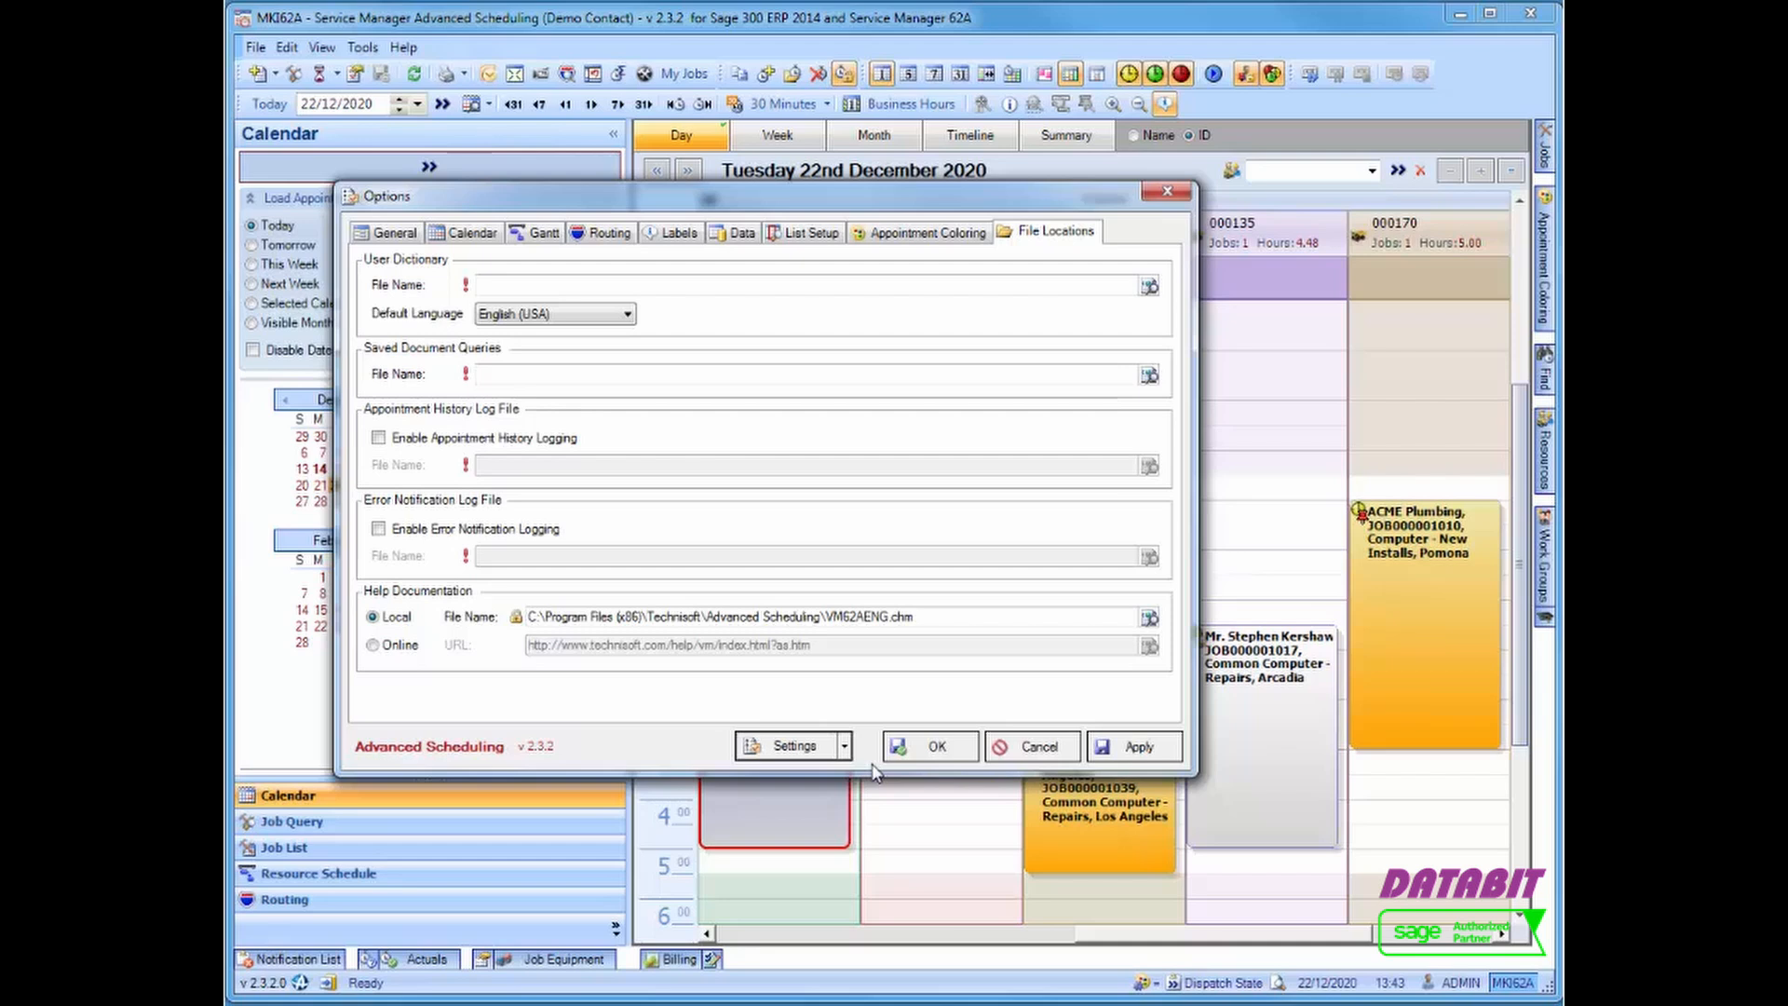
click(931, 745)
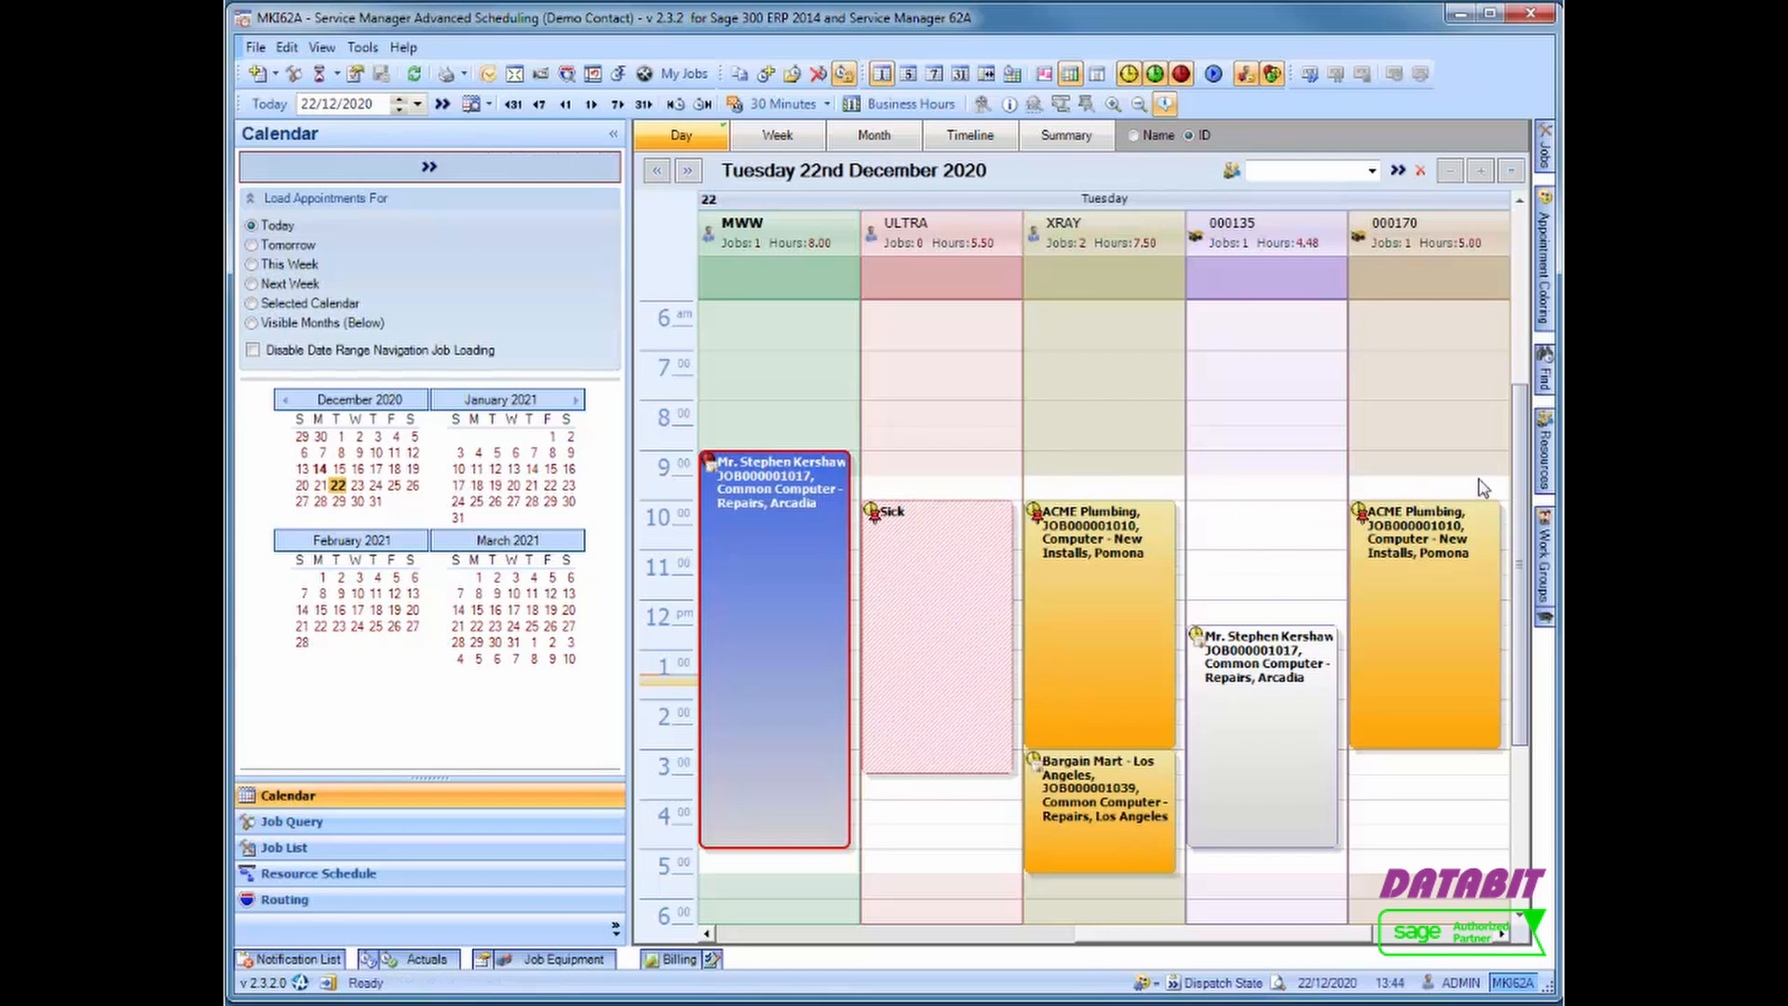
Bring employee CSV's schedule into view from the resource filter and color the appointments by Job
mouse_move(1545, 477)
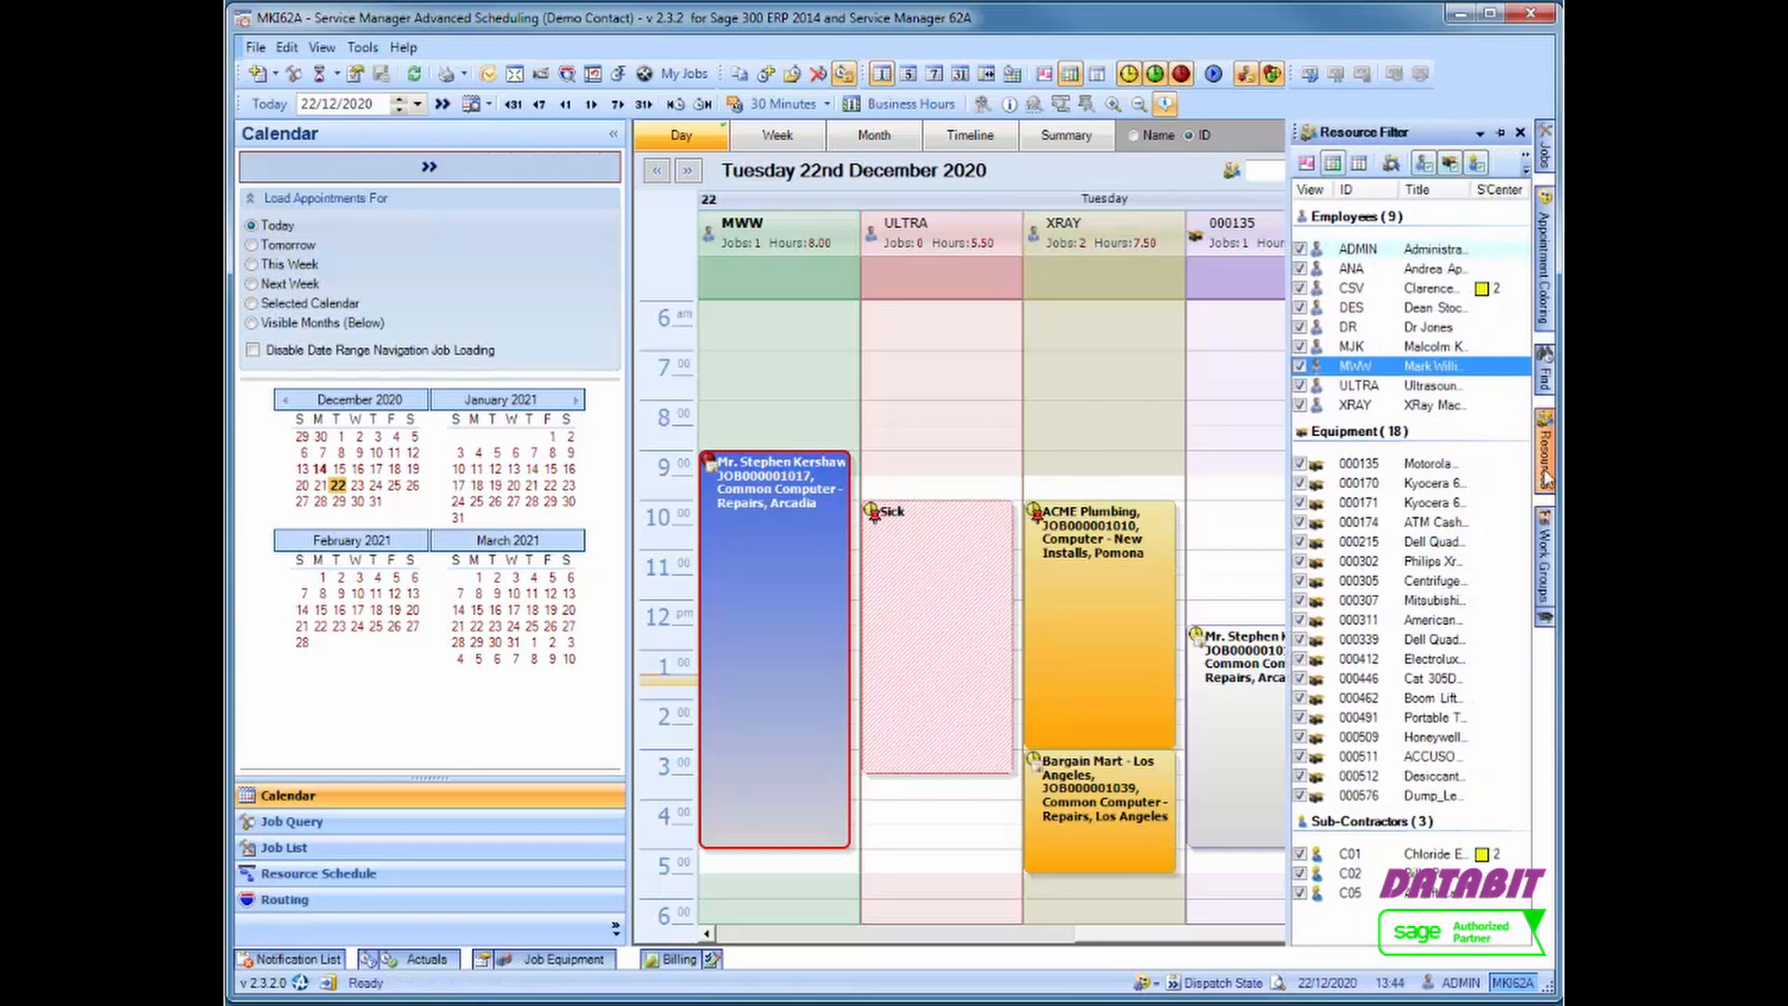
click(1432, 291)
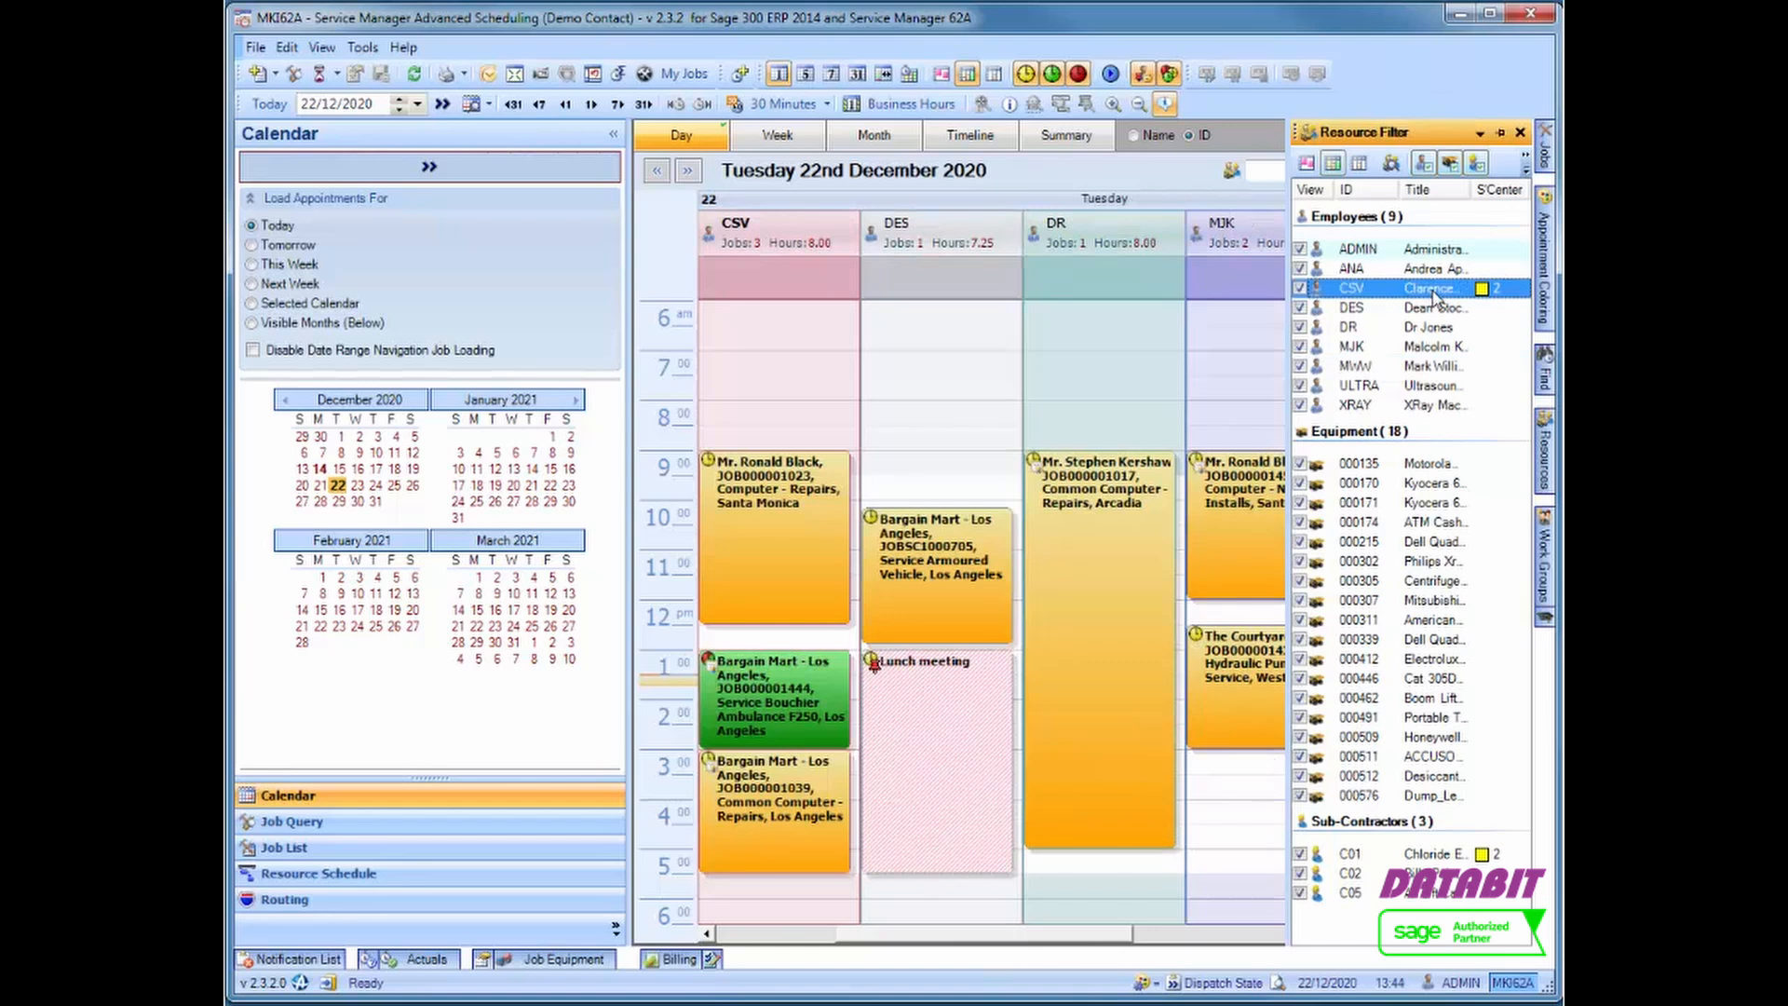
click(1197, 983)
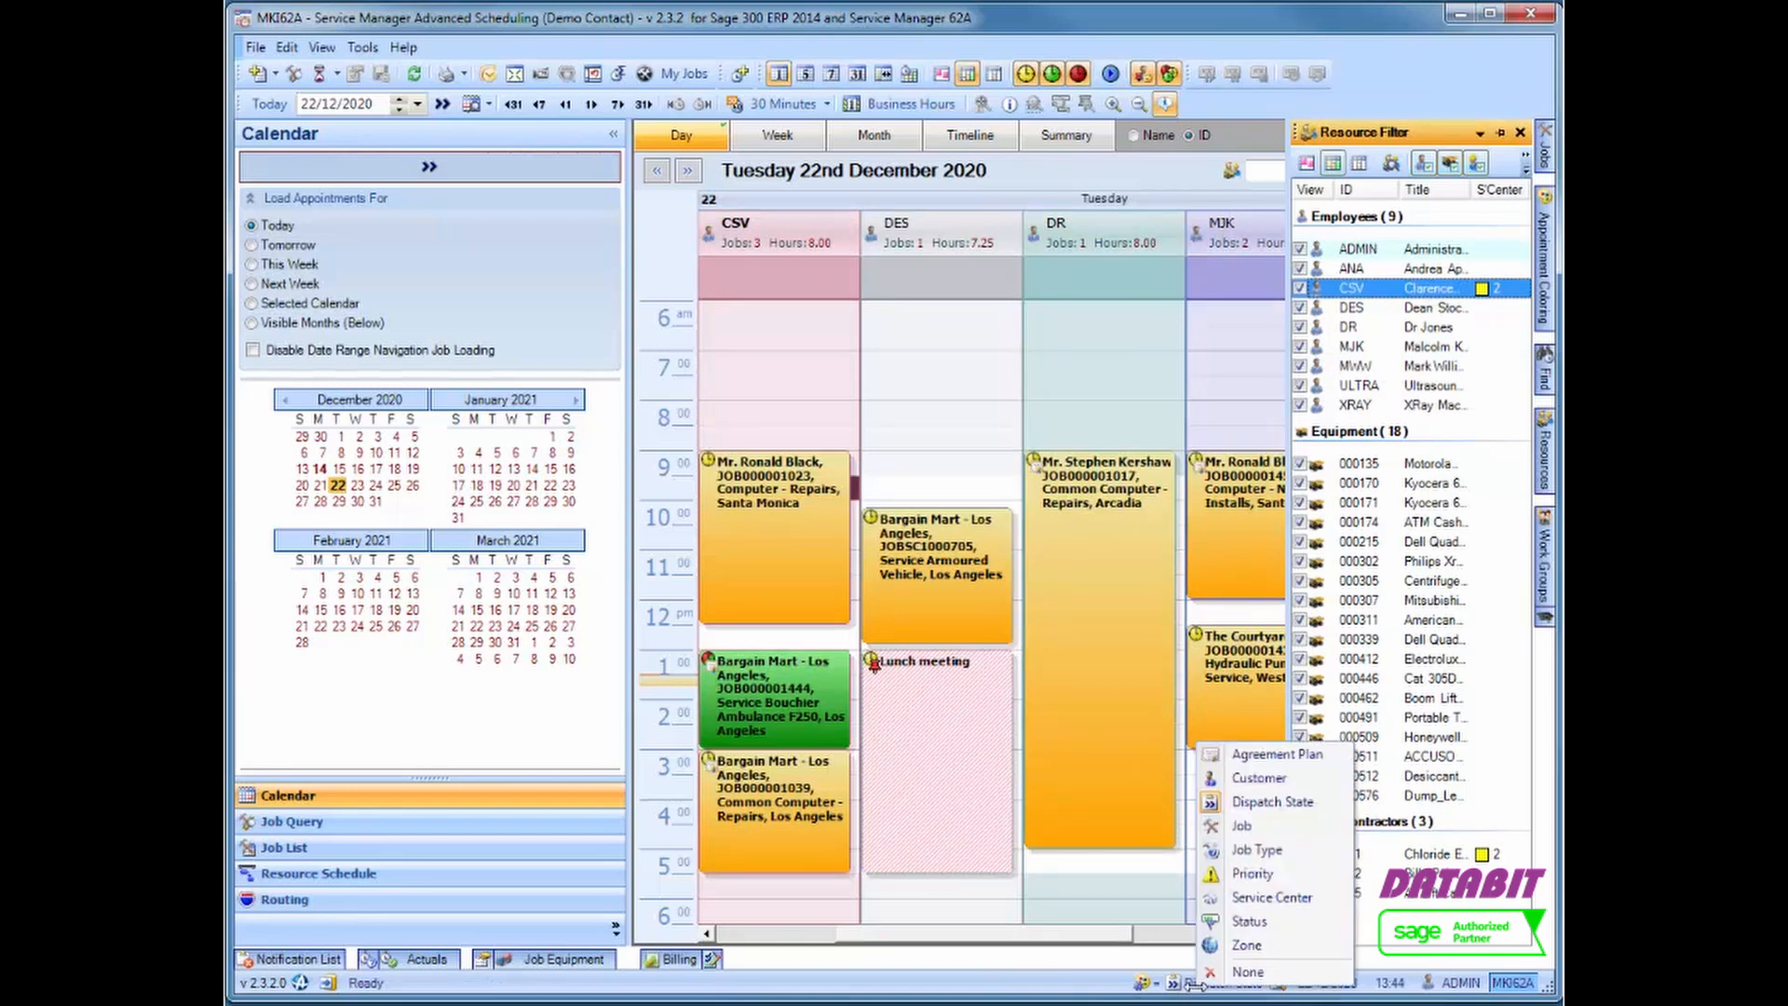
click(1241, 834)
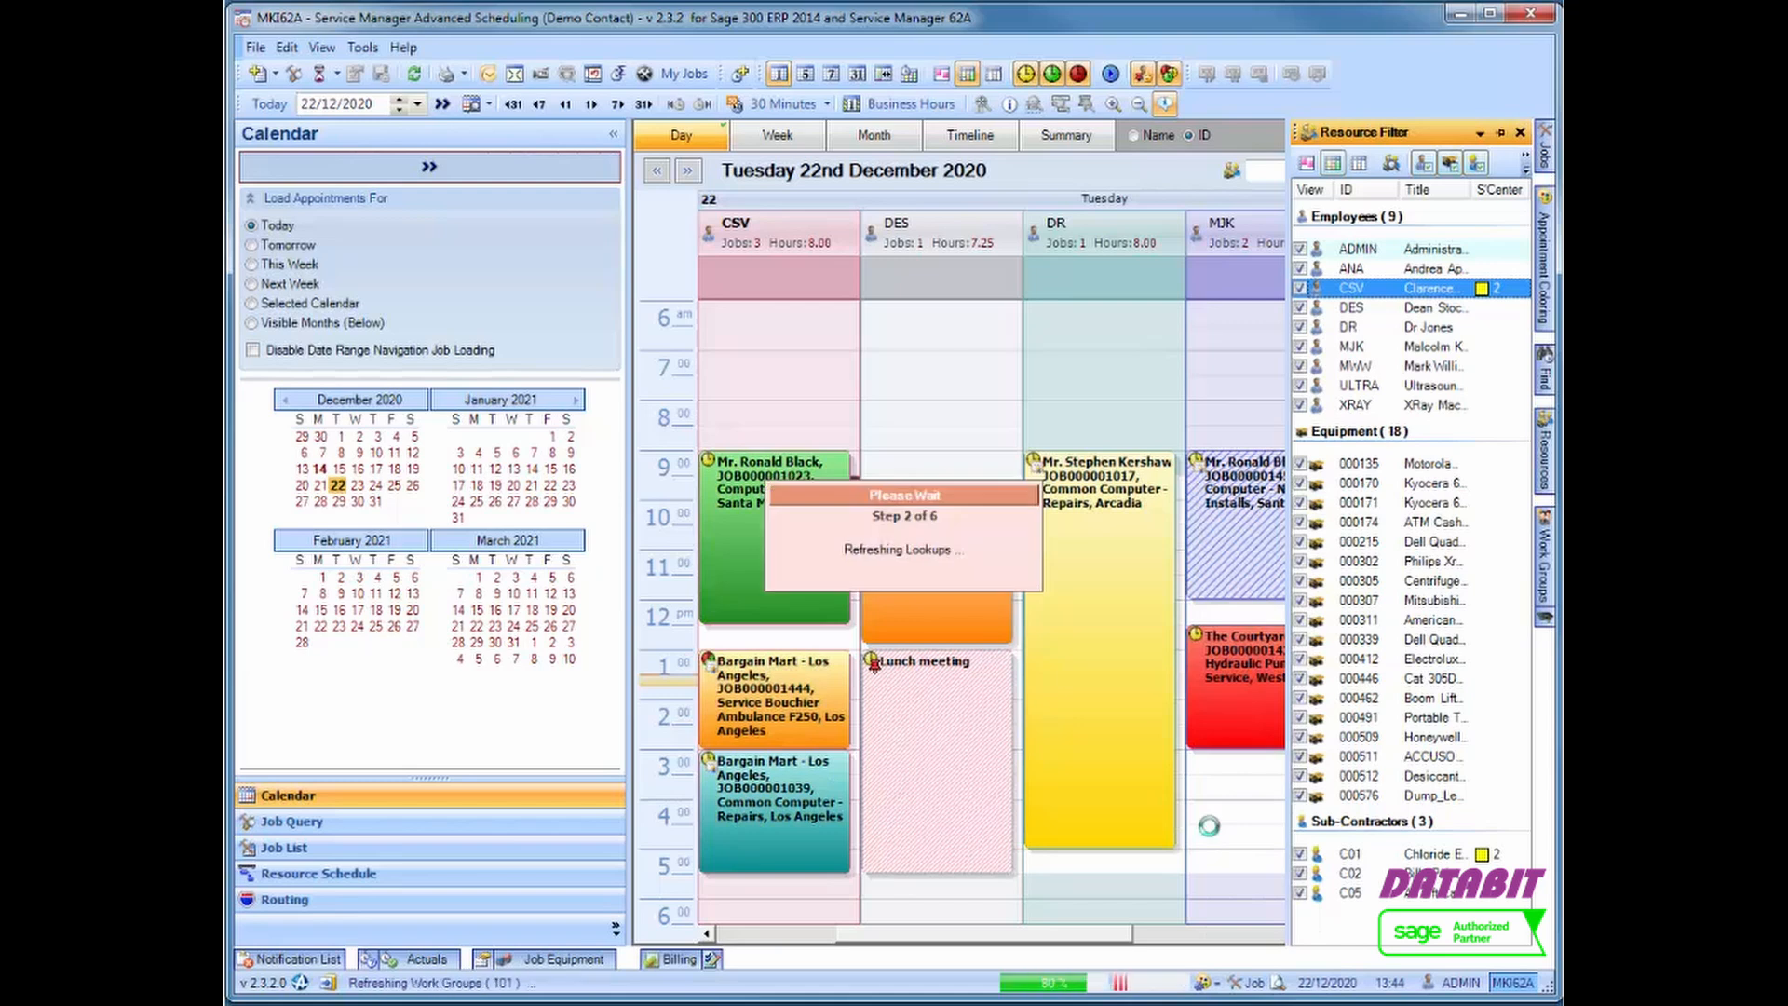